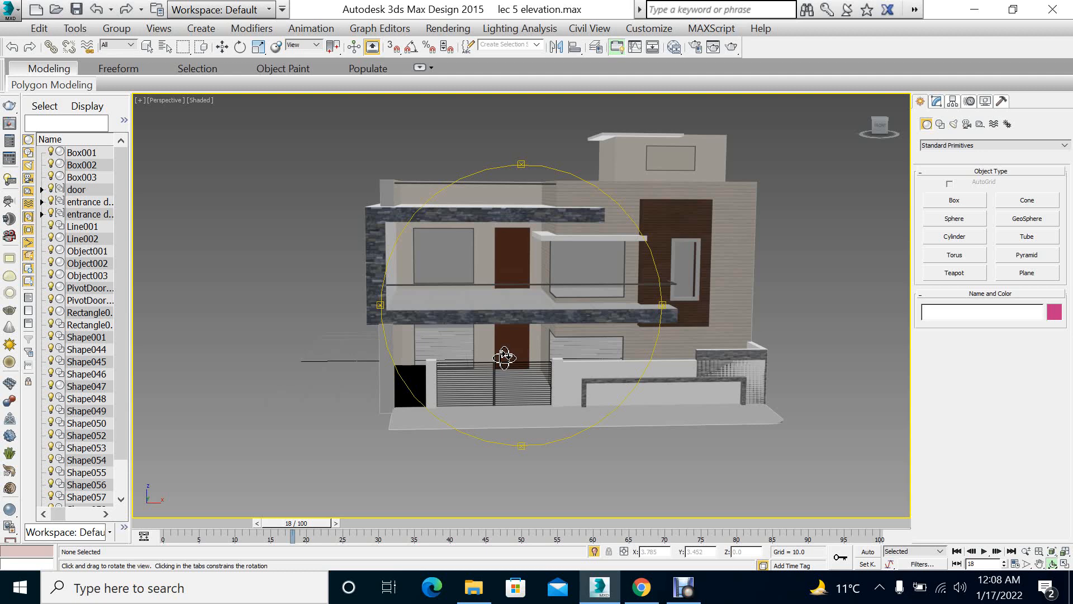
pyautogui.scroll(4, 517, 361)
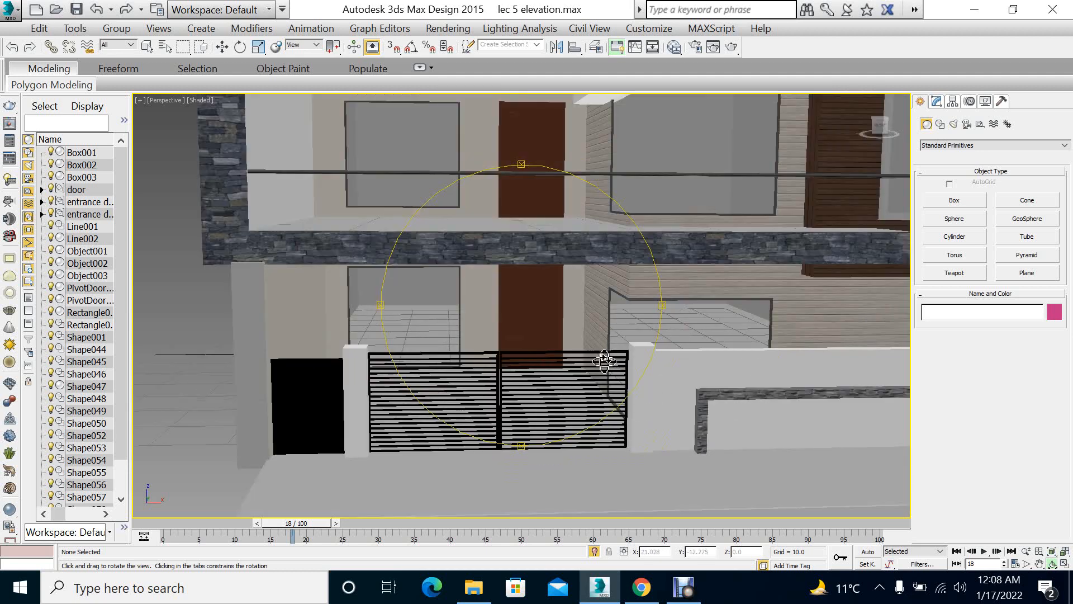
pyautogui.scroll(-3, 492, 329)
pyautogui.moveTo(491, 328); pyautogui.dragTo(512, 334)
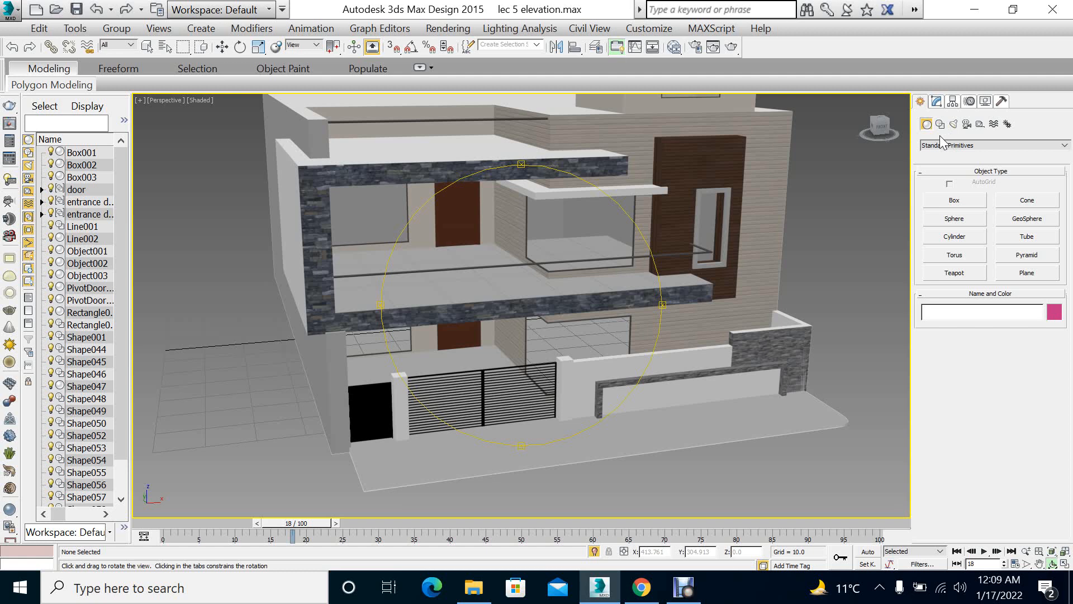
pyautogui.moveTo(478, 306); pyautogui.dragTo(547, 293)
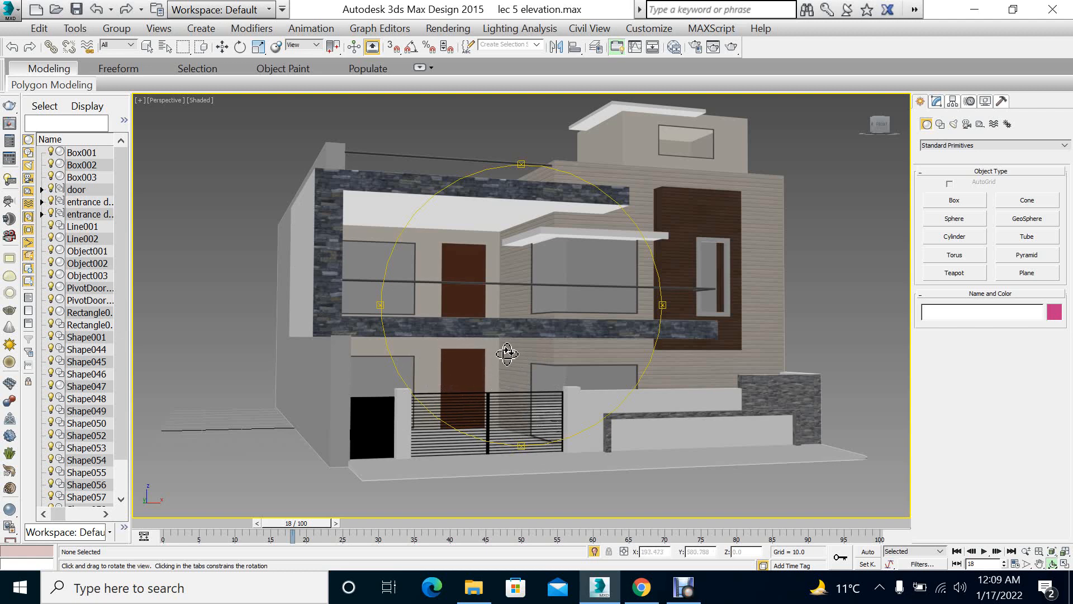
pyautogui.moveTo(508, 359); pyautogui.dragTo(525, 385)
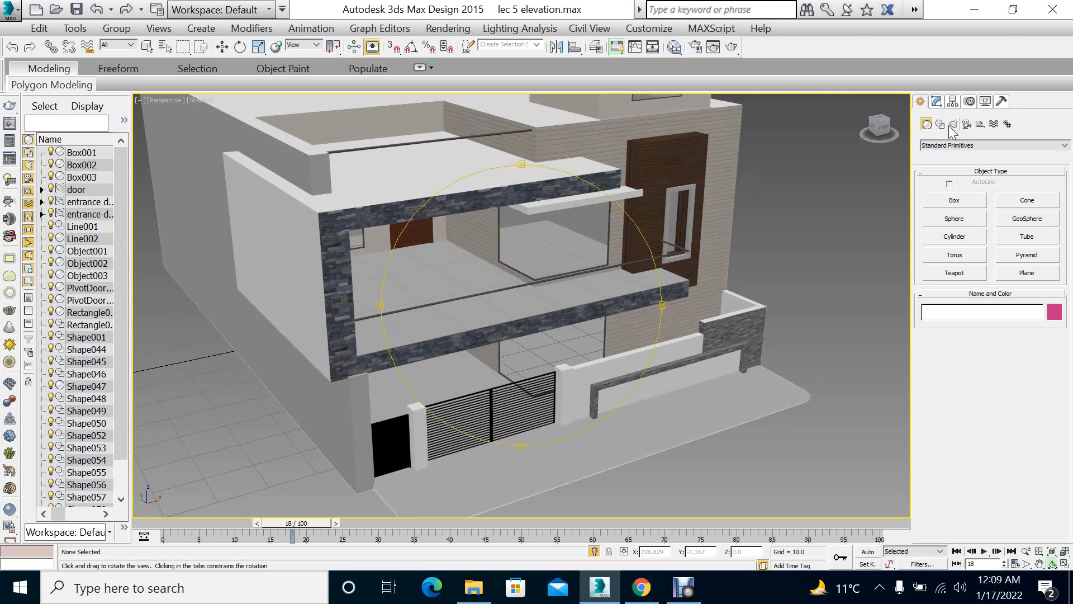
# Look through the Photometric, Standard and VRay light types available for creation
pyautogui.click(953, 124)
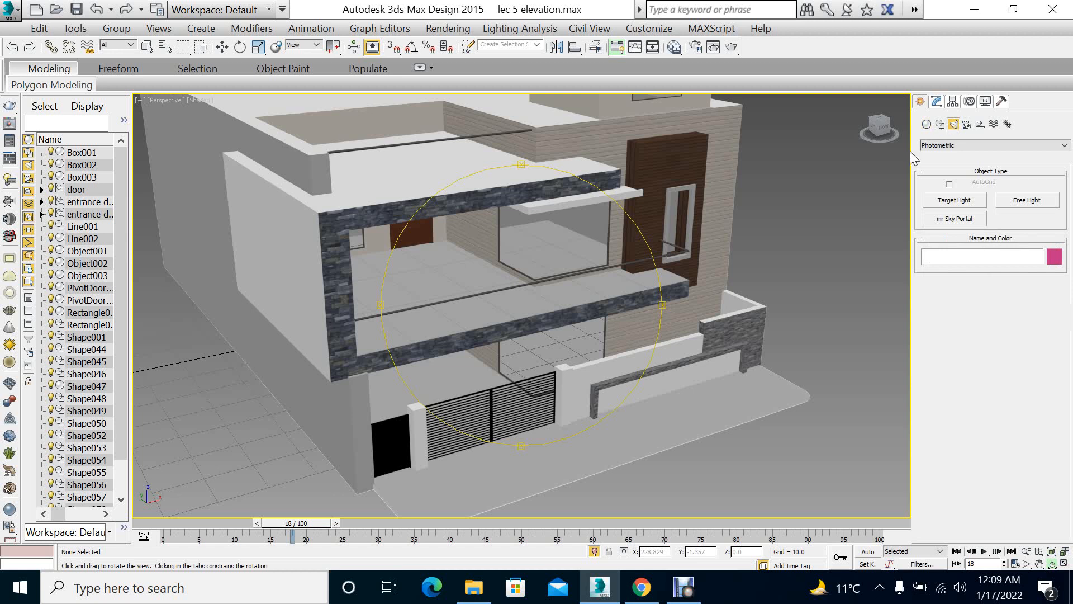
pyautogui.click(941, 124)
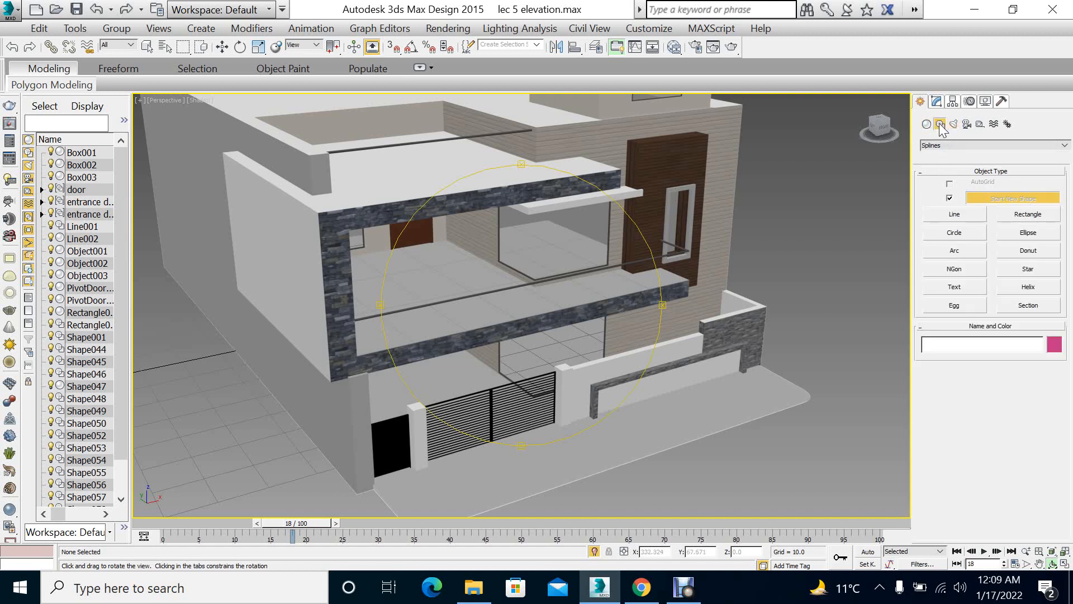
pyautogui.click(926, 124)
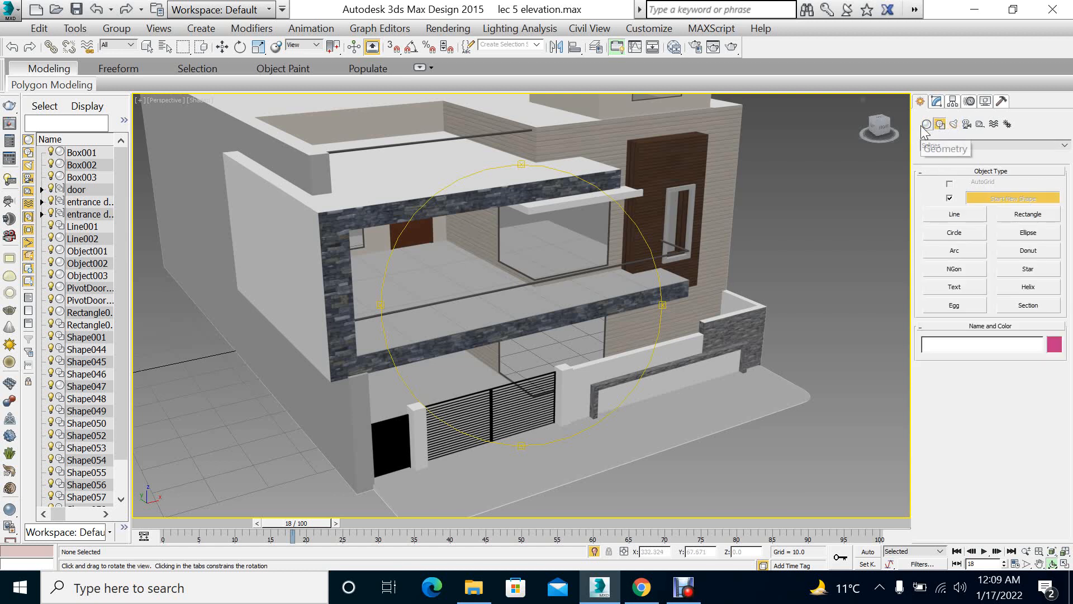
pyautogui.click(953, 124)
pyautogui.click(965, 145)
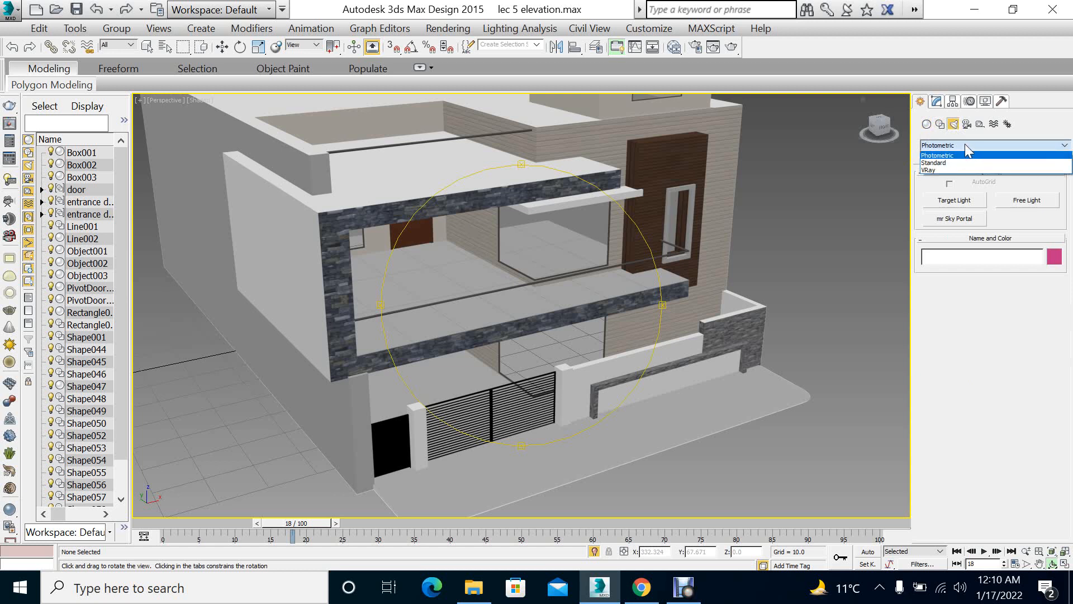
pyautogui.click(946, 162)
pyautogui.click(944, 147)
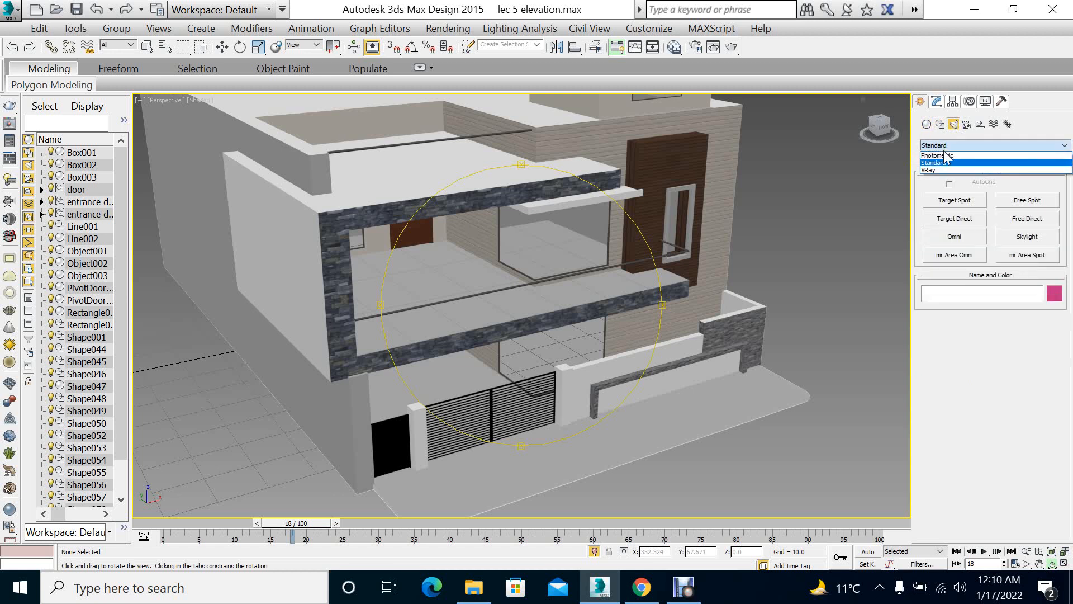
pyautogui.click(942, 169)
pyautogui.click(946, 147)
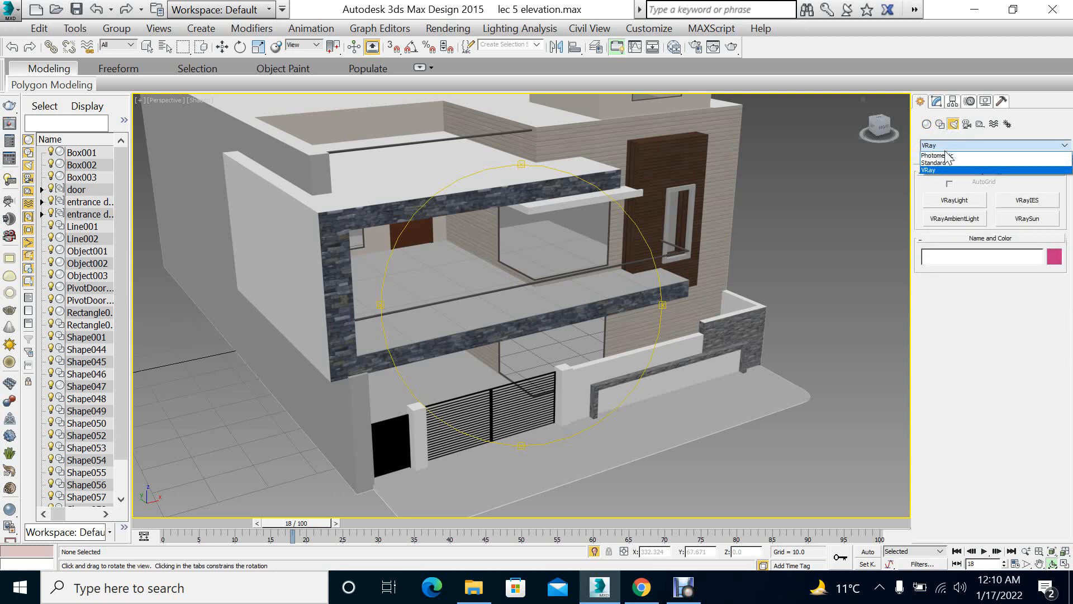
pyautogui.click(945, 155)
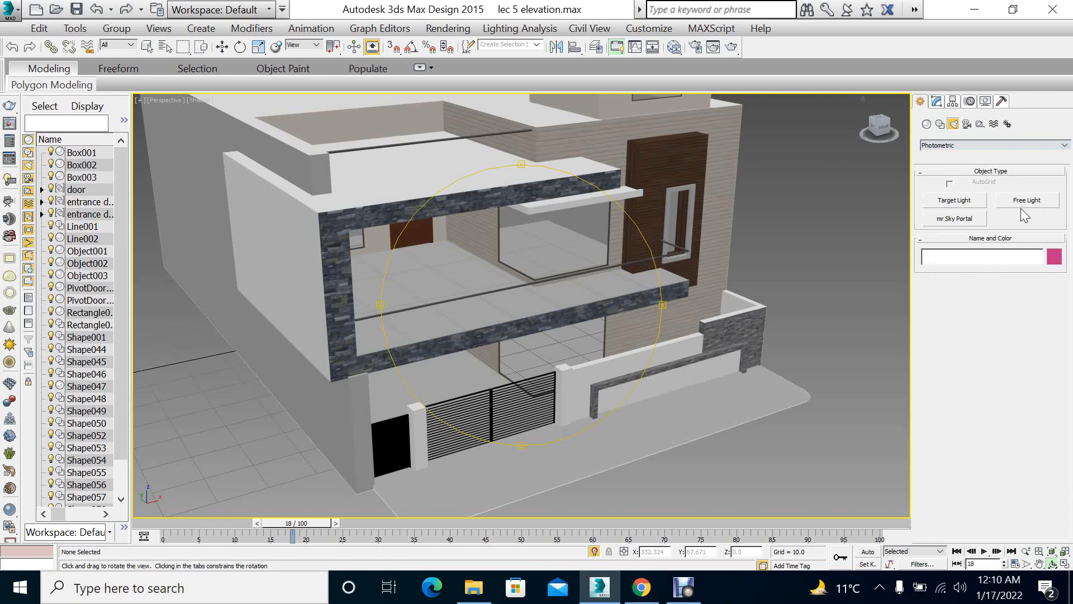
pyautogui.click(973, 146)
pyautogui.click(956, 163)
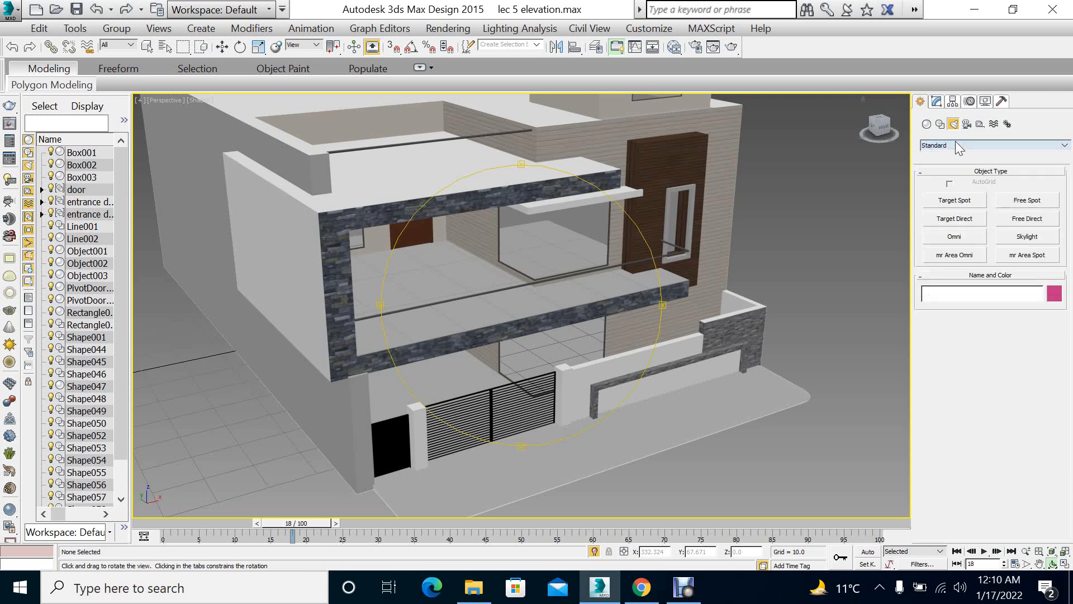
pyautogui.click(954, 145)
pyautogui.click(953, 162)
pyautogui.click(953, 146)
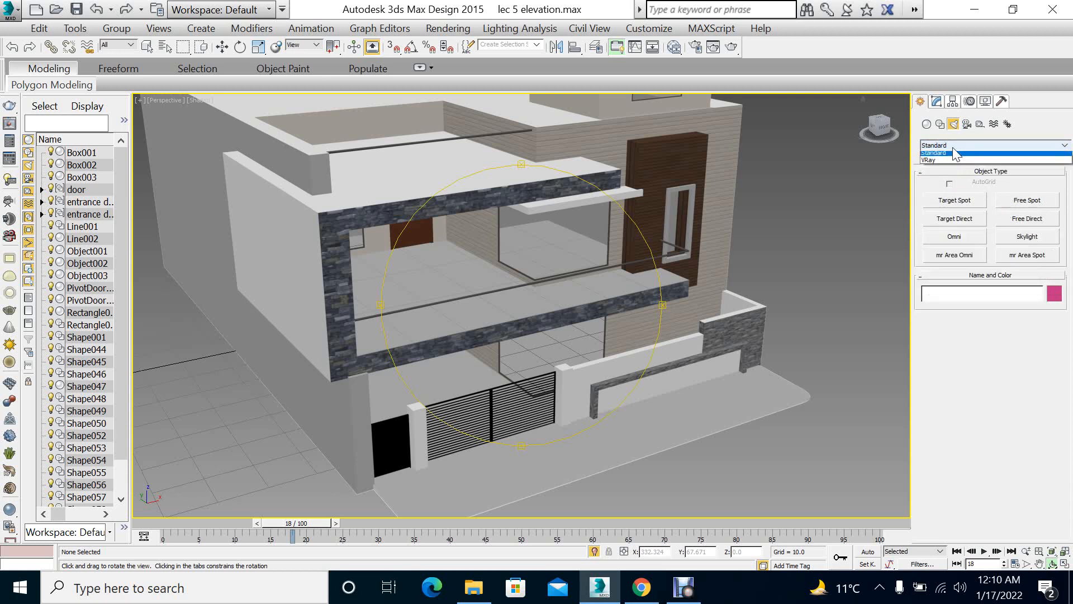
pyautogui.click(951, 168)
pyautogui.click(954, 144)
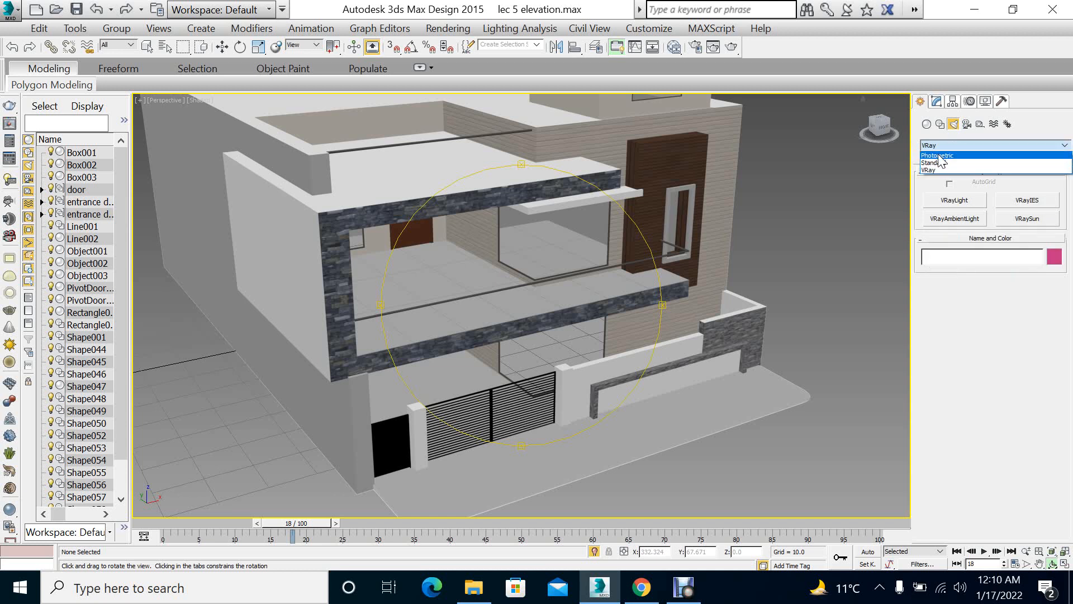
pyautogui.click(938, 156)
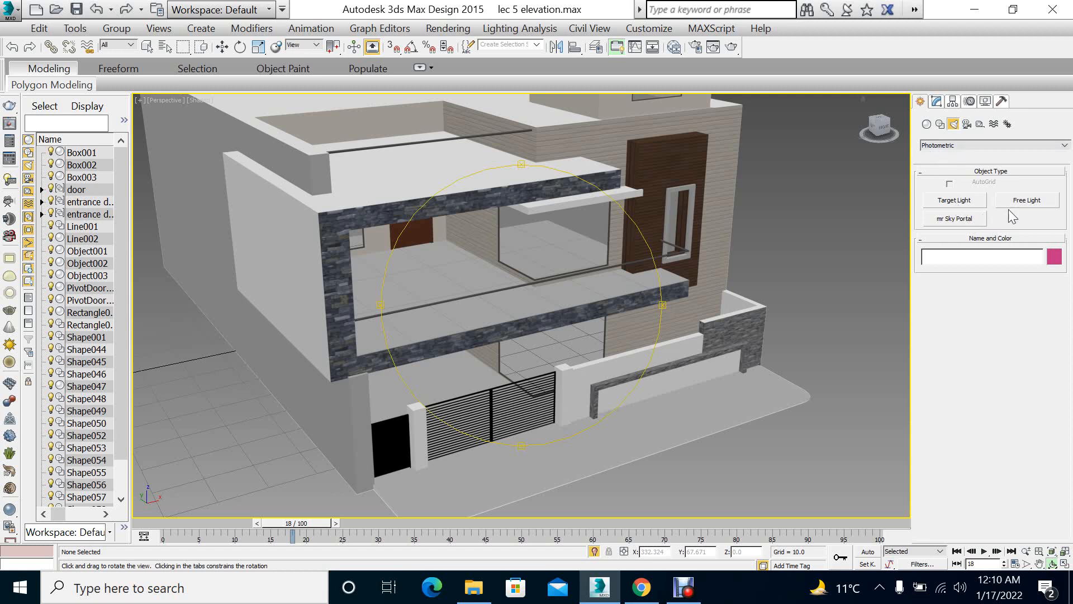
# Create a standard Target Spot in the Left view, high in front of the house and aimed at its ground floor, target distance about 354
pyautogui.click(945, 145)
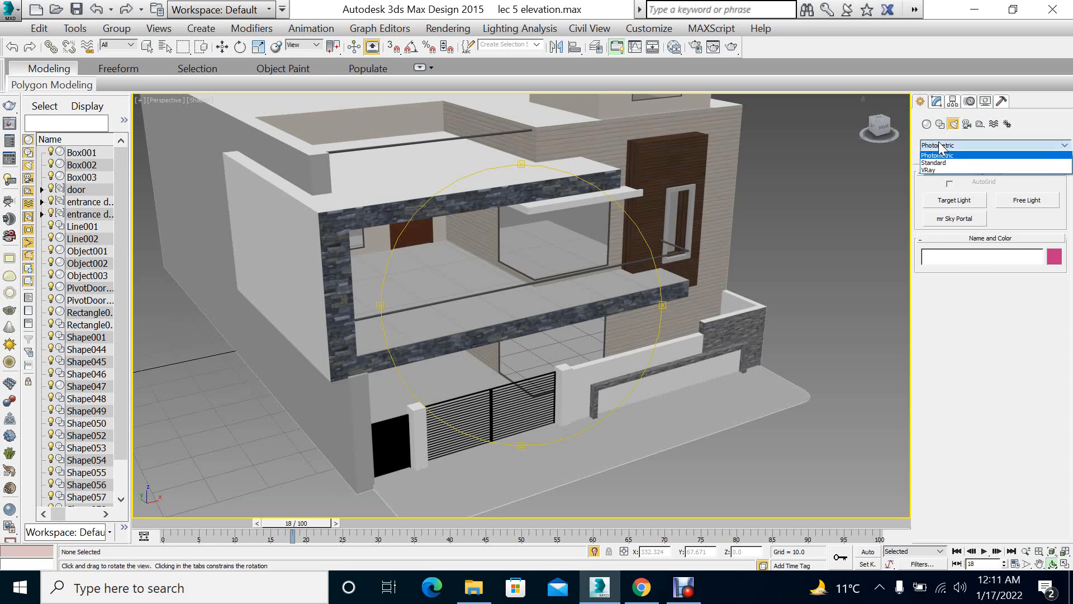
pyautogui.click(960, 165)
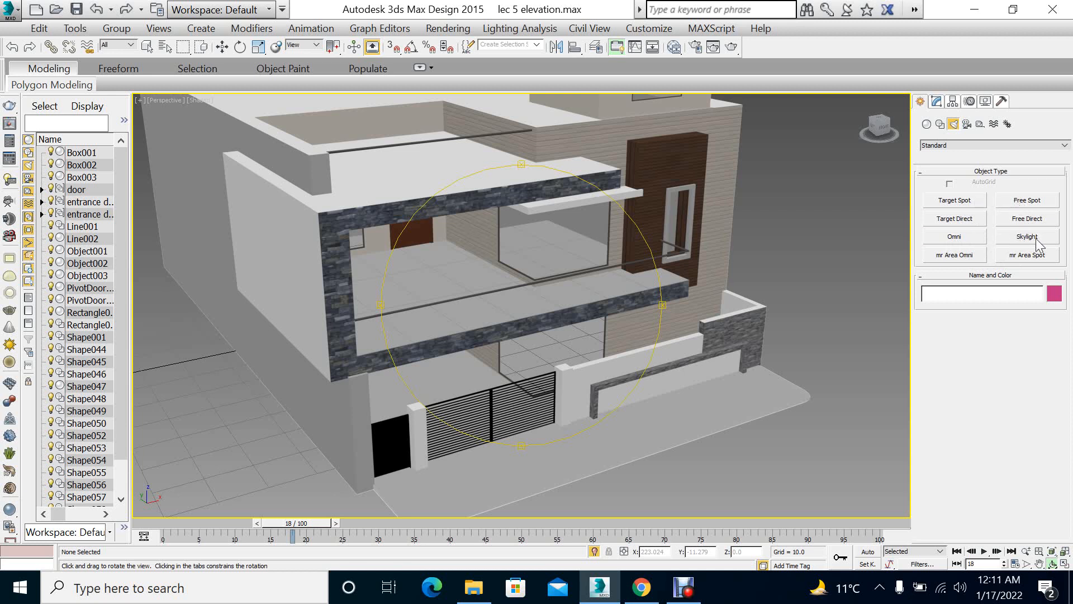
pyautogui.click(957, 203)
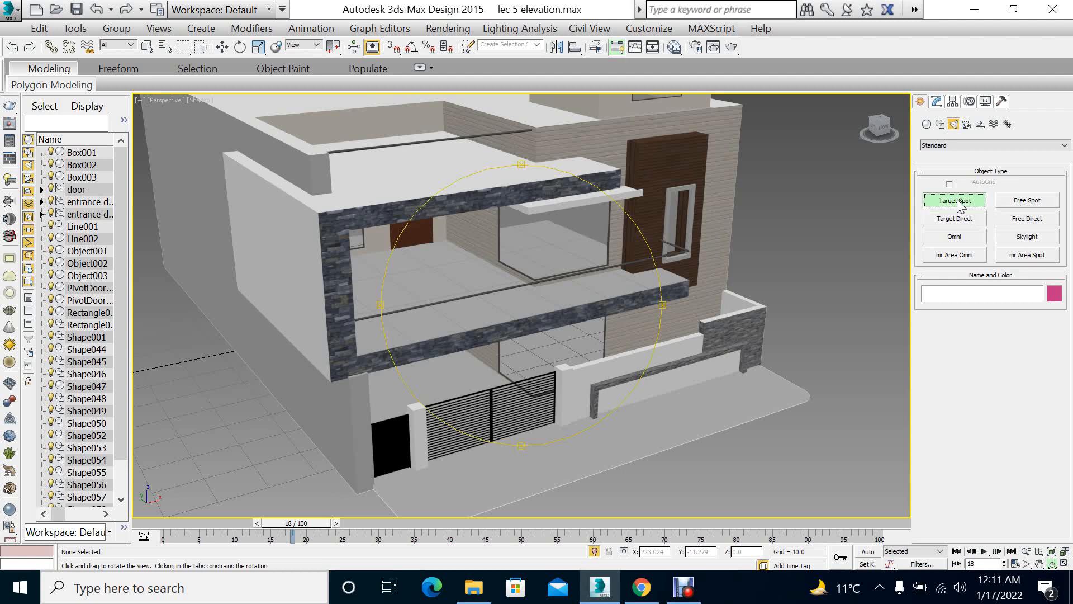
pyautogui.hotkey('alt', 'w')
pyautogui.click(413, 193)
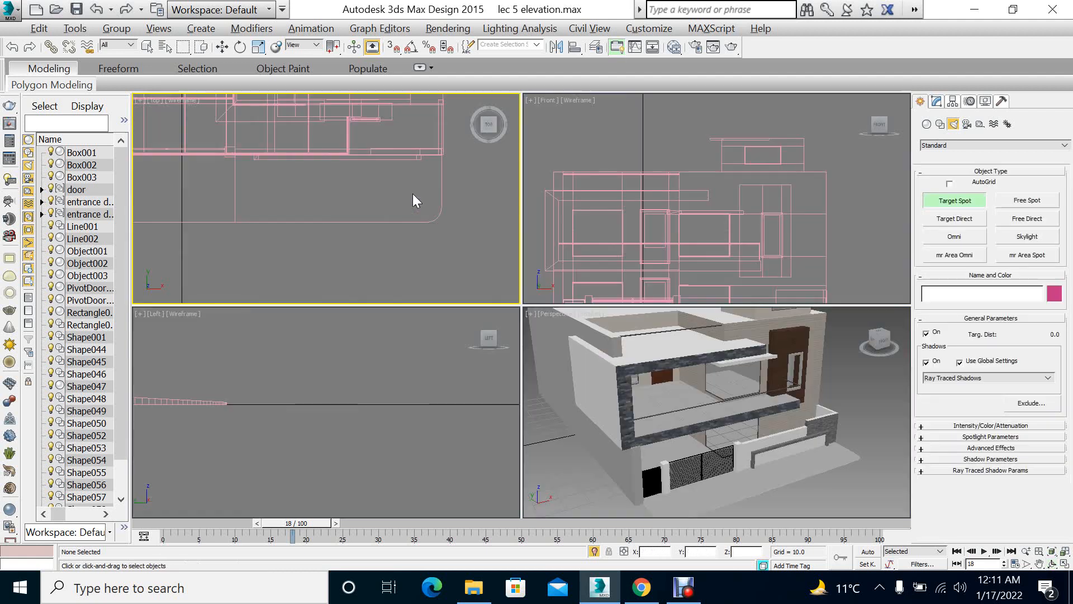
pyautogui.hotkey('alt', 'w')
pyautogui.scroll(-8, 477, 285)
pyautogui.hotkey('alt', 'w')
pyautogui.middleClick(393, 374)
pyautogui.hotkey('alt', 'w')
pyautogui.scroll(-15, 389, 372)
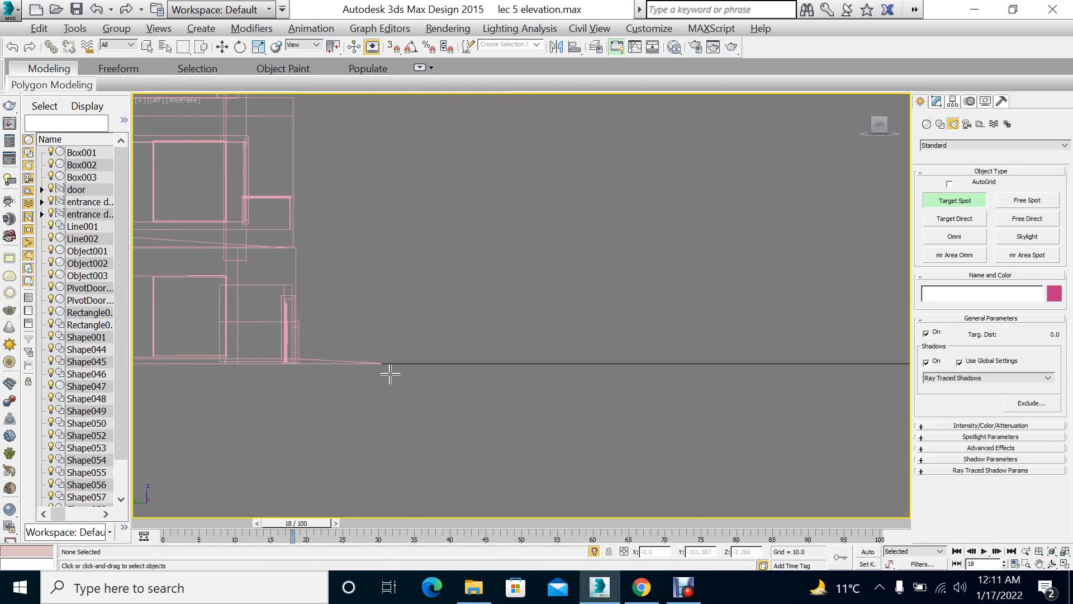
pyautogui.moveTo(546, 160); pyautogui.dragTo(337, 364)
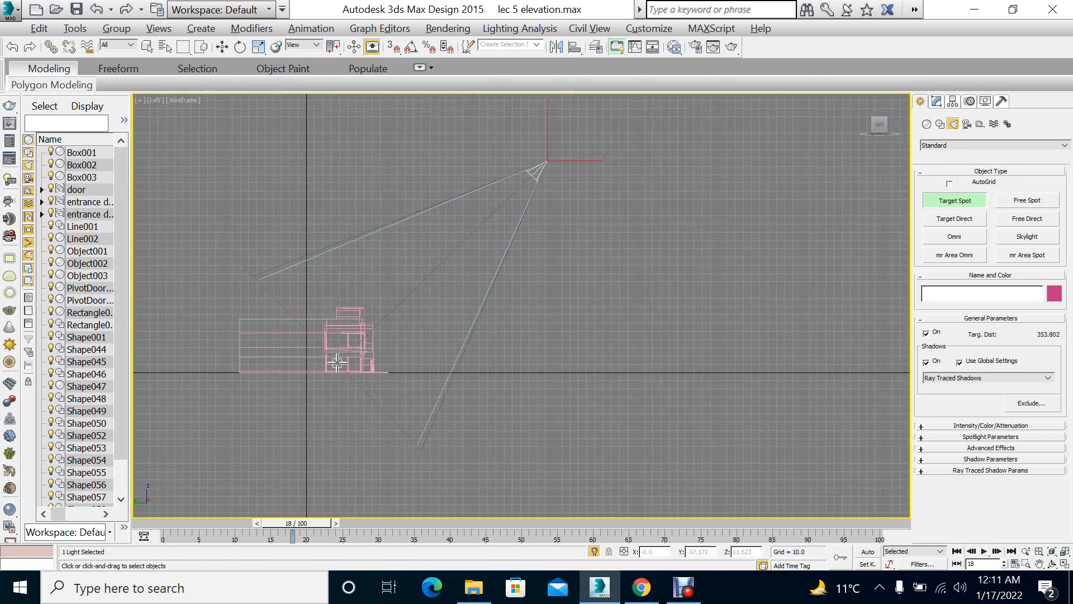
# Narrow the new spotlight's cone to a hotspot of 25.0 and a falloff of 27.4
pyautogui.hotkey('alt', 'w')
pyautogui.middleClick(685, 428)
pyautogui.hotkey('alt', 'w')
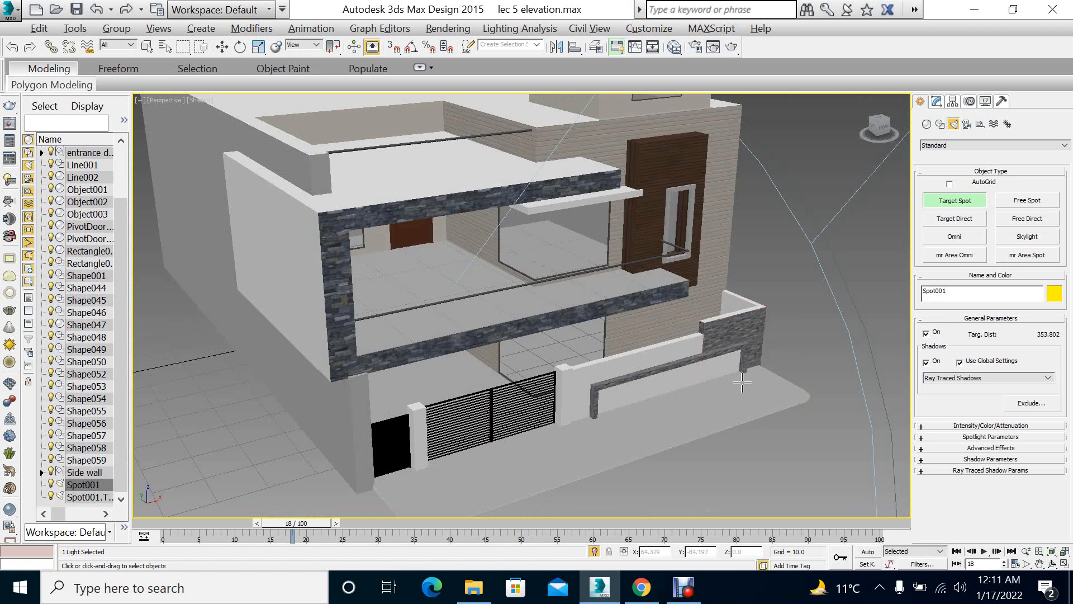
pyautogui.scroll(-10, 743, 379)
pyautogui.scroll(8, 743, 378)
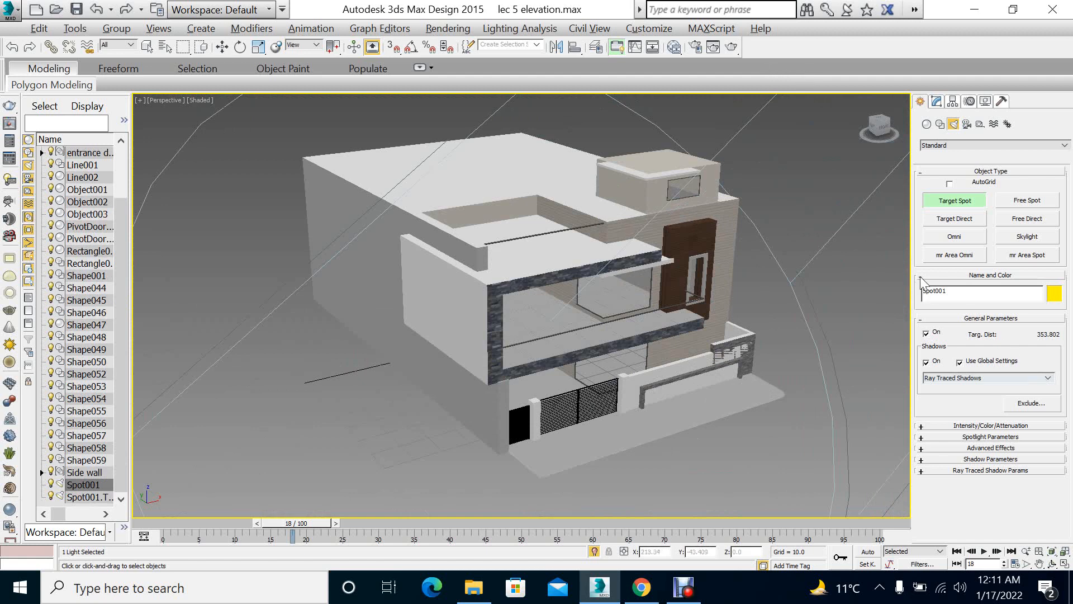
pyautogui.click(991, 438)
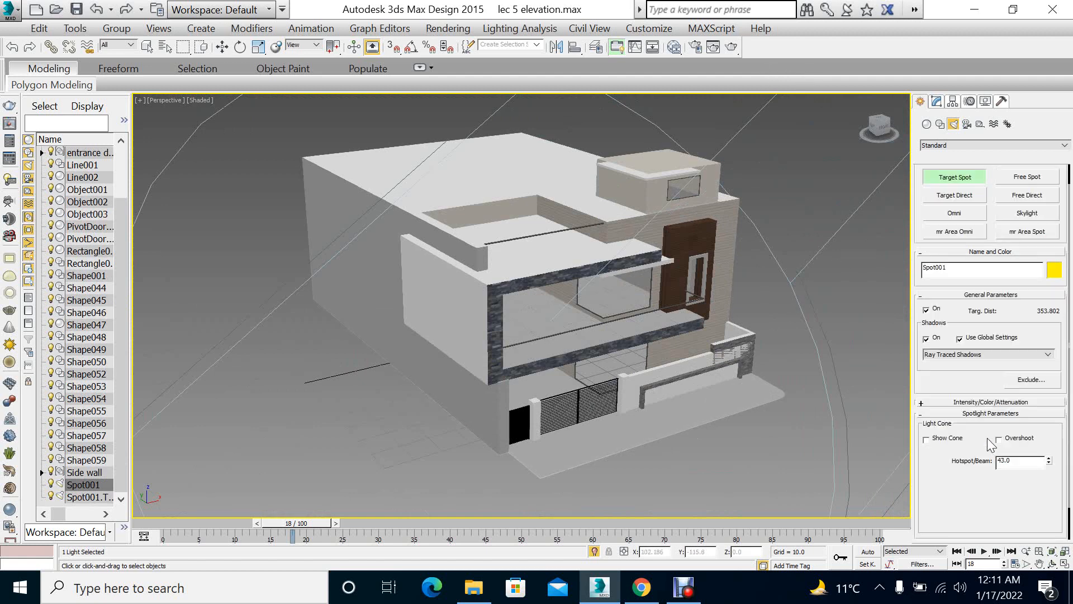
pyautogui.moveTo(1051, 464); pyautogui.dragTo(1061, 534)
pyautogui.moveTo(1049, 478); pyautogui.dragTo(1070, 572)
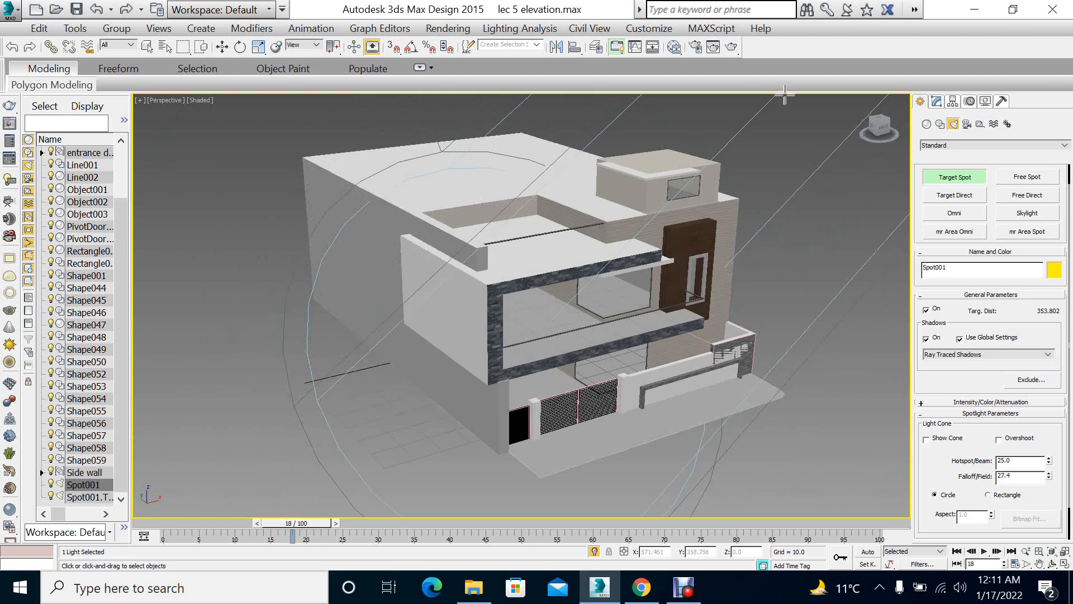
# Run a test render of the perspective view, inspect the image and close the frame buffer
pyautogui.click(732, 47)
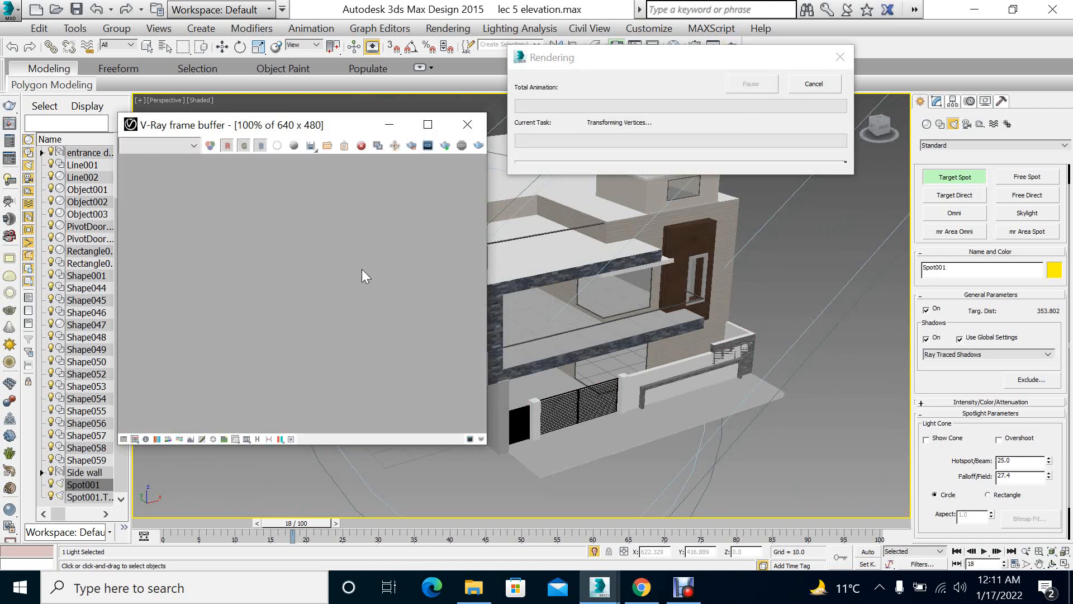
pyautogui.scroll(2, 343, 308)
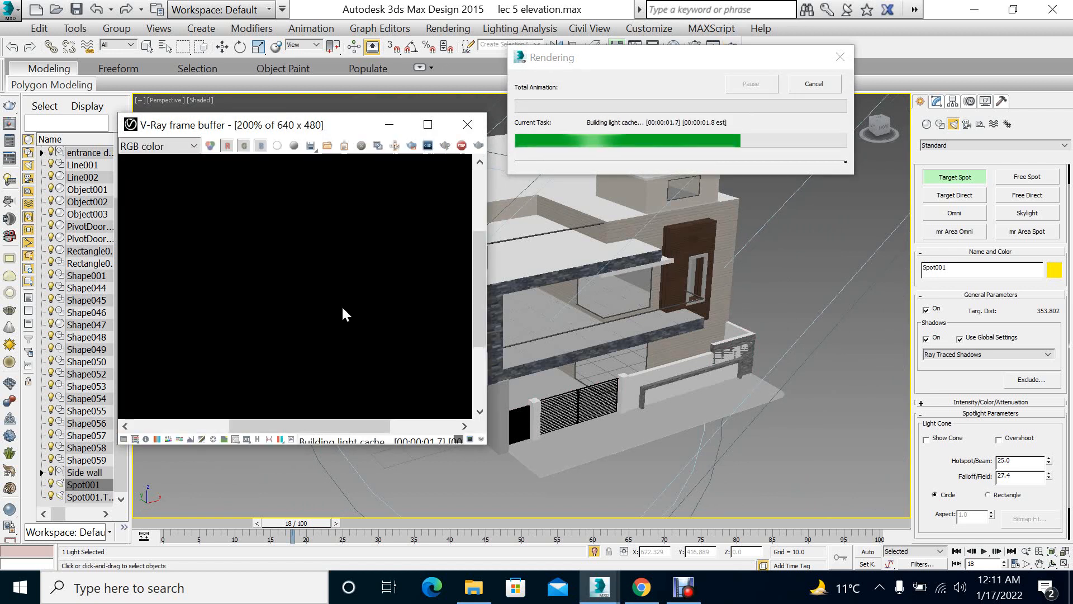
pyautogui.scroll(-1, 343, 307)
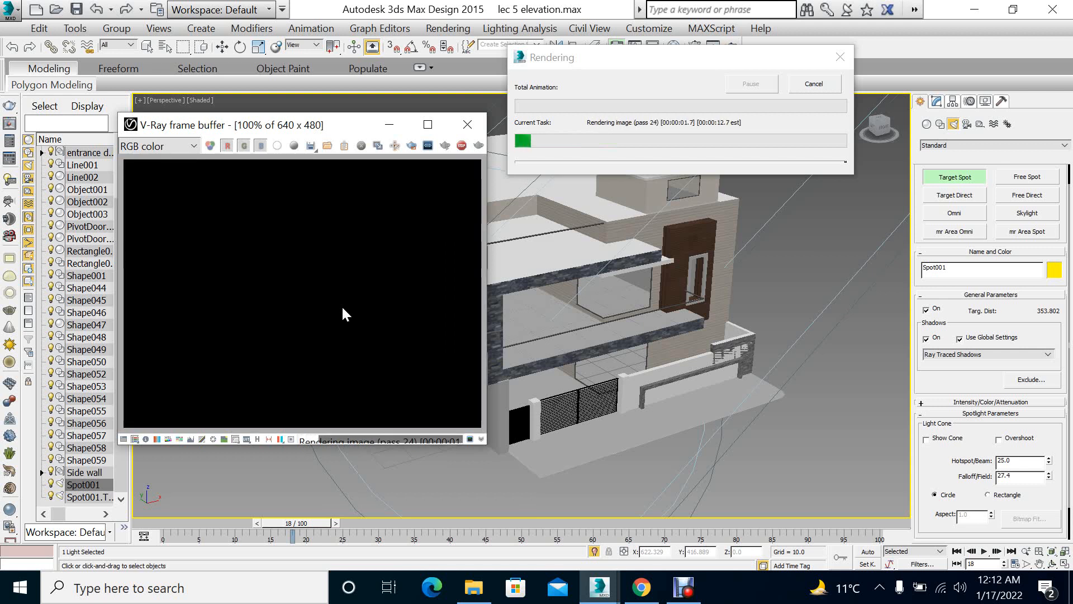
pyautogui.scroll(1, 342, 309)
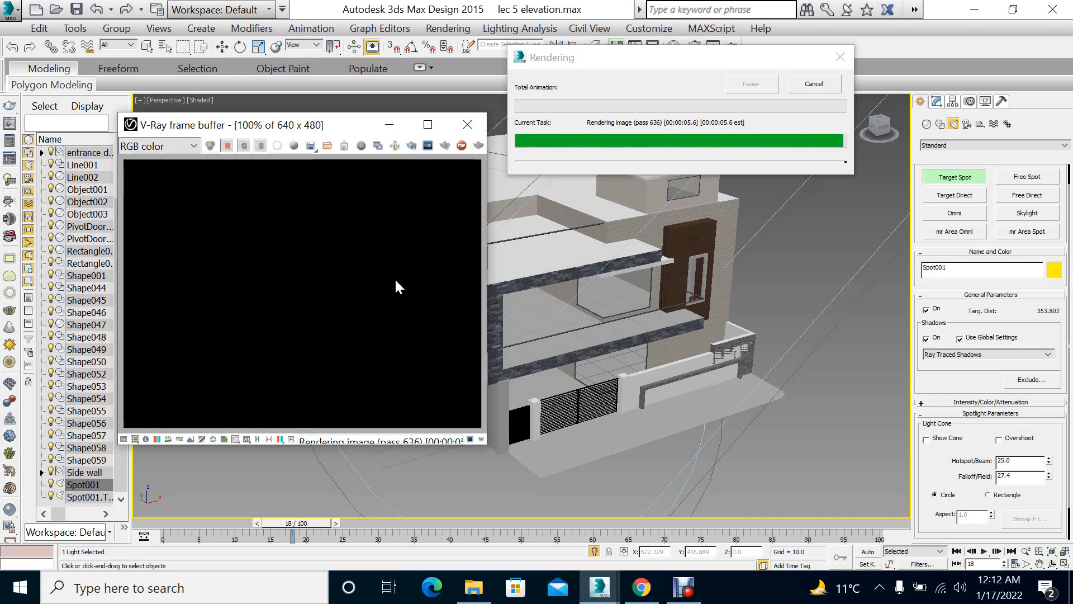
pyautogui.scroll(-2, 394, 277)
pyautogui.scroll(1, 394, 279)
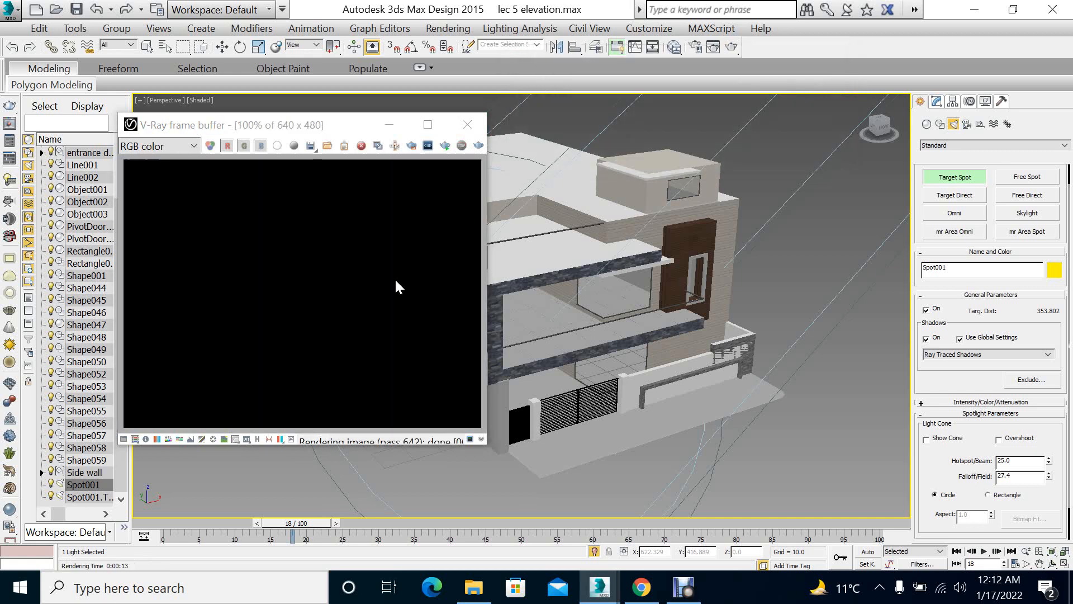
pyautogui.click(467, 125)
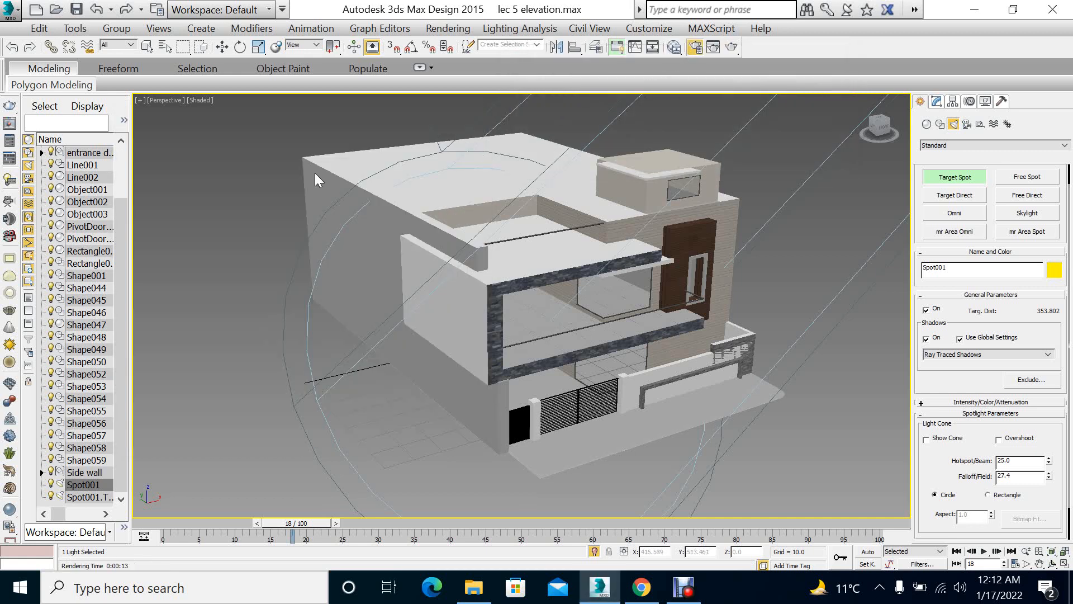
# Set the primary GI engine to Irradiance map and its current preset to Low in the V-Ray render setup
pyautogui.press('F10')
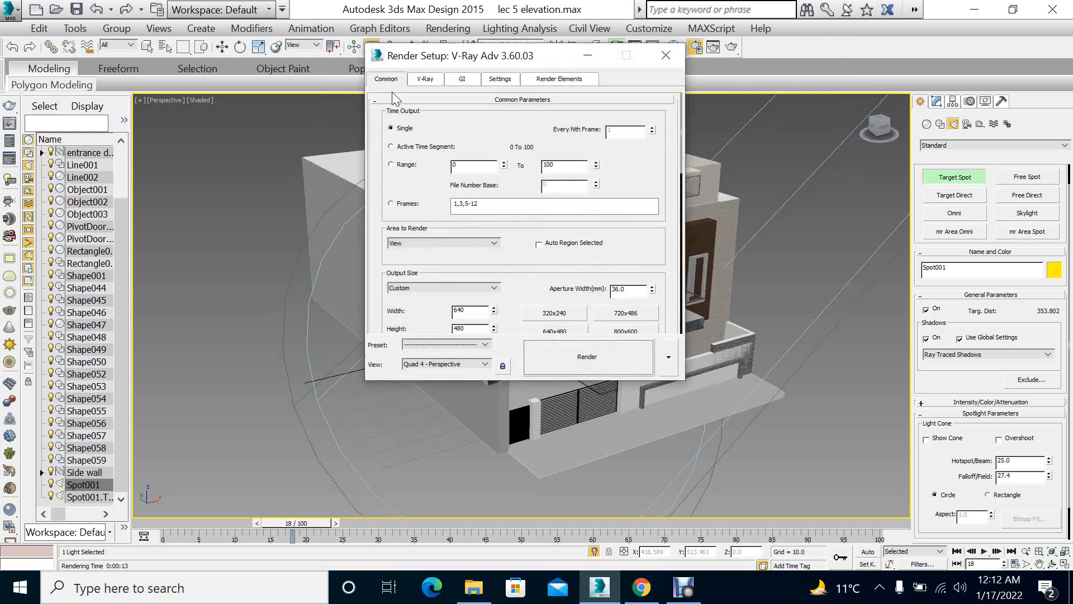
pyautogui.click(470, 81)
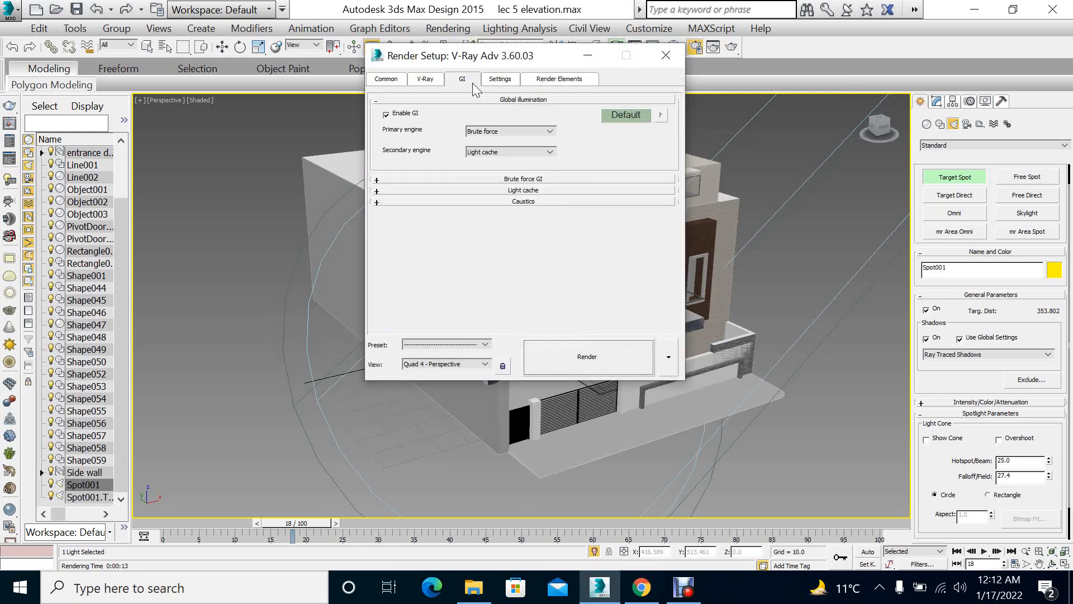
pyautogui.click(503, 132)
pyautogui.click(495, 139)
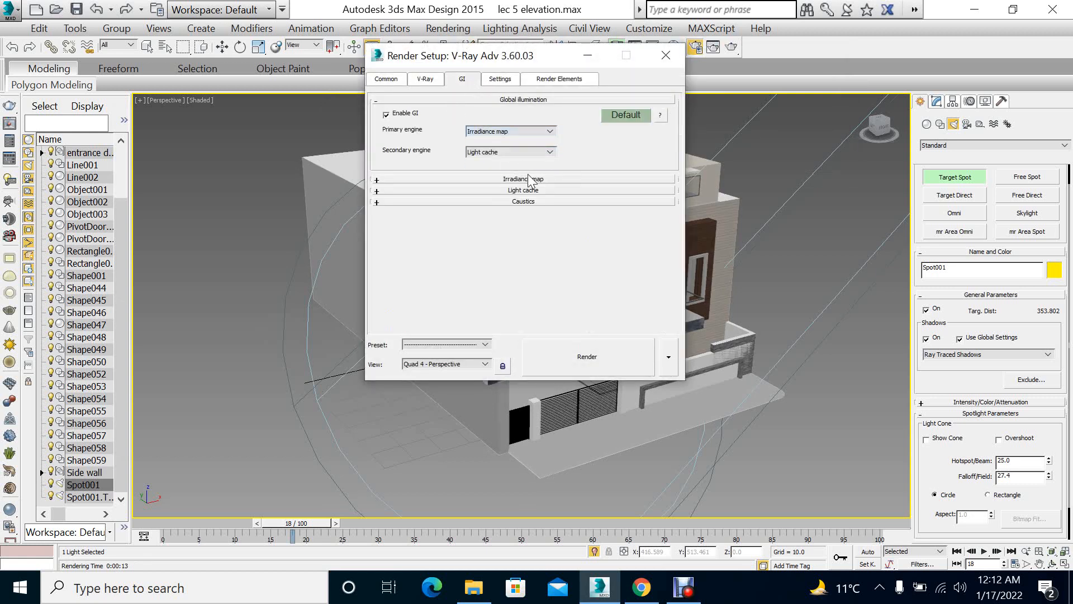
pyautogui.click(523, 180)
pyautogui.click(510, 139)
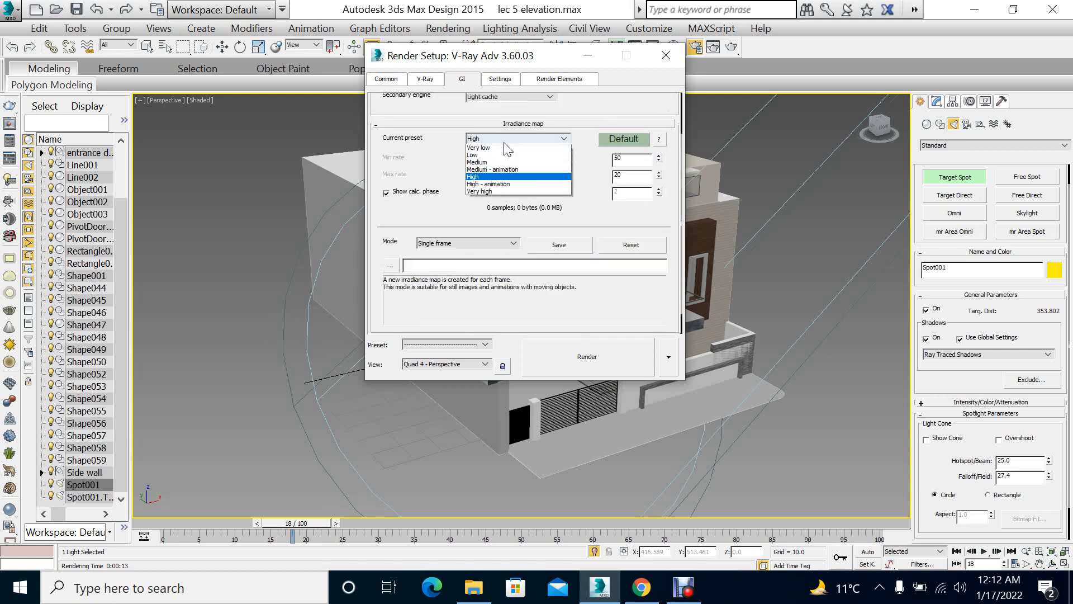
pyautogui.click(482, 164)
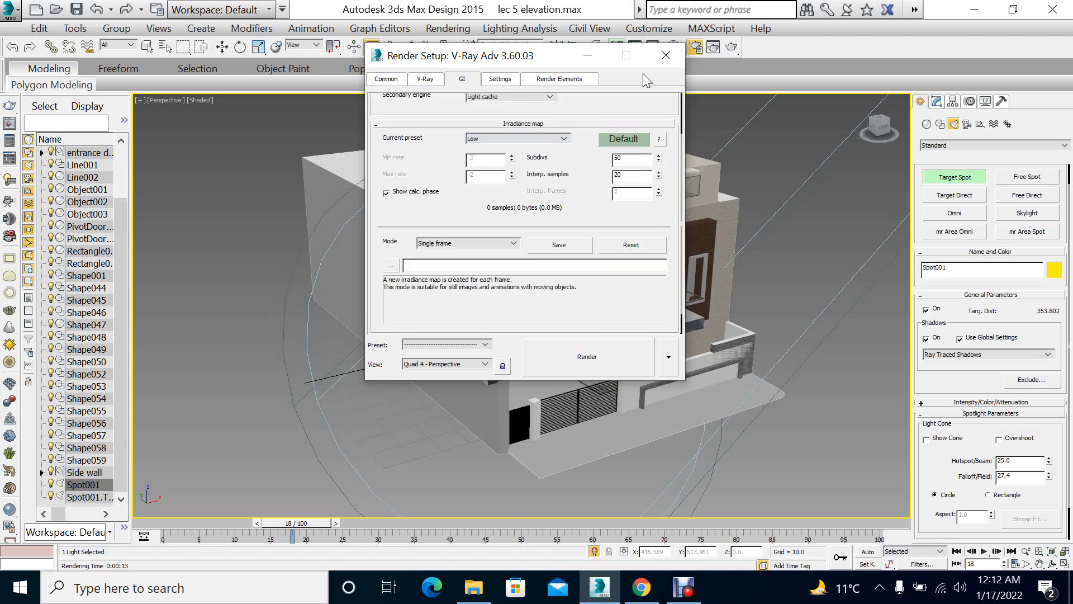
pyautogui.click(662, 56)
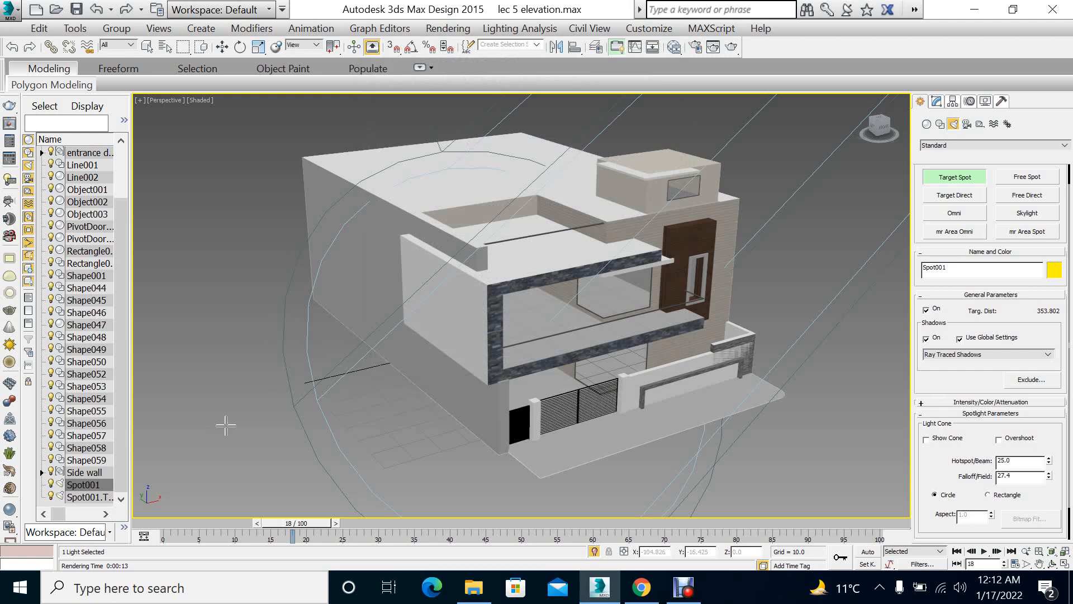
# Move the spotlight in the Left view lower and closer to the house front, to about Y -178 and Z 95
pyautogui.hotkey('alt', 'w')
pyautogui.rightClick(326, 417)
pyautogui.hotkey('alt', 'w')
pyautogui.rightClick(584, 202)
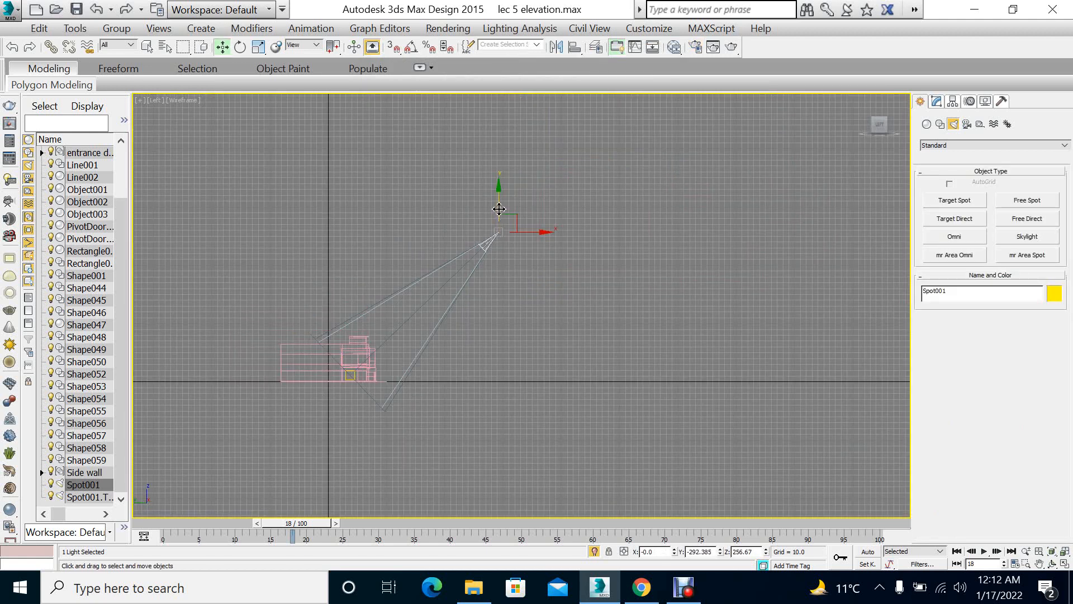
pyautogui.moveTo(500, 219); pyautogui.dragTo(451, 314)
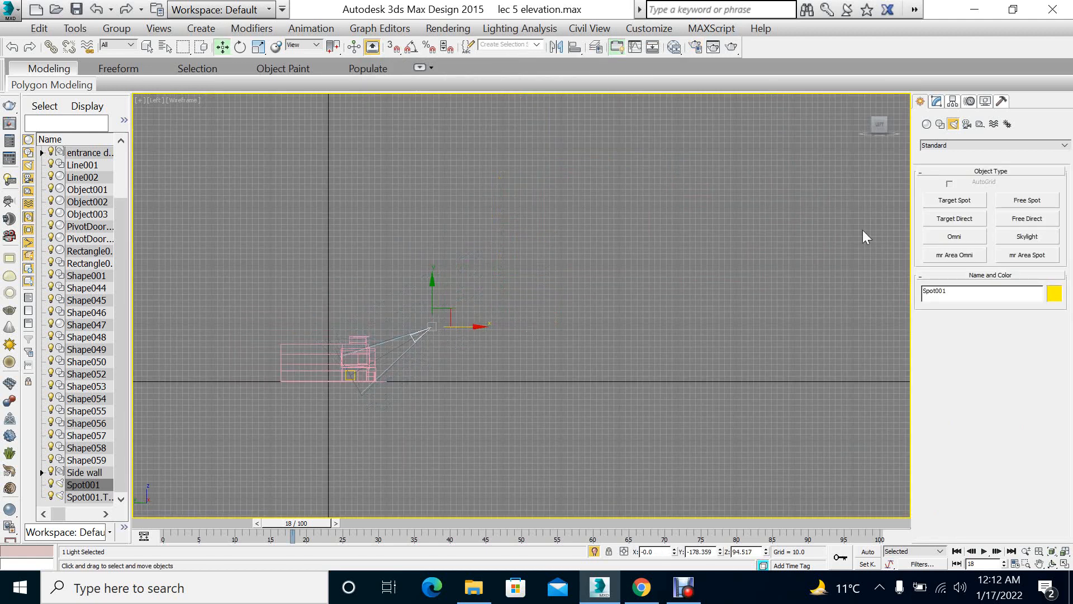
# Set the spotlight's intensity multiplier to 5.0 and deselect the light
pyautogui.click(939, 104)
pyautogui.scroll(-5, 978, 427)
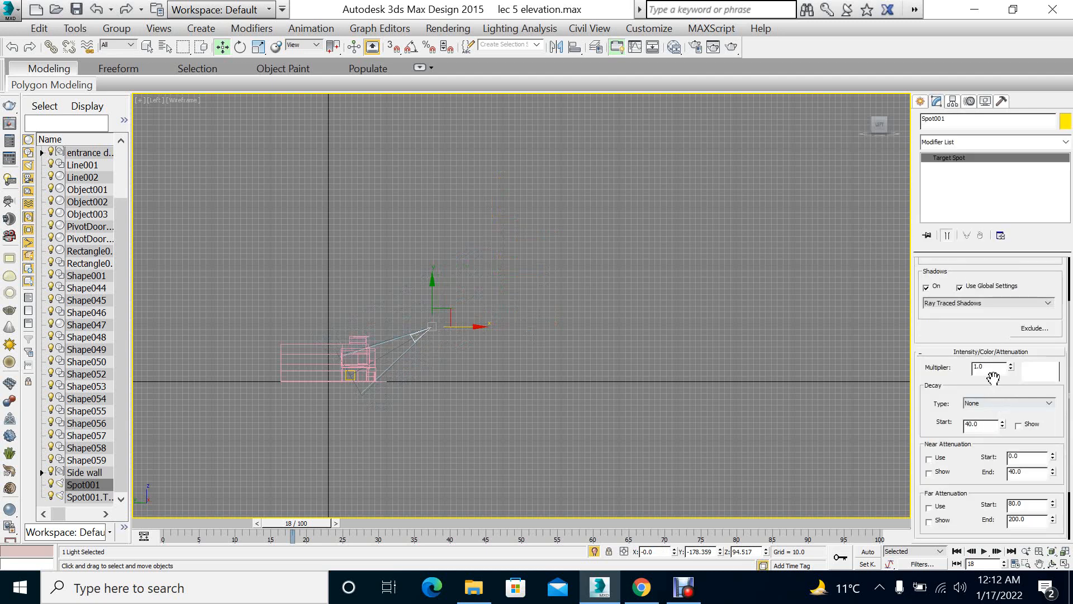
pyautogui.click(878, 358)
# Run a test render of the perspective view with the repositioned spotlight and close the frame buffer
pyautogui.hotkey('alt', 'w')
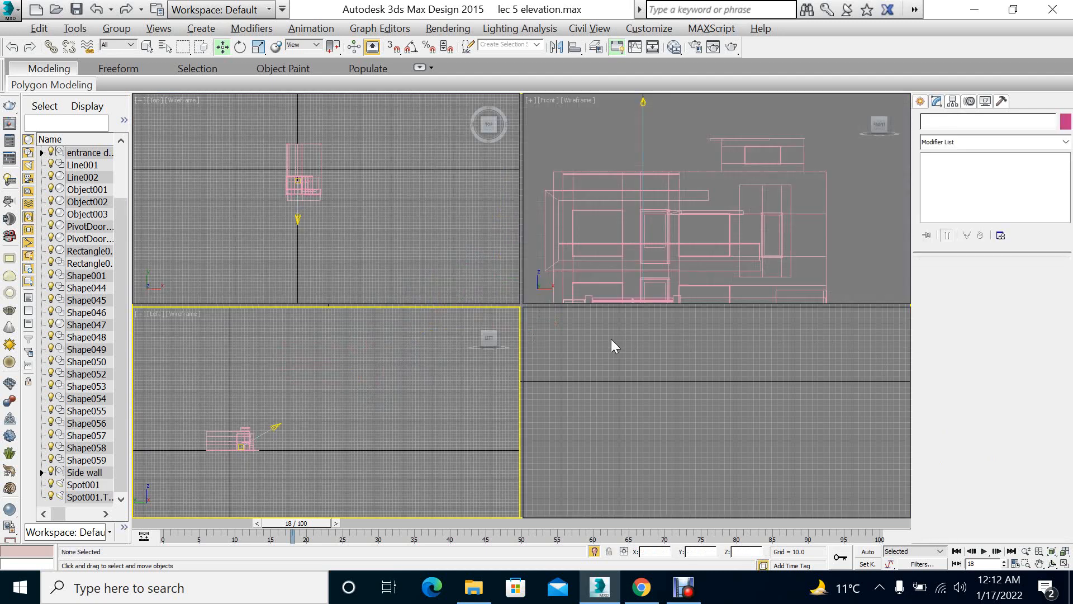
pyautogui.rightClick(612, 339)
pyautogui.hotkey('alt', 'w')
pyautogui.click(732, 48)
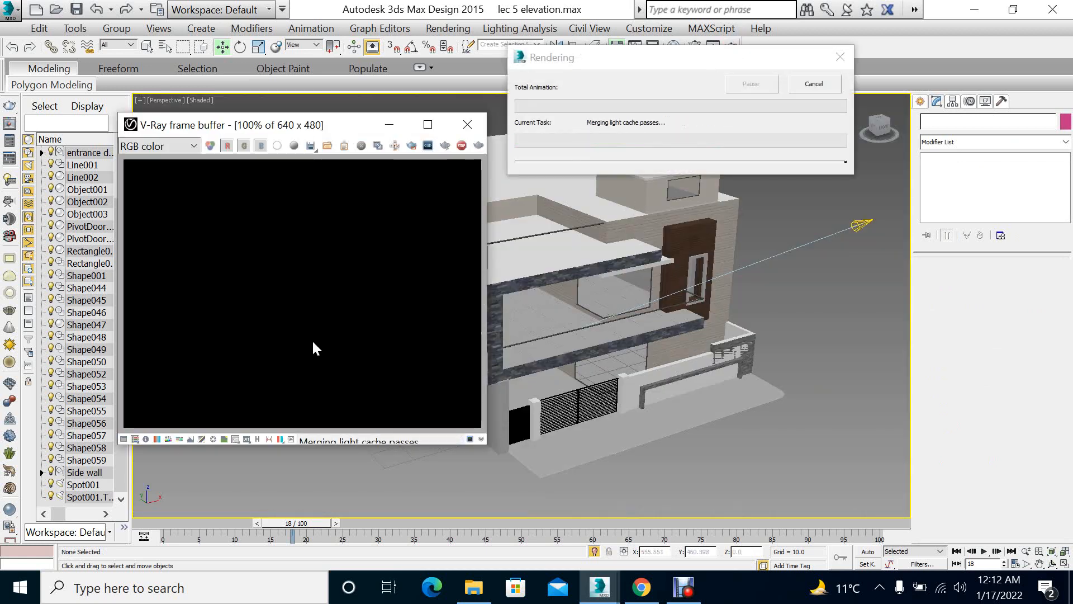
pyautogui.scroll(-1, 312, 336)
pyautogui.scroll(1, 314, 341)
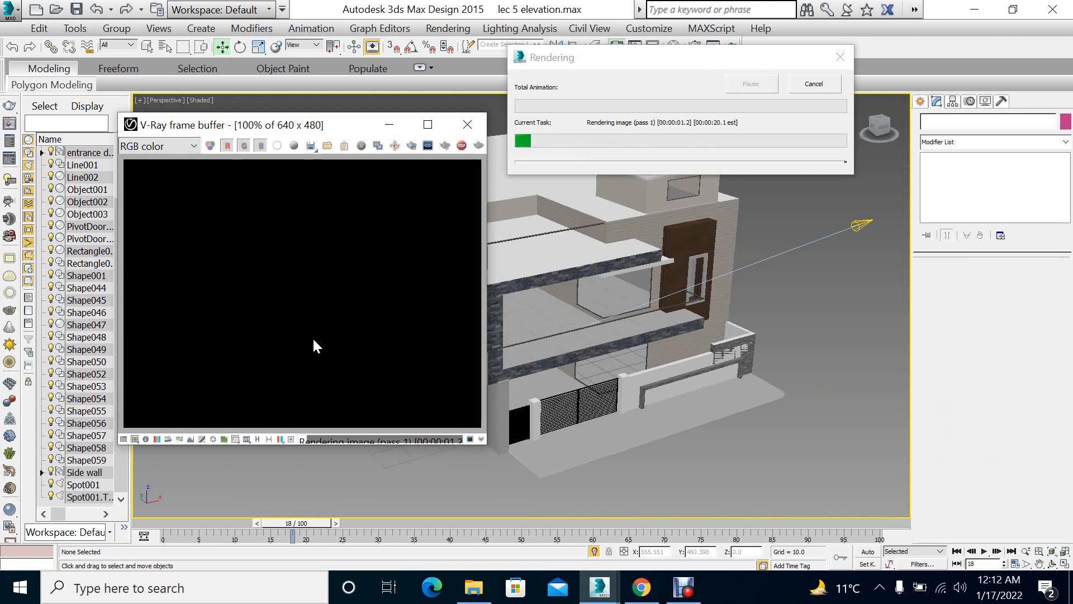
pyautogui.scroll(-1, 313, 341)
pyautogui.scroll(1, 314, 341)
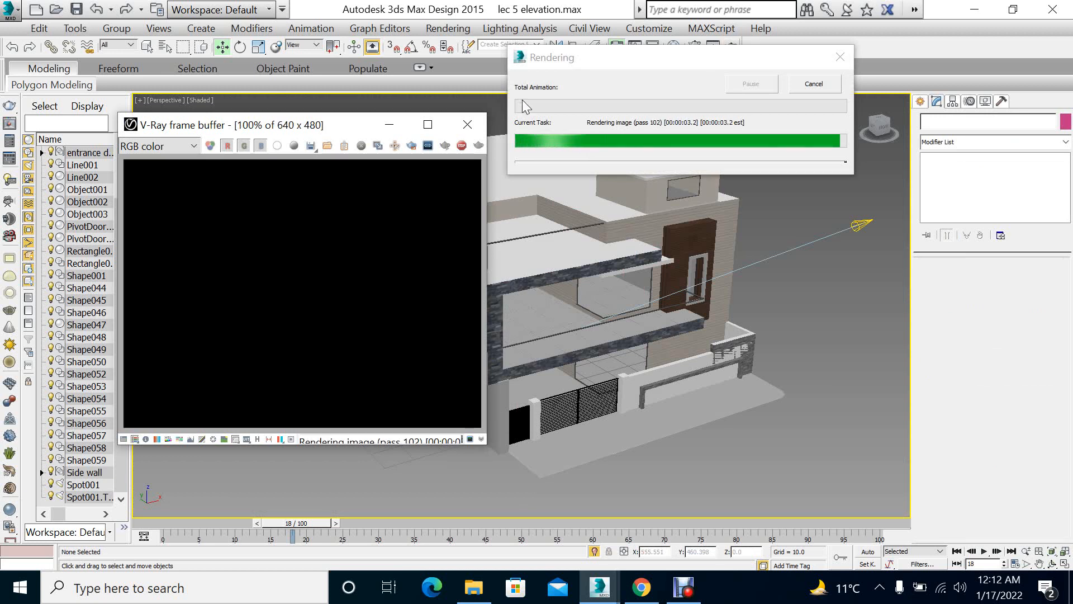
pyautogui.click(467, 127)
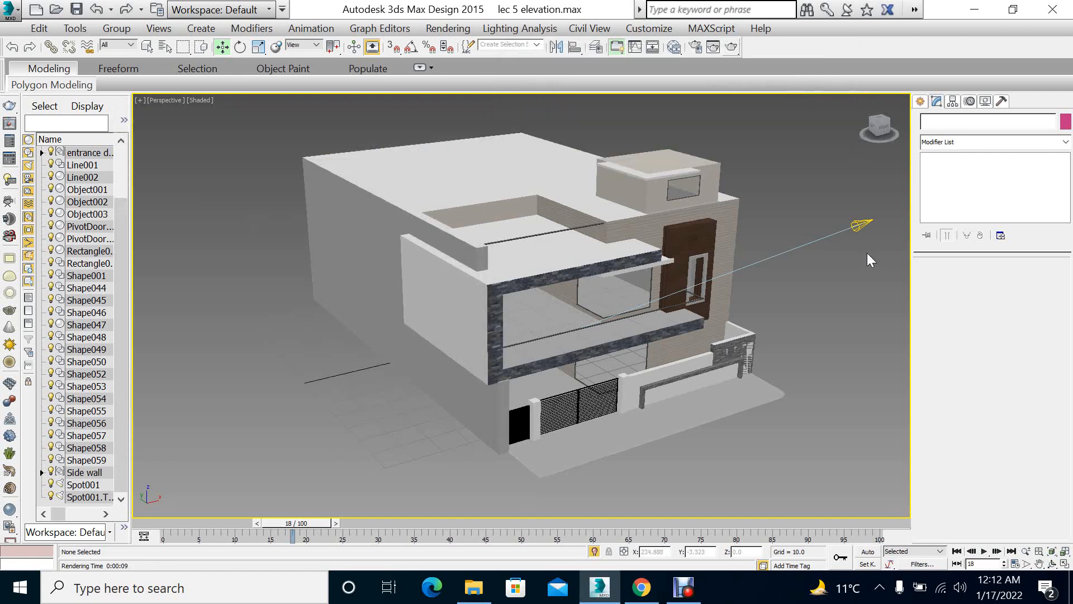
# Select the spotlight and load the Exterior setting vray render preset with all its categories
pyautogui.click(861, 231)
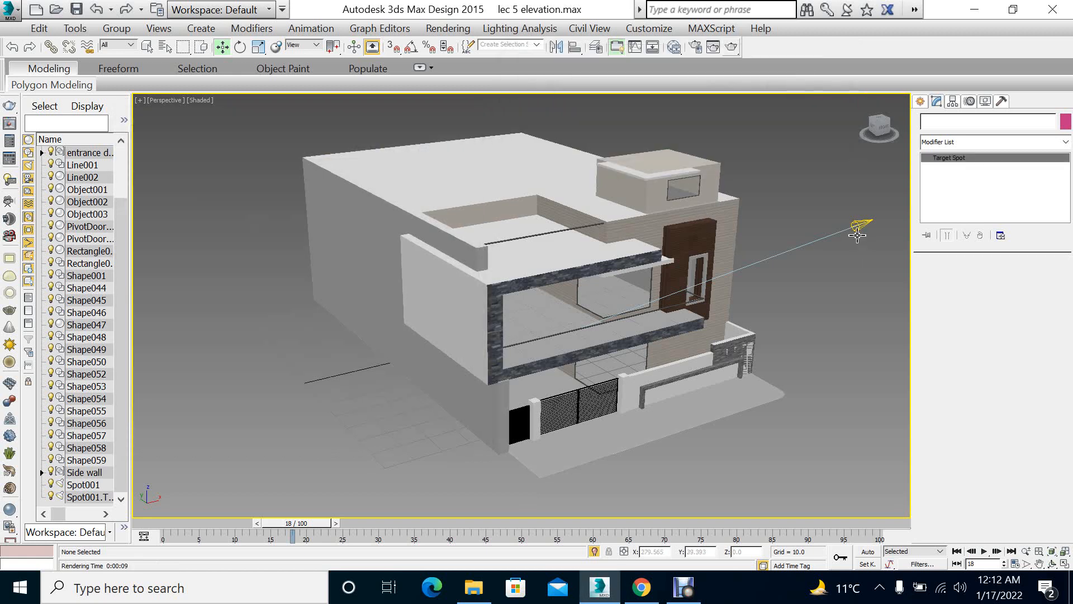
pyautogui.click(696, 49)
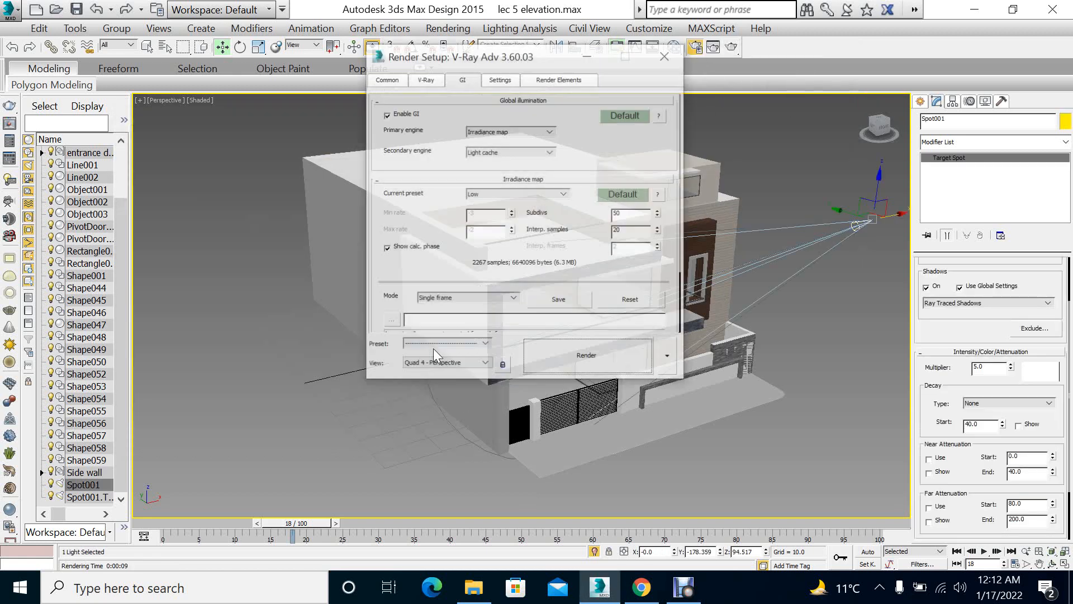
pyautogui.click(453, 366)
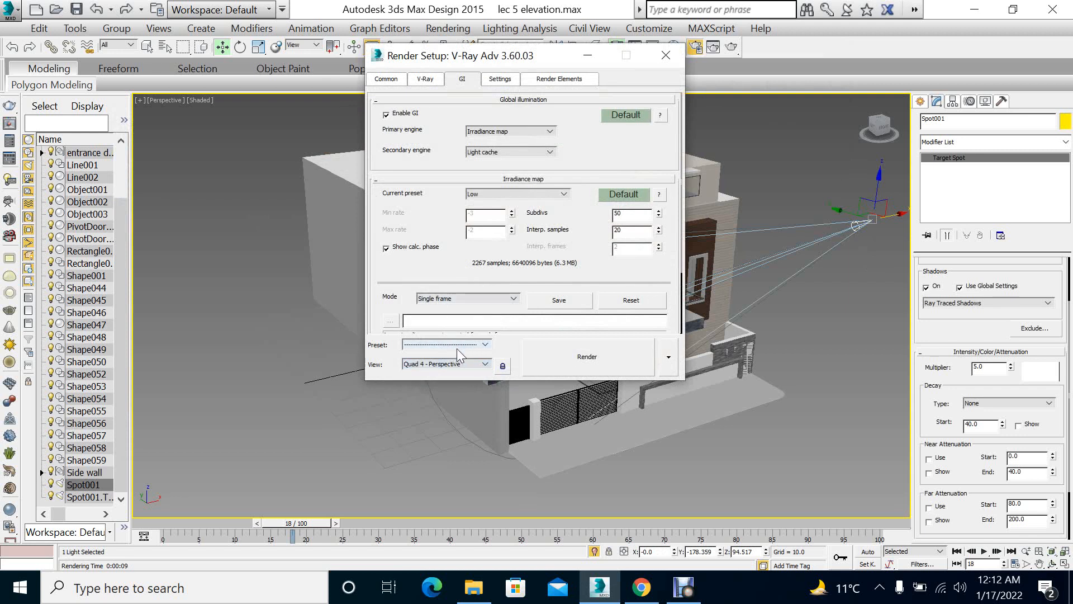
pyautogui.click(457, 346)
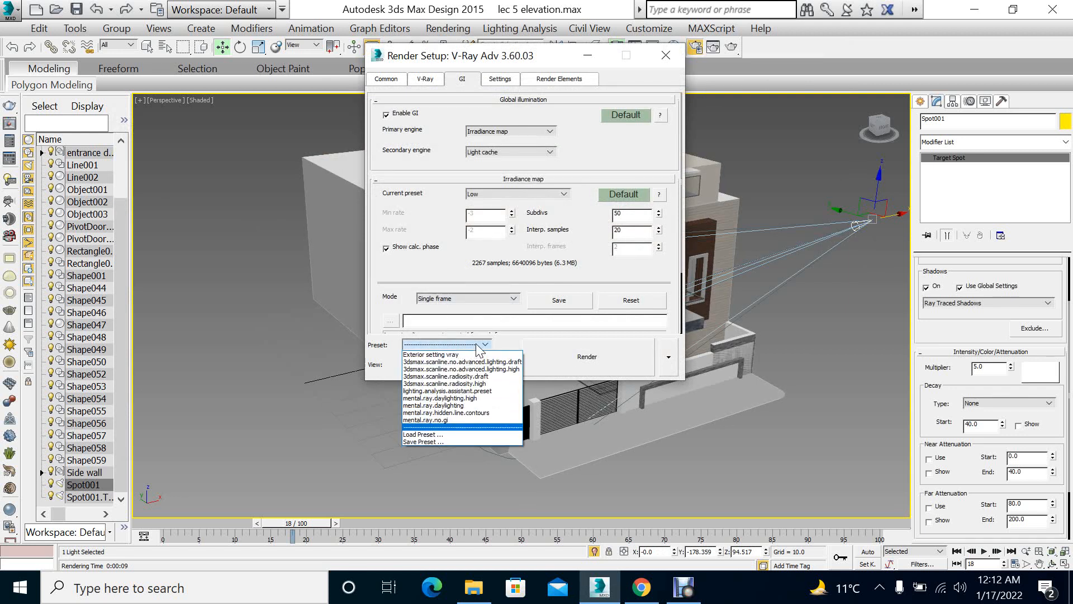
pyautogui.click(450, 355)
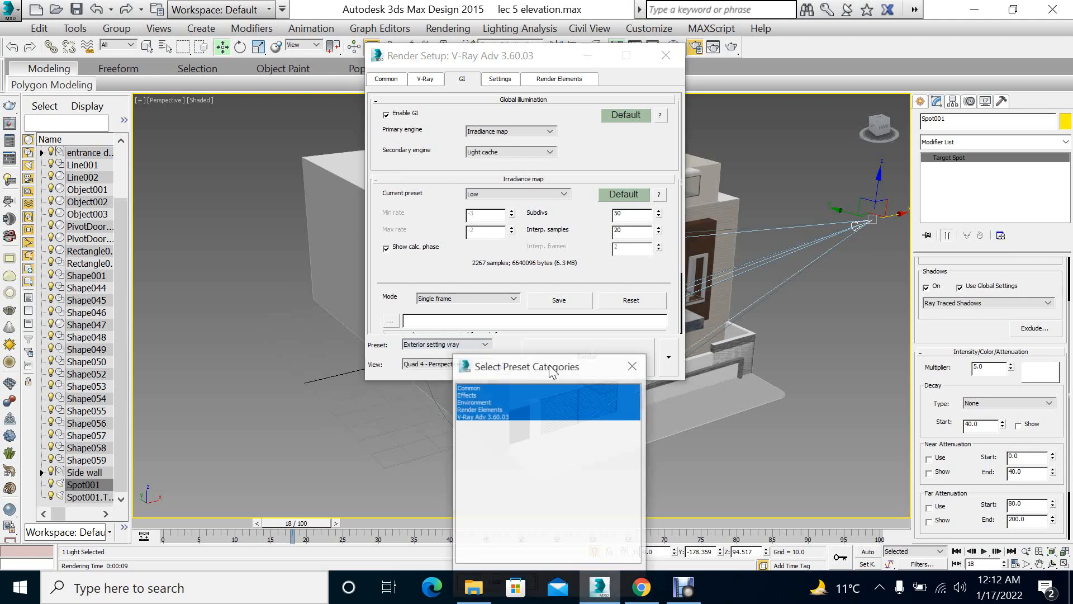
pyautogui.moveTo(525, 372); pyautogui.dragTo(443, 239)
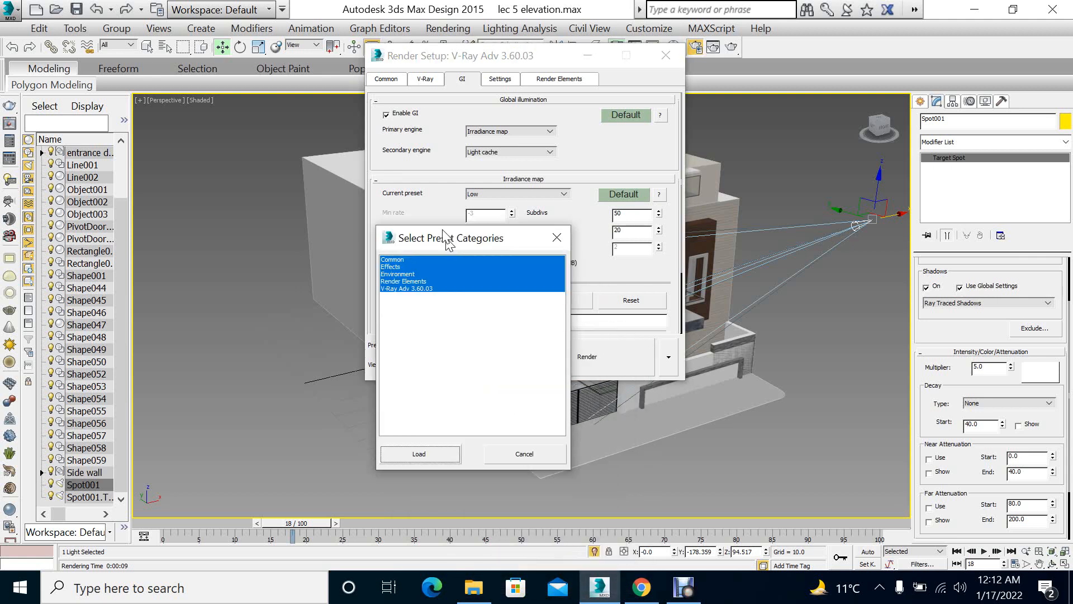
pyautogui.click(450, 448)
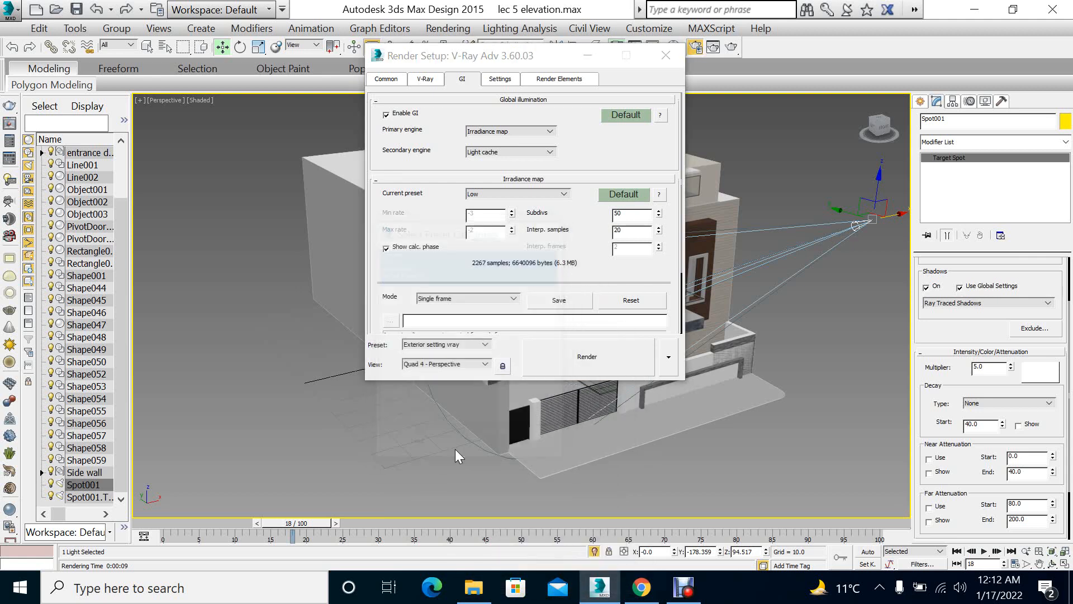
# Render the perspective view with the loaded preset, examine the enlarged image in the frame buffer, and cancel the rendering
pyautogui.click(593, 356)
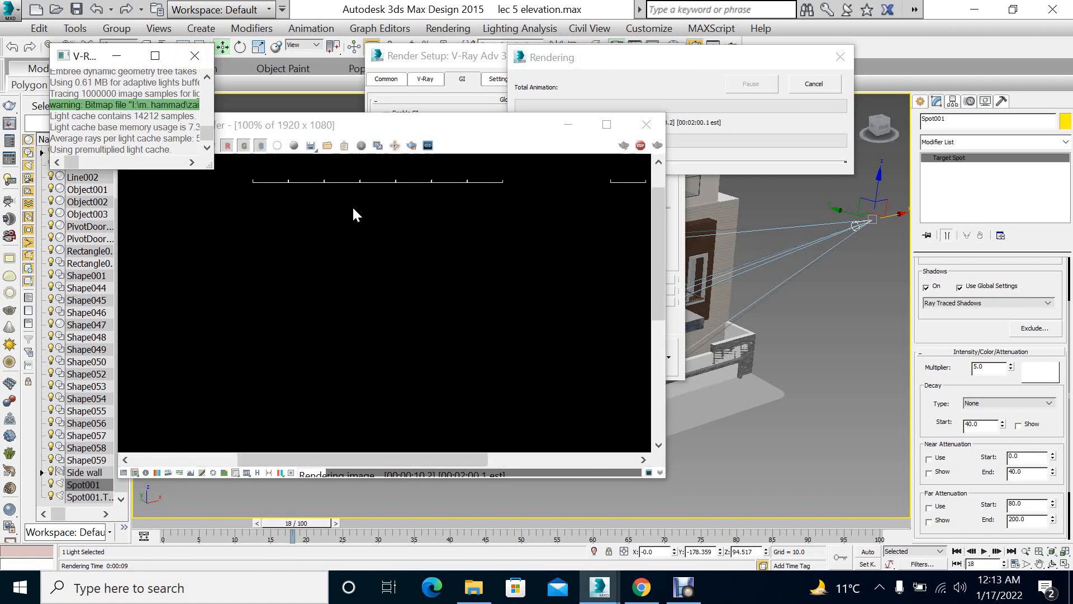
pyautogui.click(606, 124)
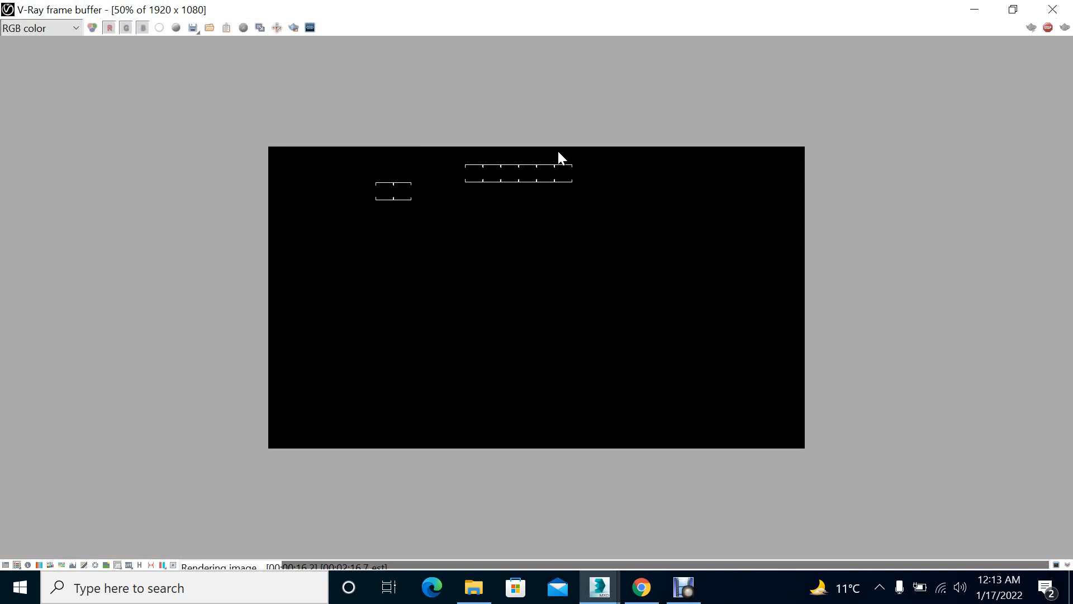
pyautogui.doubleClick(439, 188)
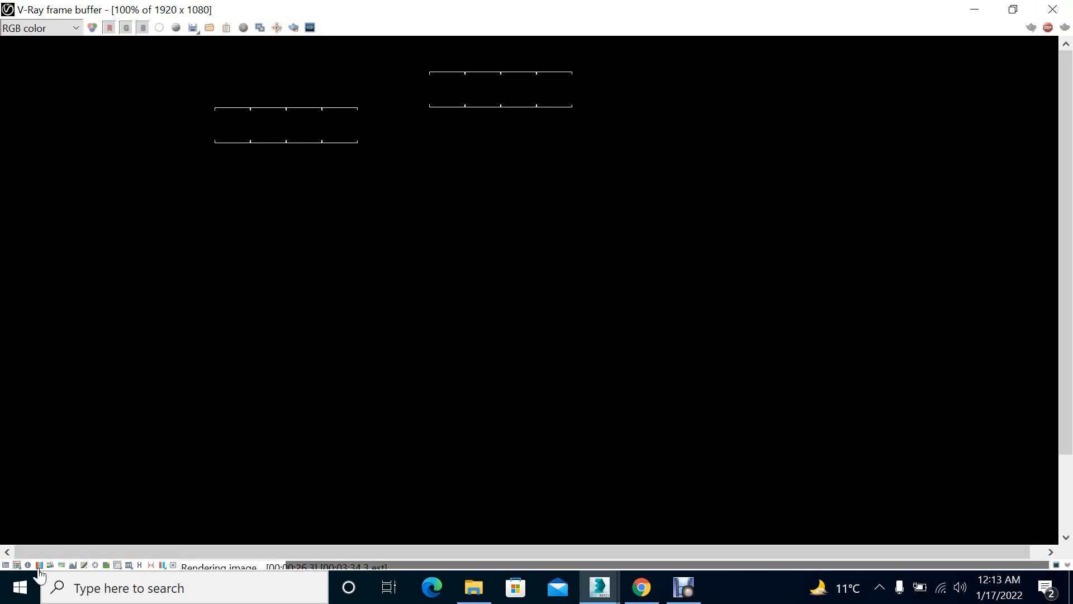
pyautogui.click(17, 565)
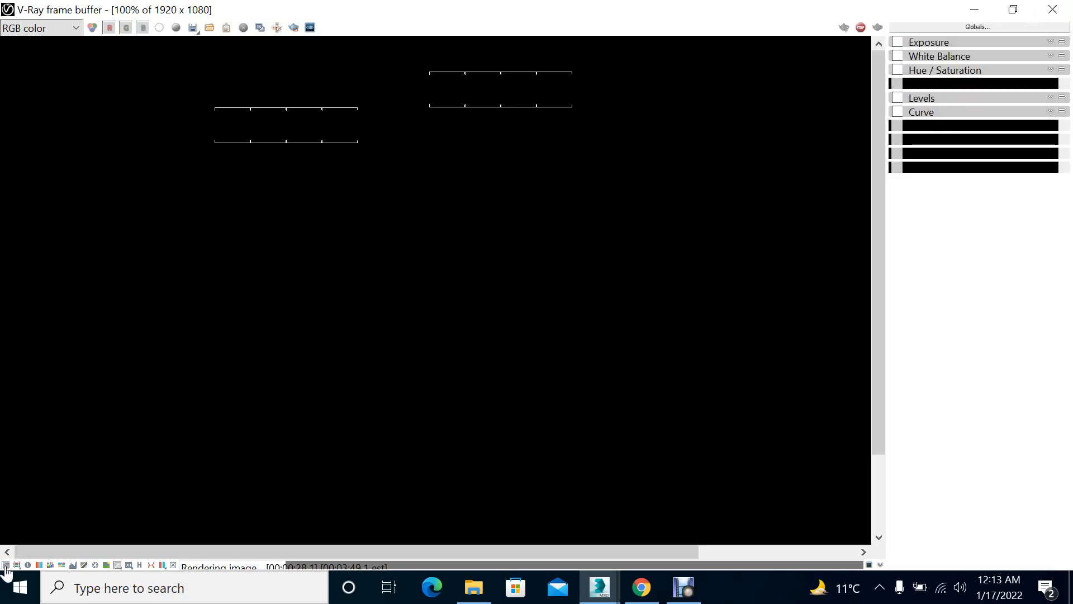
pyautogui.click(17, 566)
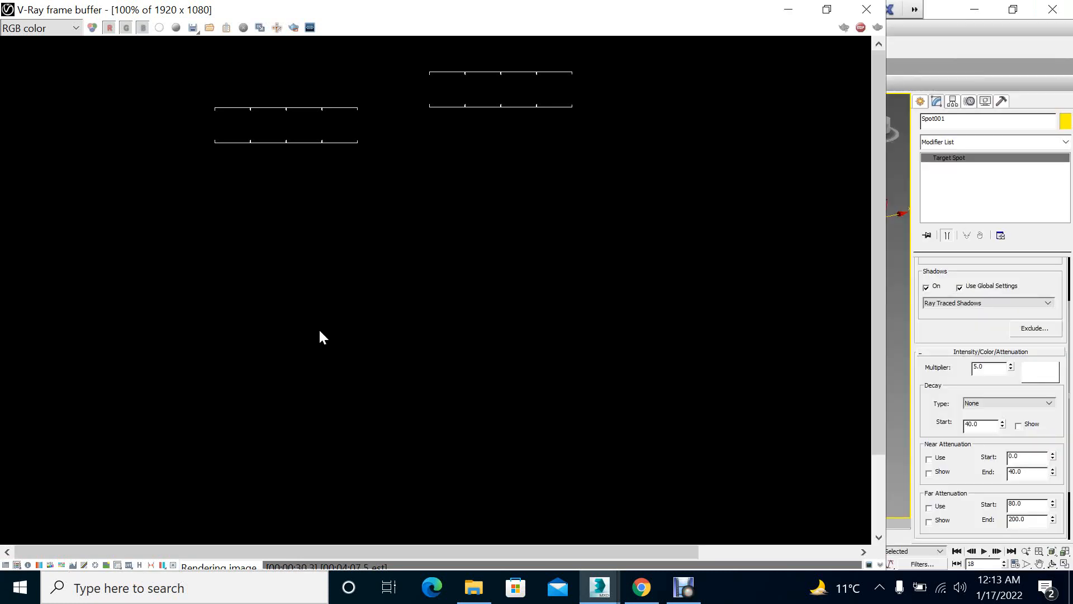
pyautogui.click(866, 9)
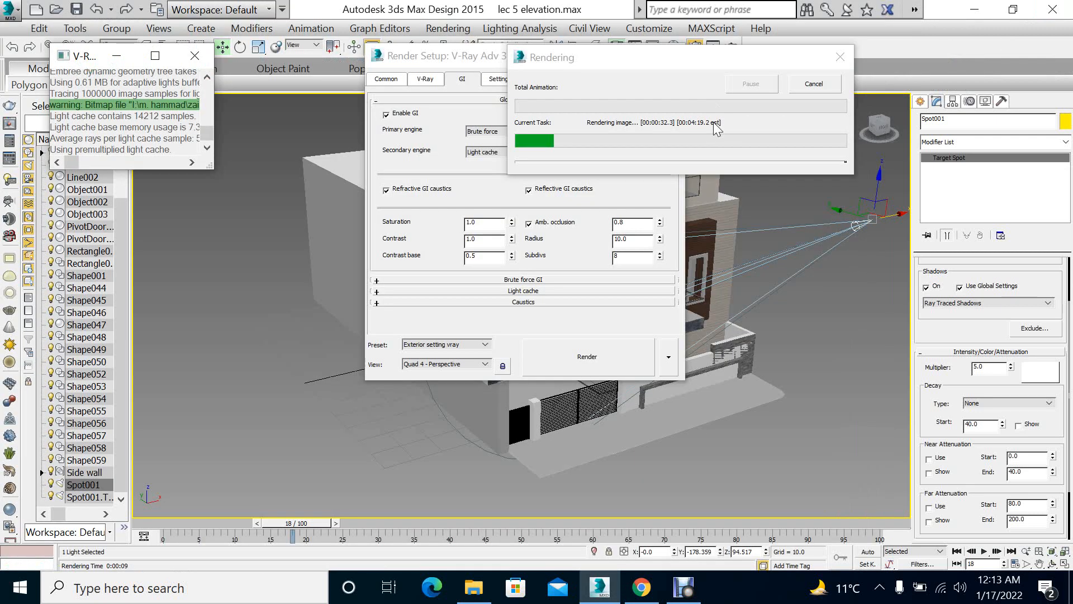
pyautogui.click(793, 84)
# Turn off Hidden lights in the V-Ray global switches, keeping the Adaptive lights evaluation
pyautogui.click(431, 81)
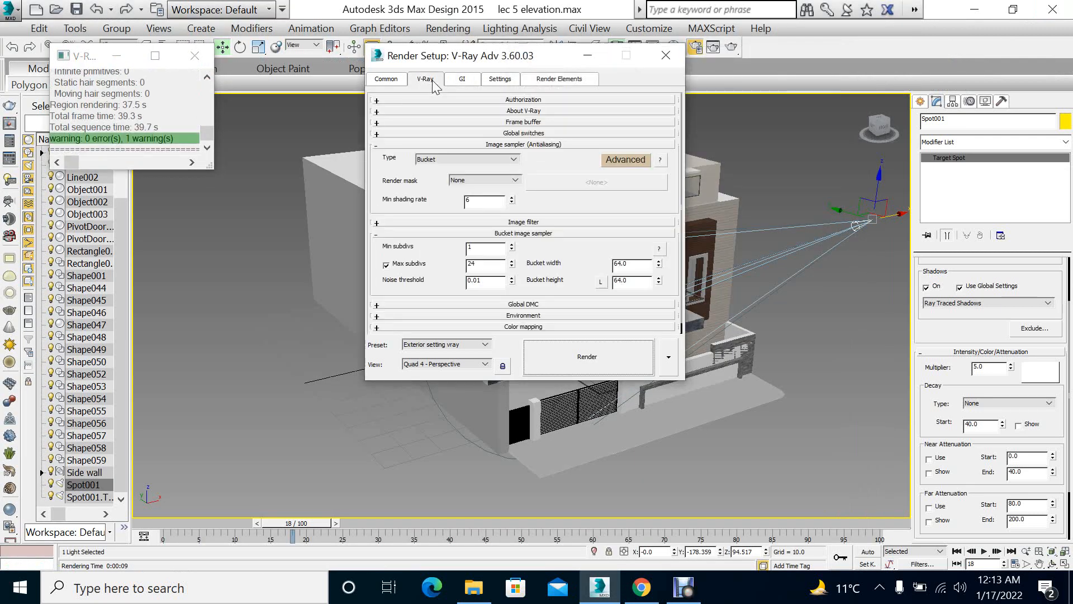
pyautogui.click(495, 122)
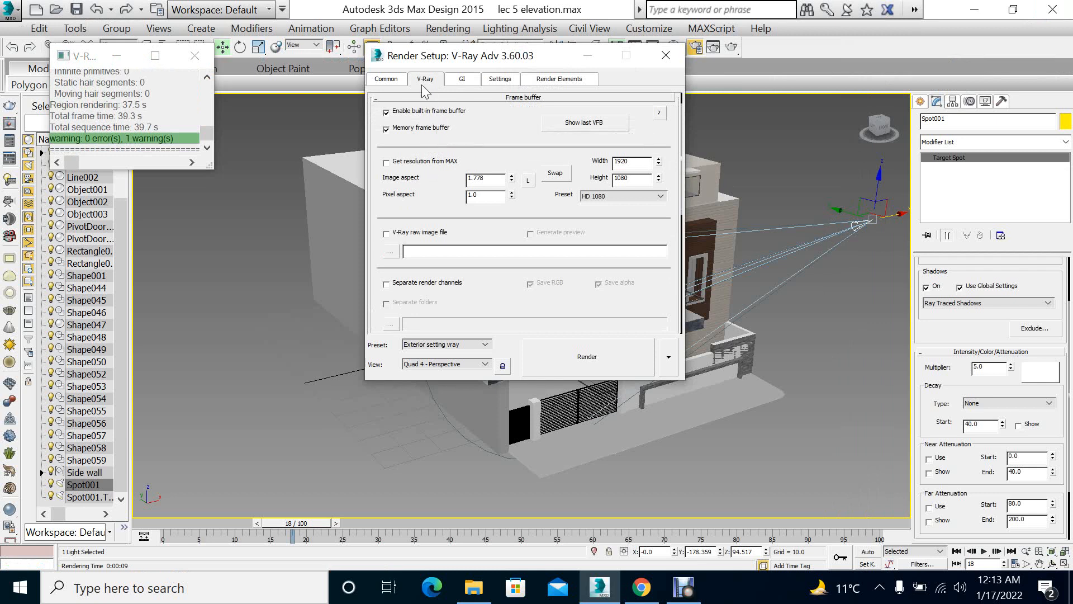
pyautogui.click(399, 81)
pyautogui.click(435, 81)
pyautogui.scroll(-5, 535, 210)
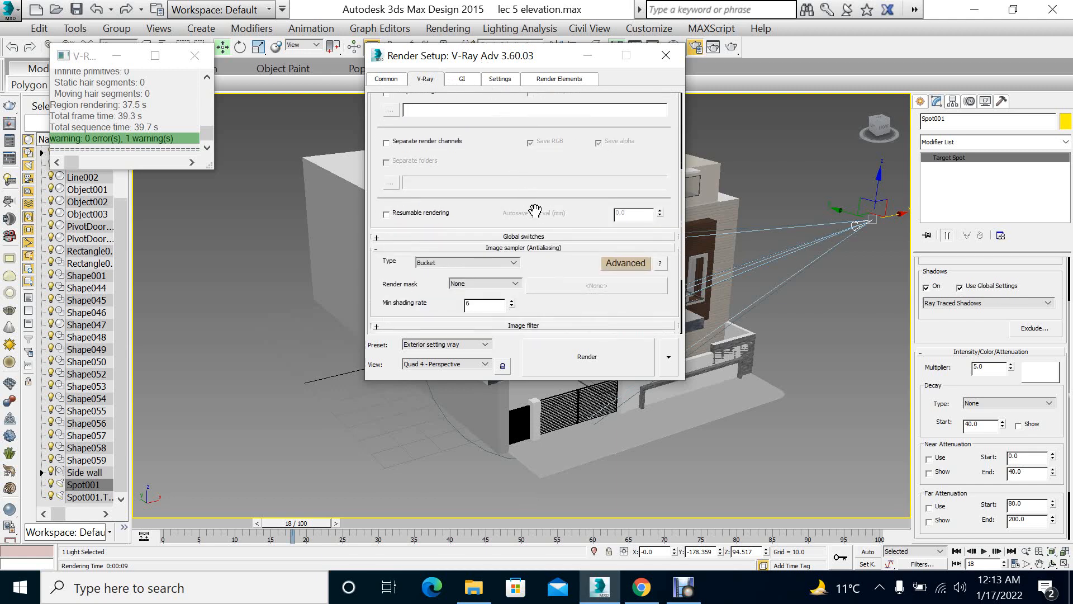
pyautogui.scroll(-1, 534, 223)
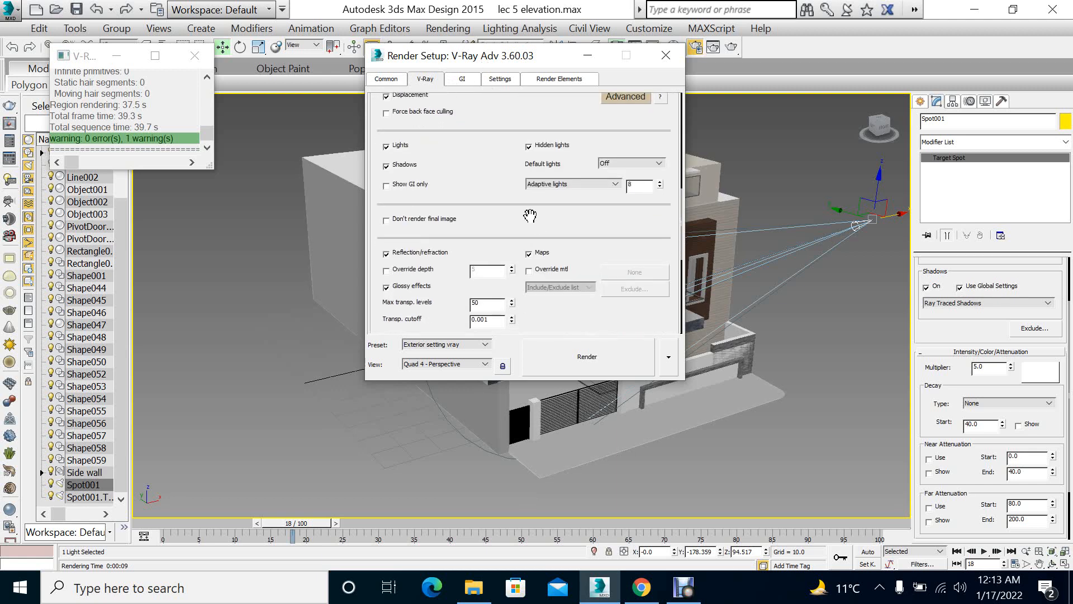
pyautogui.click(559, 185)
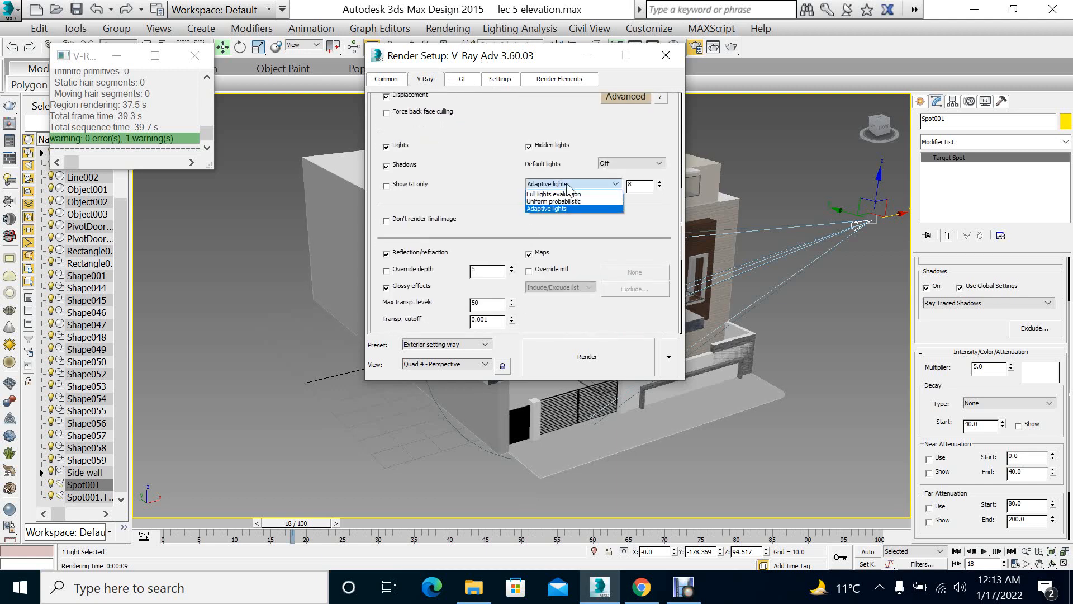
pyautogui.click(569, 187)
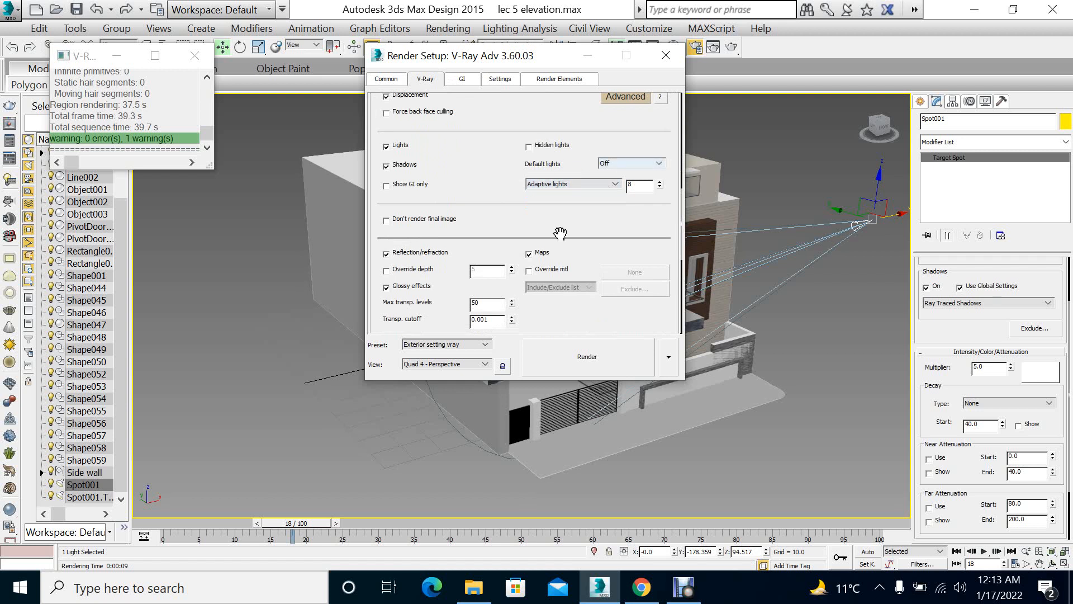
# Examine the V-Ray image sampler type, the image filter options and the bucket sampler settings
pyautogui.scroll(-9, 556, 243)
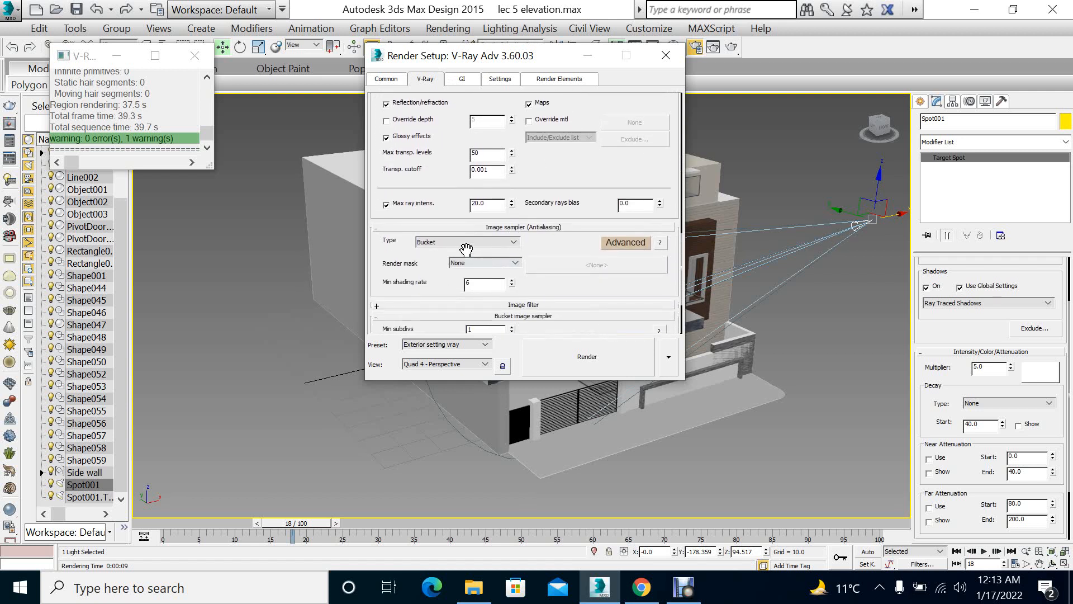
pyautogui.click(466, 246)
pyautogui.click(469, 251)
pyautogui.click(524, 305)
pyautogui.scroll(-9, 555, 280)
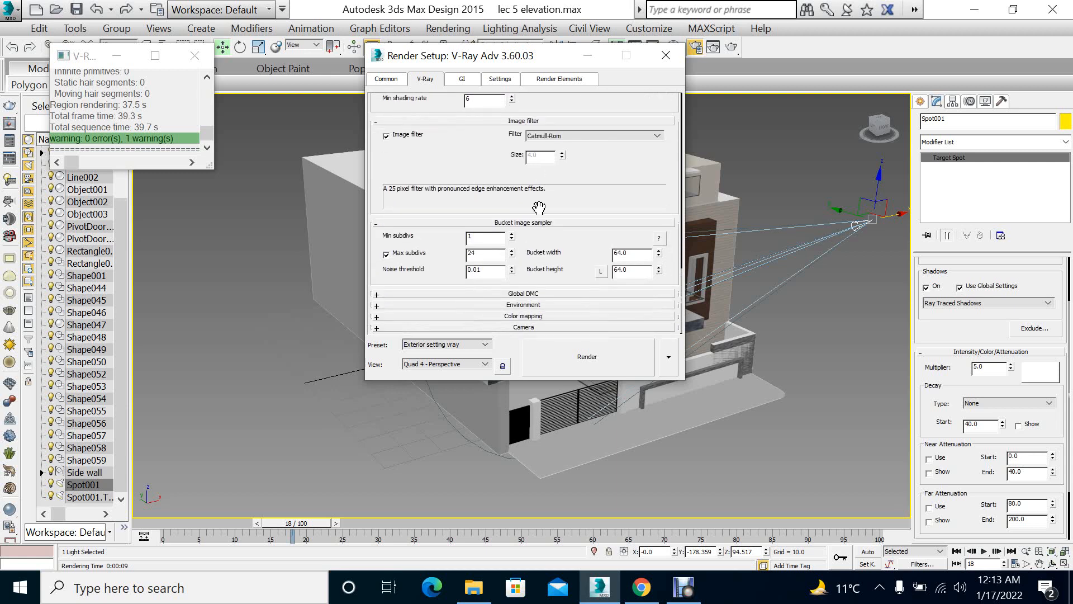
# Examine the V-Ray Global DMC, Environment, Color mapping and Camera settings
pyautogui.click(515, 294)
pyautogui.moveTo(556, 282); pyautogui.dragTo(565, 240)
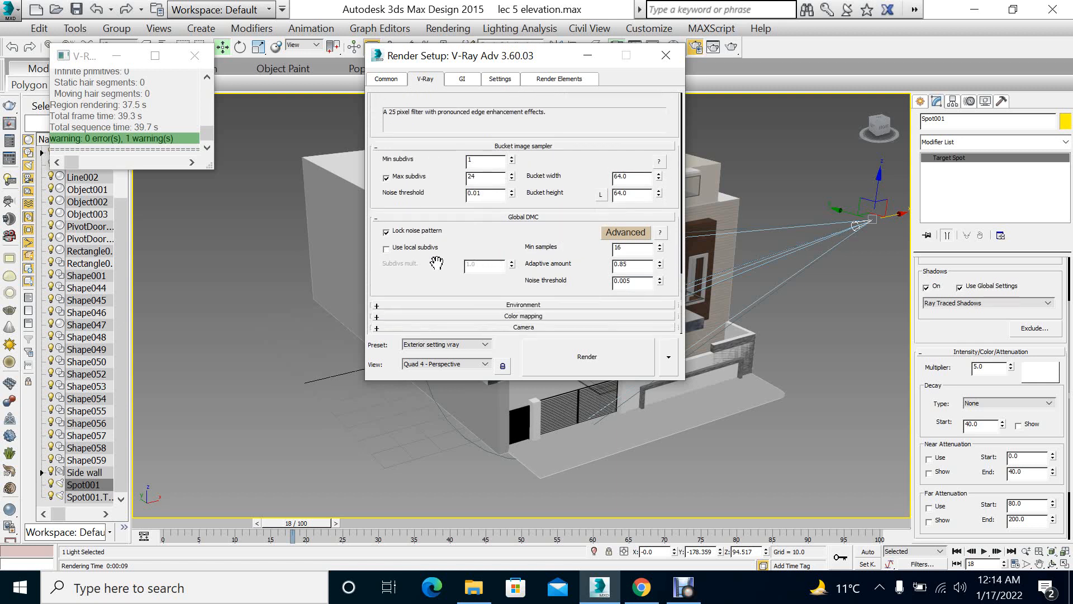
pyautogui.click(494, 308)
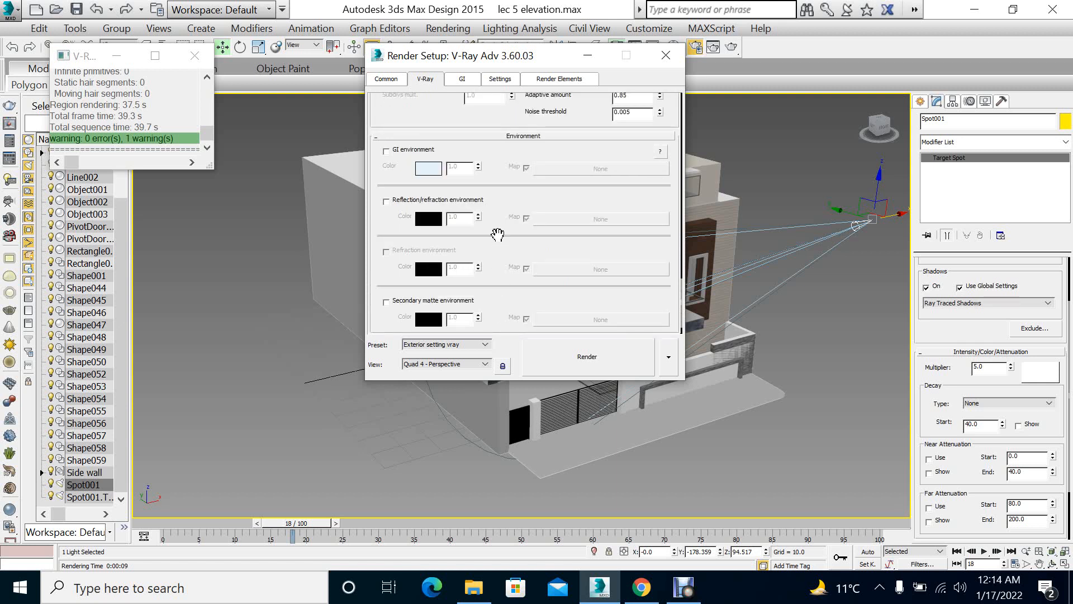
pyautogui.moveTo(498, 235); pyautogui.dragTo(498, 225)
pyautogui.moveTo(500, 279); pyautogui.dragTo(506, 250)
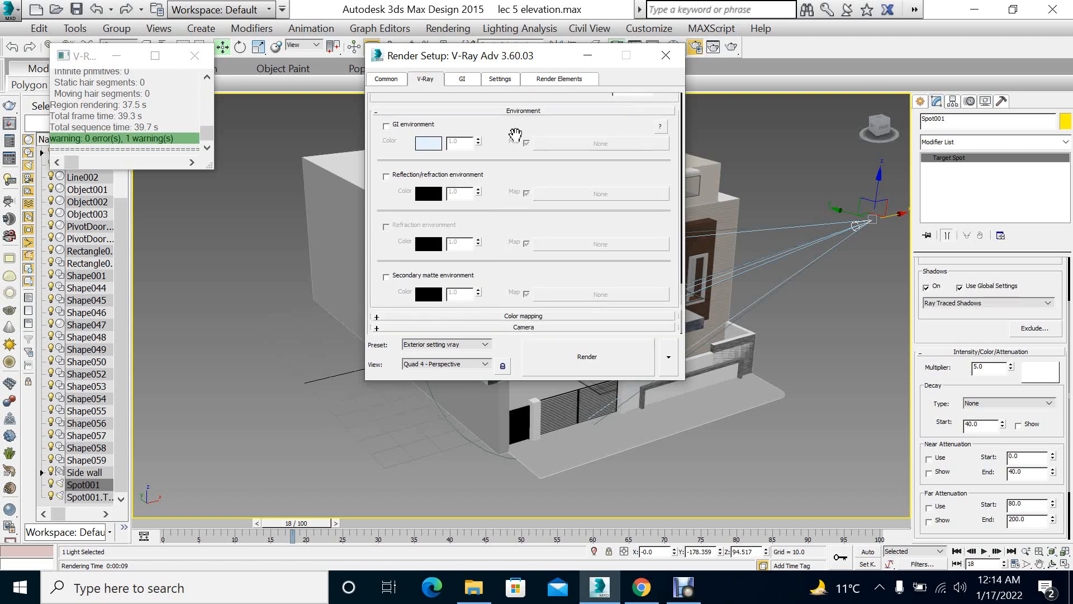
pyautogui.click(517, 317)
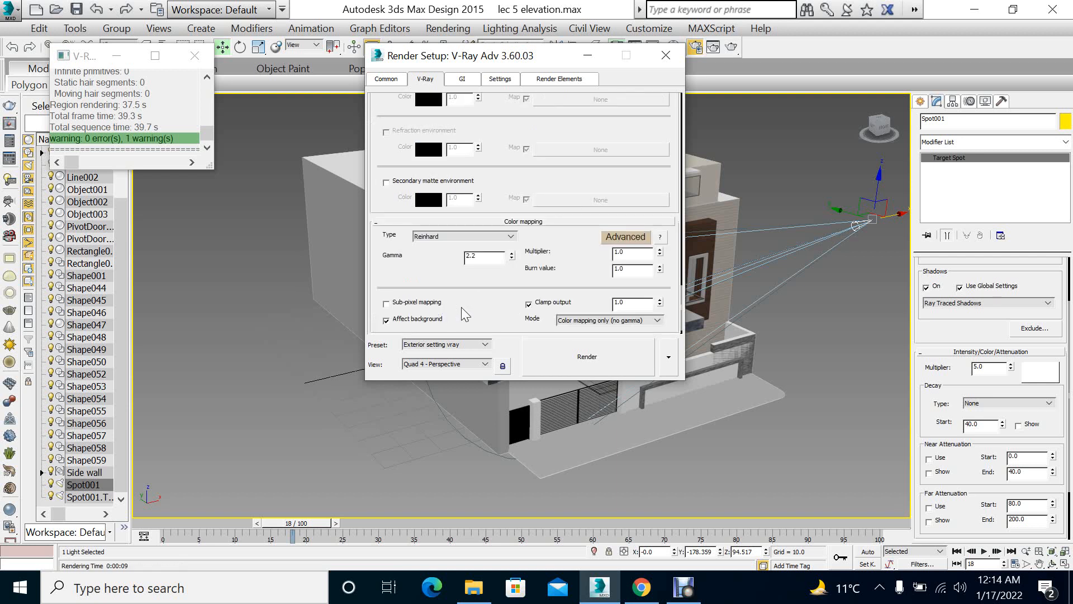
pyautogui.moveTo(508, 260); pyautogui.dragTo(508, 246)
pyautogui.click(524, 327)
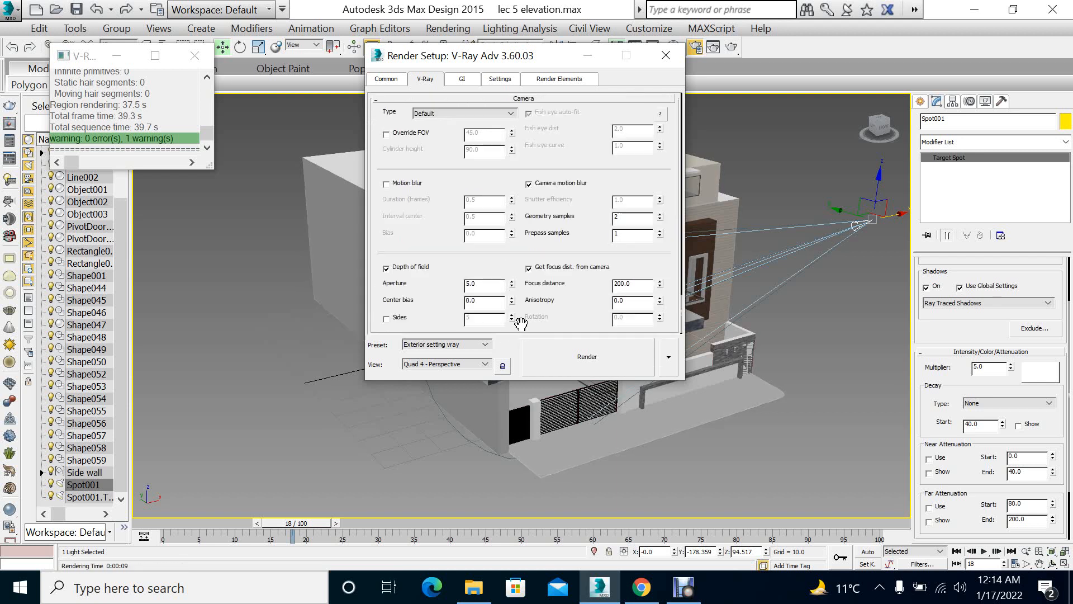
# Set the primary GI engine to Irradiance map and switch the Global illumination settings to Expert mode
pyautogui.click(459, 80)
pyautogui.click(520, 282)
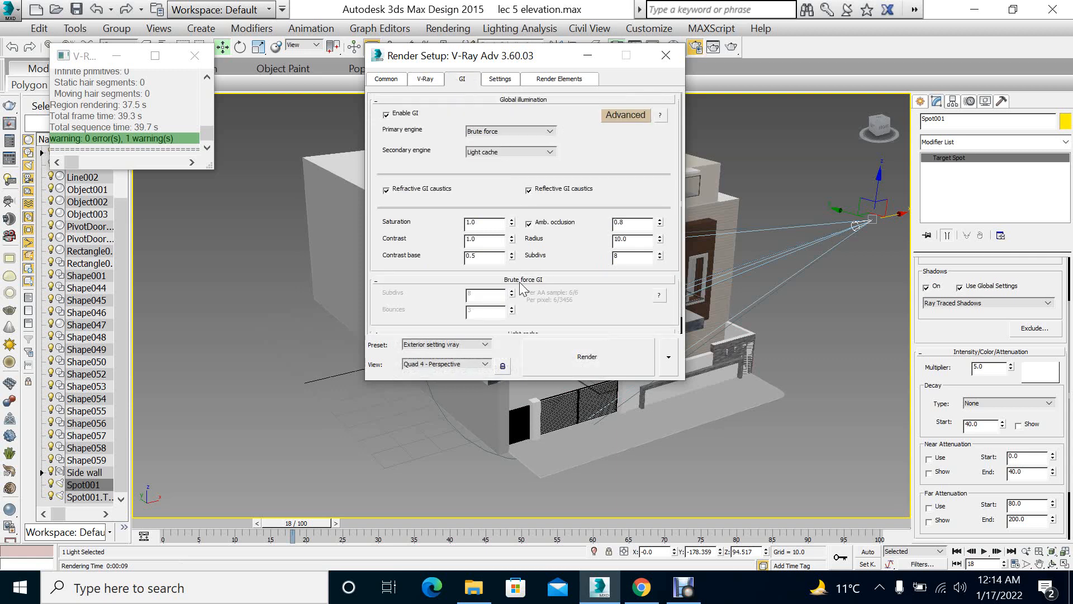
pyautogui.click(496, 132)
pyautogui.click(494, 142)
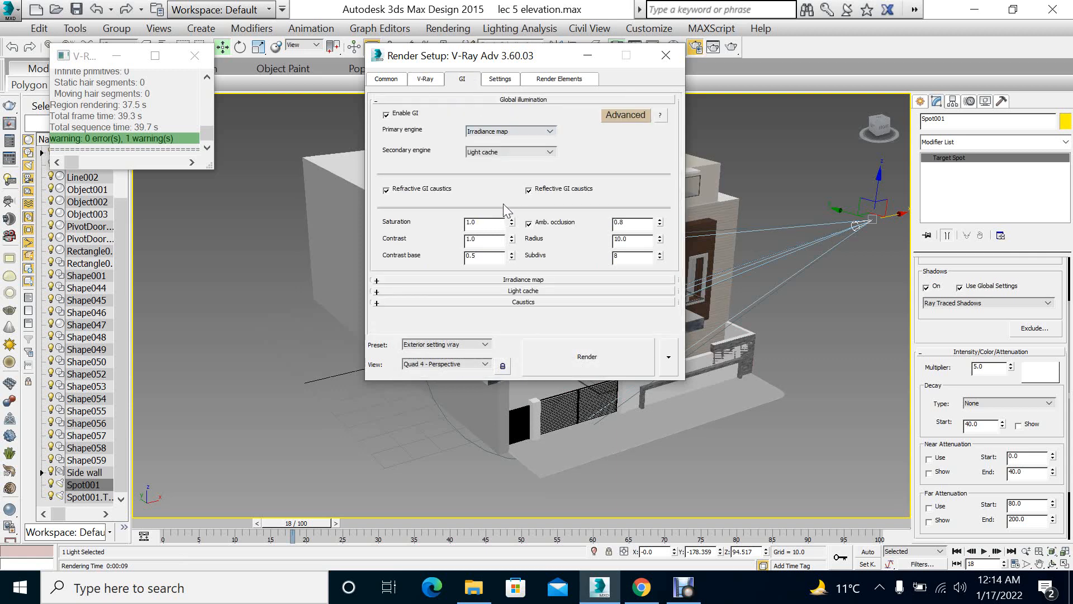
pyautogui.click(473, 194)
pyautogui.click(630, 117)
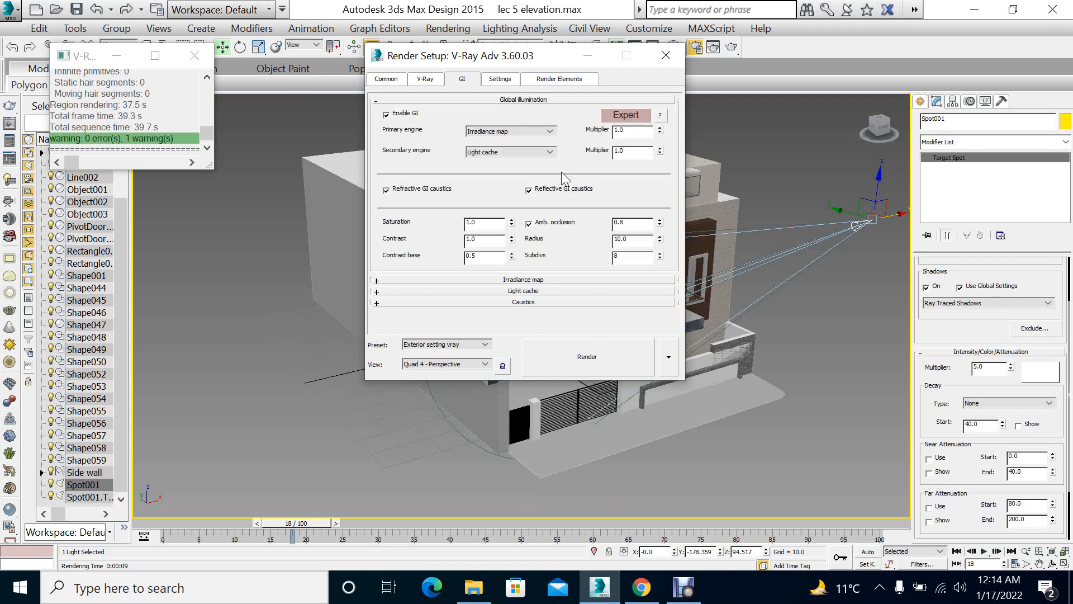
# Set the irradiance map's current preset to Low and its mode to Bucket mode
pyautogui.click(540, 280)
pyautogui.click(512, 140)
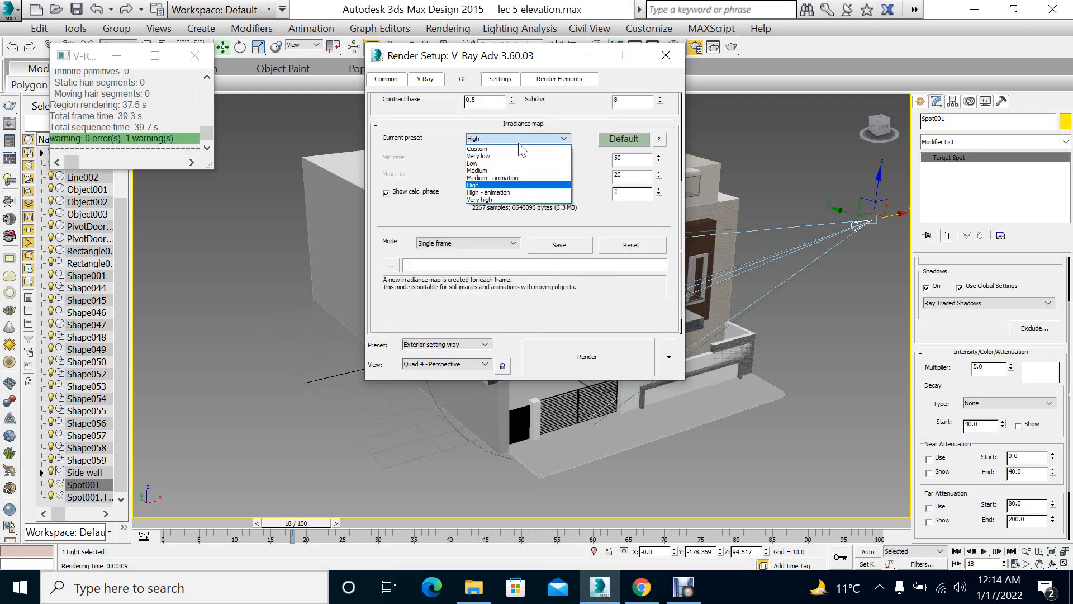
pyautogui.click(501, 163)
pyautogui.scroll(-1, 537, 302)
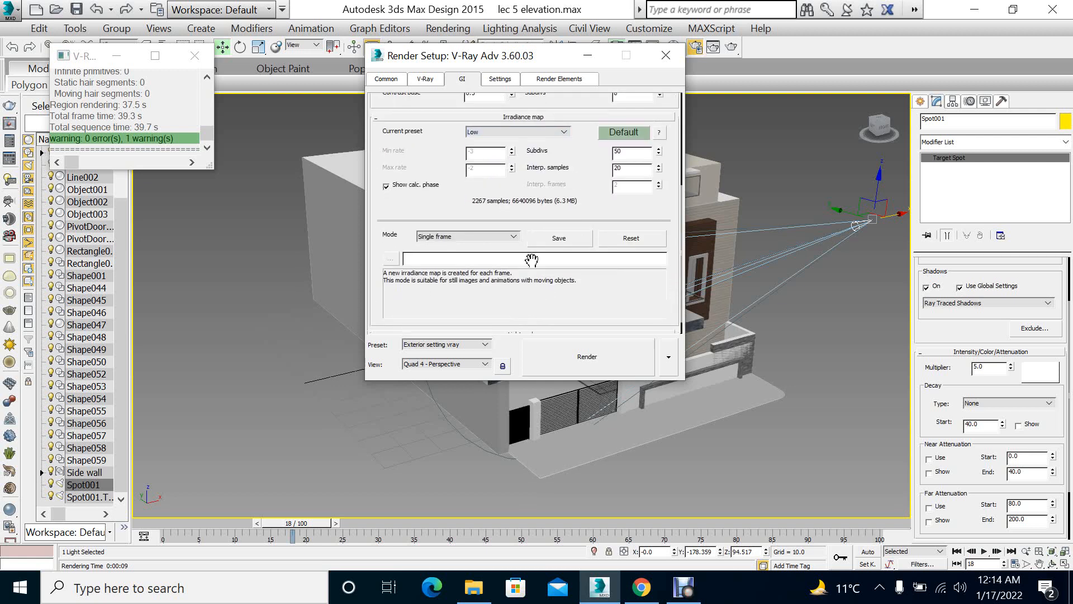
pyautogui.click(513, 218)
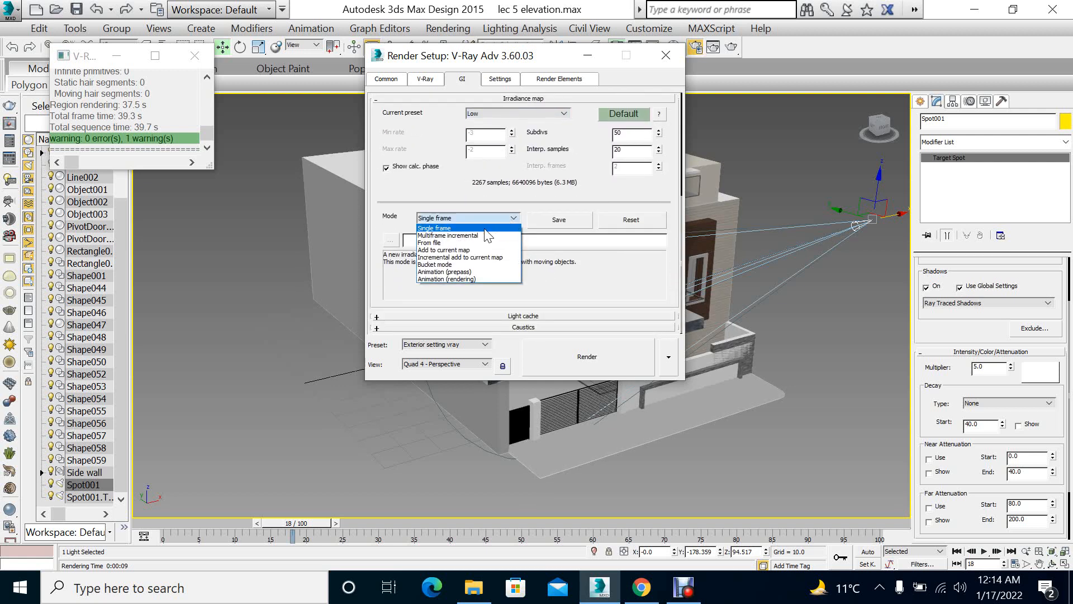
pyautogui.click(439, 265)
# Examine the light cache, default displacement, system, render elements and common output settings, and close the render setup
pyautogui.click(516, 316)
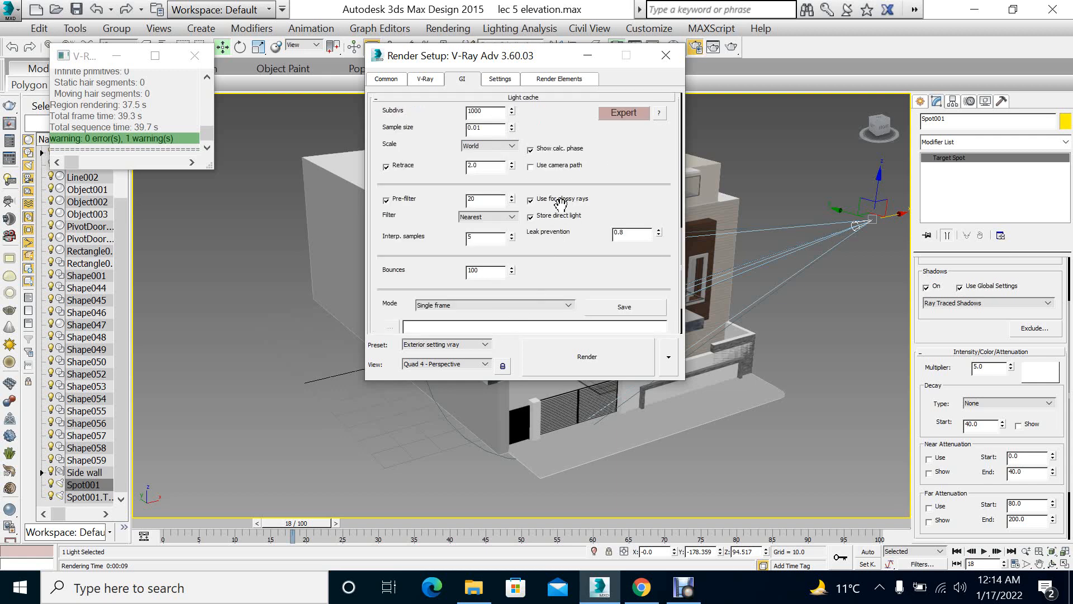
pyautogui.click(501, 80)
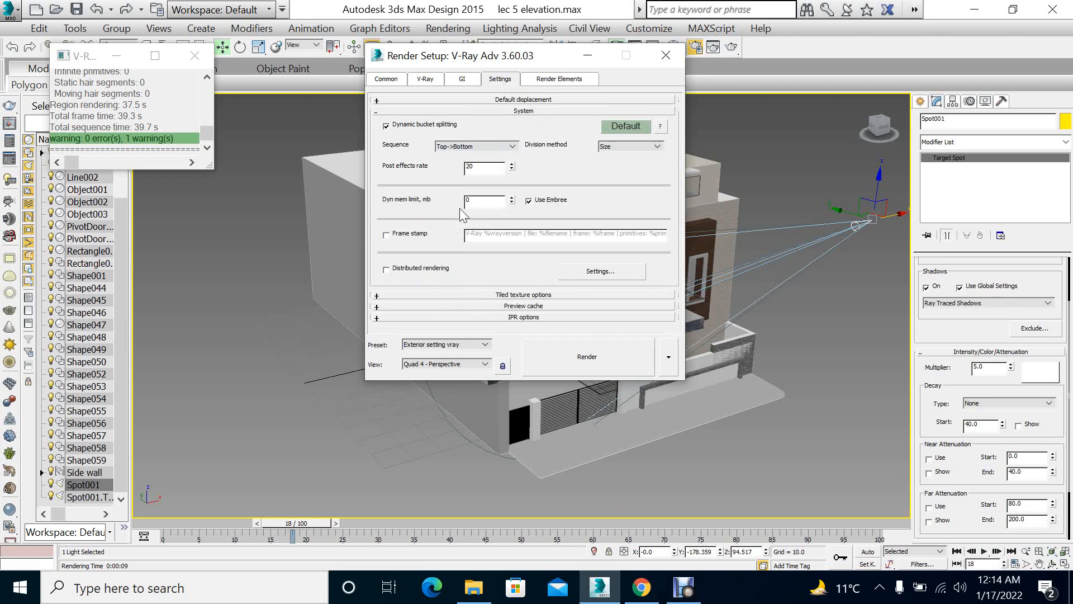
pyautogui.click(527, 100)
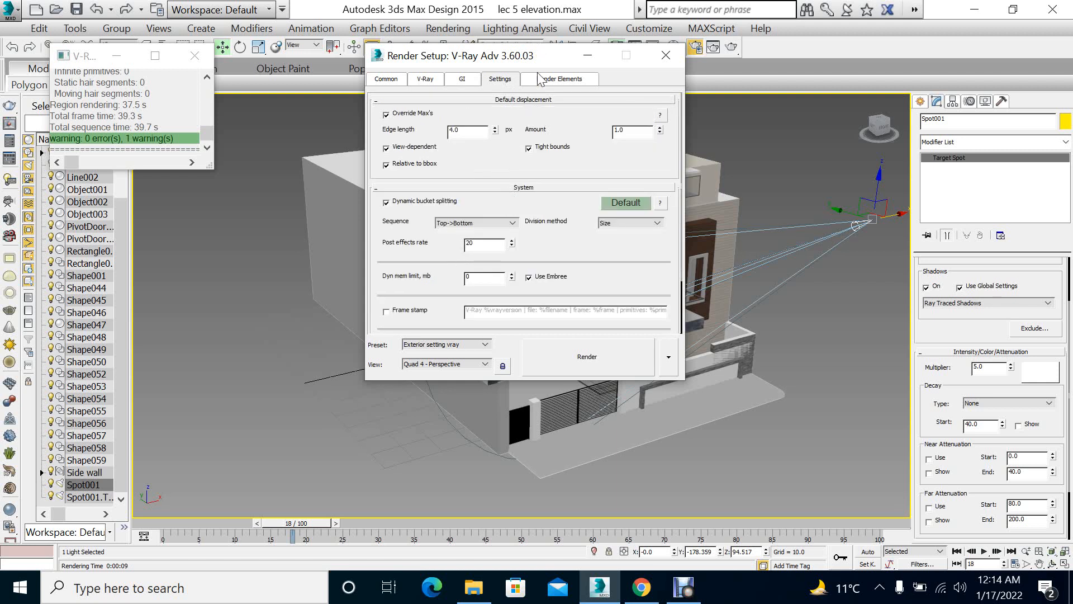
pyautogui.scroll(-3, 564, 240)
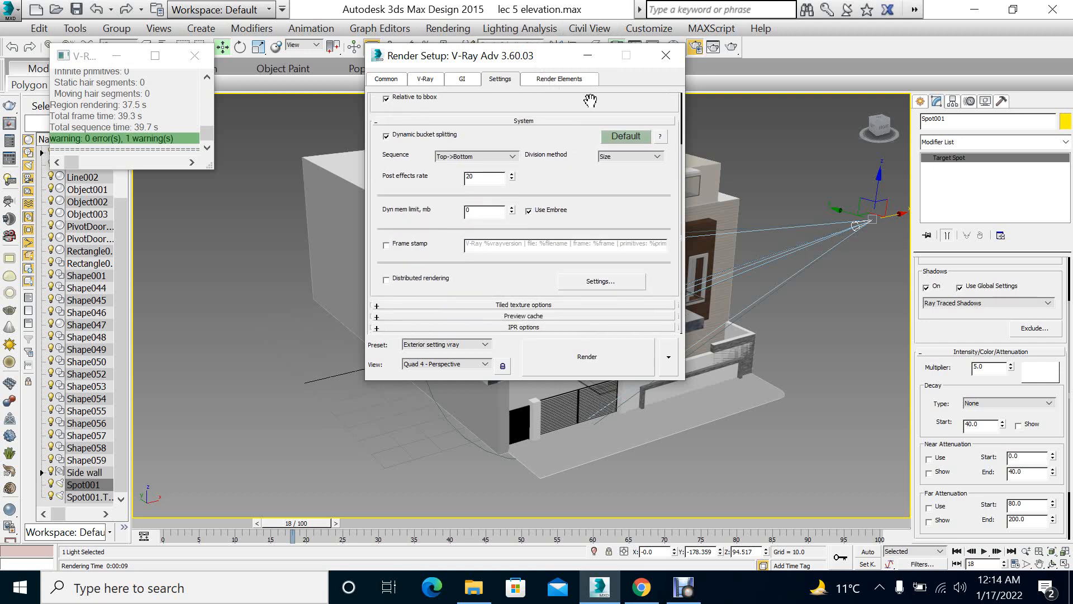
pyautogui.click(559, 83)
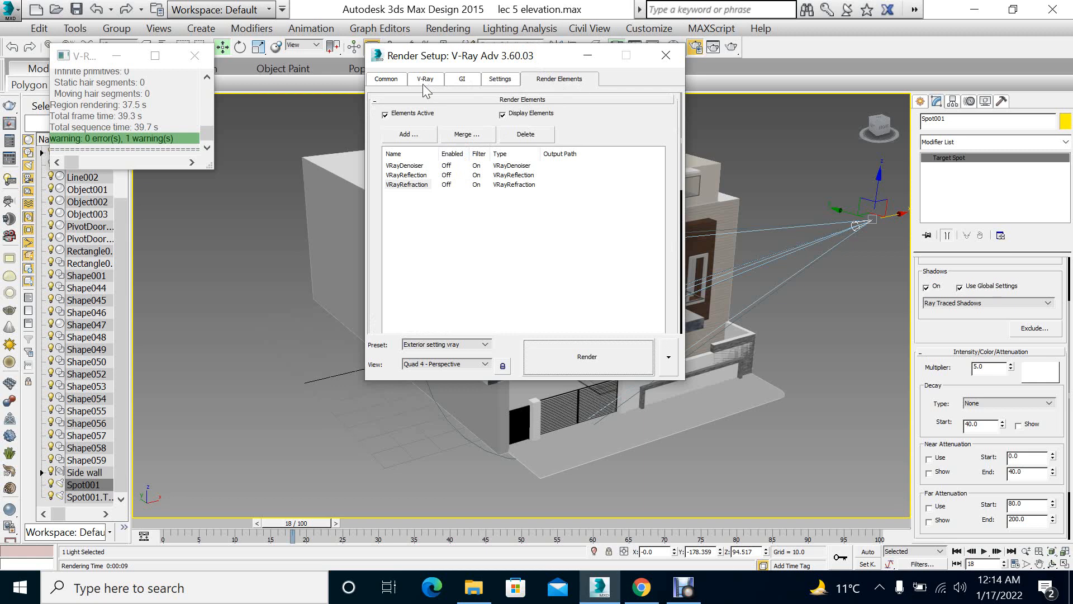
pyautogui.click(401, 81)
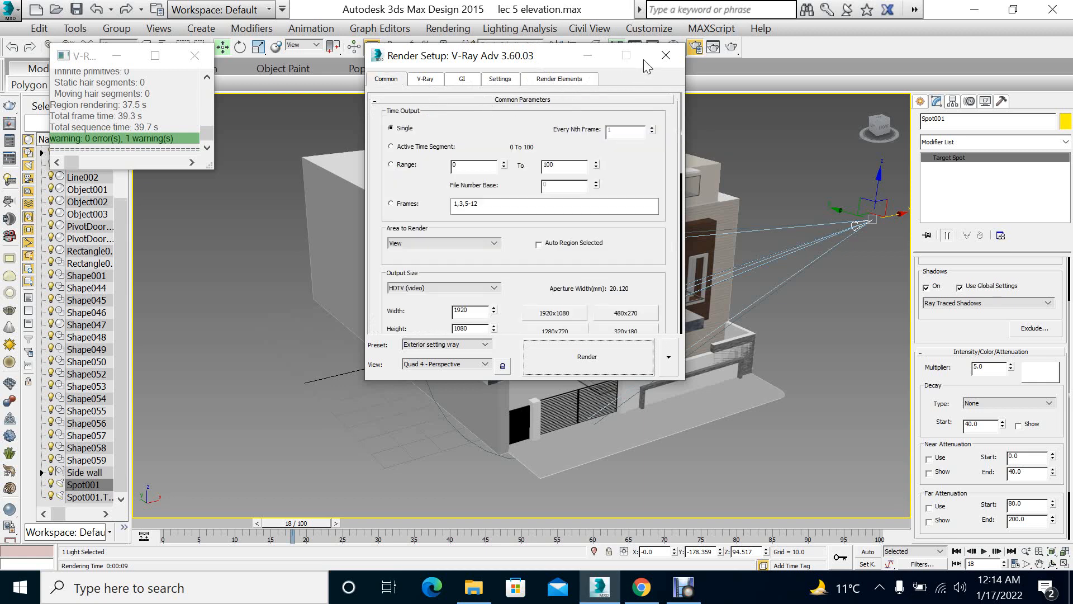
pyautogui.click(666, 55)
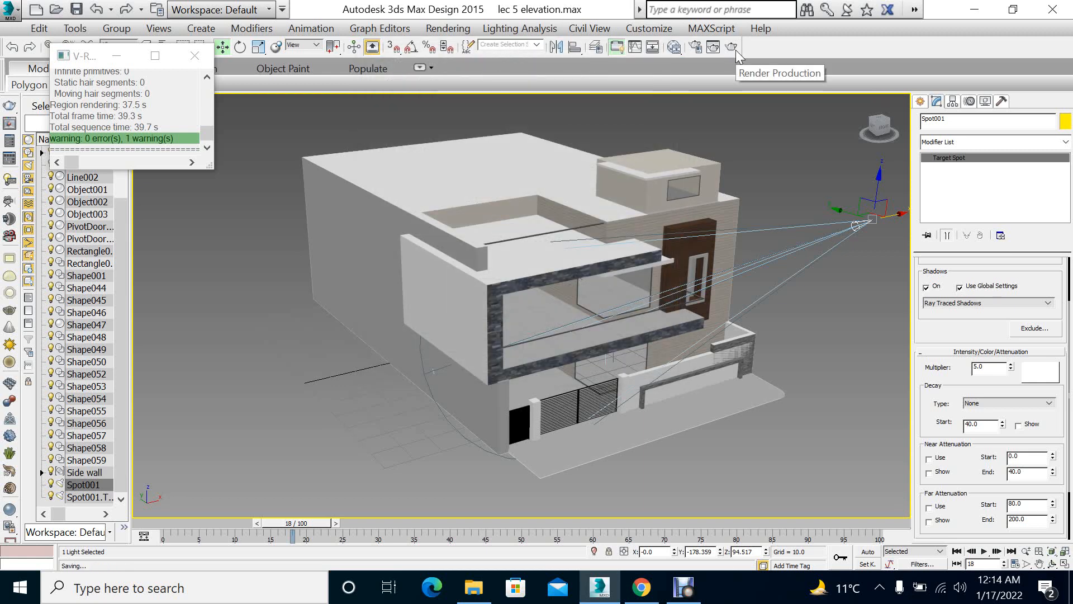
# Start a production render of the perspective view, check it zoomed out in the frame buffer, and cancel the rendering
pyautogui.click(733, 48)
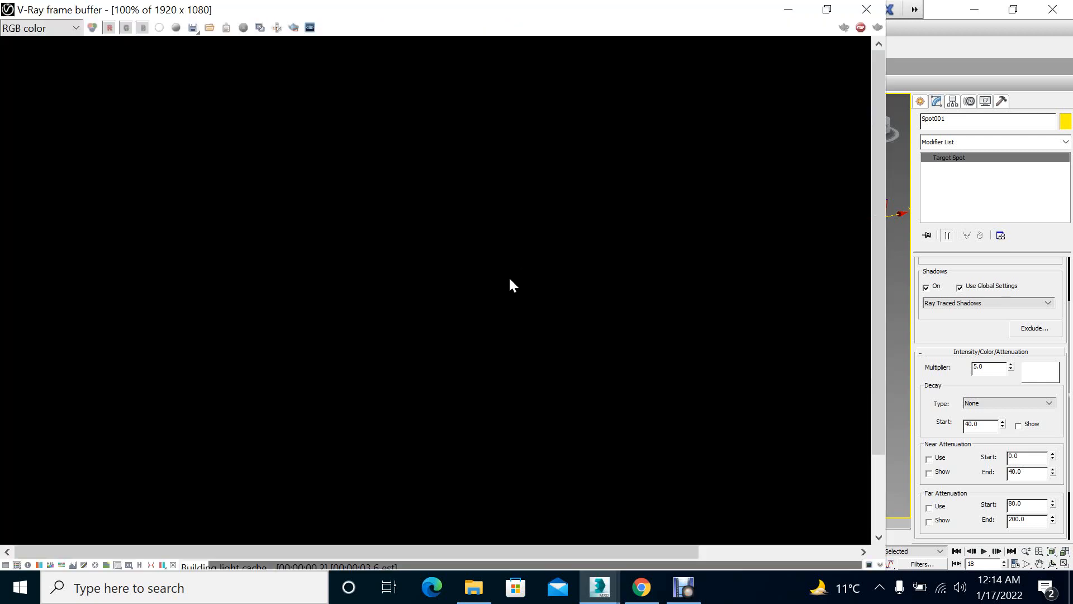
pyautogui.scroll(-2, 520, 311)
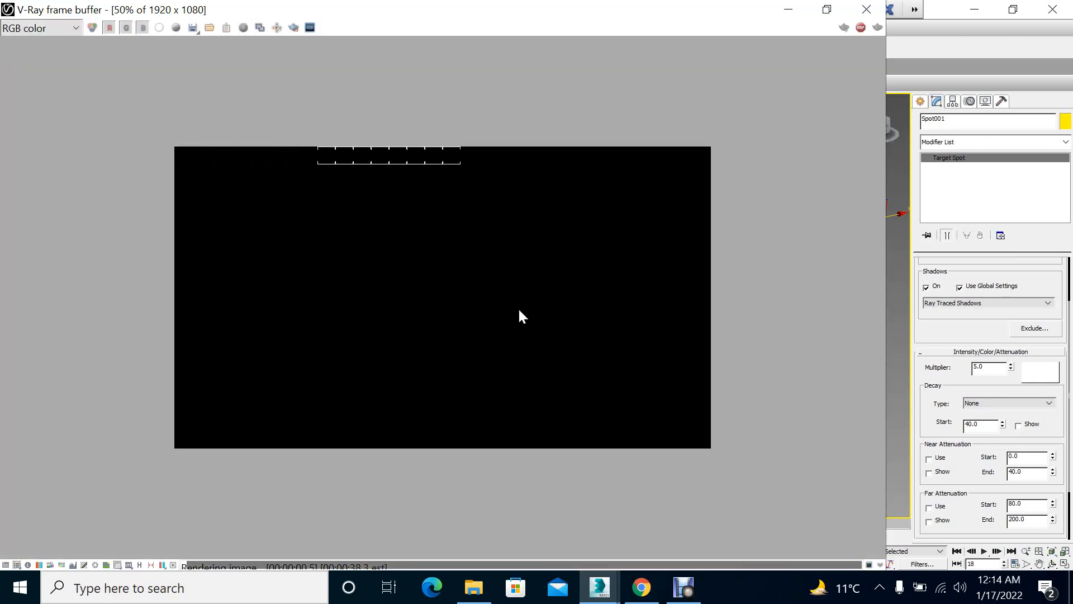
pyautogui.click(870, 10)
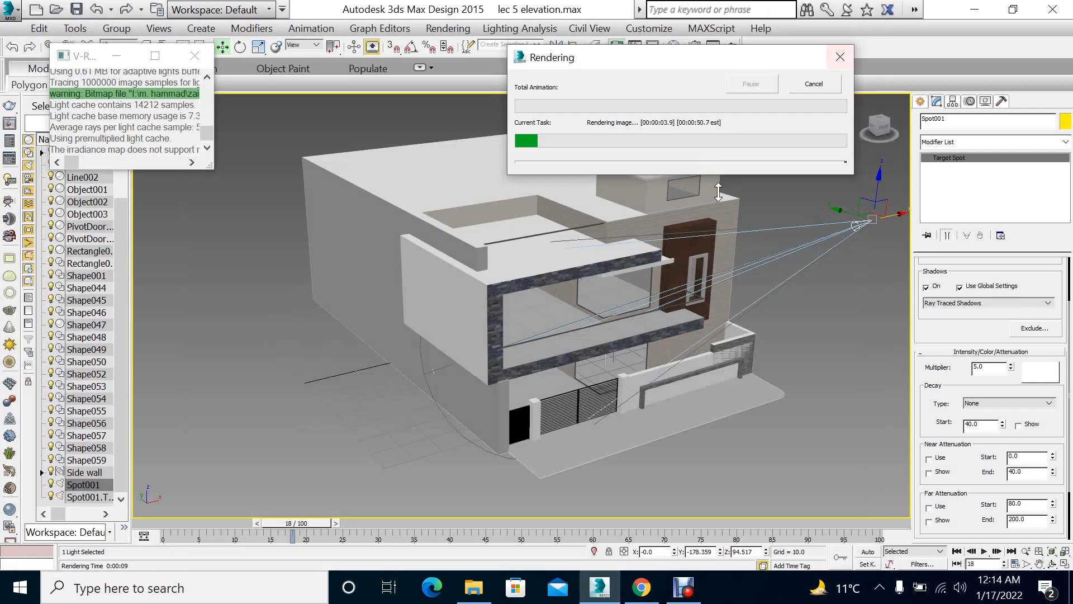
pyautogui.click(811, 85)
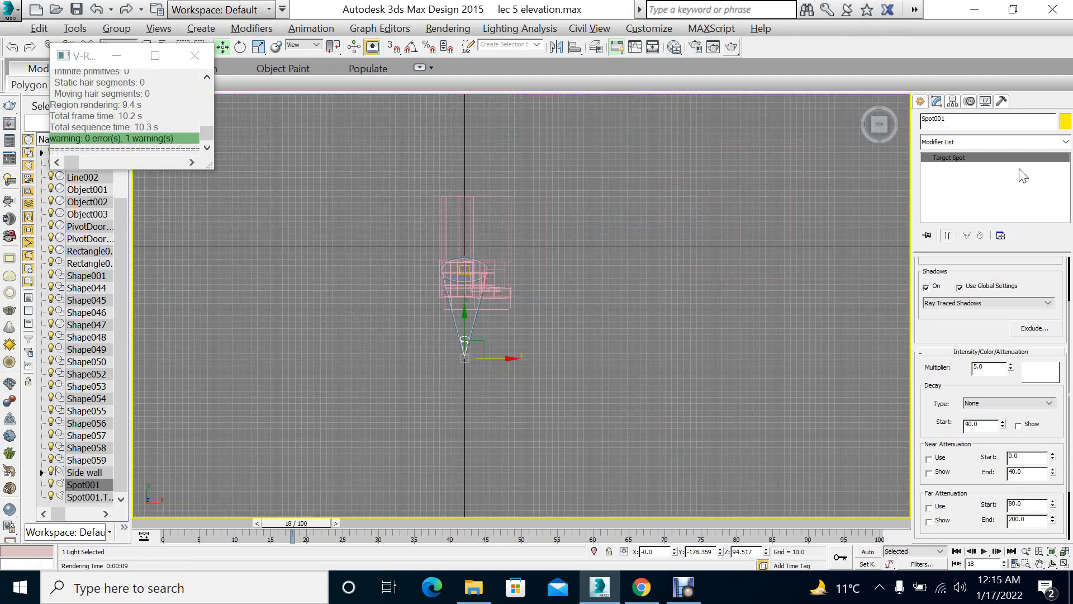
# Create a plane VRayLight in the Top view, large enough to cover the whole house
pyautogui.click(921, 101)
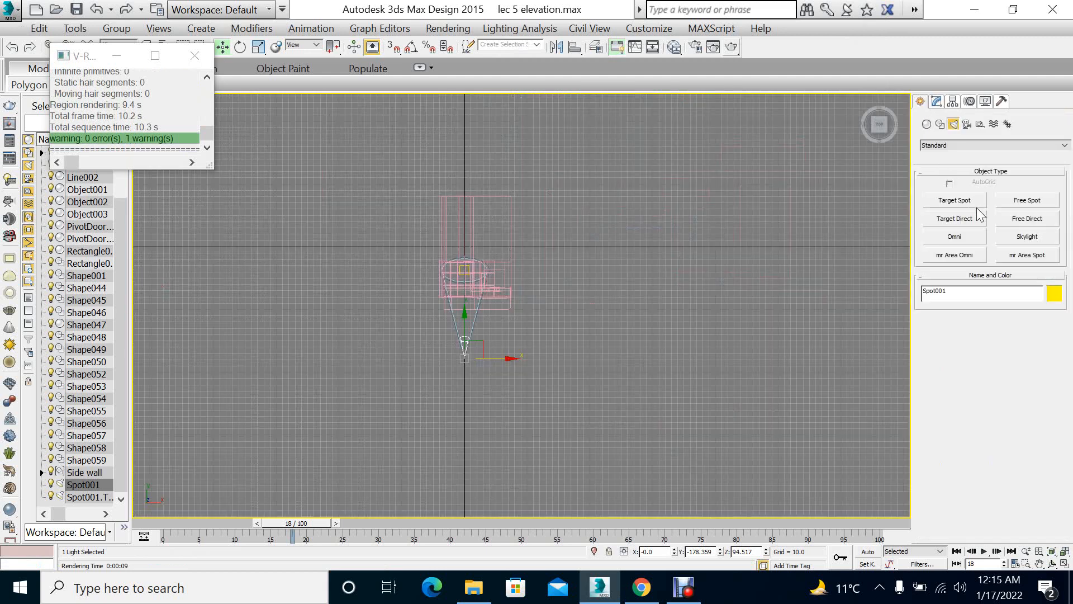
pyautogui.click(930, 145)
pyautogui.click(940, 171)
pyautogui.click(953, 202)
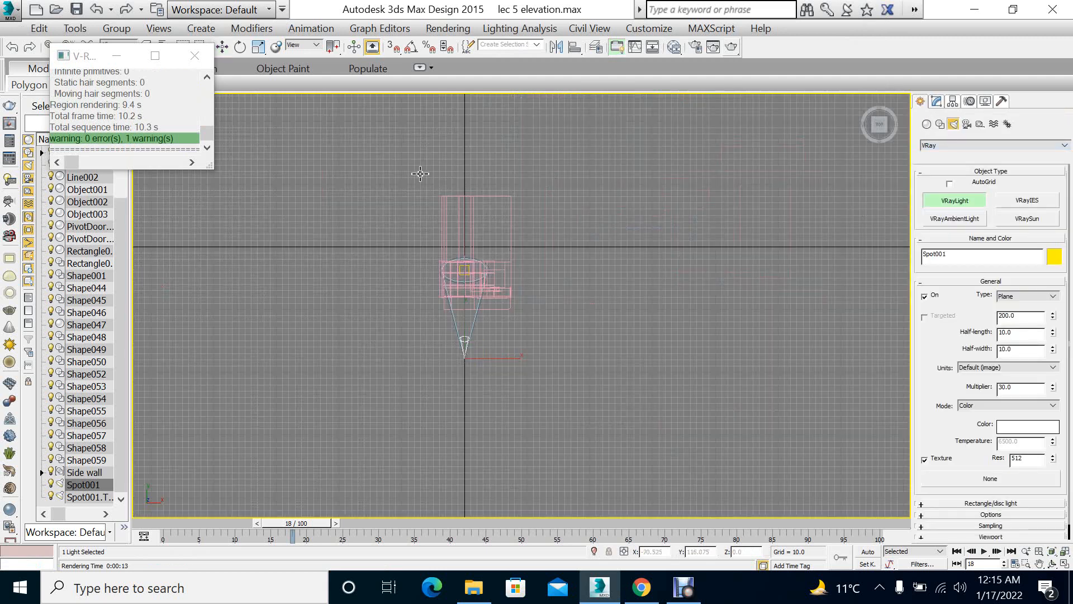
pyautogui.moveTo(420, 173); pyautogui.dragTo(558, 339)
# Move the plane light straight up above the roof in the Front view, to a Z height of about 100.3
pyautogui.hotkey('alt', 'w')
pyautogui.rightClick(639, 285)
pyautogui.hotkey('alt', 'w')
pyautogui.press('w')
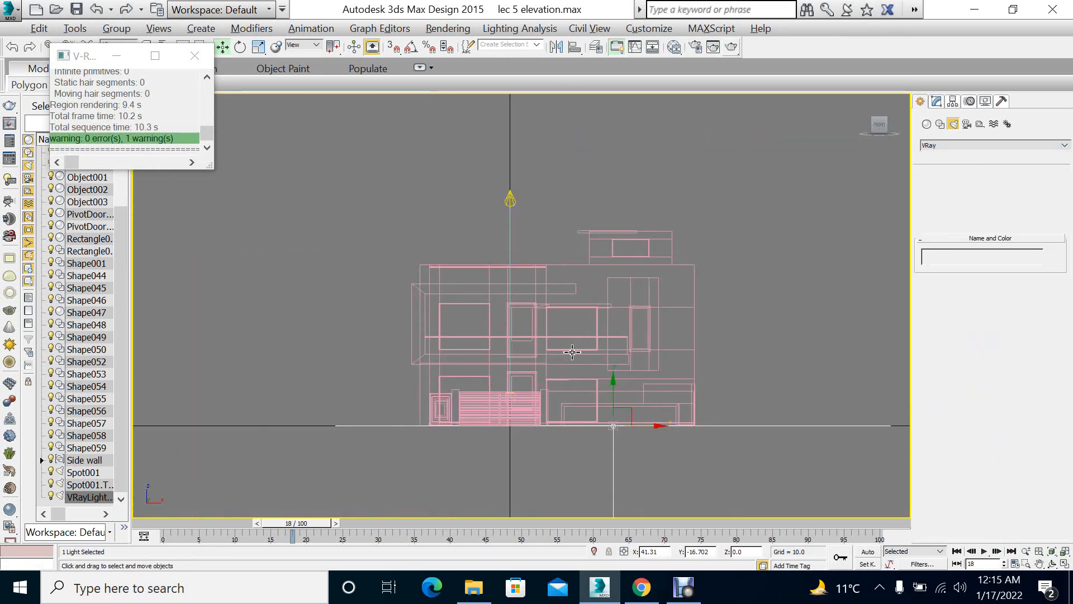
pyautogui.moveTo(608, 395); pyautogui.dragTo(608, 142)
pyautogui.hotkey('alt', 'w')
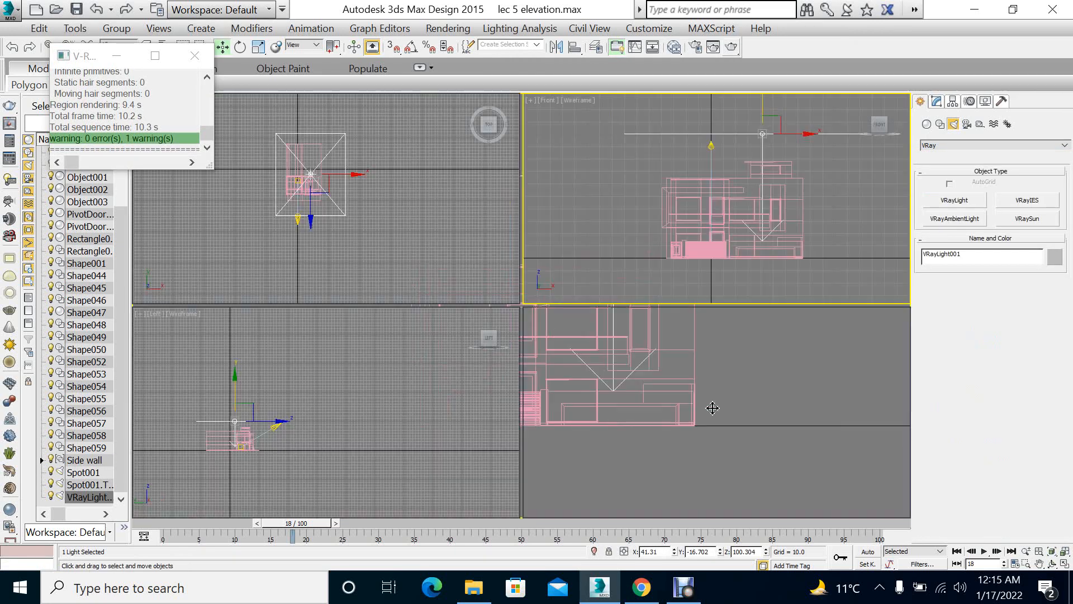
pyautogui.rightClick(712, 408)
pyautogui.hotkey('alt', 'w')
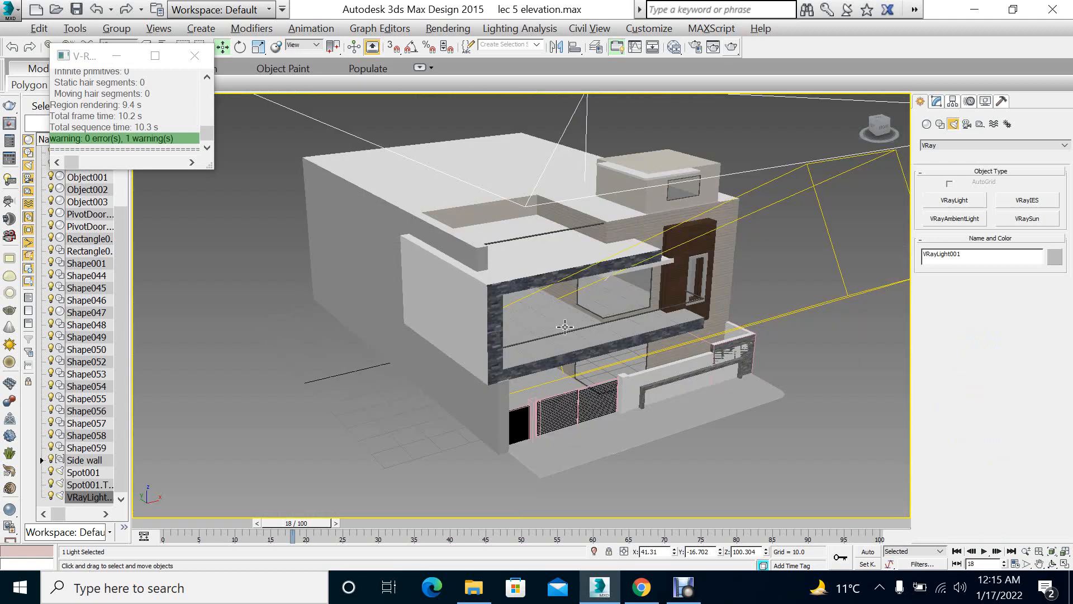
# Deselect the plane light, try a production render of the Front view, and cancel it
pyautogui.click(340, 381)
pyautogui.hotkey('alt', 'w')
pyautogui.click(741, 143)
pyautogui.hotkey('alt', 'w')
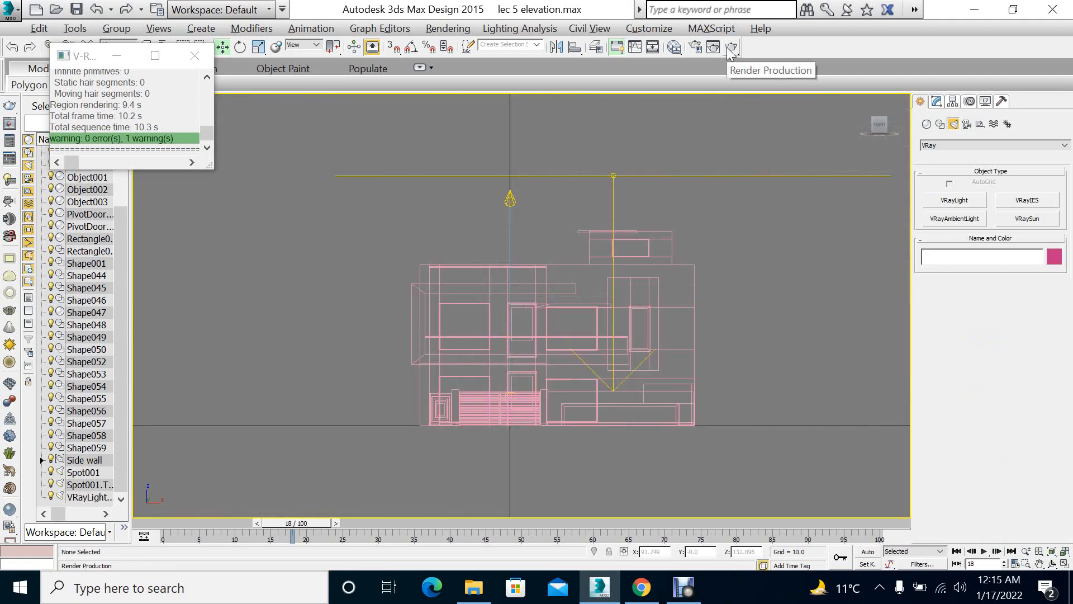
pyautogui.hotkey('alt', 'w')
pyautogui.click(731, 48)
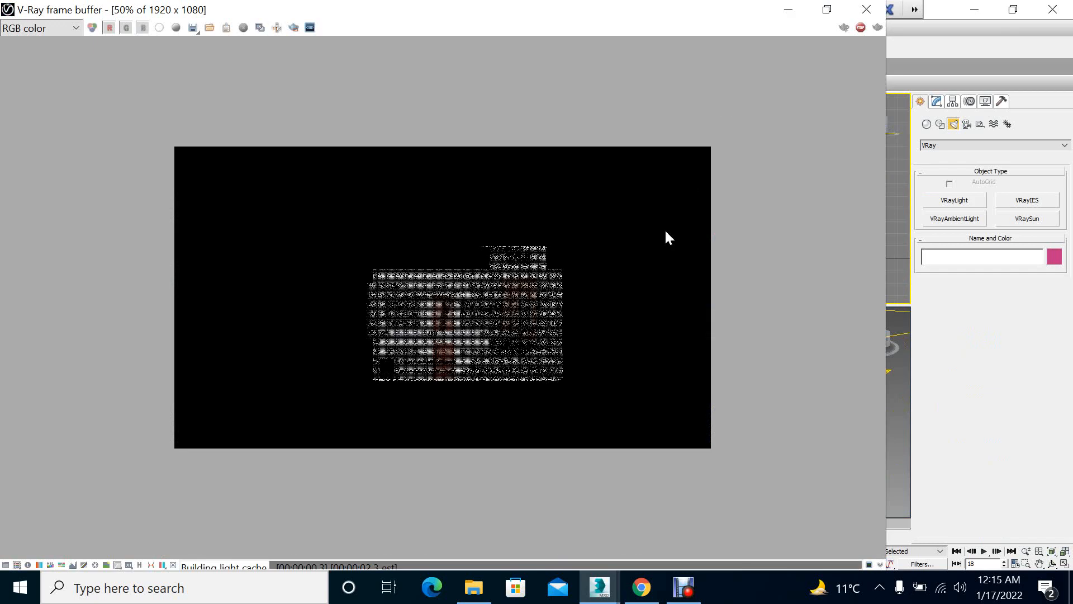
pyautogui.click(866, 9)
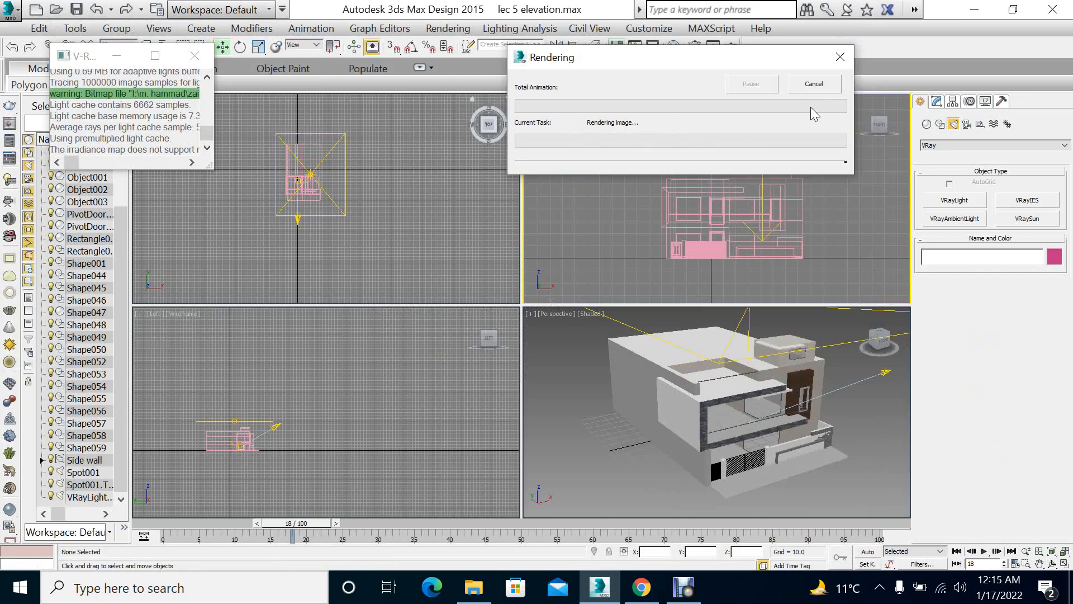
pyautogui.click(798, 84)
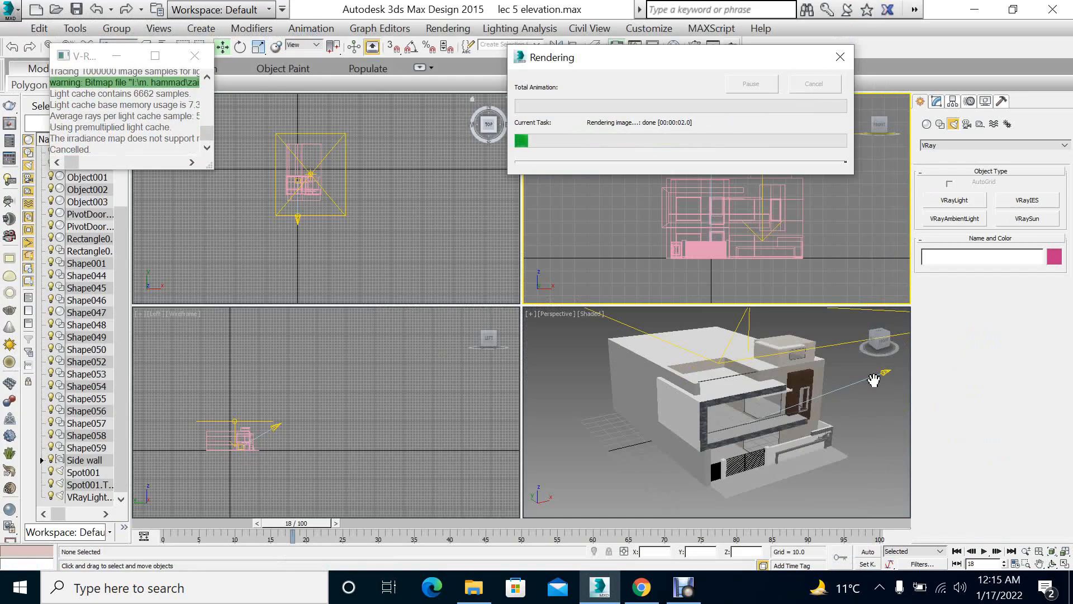
# Render the maximized perspective view with the plane light added, and close the frame buffer
pyautogui.click(866, 452)
pyautogui.hotkey('alt', 'w')
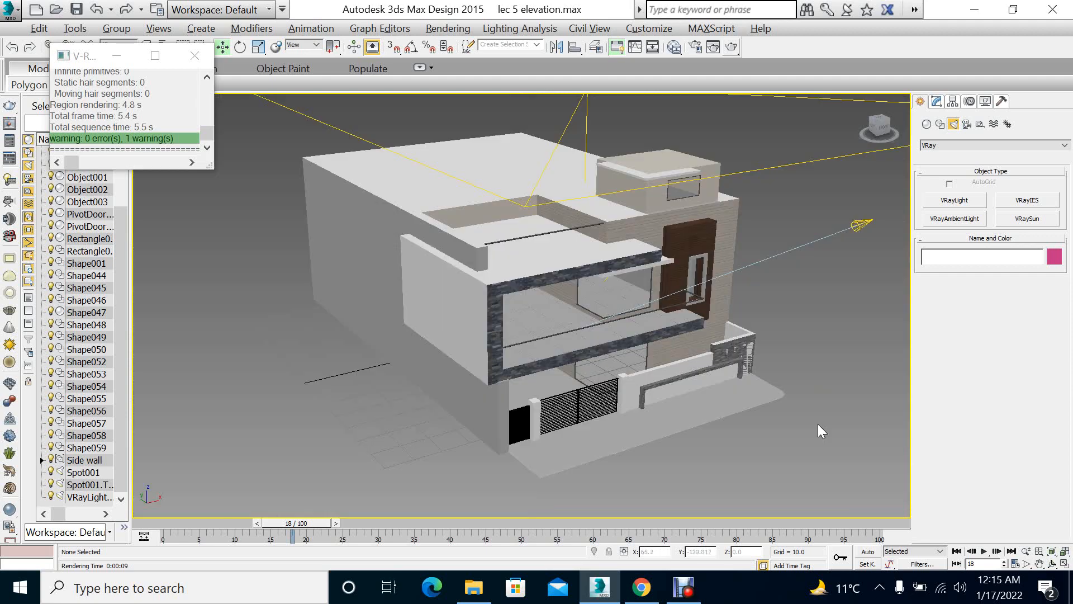
pyautogui.click(737, 48)
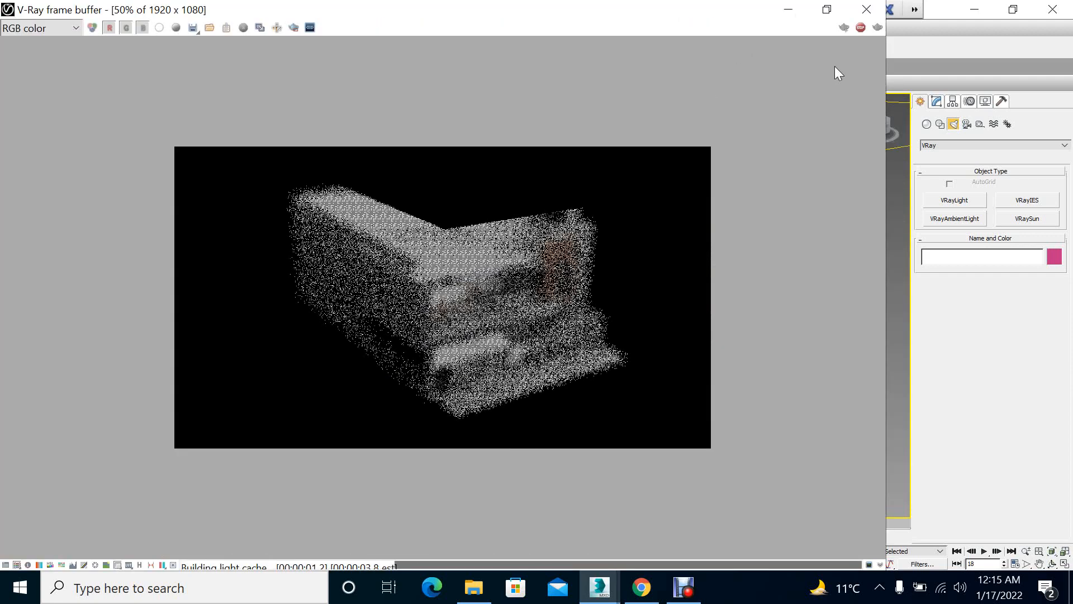
pyautogui.click(866, 9)
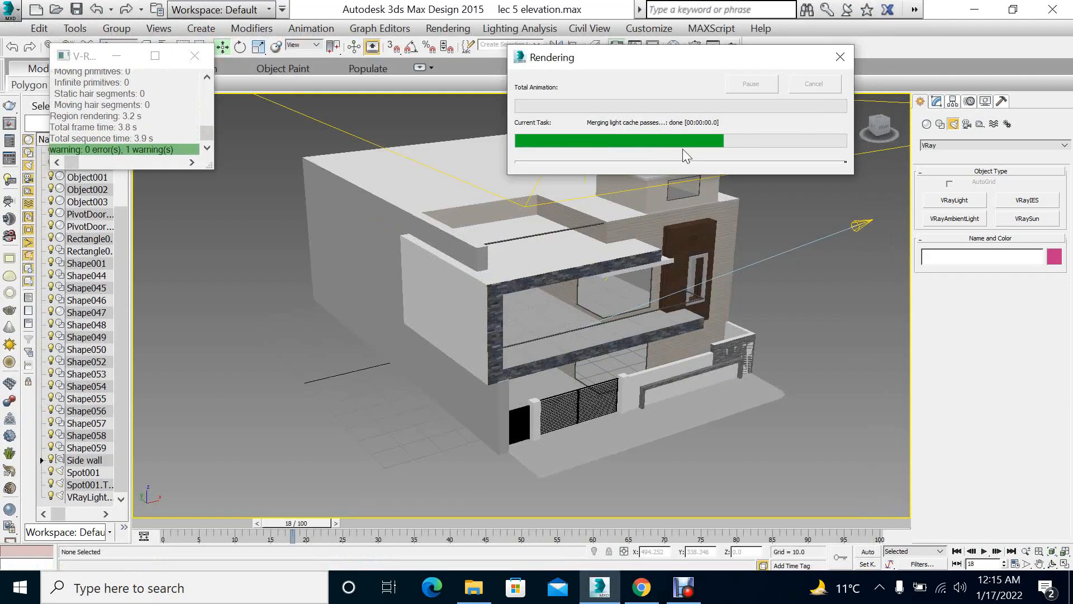
# Delete the overhead plane VRayLight from the scene
pyautogui.click(586, 105)
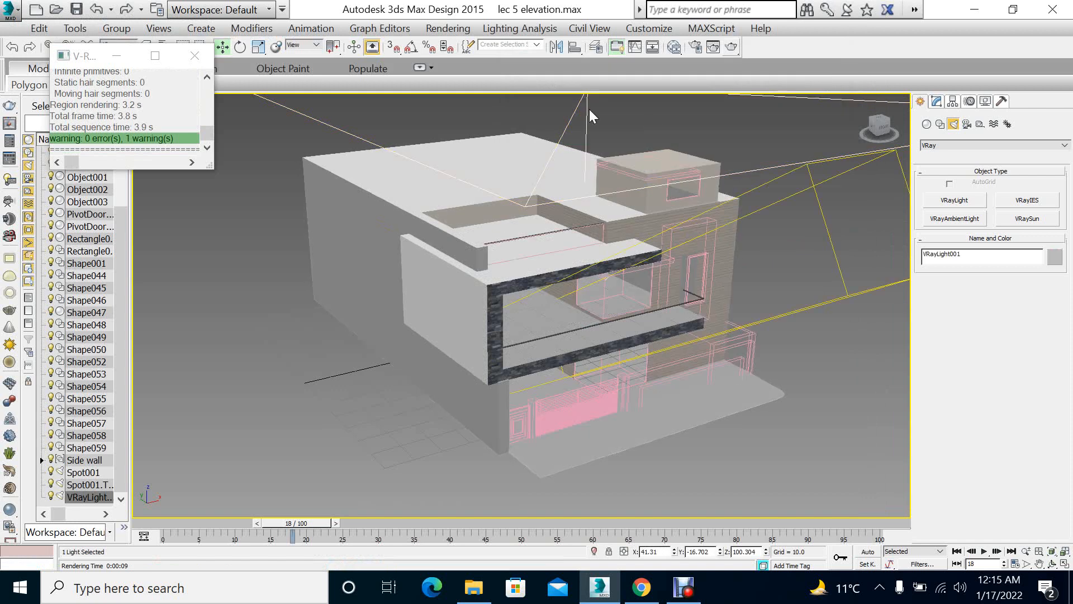
pyautogui.press('Delete')
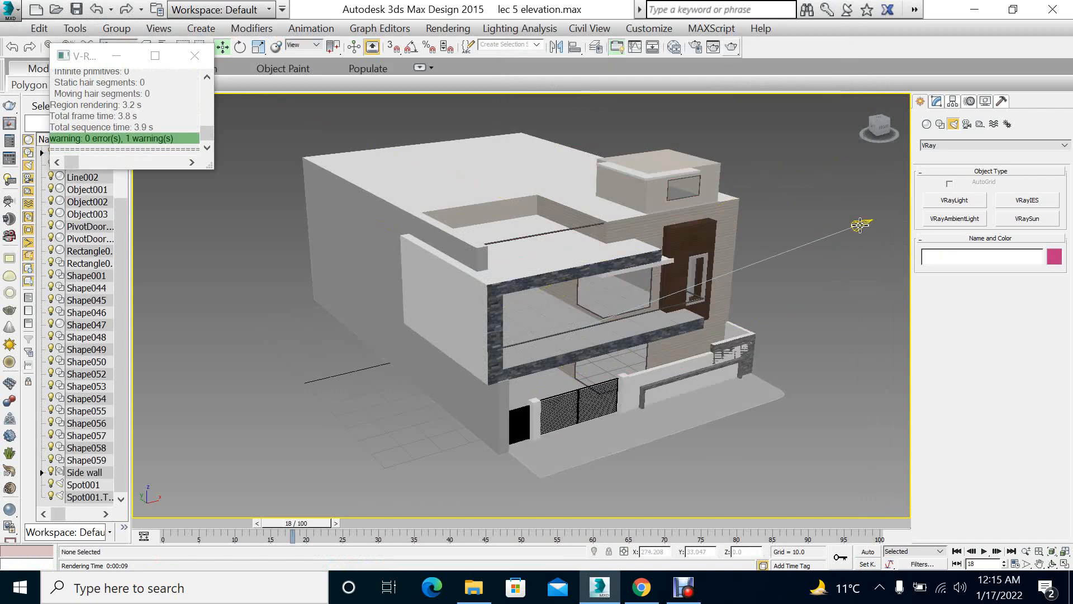
# Select the target spotlight and widen its cone to a hotspot of 57.2 and a falloff of 74.7
pyautogui.click(860, 225)
pyautogui.click(937, 102)
pyautogui.scroll(-5, 1001, 363)
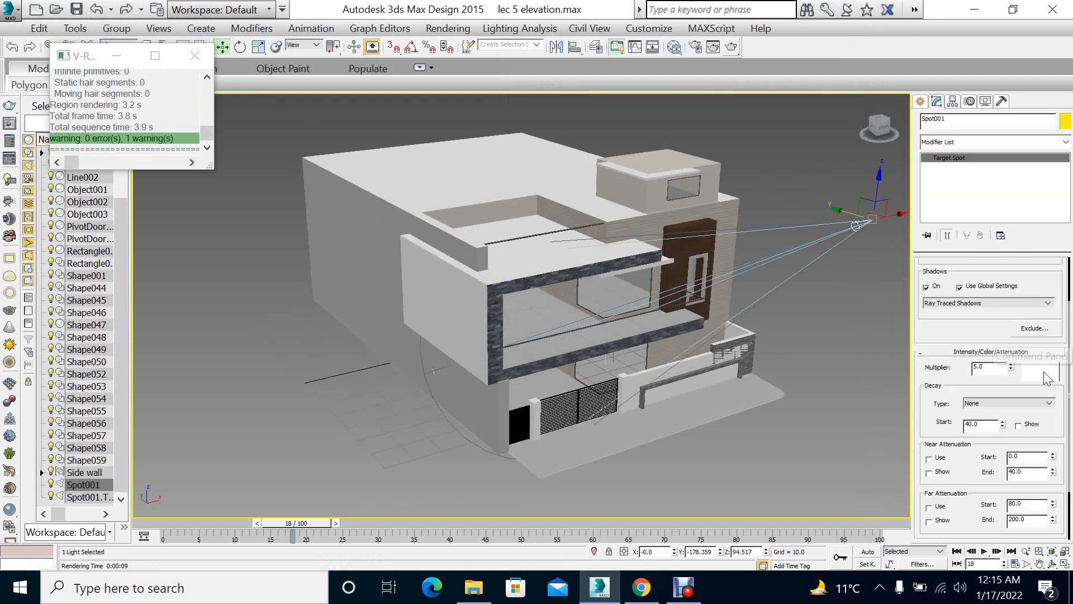
pyautogui.scroll(-4, 1008, 378)
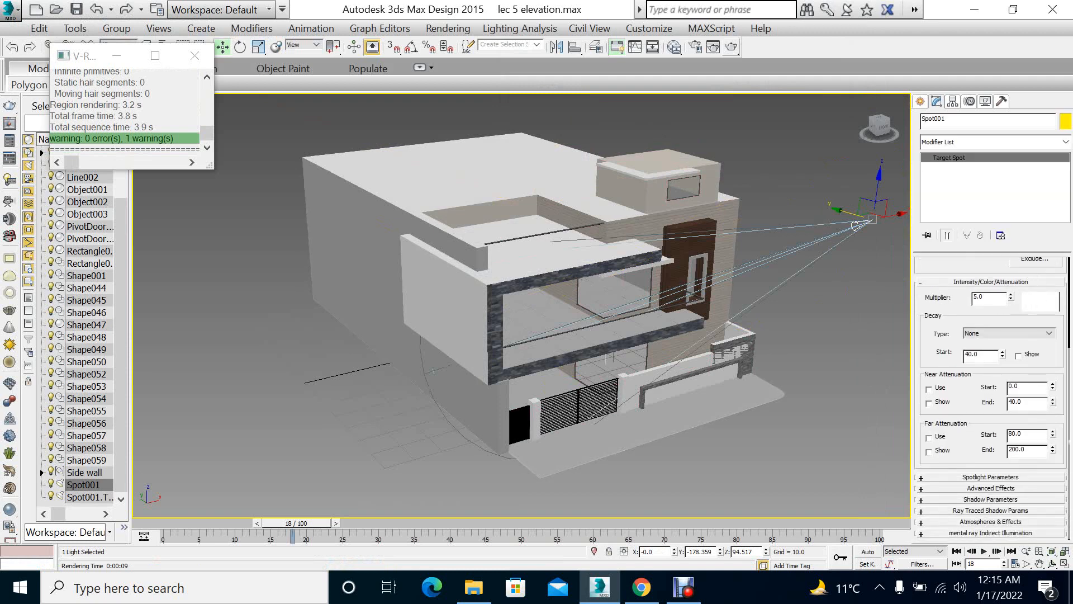
pyautogui.click(1000, 477)
pyautogui.scroll(-4, 1045, 452)
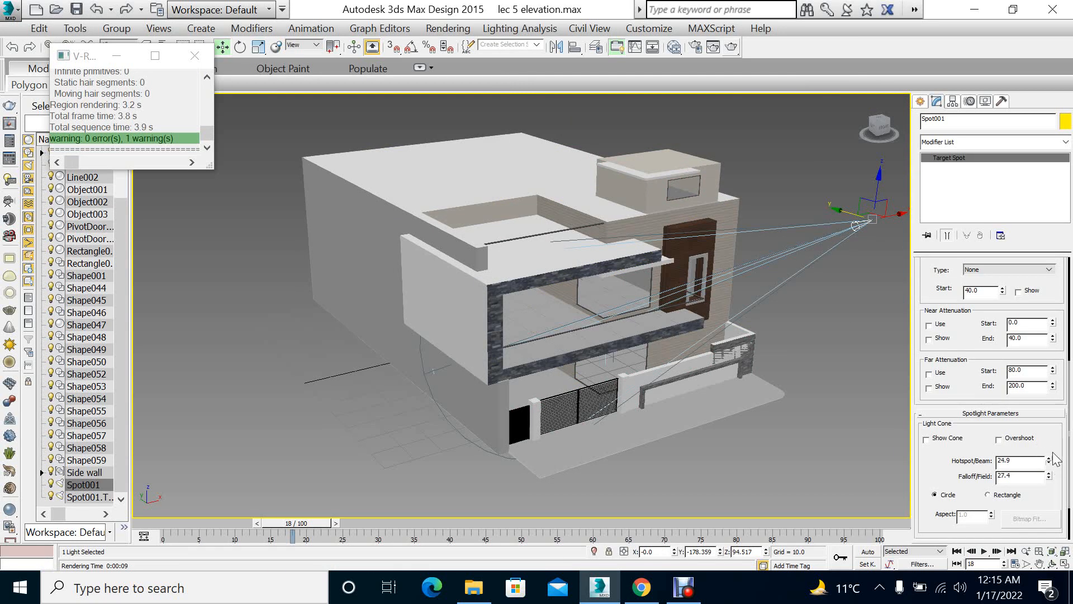
pyautogui.moveTo(1049, 459); pyautogui.dragTo(1069, 279)
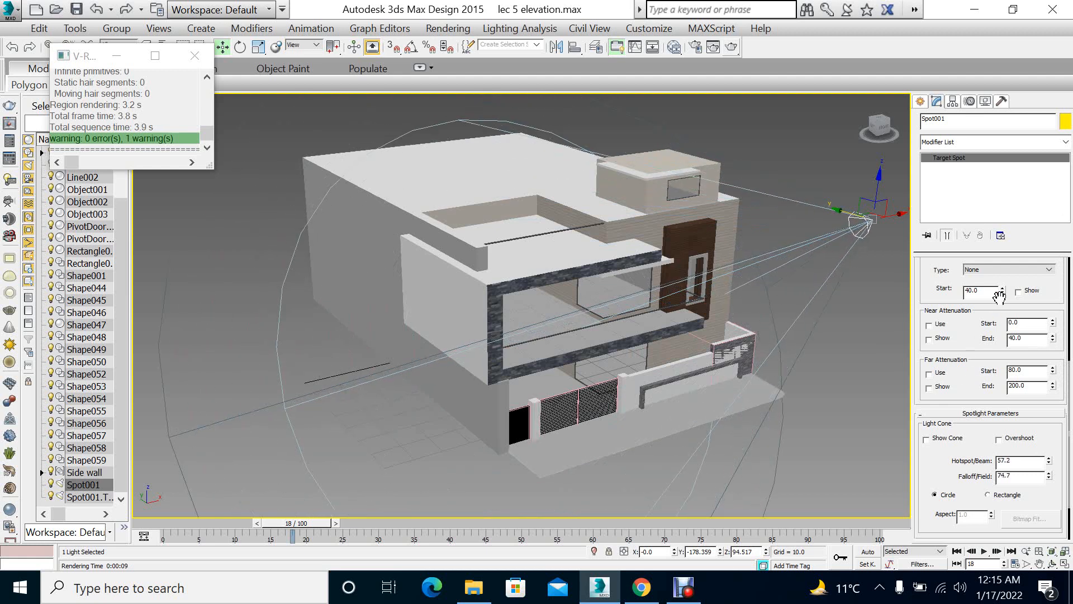
# Set the spotlight's intensity multiplier to 40, run a test render of the perspective view, and stop it
pyautogui.click(981, 290)
pyautogui.scroll(3, 996, 372)
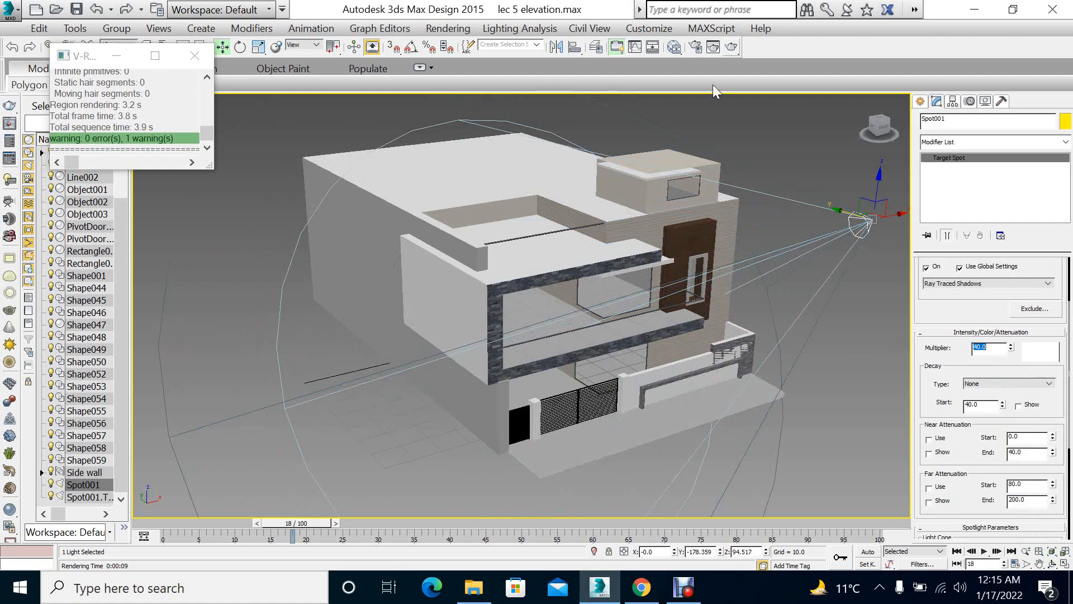
pyautogui.click(731, 47)
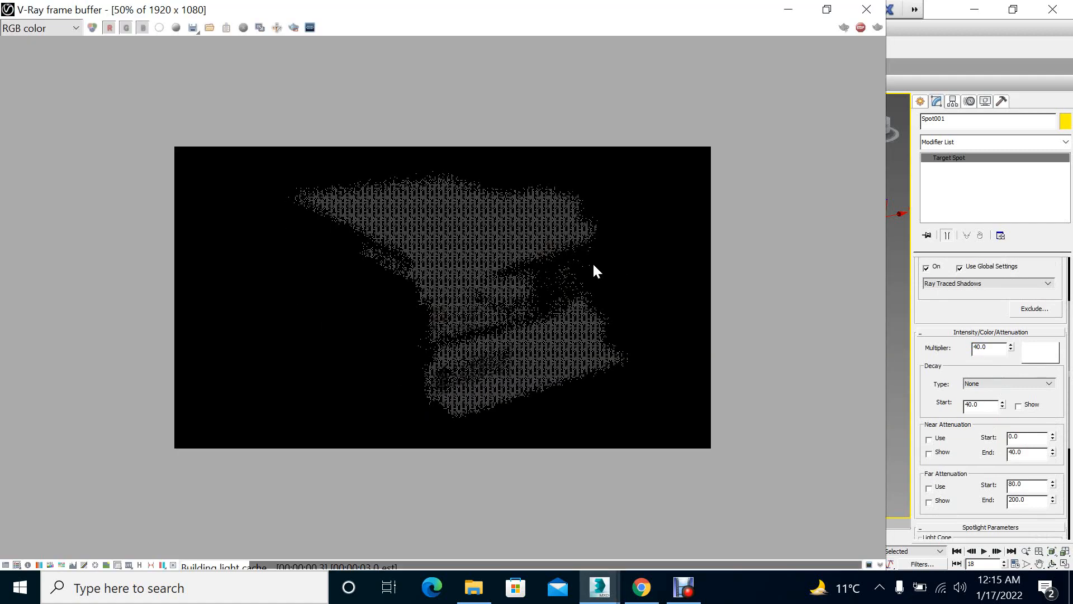
pyautogui.click(858, 26)
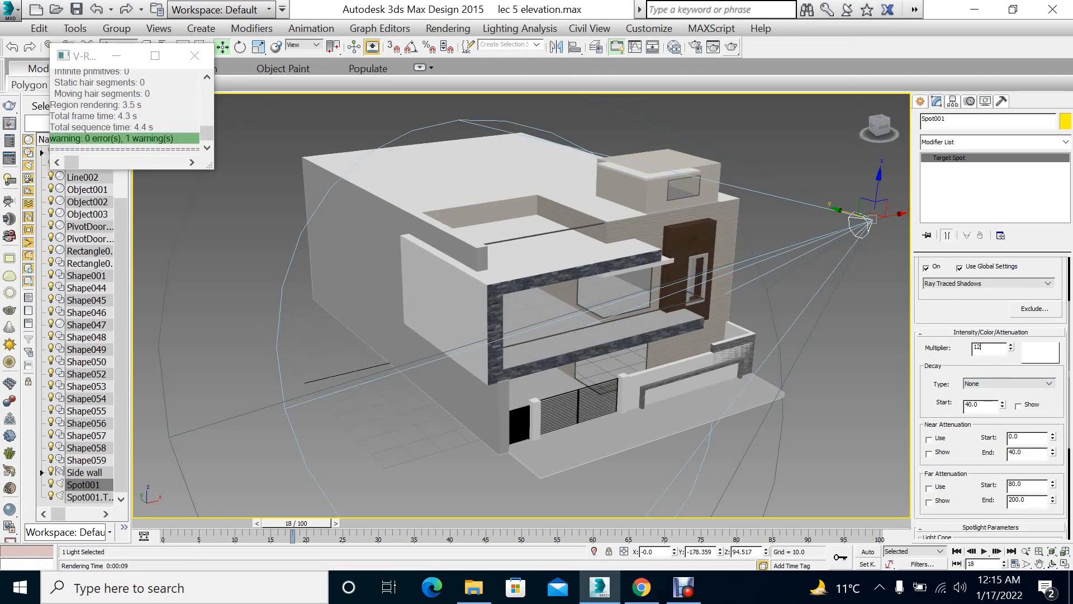
# Set the spotlight's multiplier to 12, test-render the perspective view, and close the frame buffer
pyautogui.press('Return')
pyautogui.click(734, 47)
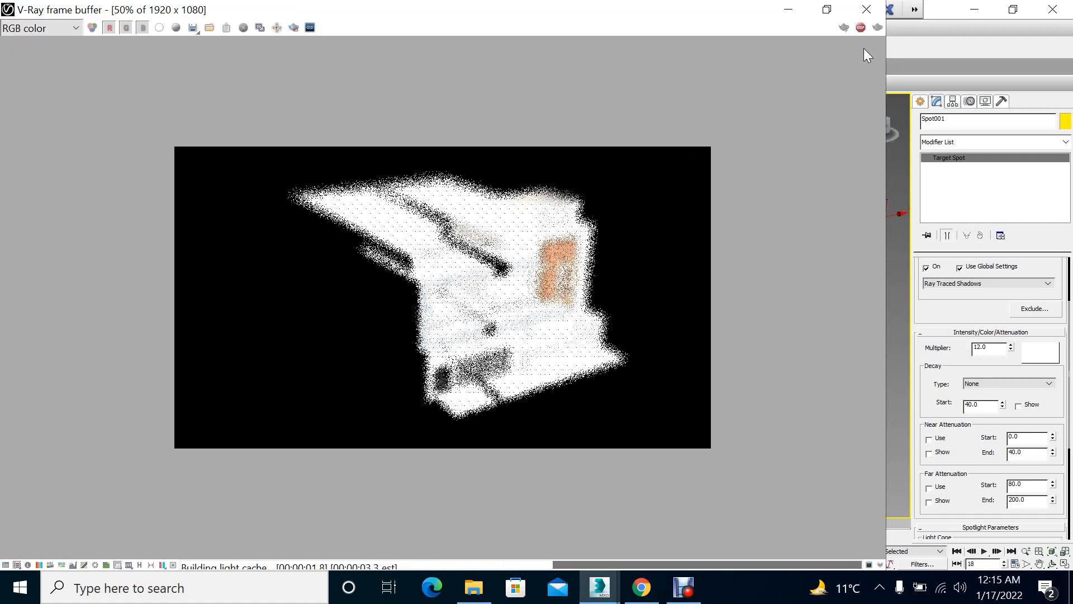
pyautogui.click(866, 9)
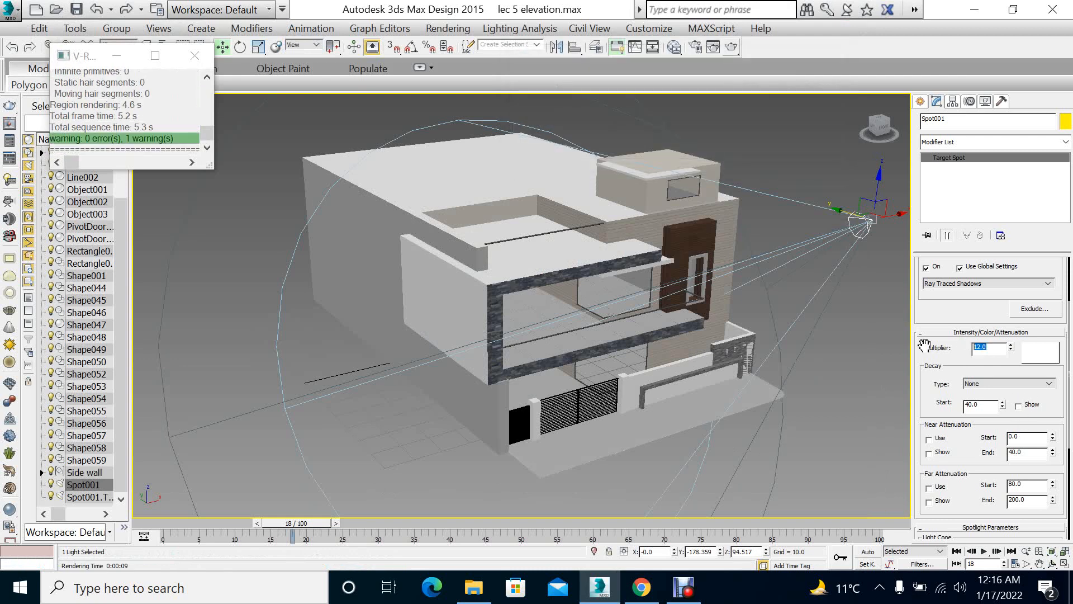
# Lower the spotlight's multiplier to 2, test-render the perspective view, and close the frame buffer
pyautogui.write('2')
pyautogui.press('Return')
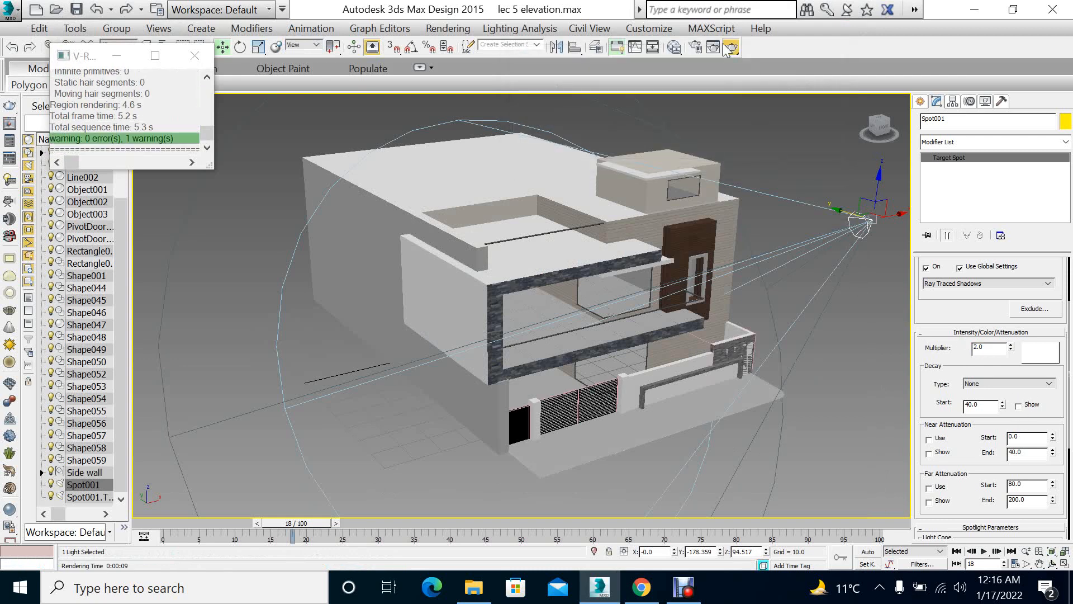
pyautogui.click(728, 48)
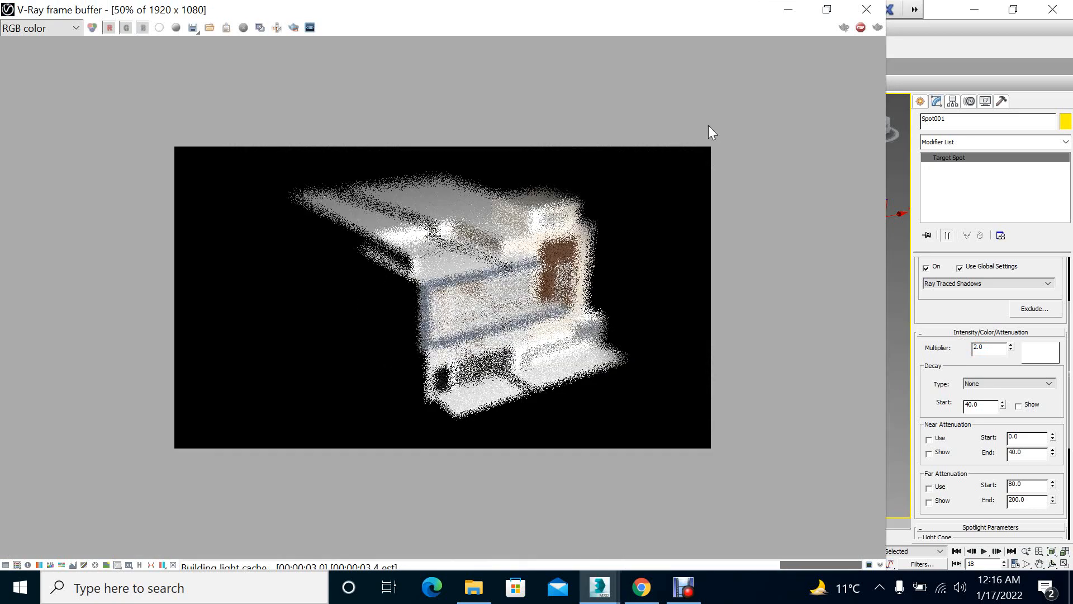
pyautogui.click(867, 10)
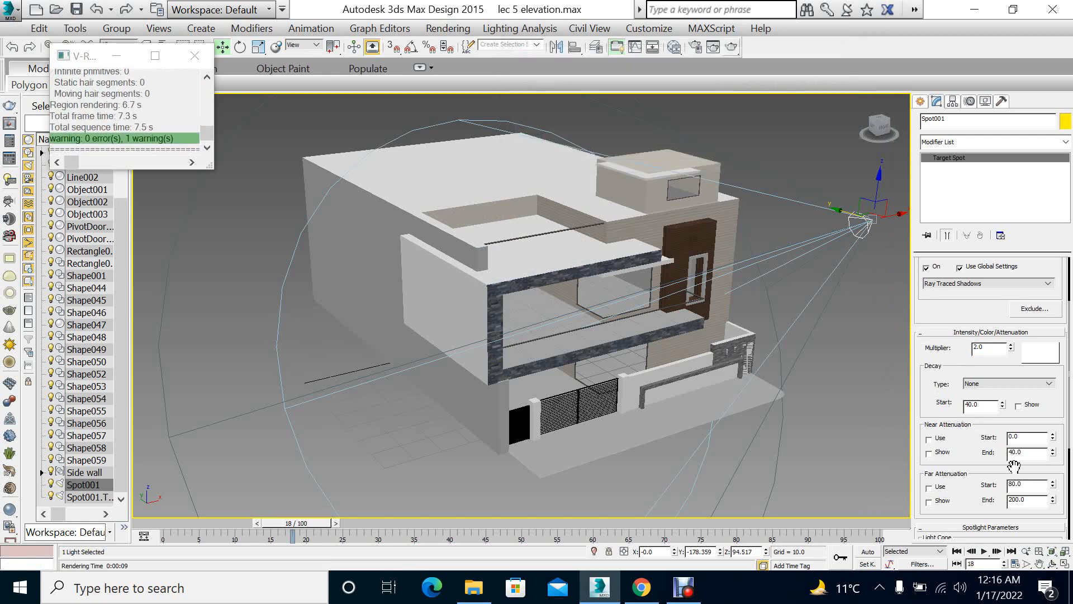
# Set the spotlight's near attenuation end to 34.4, far attenuation start to 78.4, hotspot to 42.9 and falloff to 48.5
pyautogui.moveTo(1056, 484); pyautogui.dragTo(1060, 505)
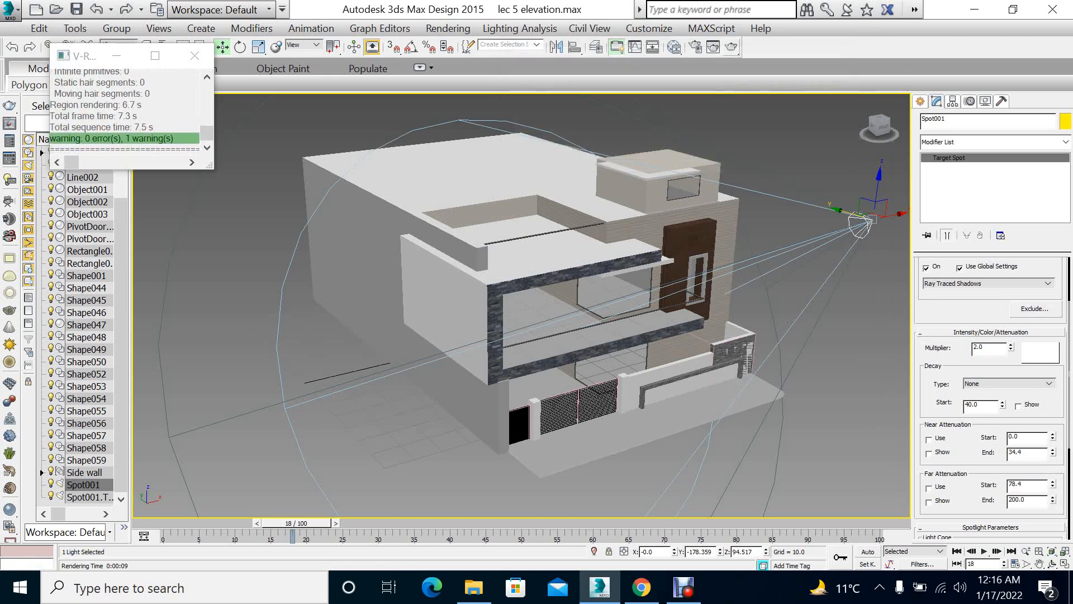
pyautogui.moveTo(969, 384); pyautogui.dragTo(968, 211)
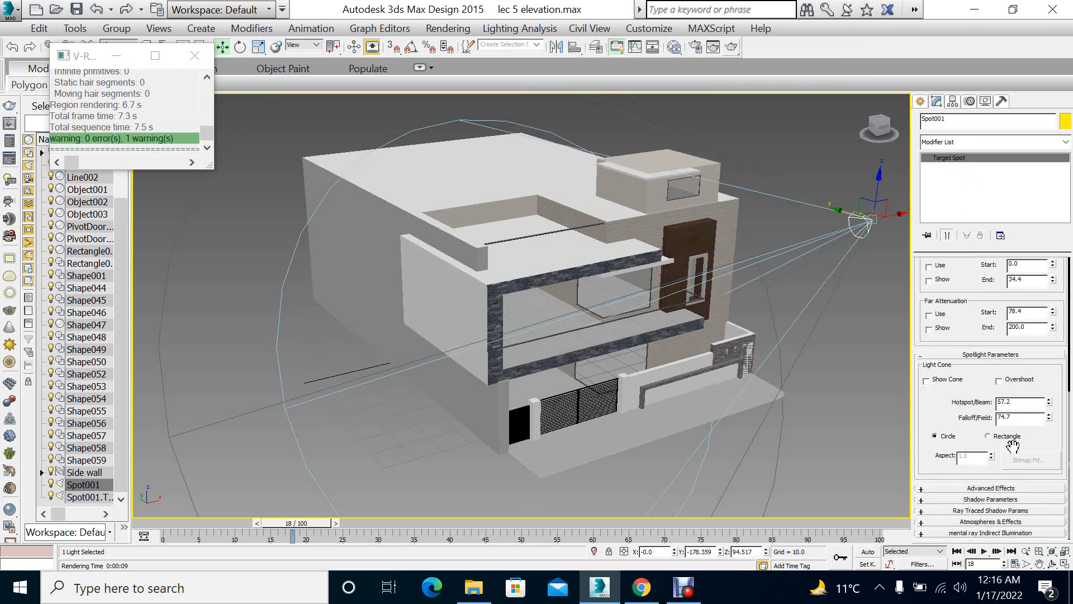
pyautogui.moveTo(1049, 403); pyautogui.dragTo(1058, 472)
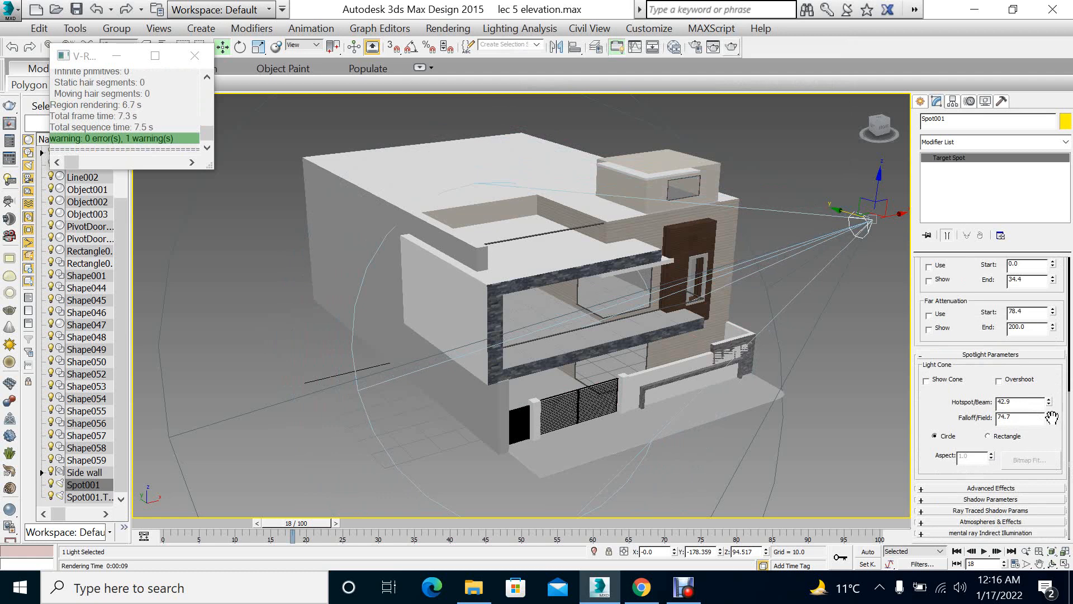
pyautogui.moveTo(1052, 417); pyautogui.dragTo(1071, 581)
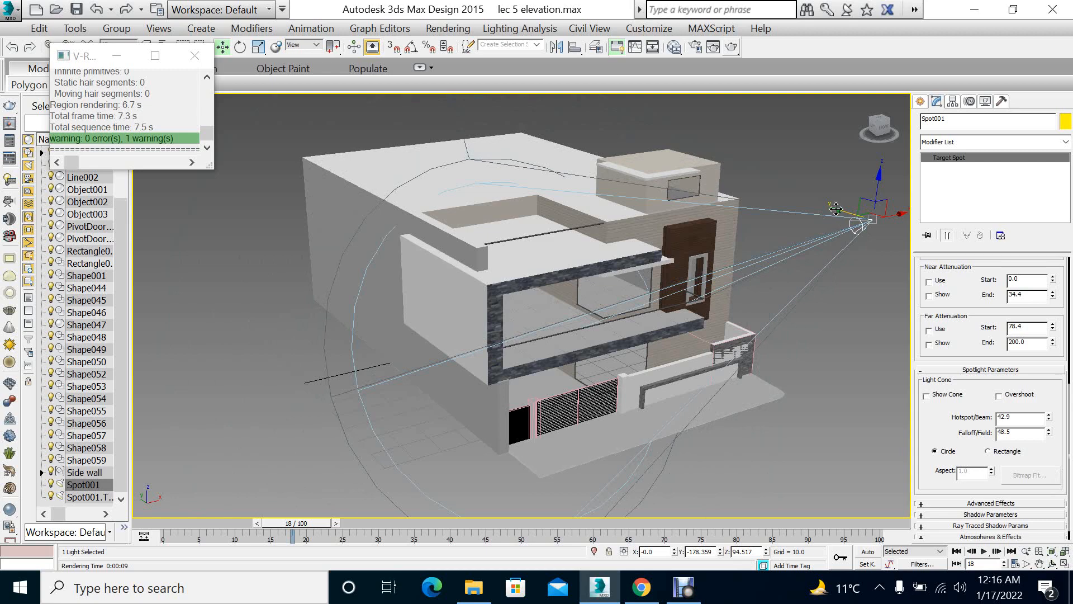
# Test-render the house with the narrowed spotlight cone, check the light cache preview, and cancel the render
pyautogui.click(727, 48)
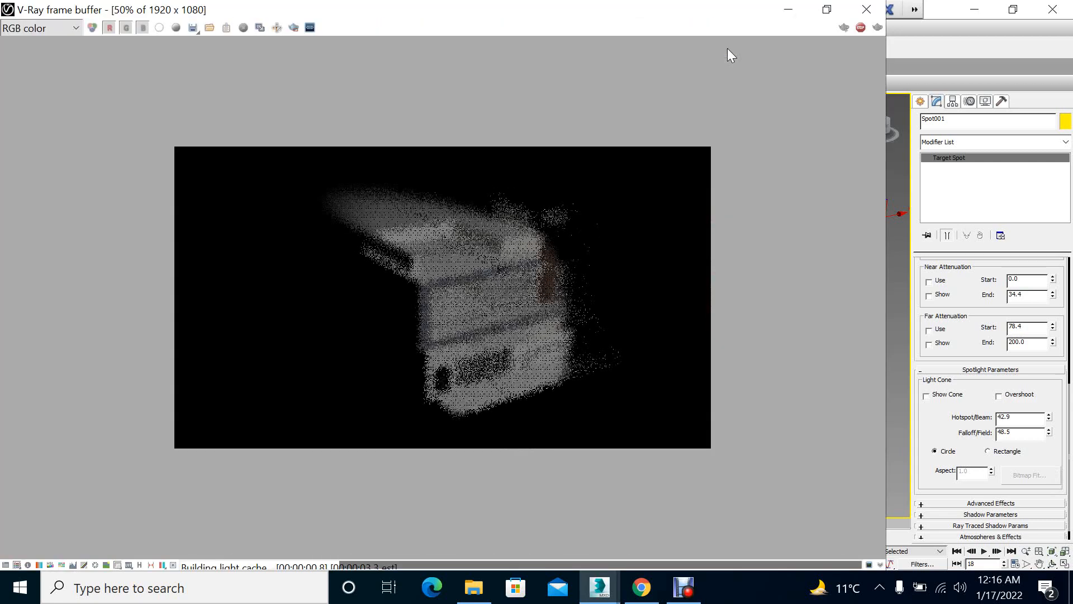
pyautogui.scroll(1, 490, 364)
pyautogui.scroll(-1, 490, 364)
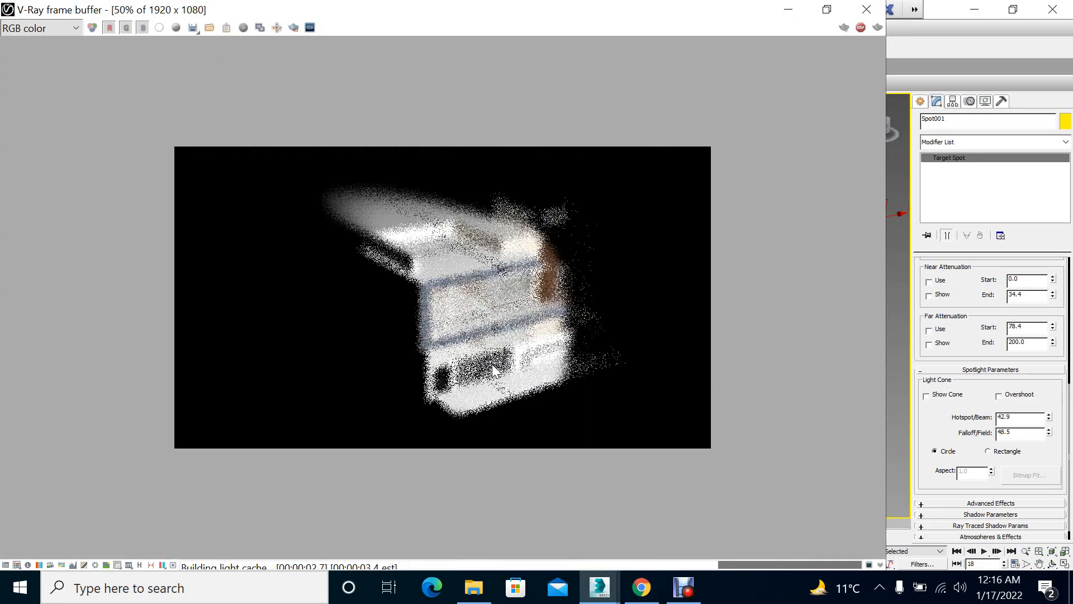
pyautogui.scroll(1, 492, 364)
pyautogui.scroll(-1, 492, 364)
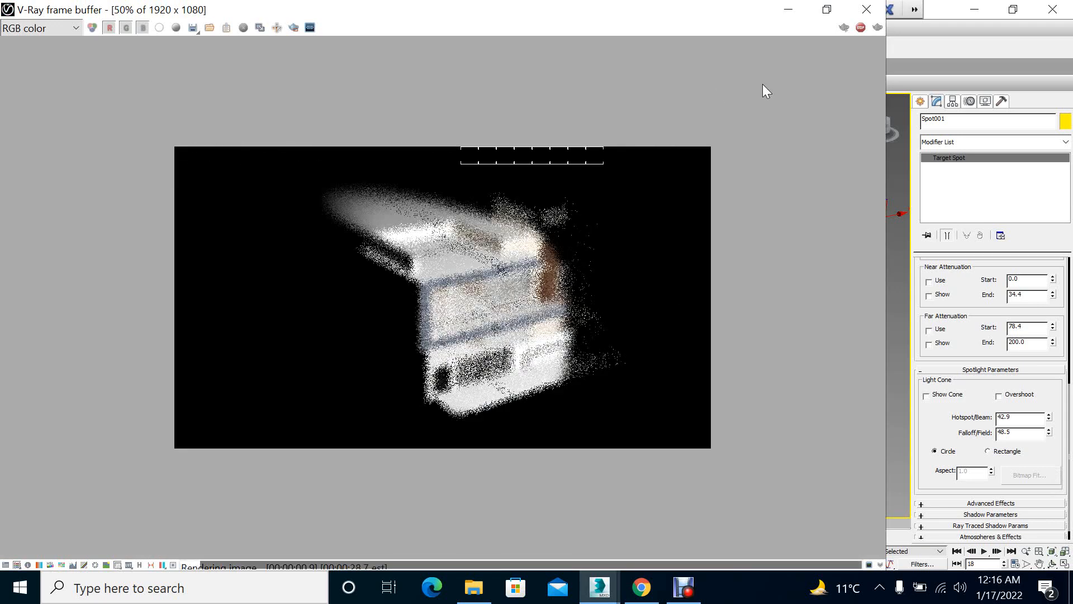
pyautogui.click(870, 13)
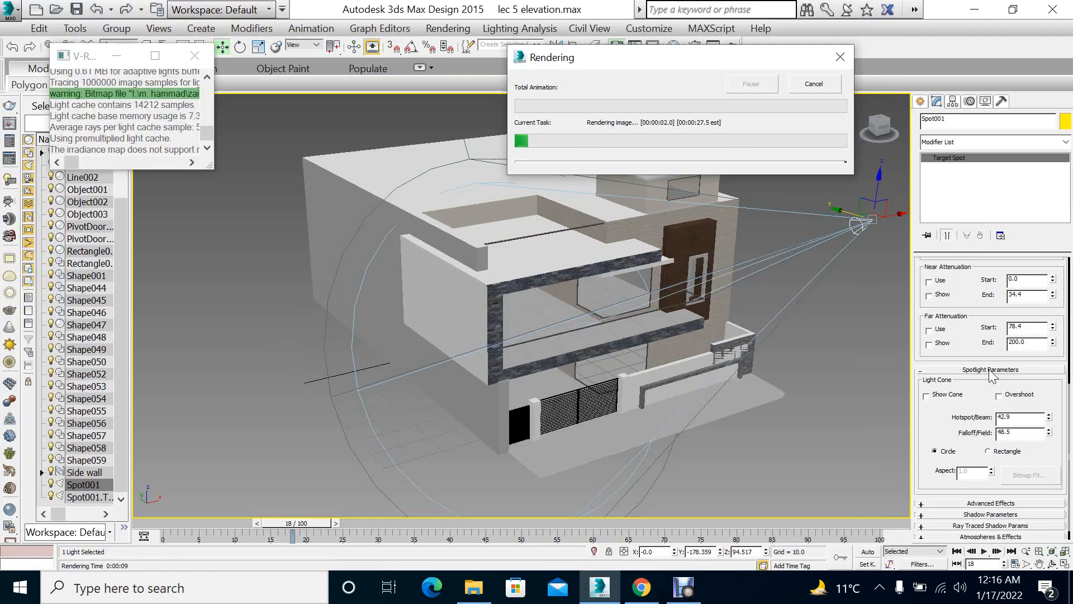
pyautogui.click(803, 88)
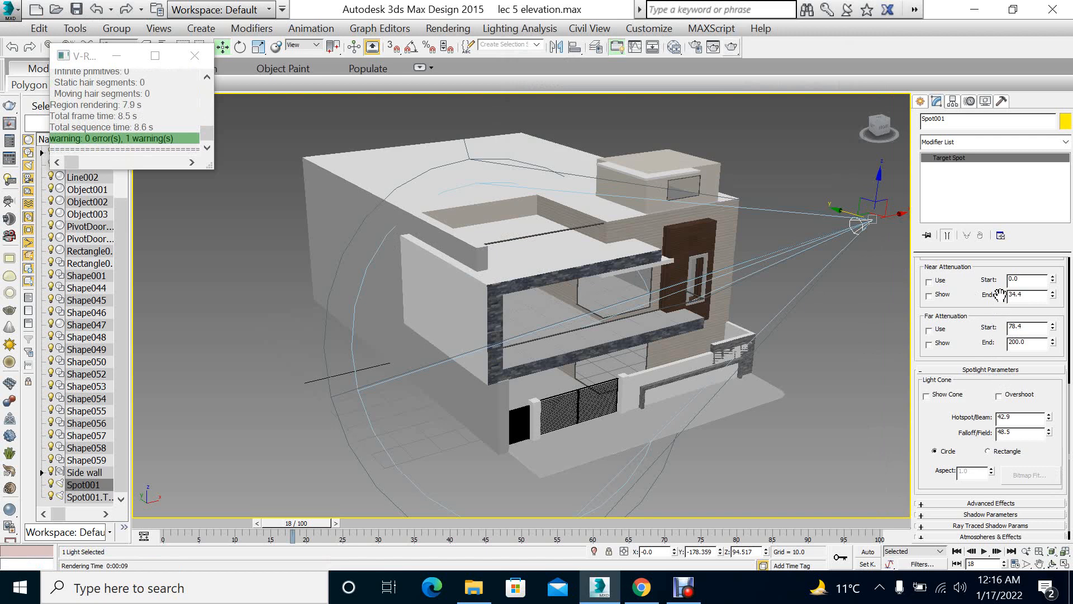
# Set the spotlight's multiplier to 1, test-render the perspective view, and close the frame buffer
pyautogui.moveTo(1000, 295); pyautogui.dragTo(1006, 525)
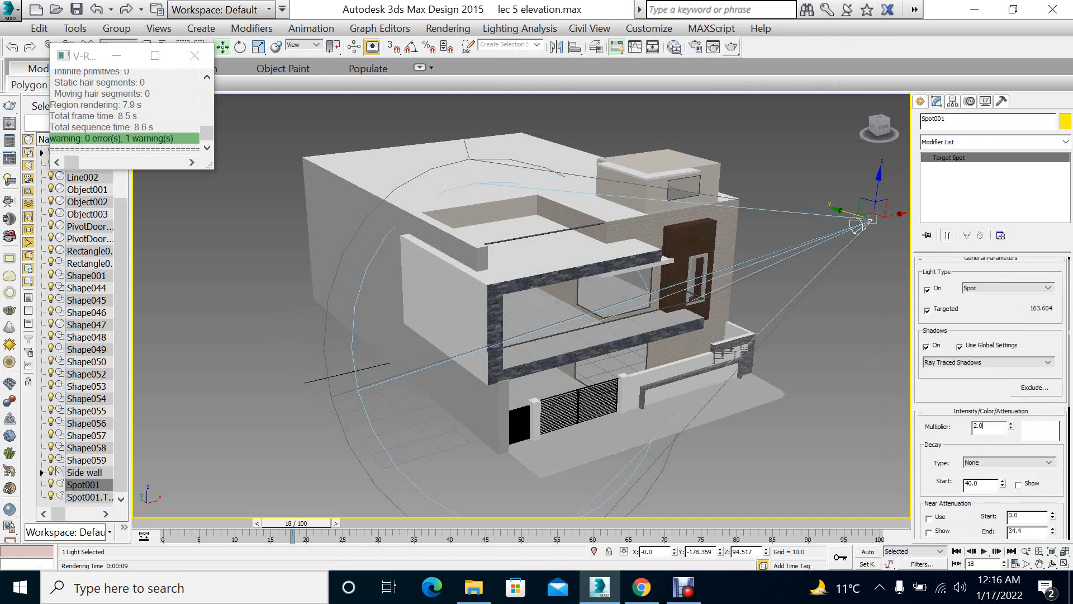
pyautogui.write('1')
pyautogui.press('Return')
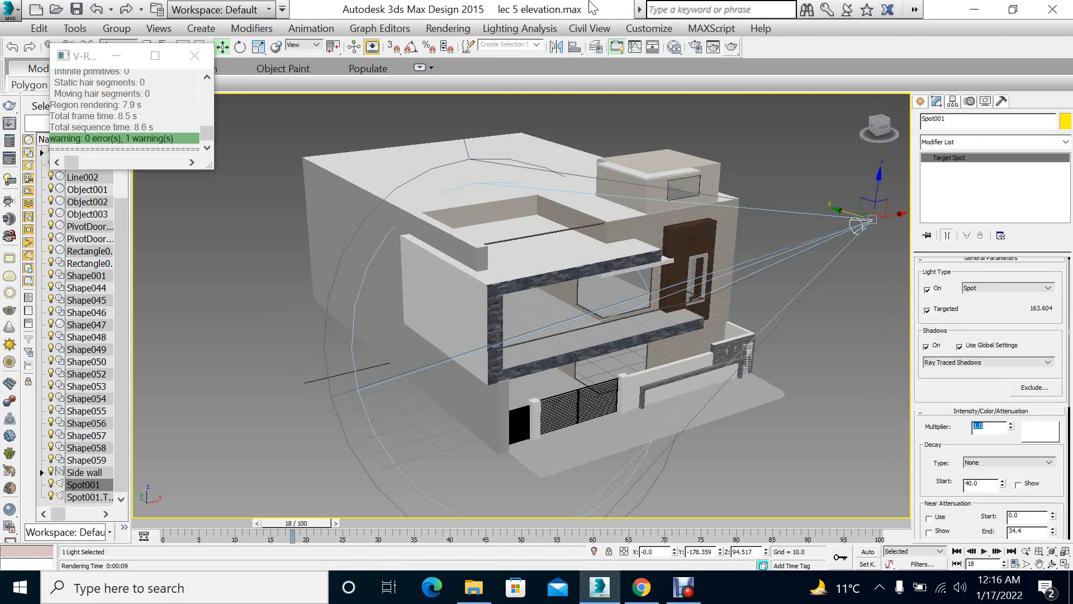
pyautogui.click(731, 47)
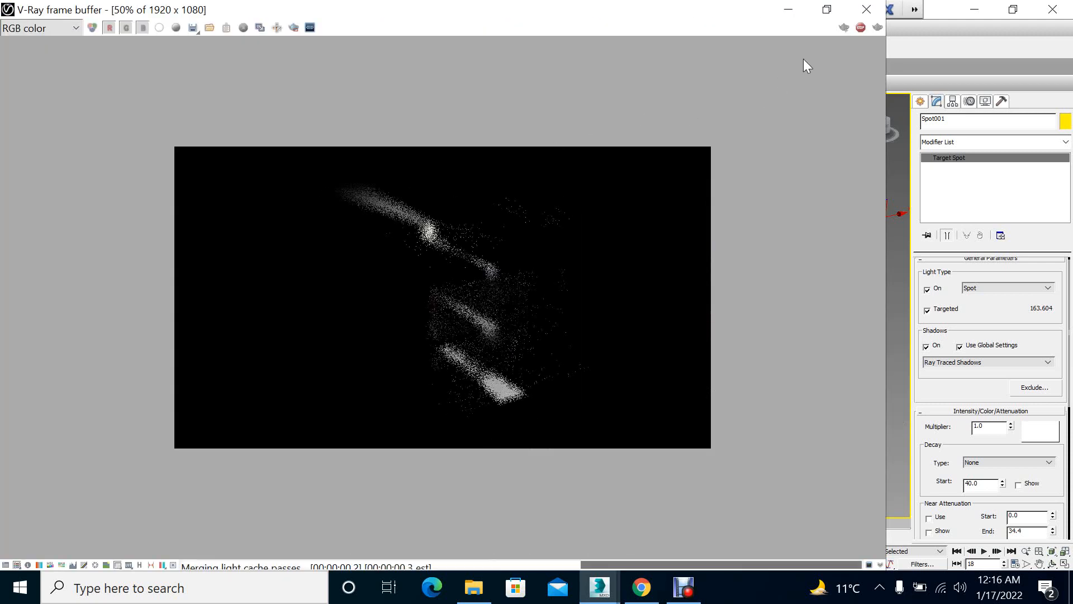
pyautogui.click(866, 9)
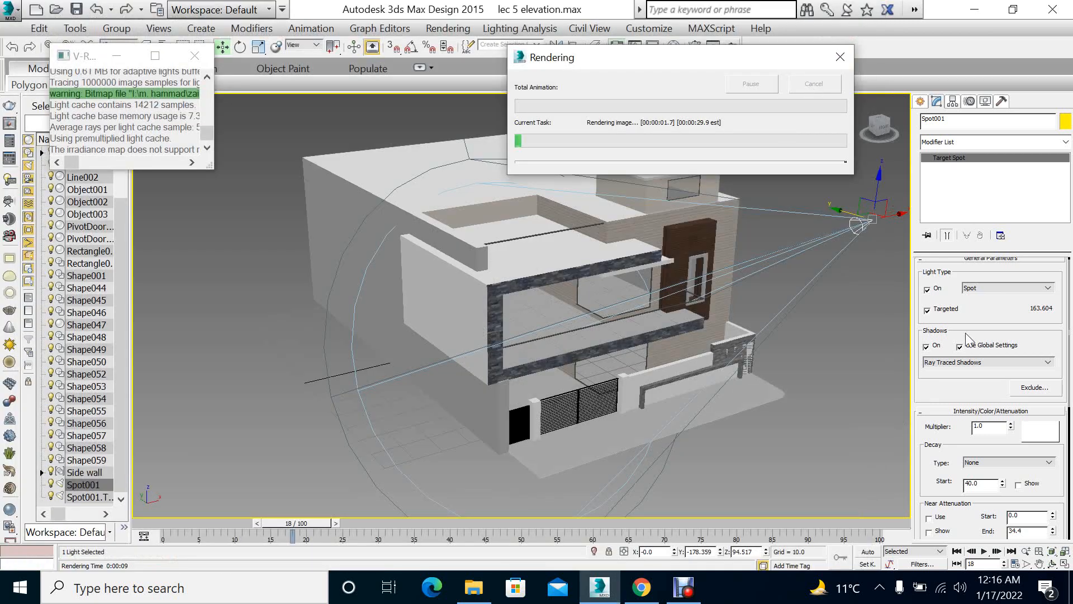
# Set the spotlight's multiplier back to 2, start a test render, and cancel it after the light cache preview
pyautogui.doubleClick(978, 426)
pyautogui.write('2')
pyautogui.press('Return')
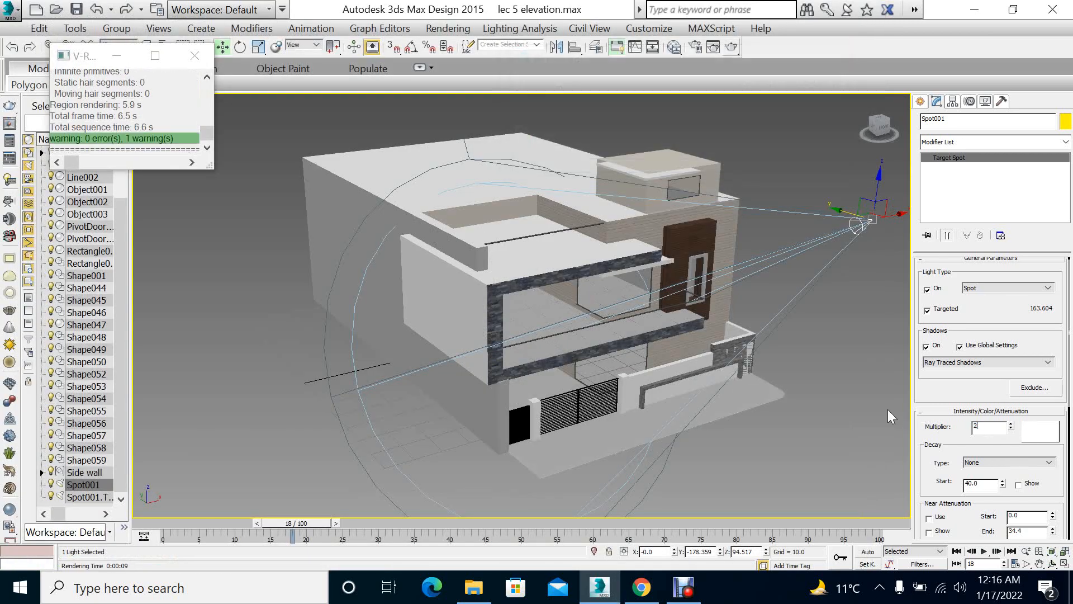
pyautogui.click(727, 48)
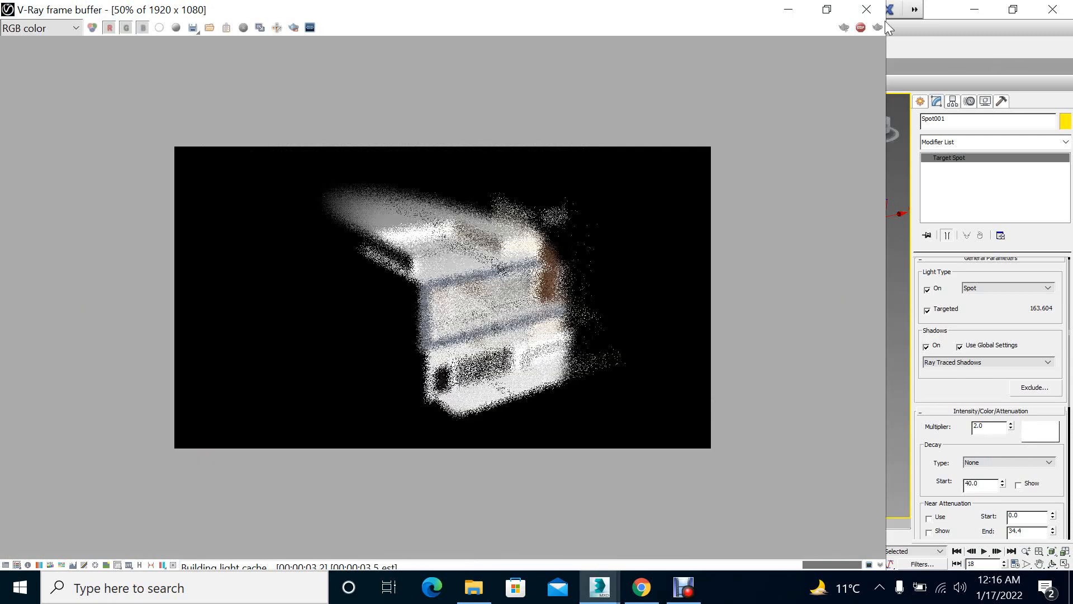
pyautogui.click(865, 10)
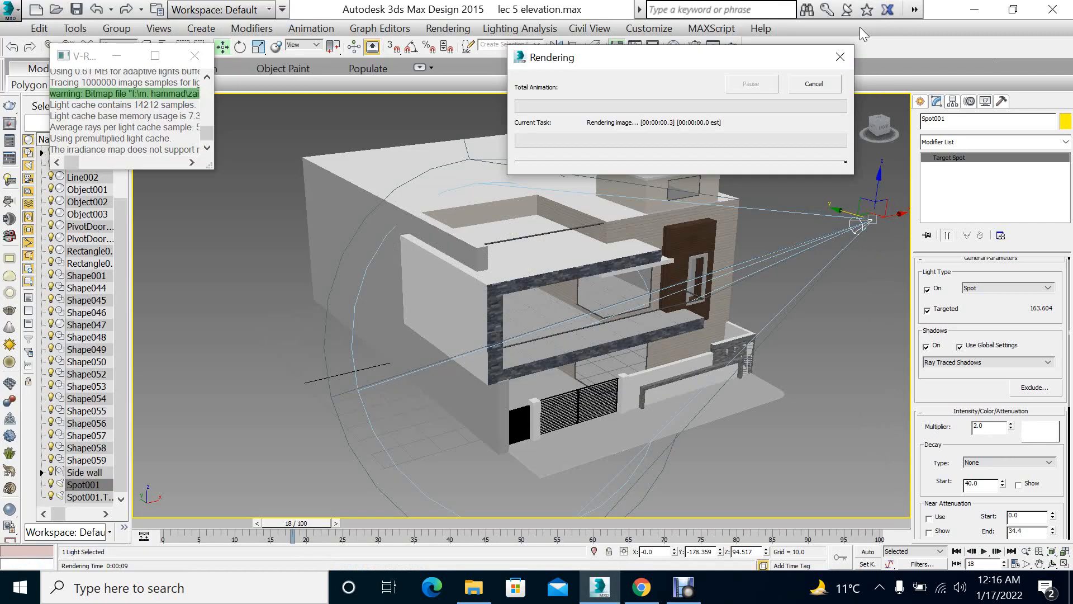
pyautogui.click(806, 85)
# Render the perspective view again with the spotlight still selected, inspect the image in progress, and close the frame buffer
pyautogui.click(727, 48)
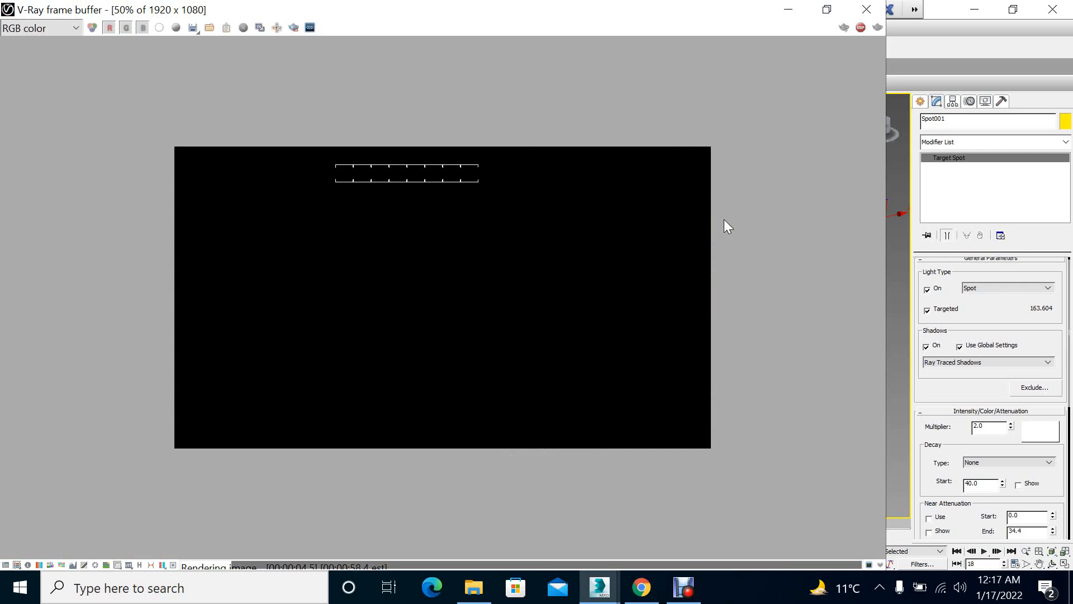
pyautogui.scroll(2, 525, 283)
pyautogui.scroll(-5, 526, 283)
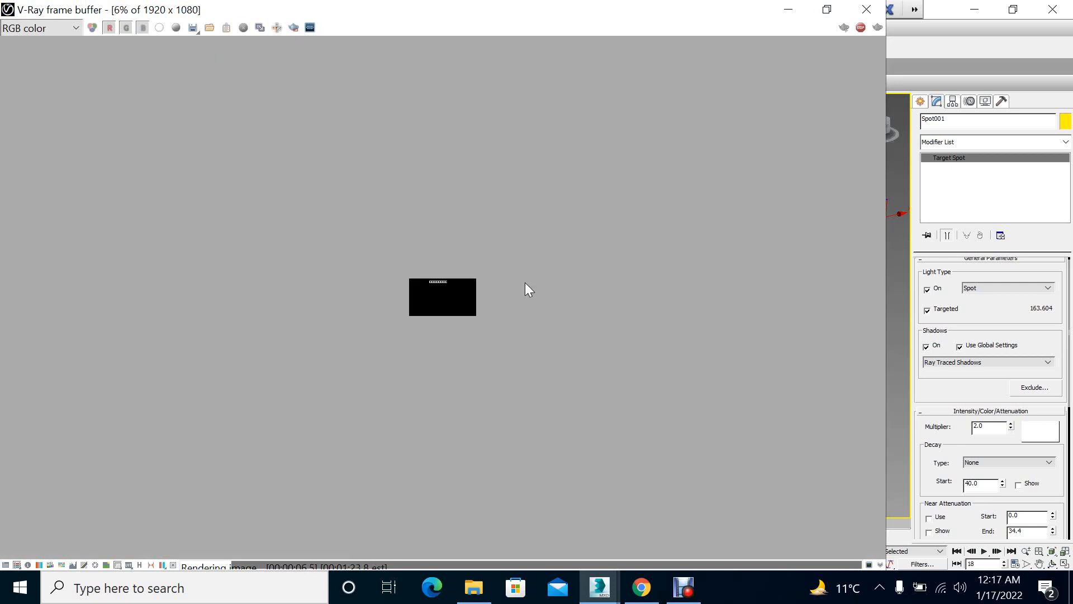
pyautogui.scroll(3, 525, 283)
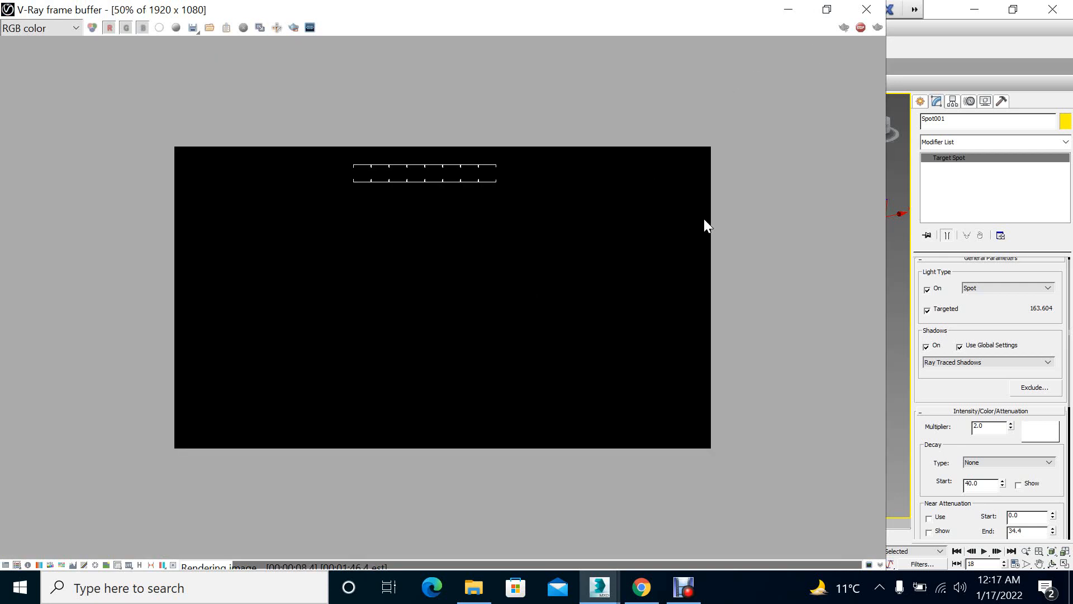
pyautogui.click(867, 10)
# Deselect the spotlight and start a production render of the perspective view
pyautogui.click(765, 414)
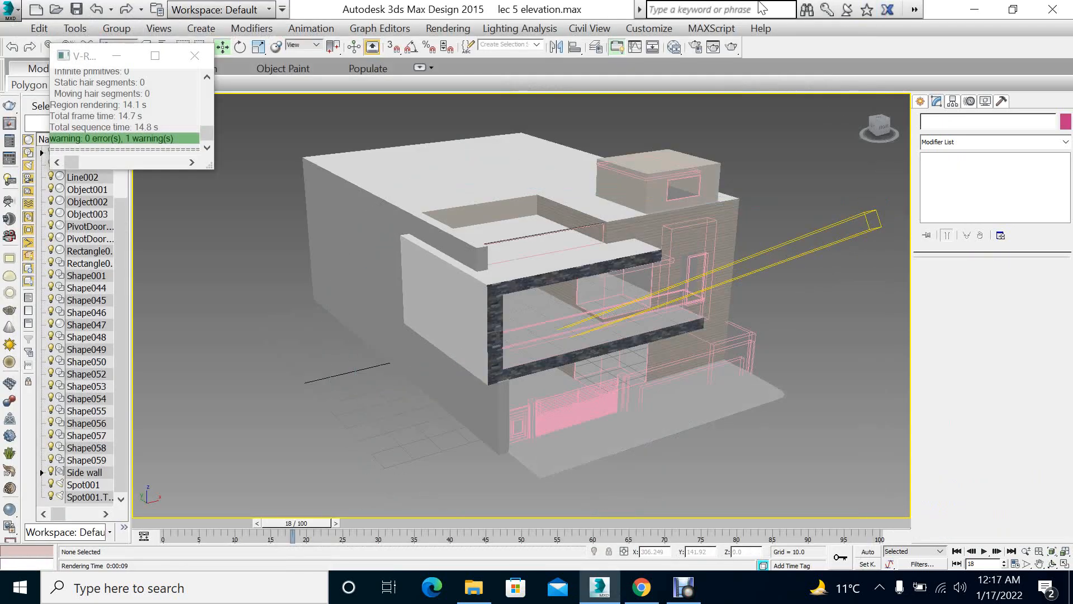
pyautogui.click(732, 47)
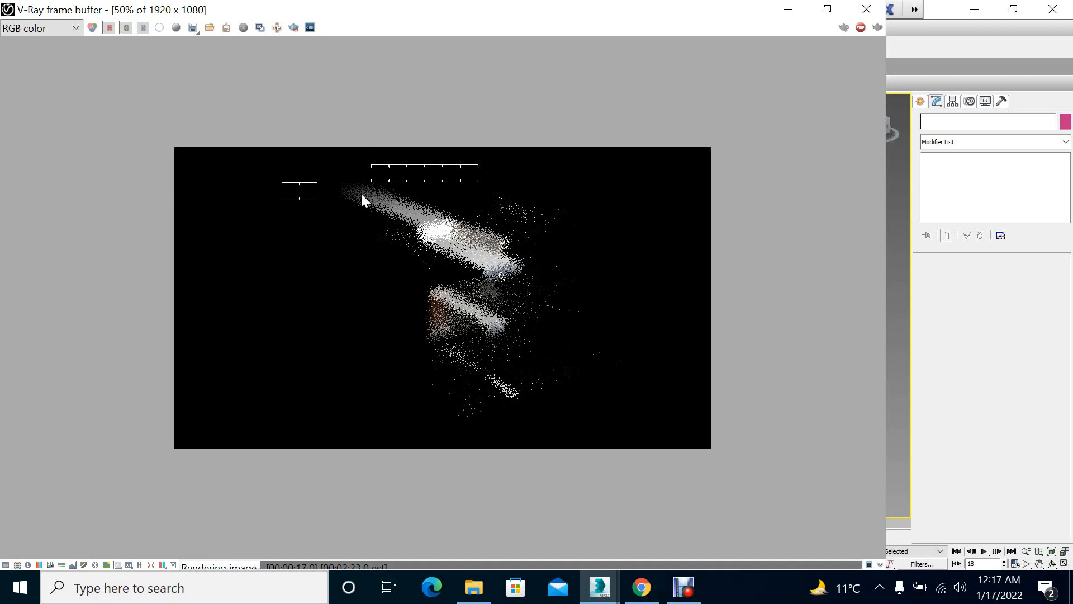
# Inspect the spotlight's spread in the production render at several magnifications, close the frame buffer, and cancel the render
pyautogui.scroll(2, 361, 193)
pyautogui.scroll(-2, 360, 190)
pyautogui.scroll(2, 527, 339)
pyautogui.scroll(-2, 528, 340)
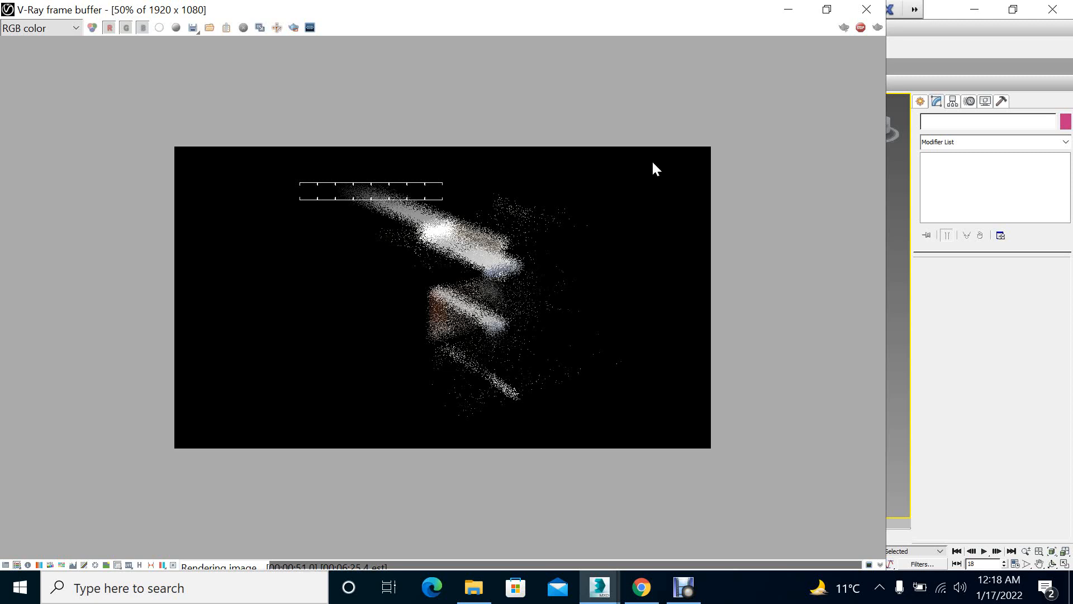
pyautogui.doubleClick(364, 193)
pyautogui.scroll(1, 345, 102)
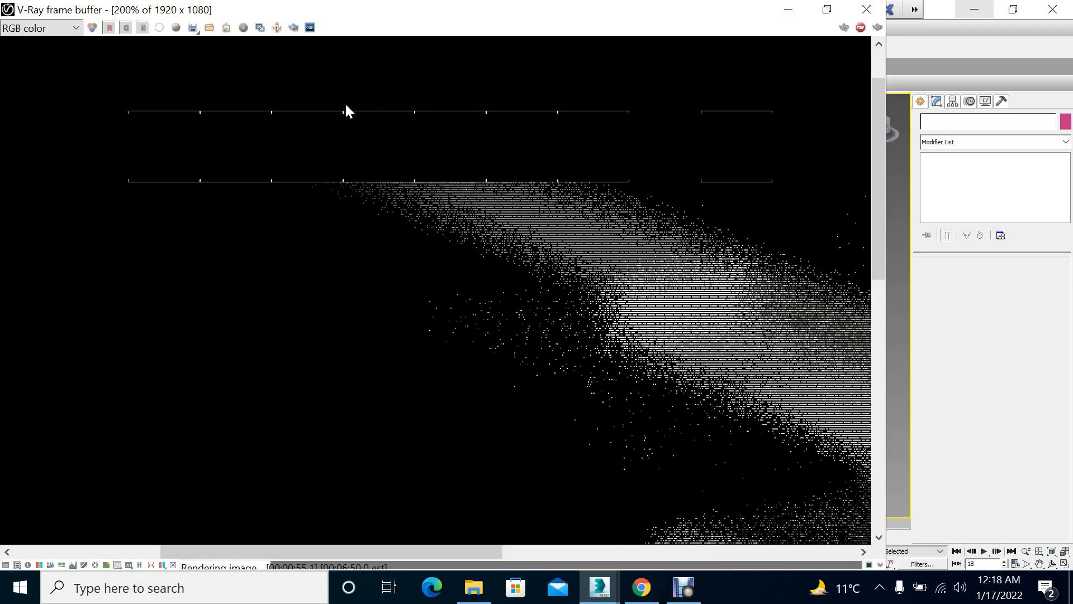
pyautogui.scroll(-1, 344, 102)
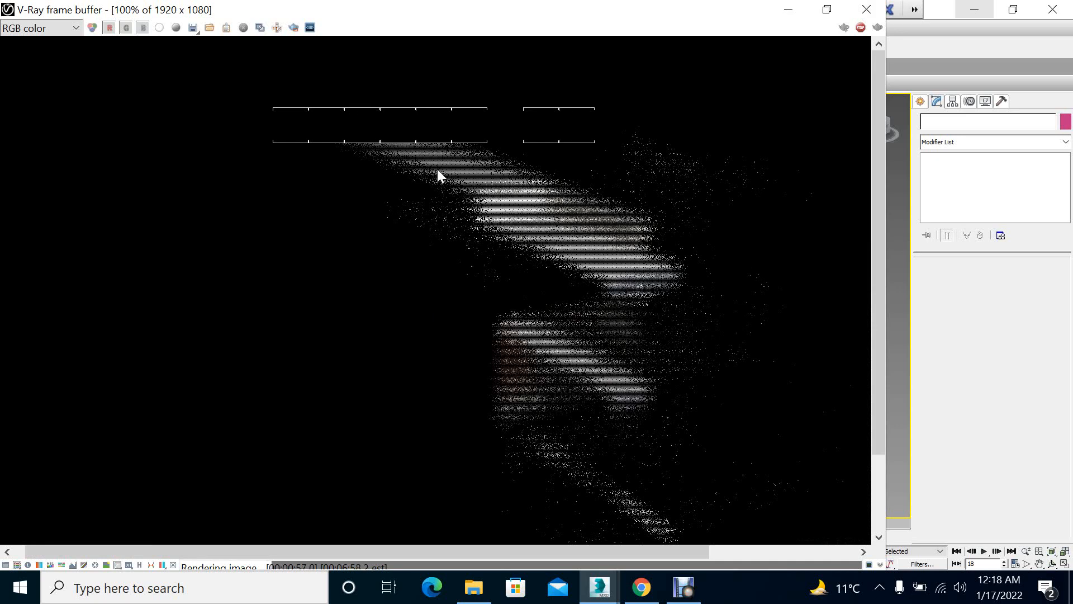
pyautogui.click(866, 9)
pyautogui.click(799, 83)
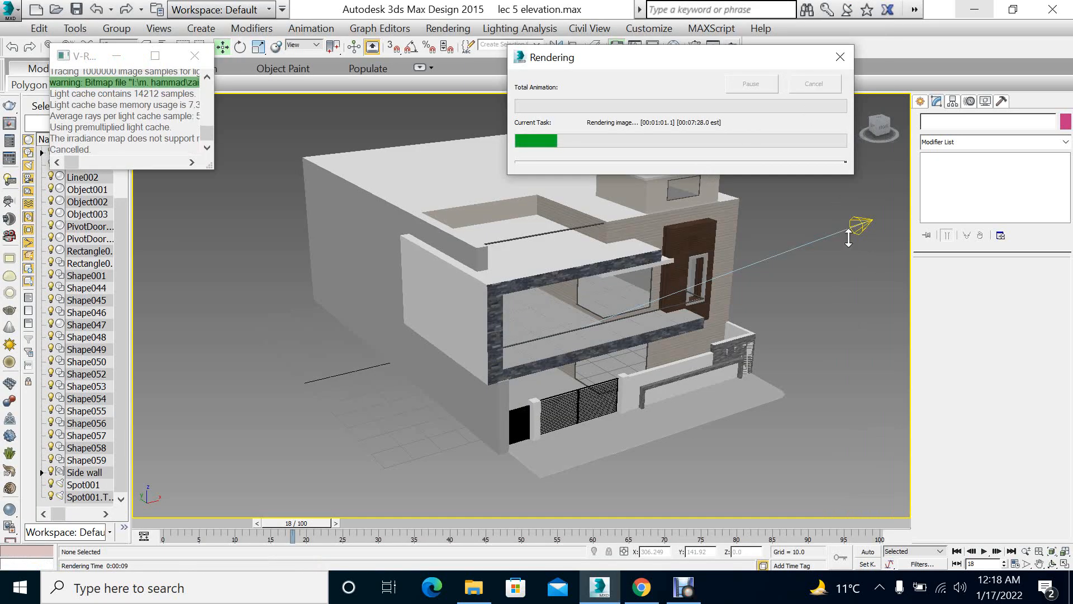
# Delete the target spotlight from the scene
pyautogui.click(861, 227)
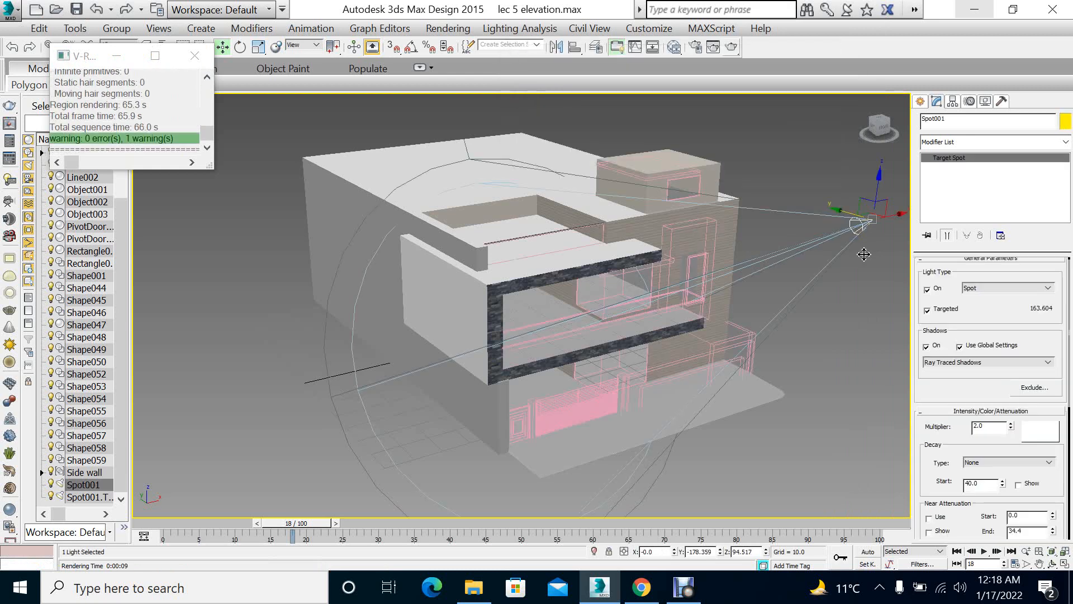
pyautogui.press('Delete')
# Place a Standard Free Spot light in the left view, in front of the house facade
pyautogui.click(920, 101)
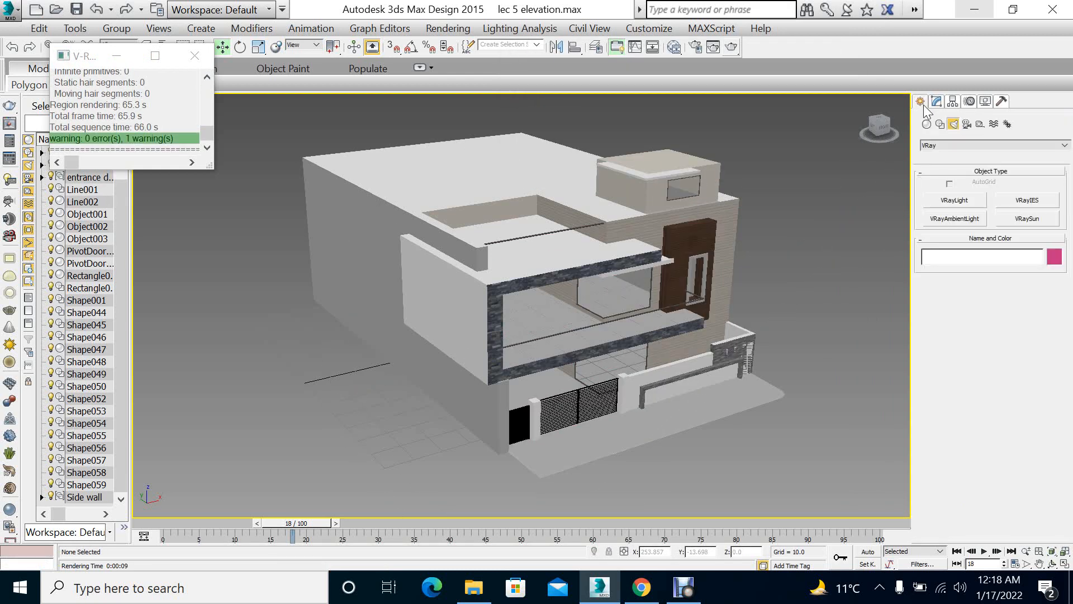
pyautogui.click(960, 144)
pyautogui.click(947, 154)
pyautogui.click(965, 146)
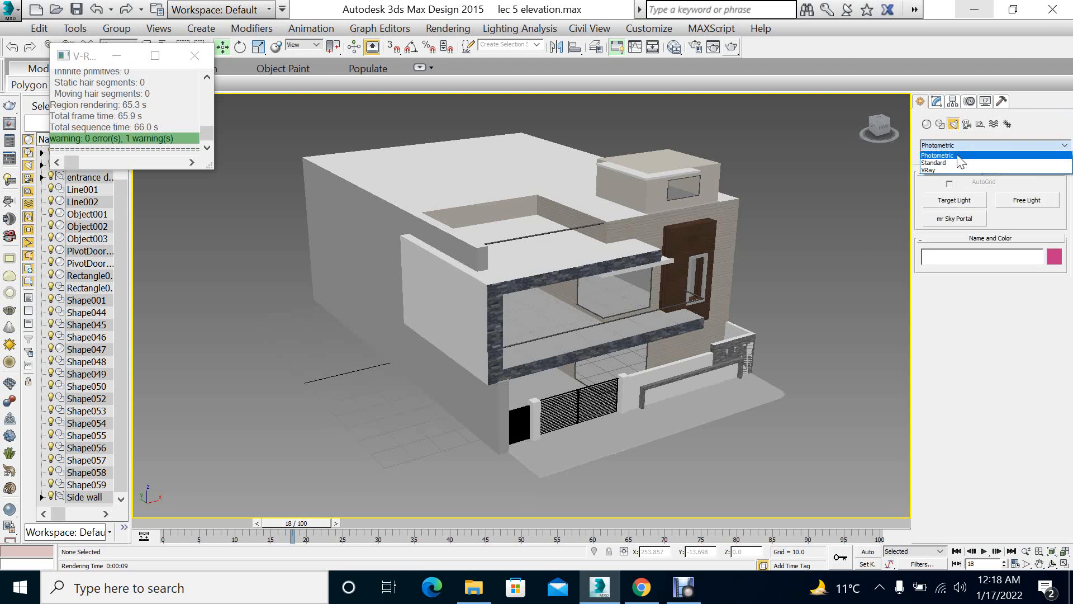
pyautogui.click(949, 163)
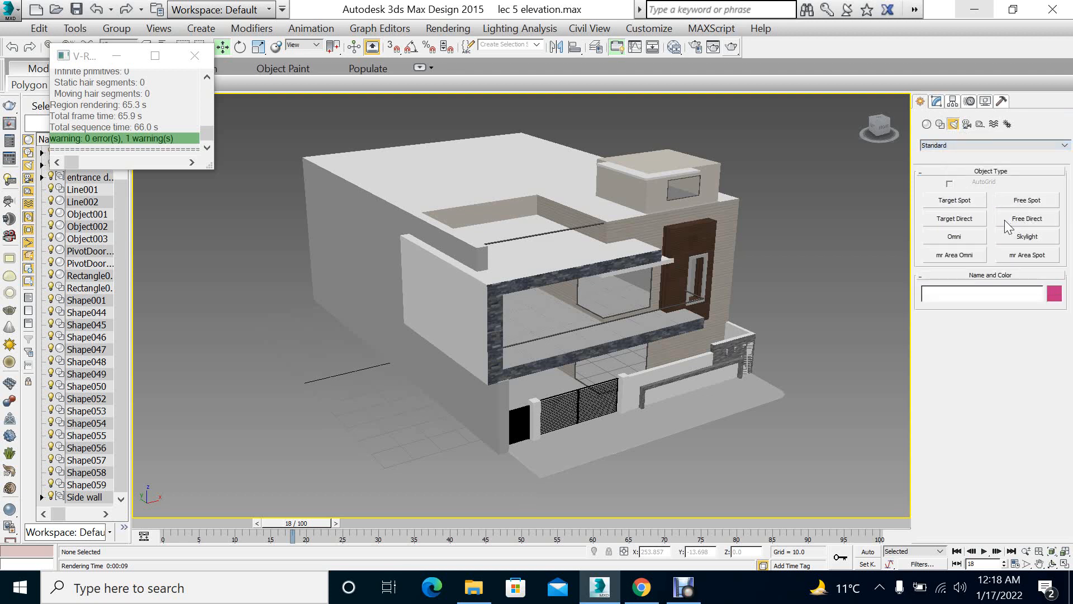
pyautogui.click(1016, 203)
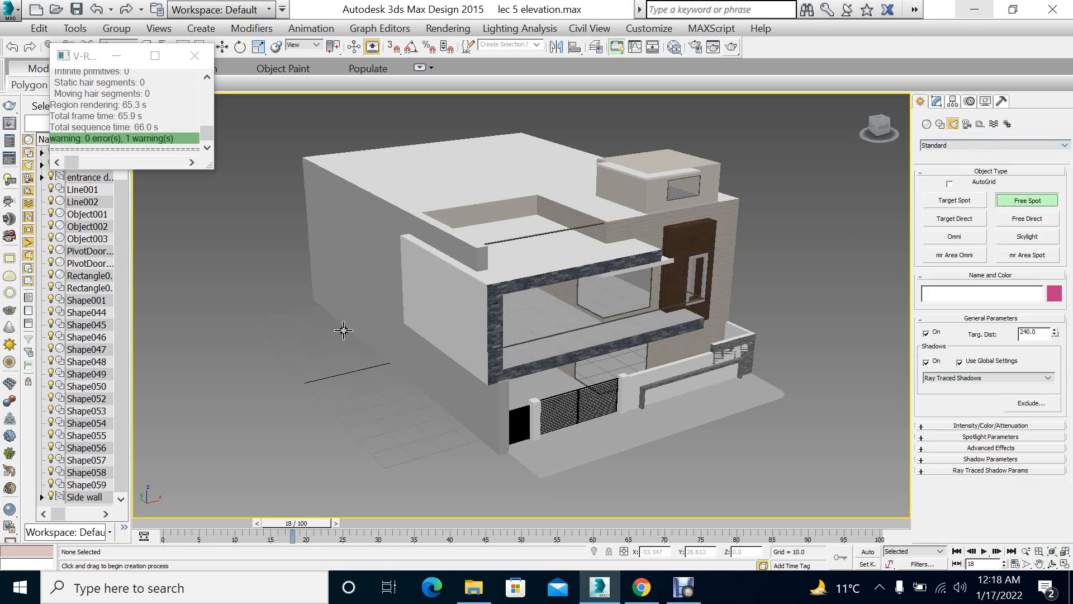
pyautogui.press('l')
pyautogui.moveTo(405, 328); pyautogui.dragTo(366, 358)
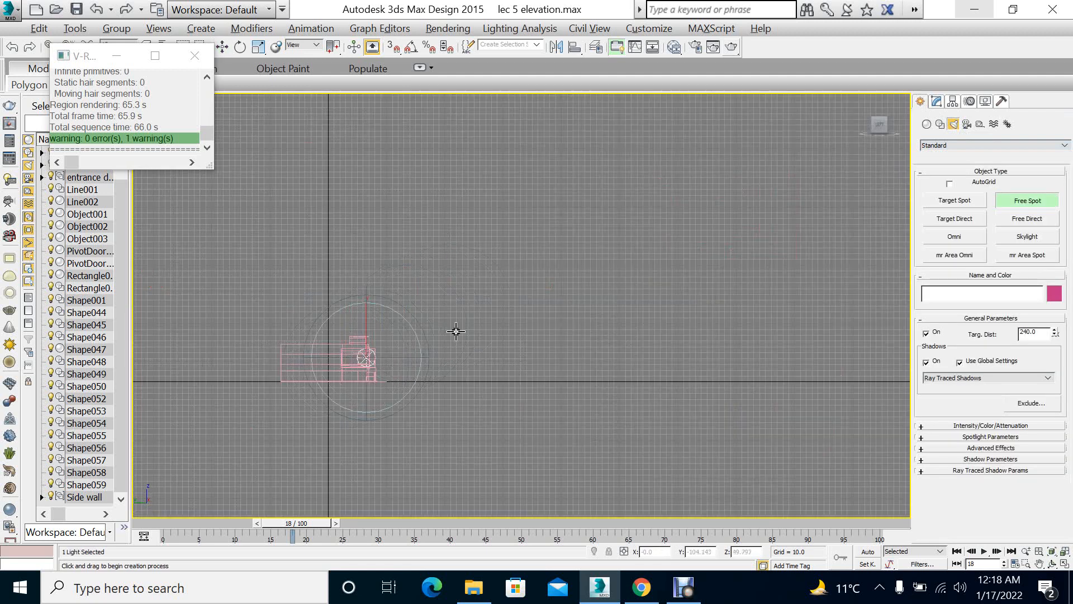
pyautogui.click(474, 325)
# Rotate the free spotlight to face the house, test-render the perspective view, and close the frame buffer
pyautogui.press('e')
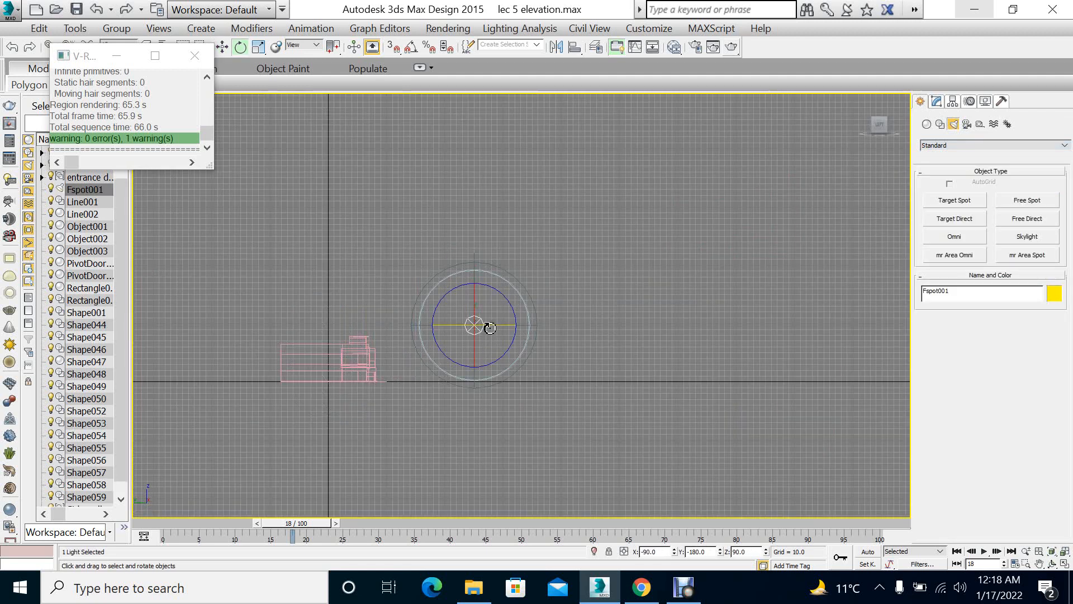
pyautogui.moveTo(479, 324); pyautogui.dragTo(590, 339)
pyautogui.moveTo(528, 309)
pyautogui.mouseDown()
pyautogui.moveTo(524, 268)
pyautogui.moveTo(534, 299)
pyautogui.mouseUp()
pyautogui.press('w')
pyautogui.hotkey('alt', 'w')
pyautogui.rightClick(725, 415)
pyautogui.hotkey('alt', 'w')
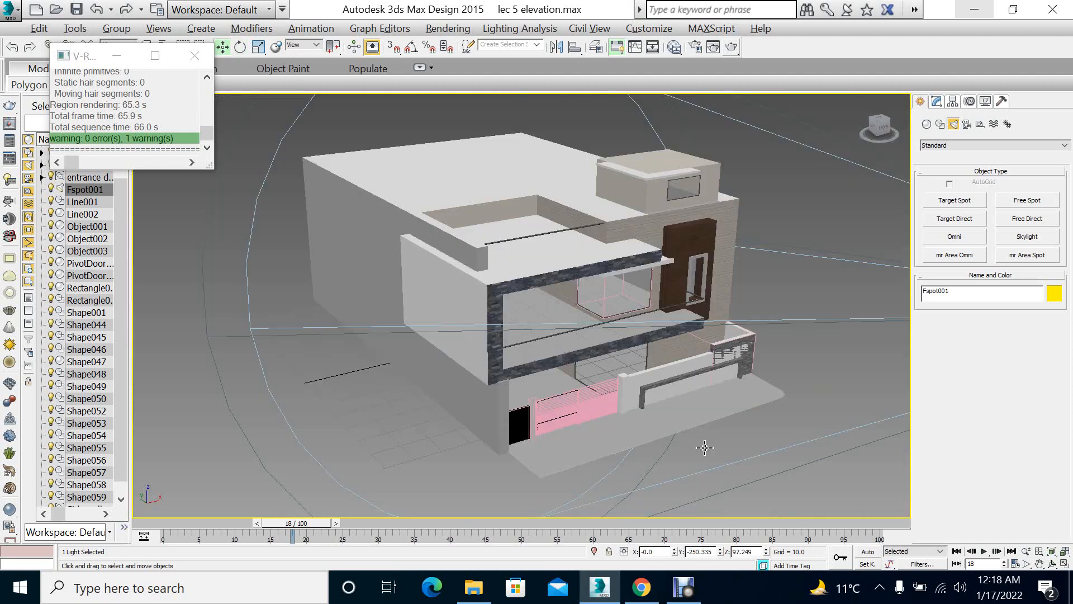
pyautogui.click(731, 47)
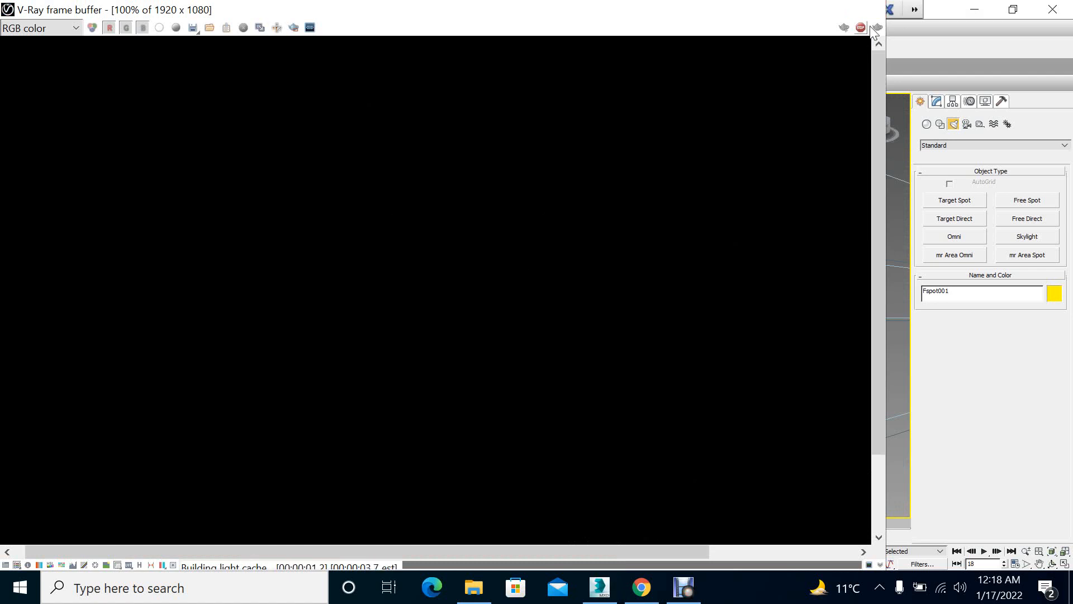
pyautogui.click(867, 10)
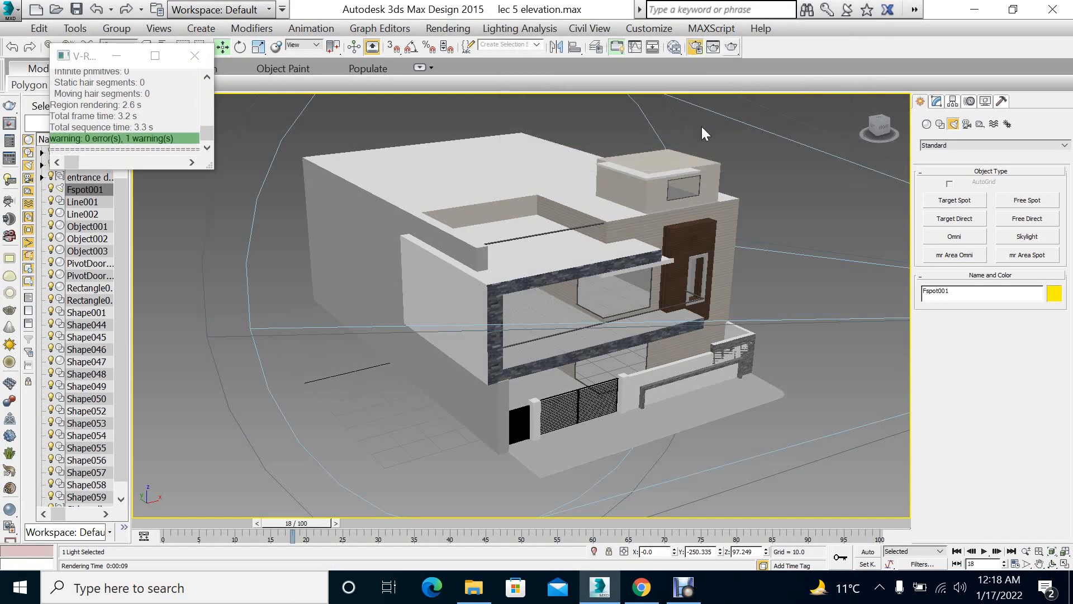
# Disable refractive GI caustics in the V-Ray global illumination render settings
pyautogui.click(189, 64)
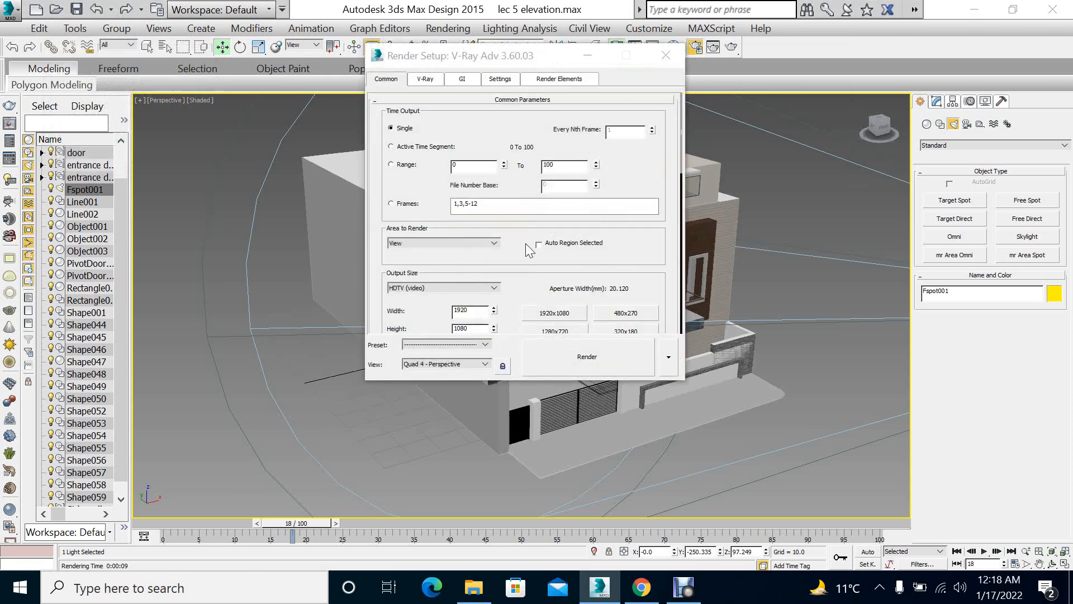
pyautogui.scroll(-3, 551, 256)
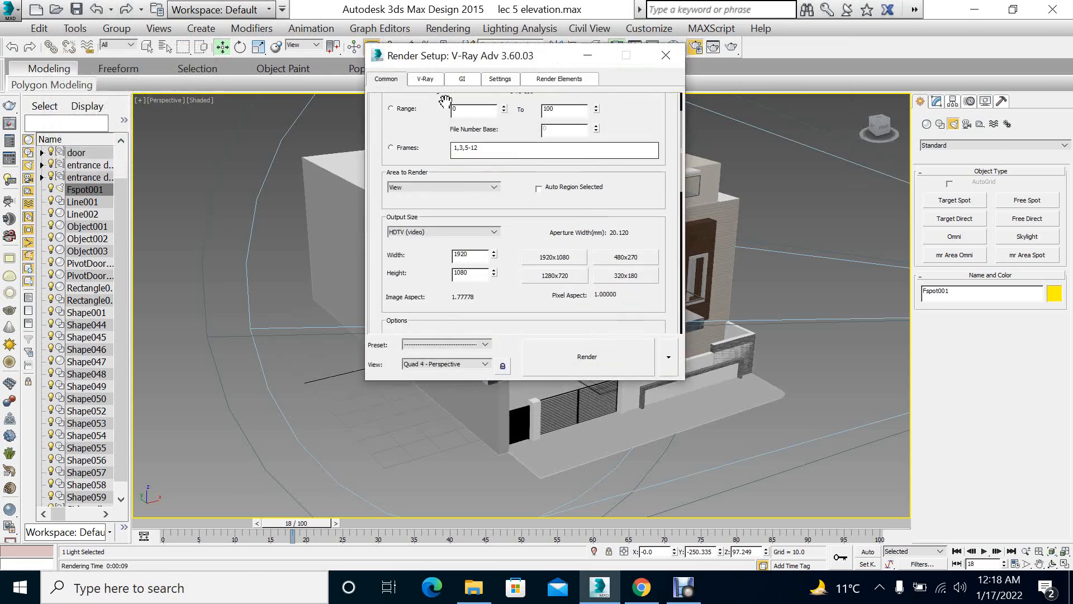
pyautogui.click(462, 80)
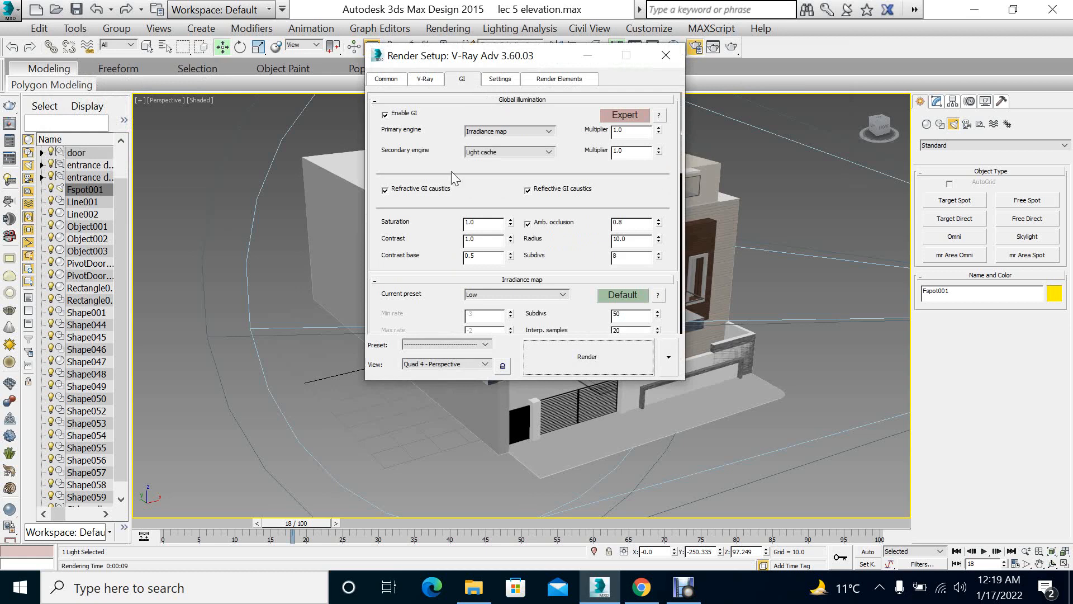
pyautogui.click(444, 191)
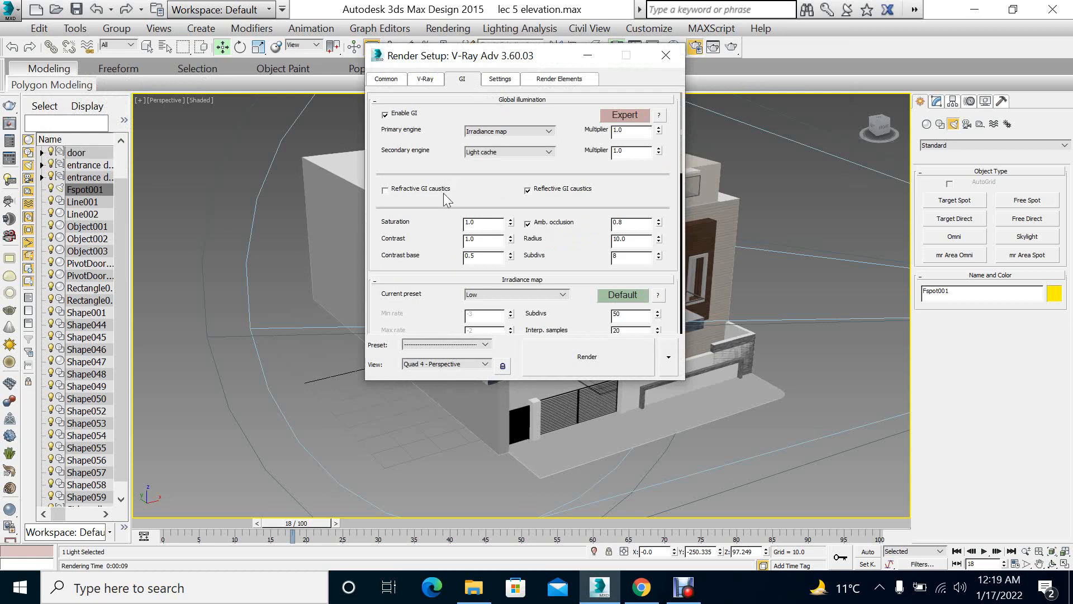
# Render the perspective view from the render setup, inspect the preview, cancel the render, and close the setup
pyautogui.click(637, 357)
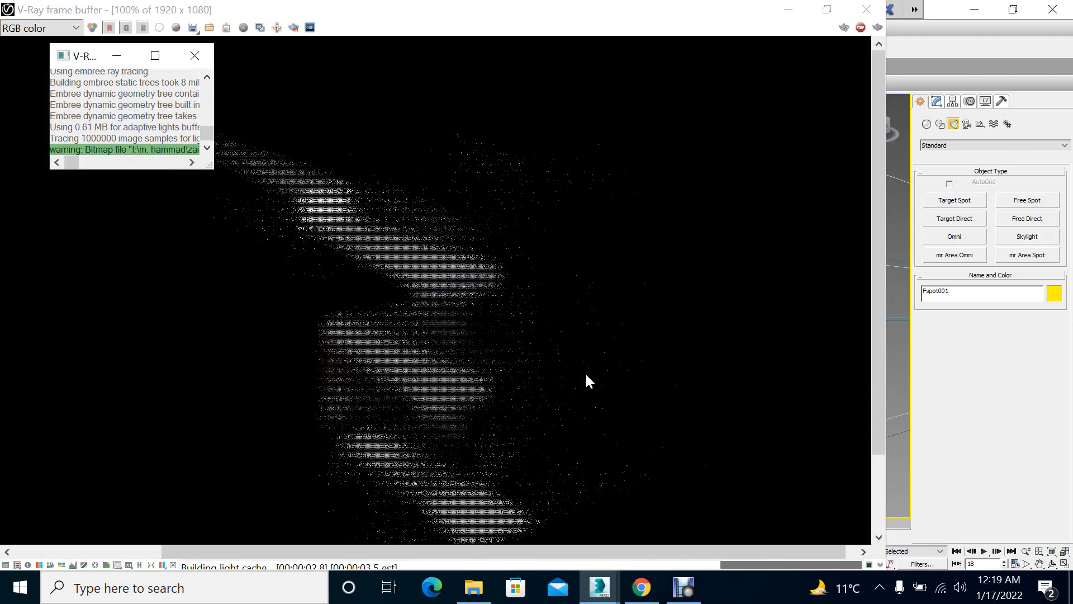
pyautogui.scroll(-2, 606, 354)
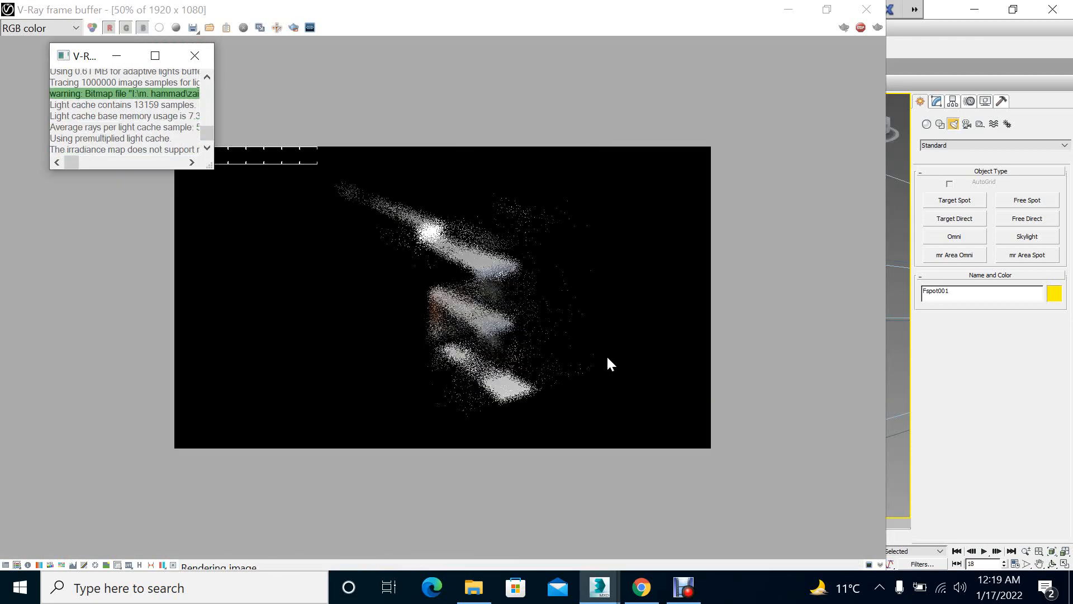
pyautogui.click(867, 9)
pyautogui.click(806, 83)
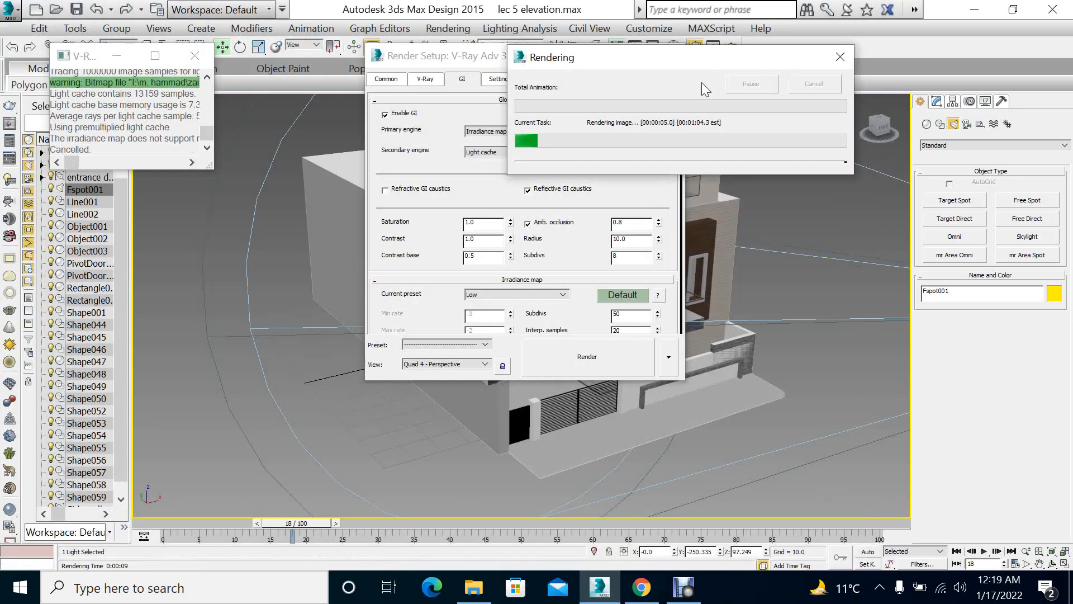
pyautogui.click(668, 56)
# Delete the free spotlight in the maximized left view
pyautogui.hotkey('alt', 'w')
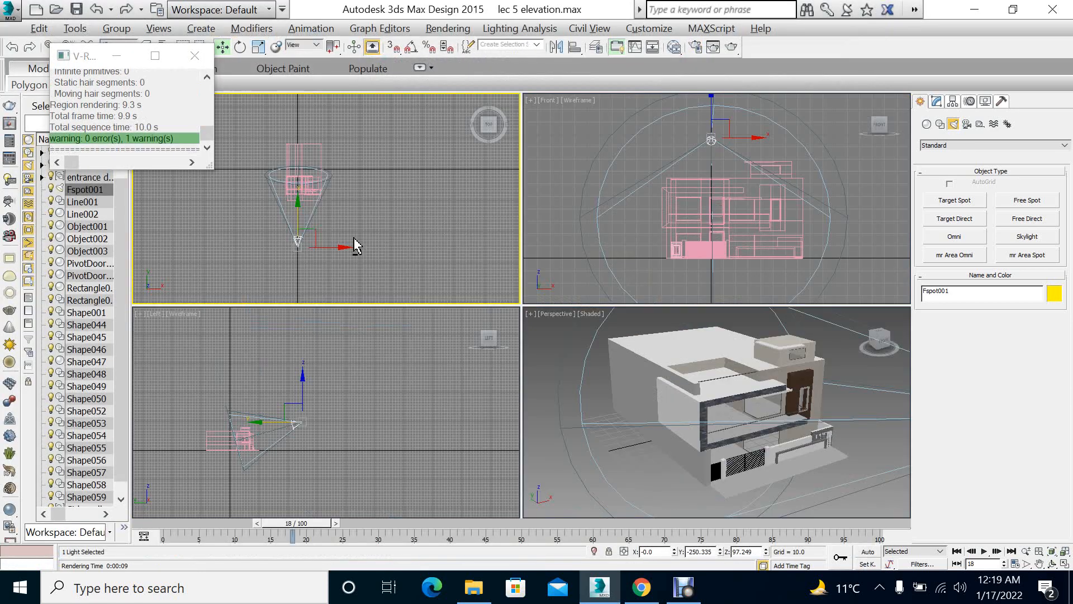
pyautogui.hotkey('alt', 'w')
pyautogui.hotkey('alt', 'w')
pyautogui.hotkey('alt', 'w')
pyautogui.press('Delete')
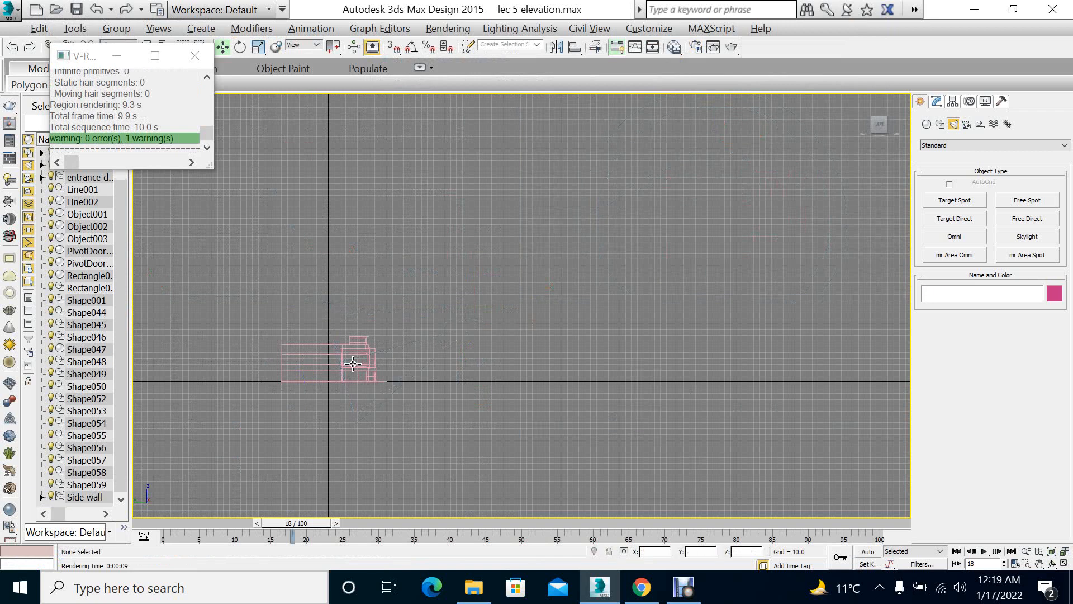
# Create a Target Direct light in the left view, placed high in front of the house and aimed down at it
pyautogui.click(955, 218)
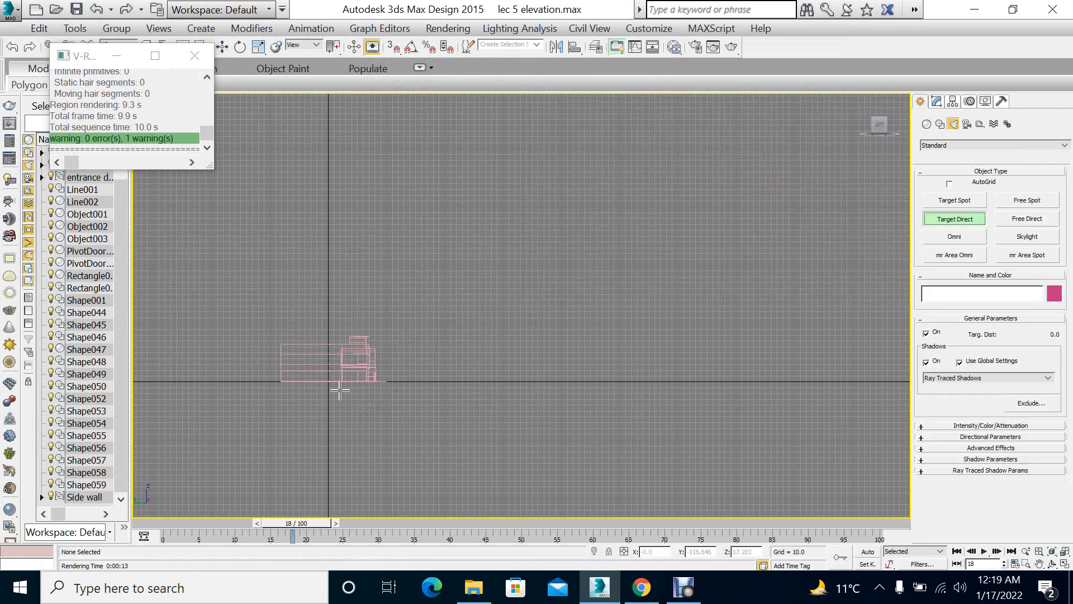
pyautogui.moveTo(587, 158); pyautogui.dragTo(560, 175)
pyautogui.moveTo(502, 217); pyautogui.dragTo(328, 372)
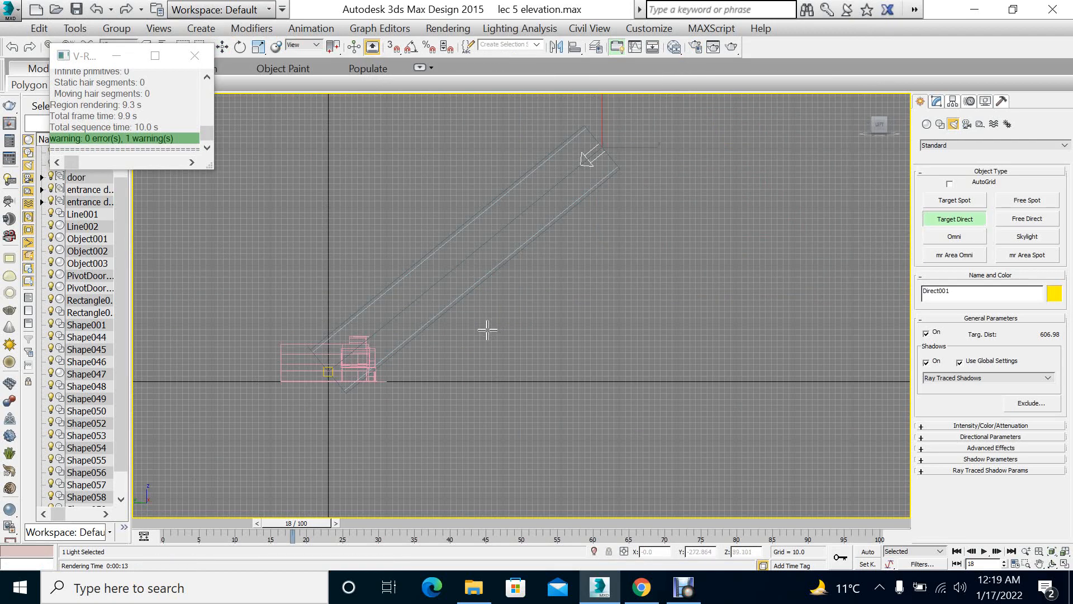
pyautogui.hotkey('alt', 'w')
pyautogui.rightClick(527, 438)
pyautogui.hotkey('alt', 'w')
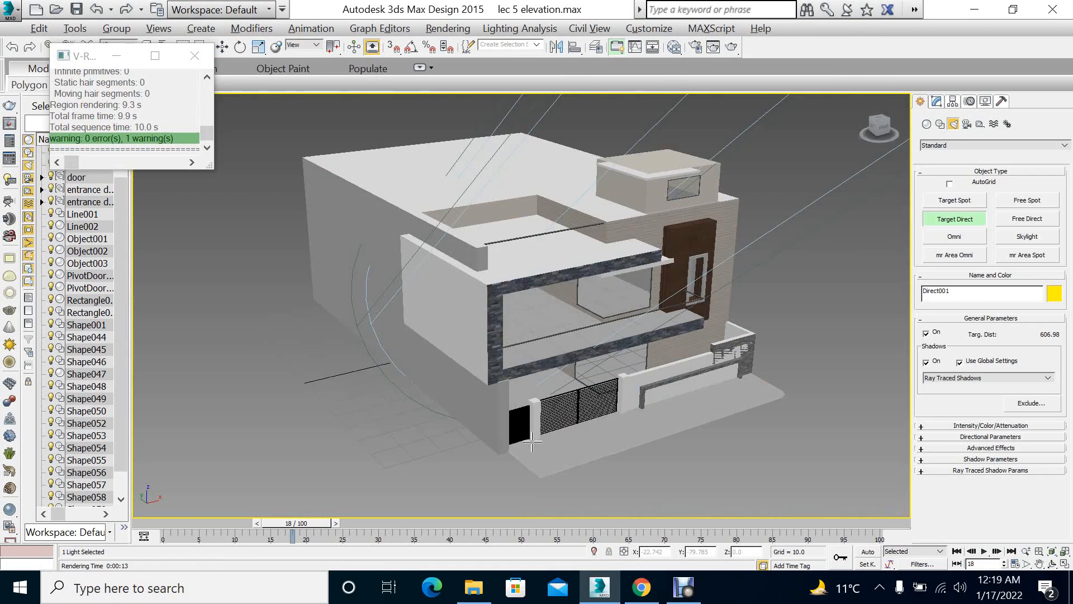
pyautogui.rightClick(493, 359)
# Move the direct light sideways along X in the top view, and return to the maximized perspective view
pyautogui.hotkey('alt', 'w')
pyautogui.rightClick(297, 229)
pyautogui.hotkey('alt', 'w')
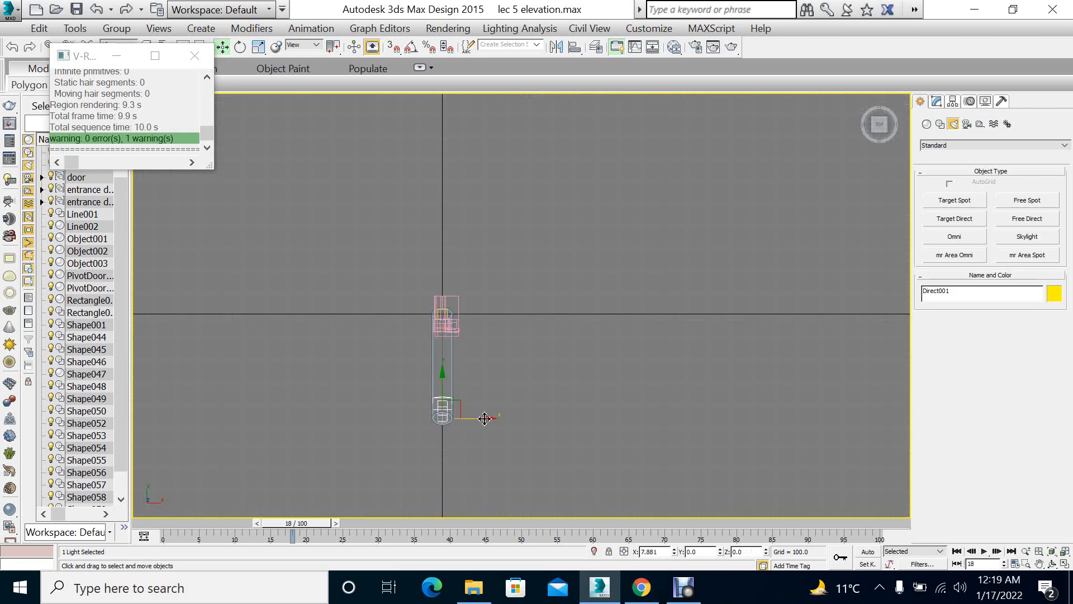
pyautogui.moveTo(491, 417); pyautogui.dragTo(553, 418)
pyautogui.hotkey('alt', 'w')
pyautogui.rightClick(686, 443)
pyautogui.hotkey('alt', 'w')
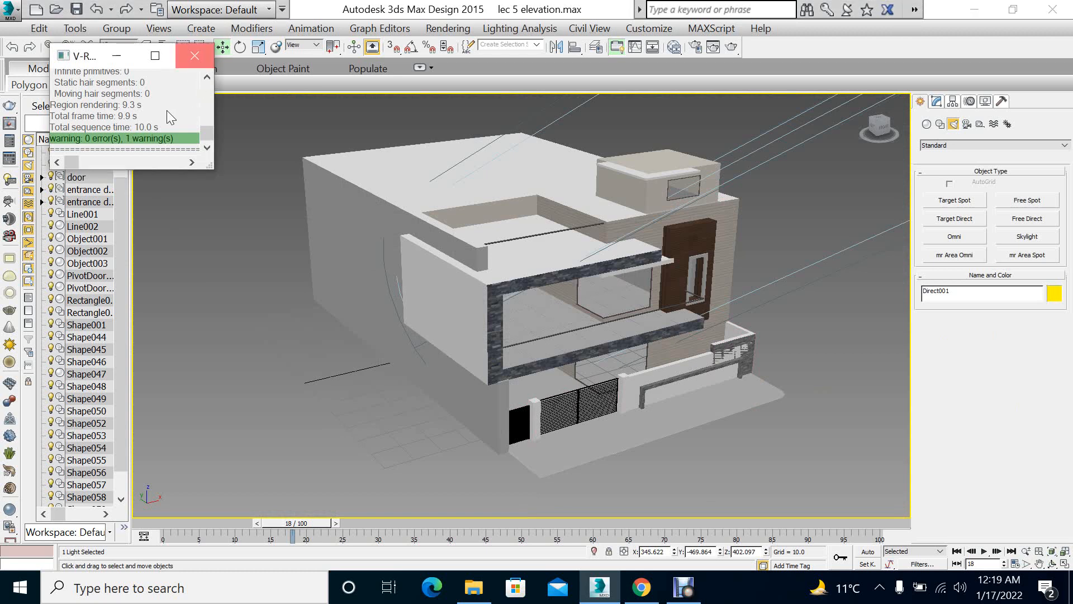
# Close the V-Ray messages window and switch the perspective viewport to the view from the direct light
pyautogui.click(194, 56)
pyautogui.click(154, 100)
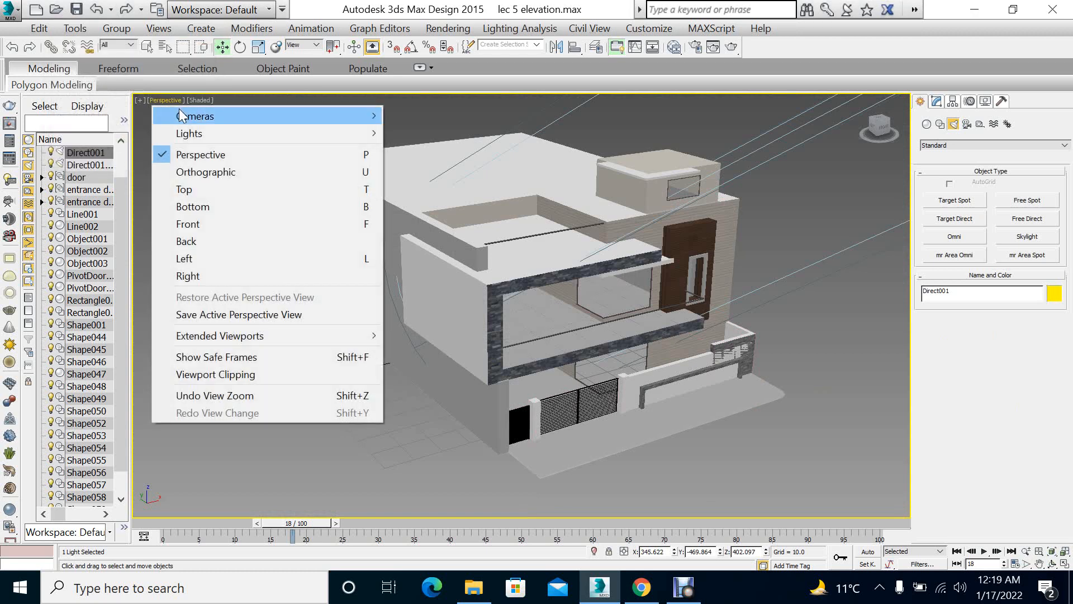
pyautogui.click(382, 30)
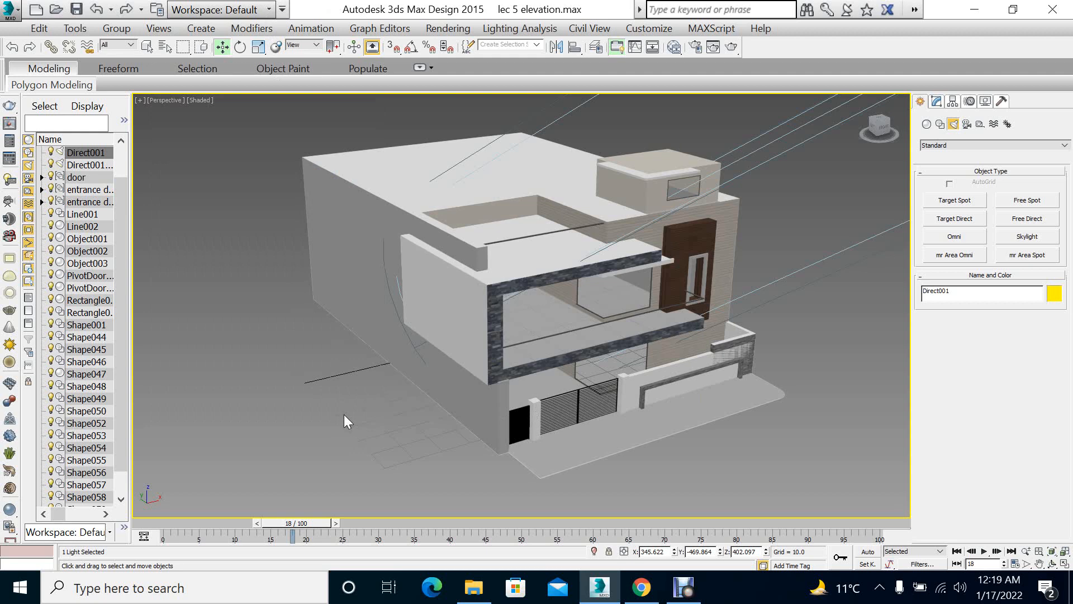
pyautogui.click(159, 100)
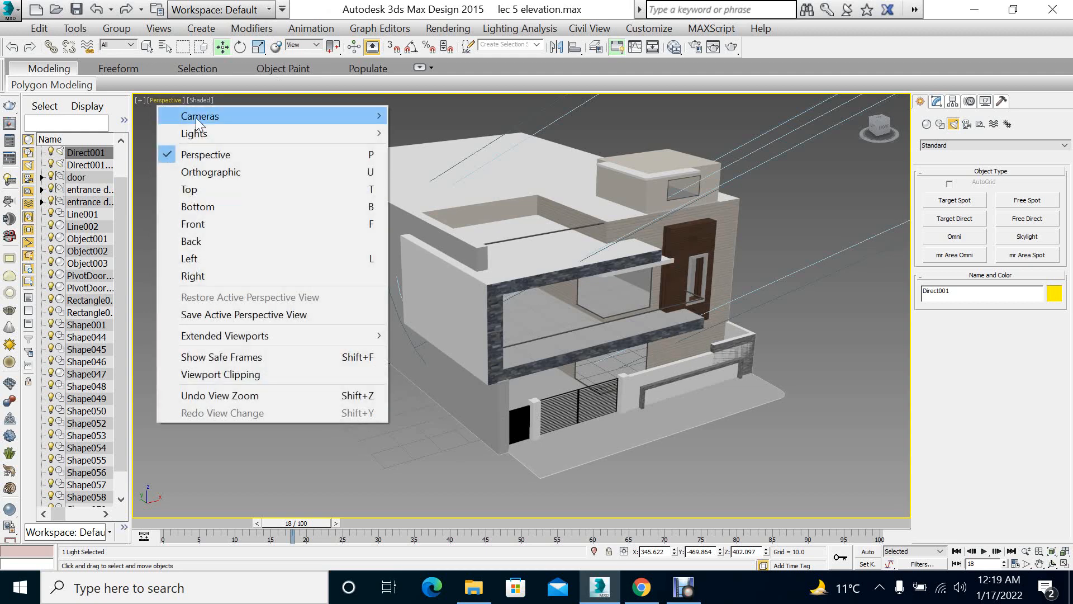
pyautogui.moveTo(350, 132)
pyautogui.click(434, 132)
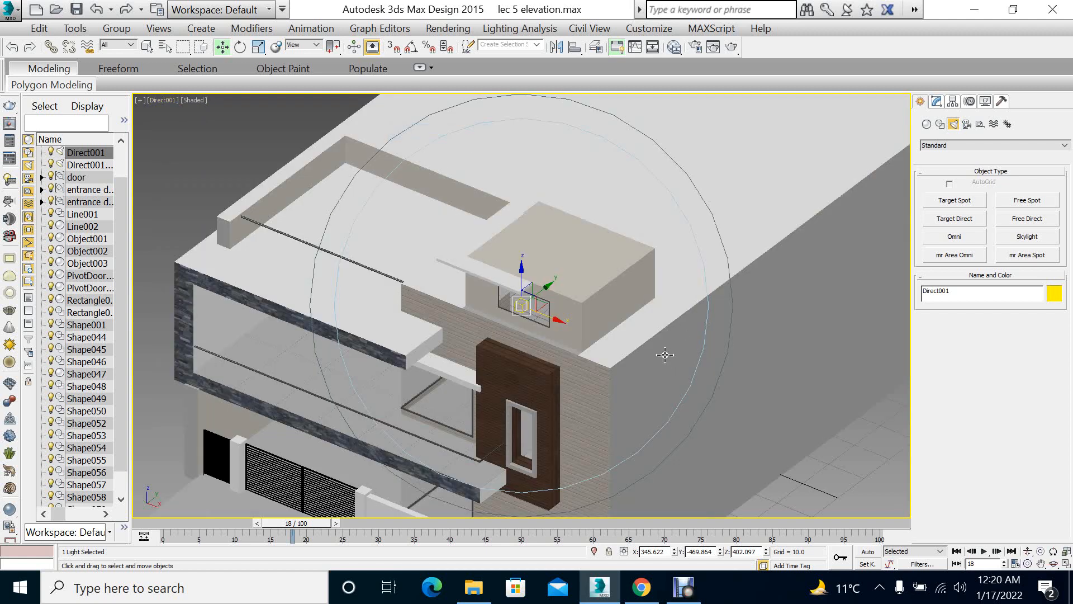
# Widen the direct light's hotspot to about 45.6 and its falloff to about 82.5 from the light's view
pyautogui.click(1041, 551)
pyautogui.moveTo(561, 286); pyautogui.dragTo(647, 311)
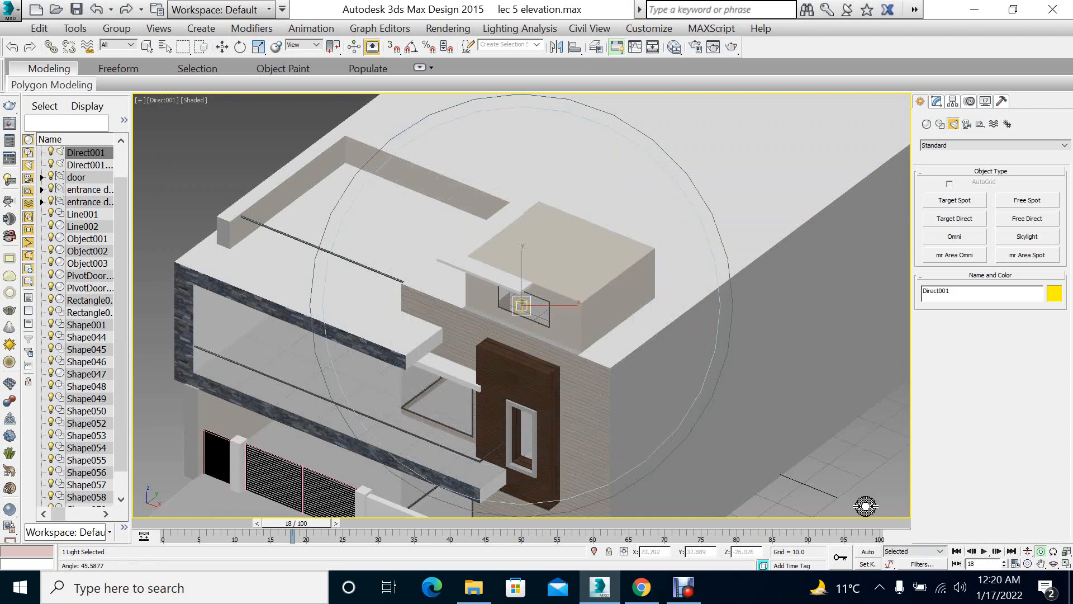
pyautogui.click(1028, 564)
pyautogui.moveTo(628, 362); pyautogui.dragTo(645, 380)
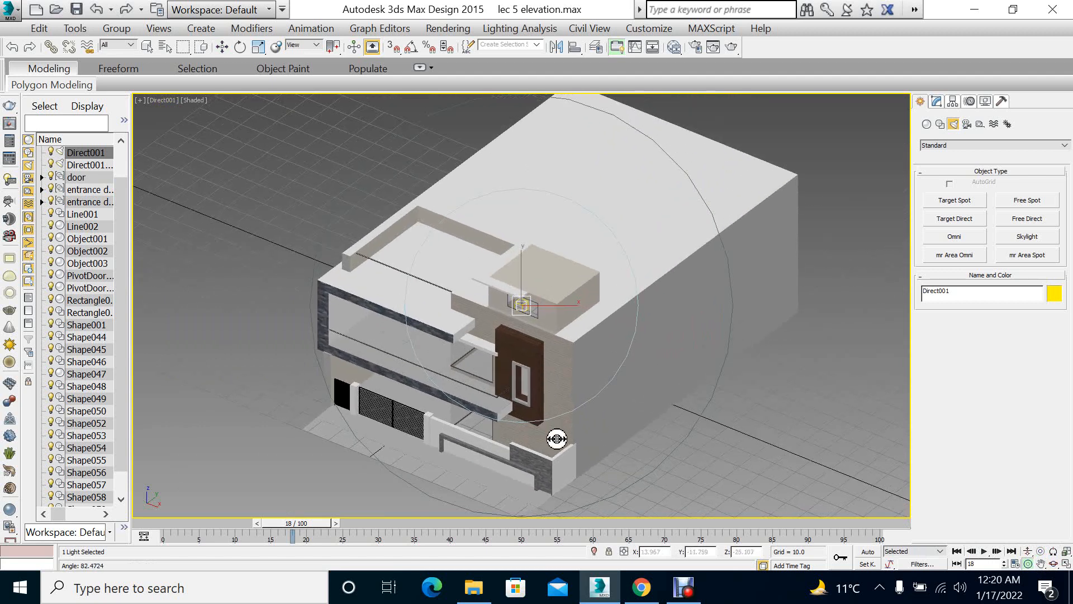
# Check the direct light's beam over the house in the maximized left view, and return to the light's view
pyautogui.hotkey('alt', 'w')
pyautogui.rightClick(309, 457)
pyautogui.hotkey('alt', 'w')
pyautogui.press('w')
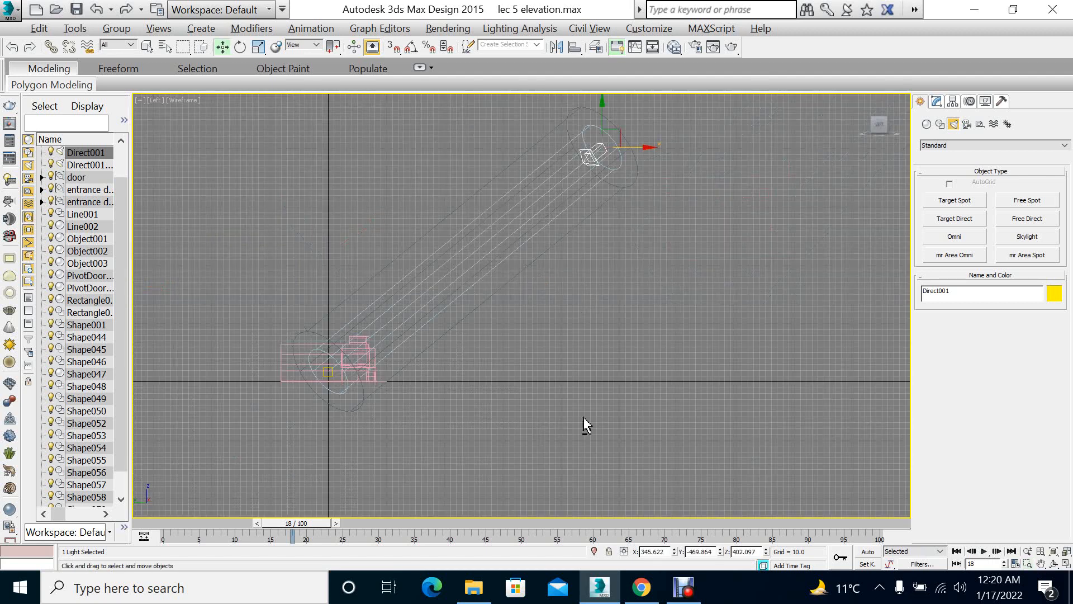
pyautogui.hotkey('alt', 'w')
pyautogui.rightClick(595, 442)
pyautogui.hotkey('alt', 'w')
pyautogui.hotkey('alt', 'w')
pyautogui.hotkey('alt', 'w')
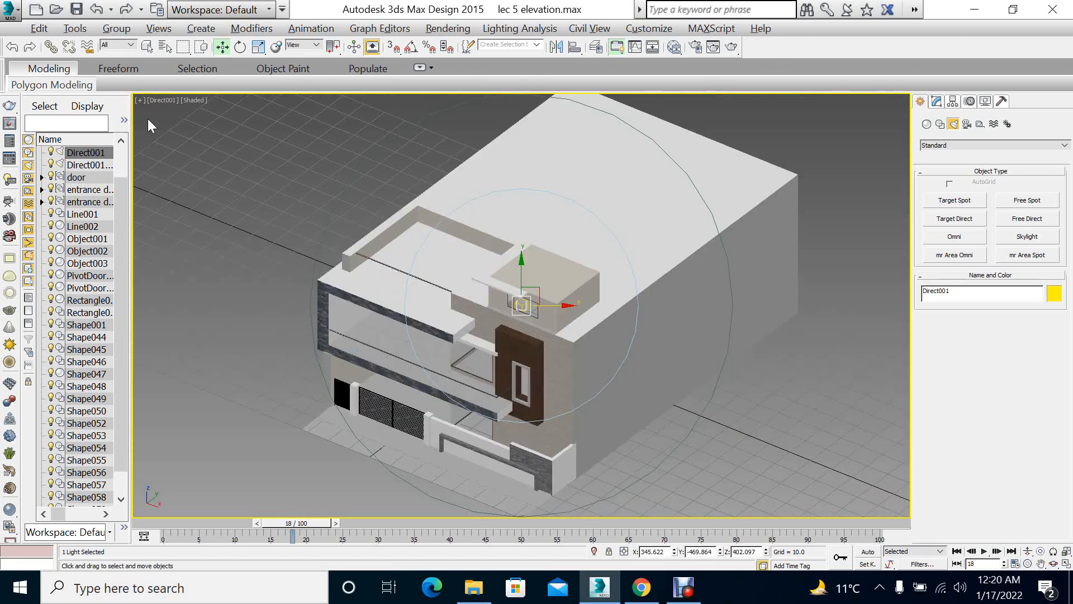
# Switch the viewport from the light's view to perspective and render the front of the house
pyautogui.click(161, 99)
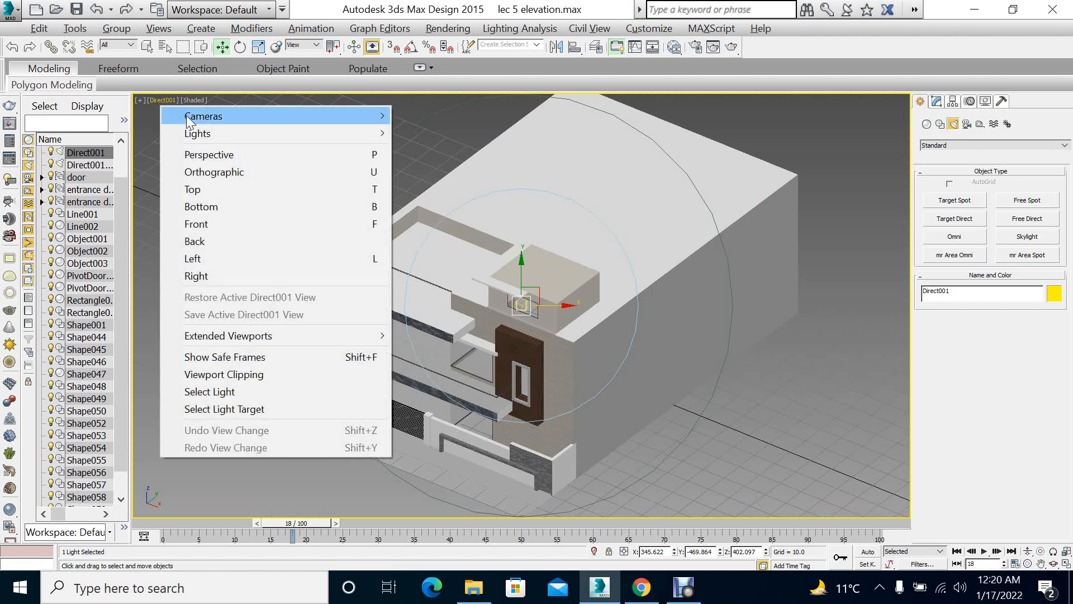
pyautogui.click(263, 152)
pyautogui.click(1053, 564)
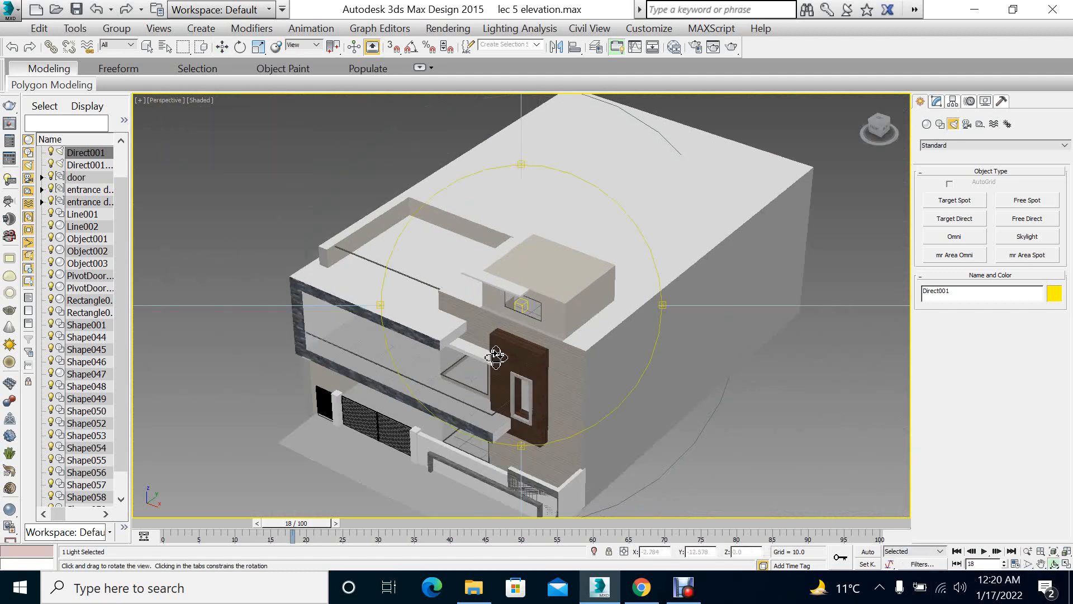
pyautogui.moveTo(491, 355); pyautogui.dragTo(459, 390)
pyautogui.scroll(1, 459, 389)
pyautogui.moveTo(457, 391); pyautogui.dragTo(550, 339, button='middle')
pyautogui.scroll(2, 550, 339)
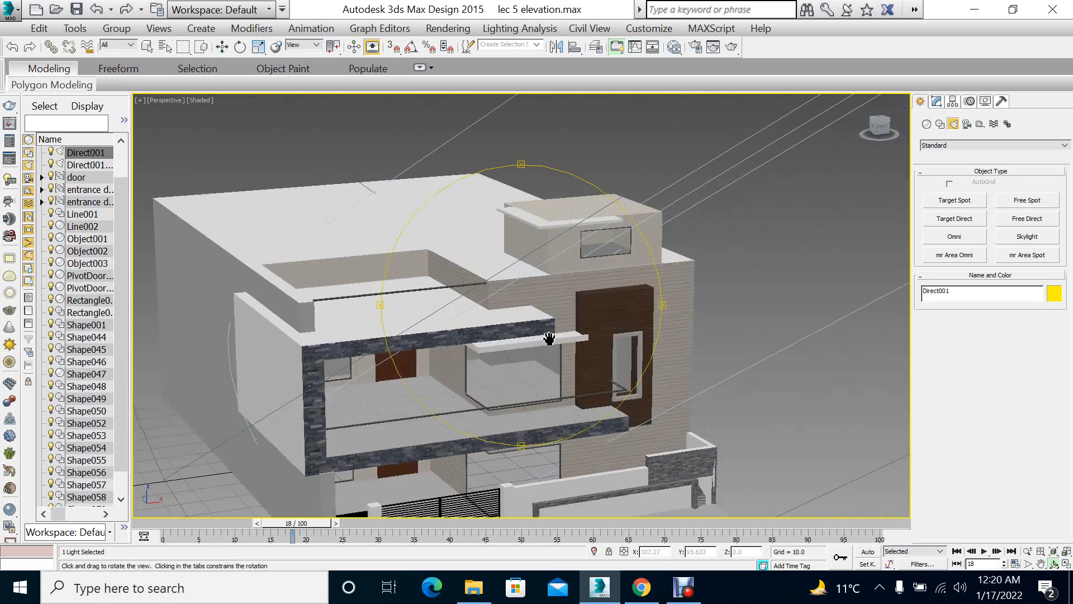
pyautogui.scroll(-1, 550, 339)
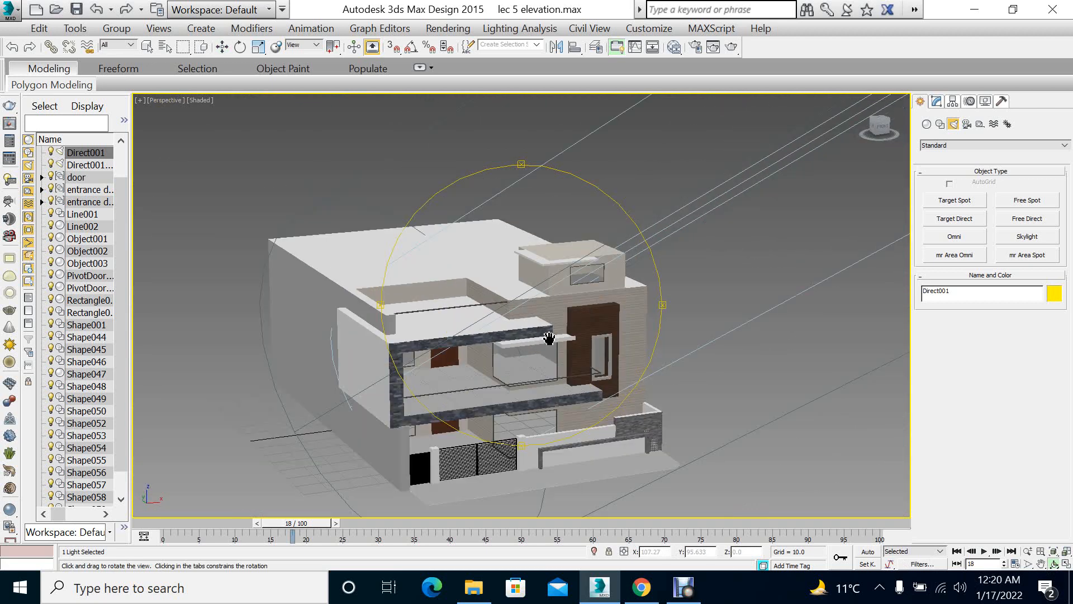
pyautogui.click(735, 50)
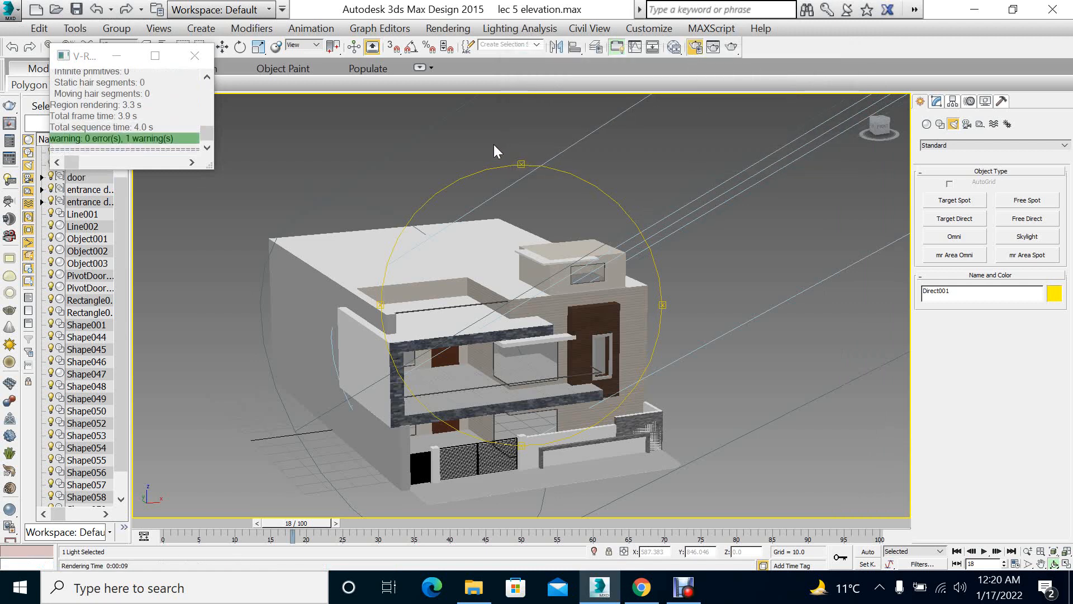
# Open the common render setup parameters and expand the Assign Renderer settings
pyautogui.press('F10')
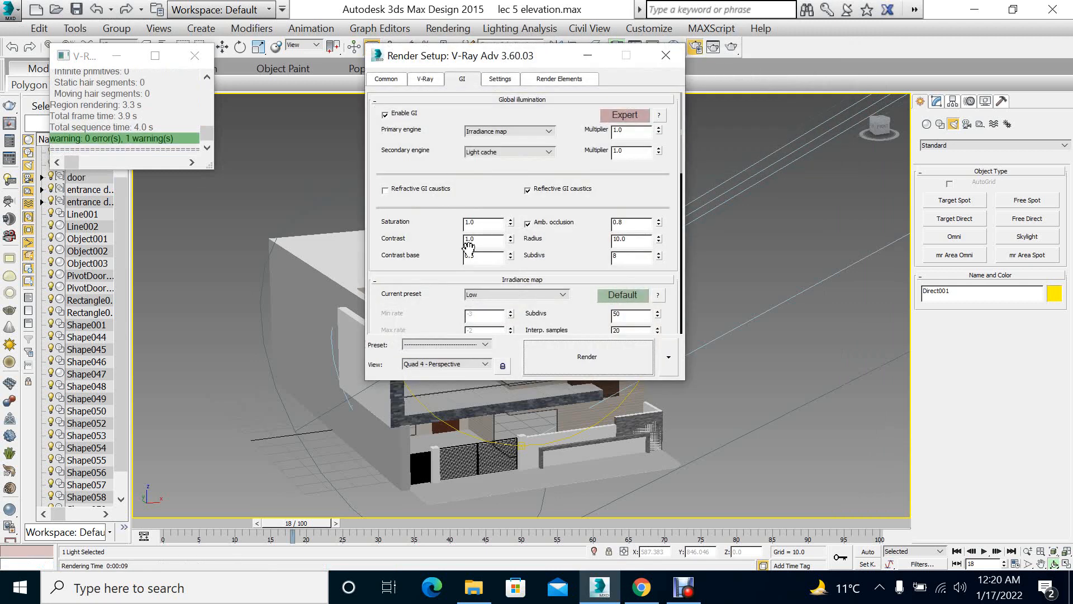
pyautogui.click(403, 79)
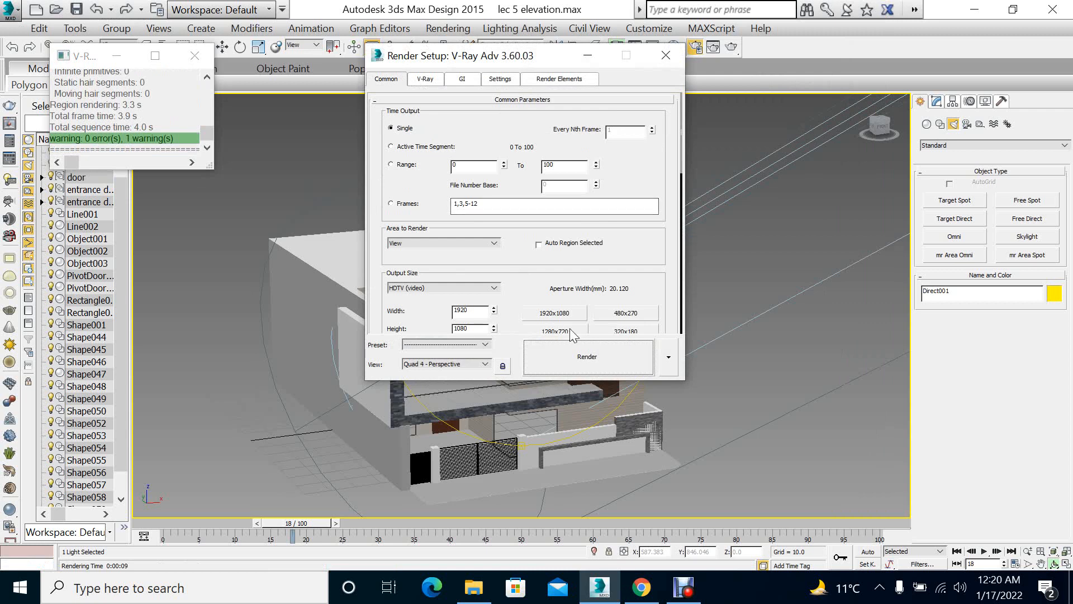
pyautogui.moveTo(553, 284); pyautogui.dragTo(574, 98)
pyautogui.scroll(-5, 570, 120)
pyautogui.scroll(-5, 578, 228)
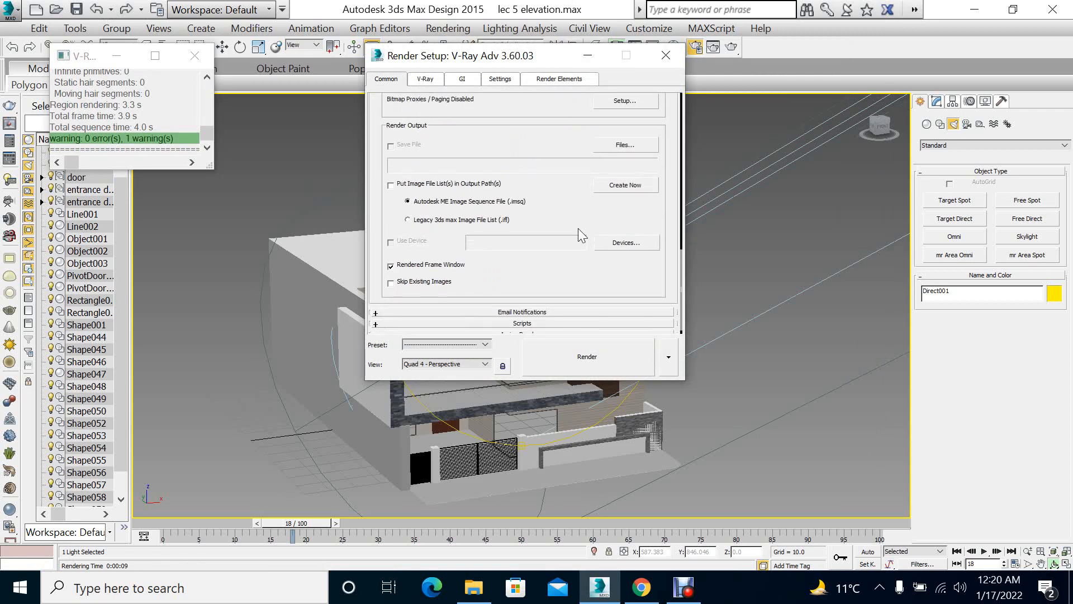
pyautogui.scroll(-1, 551, 264)
pyautogui.click(561, 317)
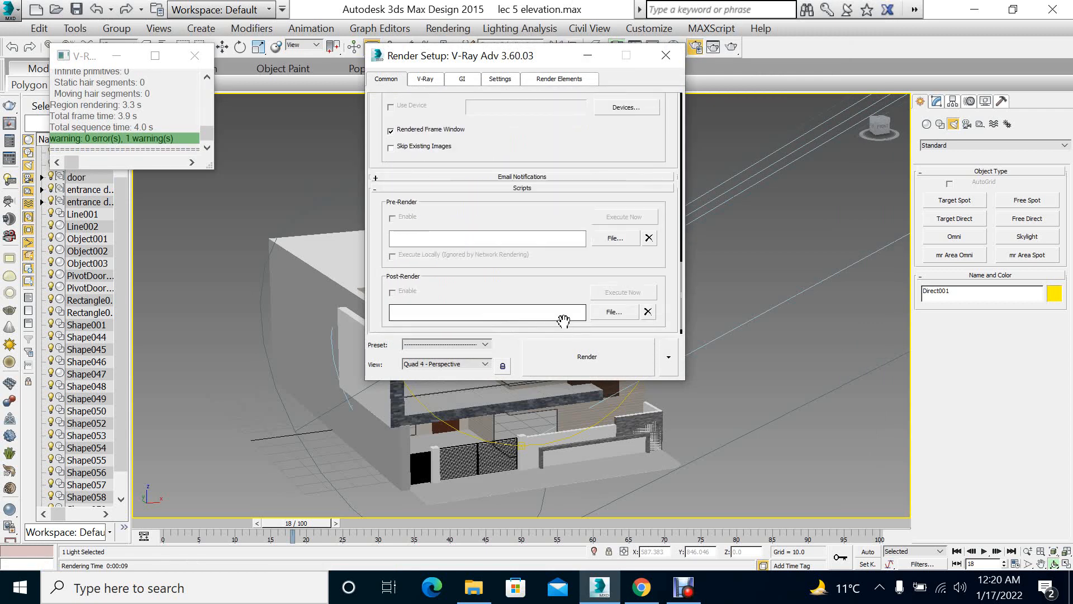
pyautogui.scroll(-2, 564, 319)
pyautogui.click(565, 325)
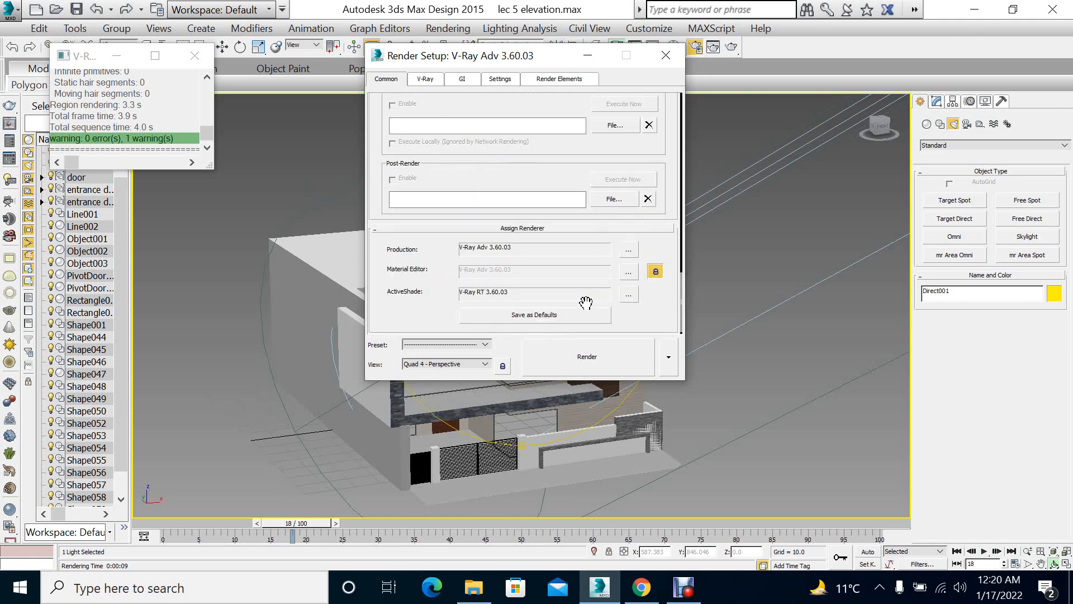
# Try assigning the Default Scanline Renderer to both ActiveShade and production rendering
pyautogui.click(629, 296)
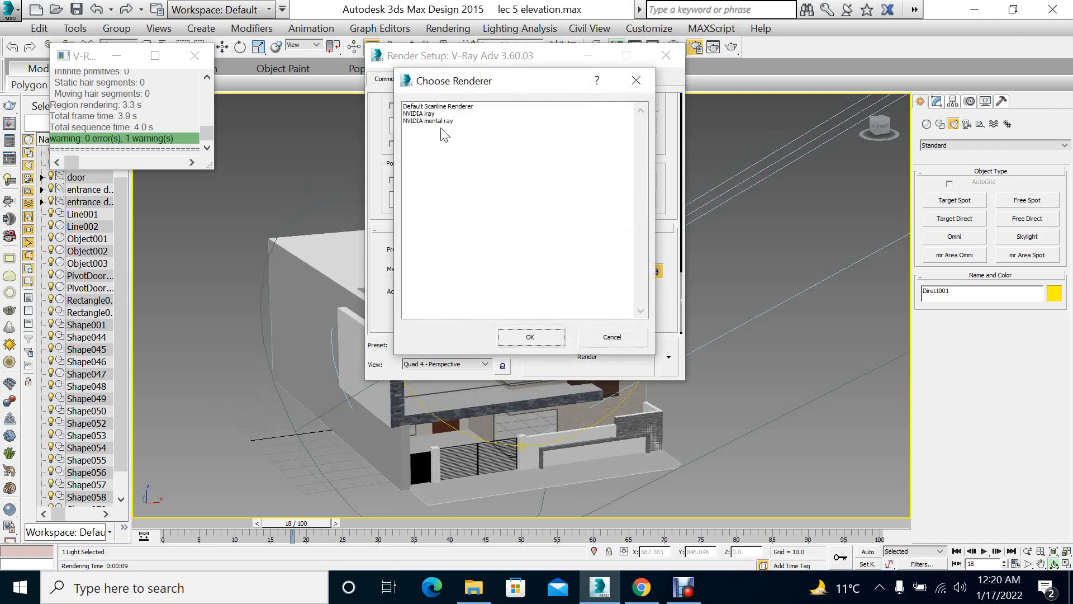
pyautogui.click(464, 107)
pyautogui.doubleClick(461, 106)
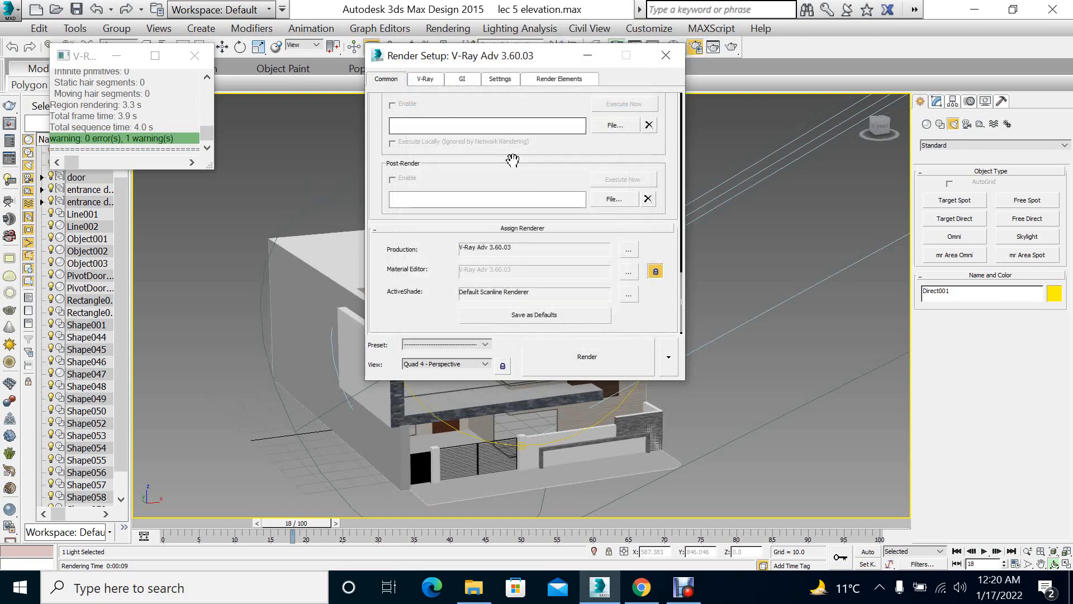
pyautogui.click(628, 249)
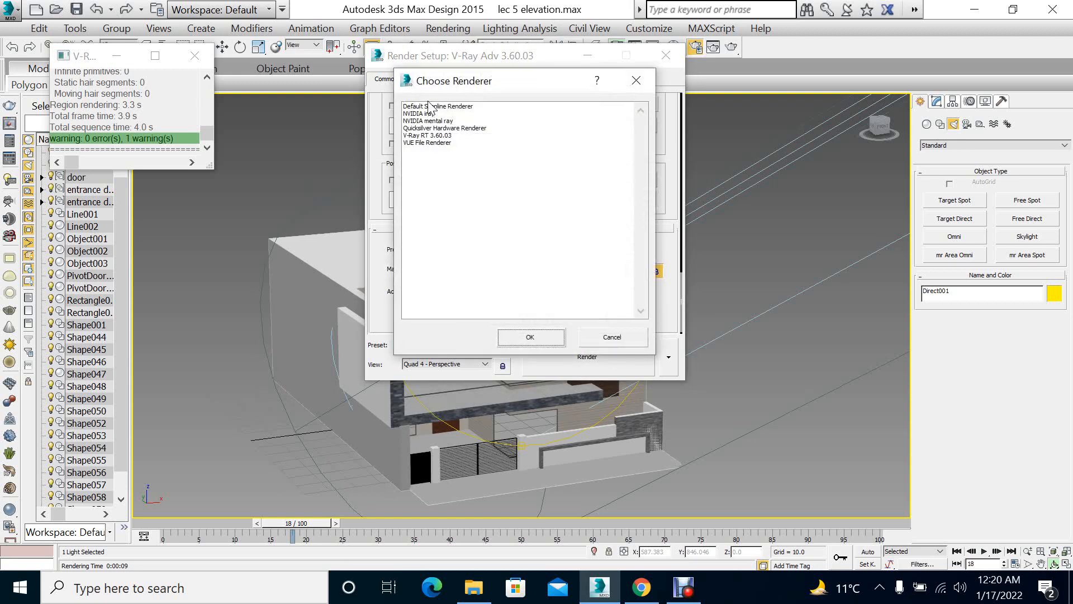
pyautogui.doubleClick(429, 106)
# Assign V-Ray Adv 3.60.03 to production and V-Ray RT 3.60.03 to ActiveShade, and save them as defaults
pyautogui.click(629, 249)
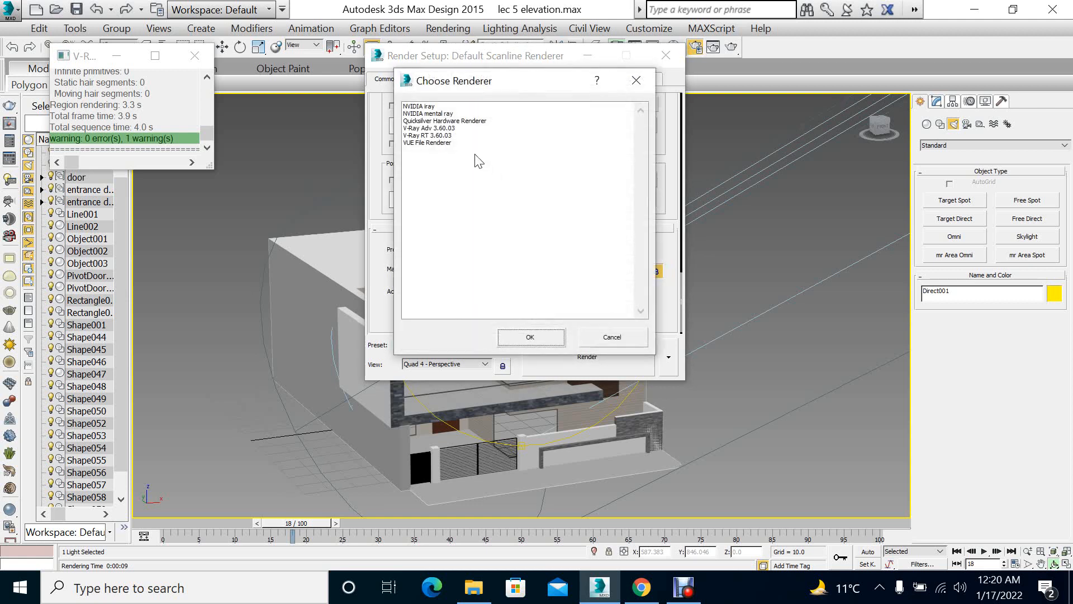
pyautogui.doubleClick(431, 128)
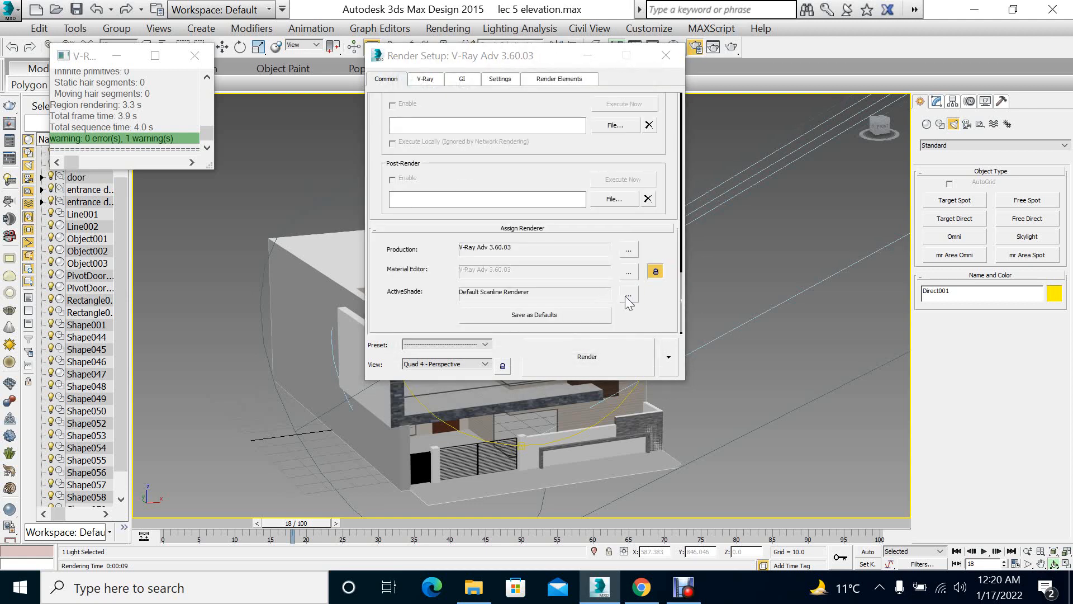
pyautogui.click(627, 293)
pyautogui.doubleClick(428, 121)
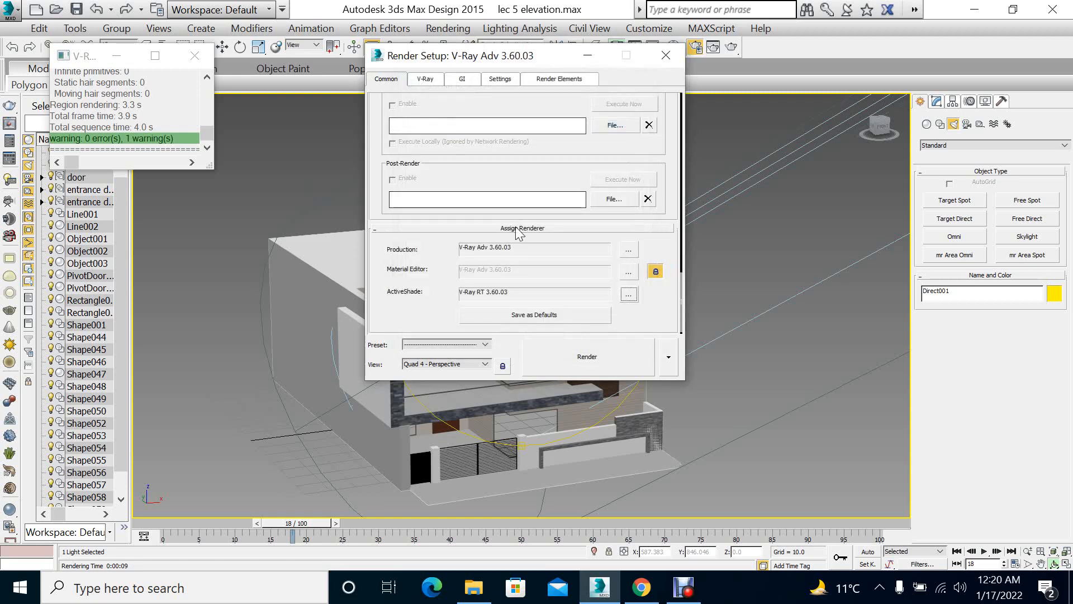
pyautogui.click(539, 317)
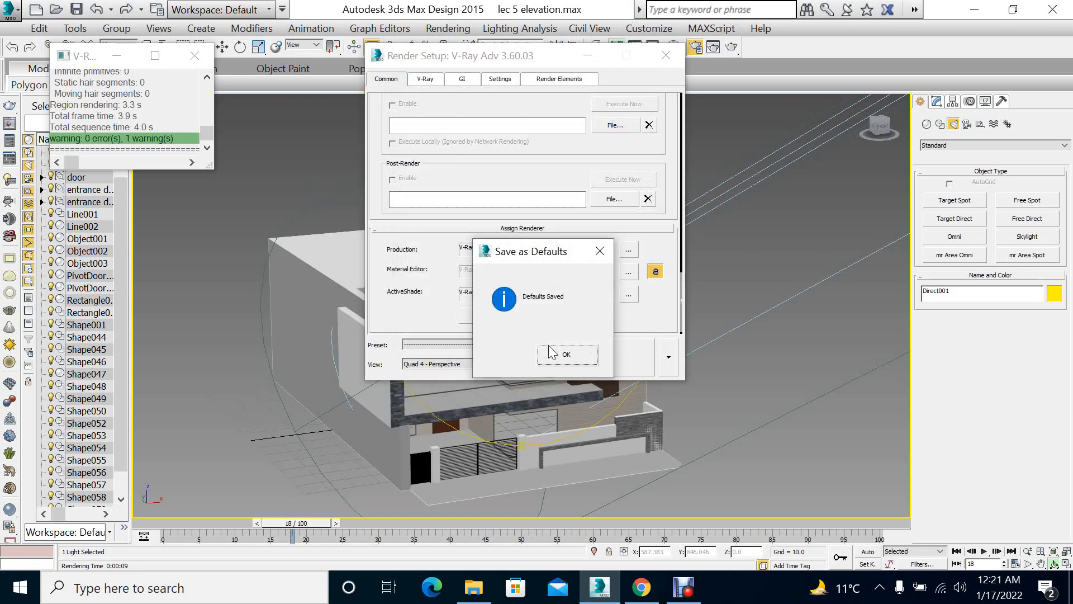
pyautogui.click(565, 353)
# Render the perspective view and examine the direct light's coverage and shadows in the enlarged V-Ray frame buffer
pyautogui.click(571, 367)
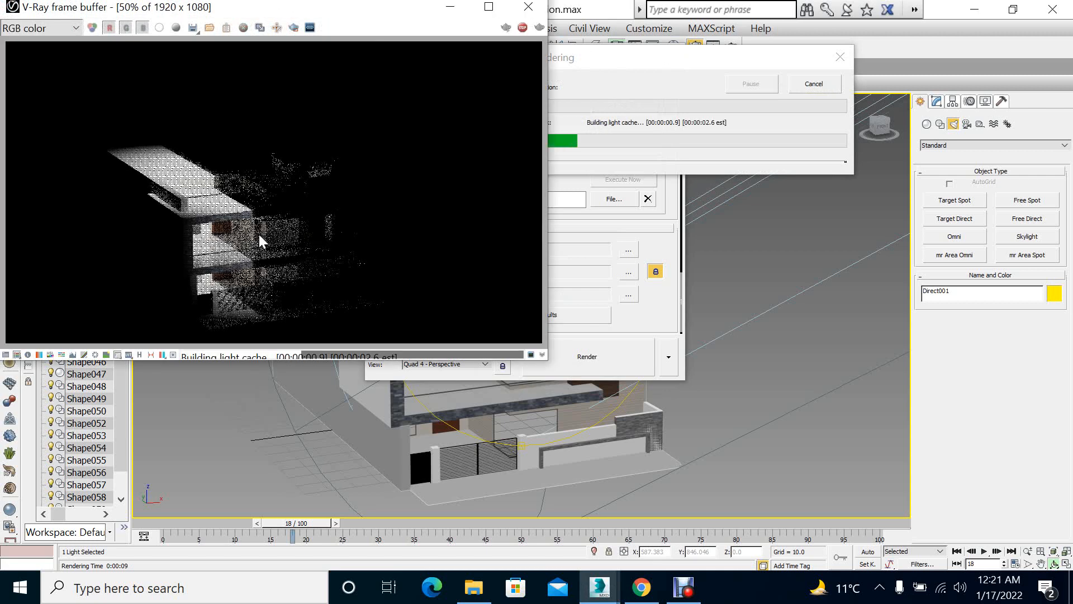
pyautogui.scroll(1, 200, 213)
pyautogui.moveTo(198, 256); pyautogui.dragTo(234, 217, button='middle')
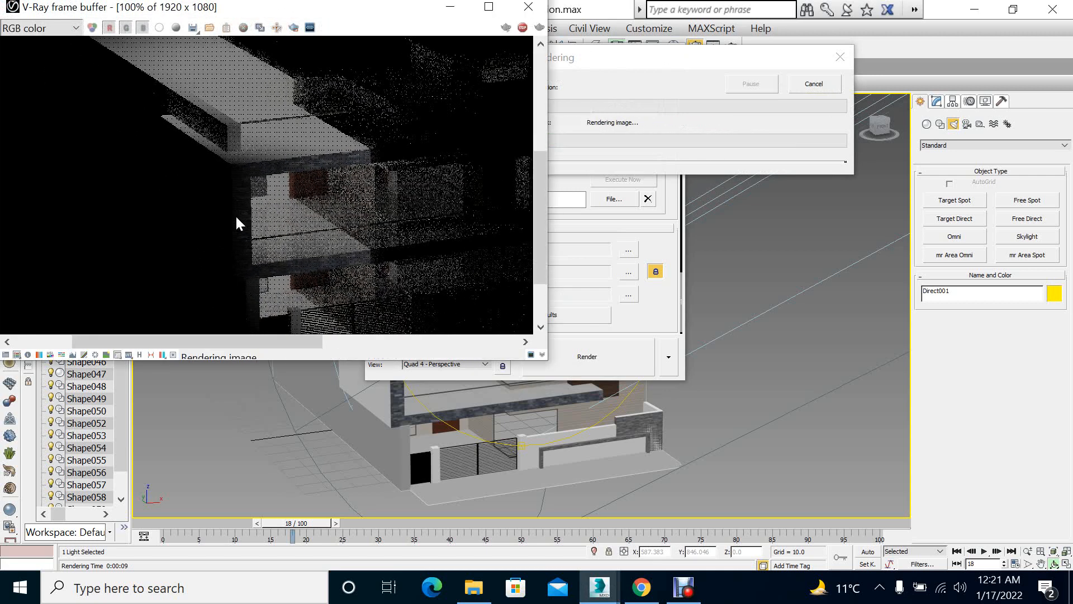
pyautogui.scroll(-1, 378, 158)
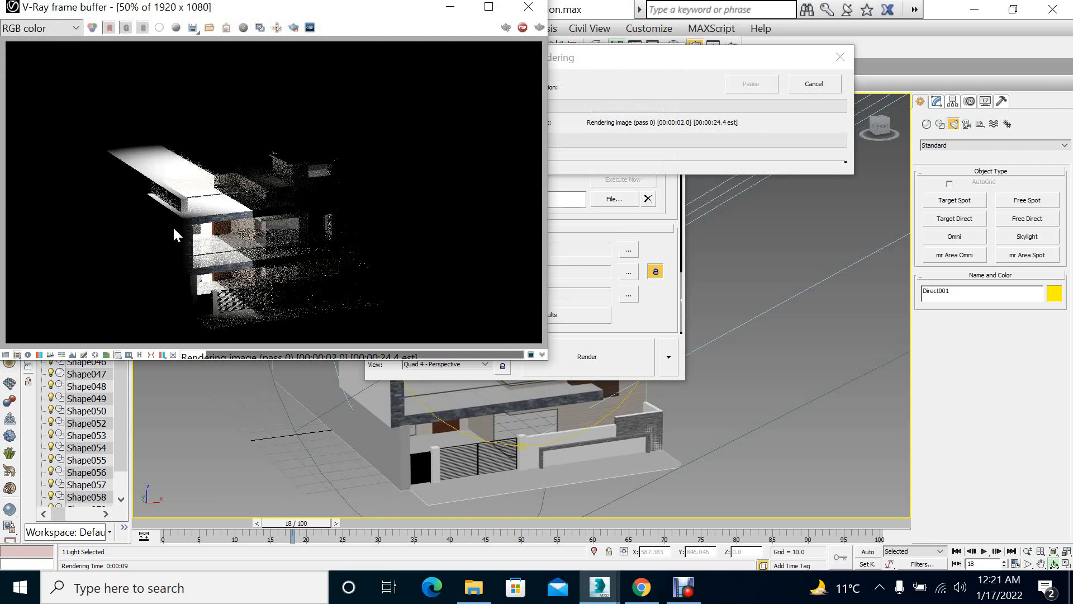
pyautogui.scroll(1, 155, 207)
pyautogui.scroll(-1, 155, 207)
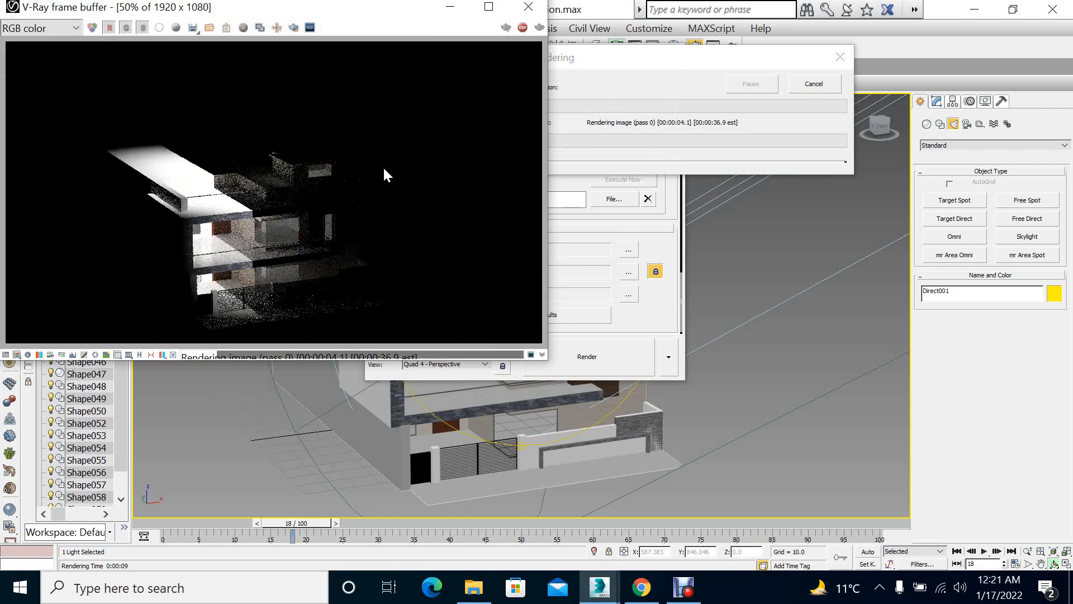
pyautogui.click(488, 6)
pyautogui.scroll(1, 482, 383)
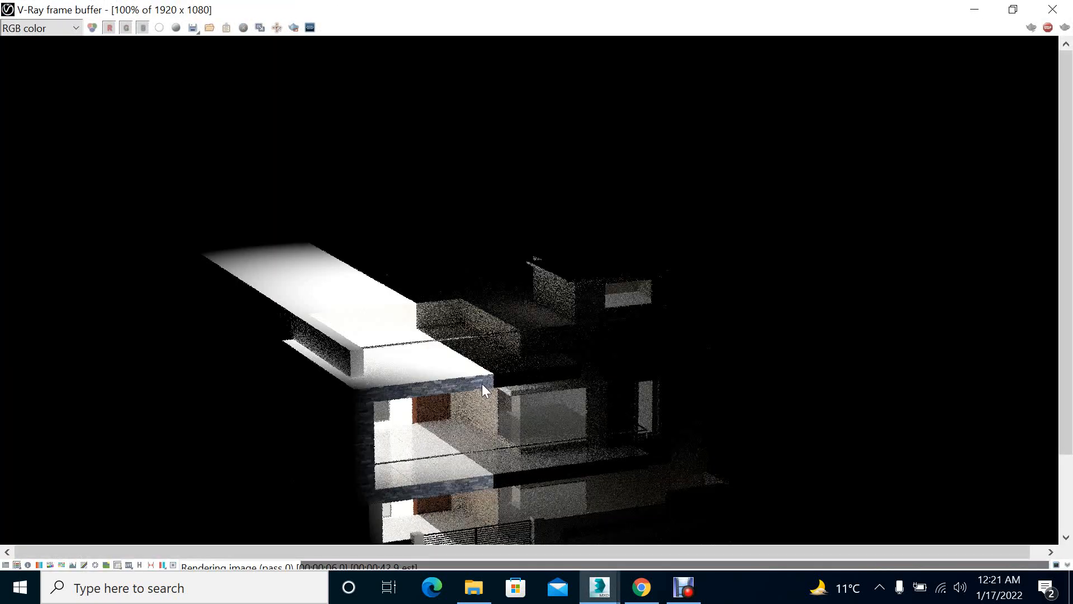
pyautogui.scroll(-1, 482, 384)
pyautogui.scroll(1, 411, 352)
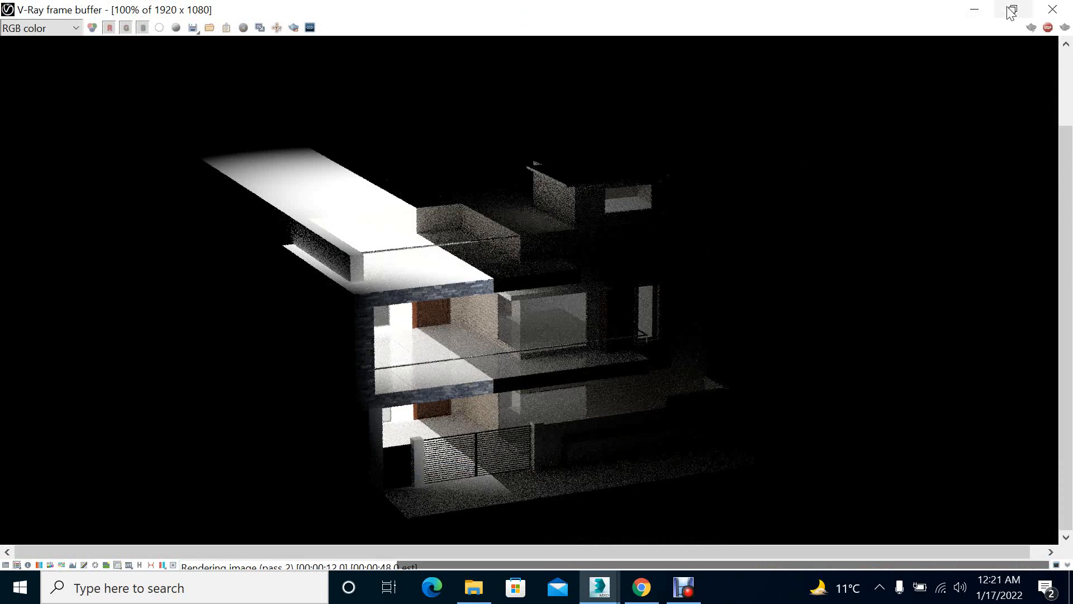
# Close the frame buffer, cancel the running render and close the render setup
pyautogui.click(1052, 10)
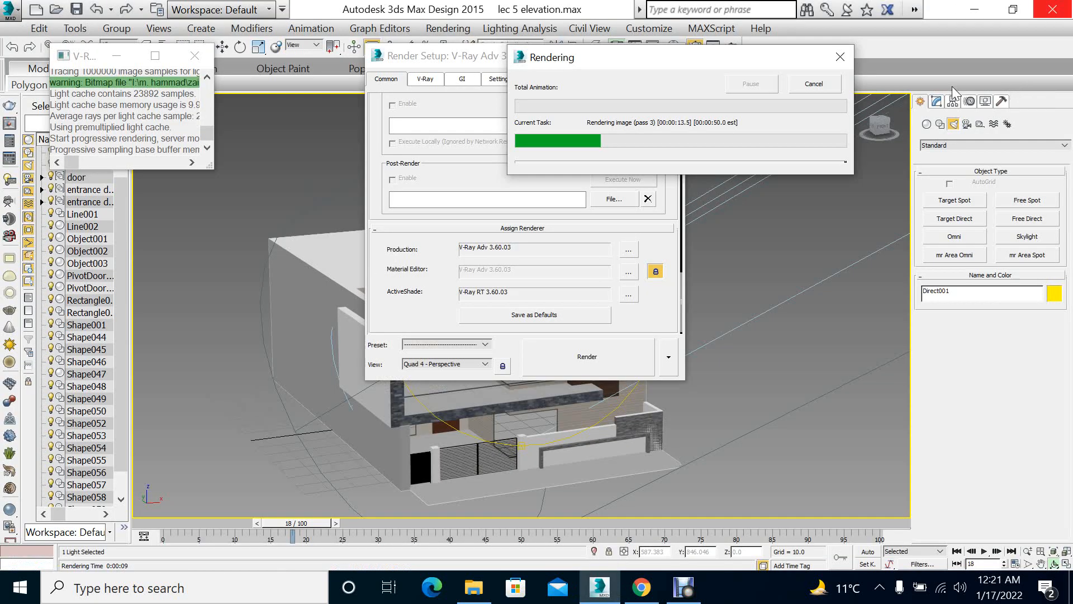
pyautogui.click(795, 86)
pyautogui.click(675, 54)
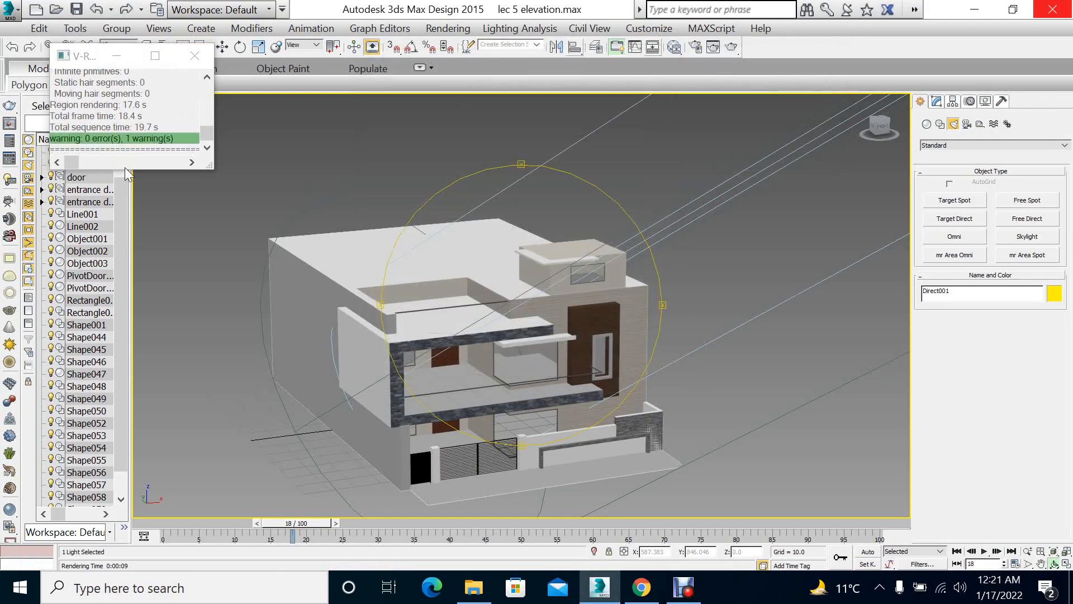
# Switch the perspective viewport to the Direct001 light's view and shift the light slightly relative to the house
pyautogui.click(156, 102)
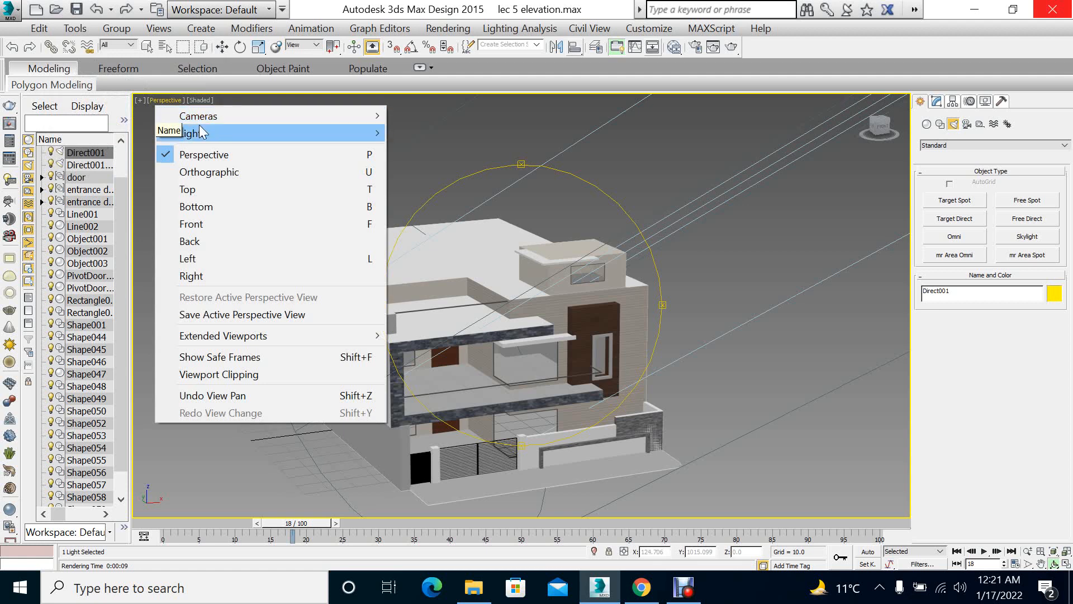
pyautogui.moveTo(201, 132)
pyautogui.click(439, 133)
pyautogui.moveTo(517, 313); pyautogui.dragTo(480, 294, button='middle')
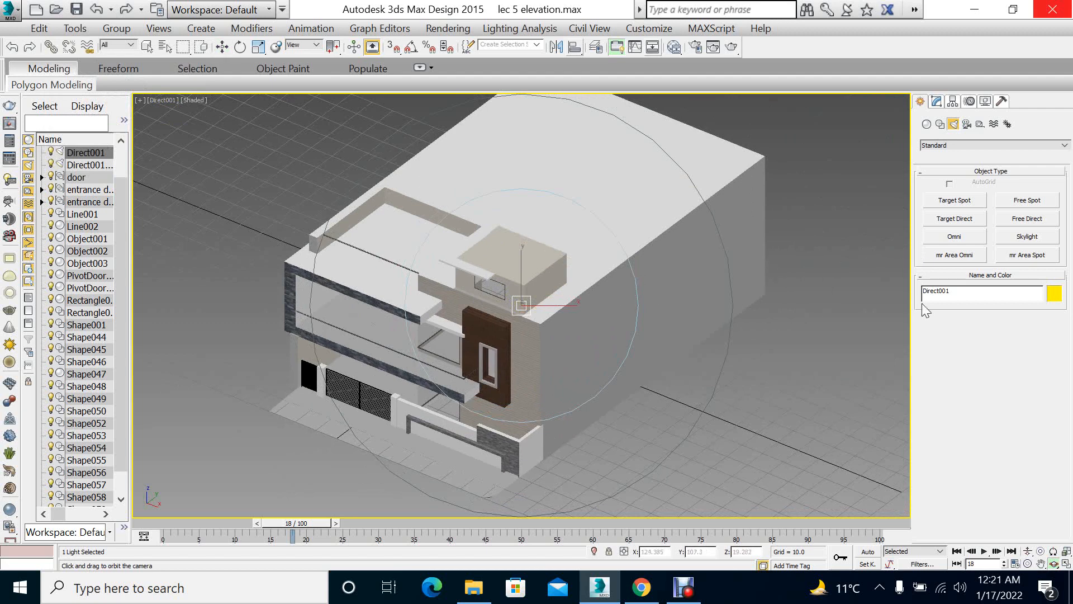
# Set the direct light's falloff to about 74.1 and its hotspot to about 71.4 in the light's view
pyautogui.click(1028, 564)
pyautogui.moveTo(520, 292)
pyautogui.mouseDown()
pyautogui.moveTo(542, 326)
pyautogui.moveTo(531, 289)
pyautogui.mouseUp()
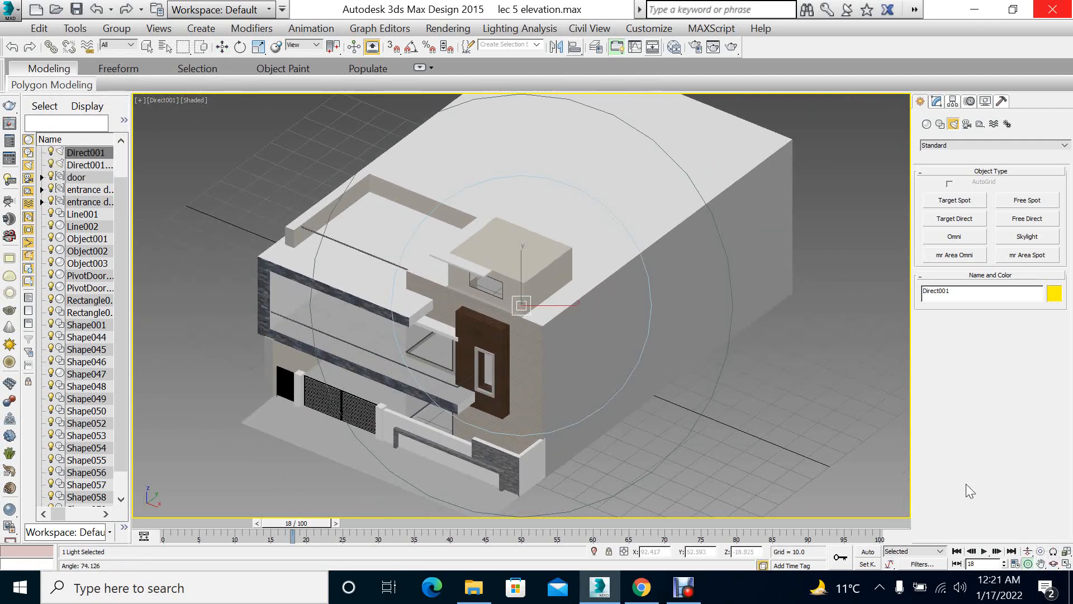
pyautogui.click(1041, 552)
pyautogui.moveTo(619, 326); pyautogui.dragTo(655, 378)
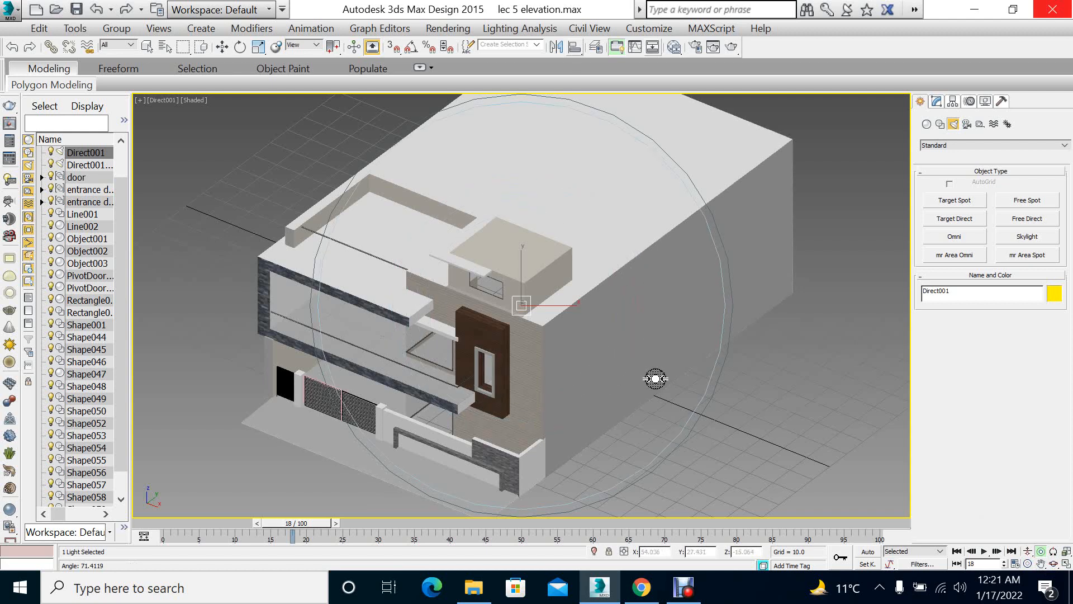
pyautogui.hotkey('alt', 'w')
pyautogui.hotkey('alt', 'w')
pyautogui.hotkey('alt', 'w')
pyautogui.hotkey('alt', 'w')
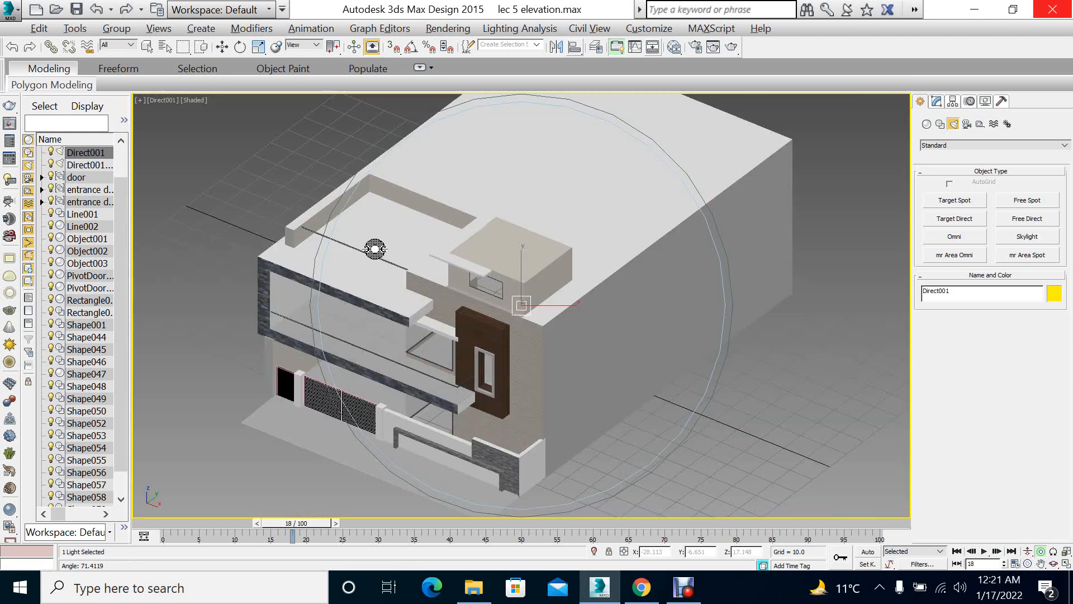
# Return the light's view to Perspective, frame the house front and render it in V-Ray
pyautogui.click(159, 100)
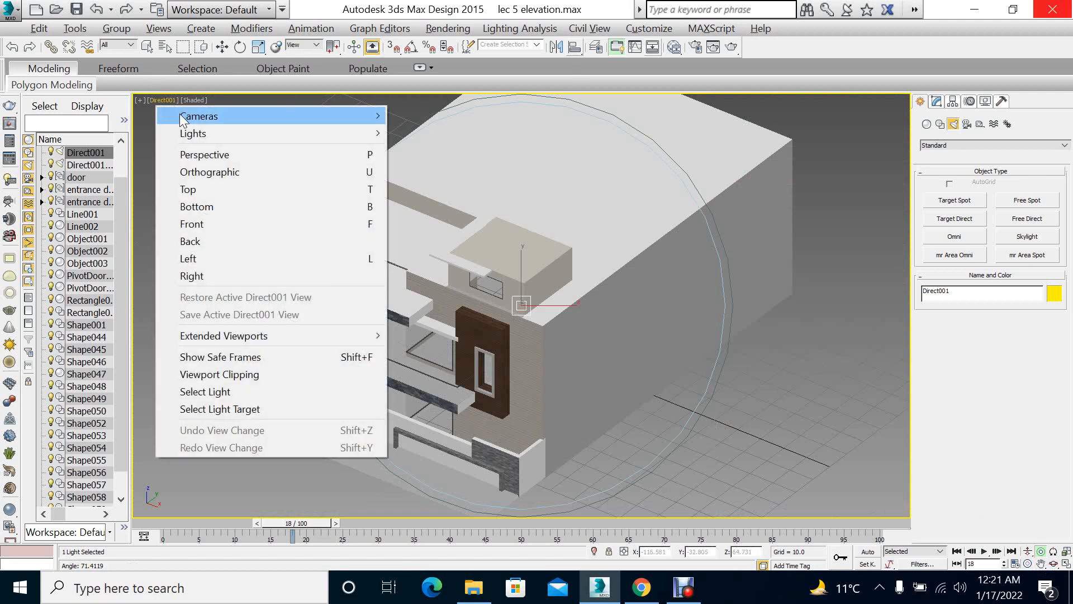
pyautogui.click(204, 155)
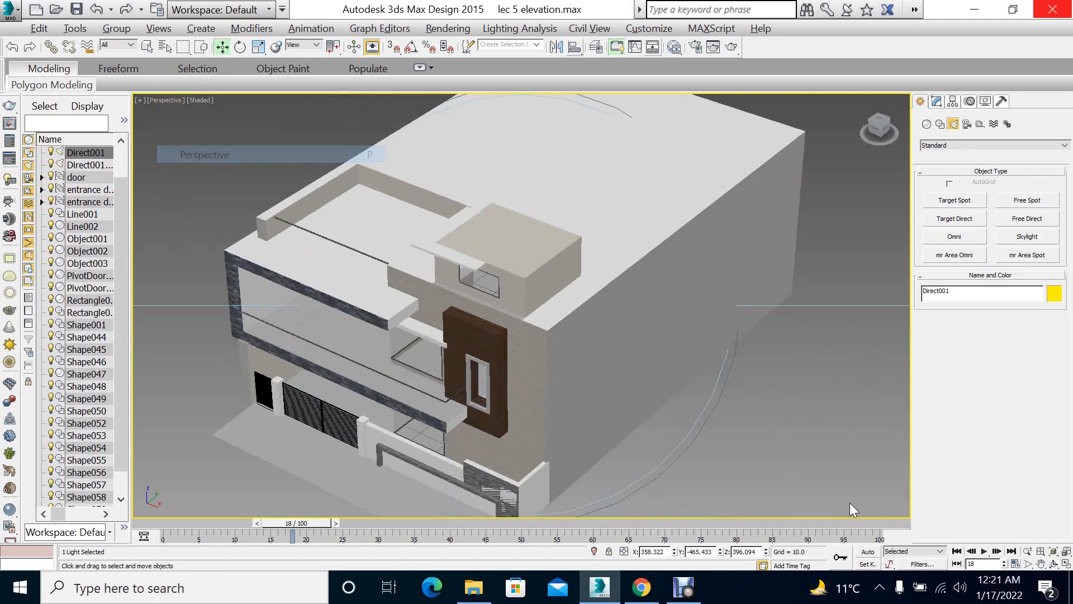
pyautogui.click(1054, 564)
pyautogui.moveTo(456, 276); pyautogui.dragTo(510, 349)
pyautogui.scroll(10, 525, 353)
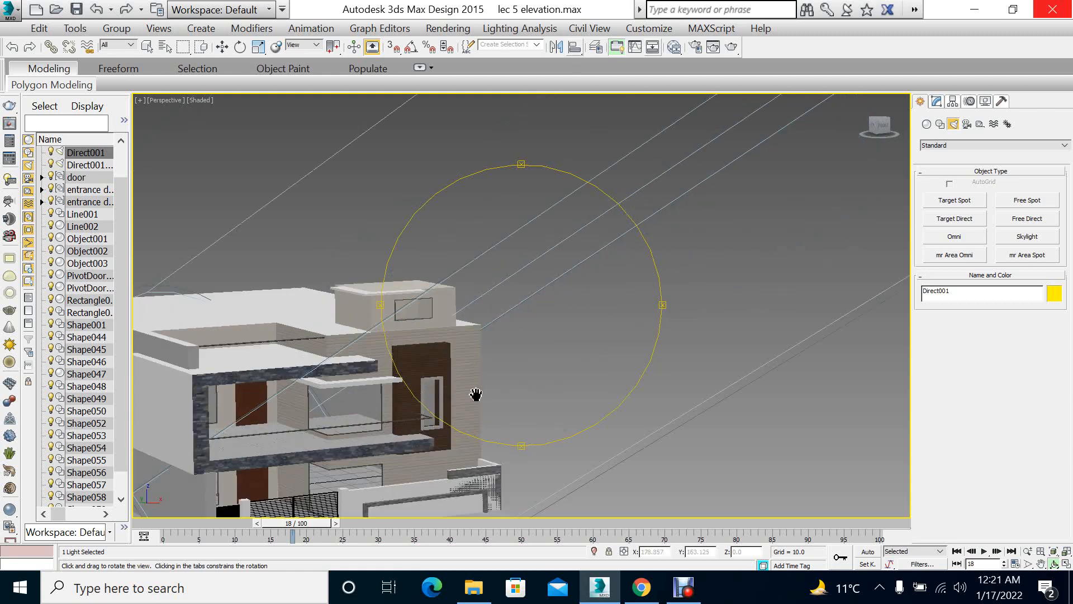
pyautogui.moveTo(477, 396); pyautogui.dragTo(639, 289, button='middle')
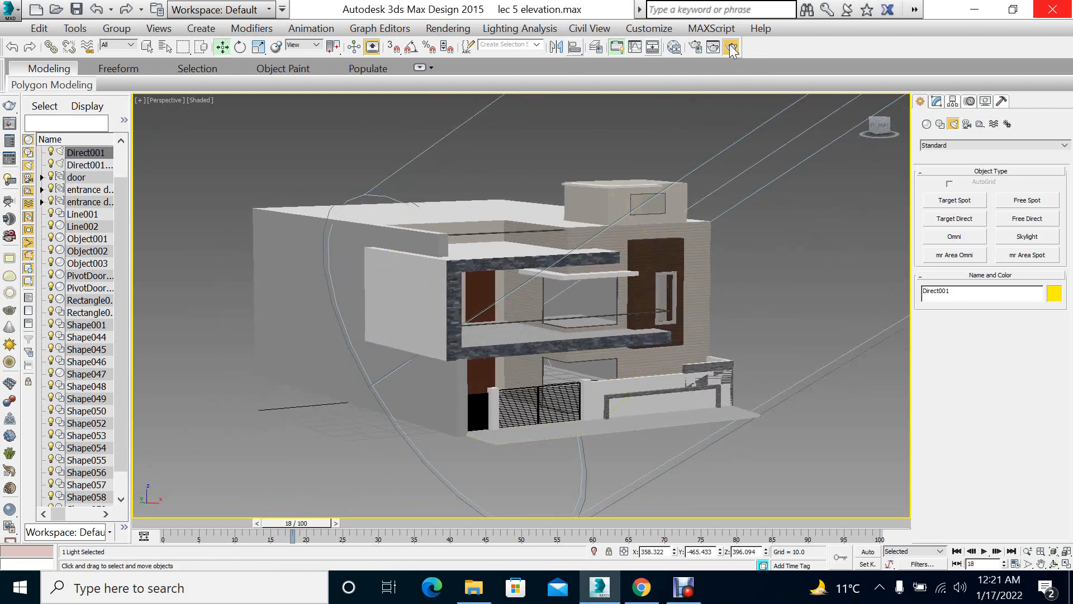
pyautogui.click(730, 46)
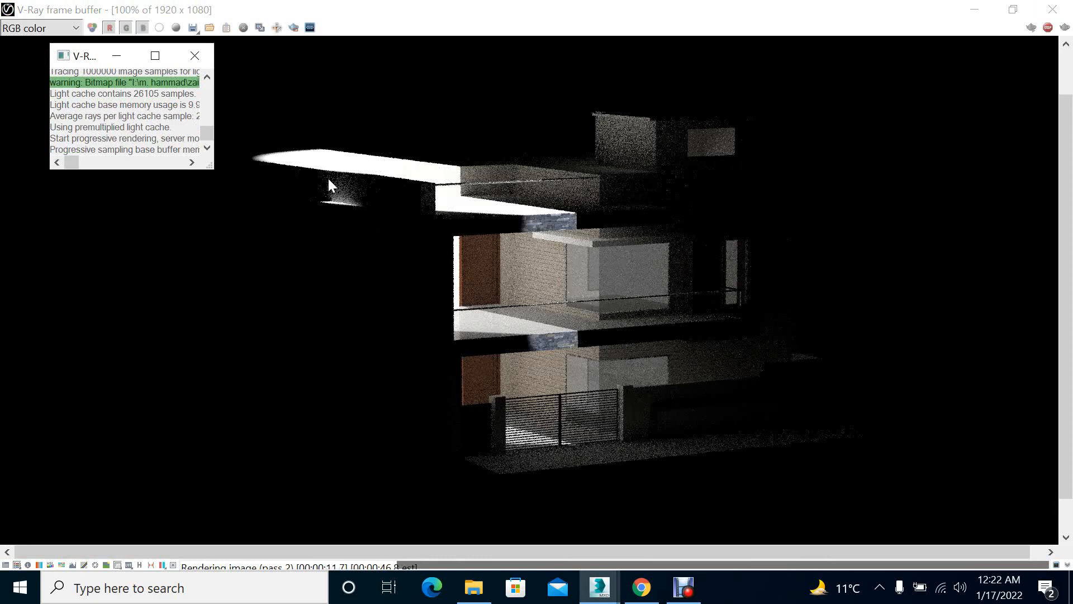
# Examine the direct light's coverage on the balconies and gate in the enlarged render, and cancel the render
pyautogui.scroll(3, 330, 184)
pyautogui.scroll(-1, 388, 170)
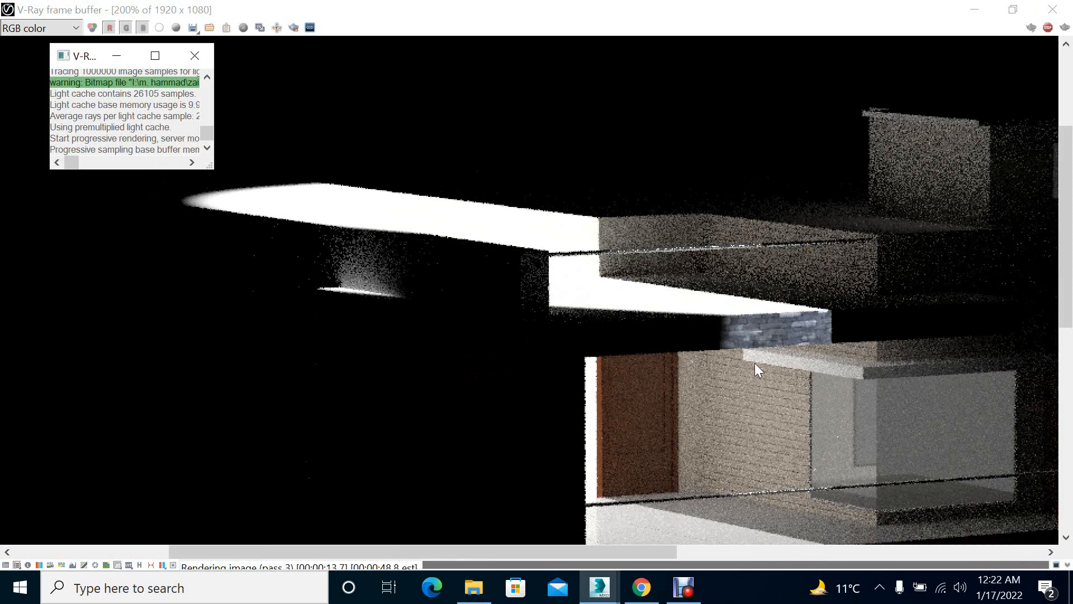
pyautogui.moveTo(755, 364); pyautogui.dragTo(745, 327, button='middle')
pyautogui.moveTo(757, 368); pyautogui.dragTo(752, 317, button='middle')
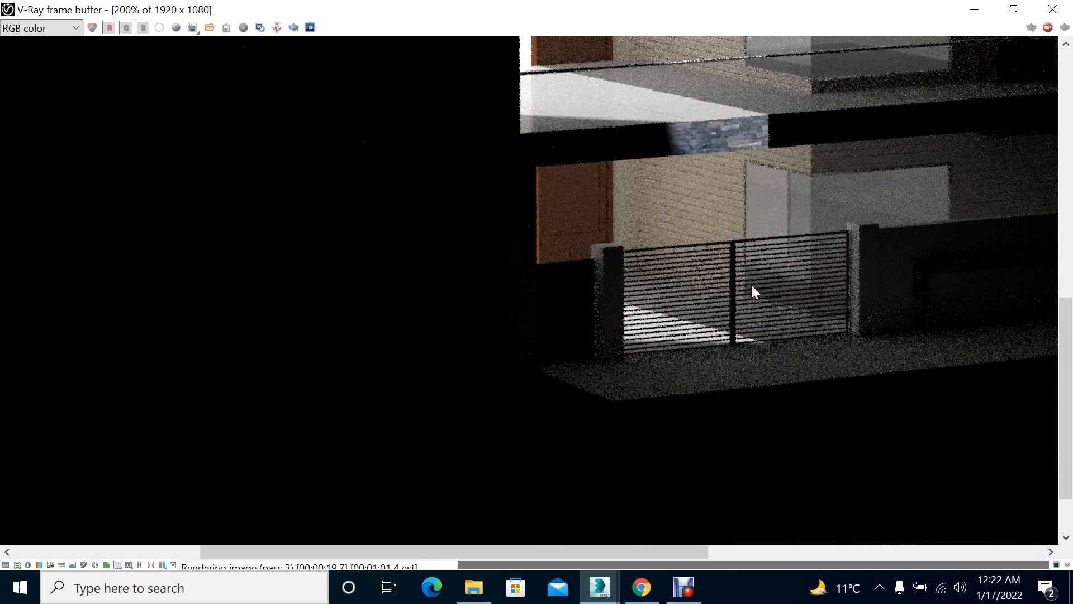
pyautogui.scroll(-1, 752, 286)
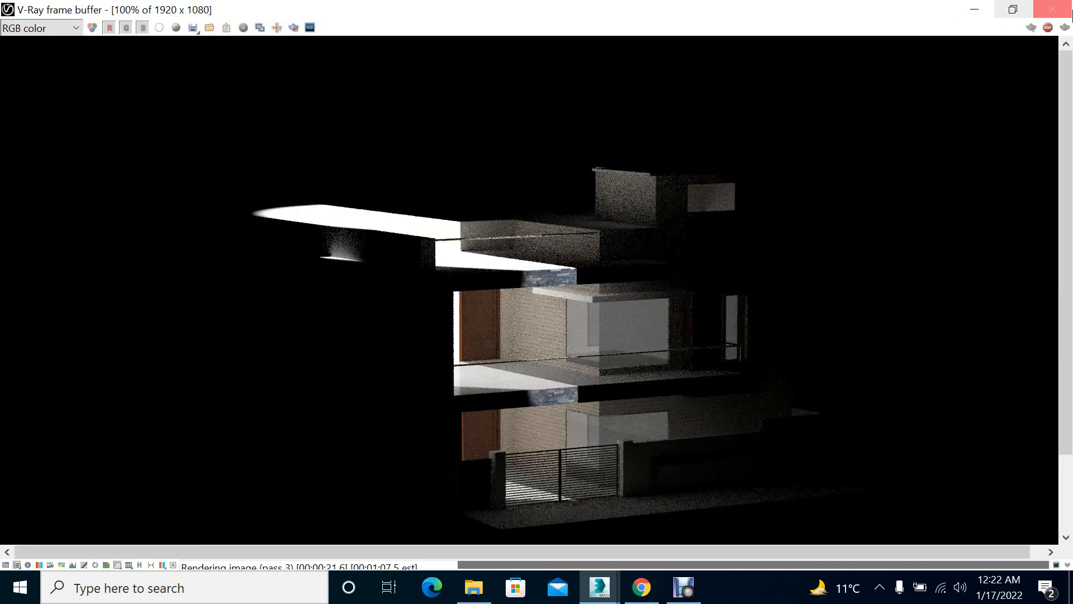
pyautogui.click(1053, 9)
pyautogui.click(810, 78)
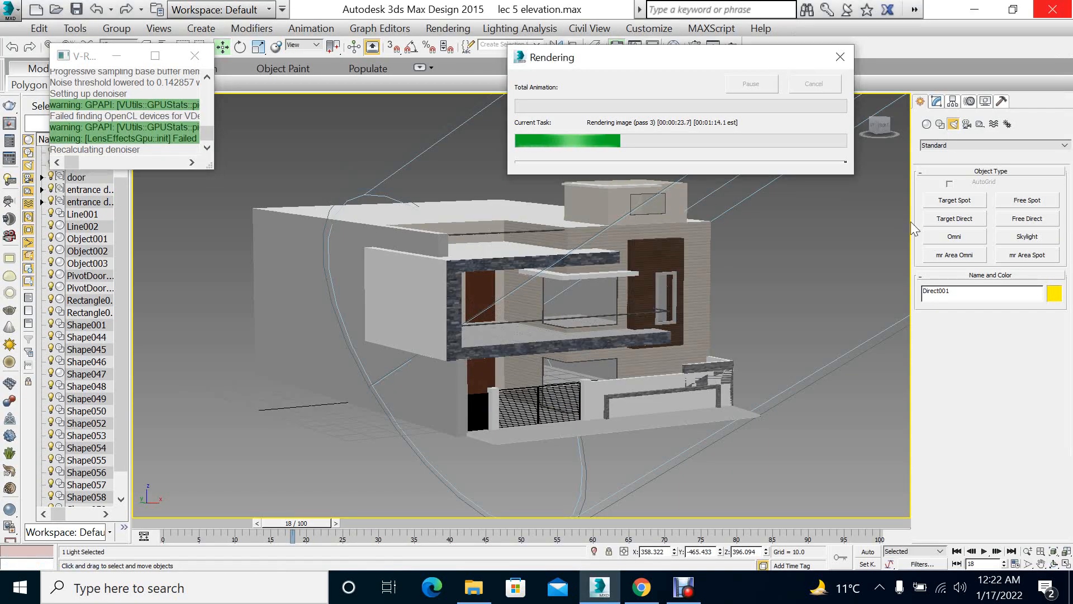
pyautogui.click(815, 84)
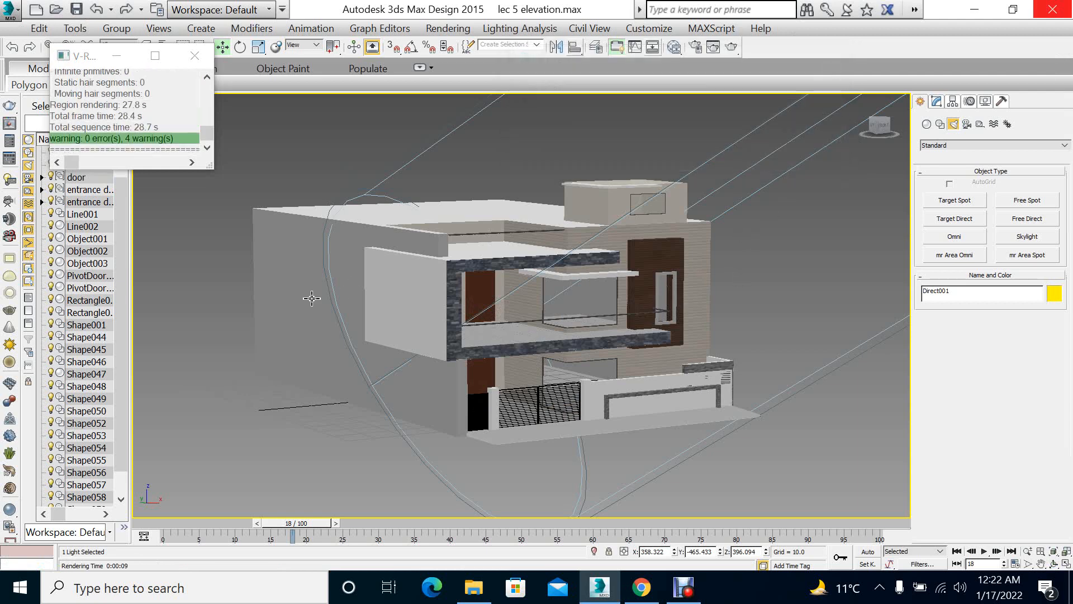
# Delete the direct light from the scene and return to the full-size perspective view
pyautogui.hotkey('alt', 'w')
pyautogui.hotkey('alt', 'w')
pyautogui.press('Delete')
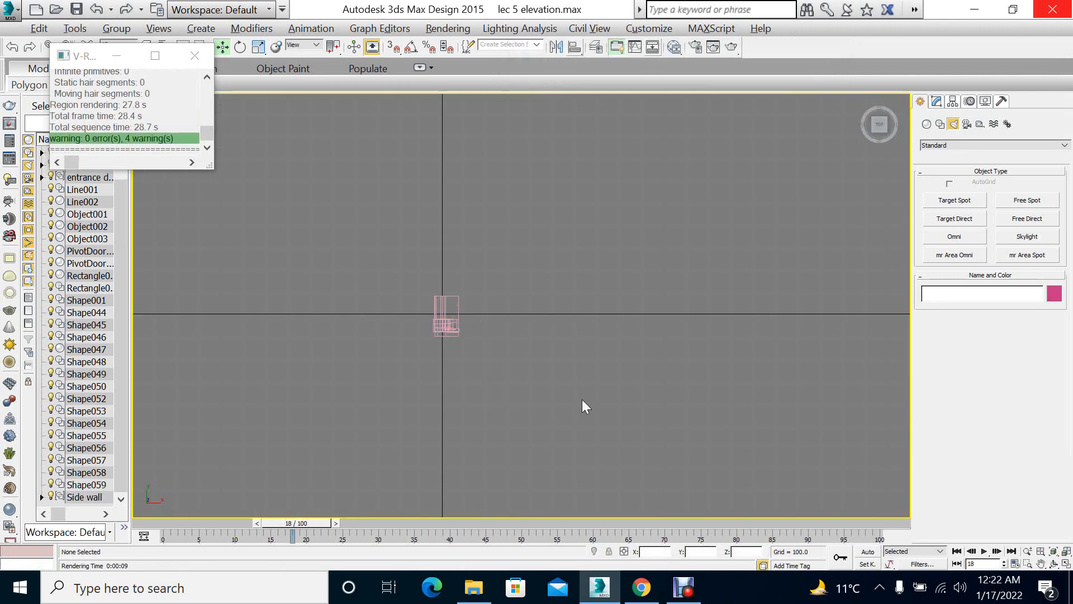
pyautogui.hotkey('alt', 'w')
pyautogui.rightClick(727, 451)
pyautogui.hotkey('alt', 'w')
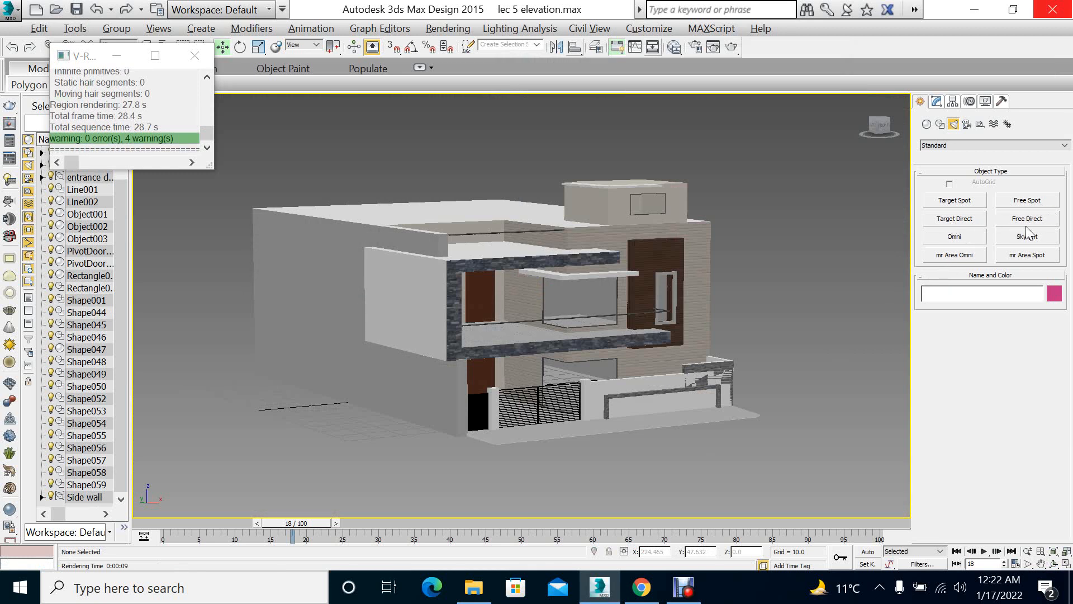
# Place a standard Omni light over the front part of the house in the Top view, at about X 24, Y -31.3
pyautogui.click(970, 236)
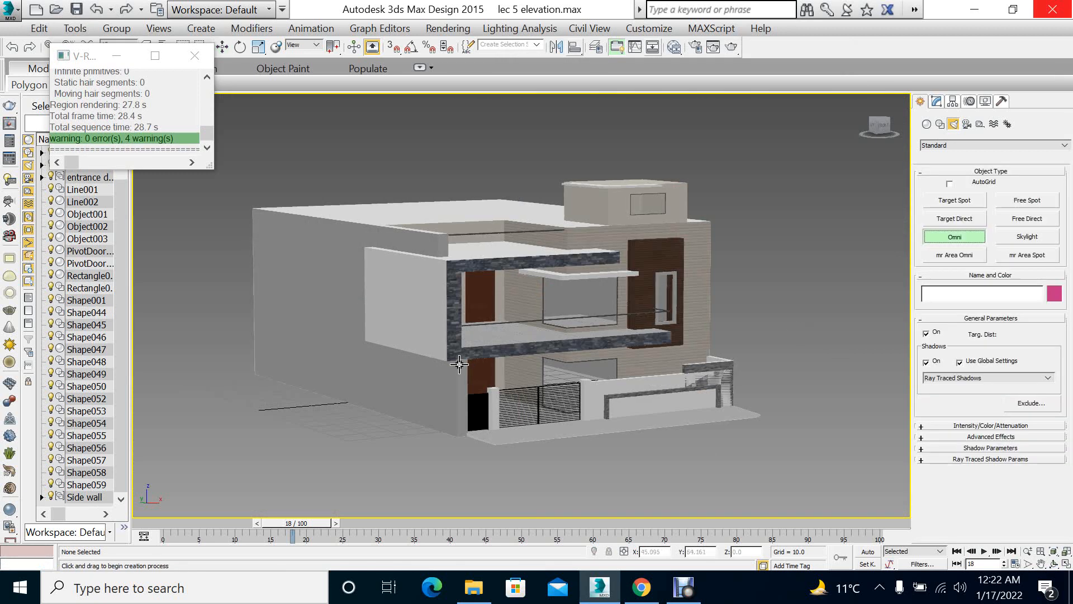
pyautogui.press('t')
pyautogui.scroll(8, 434, 334)
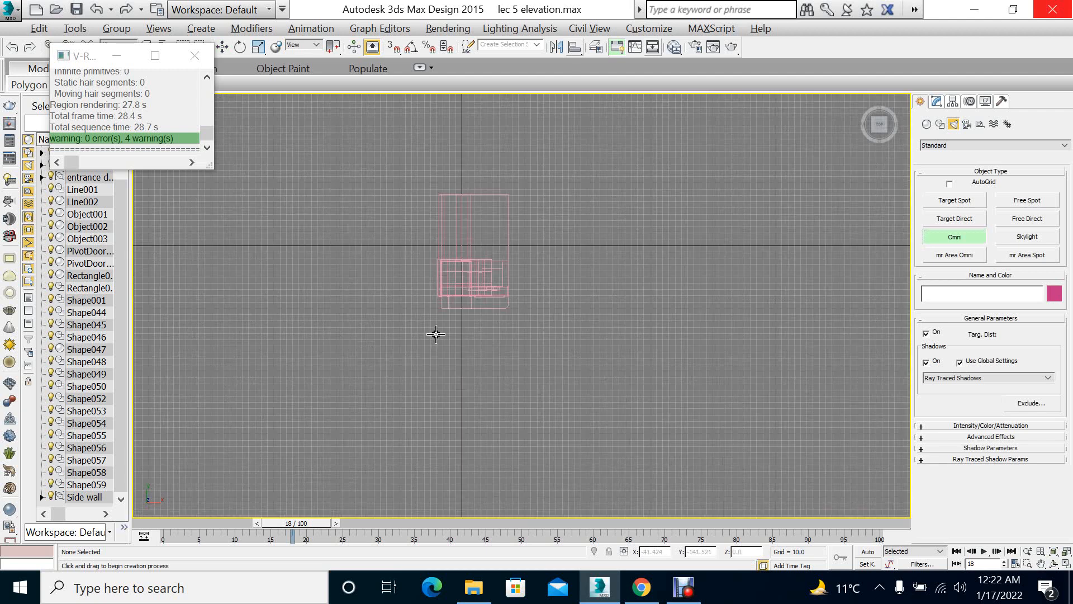
pyautogui.click(427, 263)
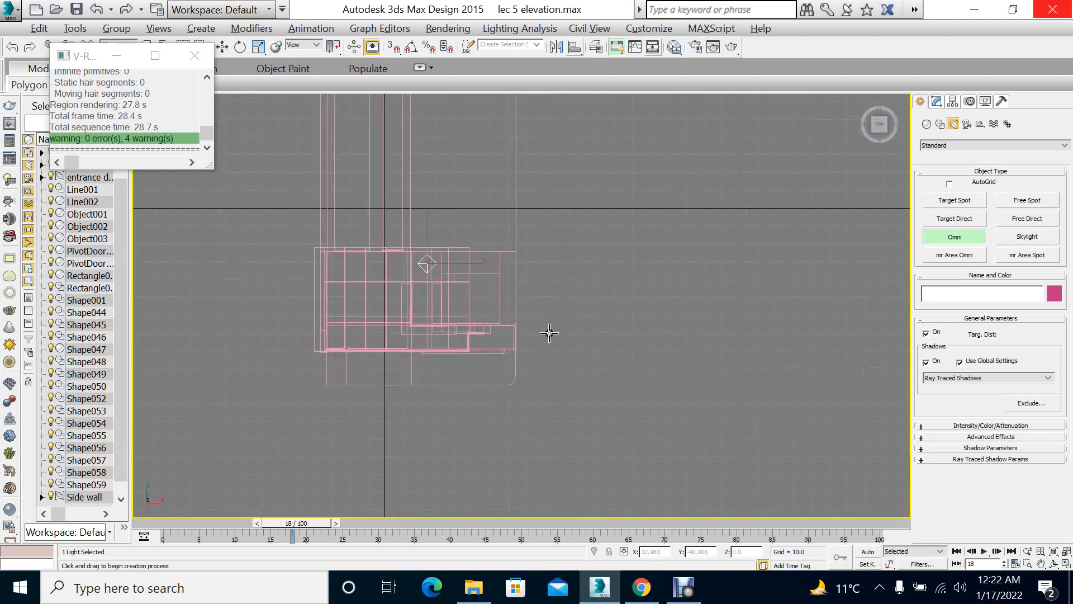
# Raise the omni light in the Front view to a height of about Z 40.2, at upper-floor level
pyautogui.hotkey('alt', 'w')
pyautogui.rightClick(706, 223)
pyautogui.hotkey('alt', 'w')
pyautogui.press('w')
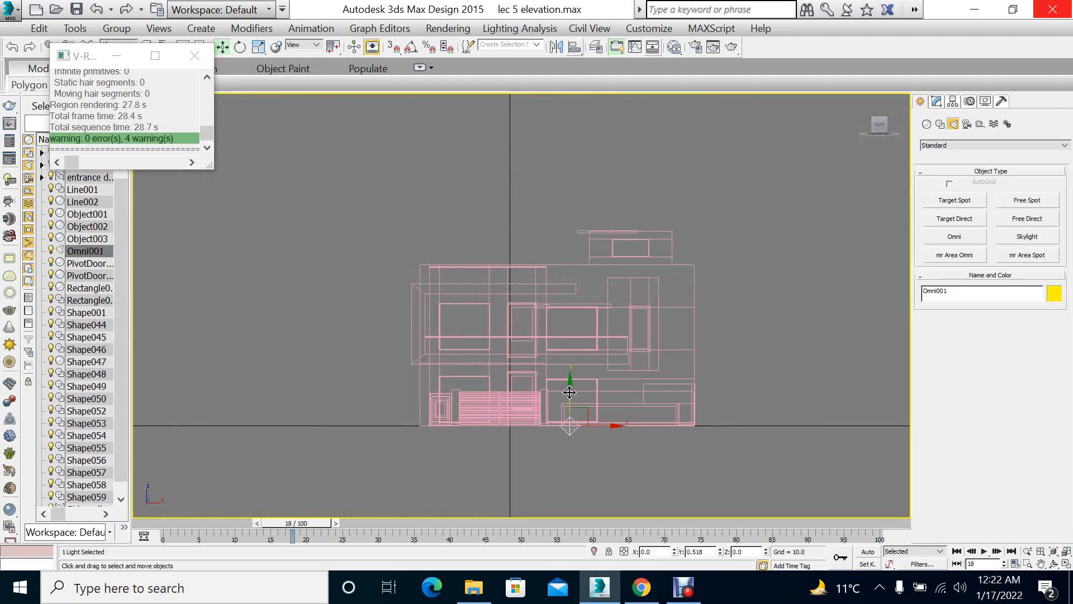
pyautogui.moveTo(593, 396); pyautogui.dragTo(593, 295)
# Move the omni light in the Top view to about X 36.8, Y -41.7, towards the front of the house
pyautogui.press('t')
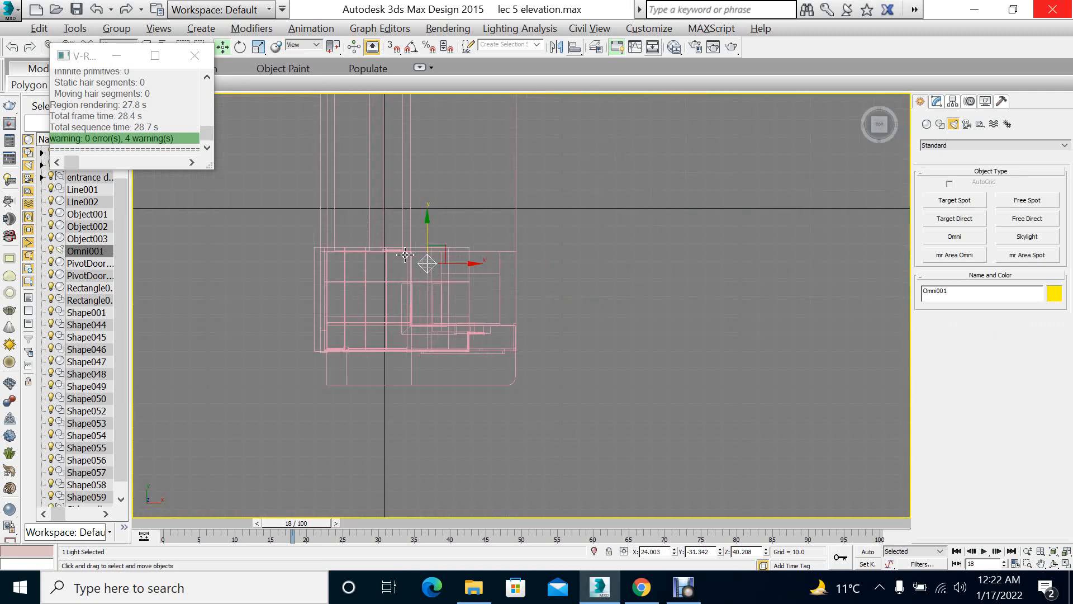
pyautogui.scroll(3, 443, 265)
pyautogui.moveTo(442, 265); pyautogui.dragTo(487, 265)
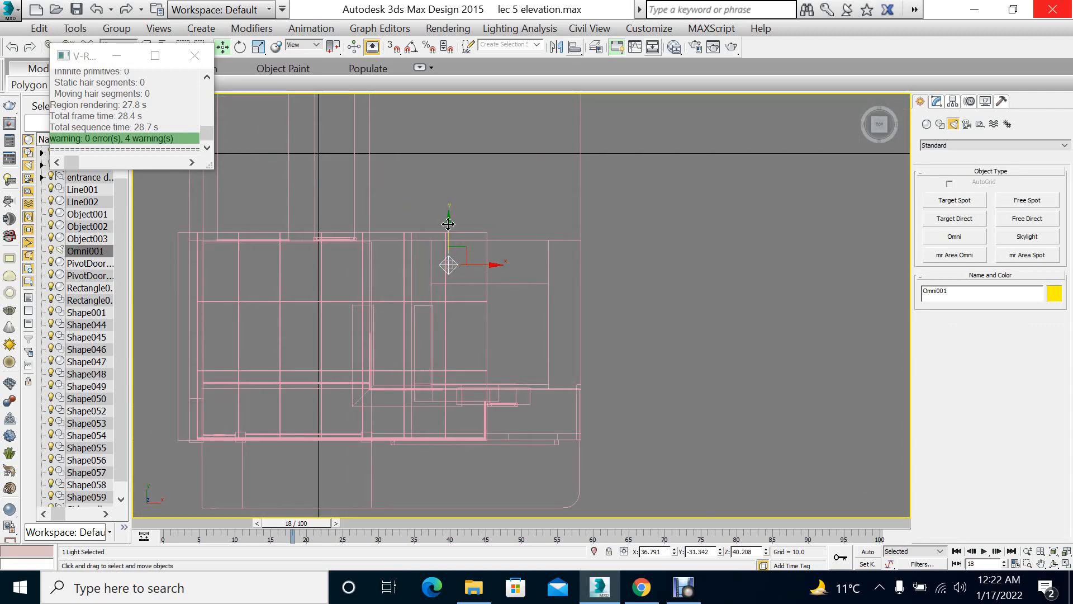
pyautogui.moveTo(450, 229); pyautogui.dragTo(461, 291)
pyautogui.hotkey('alt', 'w')
pyautogui.hotkey('alt', 'w')
pyautogui.hotkey('alt', 'w')
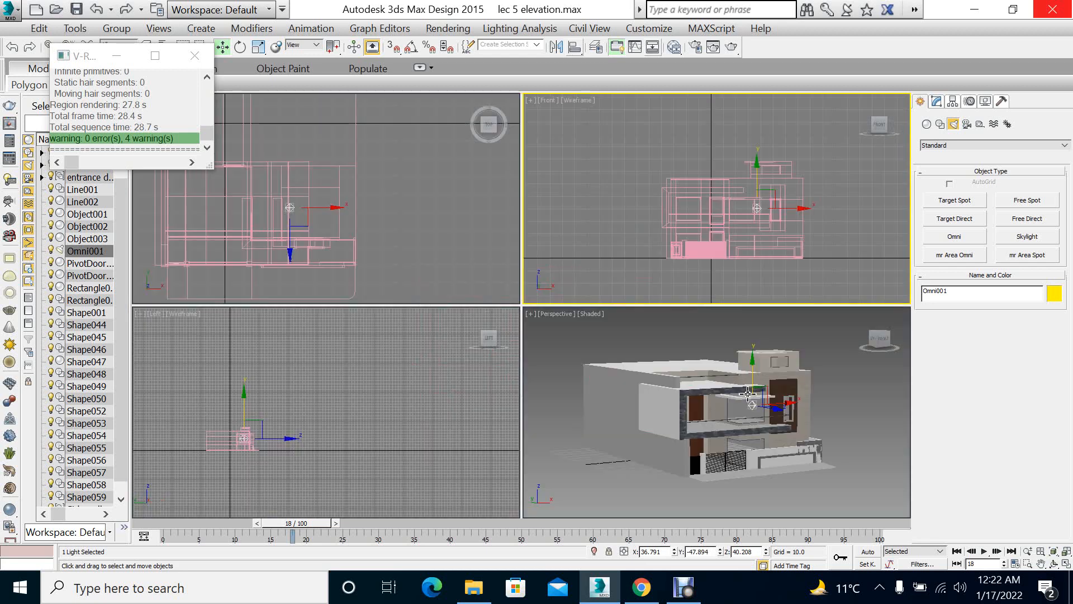
pyautogui.hotkey('alt', 'w')
pyautogui.press('t')
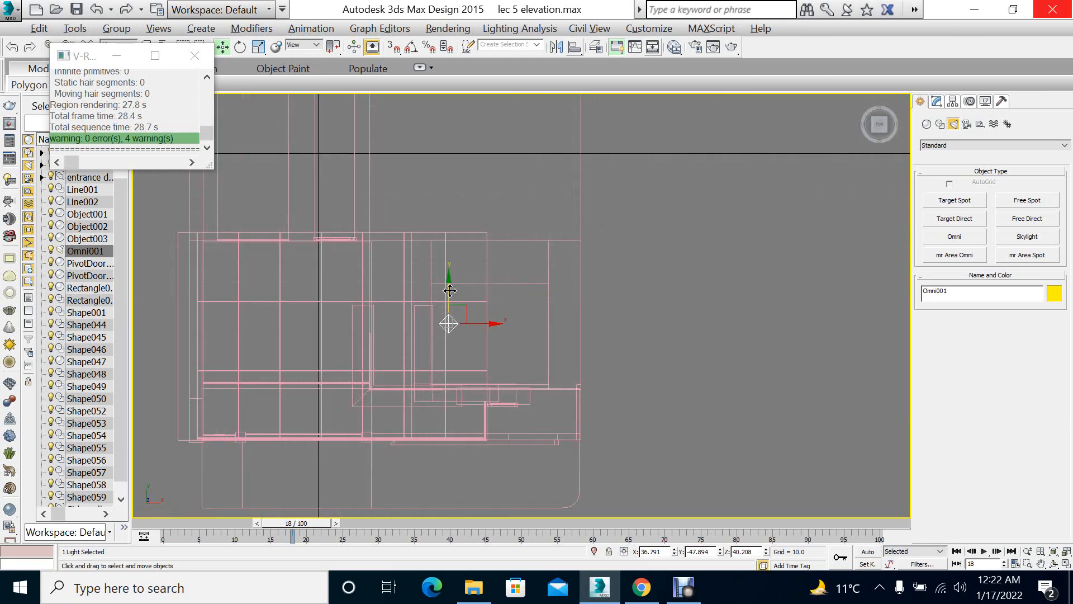
pyautogui.moveTo(449, 291); pyautogui.dragTo(450, 269)
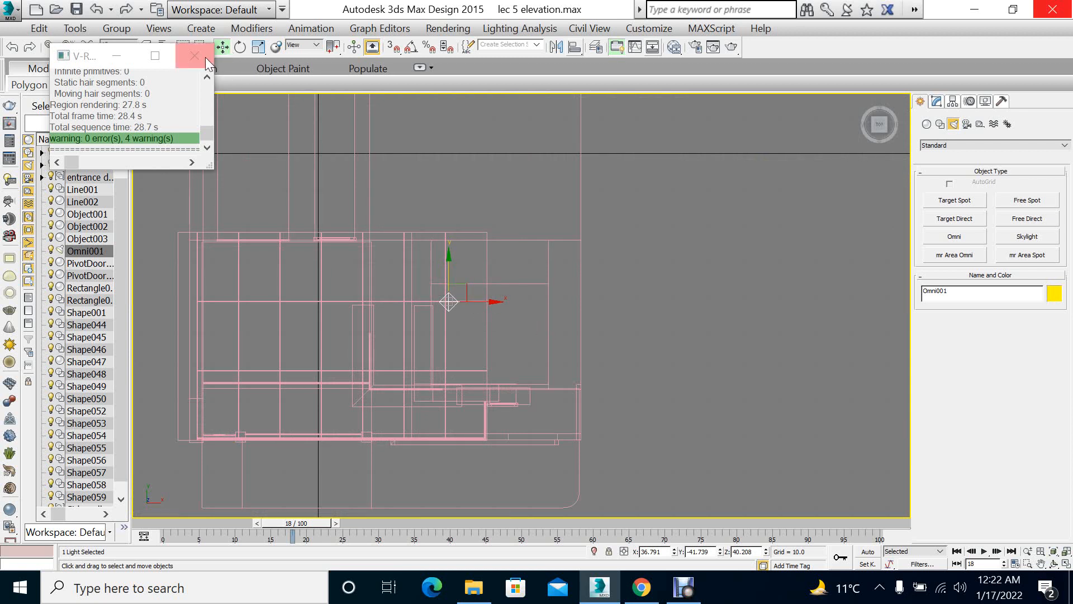
# Render the perspective view in V-Ray to check the omni light, and cancel the render
pyautogui.hotkey('alt', 'w')
pyautogui.rightClick(685, 425)
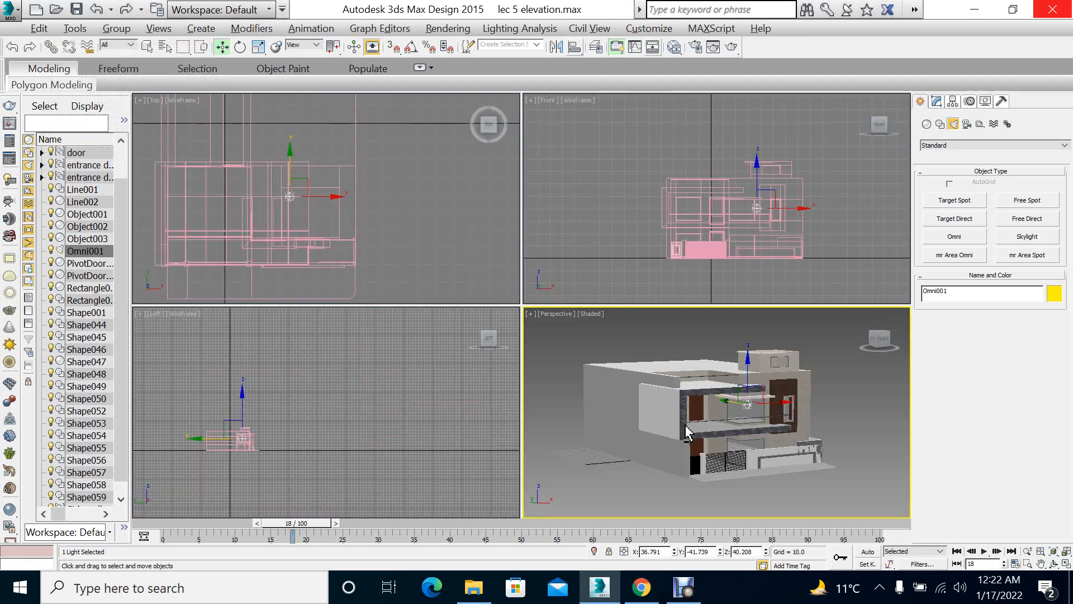
pyautogui.hotkey('alt', 'w')
pyautogui.click(733, 47)
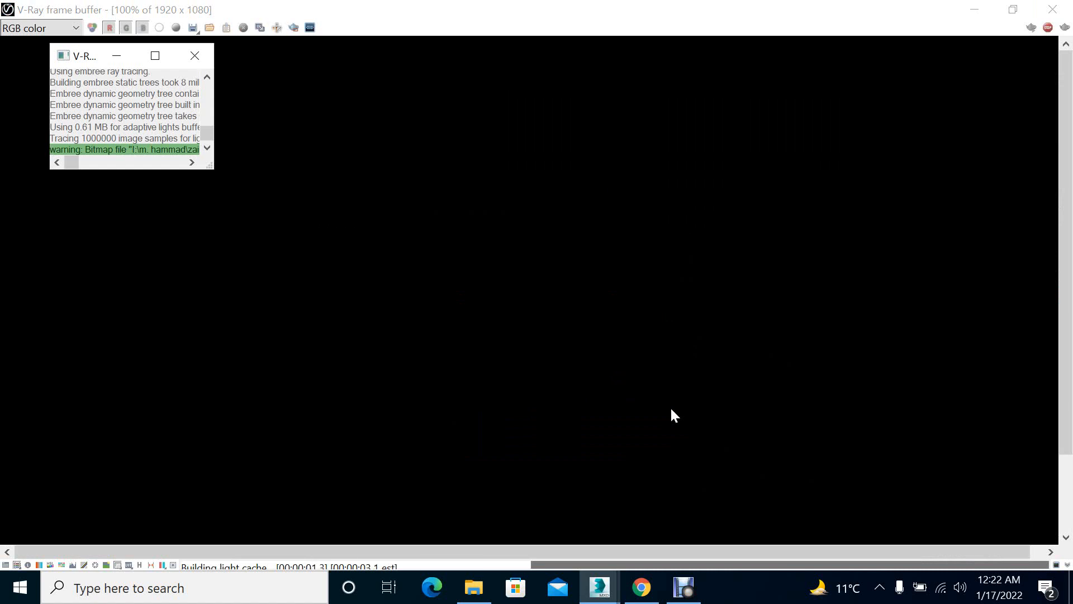
pyautogui.scroll(-1, 673, 415)
pyautogui.scroll(2, 674, 415)
pyautogui.scroll(-1, 673, 415)
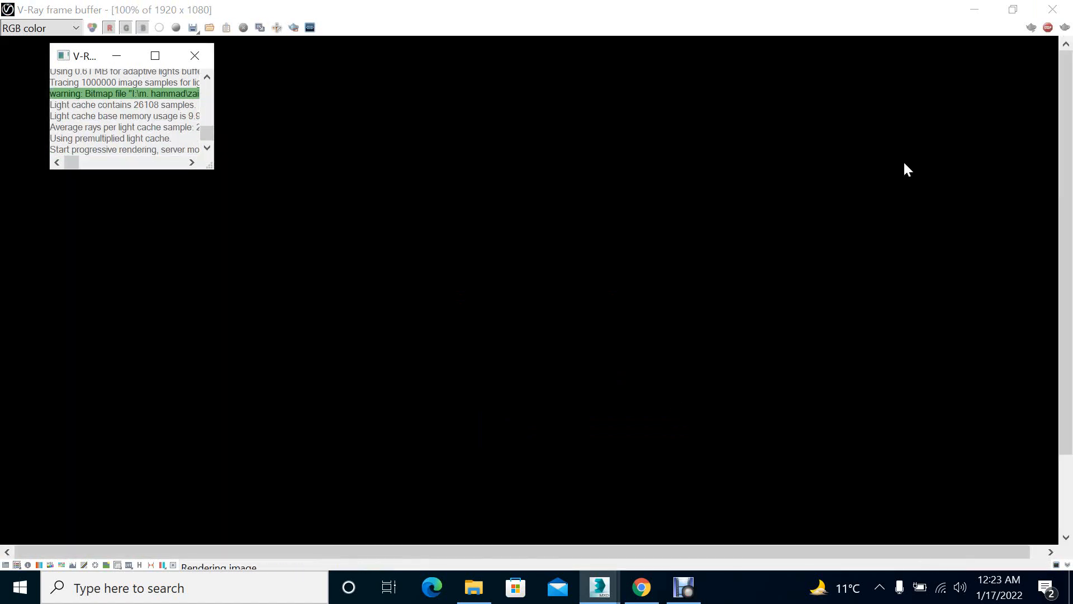
pyautogui.click(1053, 10)
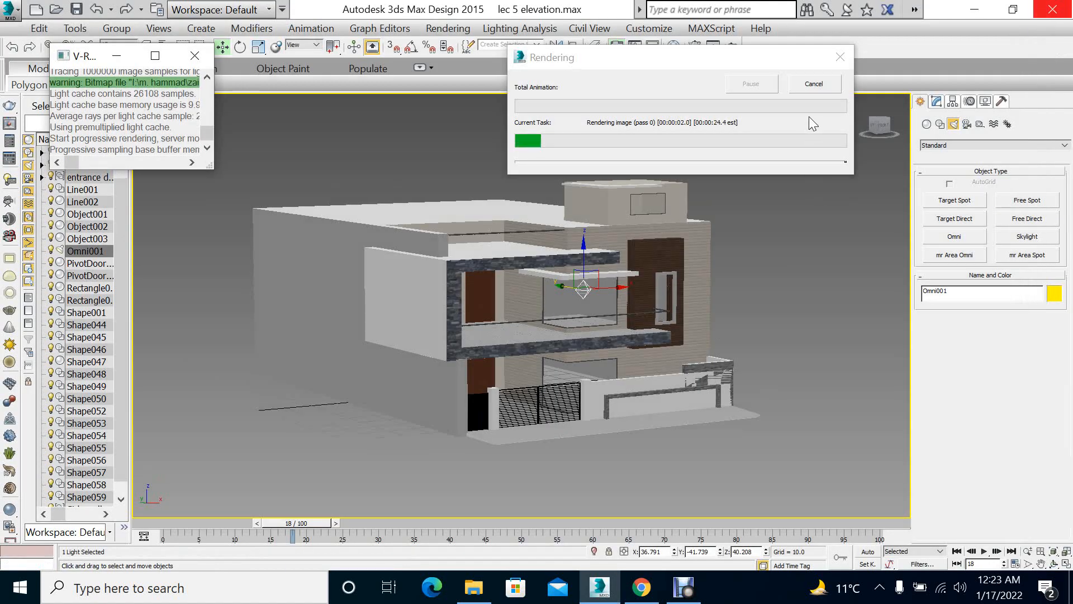
pyautogui.scroll(2, 597, 309)
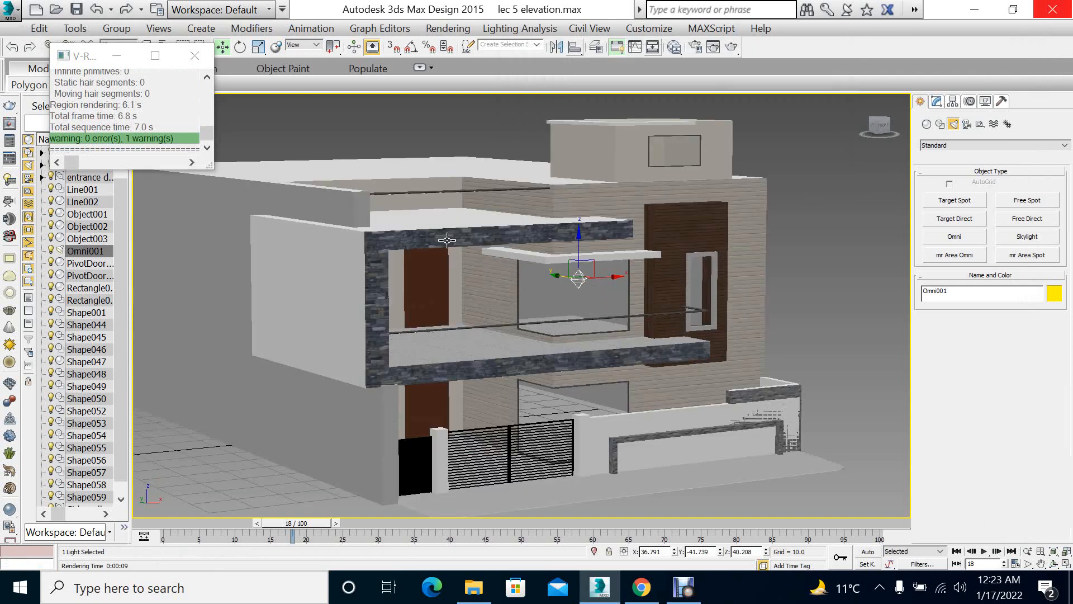
# Set the omni light's shadow type to Shadow Map and its intensity multiplier to 12
pyautogui.press('t')
pyautogui.click(937, 101)
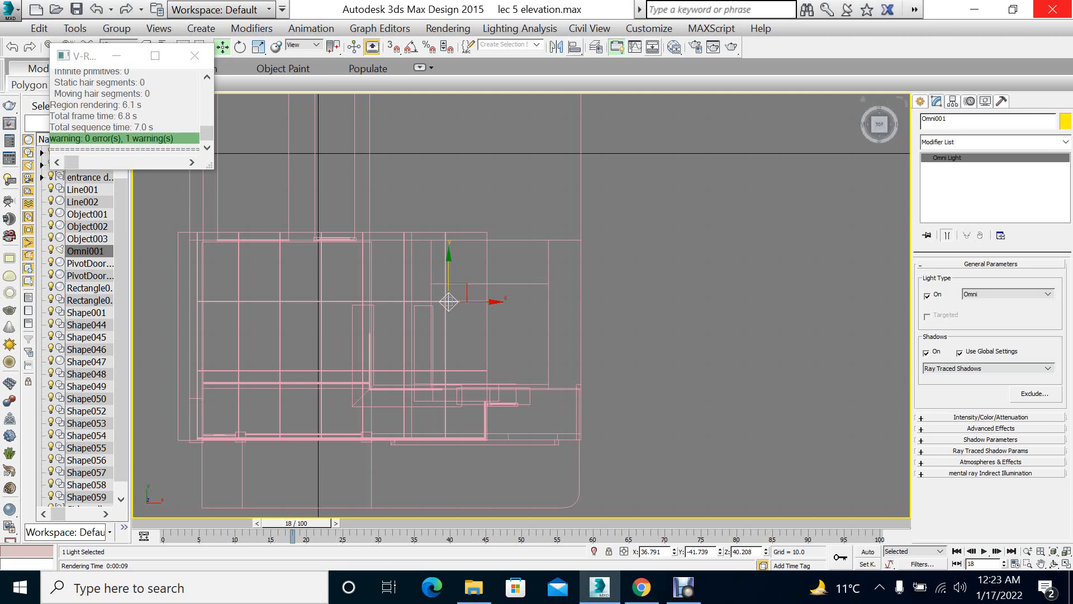
pyautogui.click(963, 368)
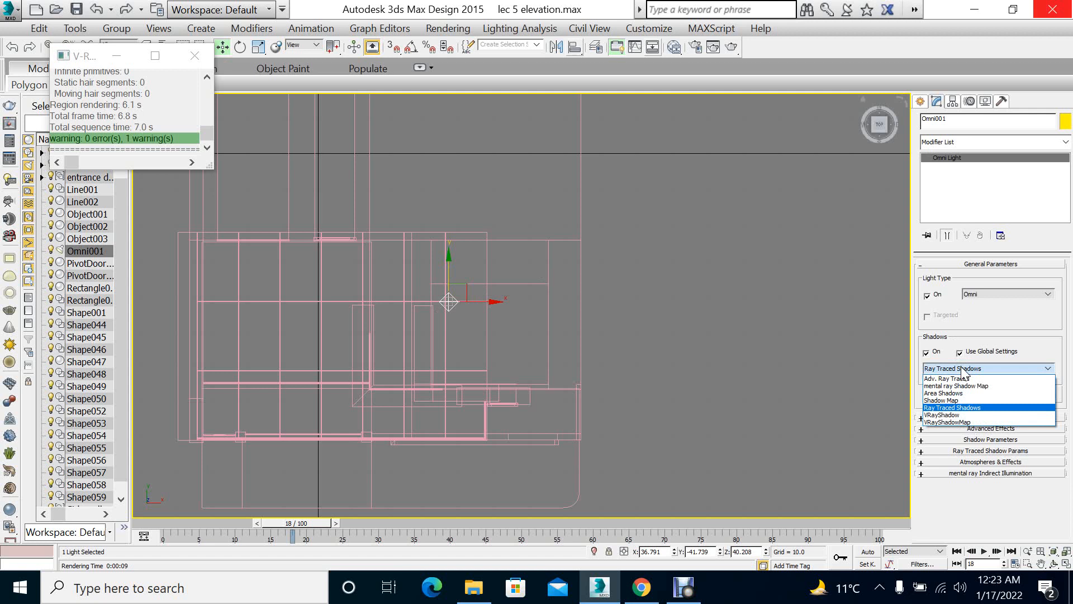
pyautogui.click(944, 402)
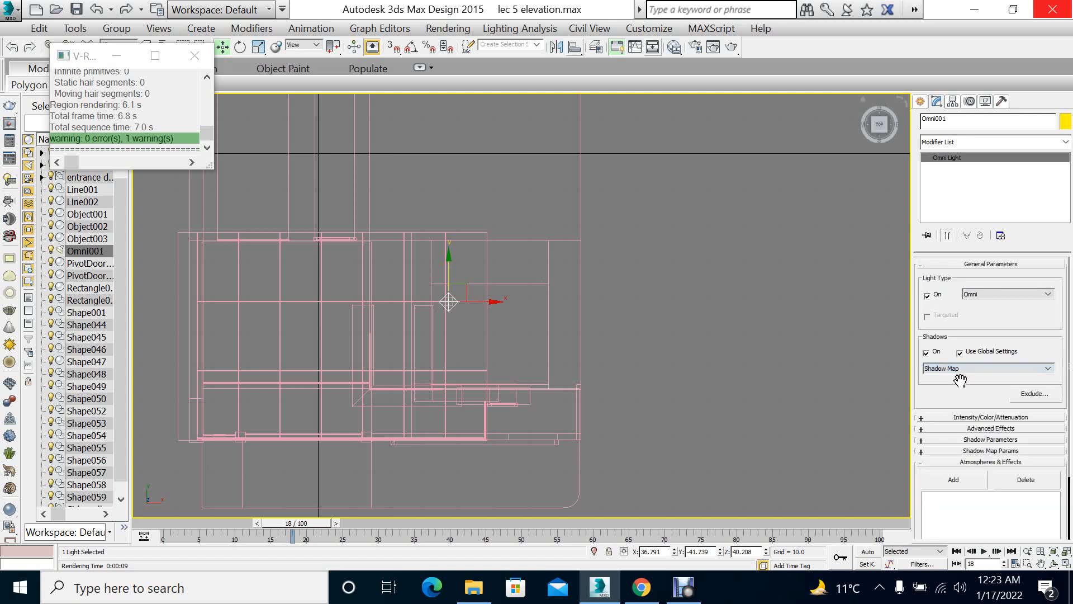
pyautogui.click(970, 417)
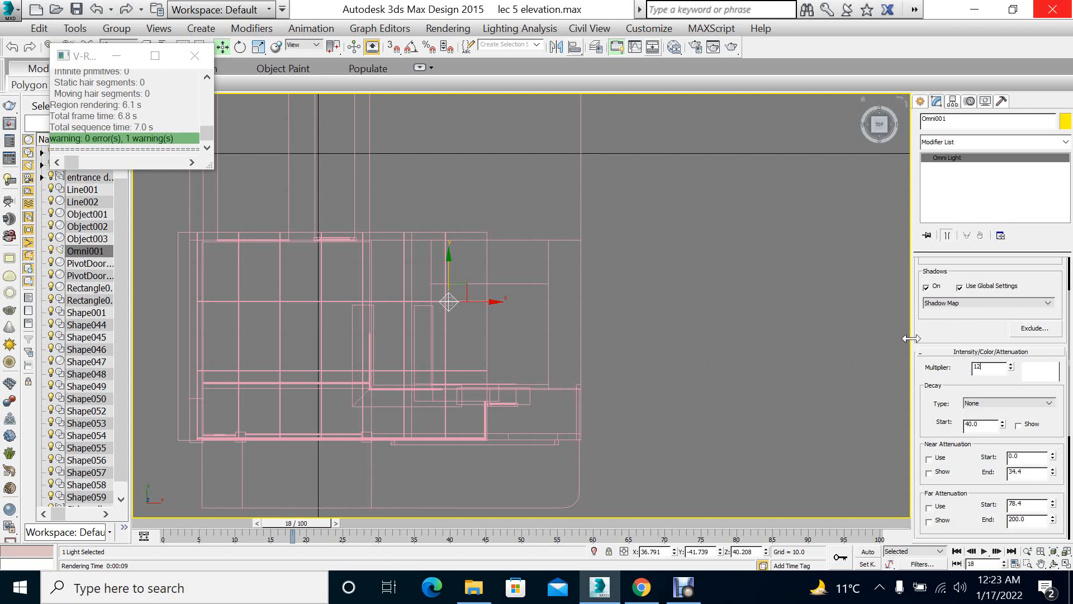
pyautogui.moveTo(960, 329); pyautogui.dragTo(966, 266)
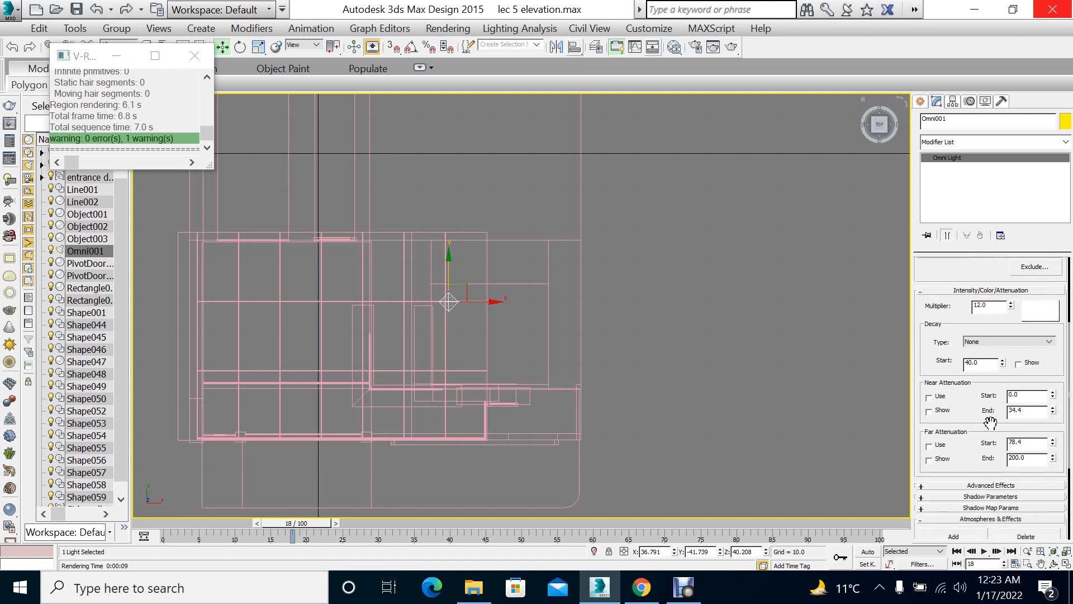
# Look through the omni light's attenuation, Advanced Effects and atmosphere settings
pyautogui.scroll(-3, 986, 414)
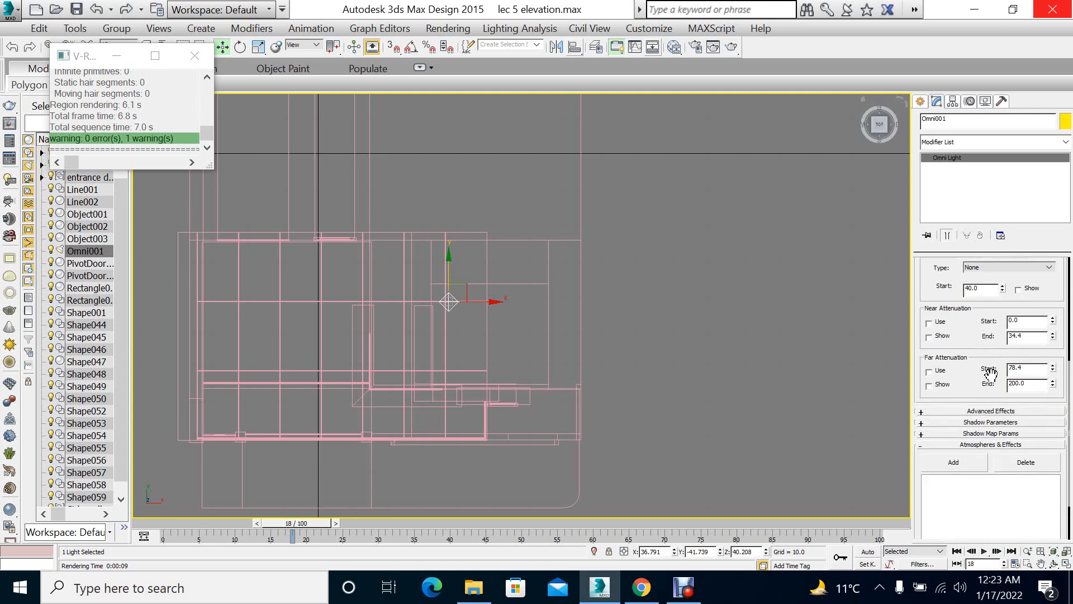
pyautogui.click(999, 412)
pyautogui.scroll(-5, 984, 336)
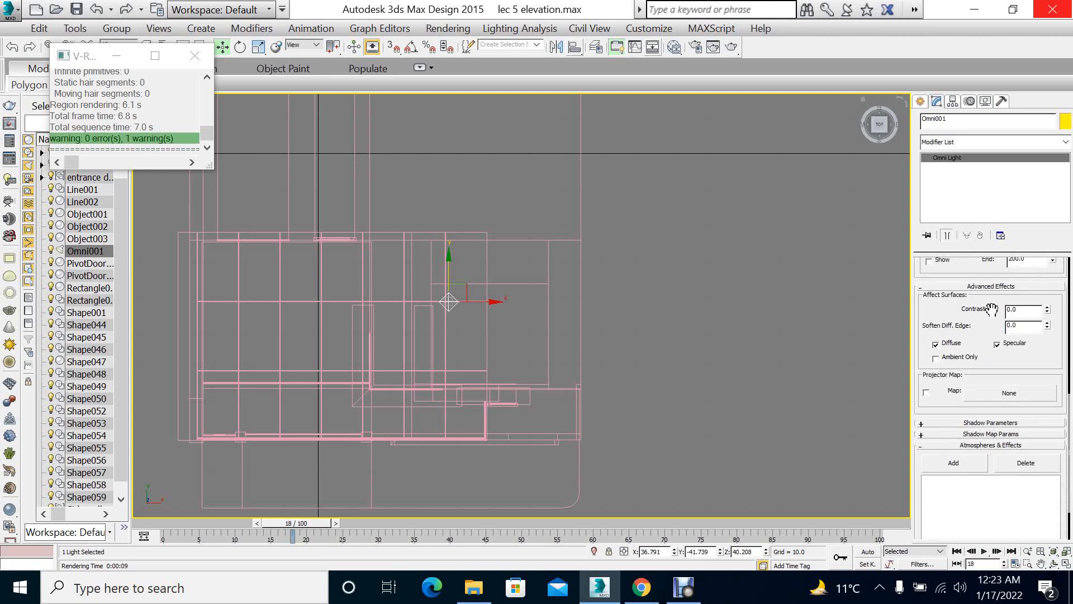
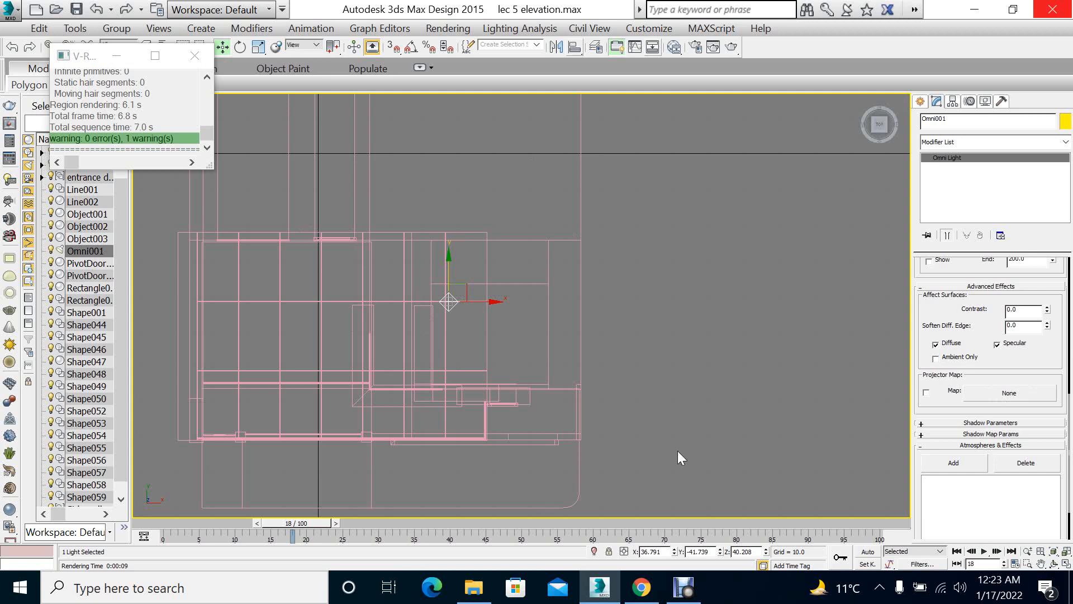
pyautogui.moveTo(1045, 358); pyautogui.dragTo(1051, 270)
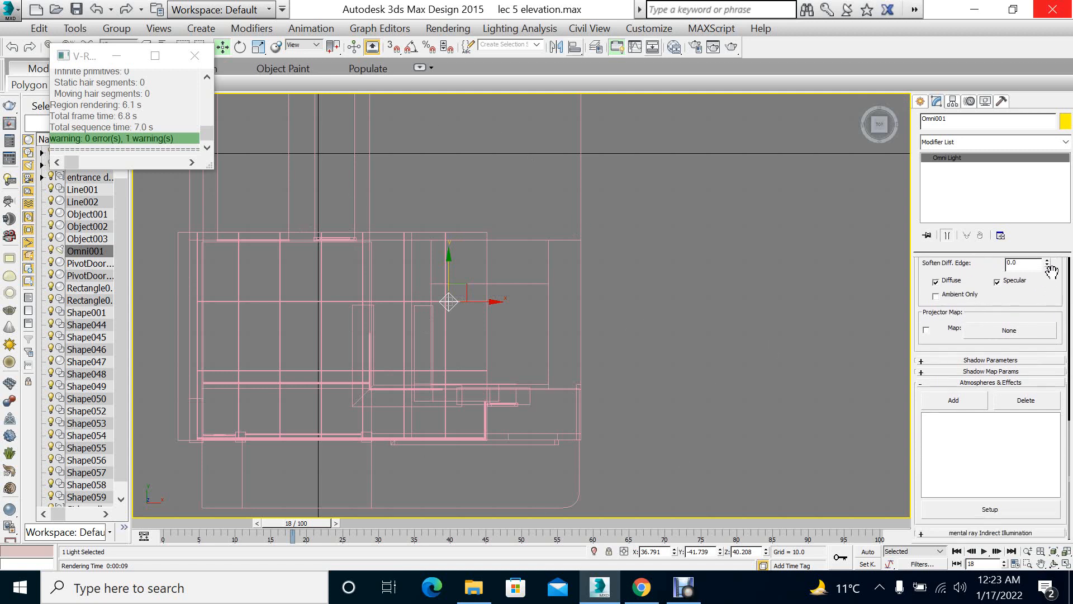
# Look through the omni light's Shadow Parameters, including the object shadow and atmosphere shadow settings
pyautogui.click(979, 362)
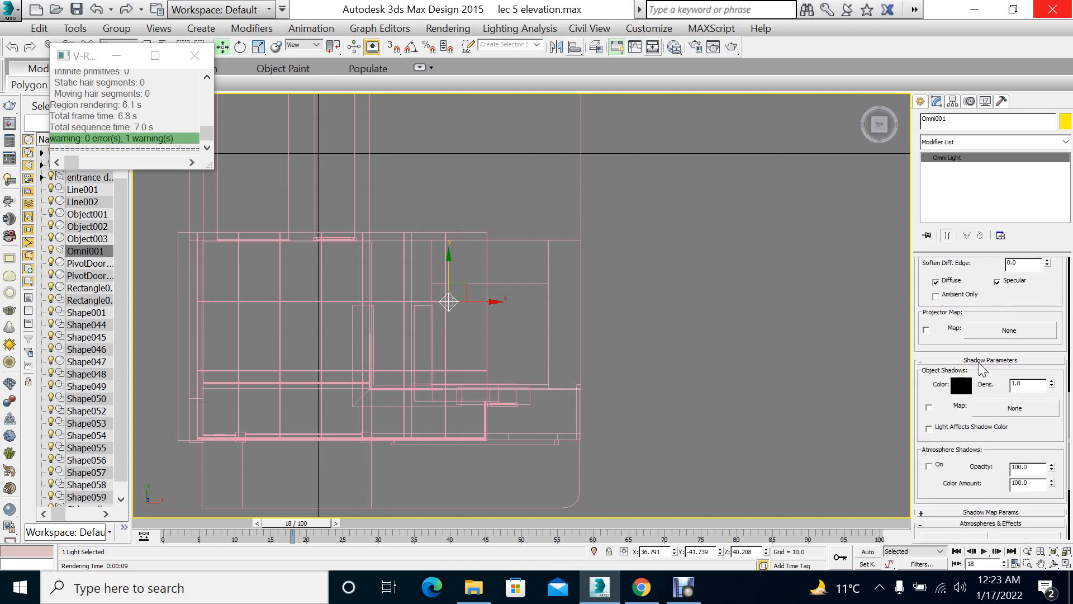
pyautogui.scroll(-3, 988, 364)
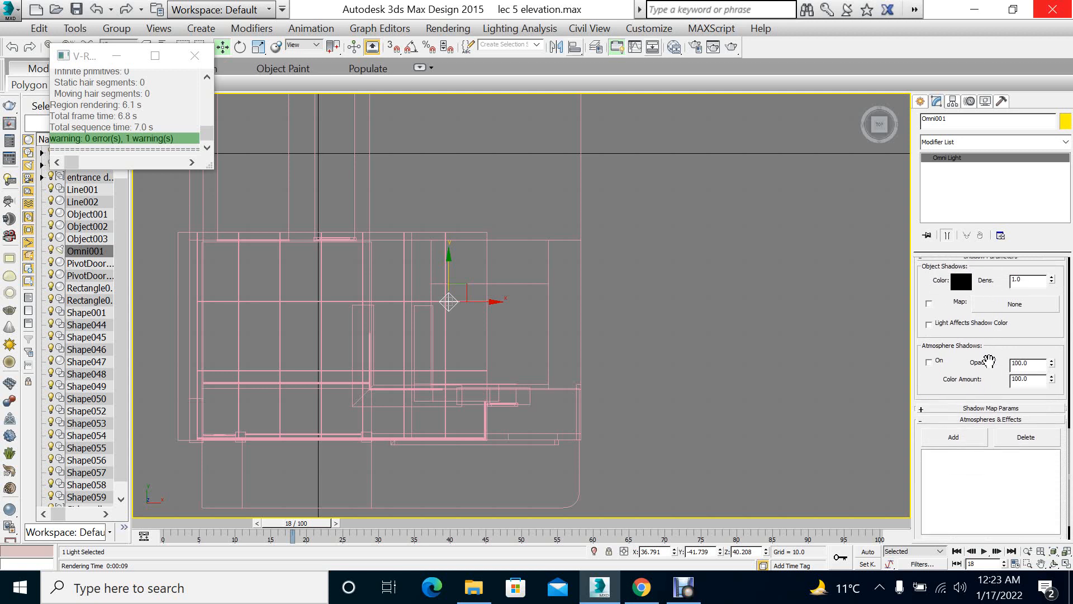
pyautogui.scroll(-2, 989, 362)
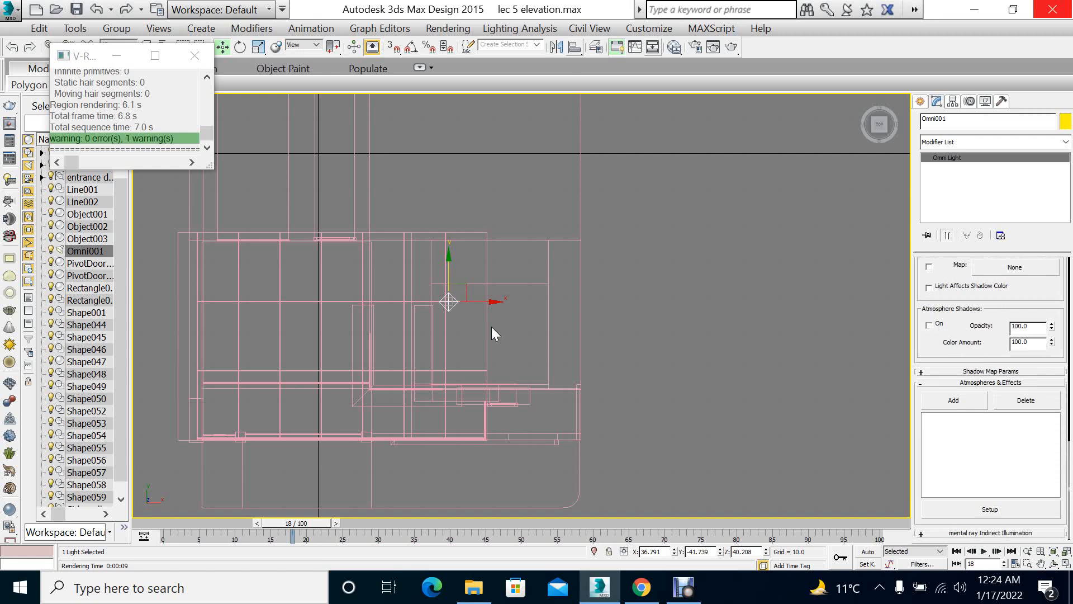
# Render the maximized perspective view in V-Ray and inspect the omni light's effect on the house front
pyautogui.hotkey('alt', 'w')
pyautogui.rightClick(640, 411)
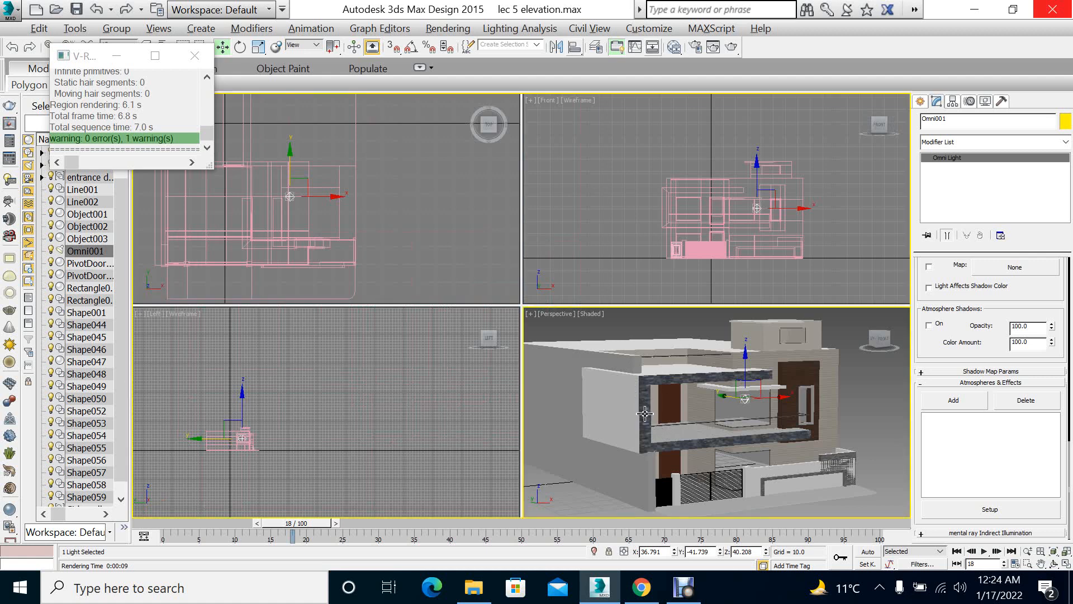
pyautogui.hotkey('alt', 'w')
pyautogui.click(731, 47)
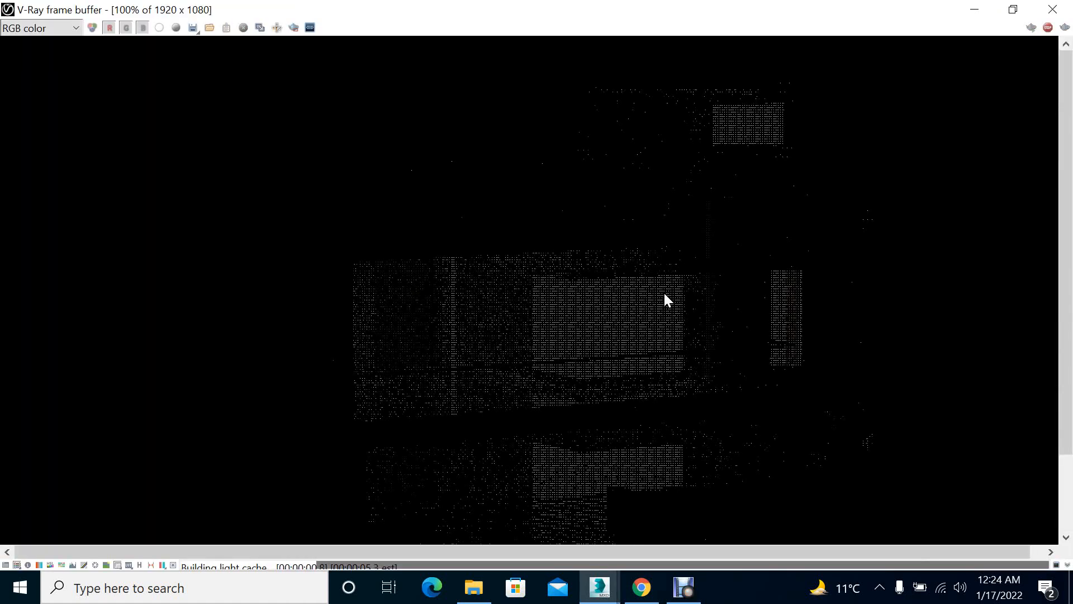
pyautogui.scroll(-2, 665, 294)
pyautogui.scroll(2, 541, 339)
pyautogui.scroll(-1, 541, 339)
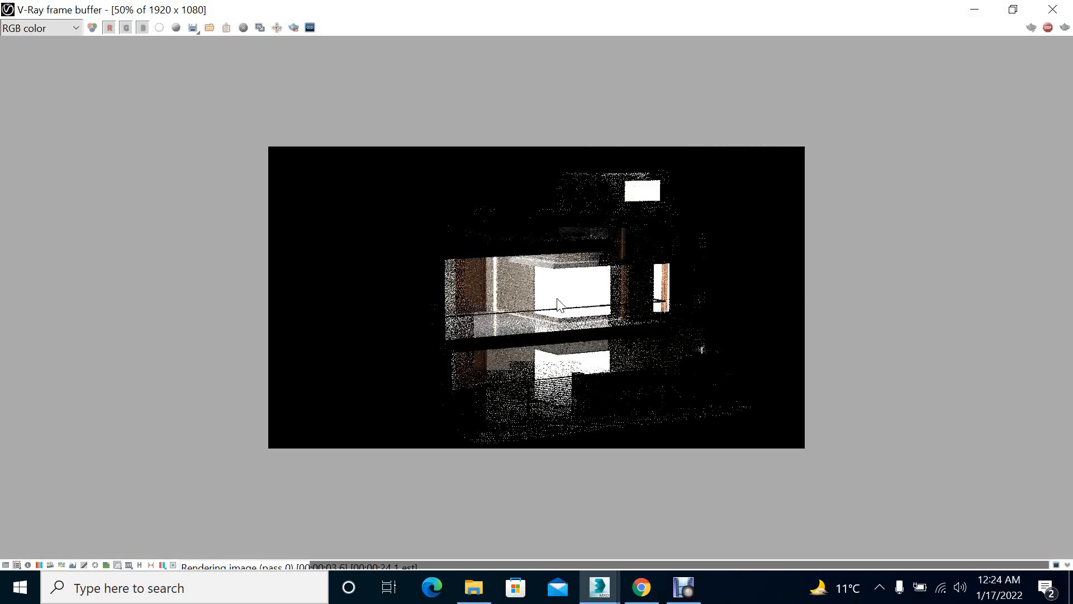
pyautogui.scroll(1, 560, 305)
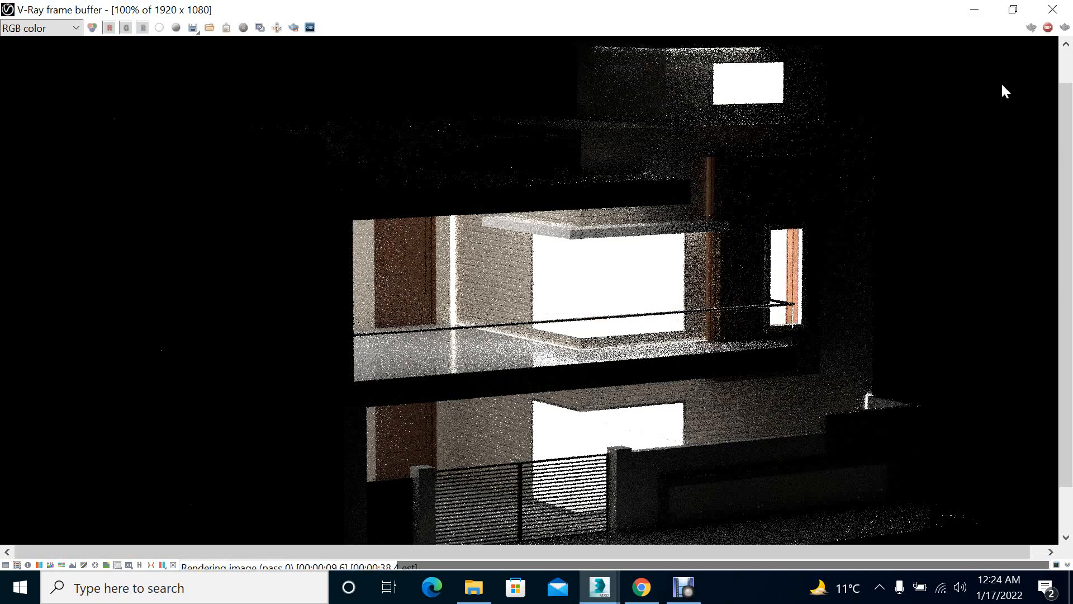
pyautogui.click(1055, 8)
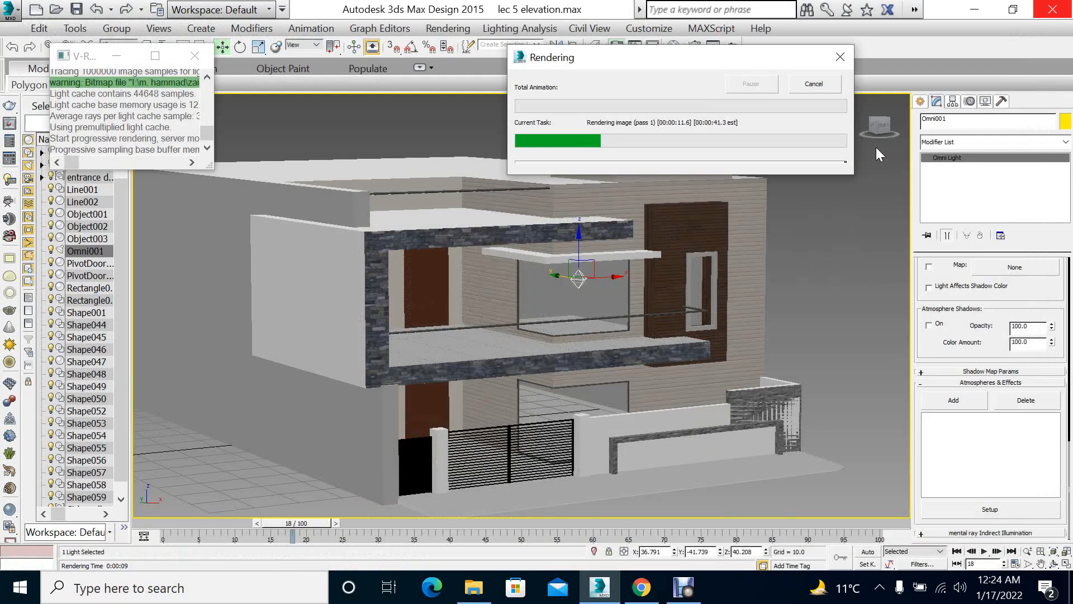
# Set the omni light's intensity multiplier to 4
pyautogui.moveTo(978, 307); pyautogui.dragTo(1001, 492)
pyautogui.moveTo(982, 274); pyautogui.dragTo(992, 408)
pyautogui.moveTo(974, 285); pyautogui.dragTo(974, 374)
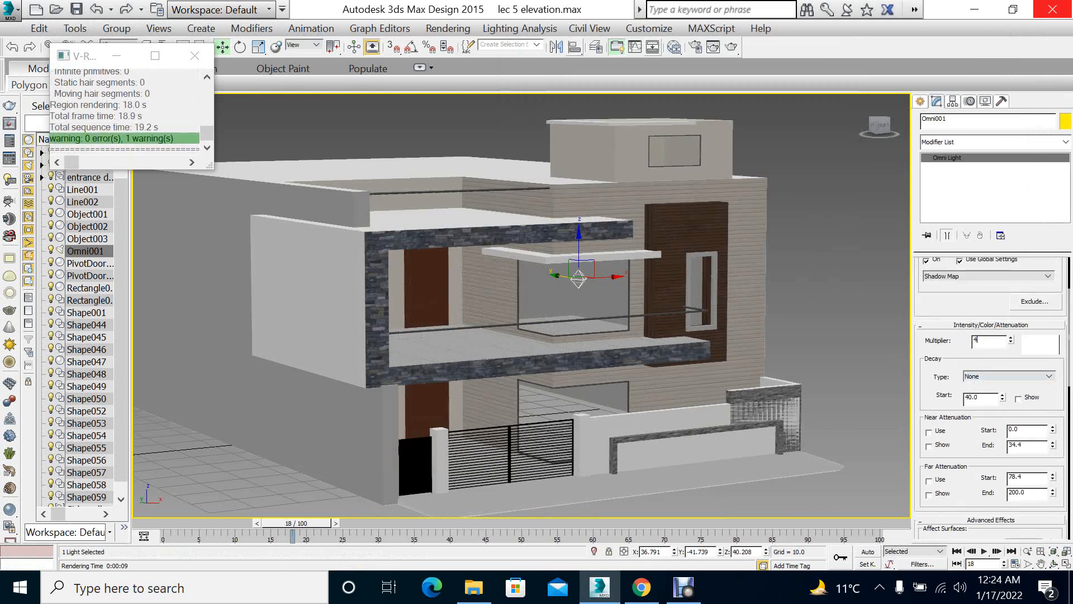
pyautogui.press('Return')
# Render the perspective view in V-Ray, inspect the windows and gate under the dimmer omni light, and cancel the render
pyautogui.click(732, 47)
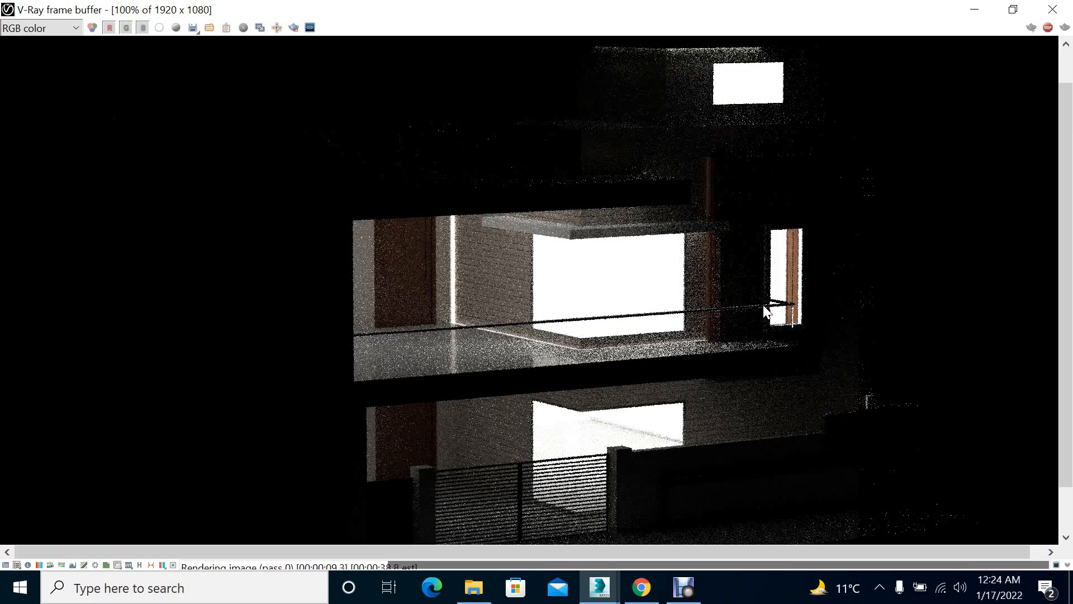
pyautogui.scroll(-1, 683, 348)
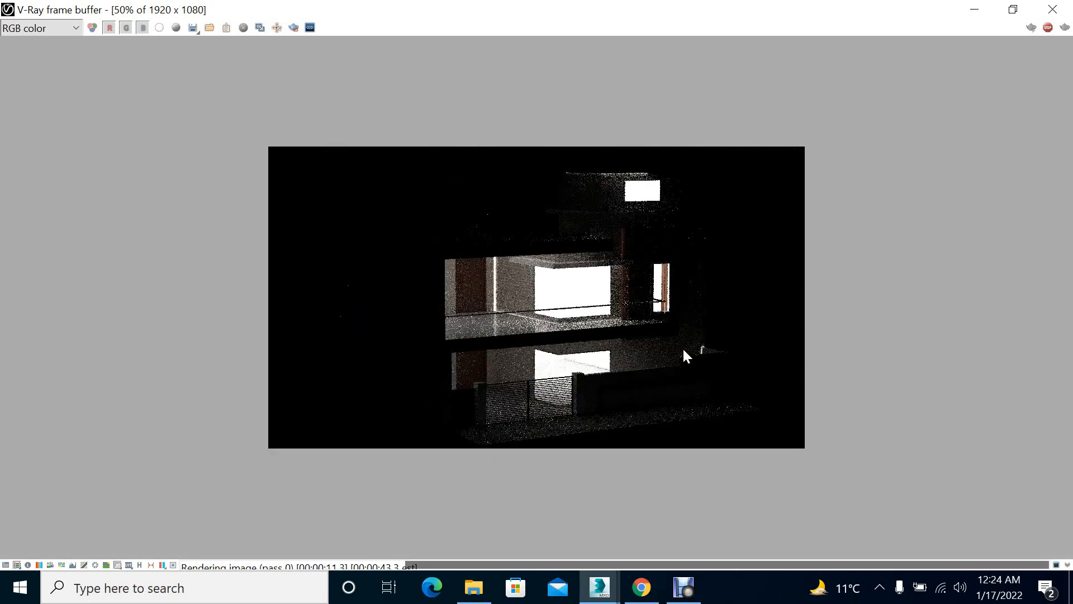
pyautogui.scroll(2, 633, 380)
pyautogui.scroll(-2, 633, 379)
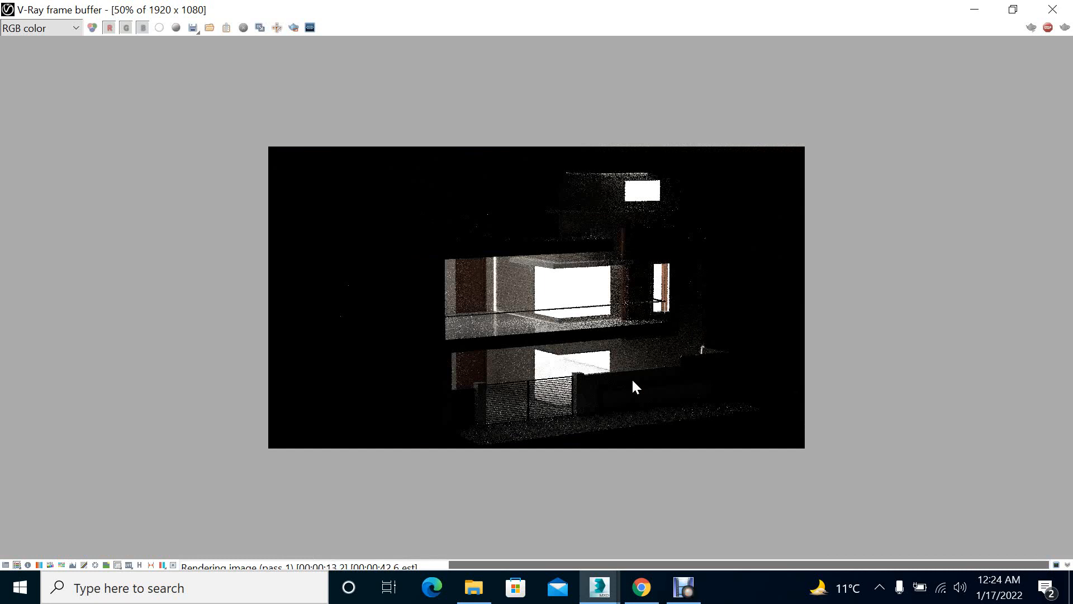
pyautogui.scroll(1, 632, 379)
pyautogui.moveTo(616, 374); pyautogui.dragTo(613, 280, button='middle')
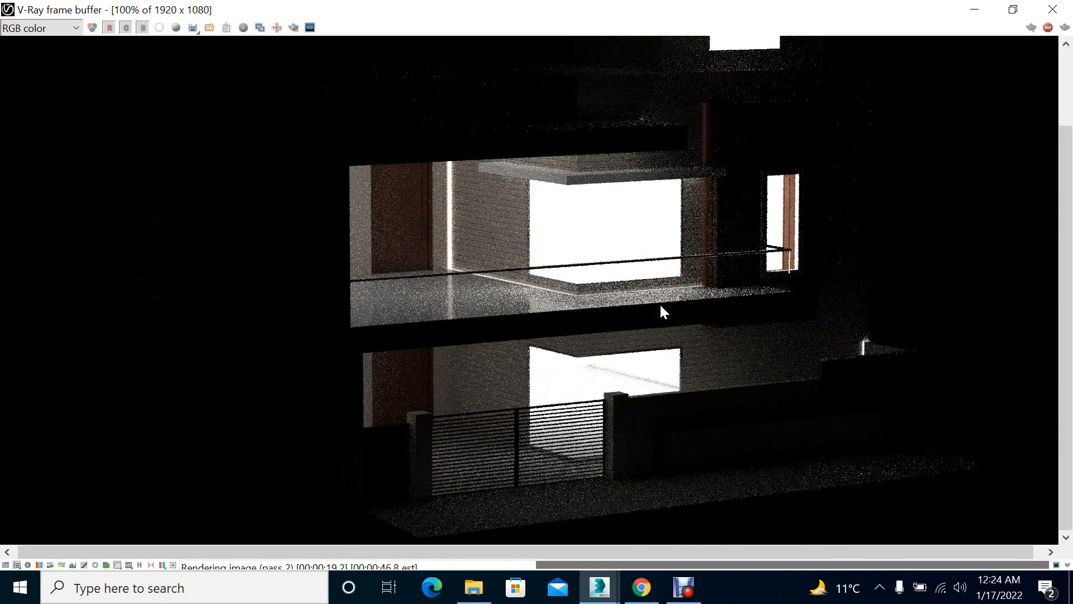
pyautogui.click(1053, 9)
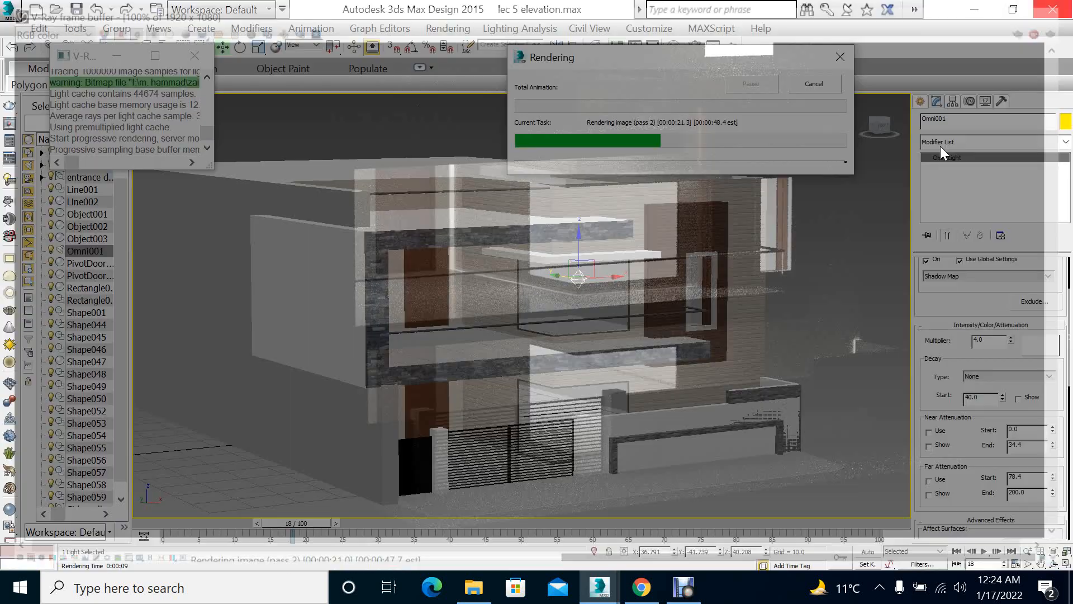
pyautogui.click(815, 84)
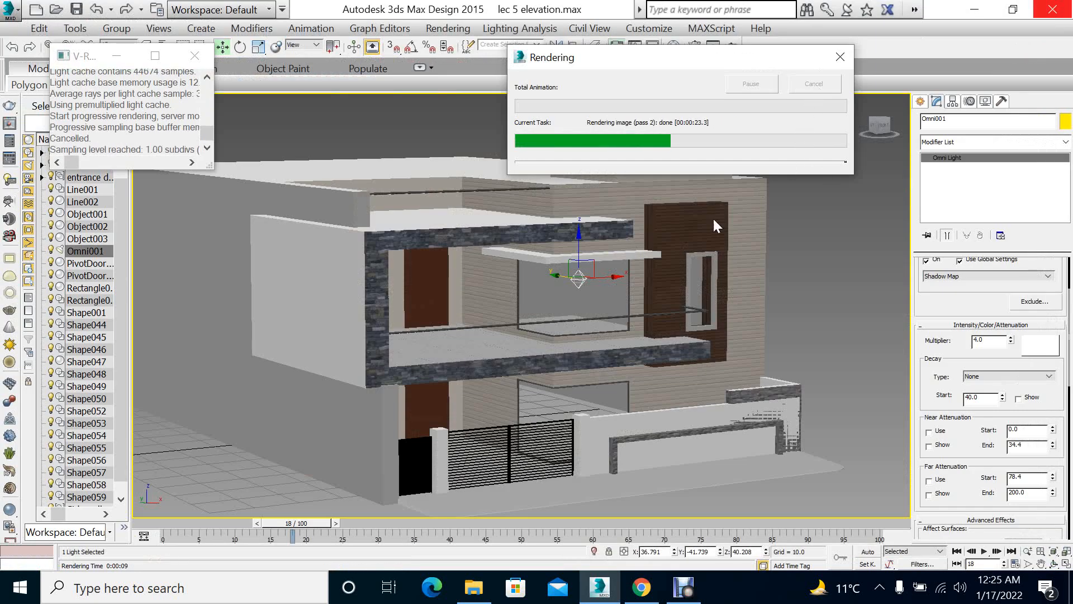
# Set the rectangular rendering width of the upper front window's glass spline to 0.2
pyautogui.click(597, 309)
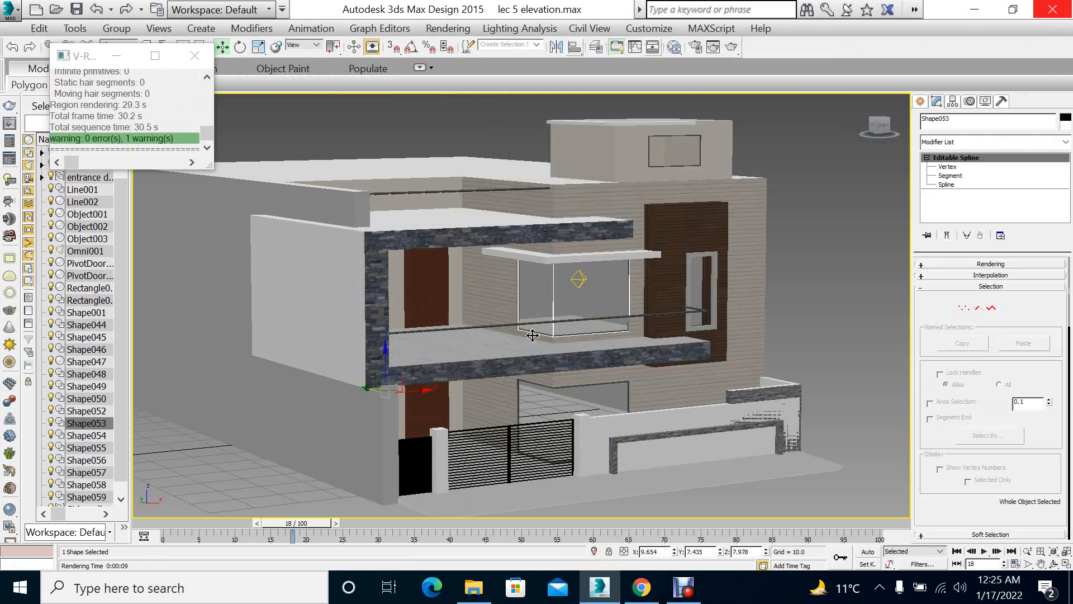
pyautogui.click(1005, 139)
pyautogui.click(993, 142)
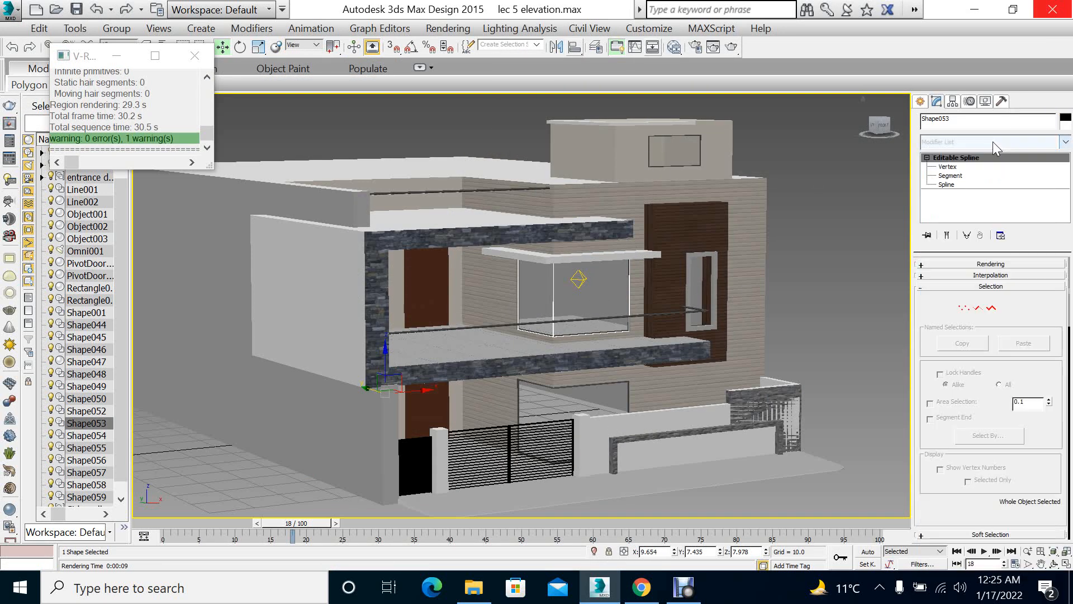
pyautogui.click(989, 264)
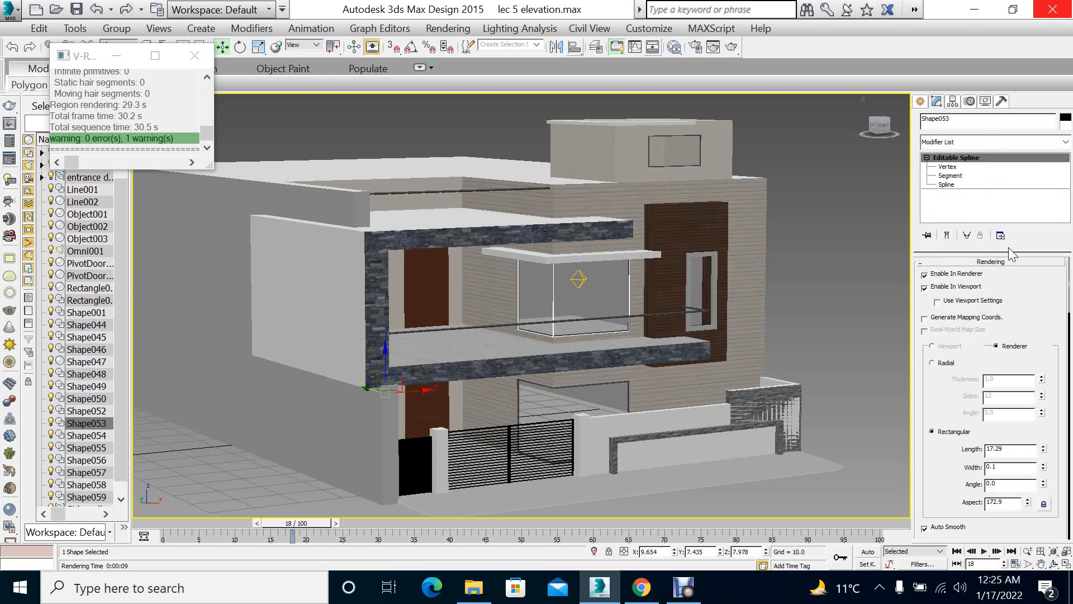
pyautogui.click(1043, 464)
# Render the perspective view in V-Ray to check the thicker upper window glass, and cancel the render
pyautogui.click(735, 47)
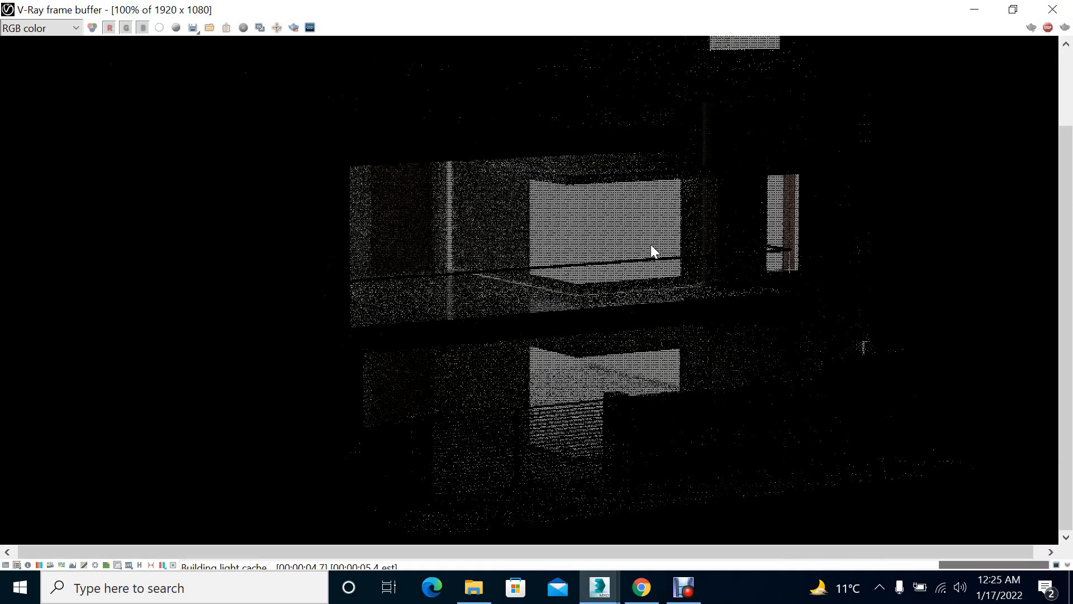
pyautogui.click(1052, 9)
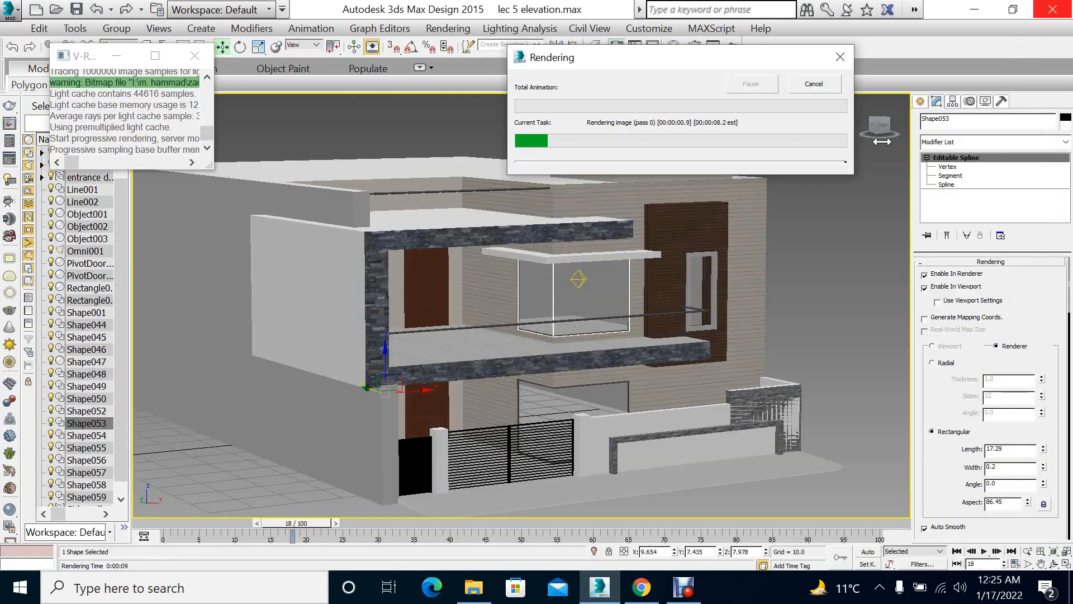
pyautogui.click(812, 82)
# Move the omni light along Y in the Top view to about Y 6.3, and return to the maximized perspective view
pyautogui.hotkey('alt', 'w')
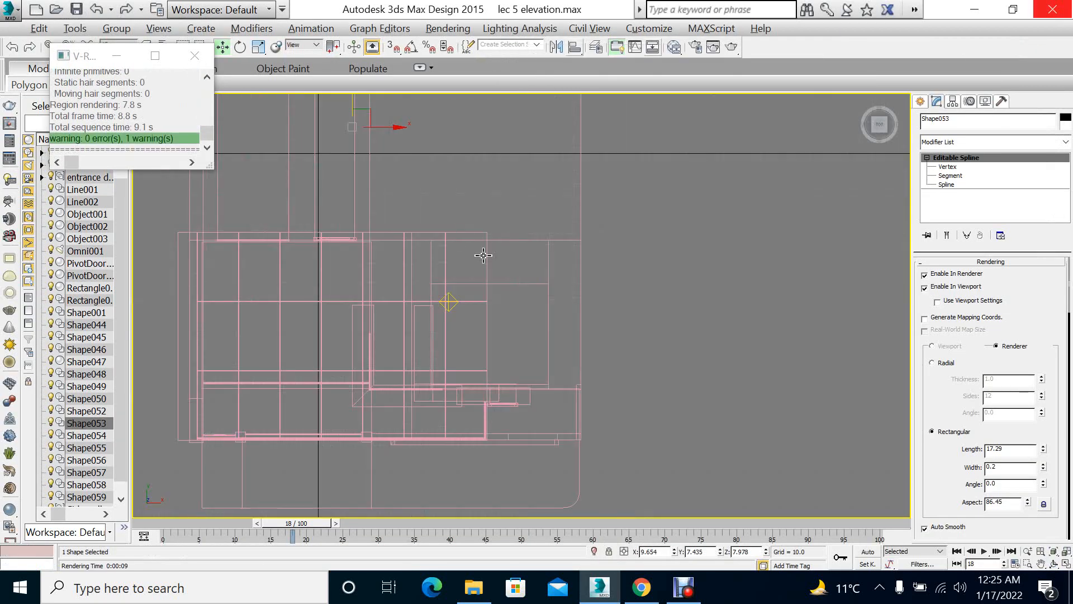
pyautogui.click(449, 297)
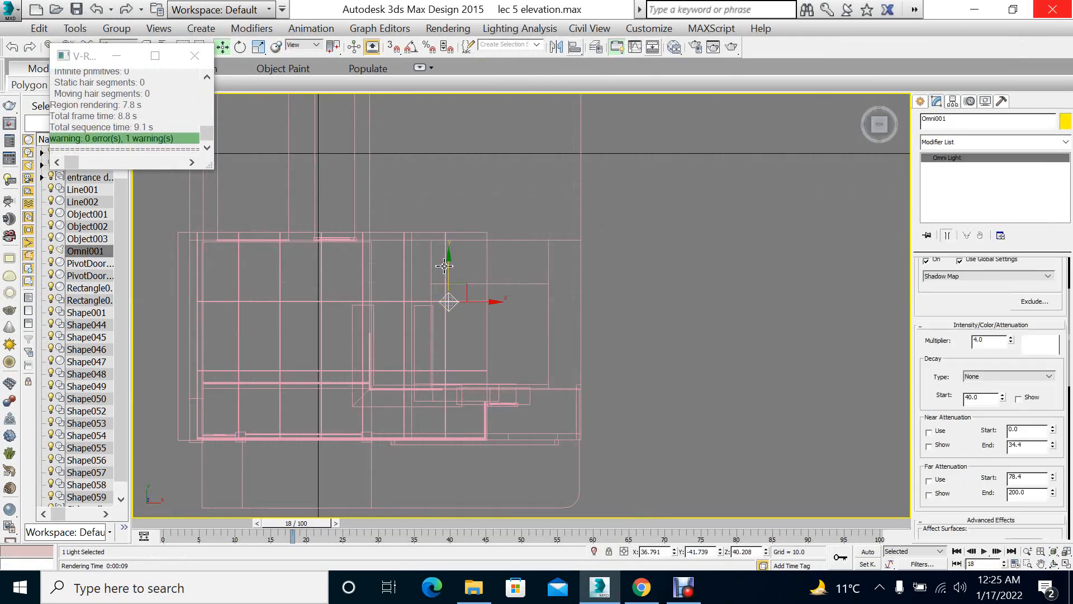
pyautogui.moveTo(469, 270); pyautogui.dragTo(469, 100)
pyautogui.hotkey('alt', 'w')
pyautogui.rightClick(760, 412)
pyautogui.hotkey('alt', 'w')
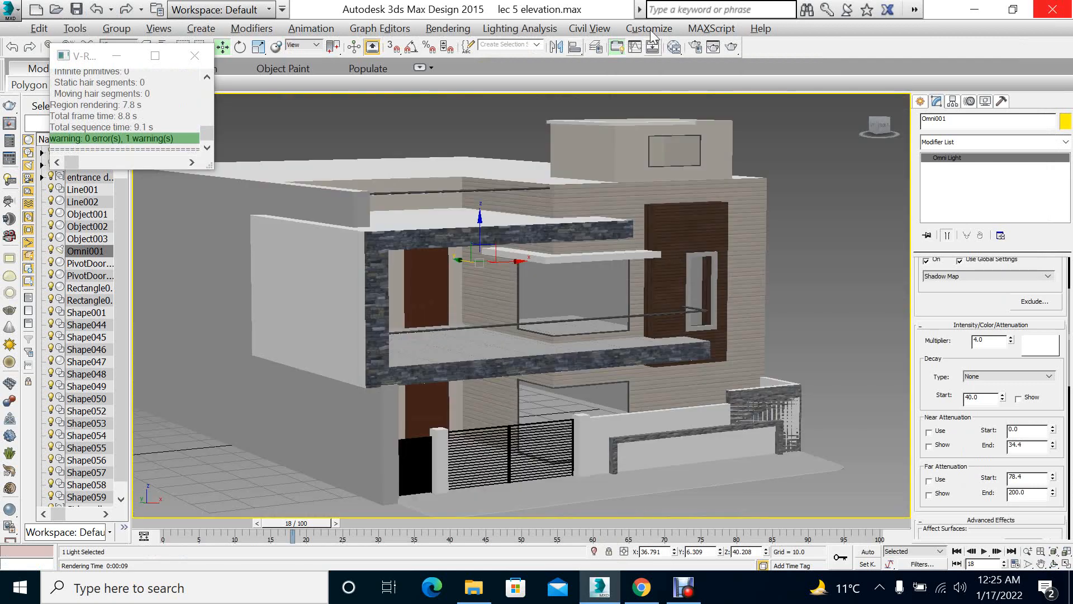
# Render the perspective view in V-Ray to check the omni light's new position, and cancel the render
pyautogui.click(730, 47)
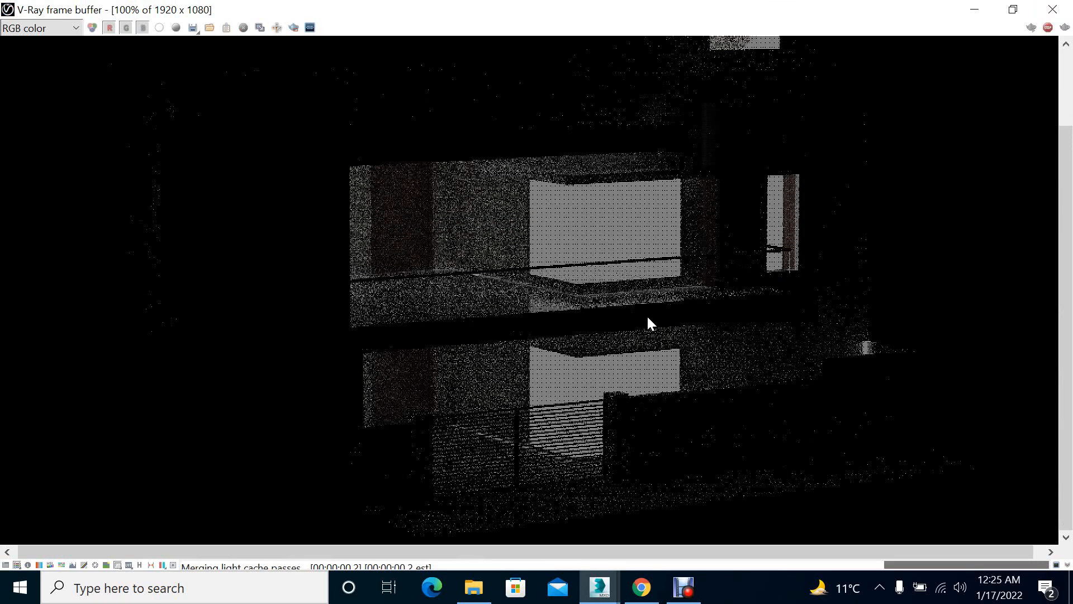
pyautogui.click(1070, 6)
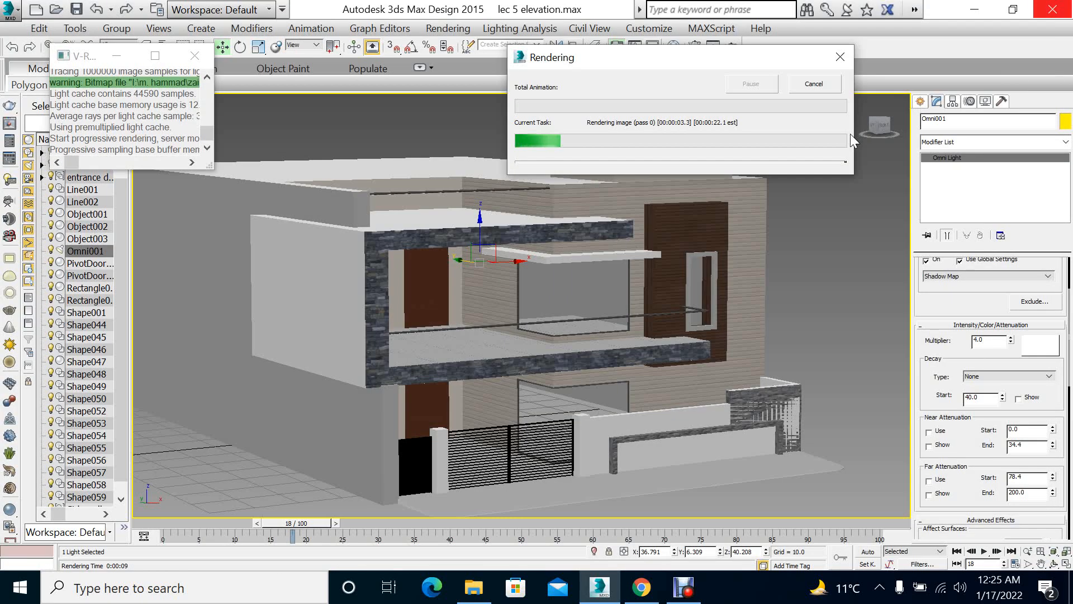
pyautogui.click(819, 84)
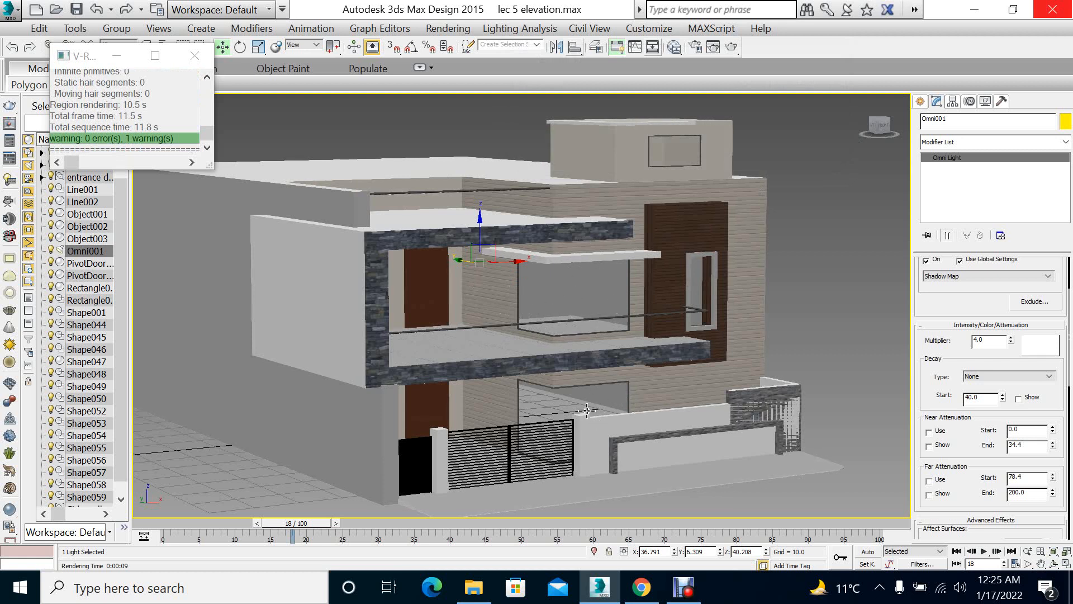
# Select the lower front window glass, open the compact Material Editor and sample the upper window's glass material into the first slot
pyautogui.click(574, 398)
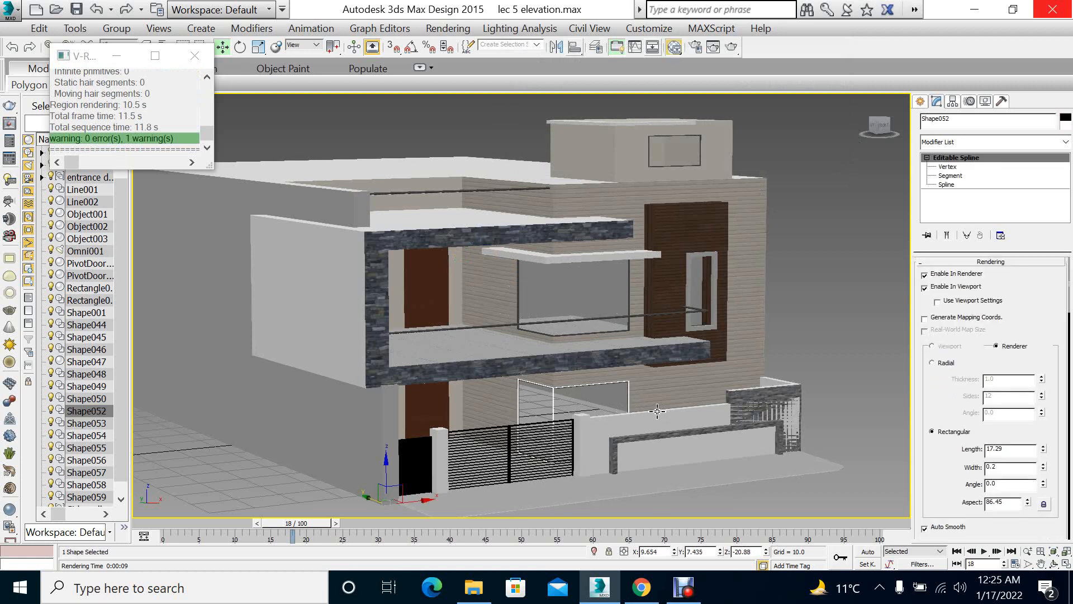
pyautogui.press('m')
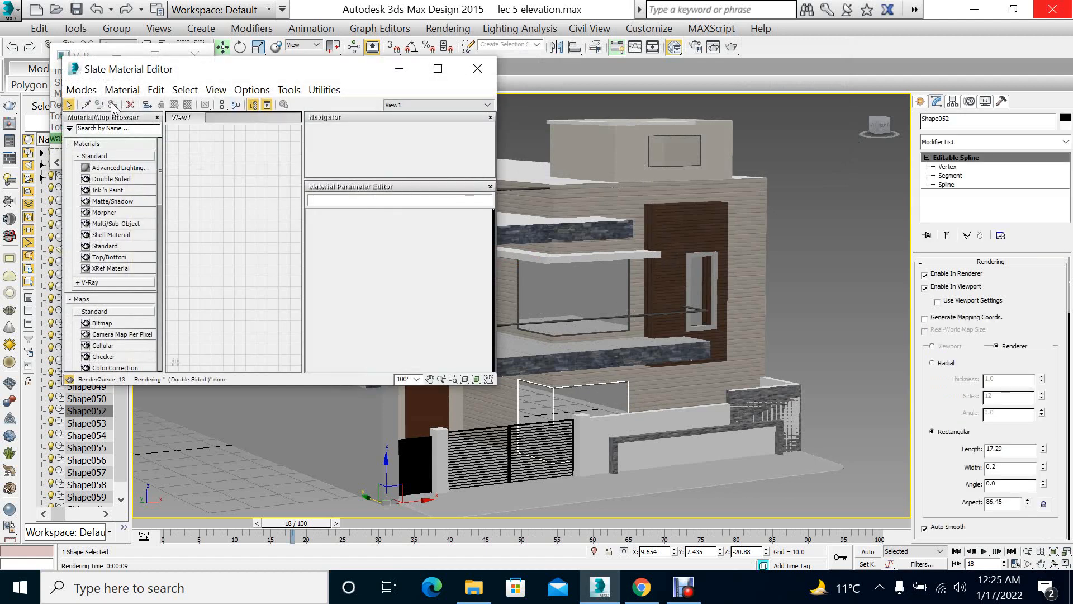
pyautogui.click(81, 90)
pyautogui.click(108, 110)
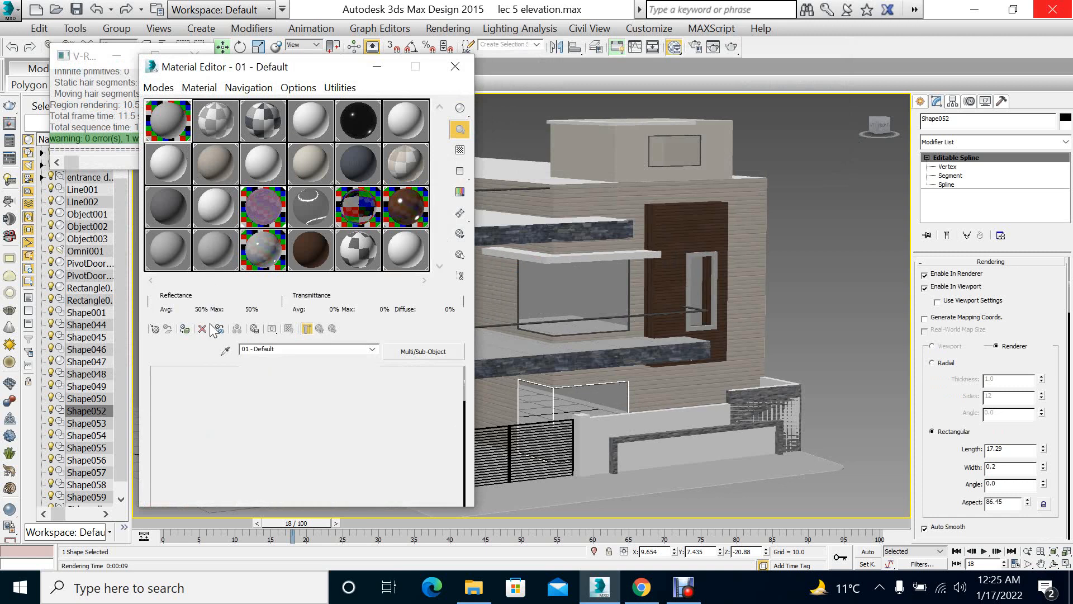
pyautogui.click(225, 351)
pyautogui.click(523, 277)
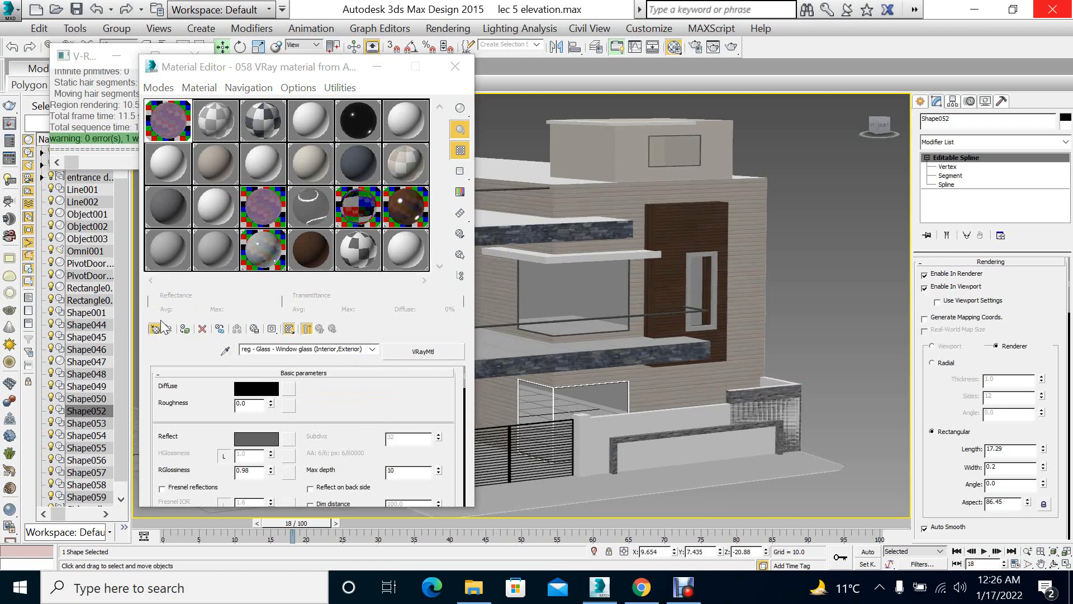
# Load the Architectural Glass scene material into the slot and assign it to both the lower and upper front window glass
pyautogui.click(423, 351)
pyautogui.scroll(-3, 491, 371)
pyautogui.scroll(-5, 485, 388)
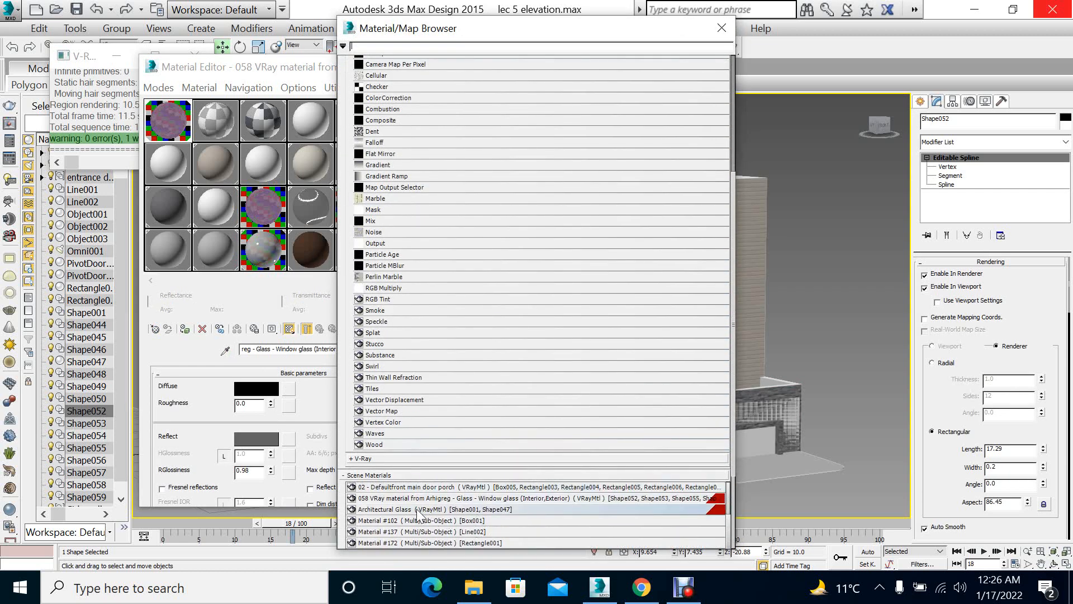
pyautogui.doubleClick(422, 510)
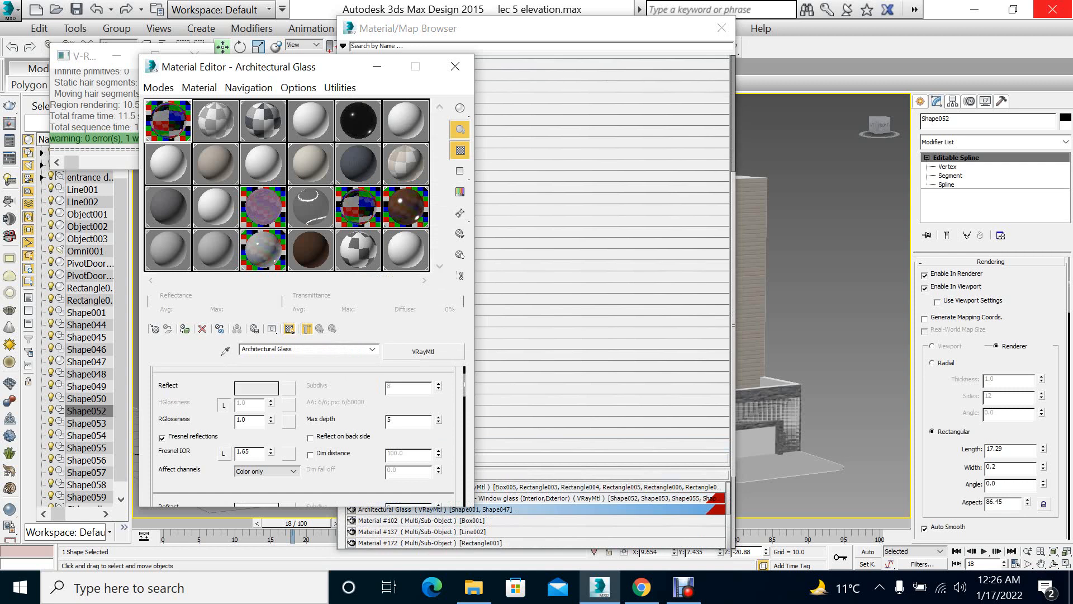
pyautogui.click(722, 30)
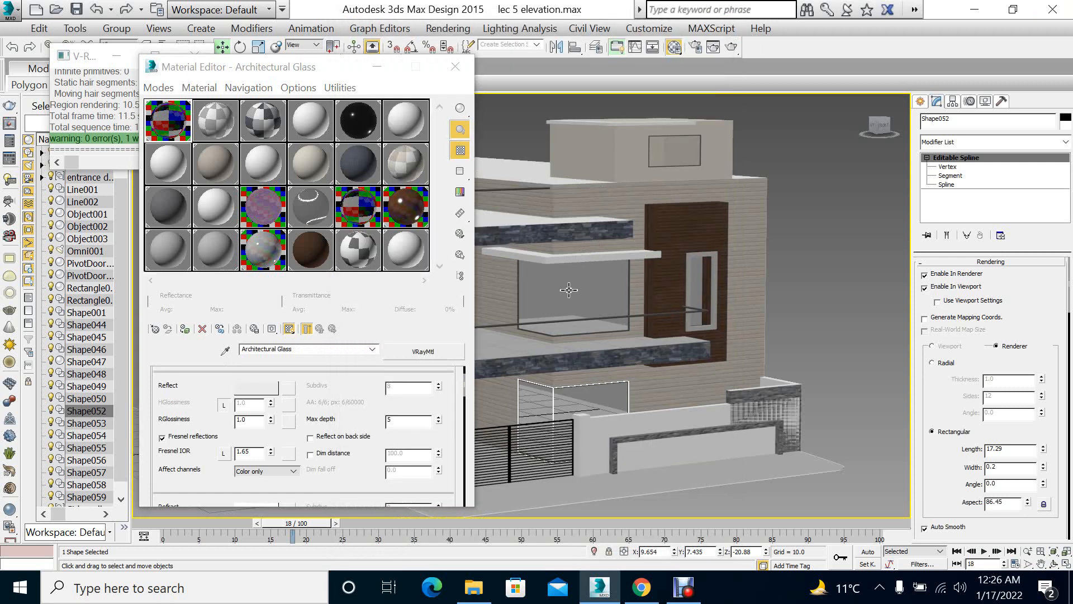
pyautogui.keyDown('ctrl'); pyautogui.click(566, 297); pyautogui.keyUp('ctrl')
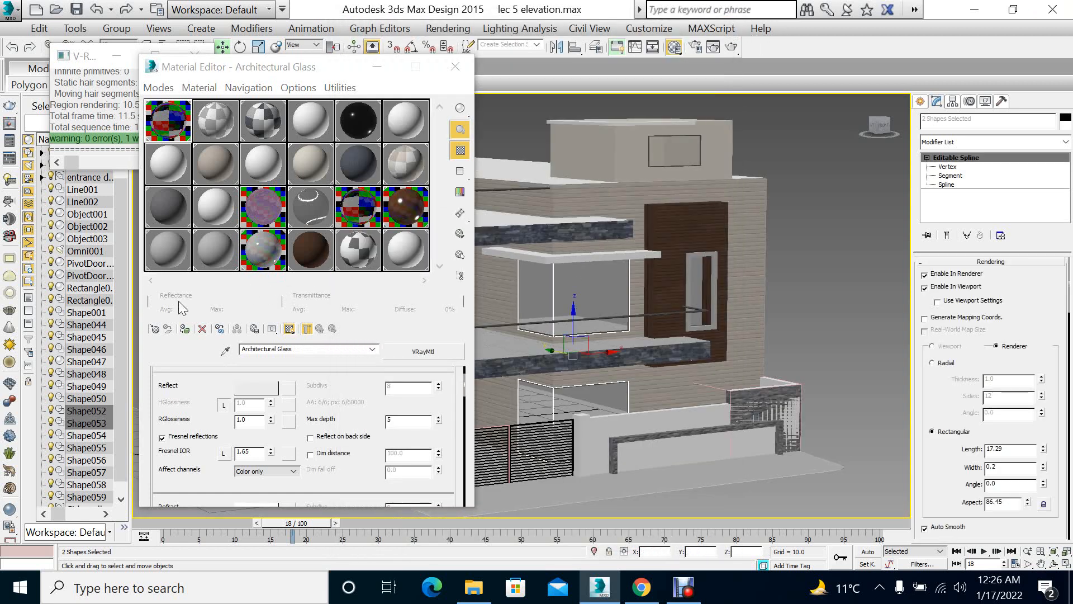
pyautogui.click(184, 330)
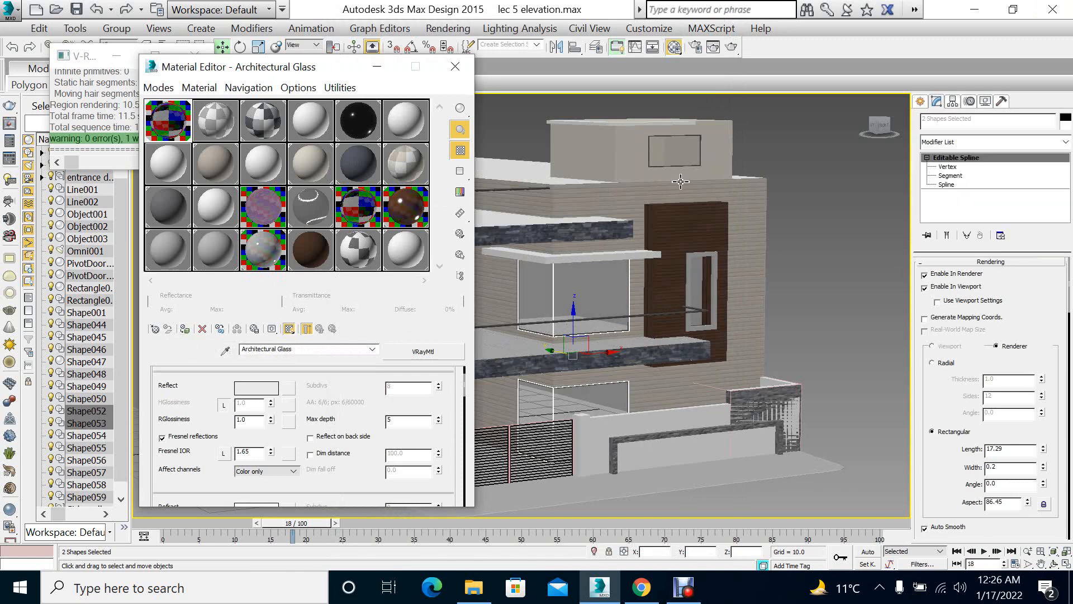
# Assign the Architectural Glass material to the rooftop window glass and the narrow window glass in the wood-clad wall
pyautogui.click(670, 152)
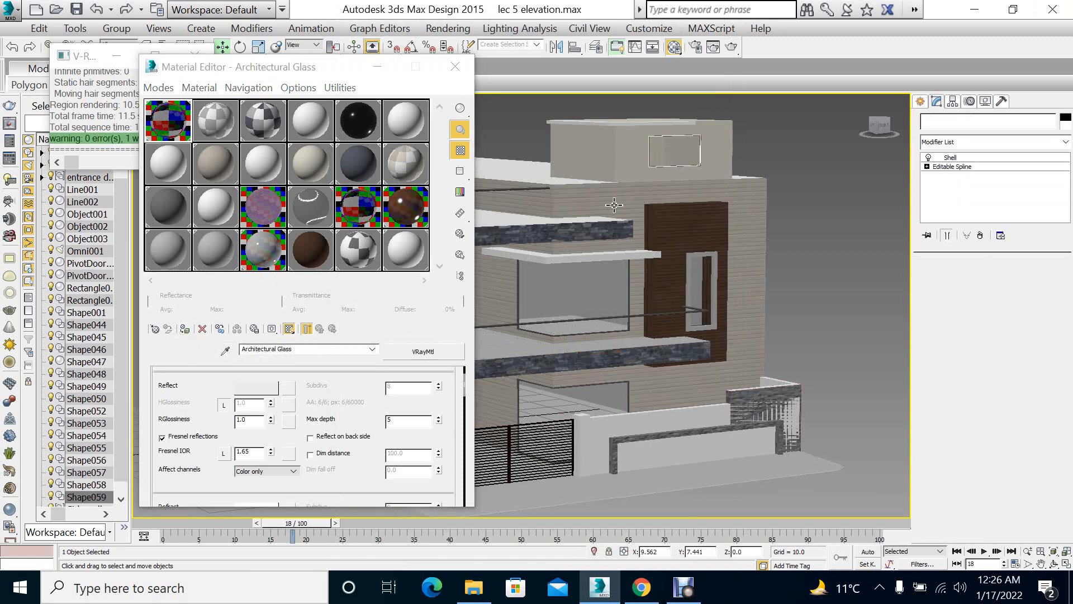
pyautogui.click(188, 330)
pyautogui.click(706, 283)
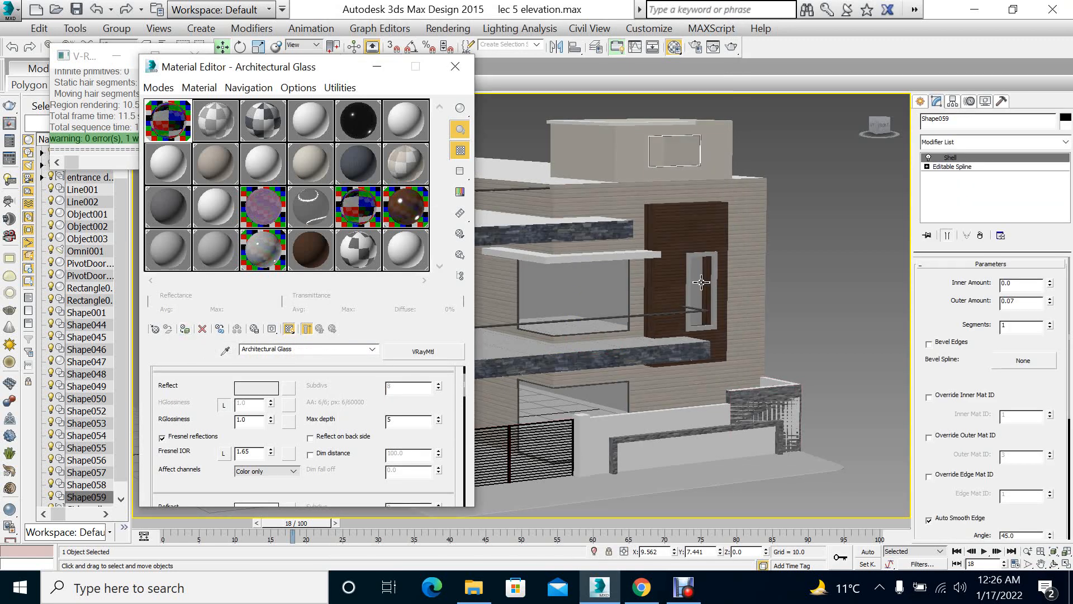
pyautogui.click(186, 329)
pyautogui.click(469, 65)
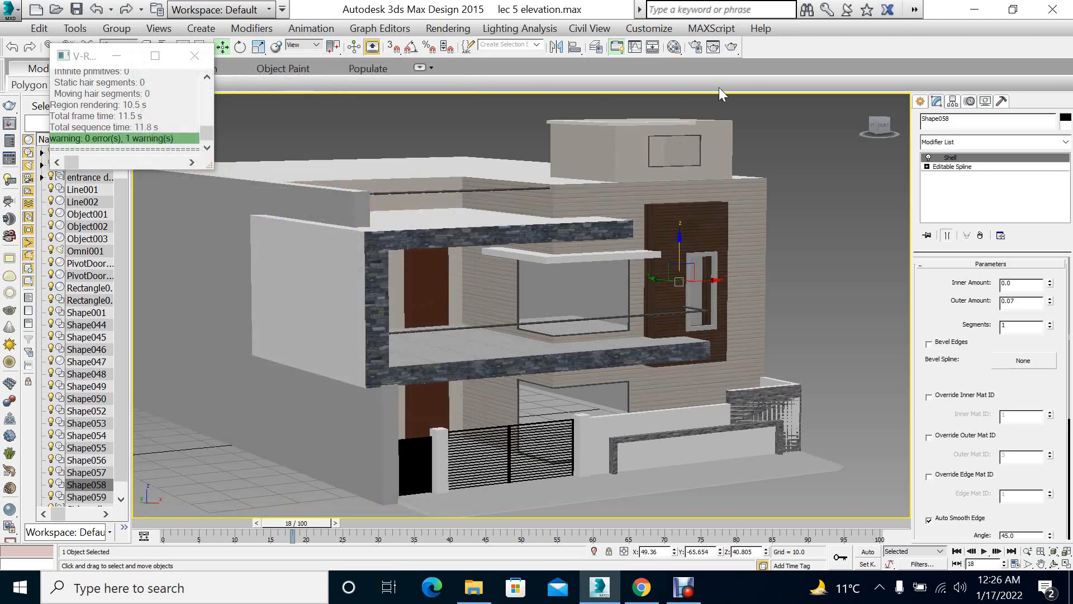
# Render the perspective view in V-Ray to check the window glass, and close the frame buffer
pyautogui.click(723, 53)
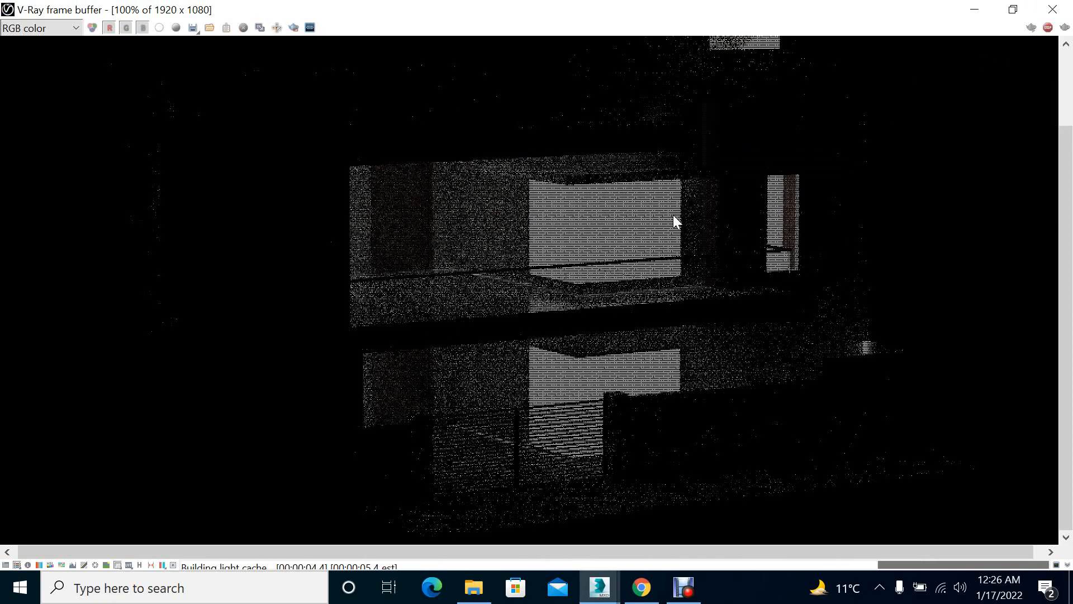
pyautogui.moveTo(676, 221); pyautogui.dragTo(745, 338, button='middle')
pyautogui.click(1056, 11)
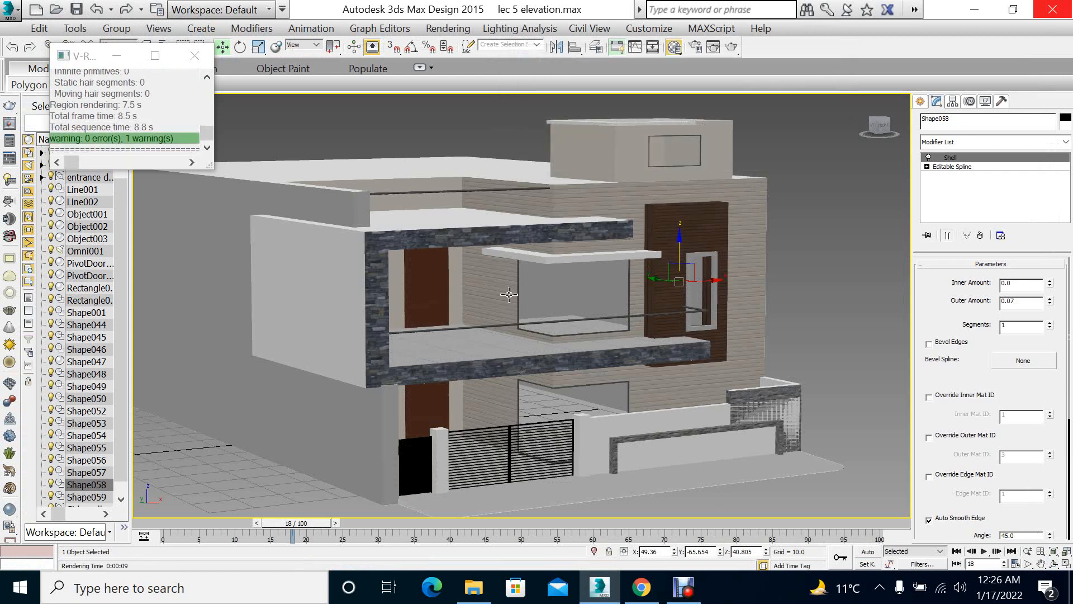
# Set the Architectural Glass refraction color to a gray with value 219
pyautogui.press('m')
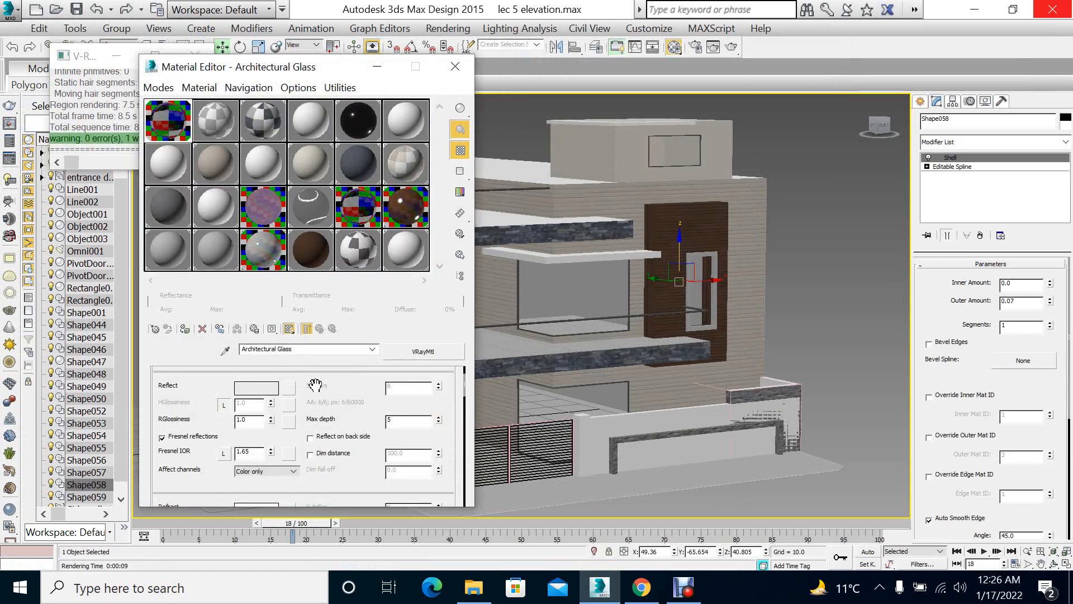
pyautogui.scroll(-5, 263, 414)
pyautogui.click(257, 403)
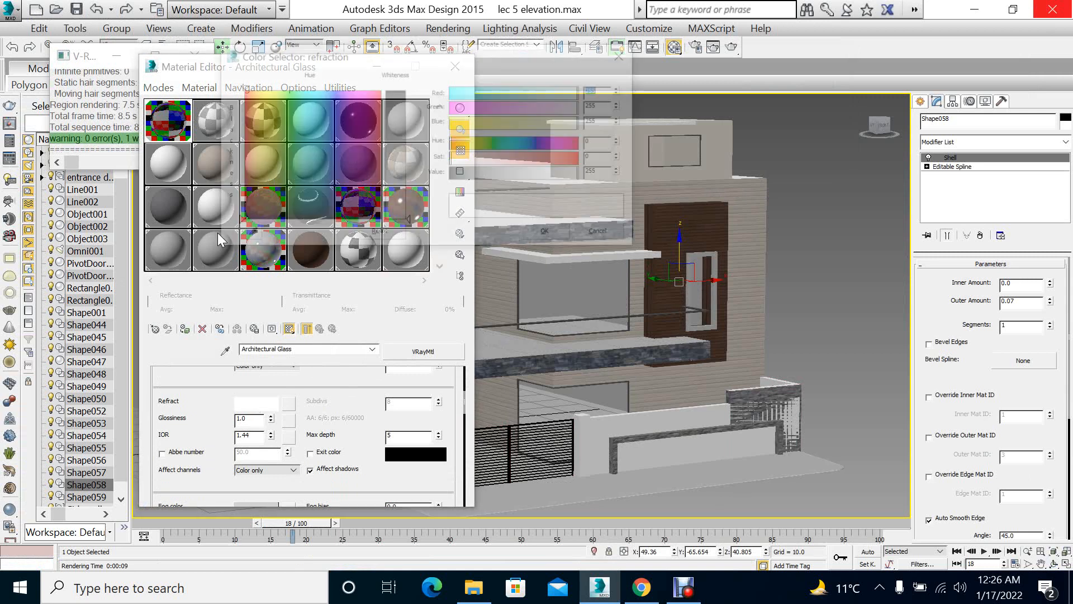
pyautogui.moveTo(410, 222); pyautogui.dragTo(411, 203)
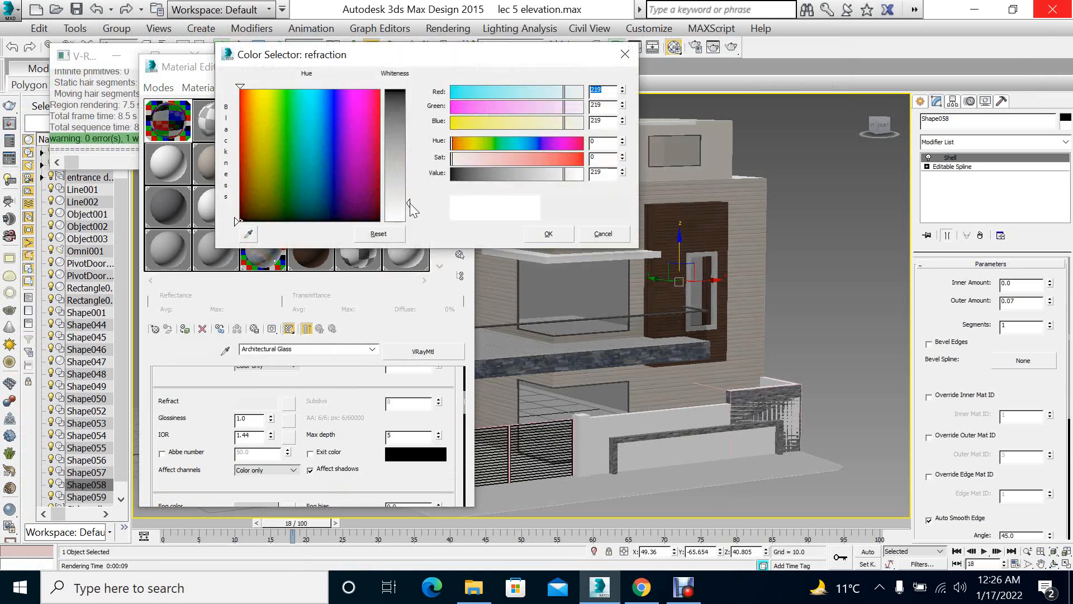
pyautogui.click(545, 234)
# Darken the Architectural Glass reflection color slightly
pyautogui.scroll(5, 363, 397)
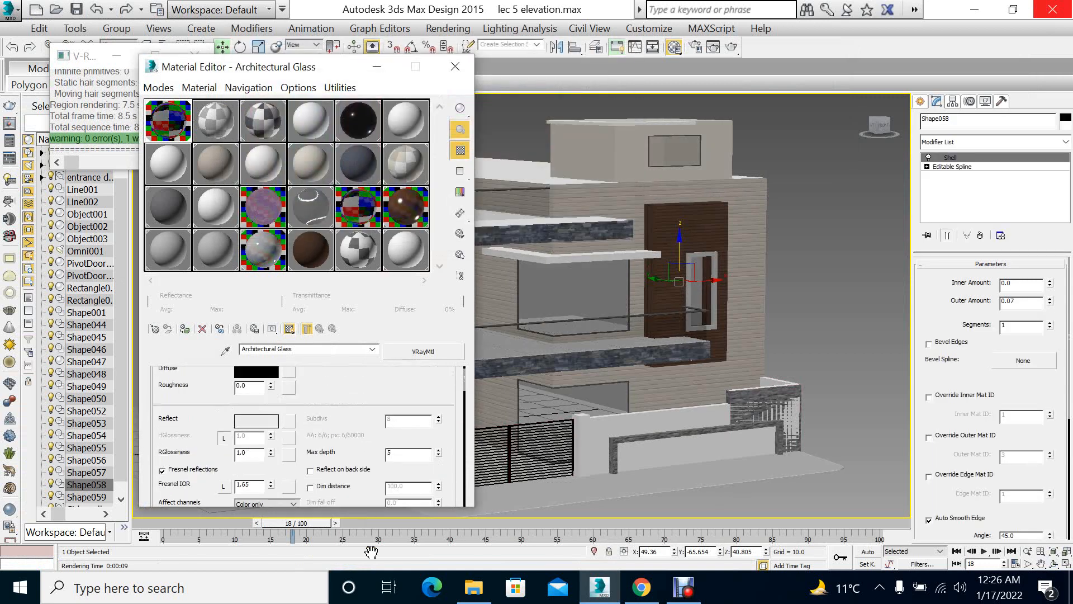
pyautogui.click(260, 441)
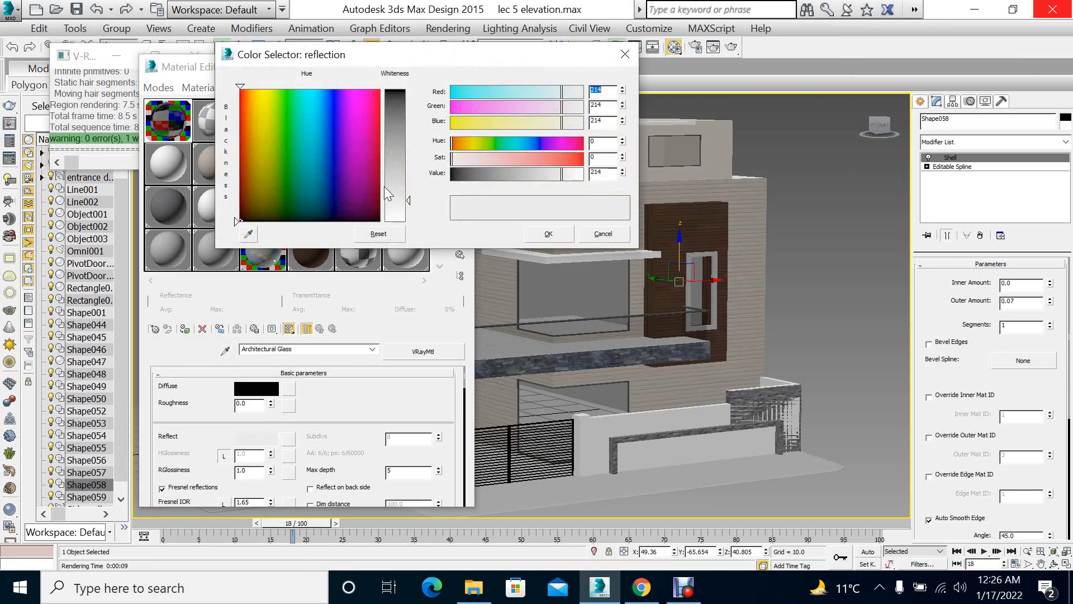
pyautogui.moveTo(411, 200); pyautogui.dragTo(411, 192)
pyautogui.click(563, 236)
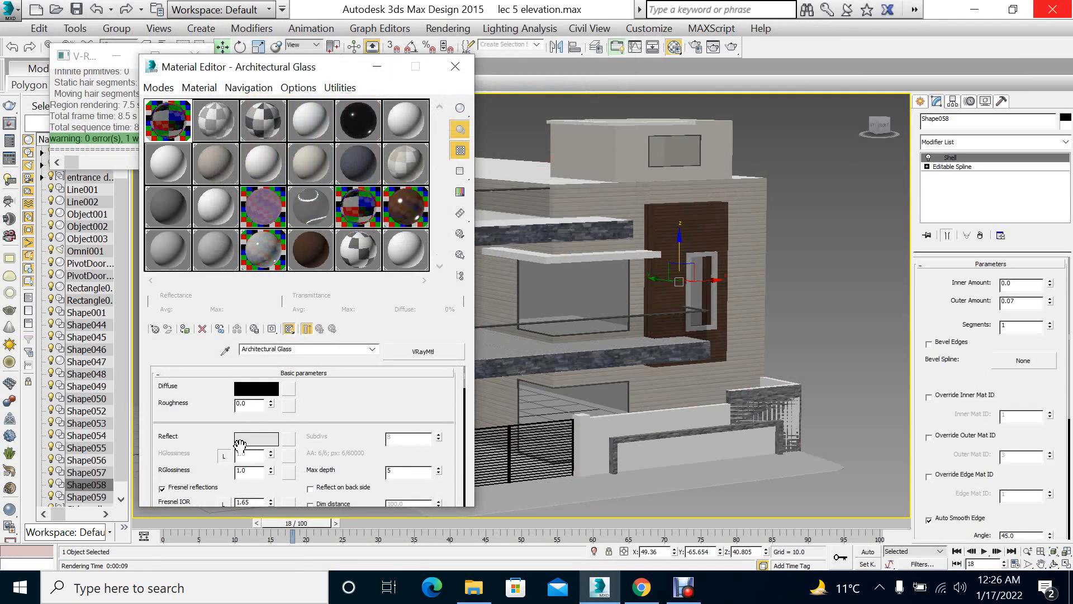
# Unlock the highlight glossiness of Architectural Glass, set HGlossiness and RGlossiness to 0.92, and close the Material Editor
pyautogui.click(223, 455)
pyautogui.moveTo(250, 455); pyautogui.dragTo(212, 456)
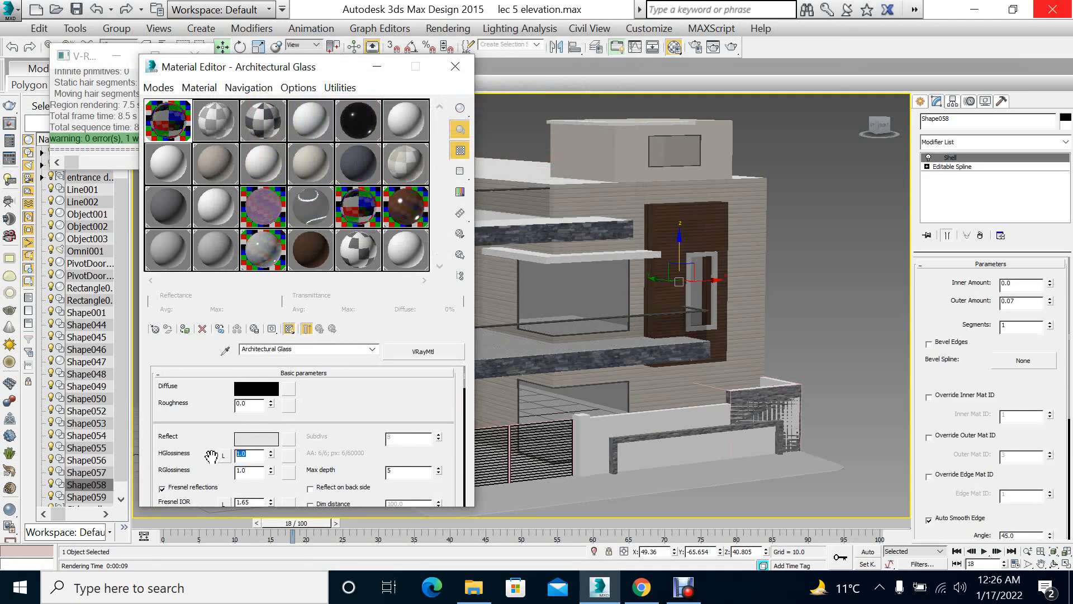
pyautogui.write('.92')
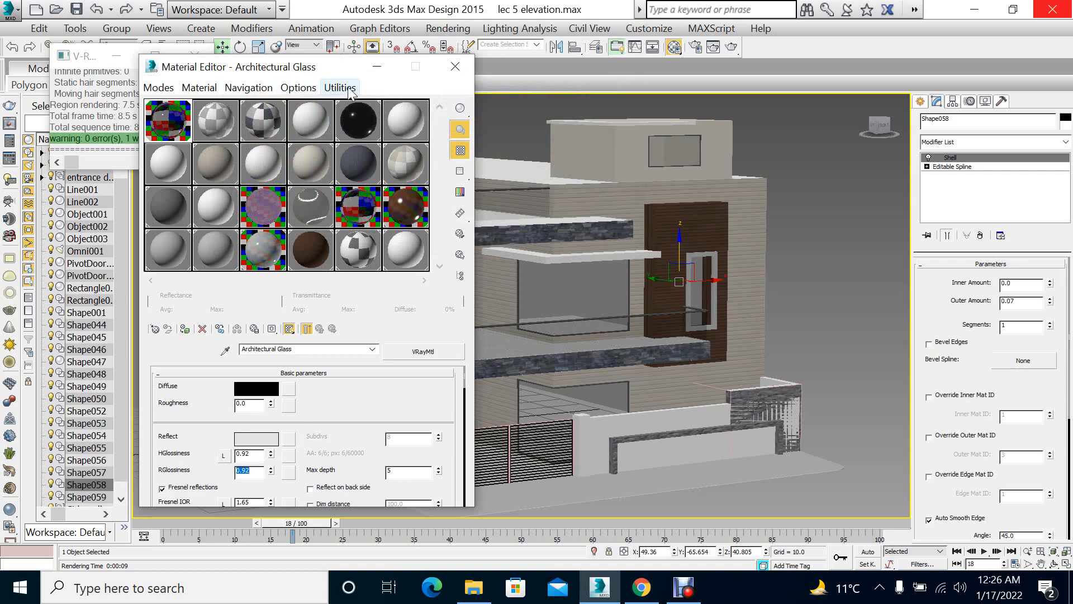
pyautogui.click(455, 67)
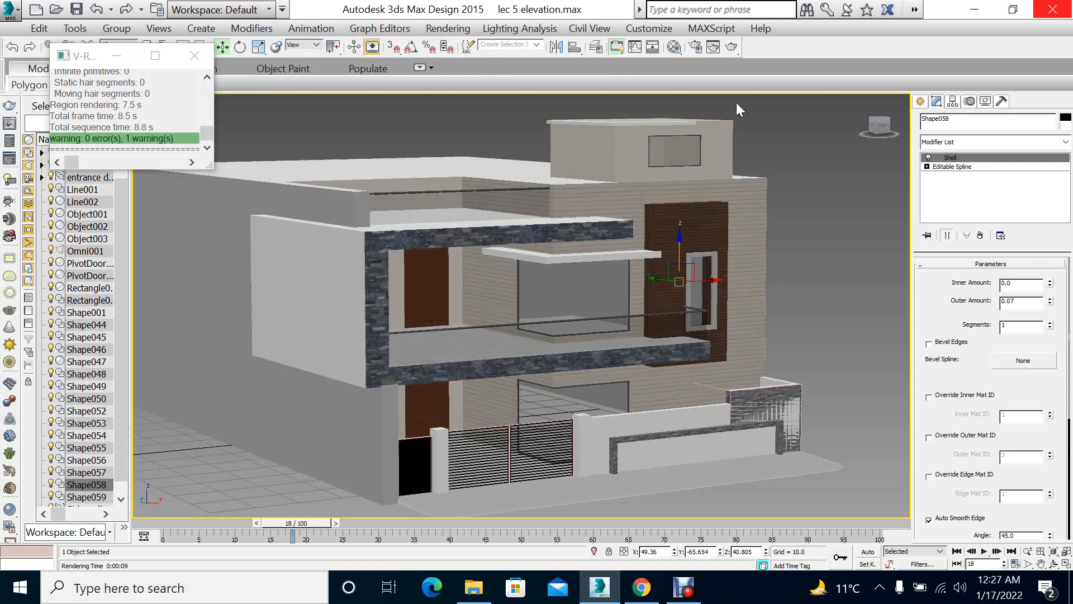
# Render the perspective view in V-Ray, inspect the front window glass up close, and cancel the render
pyautogui.click(732, 49)
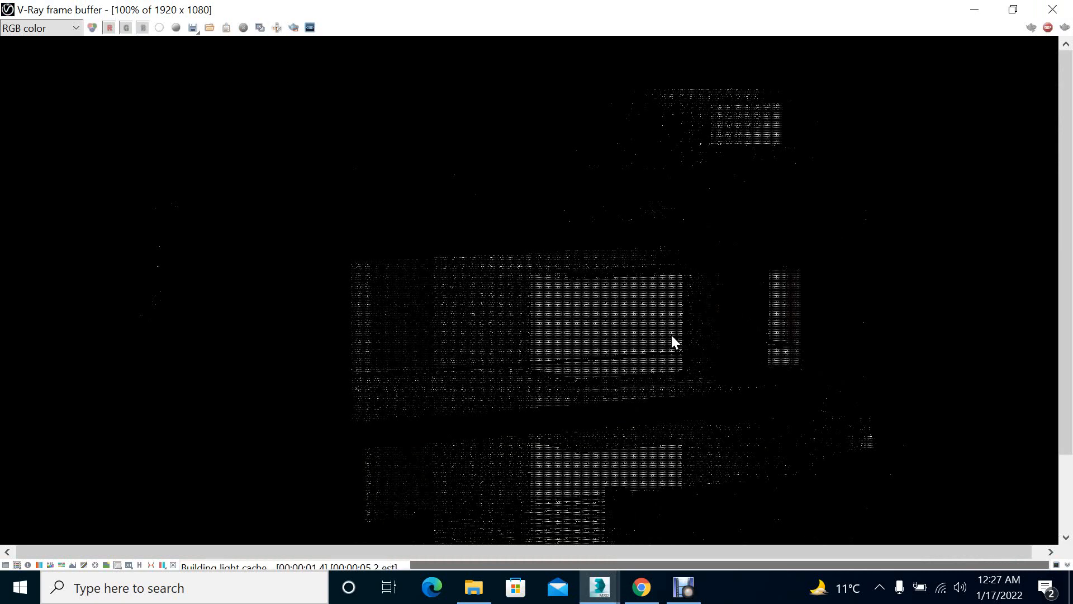
pyautogui.scroll(-1, 673, 338)
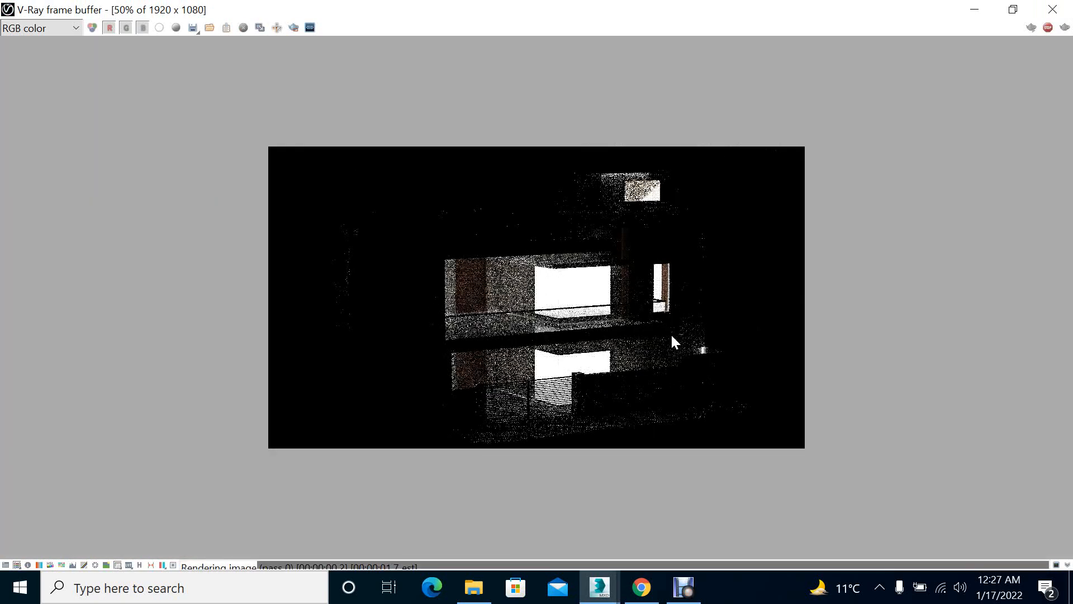
pyautogui.scroll(2, 573, 311)
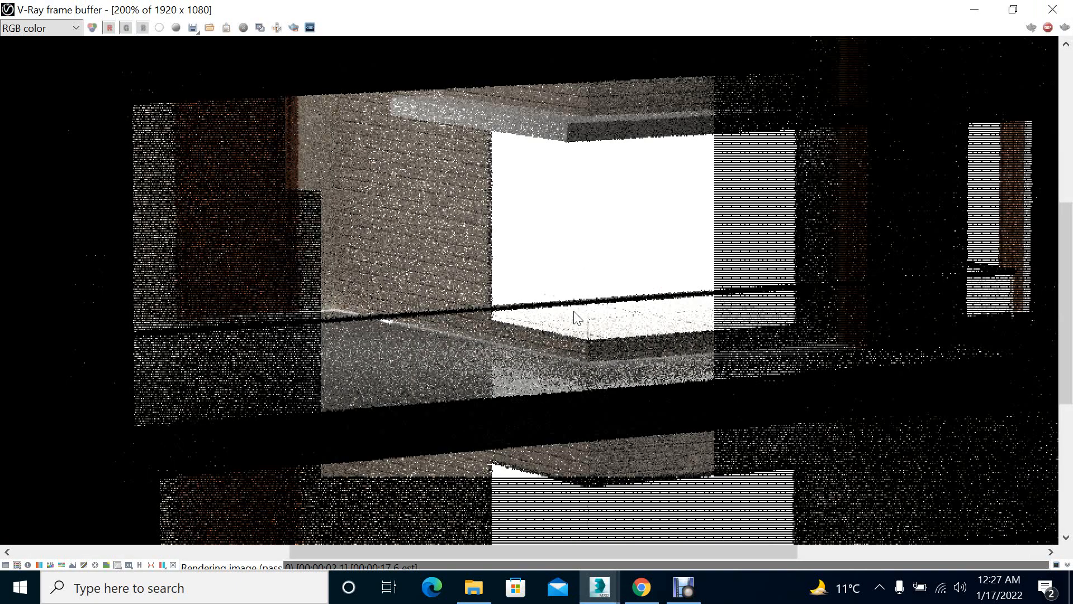
pyautogui.scroll(-1, 573, 313)
pyautogui.click(974, 9)
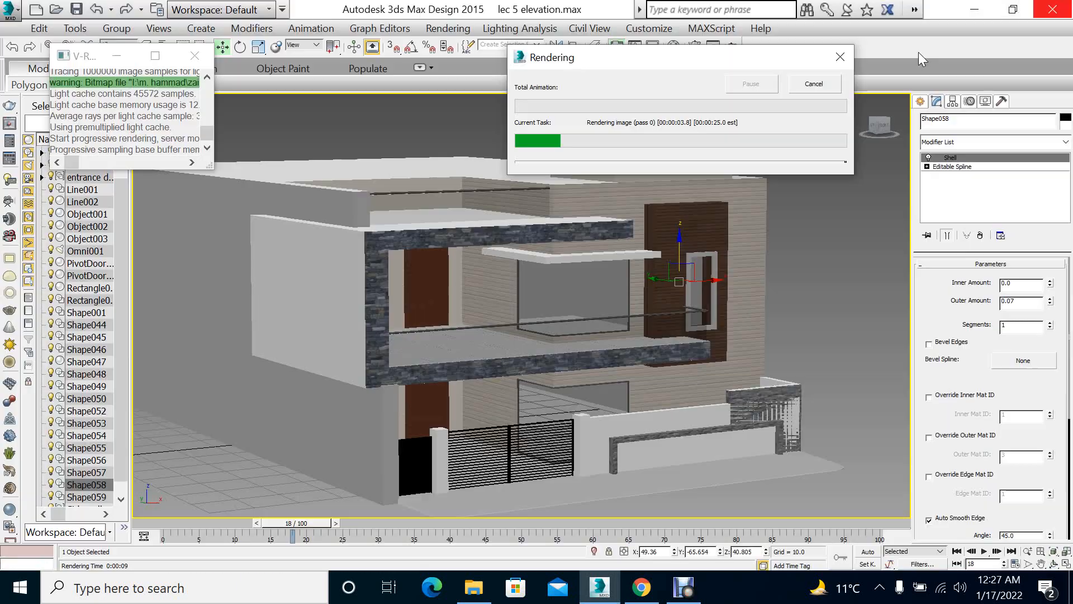
pyautogui.click(807, 88)
# Select the omni light in the Top view, set its intensity multiplier to 1, and return to the maximized perspective view
pyautogui.hotkey('alt', 'w')
pyautogui.rightClick(387, 187)
pyautogui.hotkey('alt', 'w')
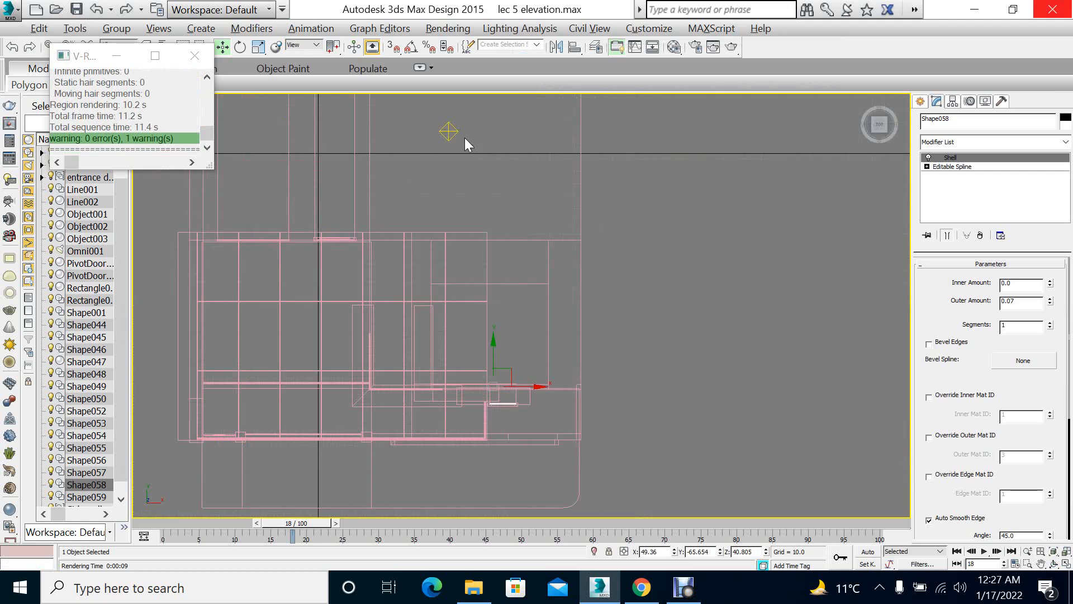
pyautogui.click(449, 132)
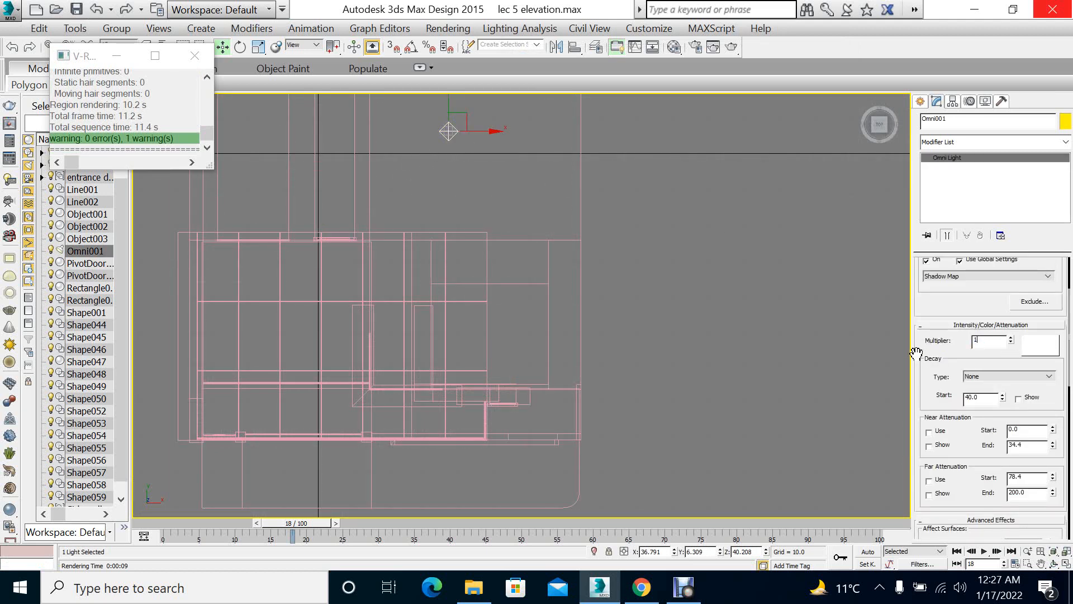
pyautogui.hotkey('alt', 'w')
pyautogui.rightClick(683, 372)
pyautogui.hotkey('alt', 'w')
pyautogui.click(804, 325)
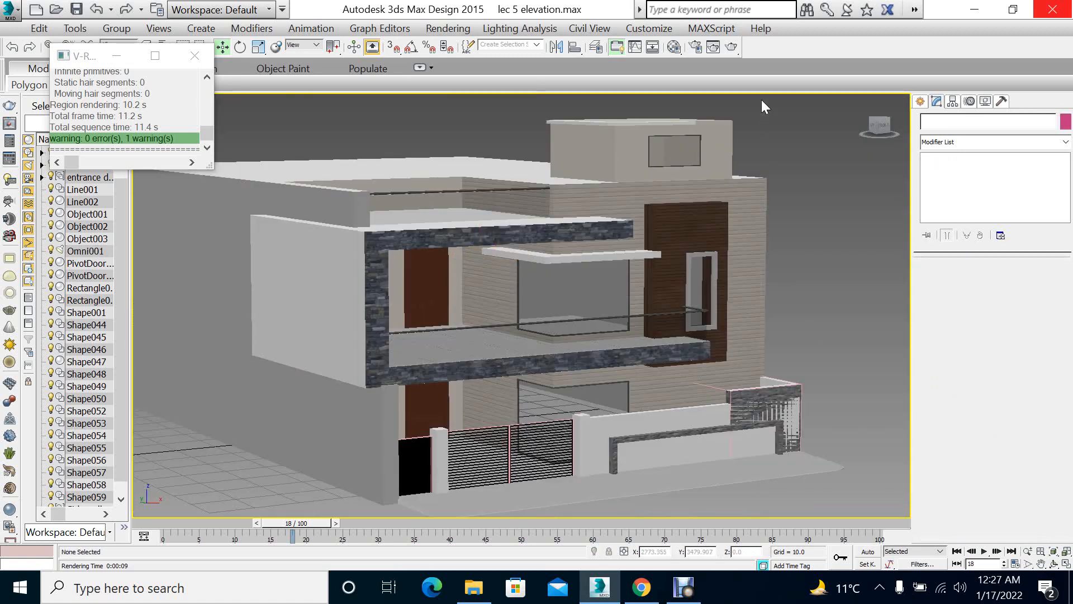
# Render the perspective view in V-Ray and examine the window lighting produced by the omni light's multiplier of 1
pyautogui.click(732, 47)
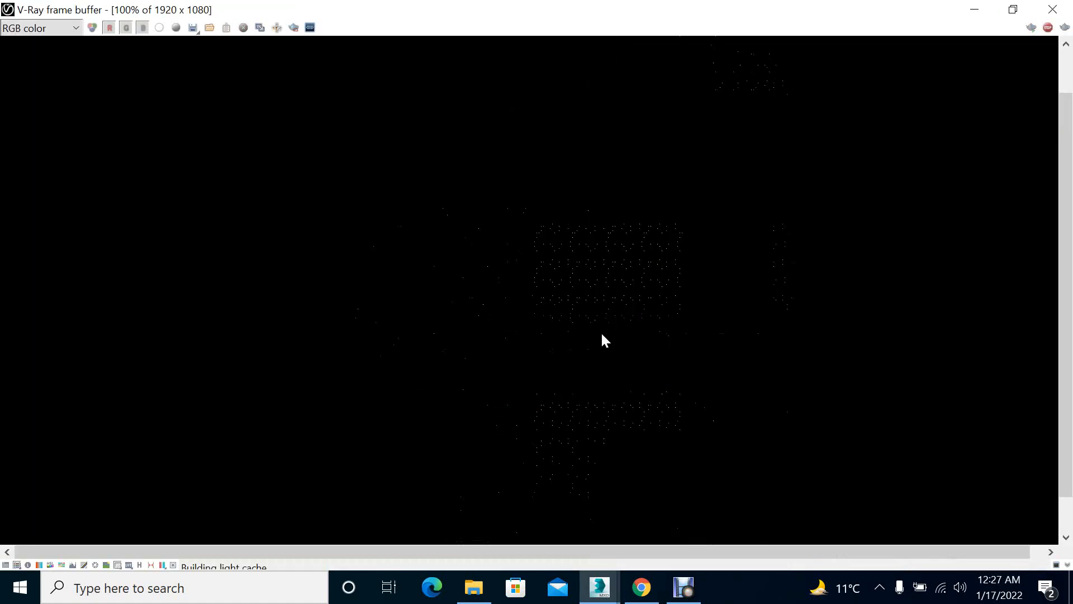
pyautogui.scroll(-1, 600, 331)
pyautogui.scroll(1, 601, 335)
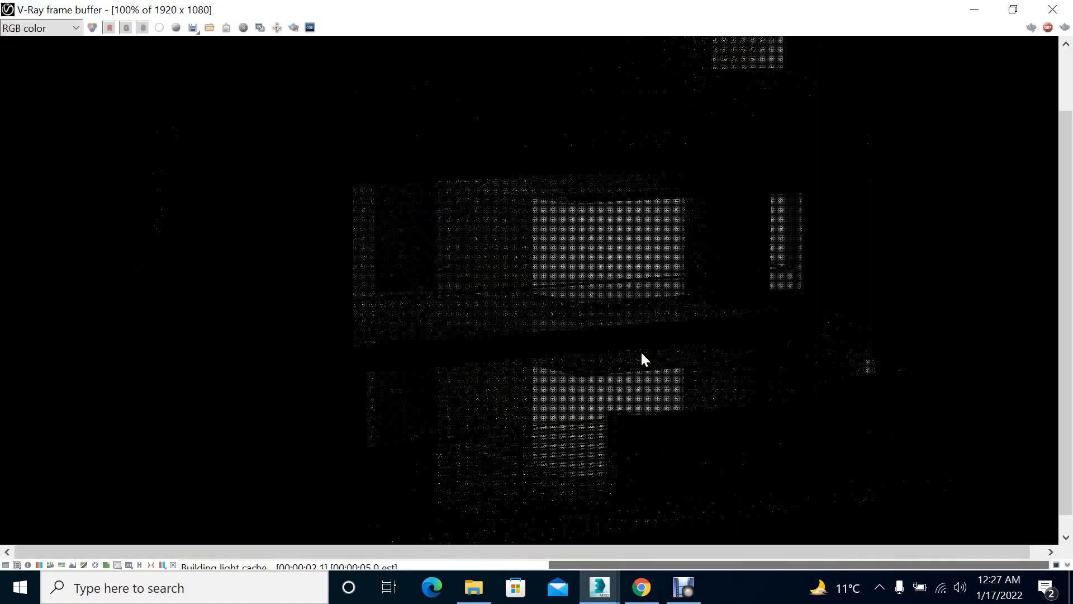
pyautogui.scroll(-1, 669, 358)
pyautogui.scroll(1, 603, 346)
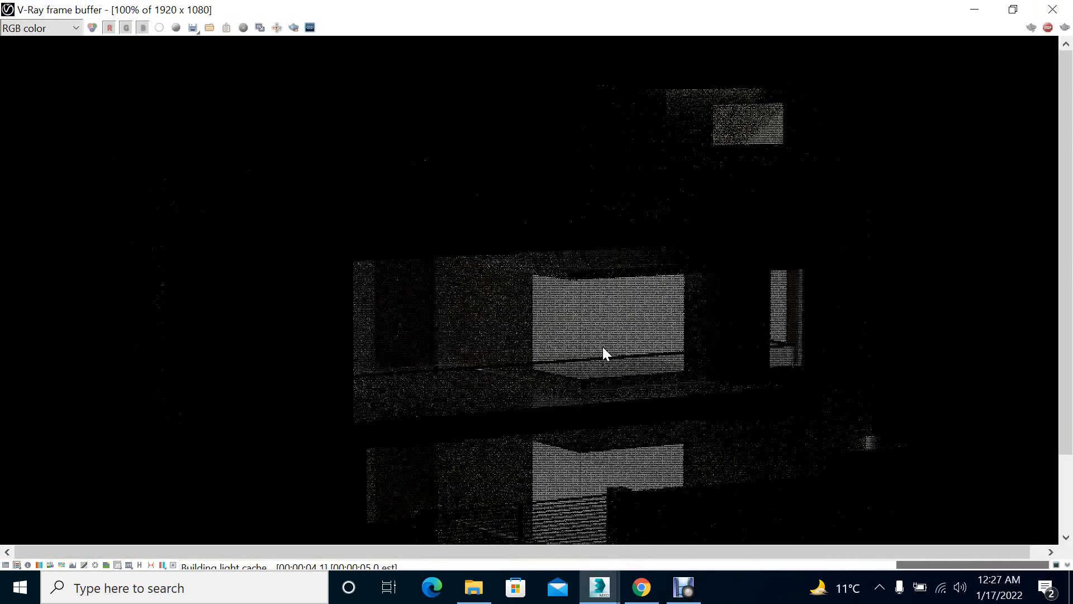
pyautogui.scroll(-1, 602, 346)
pyautogui.scroll(1, 603, 347)
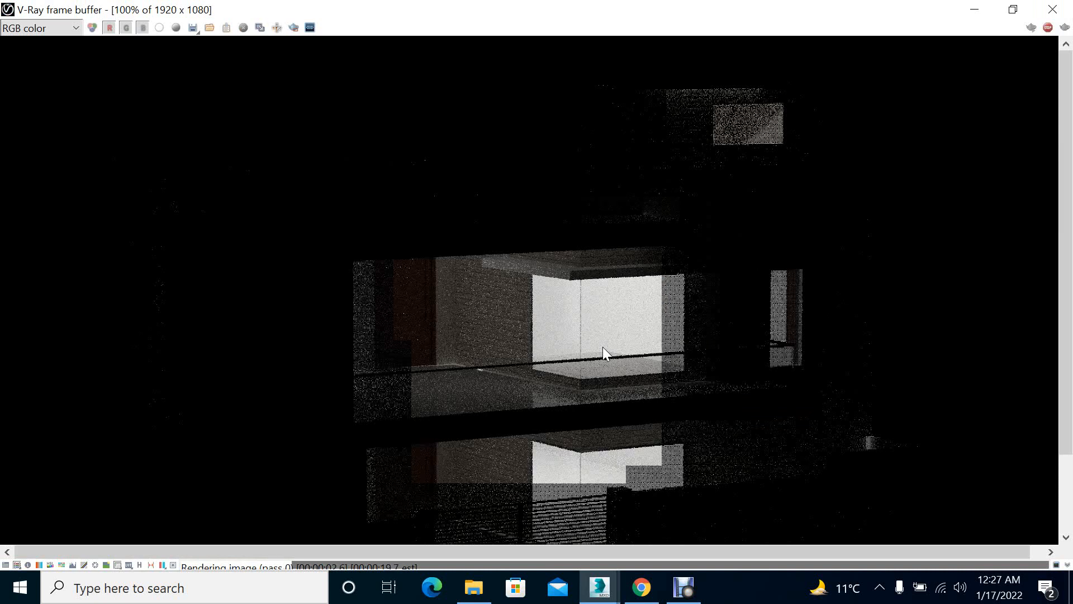
pyautogui.scroll(-1, 602, 347)
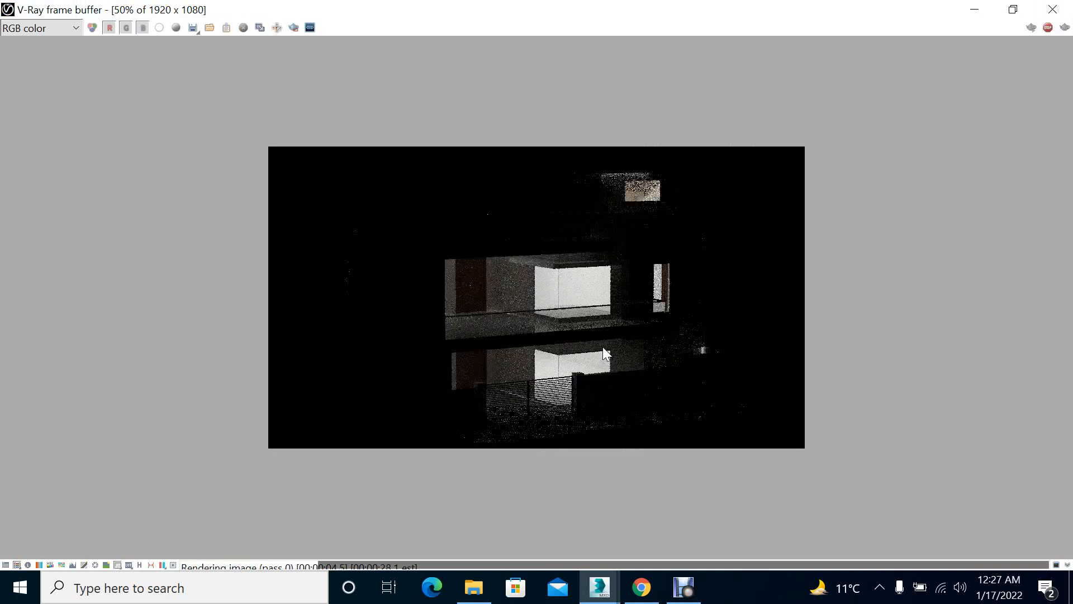
pyautogui.click(683, 587)
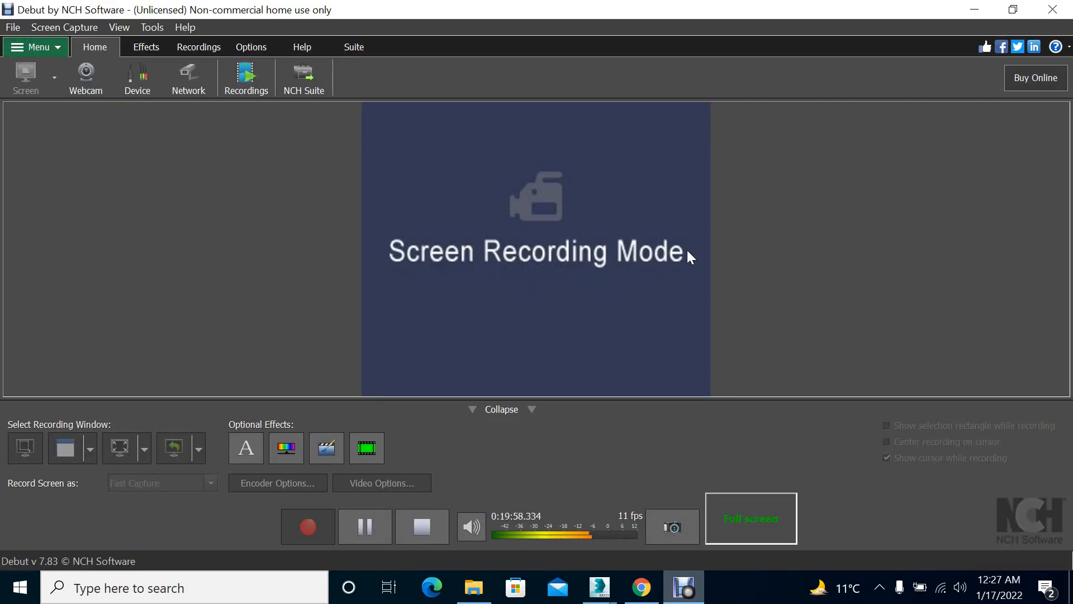
pyautogui.click(975, 10)
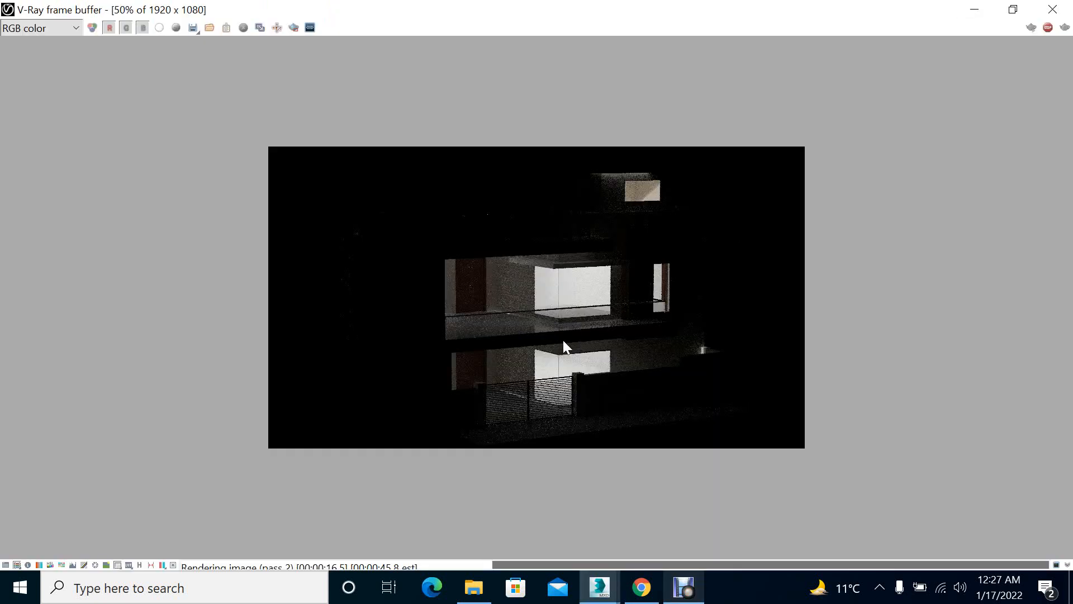
# Inspect the rendered front windows up close, close the frame buffer, and cancel the render
pyautogui.scroll(1, 563, 339)
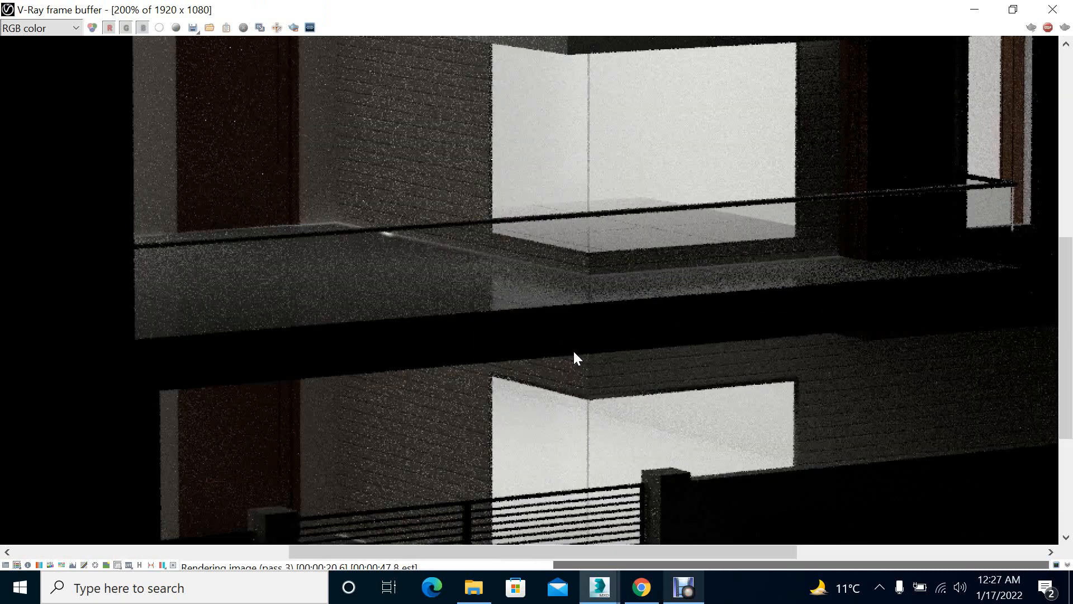
pyautogui.click(1053, 9)
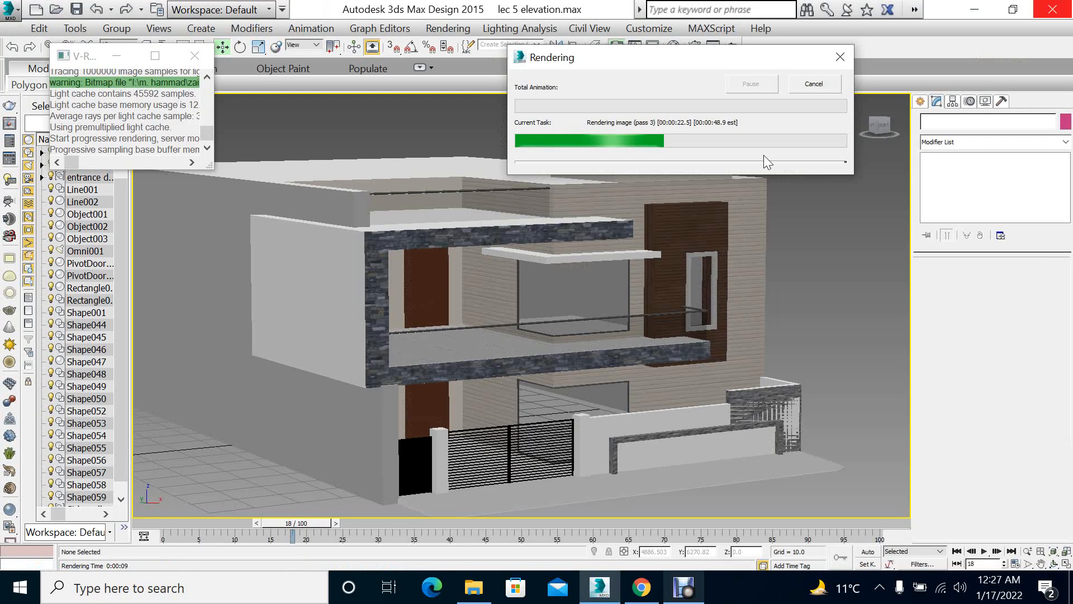
pyautogui.click(810, 90)
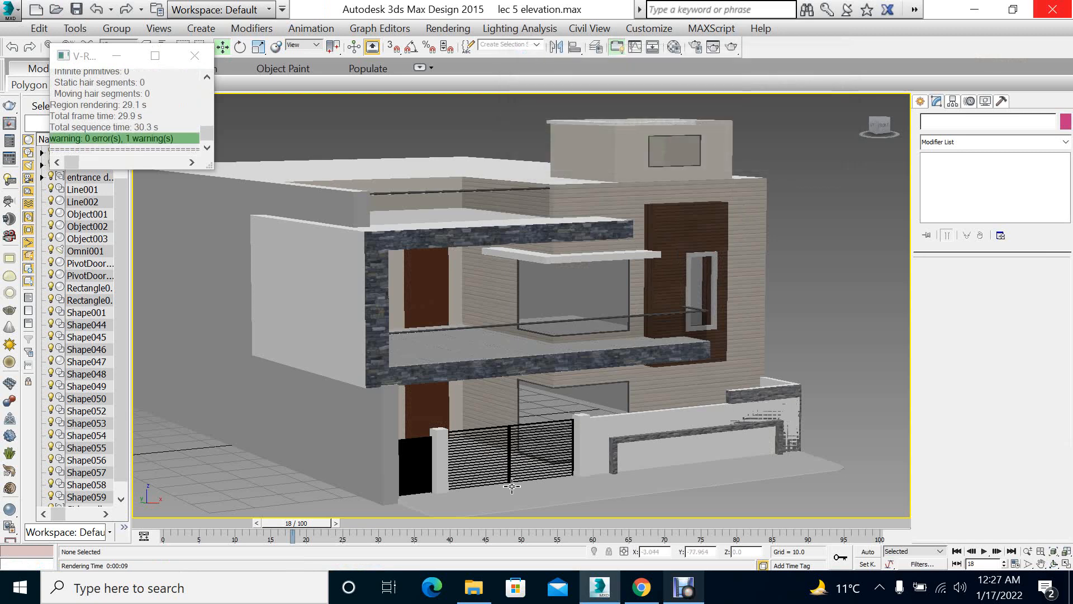
pyautogui.click(558, 475)
pyautogui.hotkey('alt', 'w')
pyautogui.rightClick(412, 271)
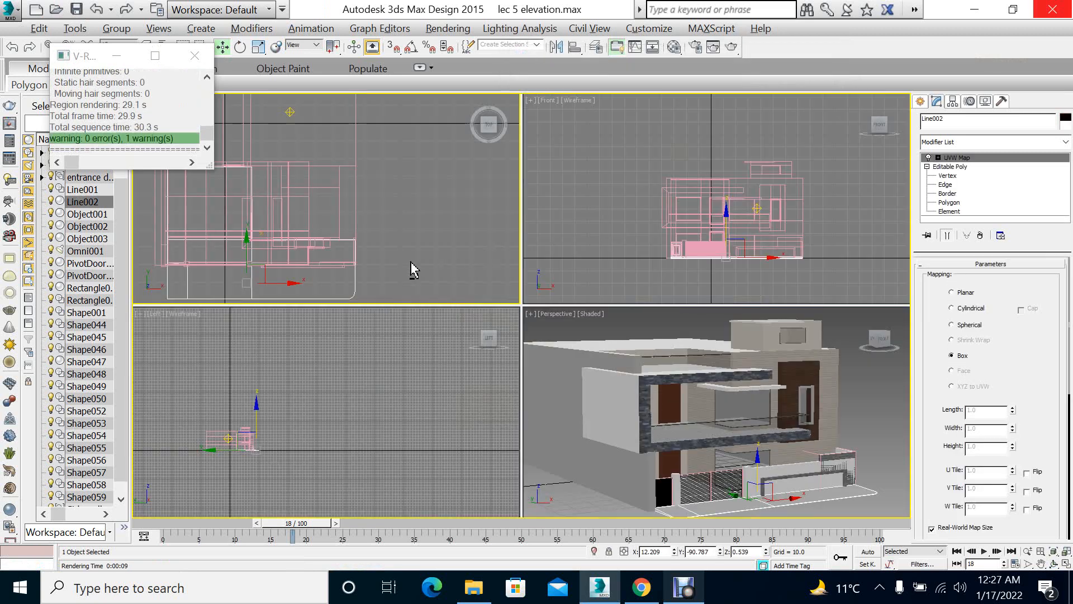
pyautogui.rightClick(664, 465)
pyautogui.hotkey('alt', 'w')
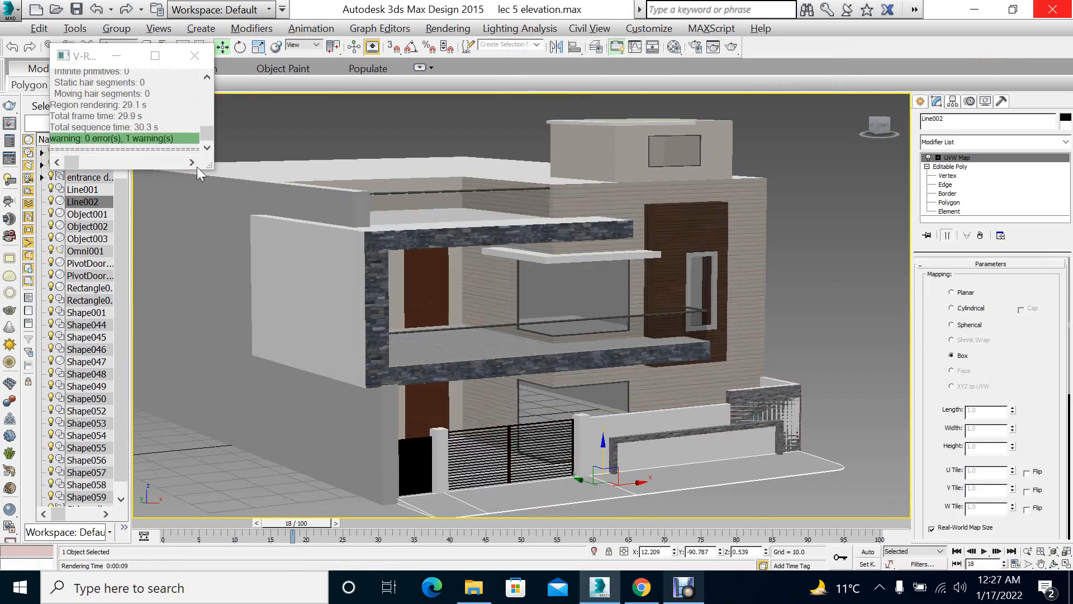
# Select the stone-clad front balcony frame and, at polygon level in the Top view, window-select its horizontal slab polygons
pyautogui.scroll(5, 537, 280)
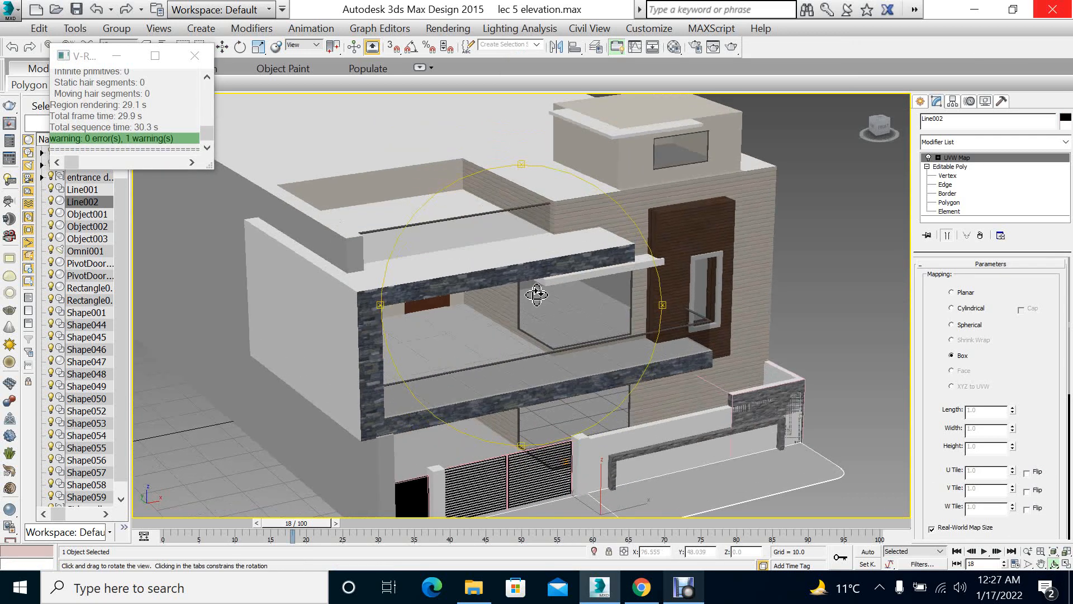
pyautogui.click(537, 355)
pyautogui.press('t')
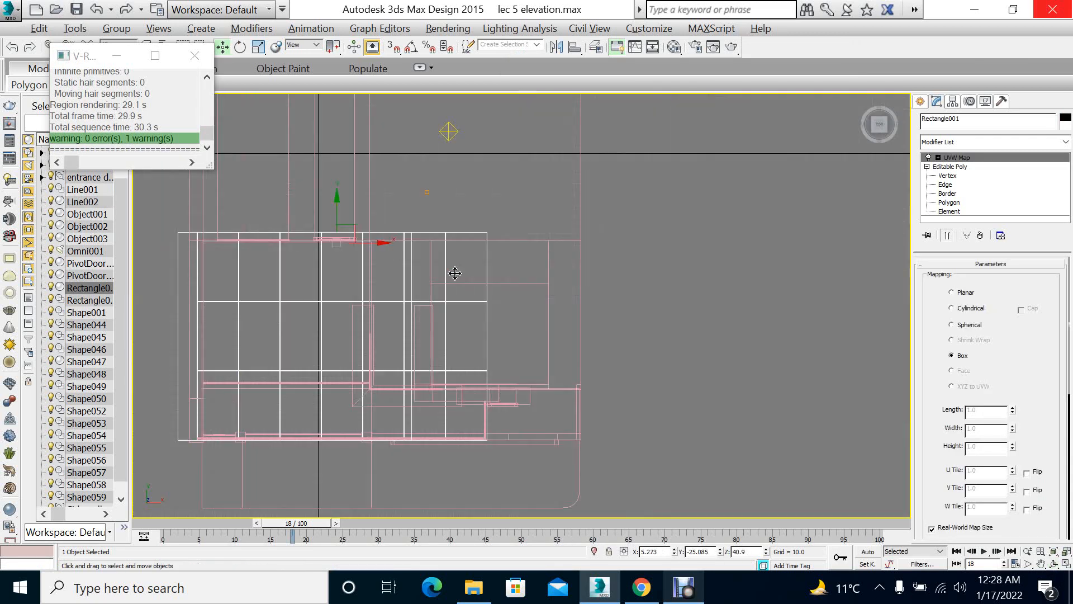
pyautogui.scroll(-3, 542, 292)
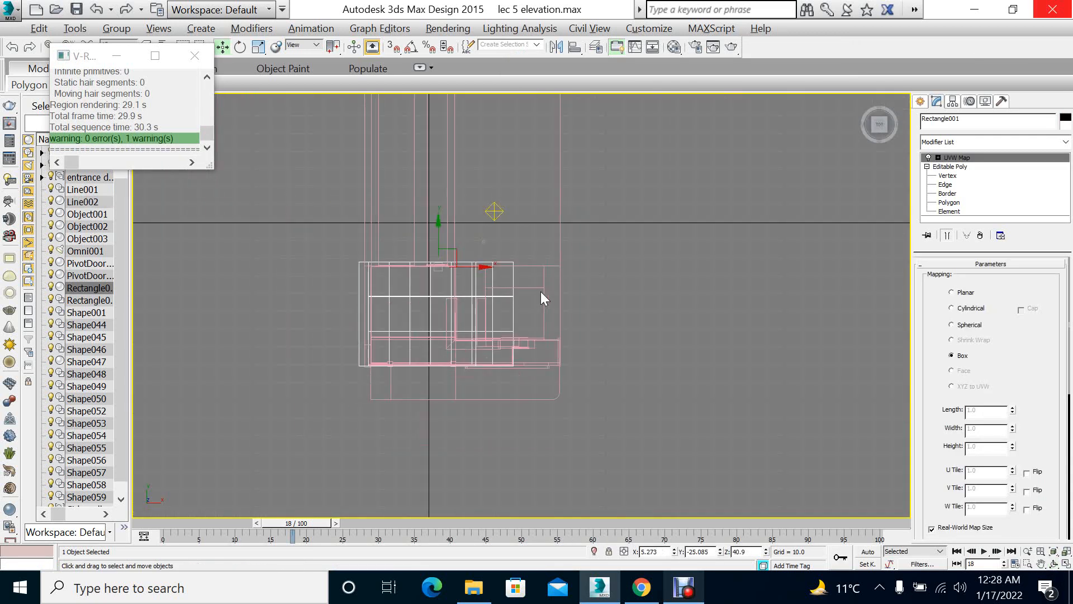
pyautogui.click(950, 202)
pyautogui.moveTo(543, 246); pyautogui.dragTo(484, 308)
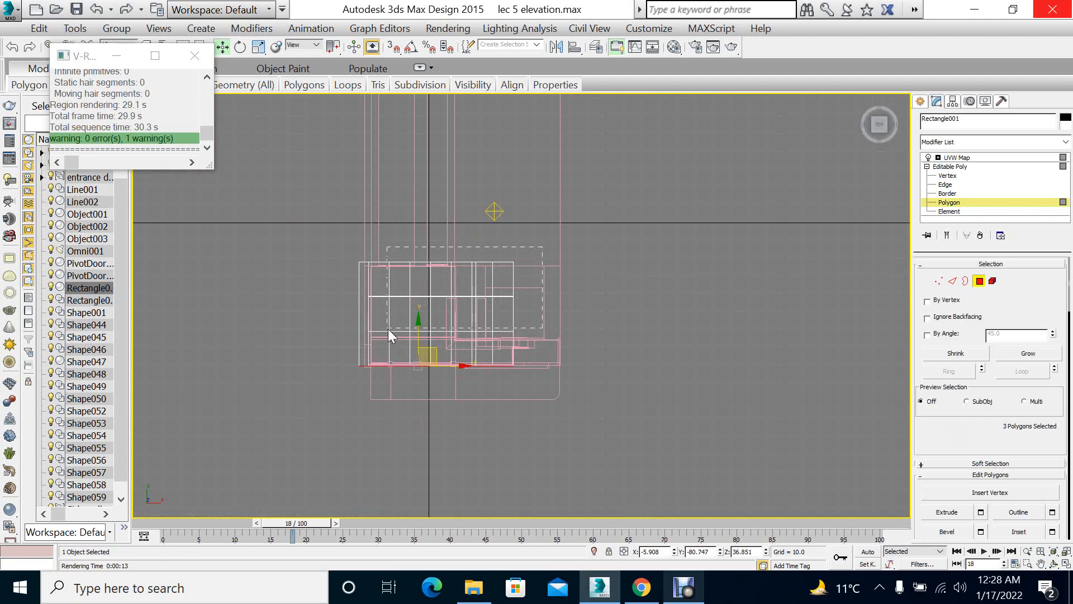
pyautogui.moveTo(388, 328); pyautogui.dragTo(373, 360)
# Refine the polygon selection in the Front view to the balcony floor only and check it in the maximized perspective view
pyautogui.hotkey('alt', 'w')
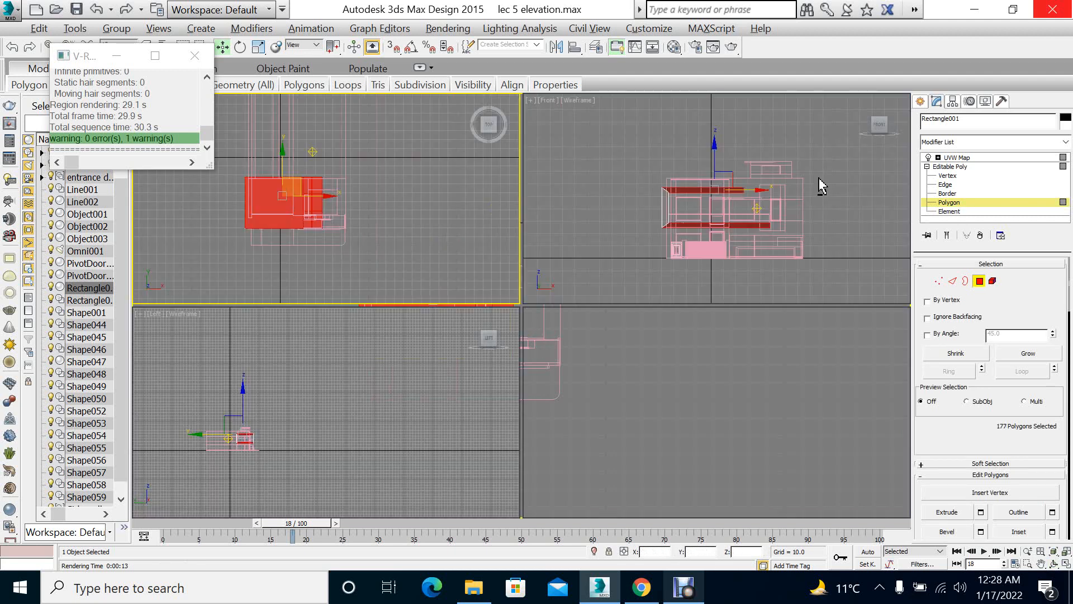
pyautogui.hotkey('alt', 'w')
pyautogui.moveTo(611, 241); pyautogui.dragTo(404, 326)
pyautogui.moveTo(570, 379)
pyautogui.mouseDown()
pyautogui.moveTo(653, 374)
pyautogui.moveTo(653, 361)
pyautogui.mouseUp()
pyautogui.hotkey('alt', 'w')
pyautogui.rightClick(727, 394)
pyautogui.hotkey('alt', 'w')
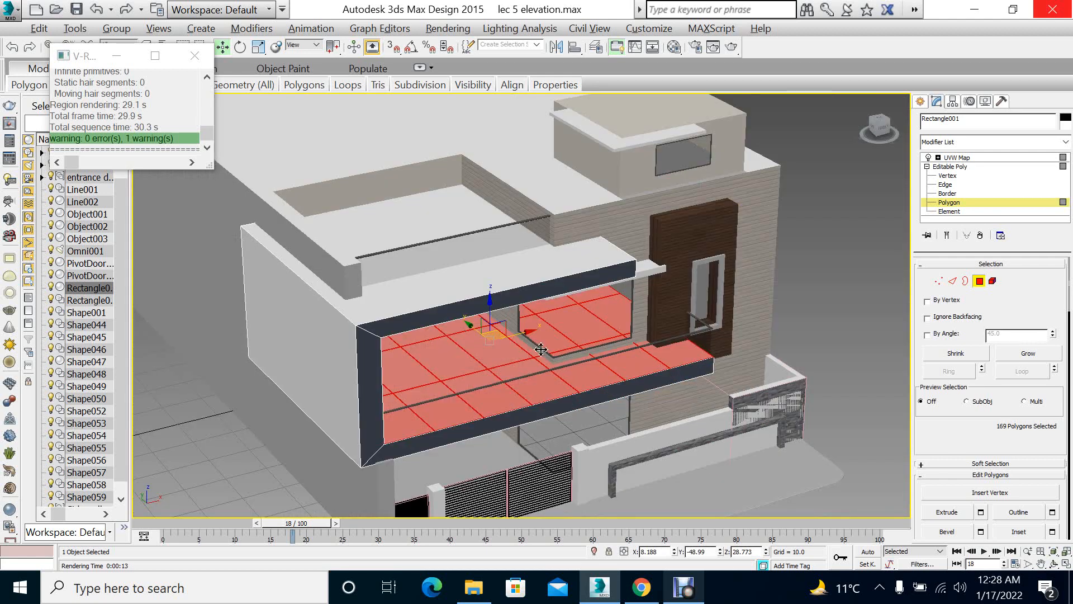
# Clone the balcony floor polygons to a new object about 82 units along X in the Top view and select the new object
pyautogui.press('t')
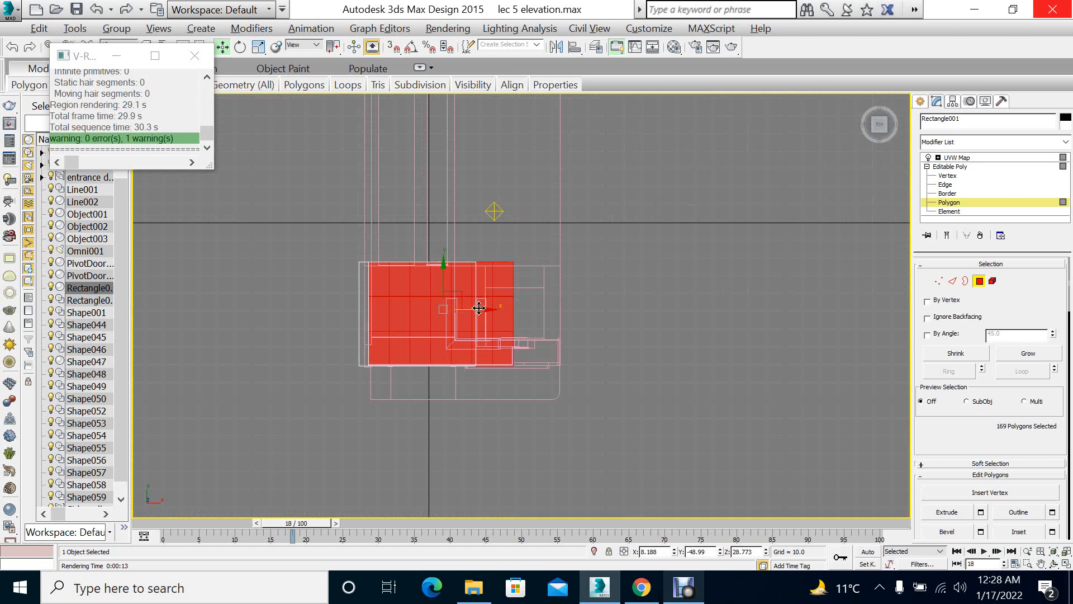
pyautogui.moveTo(482, 310)
pyautogui.mouseDown()
pyautogui.moveTo(639, 308)
pyautogui.moveTo(626, 309)
pyautogui.mouseUp()
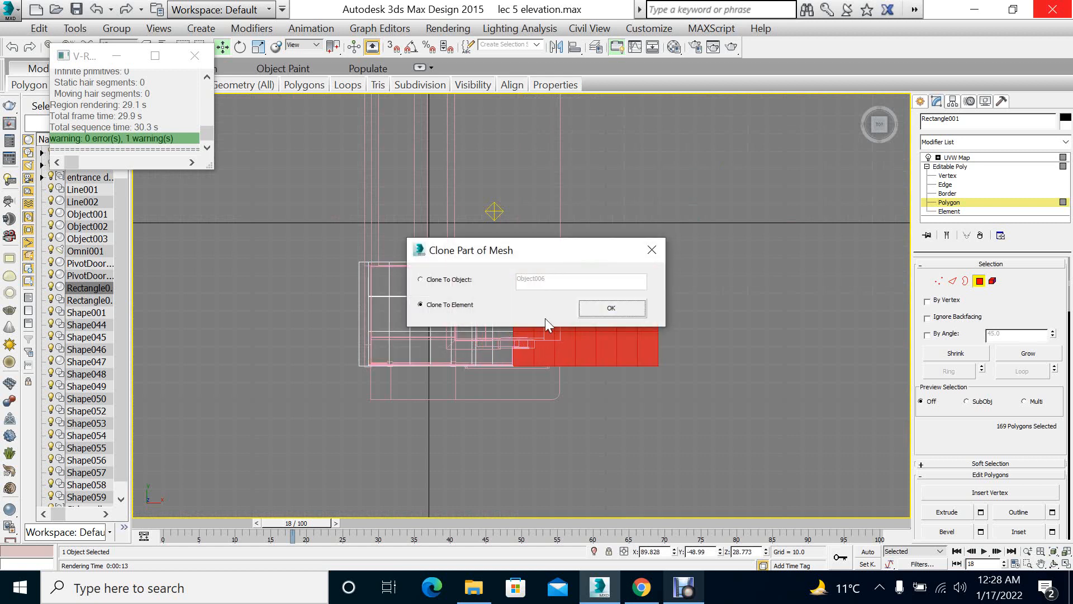
pyautogui.click(421, 279)
pyautogui.click(611, 308)
pyautogui.click(973, 167)
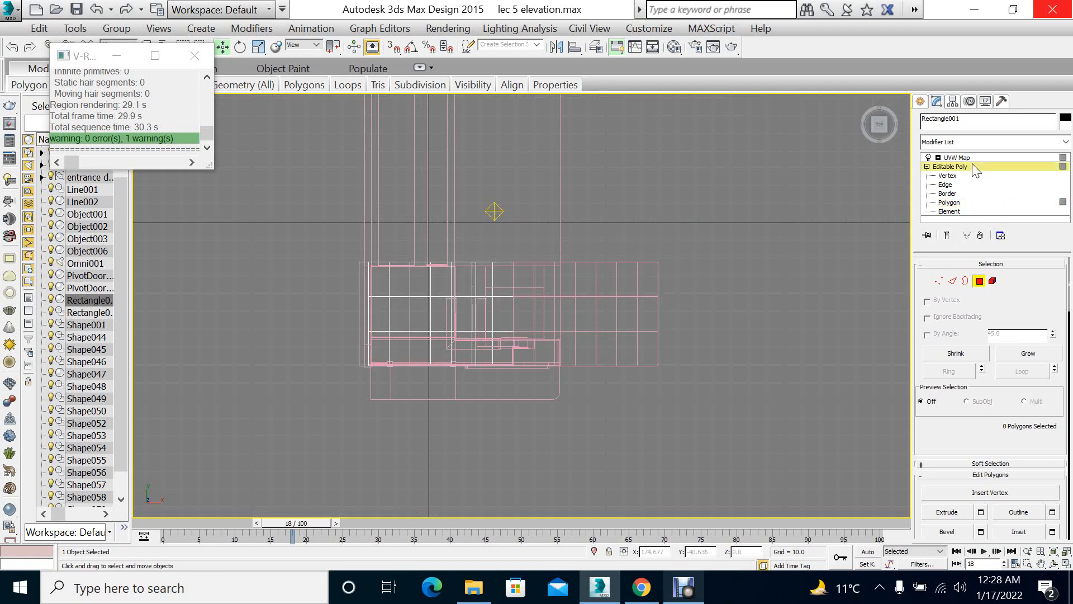
pyautogui.click(957, 158)
pyautogui.moveTo(712, 284); pyautogui.dragTo(662, 354)
pyautogui.moveTo(696, 299); pyautogui.dragTo(639, 404)
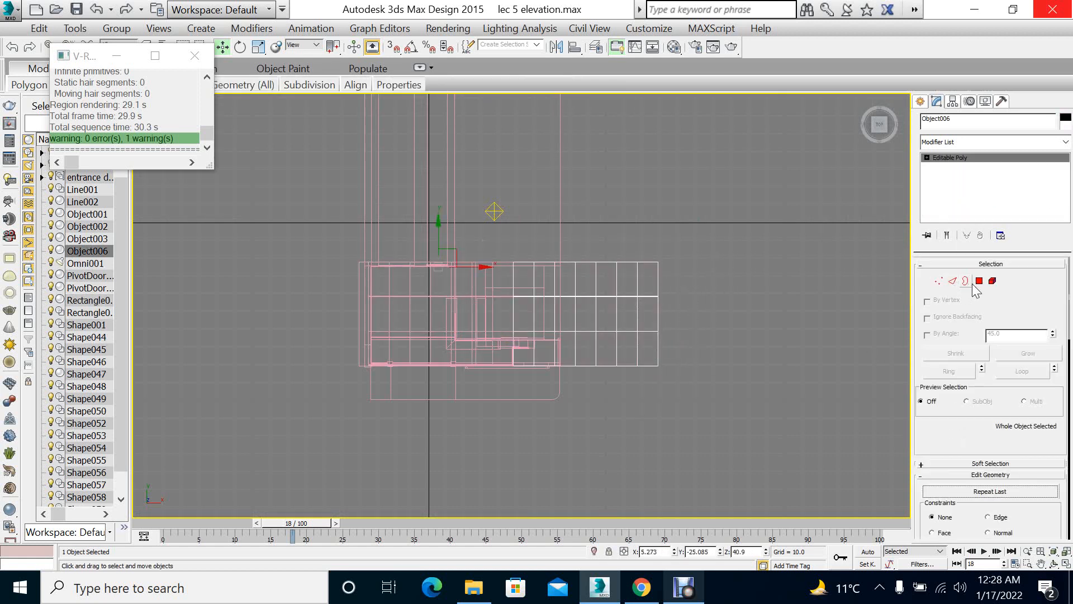
# Try to trim the cloned floor panel by deleting its polygons beyond the house's side wall, and undo the deletion
pyautogui.click(979, 281)
pyautogui.moveTo(690, 221); pyautogui.dragTo(643, 337)
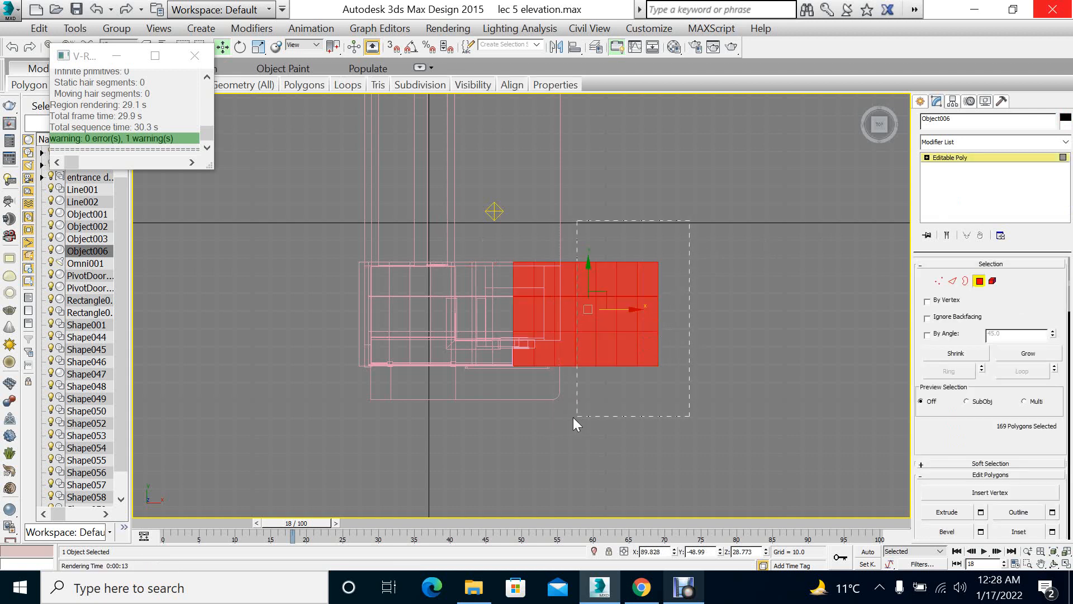
pyautogui.moveTo(574, 417); pyautogui.dragTo(572, 417)
pyautogui.press('Delete')
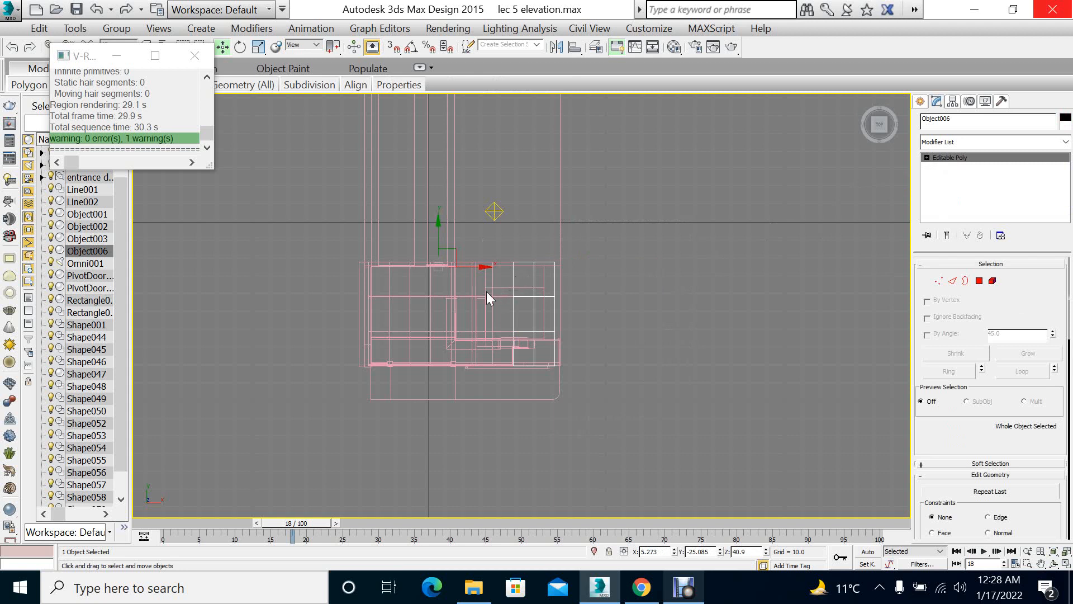
pyautogui.scroll(2, 486, 292)
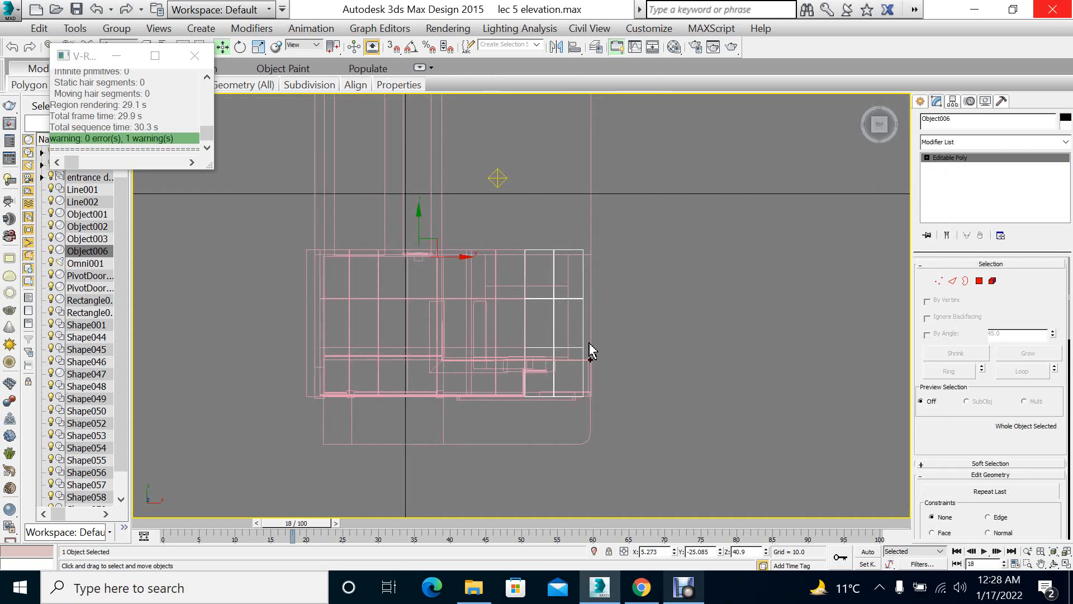
pyautogui.hotkey('ctrl', 'z')
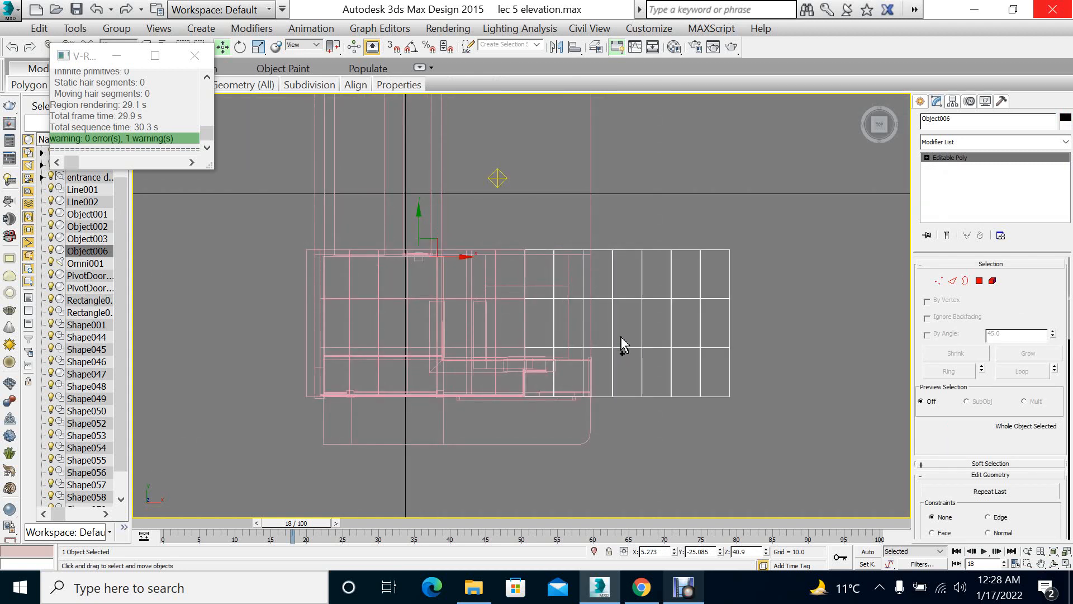
# Clone the floor panel as an instance about 59 units along Y, and clone that as a copy about 82 units along negative X
pyautogui.keyDown('shift'); pyautogui.moveTo(425, 224); pyautogui.dragTo(448, 73); pyautogui.keyUp('shift')
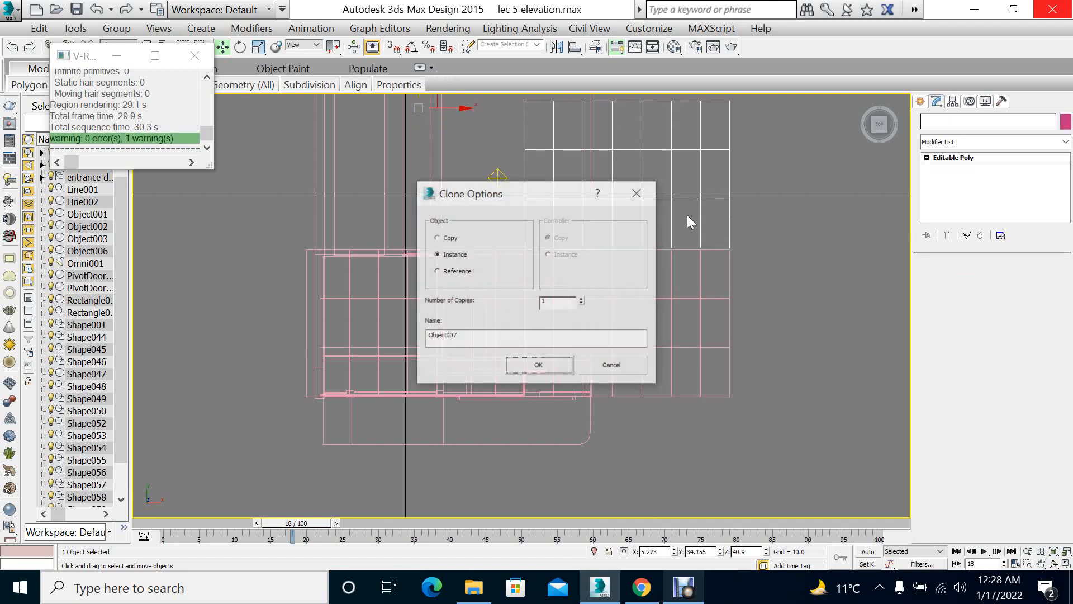
pyautogui.click(540, 366)
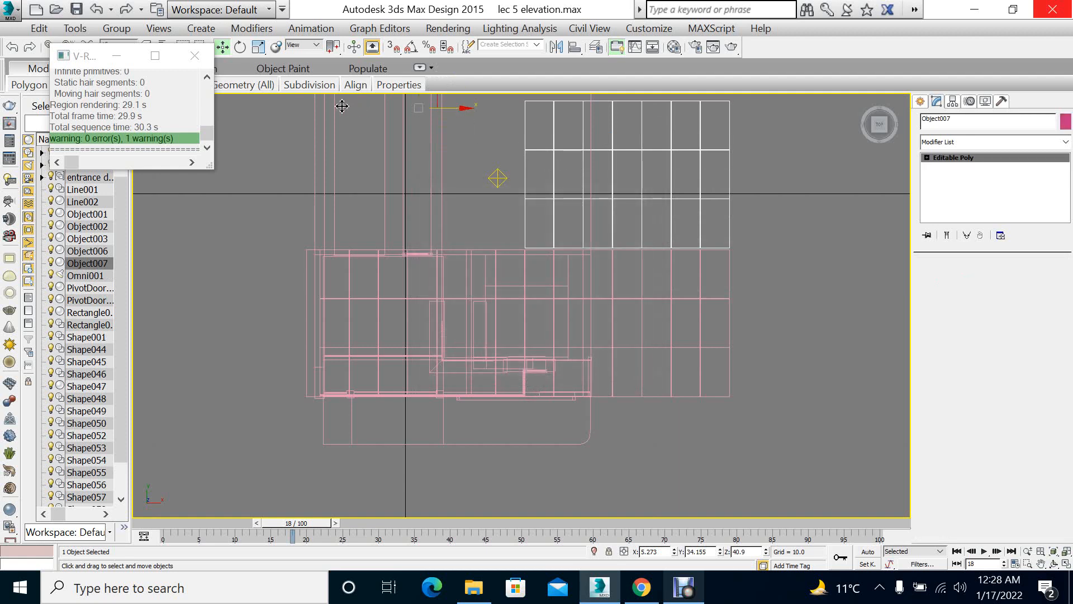
pyautogui.keyDown('shift'); pyautogui.moveTo(583, 230); pyautogui.dragTo(377, 230); pyautogui.keyUp('shift')
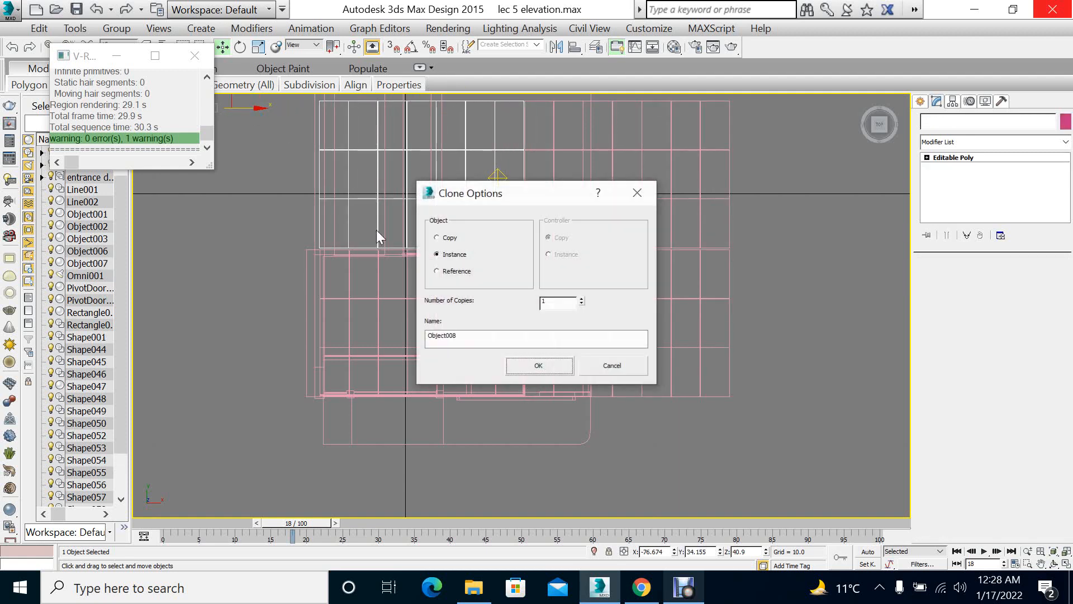
pyautogui.click(441, 237)
pyautogui.click(538, 365)
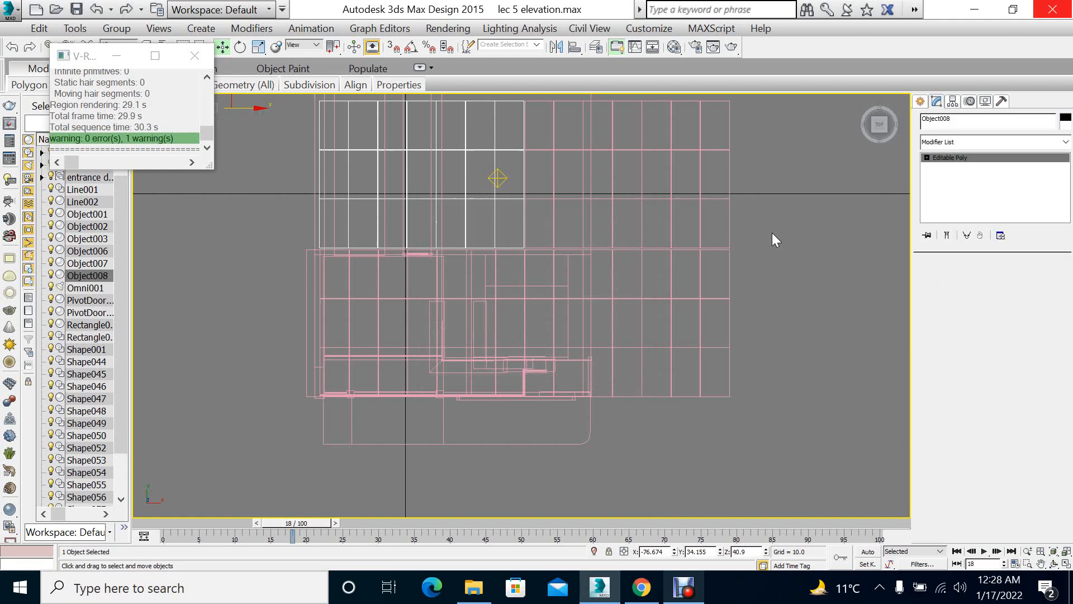
# Apply a Slice modifier to the instanced floor panel and rotate its slice plane
pyautogui.click(697, 227)
pyautogui.click(953, 142)
pyautogui.press('s')
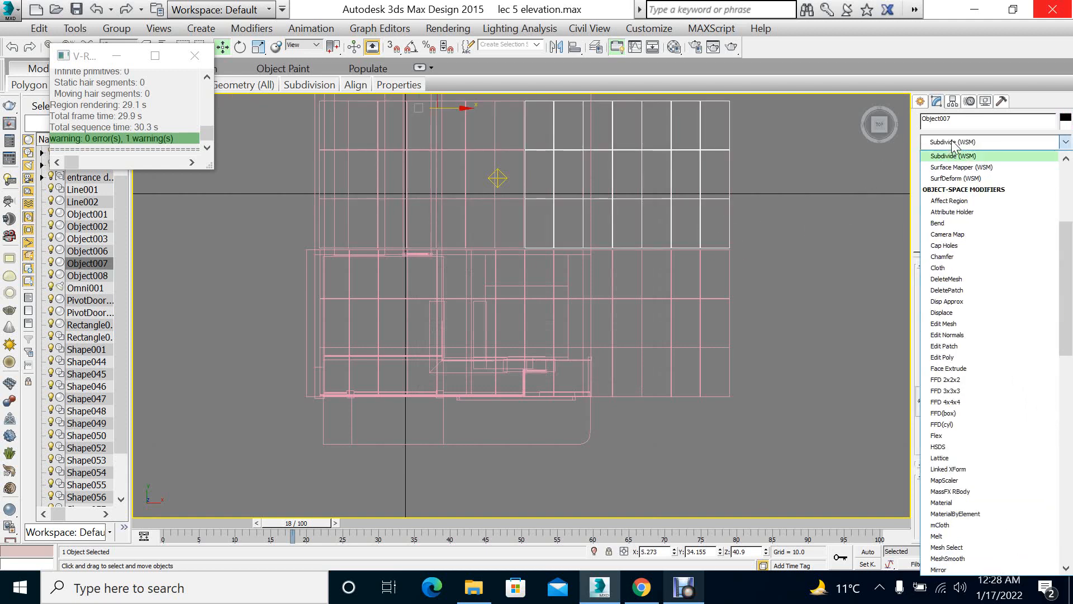
pyautogui.press('l')
pyautogui.click(943, 235)
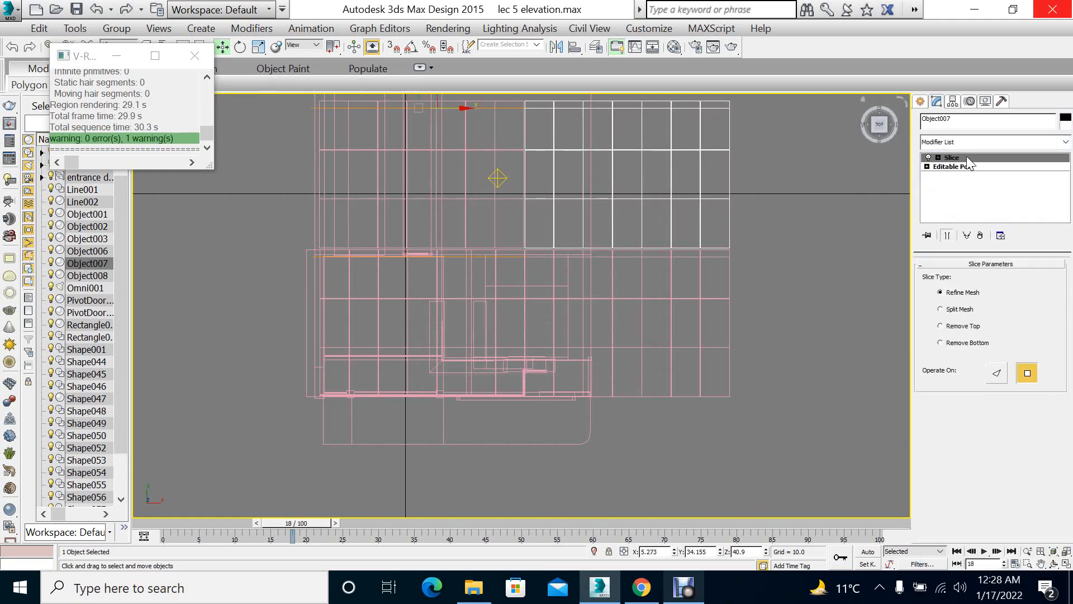
pyautogui.press('e')
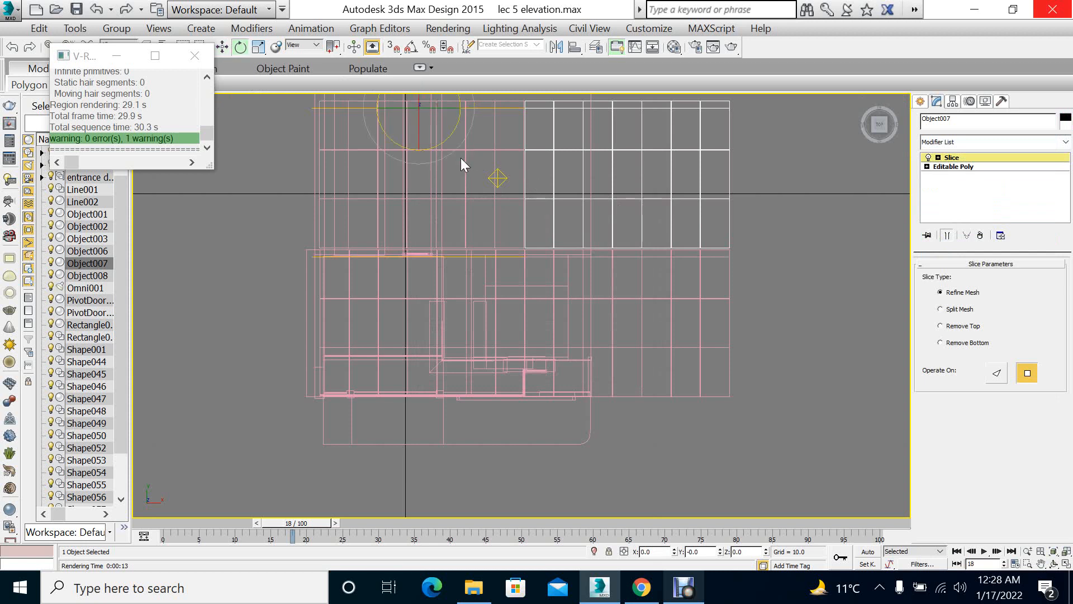
pyautogui.moveTo(418, 125); pyautogui.dragTo(432, 173)
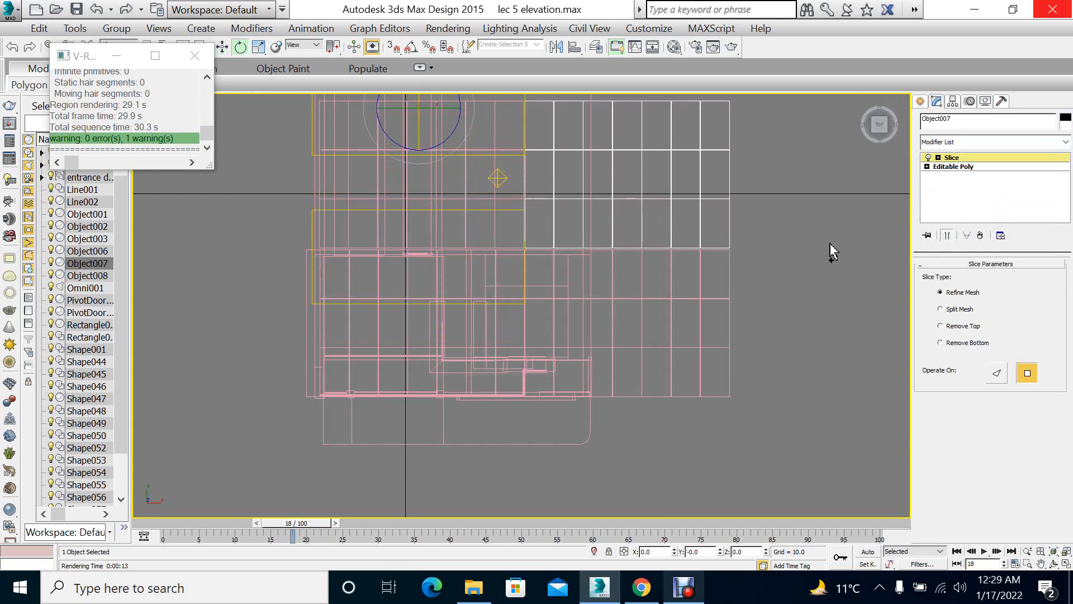
# Delete the sliced instance and the additional copy, leaving only the first cloned floor panel
pyautogui.click(981, 235)
pyautogui.press('w')
pyautogui.press('Delete')
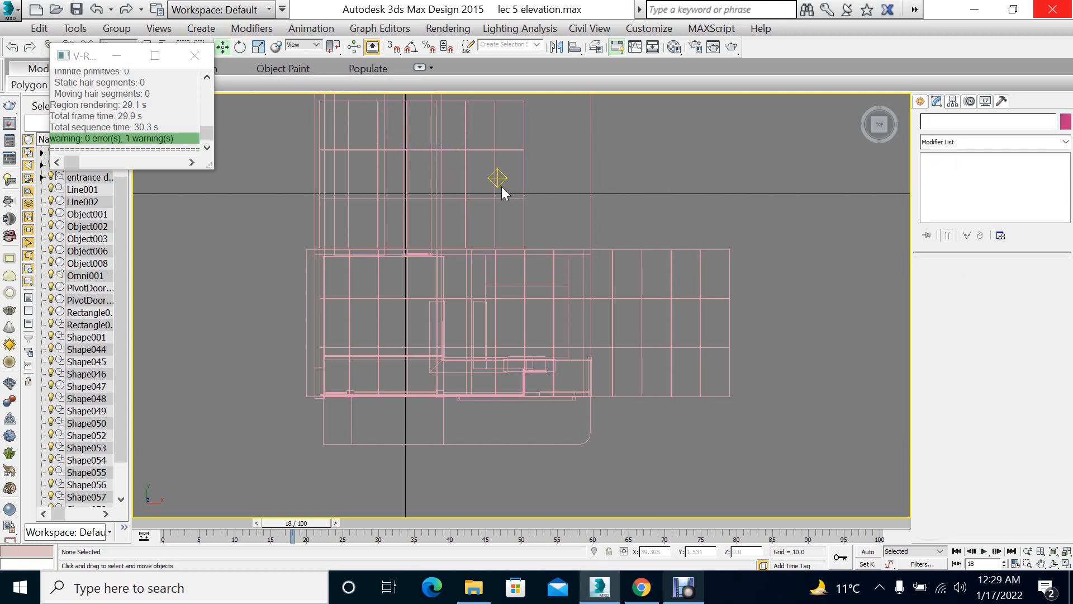
pyautogui.click(510, 149)
pyautogui.press('Delete')
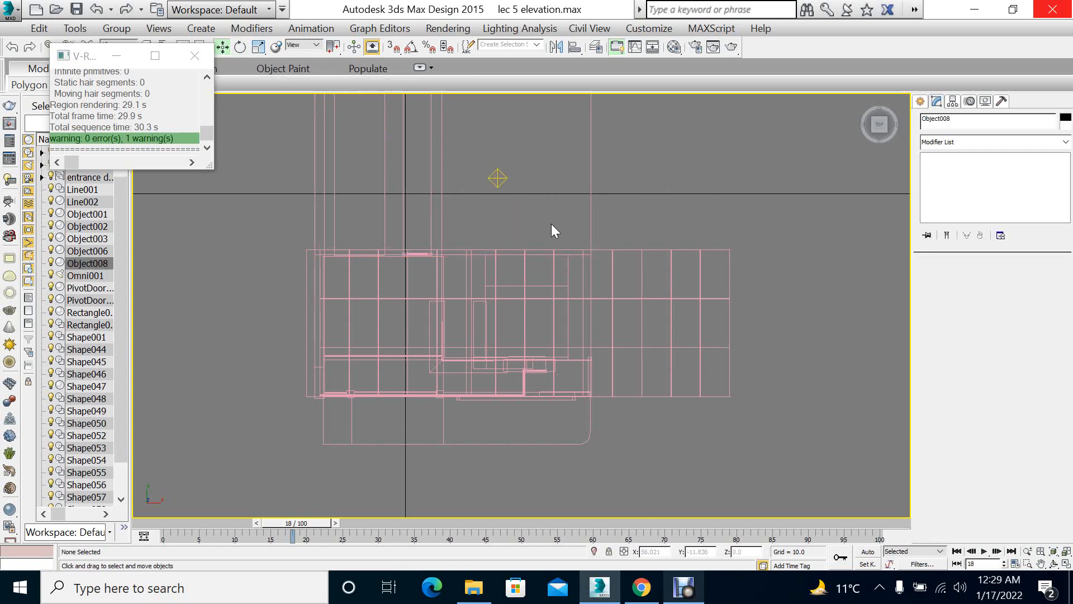
# Show the four-view layout with the Top view active and apply a Slice modifier to the cloned floor panel
pyautogui.press('s')
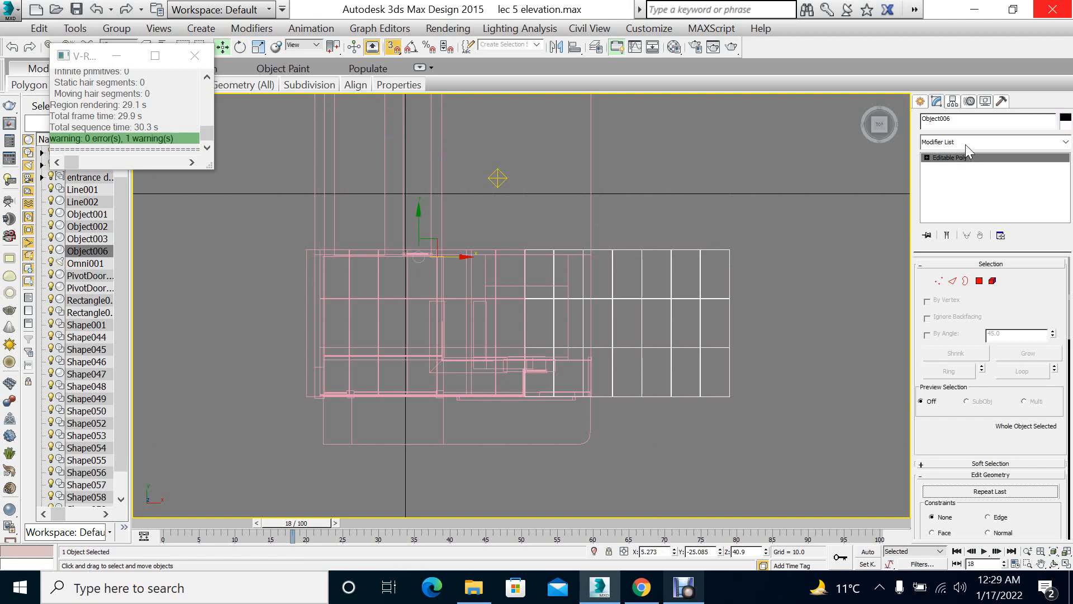
pyautogui.press('l')
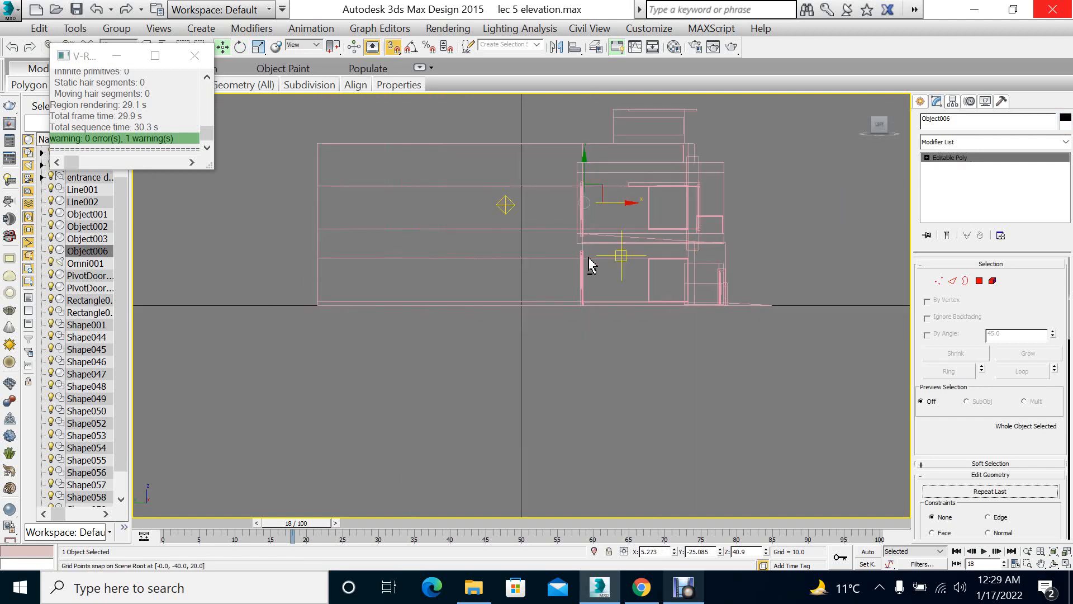
pyautogui.hotkey('alt', 'w')
pyautogui.press('s')
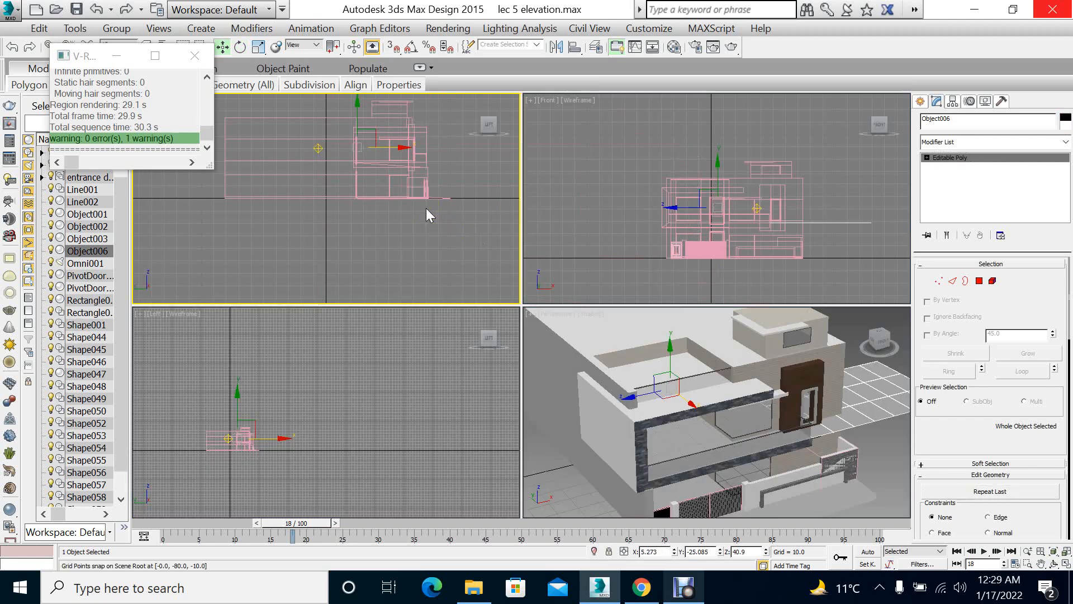
pyautogui.press('t')
pyautogui.click(979, 146)
pyautogui.scroll(-15, 945, 237)
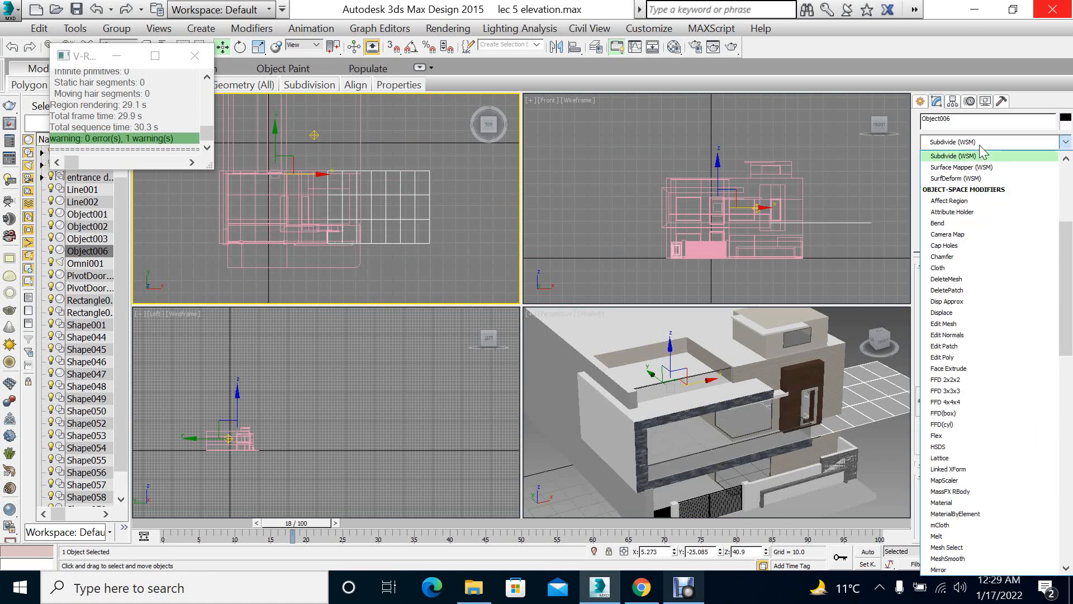
pyautogui.click(945, 234)
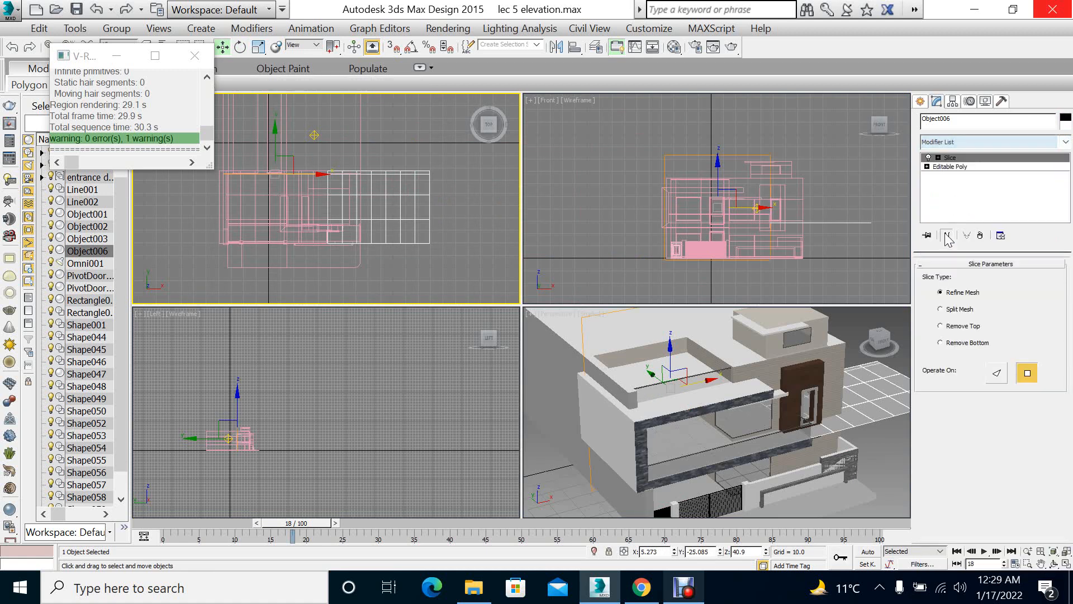
# Turn on angle snap, rotate the slice plane upright across the cloned panel, and move it to the house's outer side wall at X 73.012
pyautogui.click(950, 157)
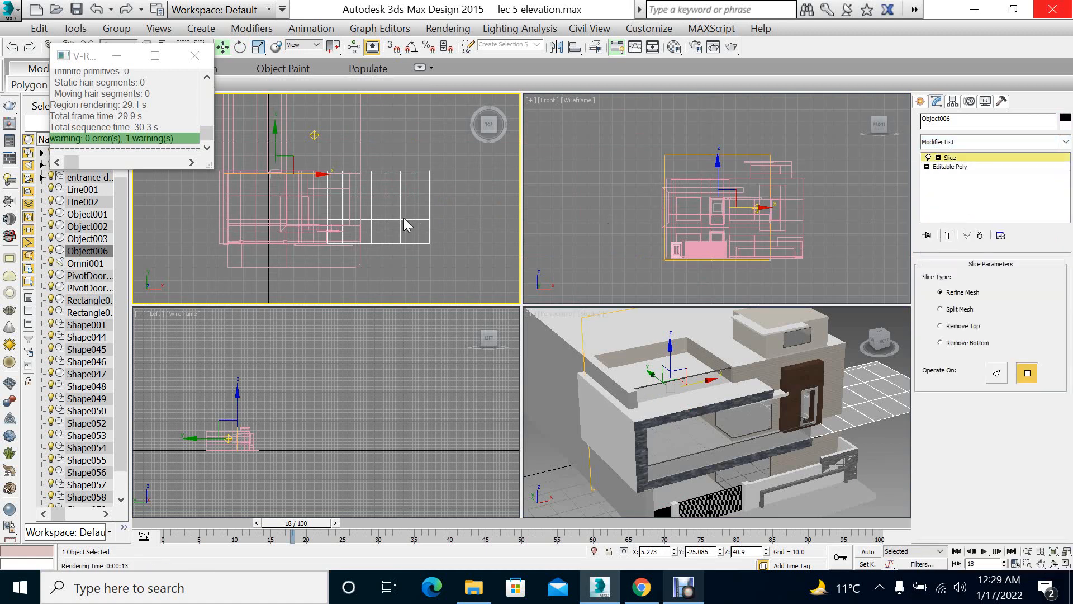
pyautogui.press('e')
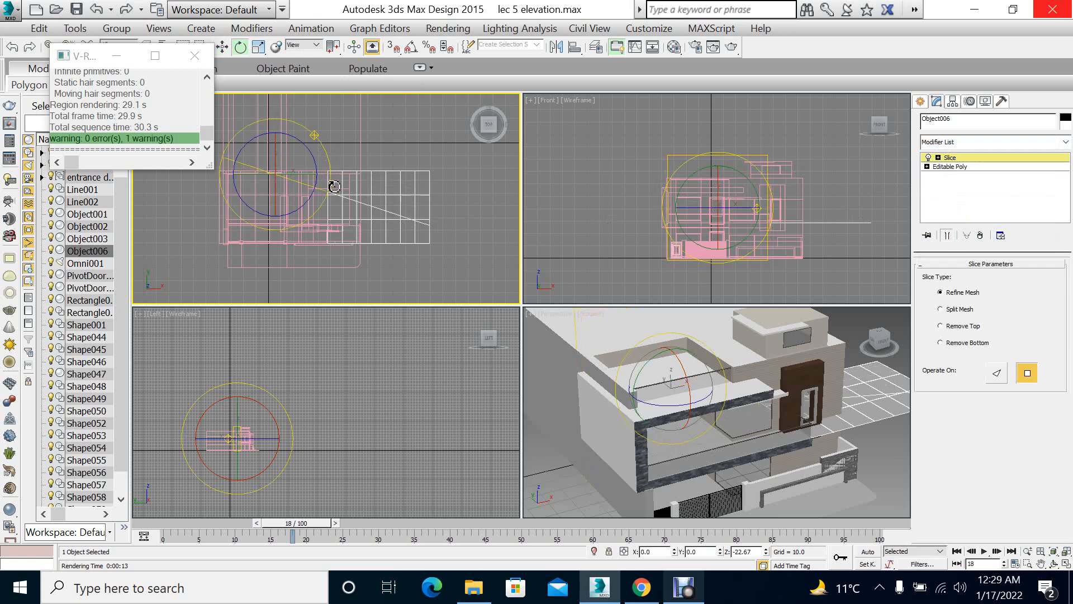
pyautogui.click(408, 48)
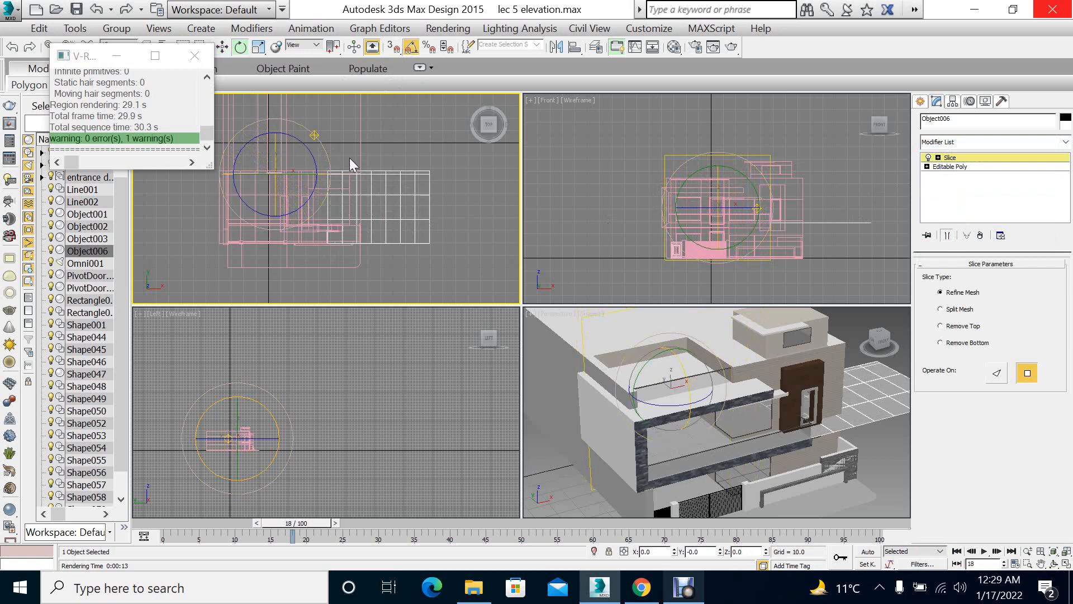
pyautogui.moveTo(317, 151); pyautogui.dragTo(398, 166)
pyautogui.press('w')
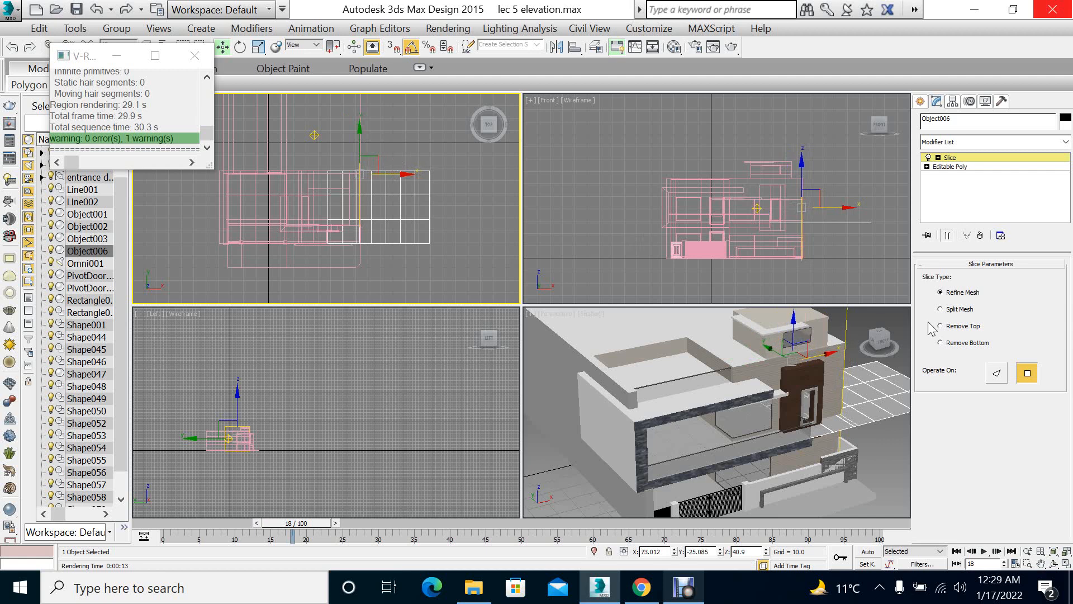
# Set the slice type to Remove Bottom, leave the modifier's sub-object level, and maximize the perspective view
pyautogui.click(964, 343)
pyautogui.click(959, 157)
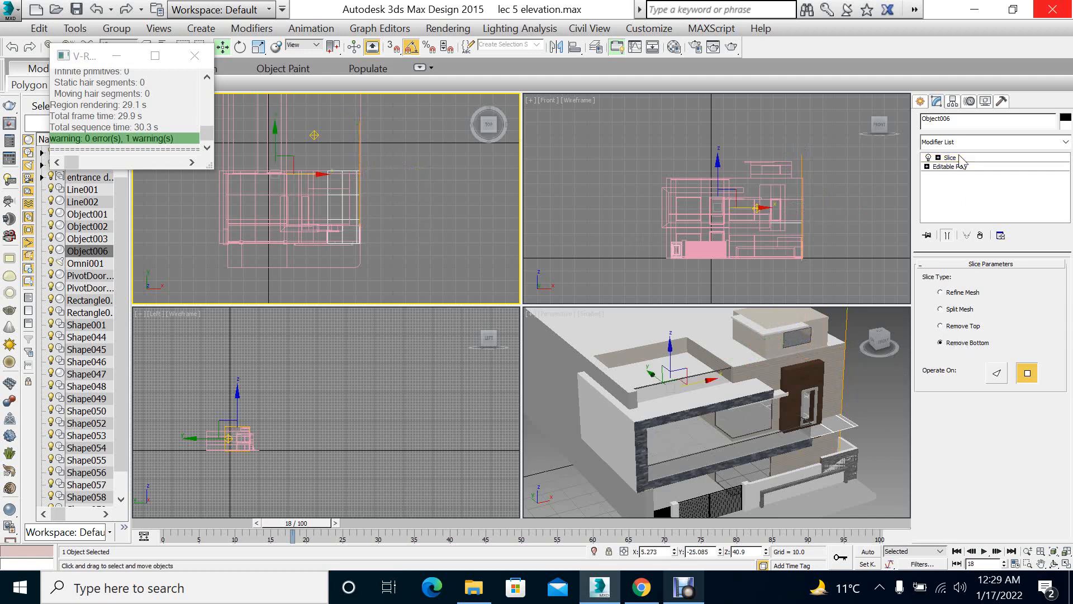
pyautogui.rightClick(859, 420)
pyautogui.hotkey('alt', 'w')
pyautogui.hotkey('alt', 'w')
pyautogui.hotkey('alt', 'w')
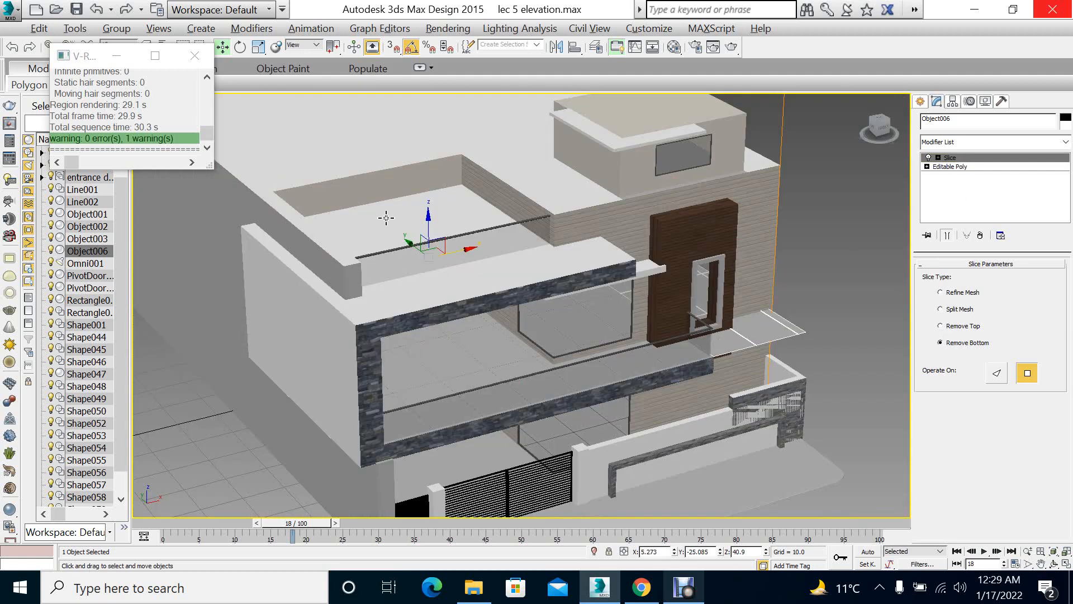
# Move the sliced floor panel back into the house along Y to about -9.433, keeping its X position
pyautogui.hotkey('alt', 'w')
pyautogui.rightClick(364, 209)
pyautogui.hotkey('alt', 'w')
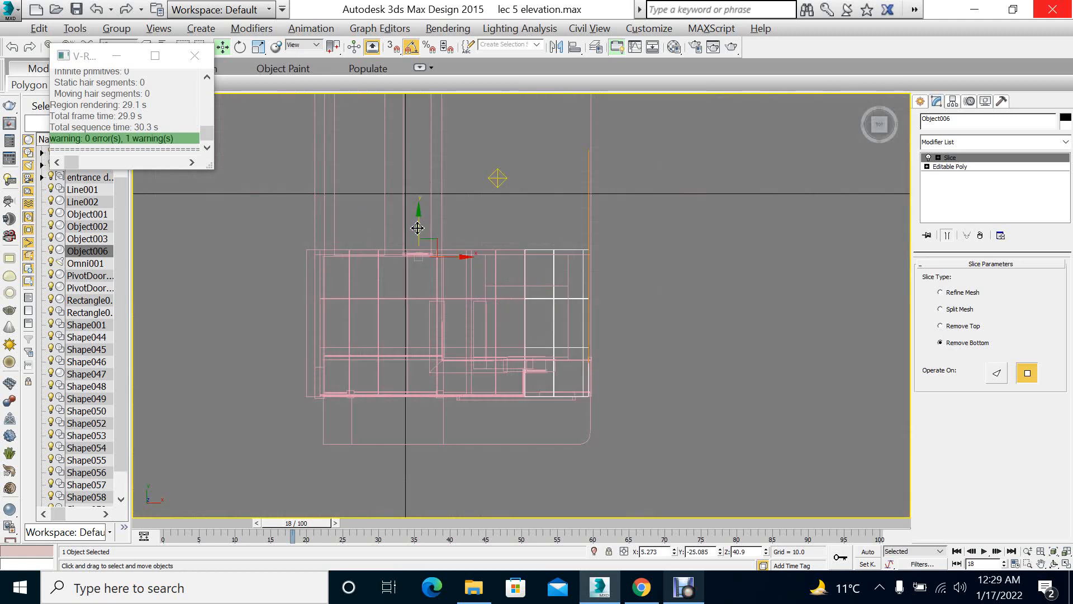
pyautogui.moveTo(417, 230); pyautogui.dragTo(425, 178)
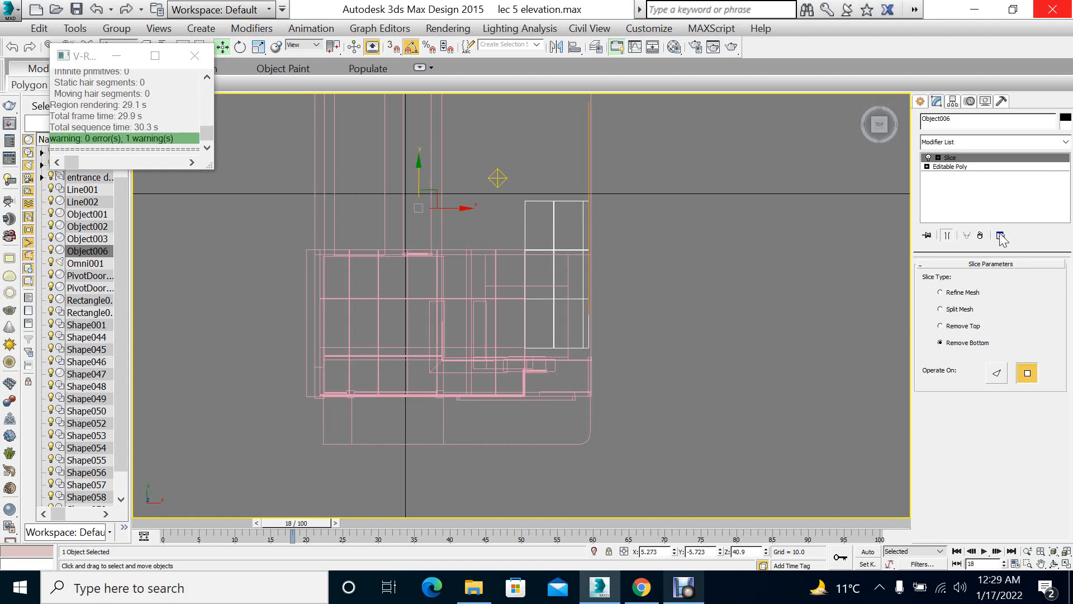
pyautogui.hotkey('alt', 'w')
pyautogui.rightClick(747, 404)
pyautogui.hotkey('alt', 'w')
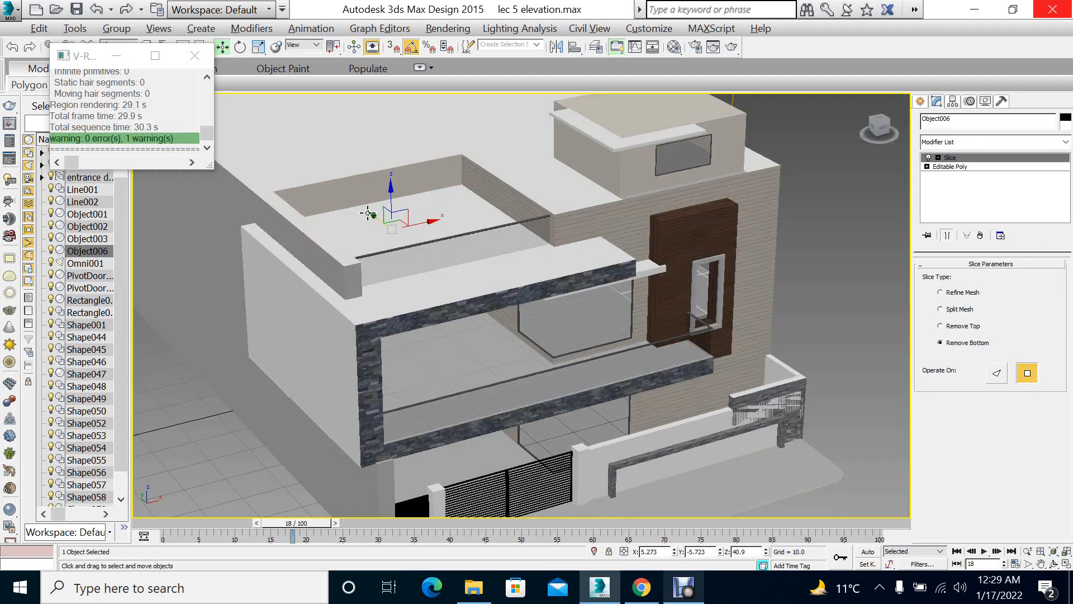
pyautogui.moveTo(376, 217); pyautogui.dragTo(384, 217)
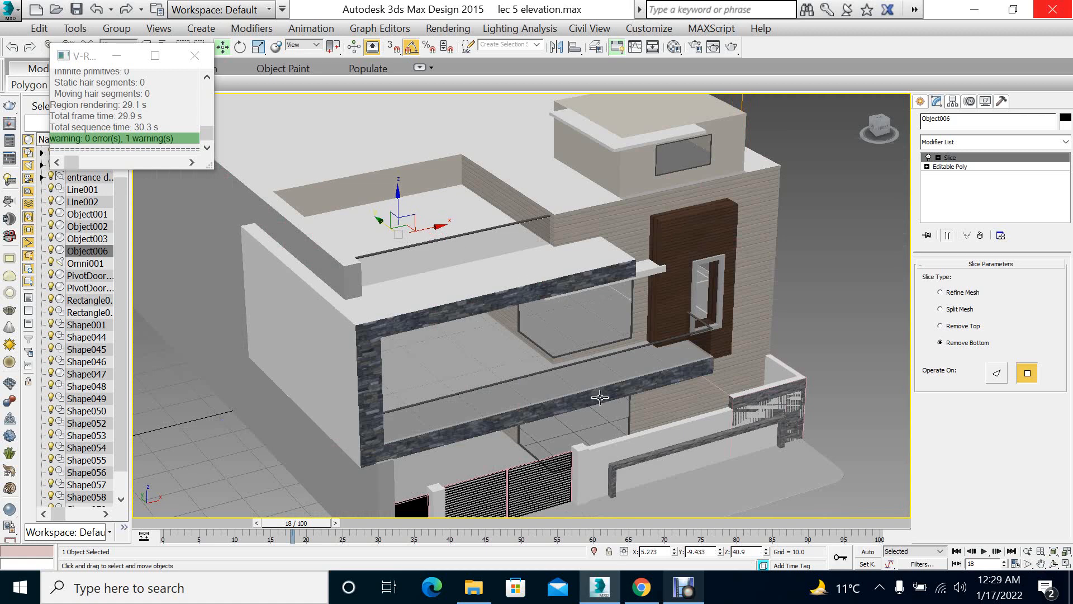
# In the Top view, clone the sliced floor panel as a copy directly behind it at about Y 49.563
pyautogui.hotkey('alt', 'w')
pyautogui.hotkey('alt', 'w')
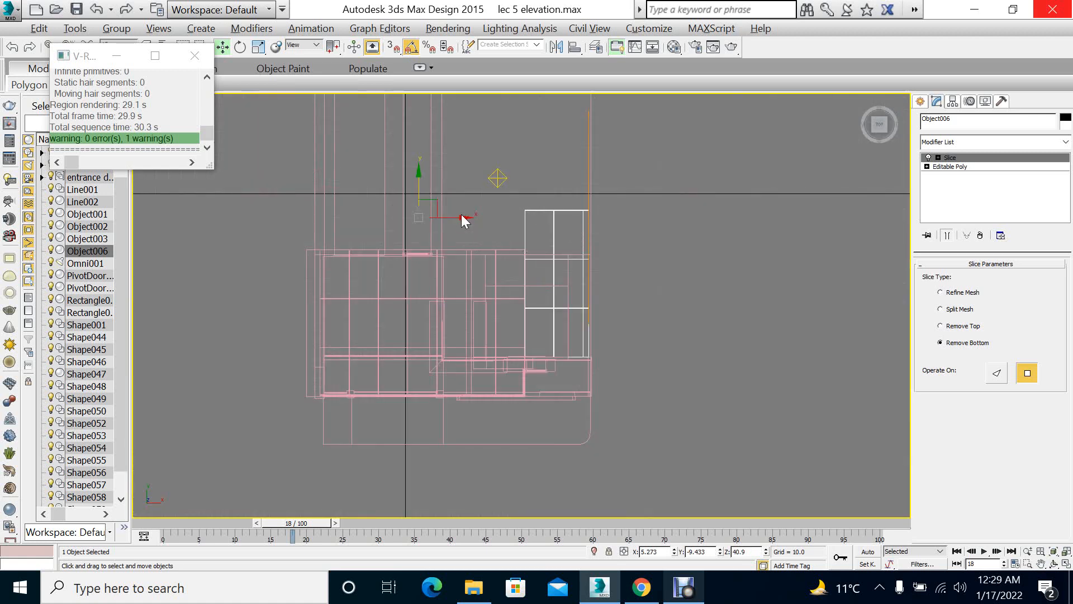
pyautogui.moveTo(418, 186)
pyautogui.mouseDown()
pyautogui.moveTo(428, 42)
pyautogui.moveTo(460, 38)
pyautogui.mouseUp()
pyautogui.click(556, 362)
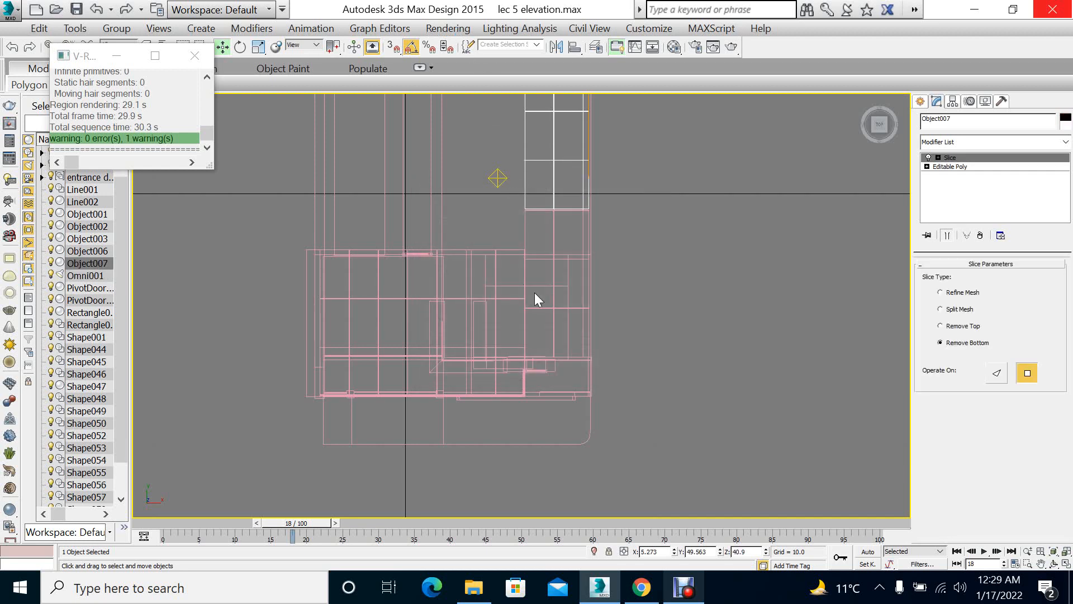
# Clone the rear floor panel along X to about -19.211 as a copy and remove the copy's Slice modifier
pyautogui.moveTo(575, 198); pyautogui.dragTo(622, 278, button='middle')
pyautogui.keyDown('shift'); pyautogui.moveTo(500, 150); pyautogui.dragTo(439, 150); pyautogui.keyUp('shift')
pyautogui.click(540, 367)
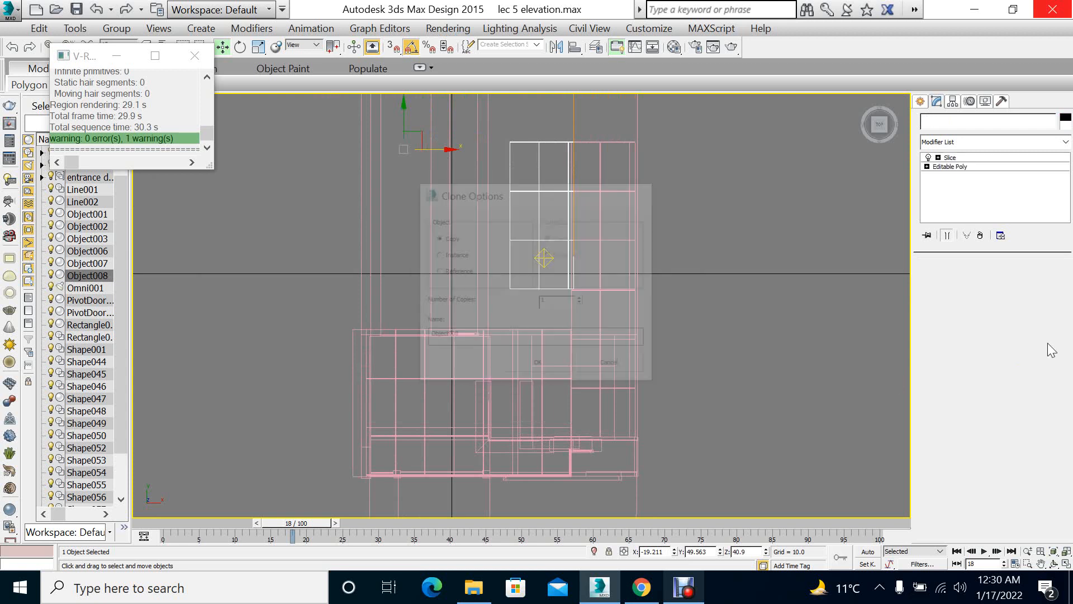
pyautogui.click(980, 235)
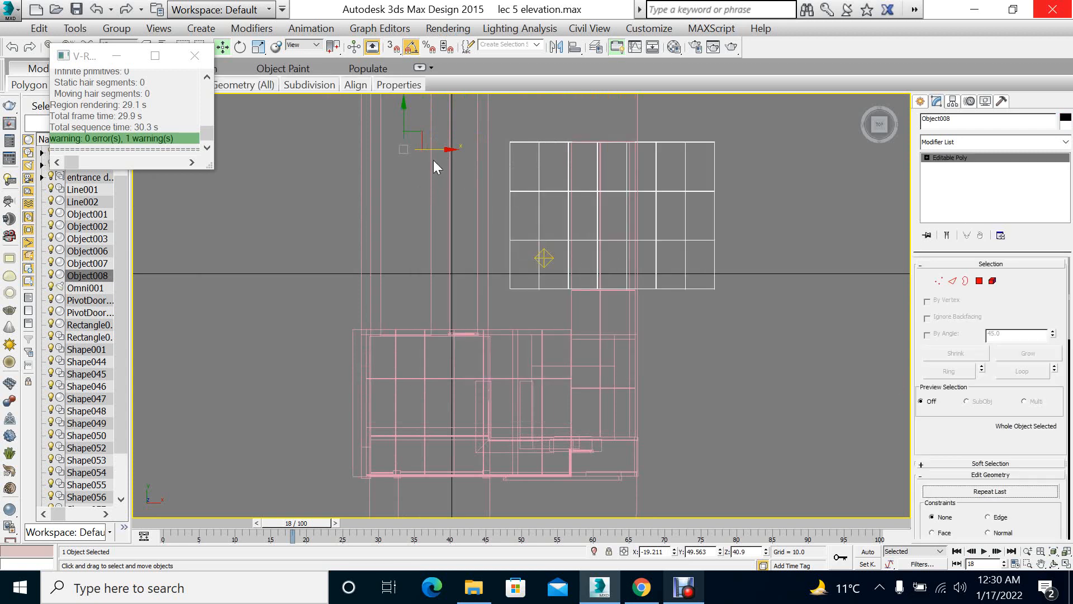
# Delete the sliced rear panel and move the unsliced copy against the house's side wall at about X -50.741, Y 49.486
pyautogui.moveTo(434, 147); pyautogui.dragTo(347, 171)
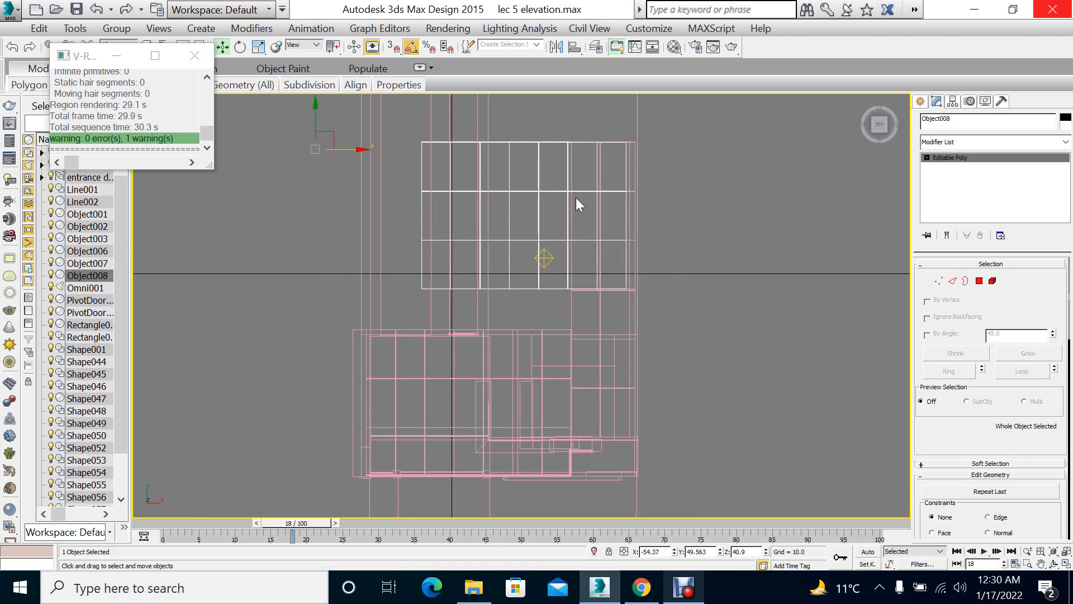
pyautogui.click(570, 179)
pyautogui.press('Delete')
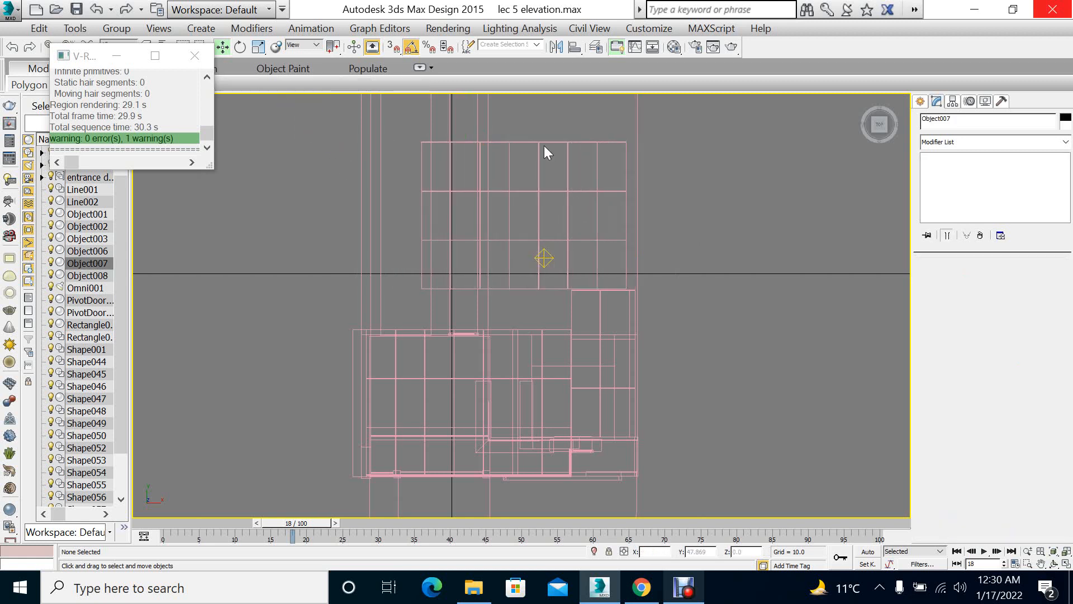
pyautogui.moveTo(549, 113); pyautogui.dragTo(527, 157)
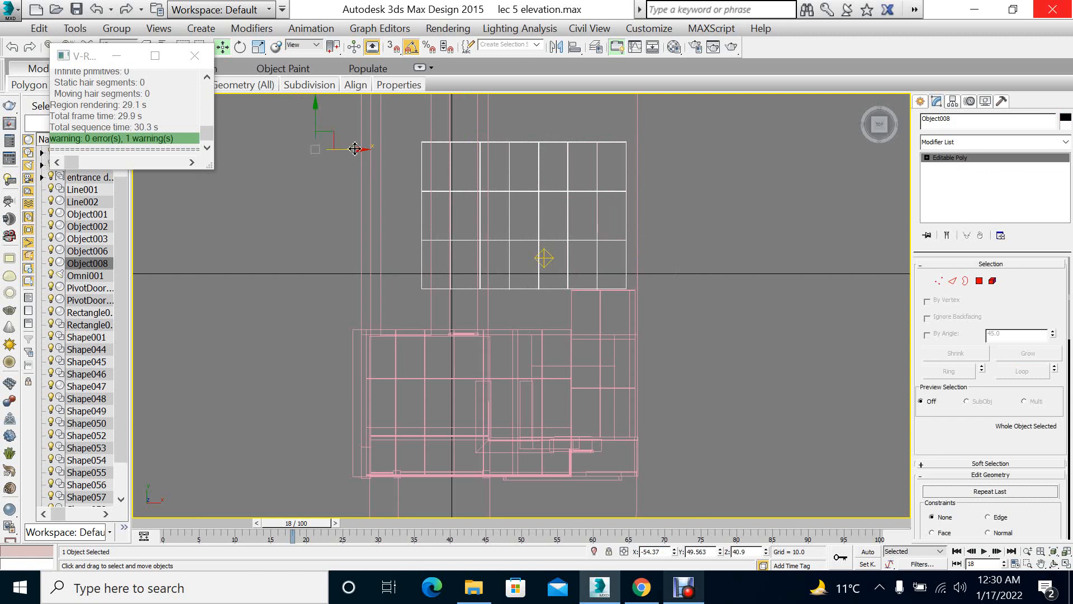
pyautogui.moveTo(354, 148); pyautogui.dragTo(326, 127)
# In the Front view, clone the unsliced rear floor panel straight down to the ground floor as a copy at about Z 13.334
pyautogui.hotkey('alt', 'w')
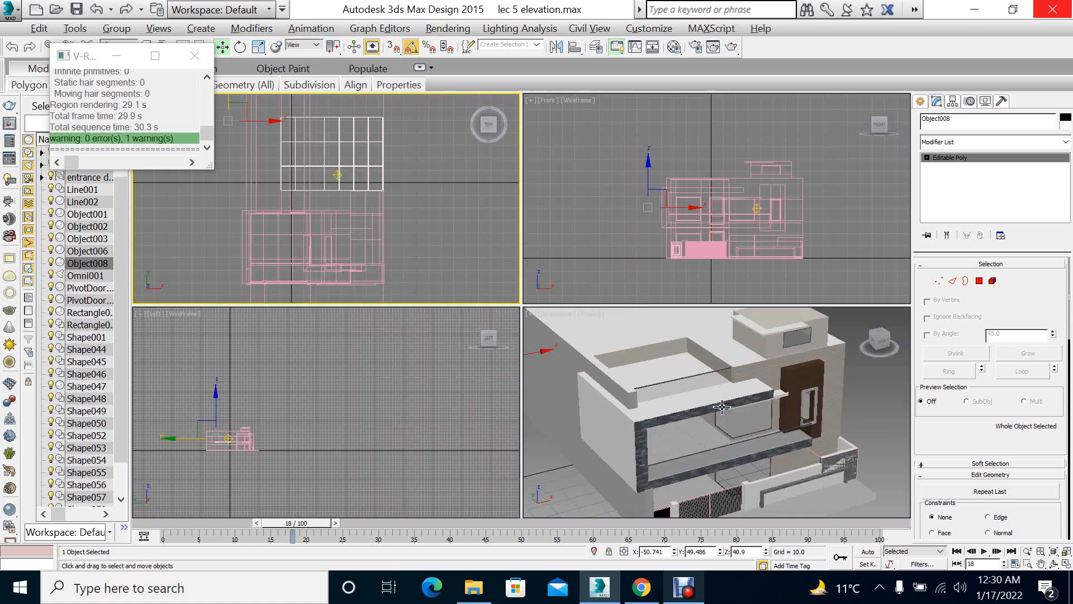
pyautogui.hotkey('alt', 'w')
pyautogui.hotkey('alt', 'w')
pyautogui.hotkey('alt', 'w')
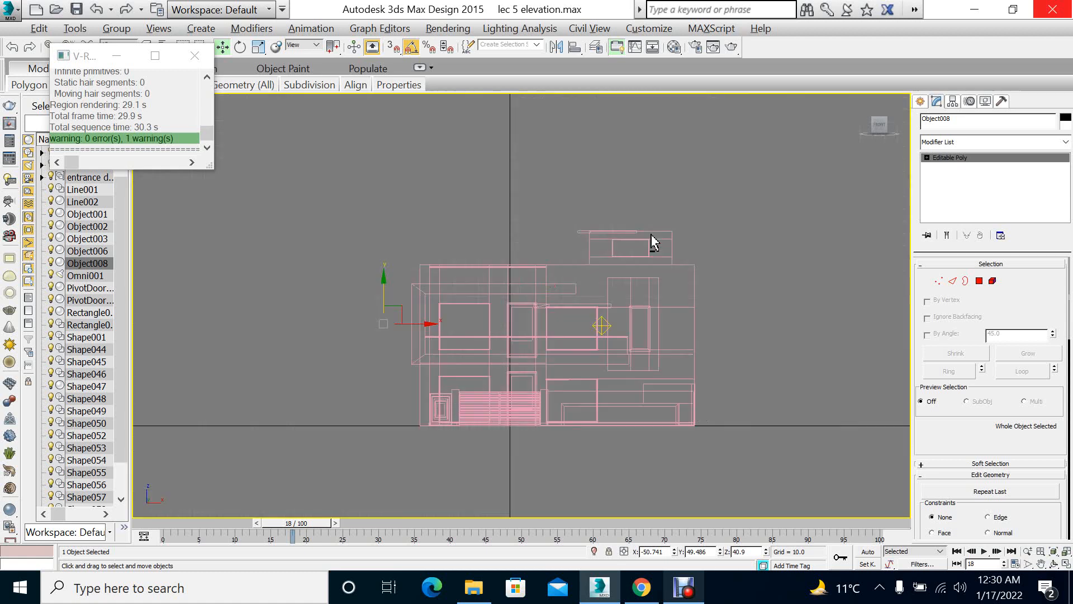
pyautogui.hotkey('alt', 'w')
pyautogui.hotkey('alt', 'w')
pyautogui.click(401, 368)
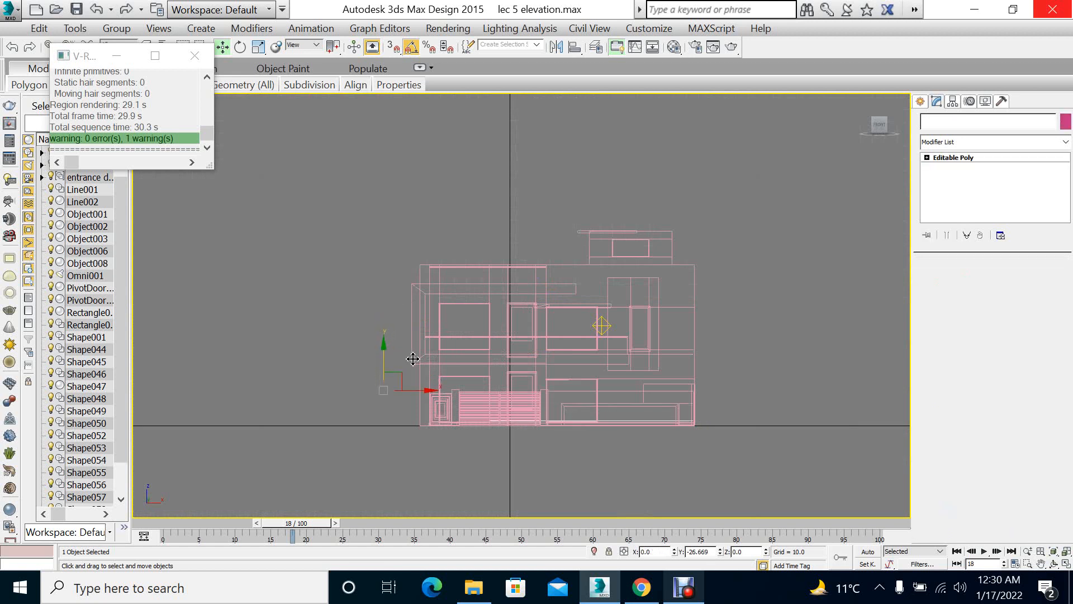
pyautogui.moveTo(413, 358); pyautogui.dragTo(417, 362)
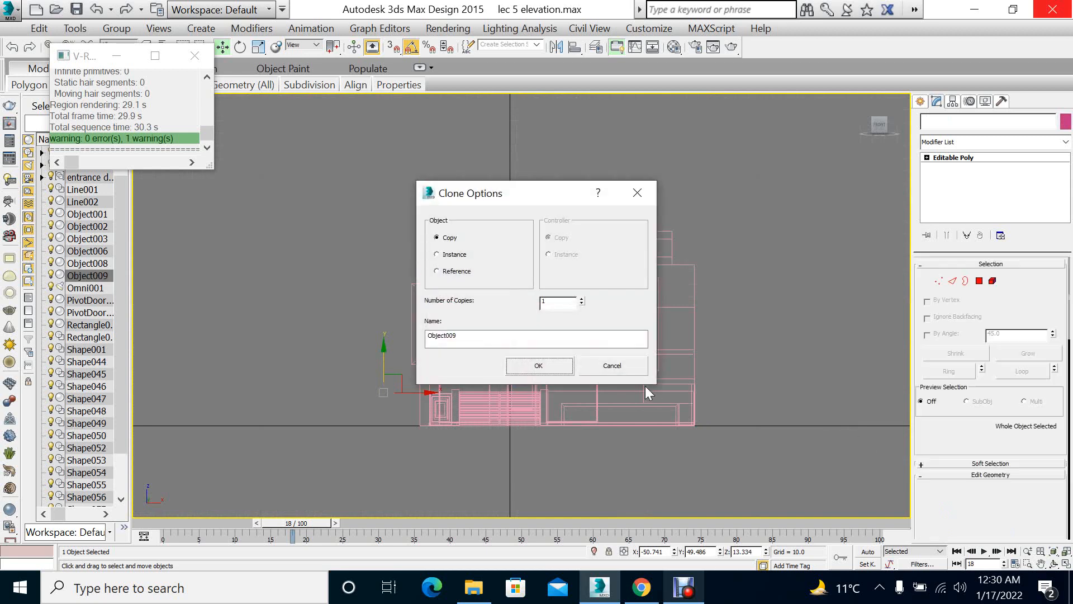
pyautogui.click(540, 365)
# Test-render the maximized perspective view to check the extended floors, and close the frame buffer
pyautogui.hotkey('alt', 'w')
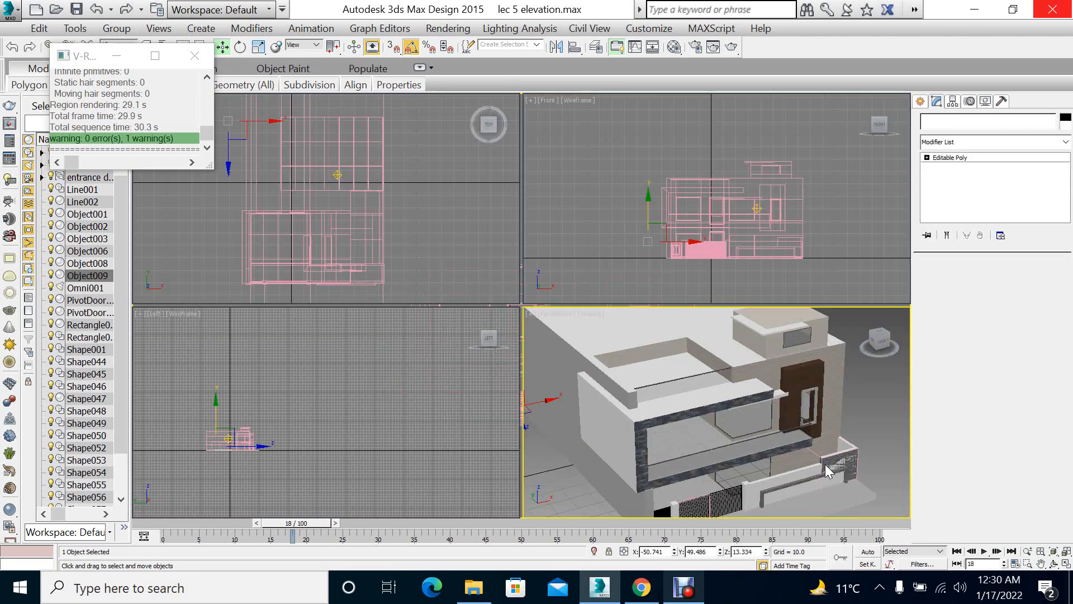
pyautogui.hotkey('alt', 'w')
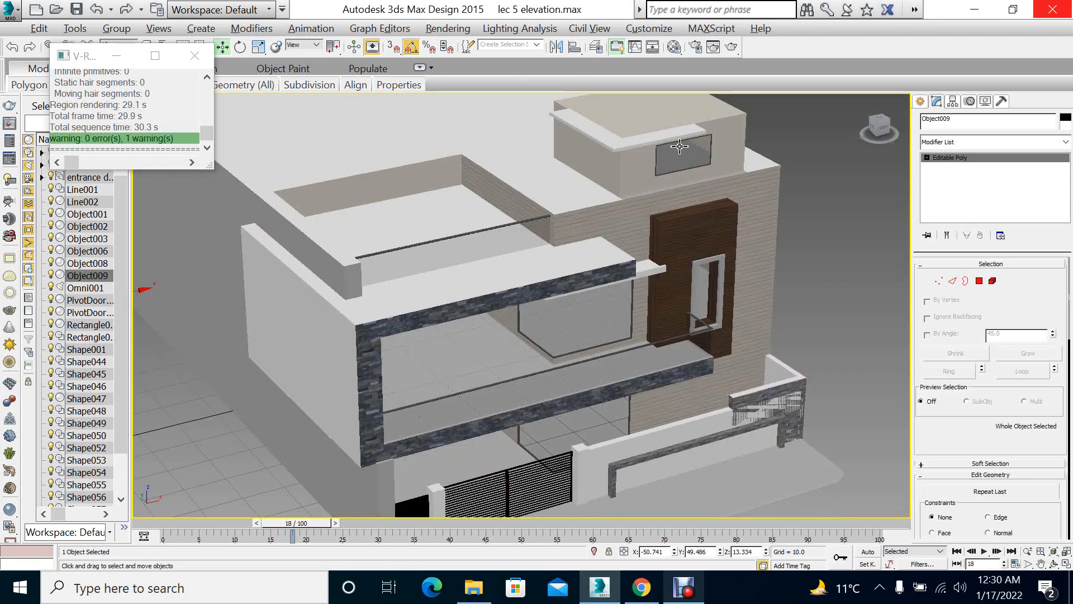
pyautogui.click(732, 48)
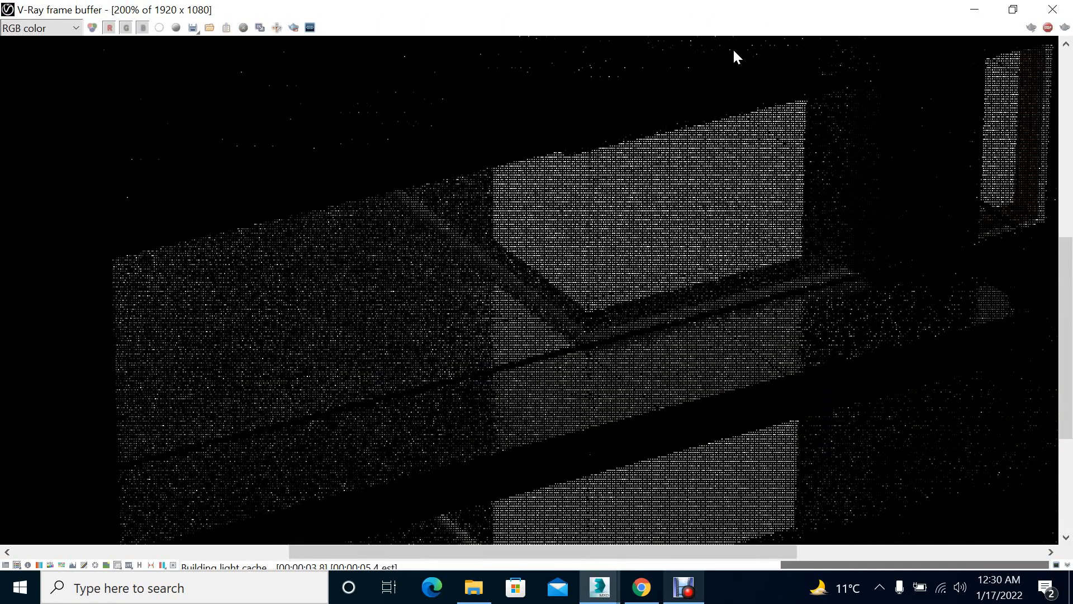
pyautogui.scroll(-2, 666, 351)
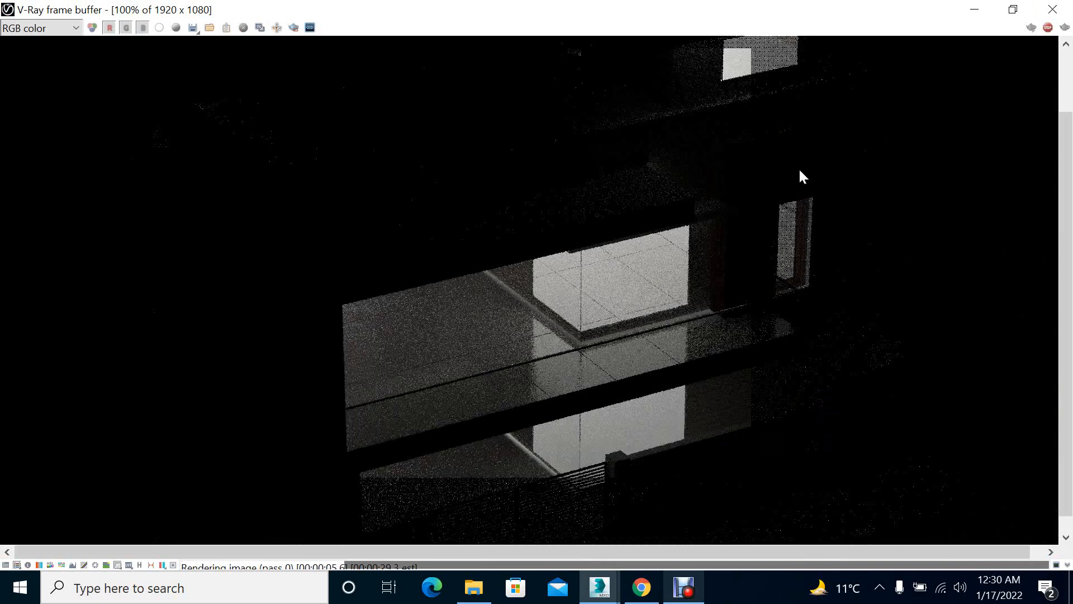
pyautogui.click(1058, 7)
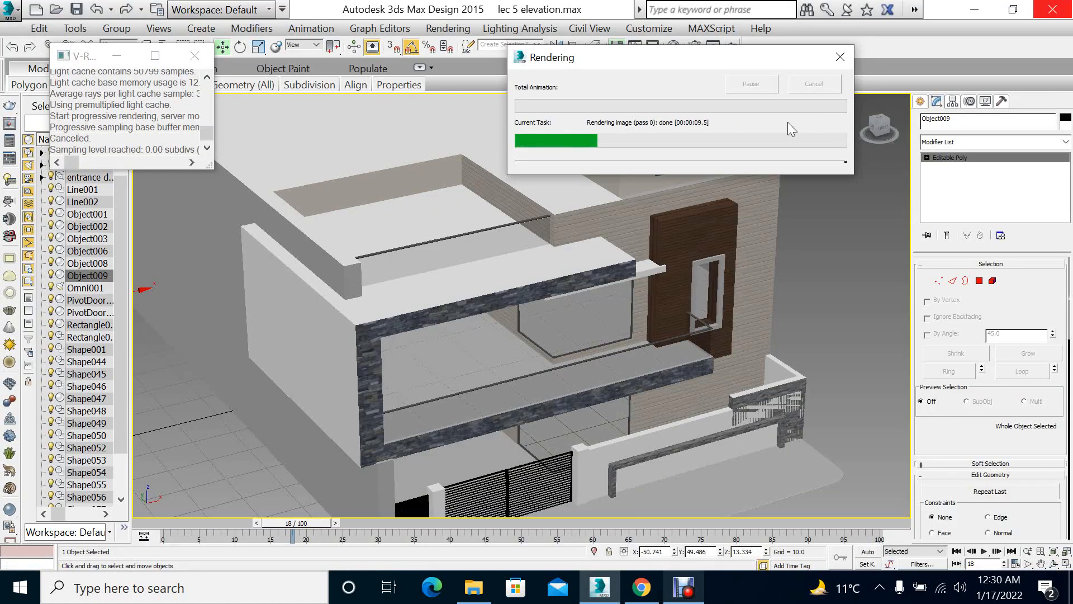
# Check the ground-floor panel's height in the Front view and isolate it together with the outdoor ground slab Line002
pyautogui.hotkey('alt', 'w')
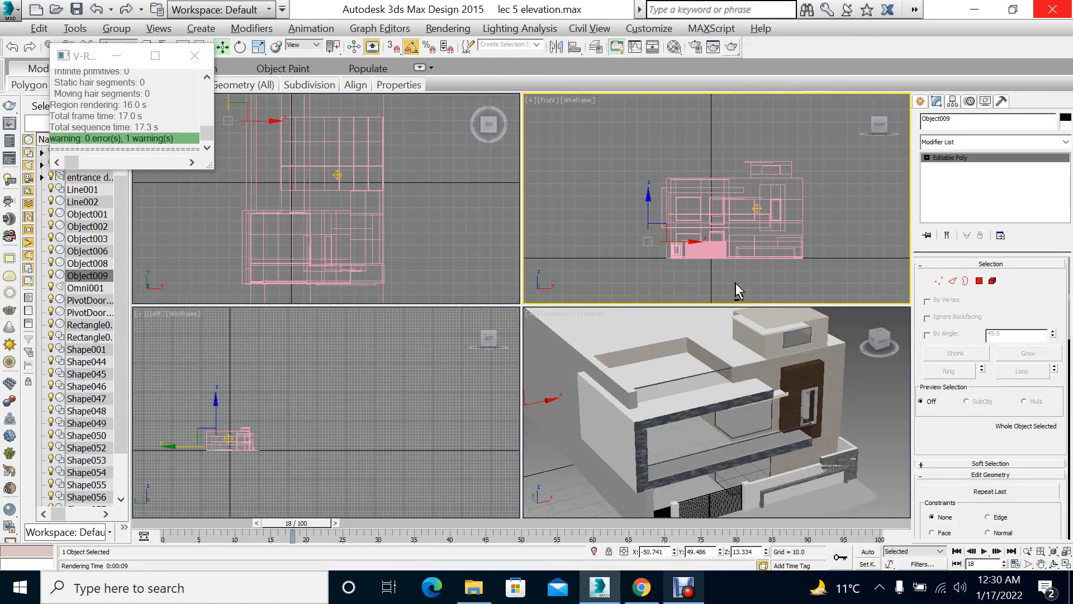
pyautogui.hotkey('alt', 'w')
pyautogui.scroll(5, 573, 402)
pyautogui.scroll(-5, 547, 323)
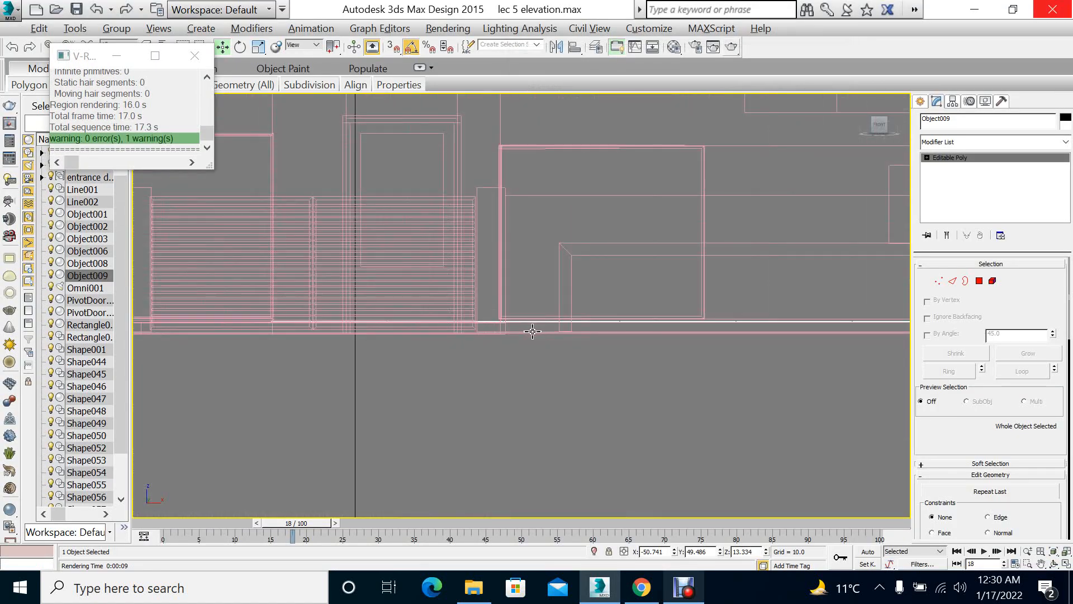
pyautogui.hotkey('alt', 'w')
pyautogui.hotkey('alt', 'w')
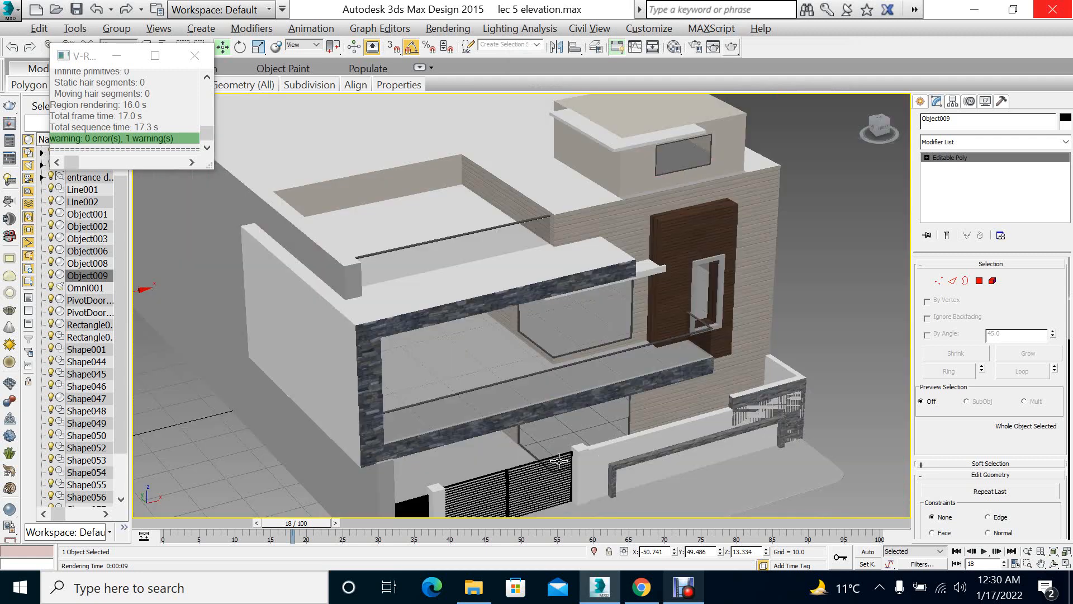
pyautogui.keyDown('ctrl'); pyautogui.click(502, 451); pyautogui.keyUp('ctrl')
pyautogui.hotkey('alt', 'q')
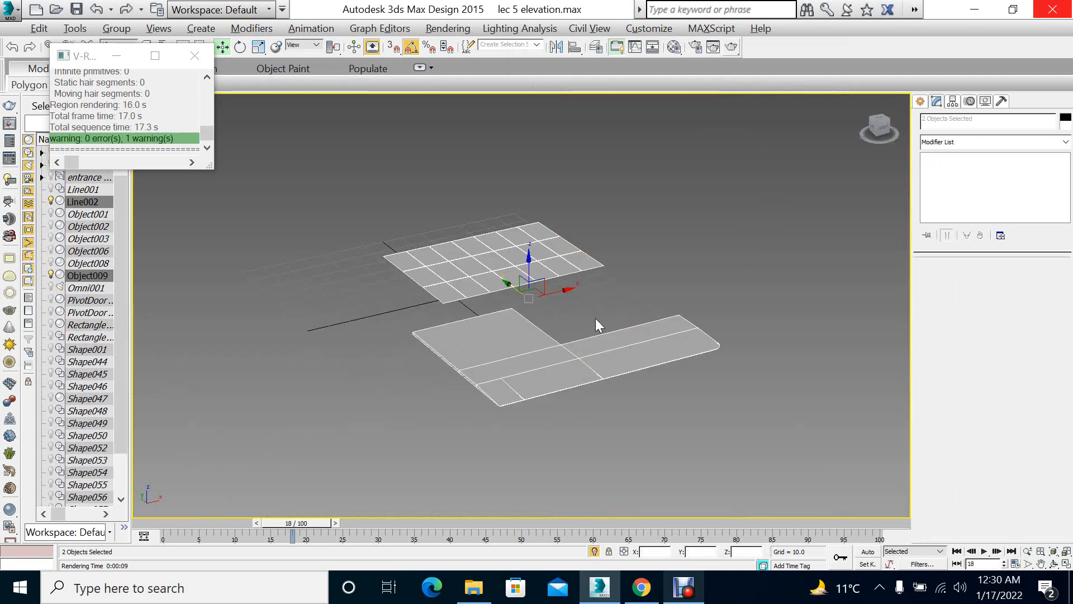
# Move the ground-floor panel forward along Y to about -10.963 so it meets the outdoor ground slab
pyautogui.moveTo(559, 272); pyautogui.dragTo(545, 276)
pyautogui.hotkey('alt', 'w')
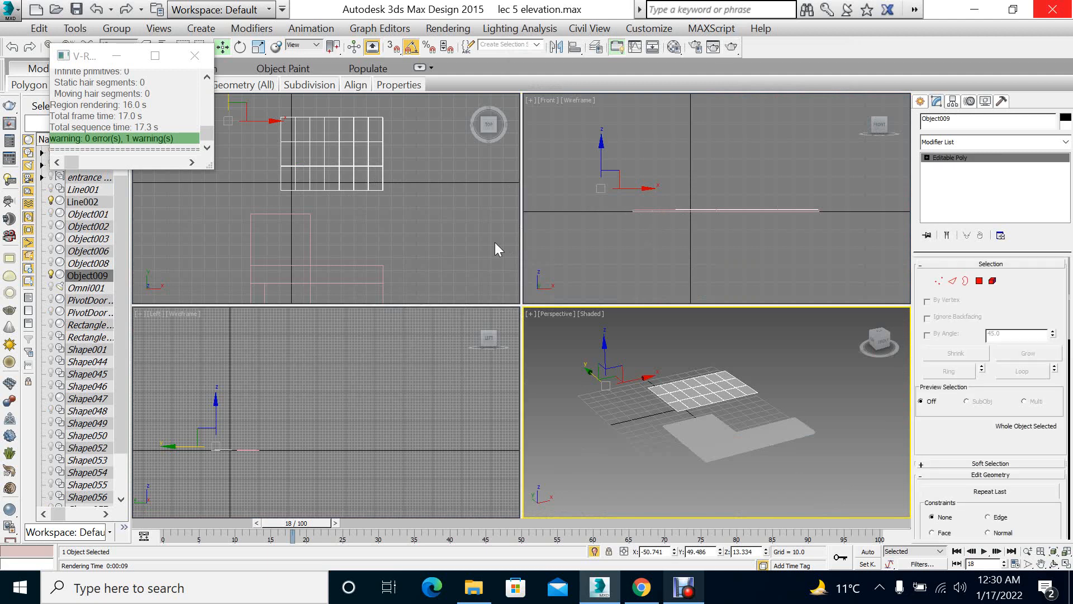
pyautogui.rightClick(495, 243)
pyautogui.hotkey('alt', 'w')
pyautogui.moveTo(321, 116); pyautogui.dragTo(389, 265)
pyautogui.hotkey('alt', 'w')
pyautogui.rightClick(637, 372)
pyautogui.hotkey('alt', 'w')
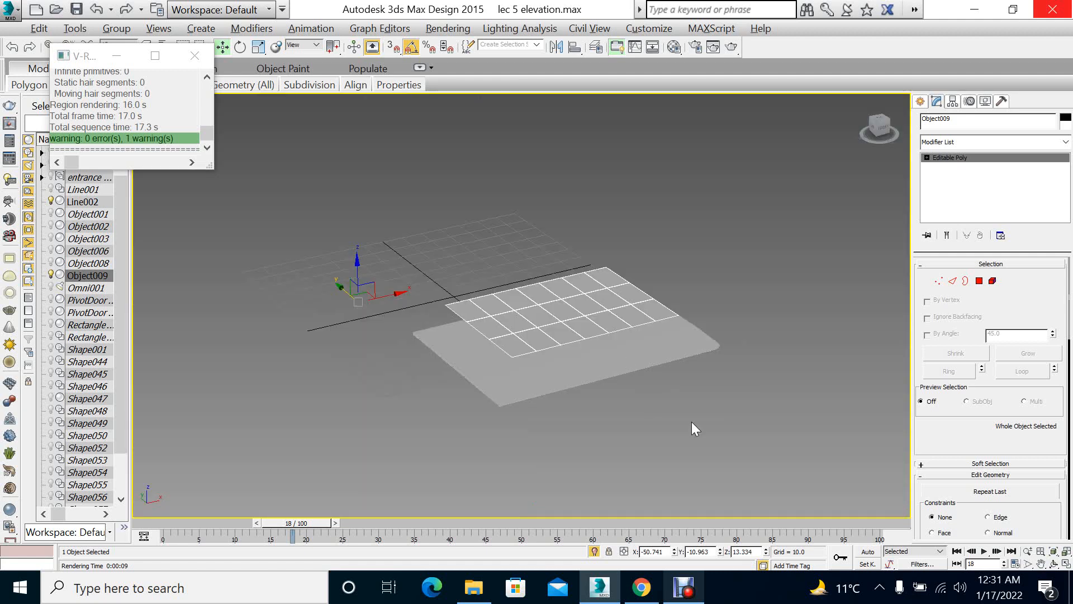
# Deselect the panel and end isolation to show the whole house
pyautogui.click(693, 422)
pyautogui.rightClick(756, 304)
pyautogui.click(775, 231)
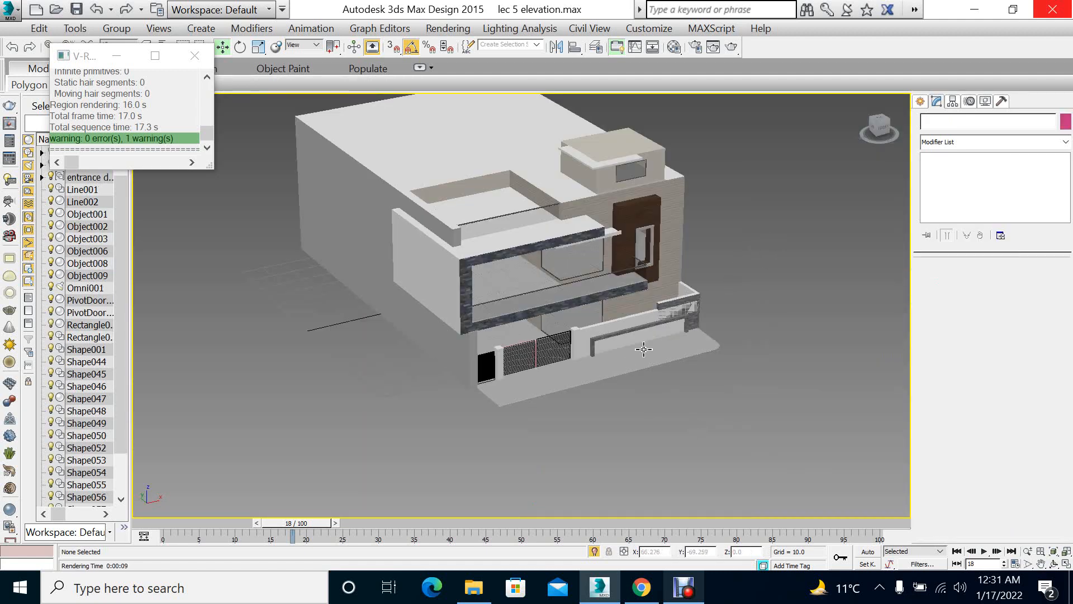
# Select the ground slab in front of the gate, reset the material editor slots, and pick the slab's Multi/Sub-Object material into the first slot
pyautogui.scroll(5, 605, 372)
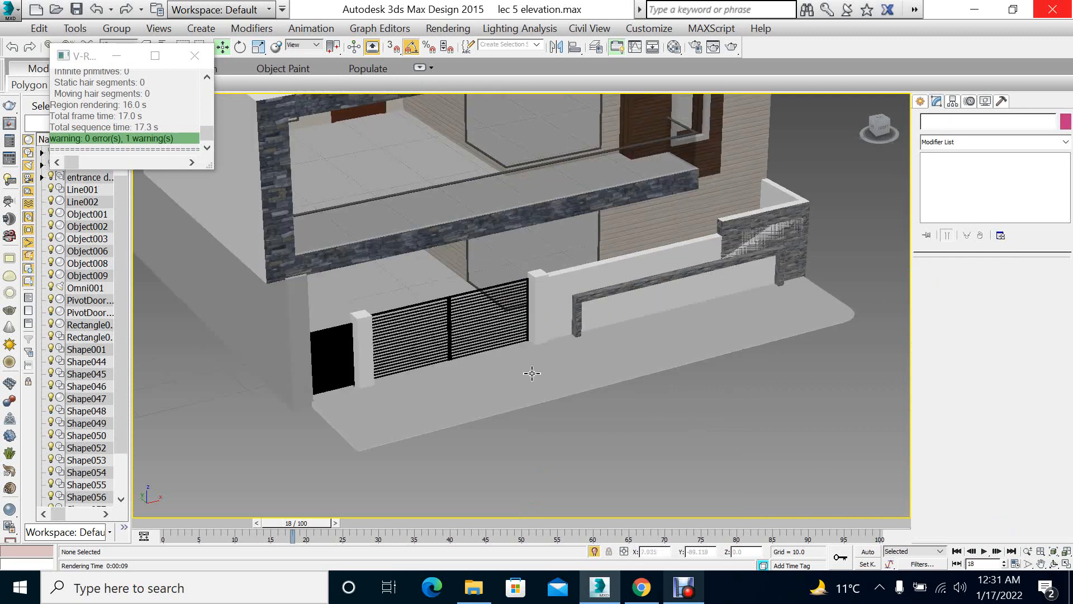
pyautogui.click(500, 388)
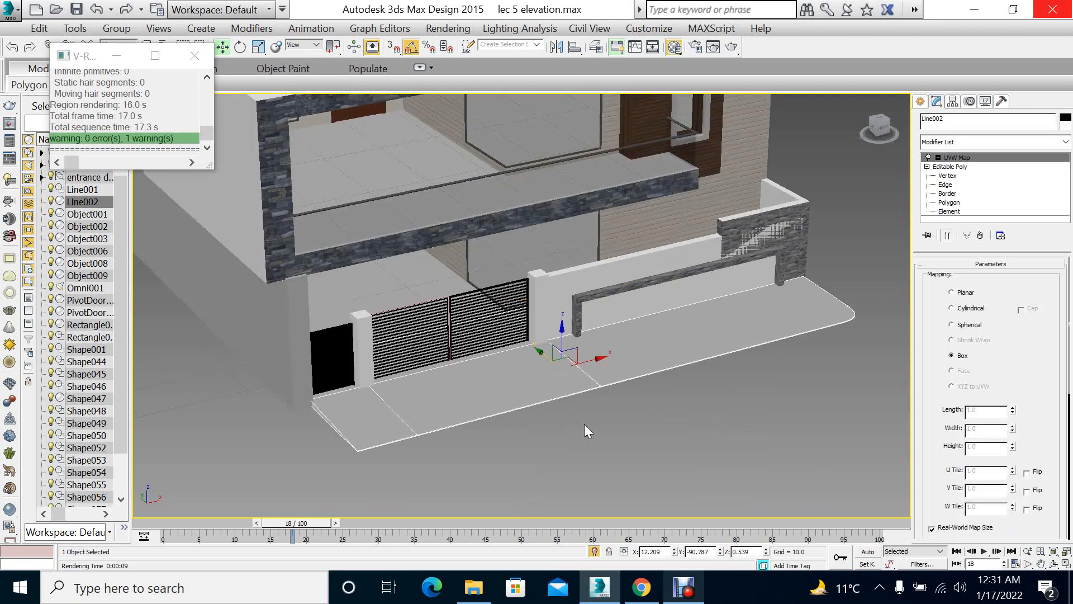
pyautogui.press('m')
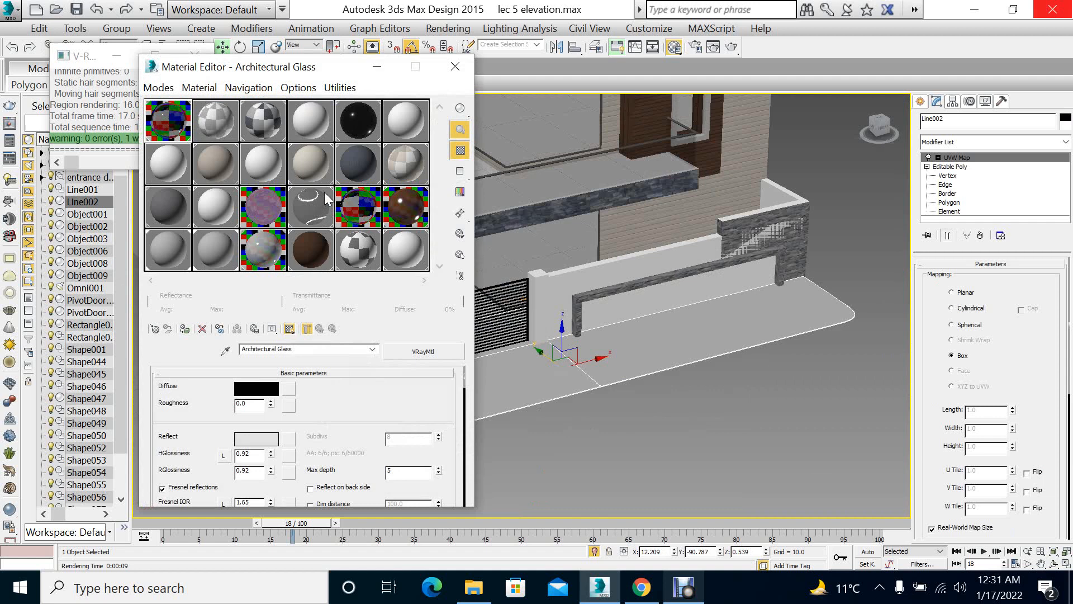
pyautogui.click(331, 88)
pyautogui.click(357, 178)
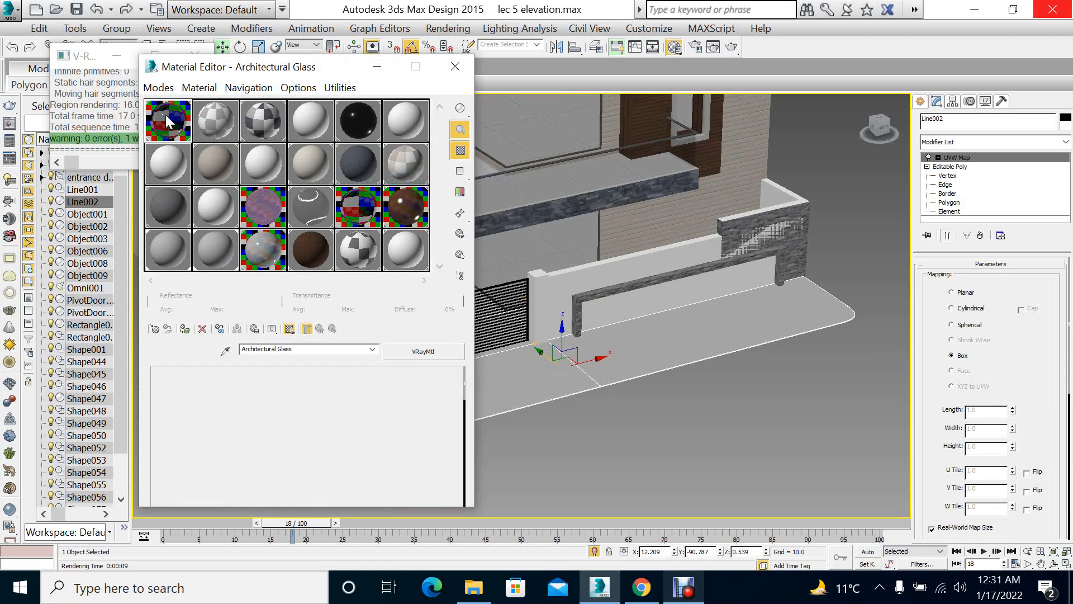
pyautogui.click(226, 353)
pyautogui.click(548, 363)
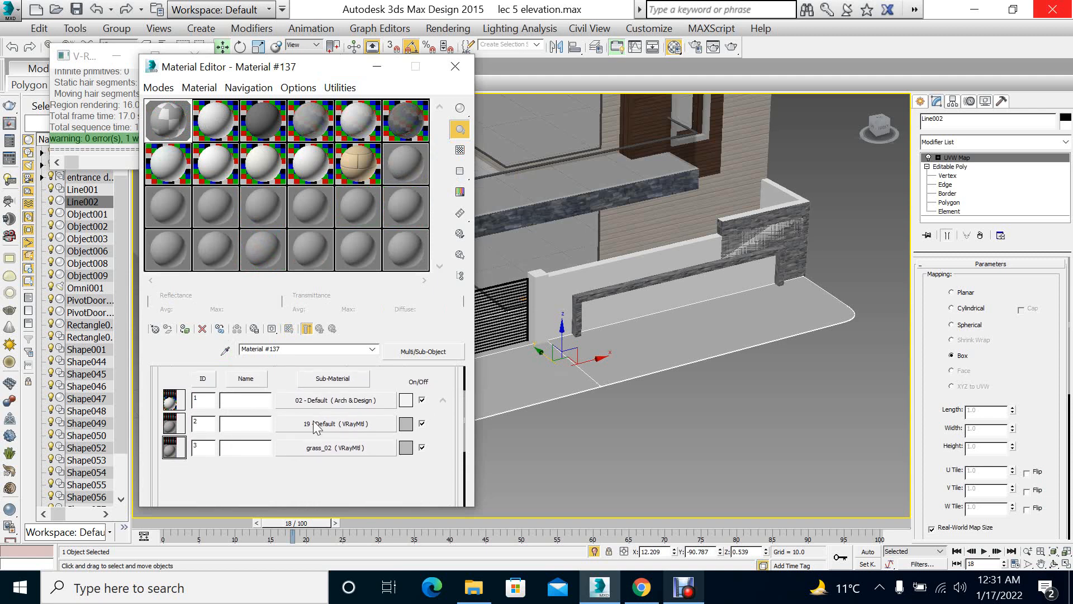
# Replace the diffuse bitmap of sub-material 2 with the grey paving-stone image beginning d3e1b506 from the text folder
pyautogui.click(314, 427)
pyautogui.click(288, 390)
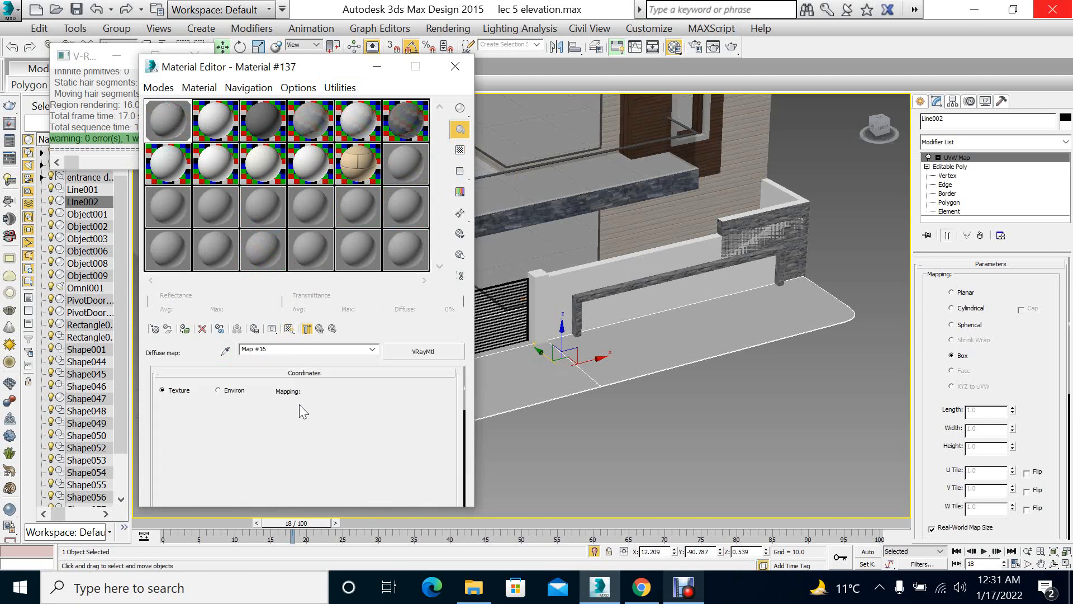
pyautogui.scroll(-5, 300, 407)
pyautogui.click(355, 473)
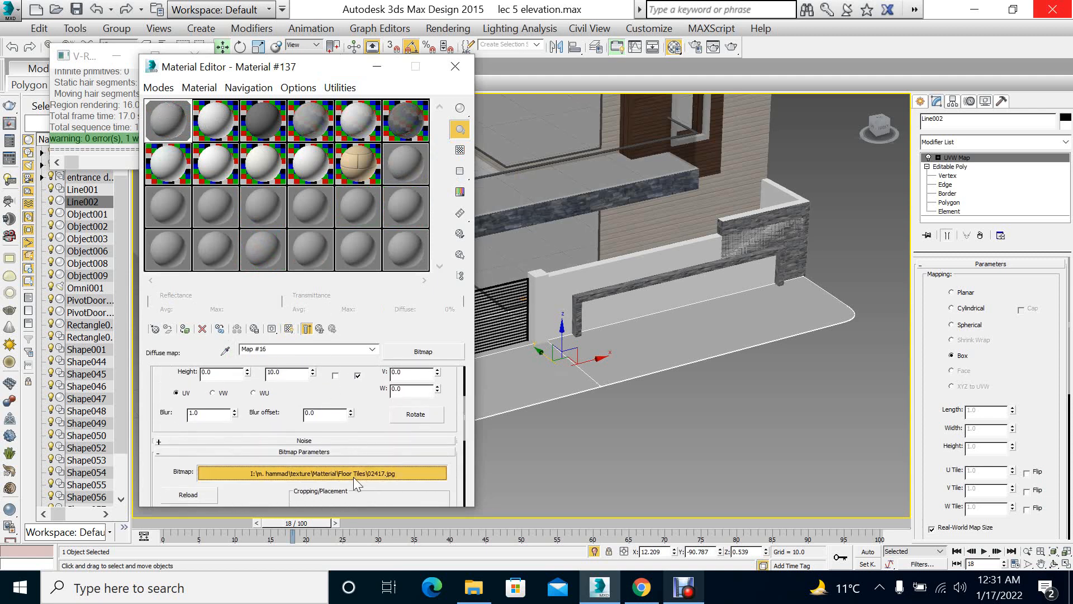
pyautogui.doubleClick(325, 251)
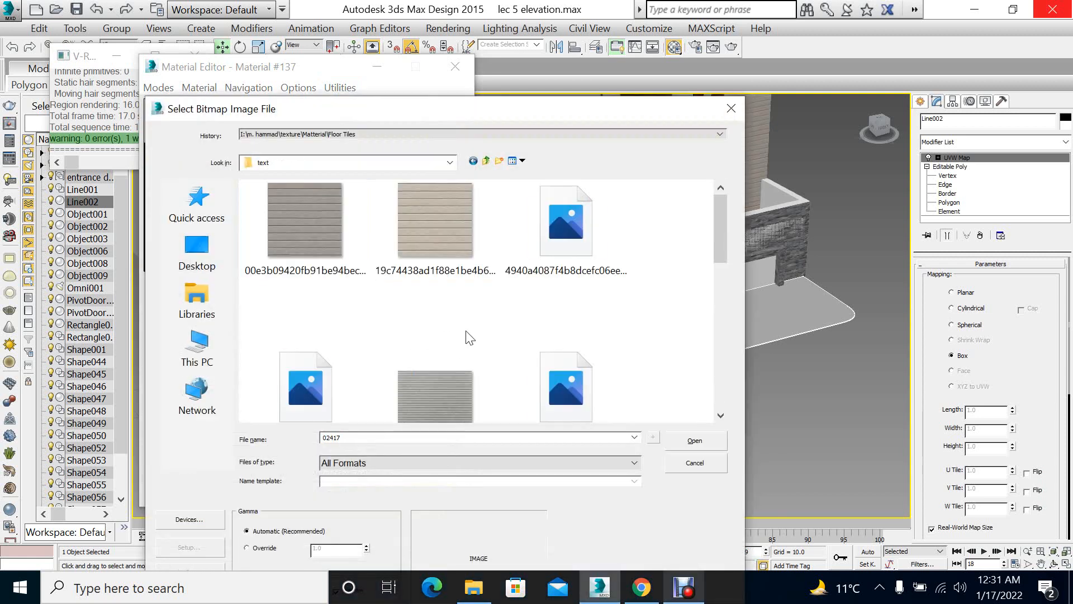
pyautogui.scroll(-3, 578, 336)
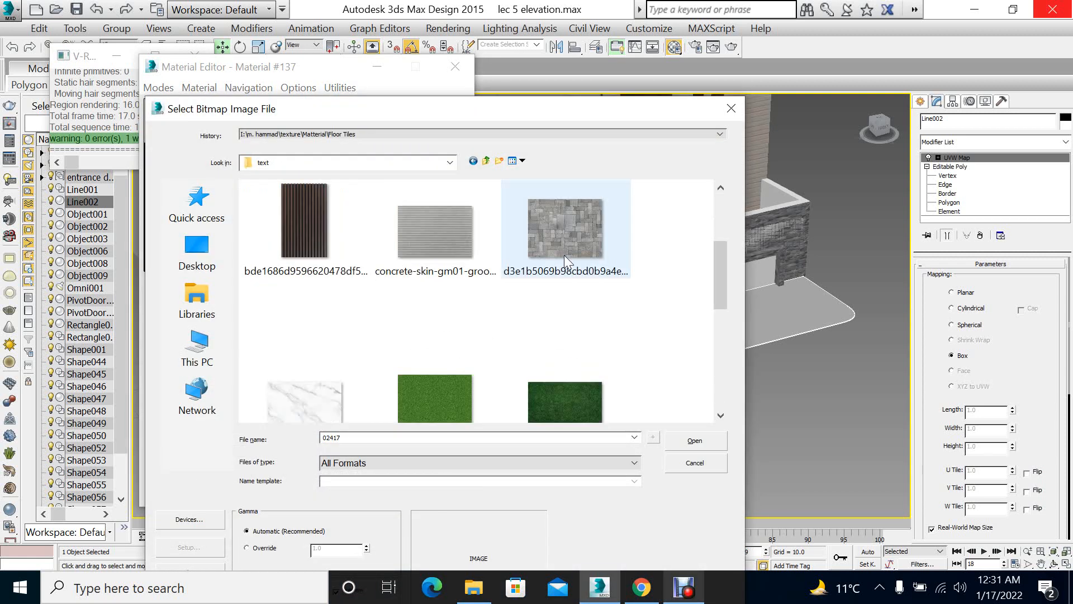
pyautogui.doubleClick(565, 255)
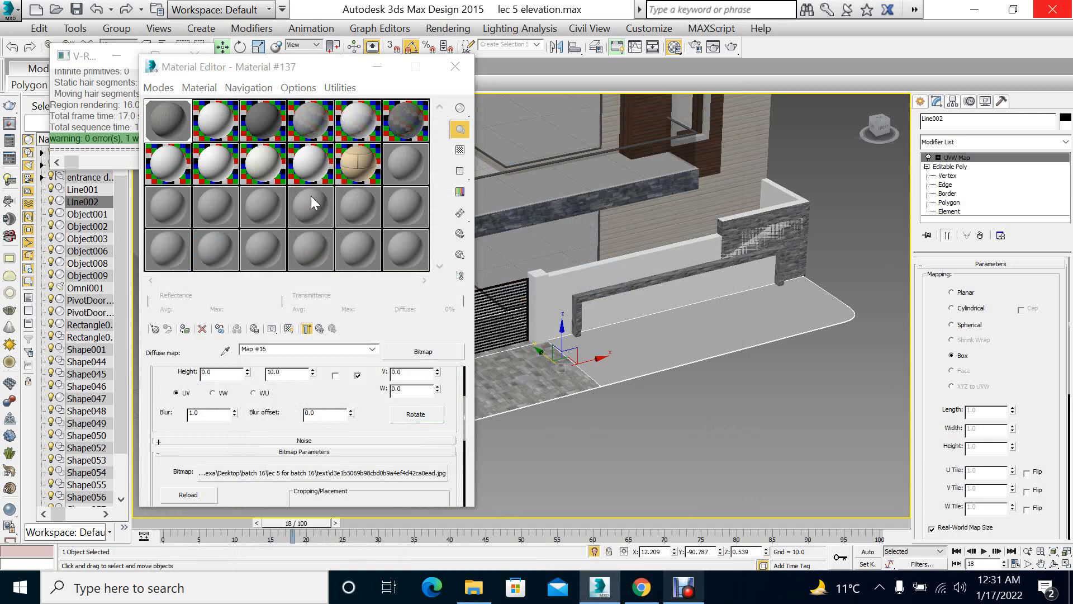
# Sample the material of the front lawn strip into the second material slot and open its grass_02 sub-material's diffuse bitmap
pyautogui.click(223, 122)
pyautogui.click(226, 350)
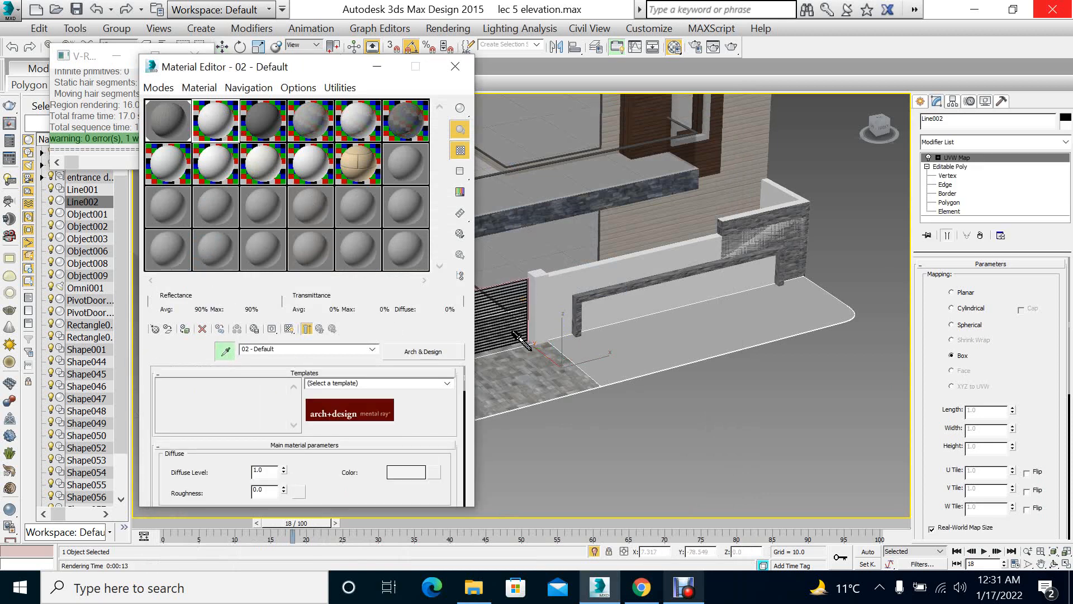
pyautogui.click(621, 316)
pyautogui.scroll(-3, 263, 453)
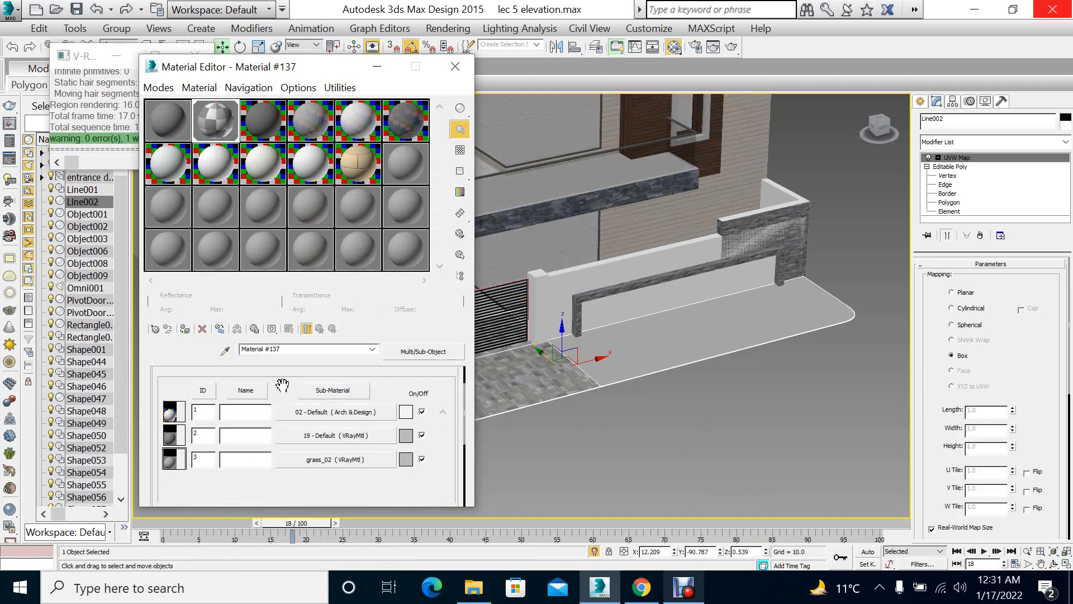
pyautogui.click(308, 446)
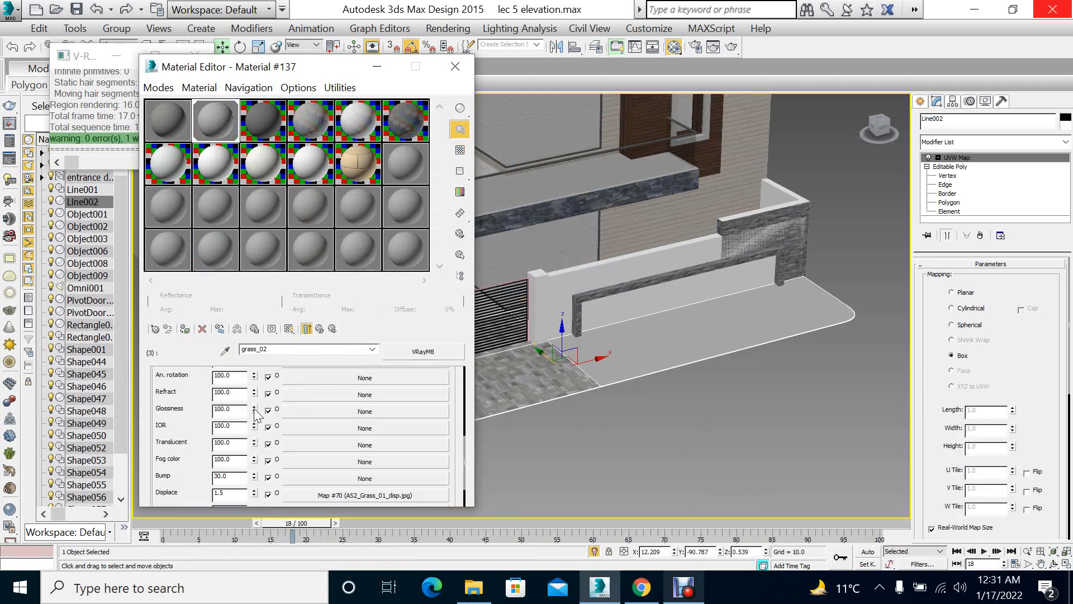
pyautogui.moveTo(197, 396); pyautogui.dragTo(225, 544)
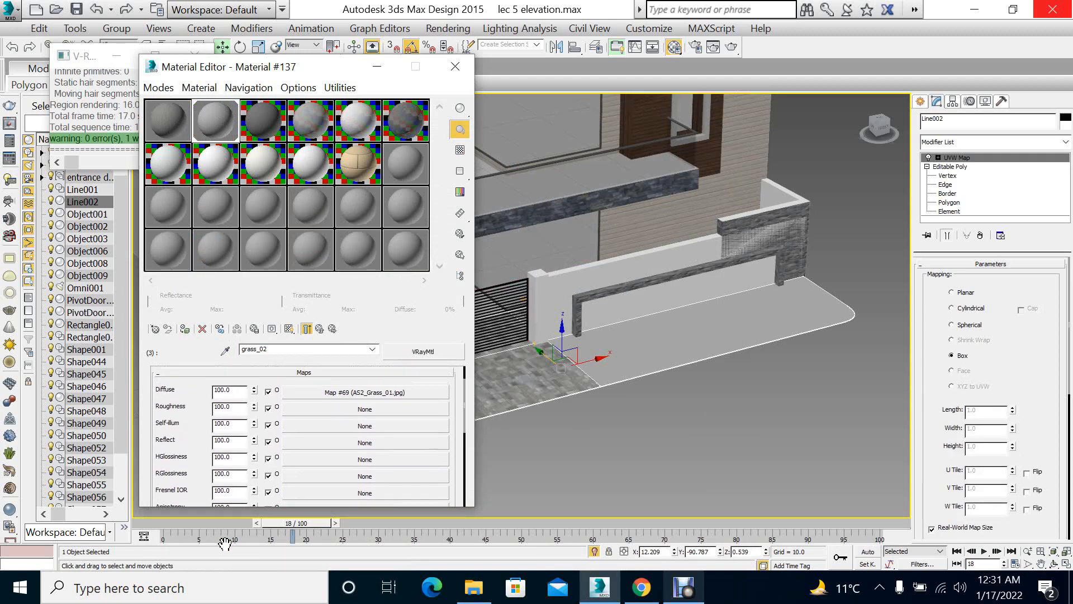
pyautogui.click(300, 392)
pyautogui.moveTo(332, 434); pyautogui.dragTo(325, 328)
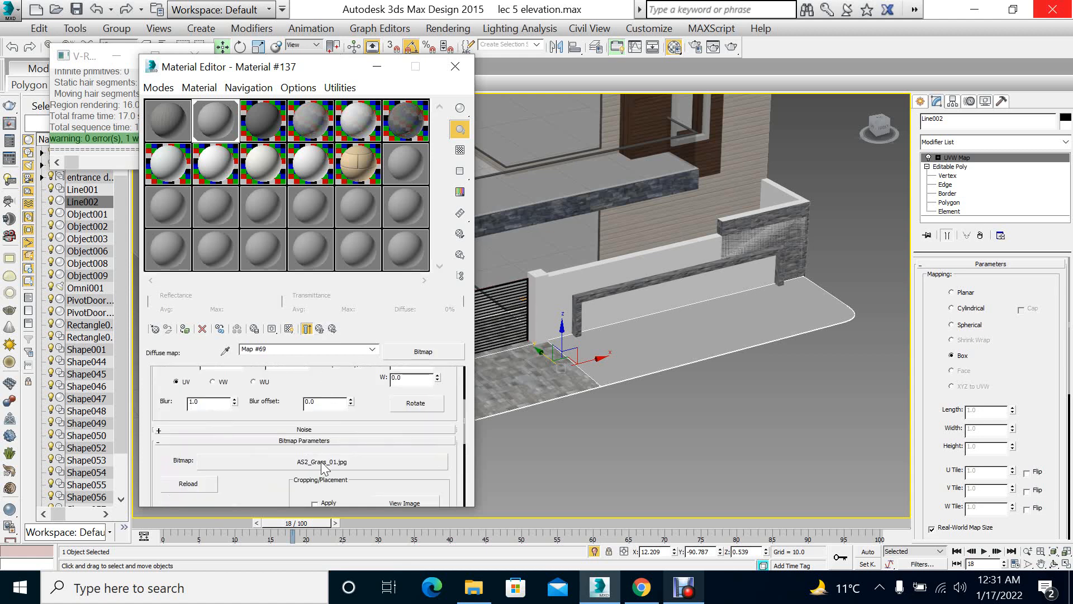
# Load the dark grass image download (3) from Desktop\batch 16\lec 5 for batch 16\text as the diffuse bitmap
pyautogui.click(321, 467)
pyautogui.click(197, 166)
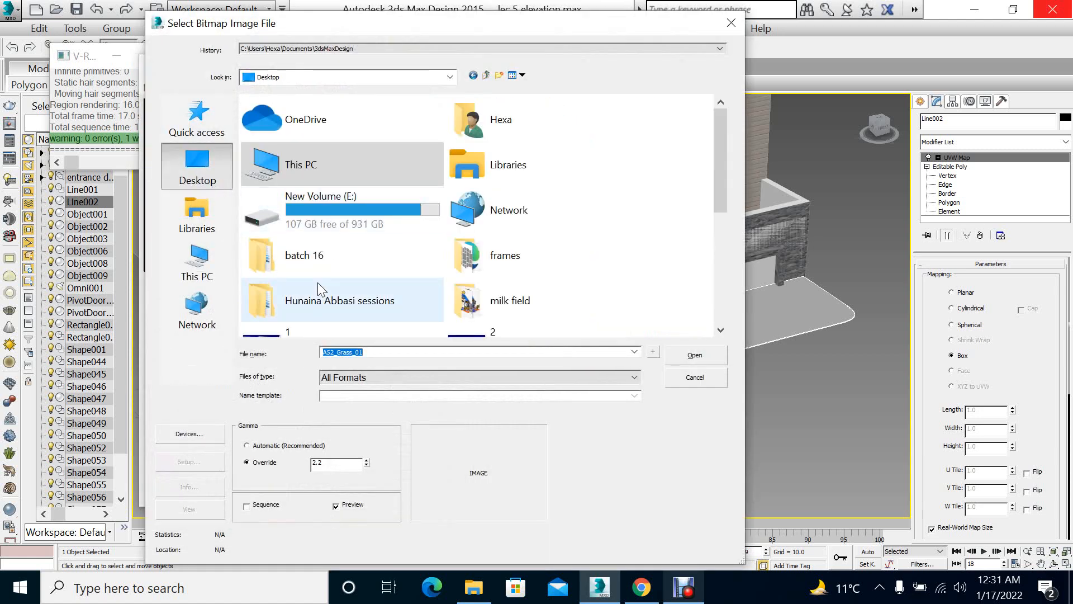
pyautogui.doubleClick(303, 271)
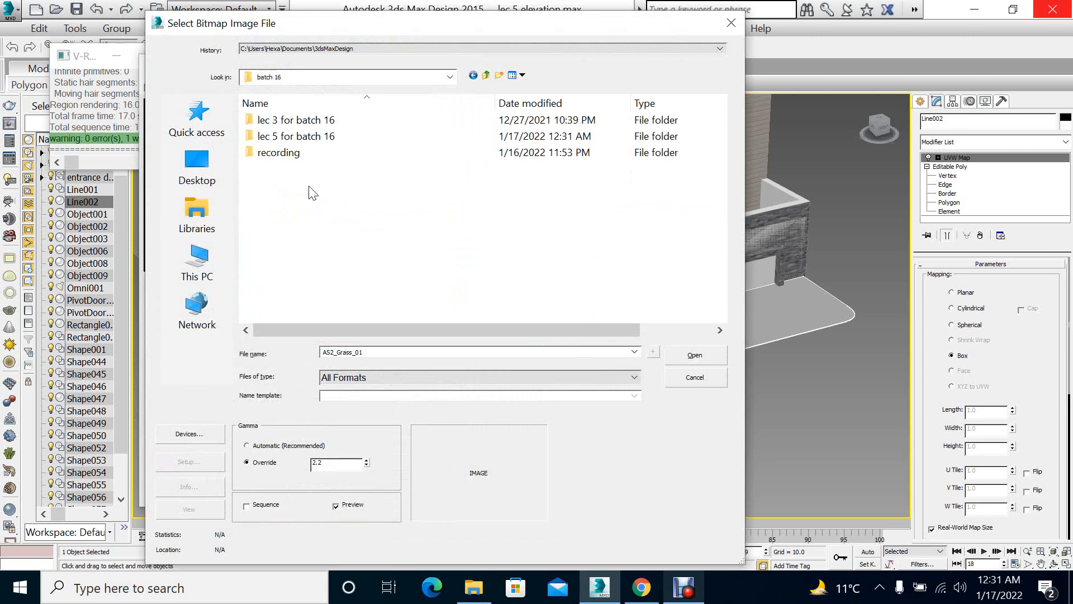
pyautogui.doubleClick(280, 136)
pyautogui.doubleClick(309, 137)
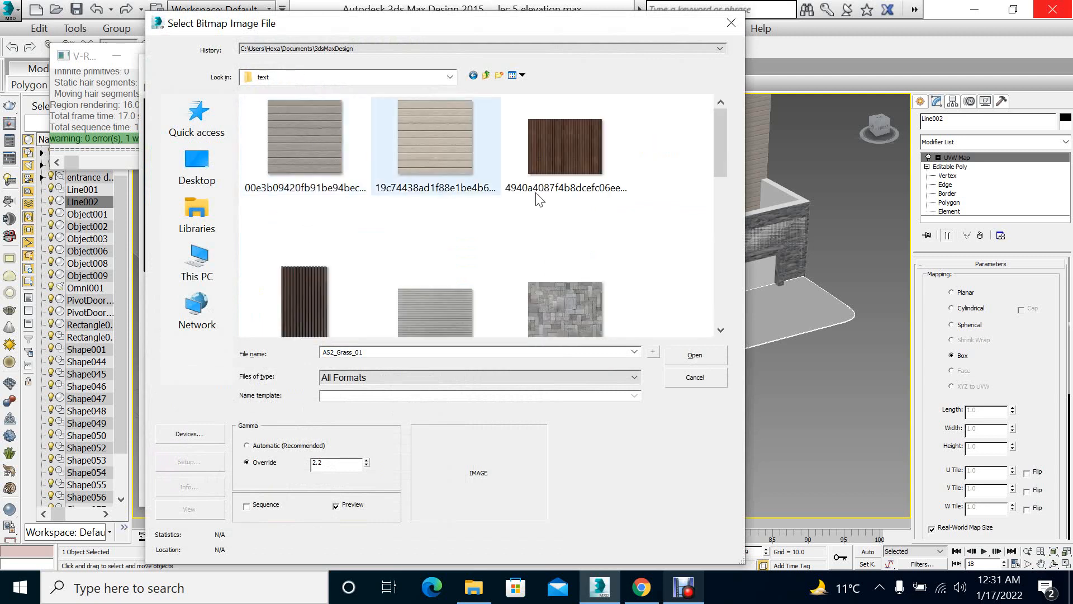
pyautogui.scroll(-3, 621, 264)
pyautogui.doubleClick(577, 236)
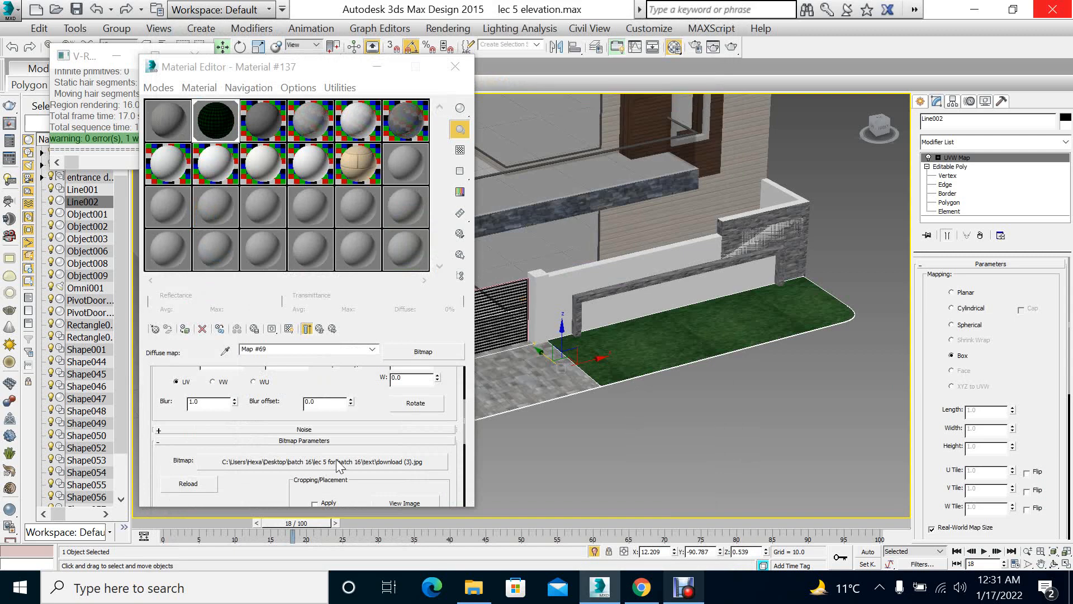
# Replace the diffuse bitmap of grass_02 with the lighter grass image download (2) from the text folder
pyautogui.click(338, 462)
pyautogui.scroll(-3, 464, 235)
pyautogui.click(464, 236)
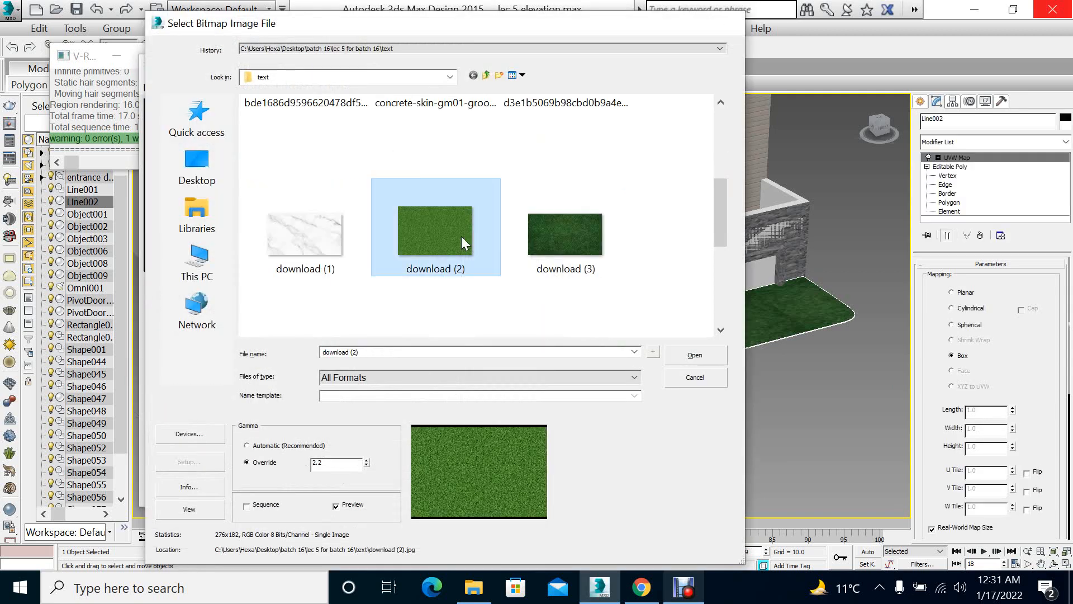
pyautogui.doubleClick(461, 236)
pyautogui.scroll(10, 691, 443)
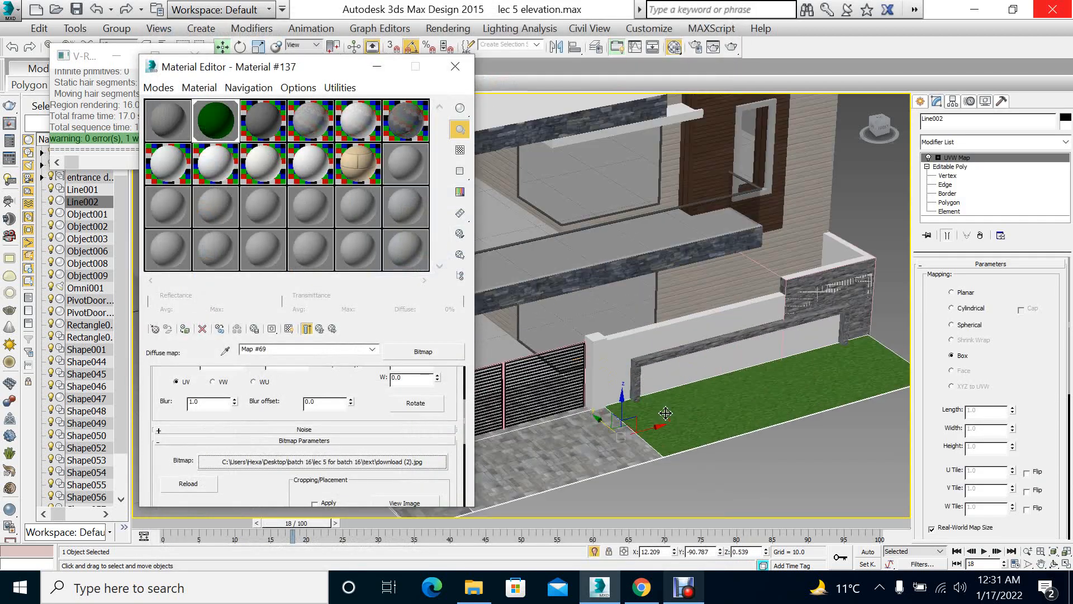
# Set the real-world height of the grass texture to 10
pyautogui.scroll(5, 272, 402)
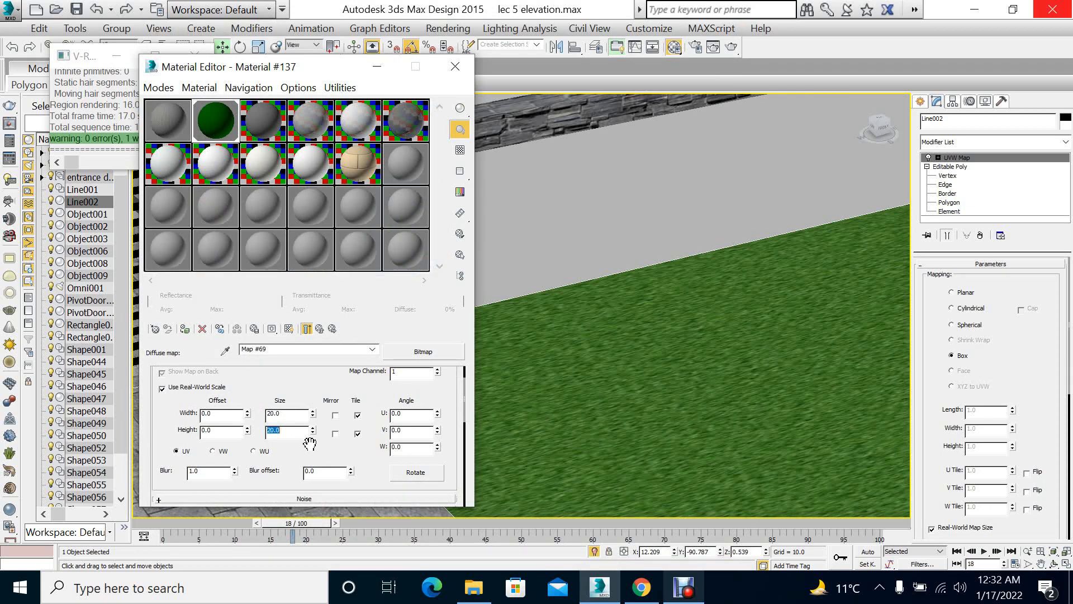
pyautogui.write('1')
pyautogui.scroll(-7, 621, 393)
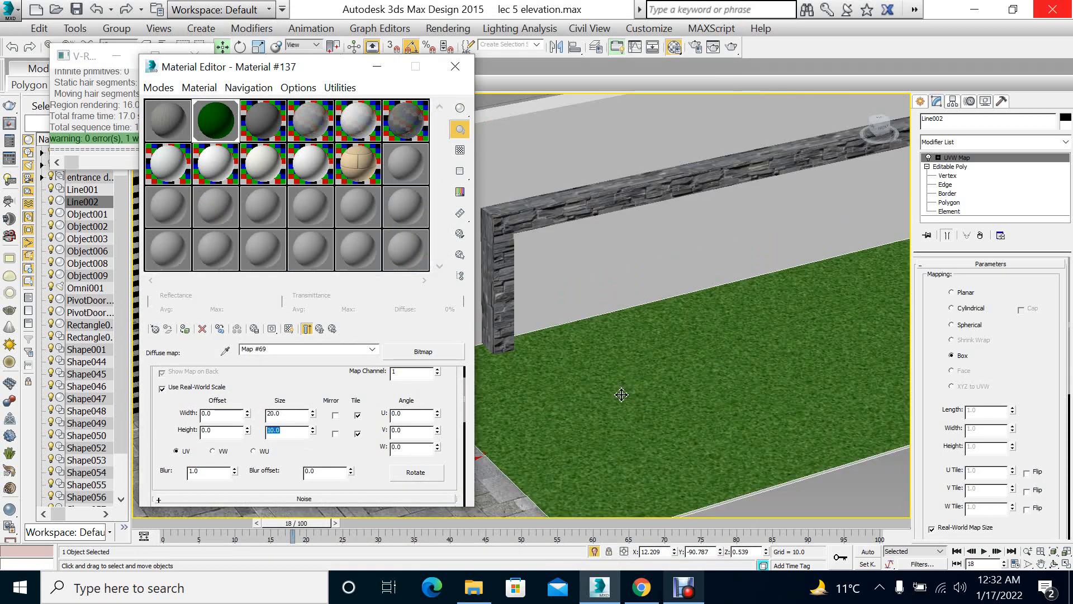
# Isolate the tiled floor object behind the gate, with the material editor minimized, and show it in a maximized Top view
pyautogui.moveTo(669, 390); pyautogui.dragTo(873, 418, button='middle')
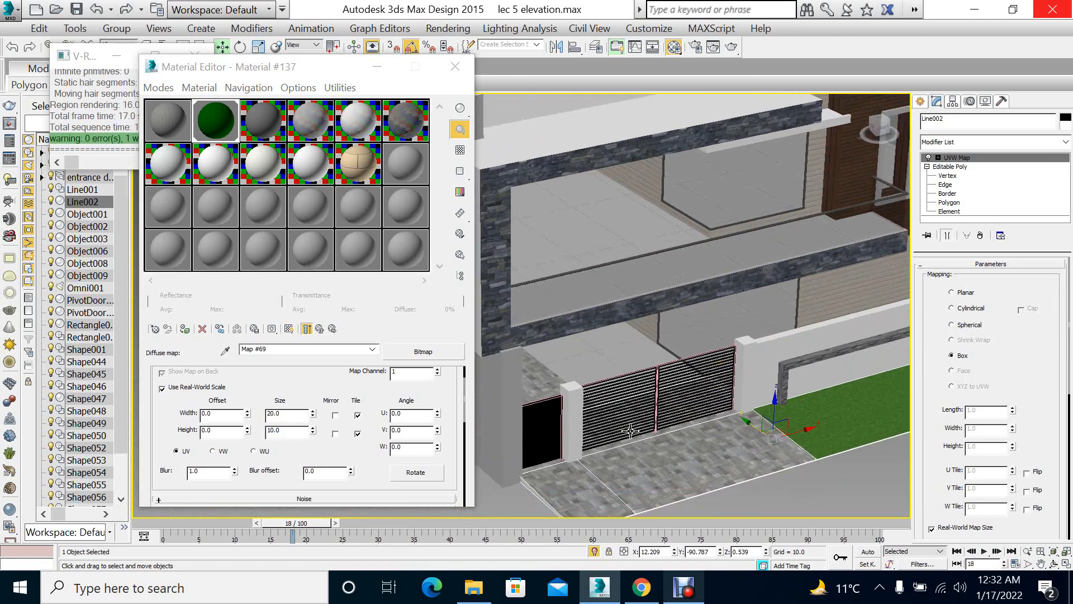
pyautogui.scroll(4, 593, 351)
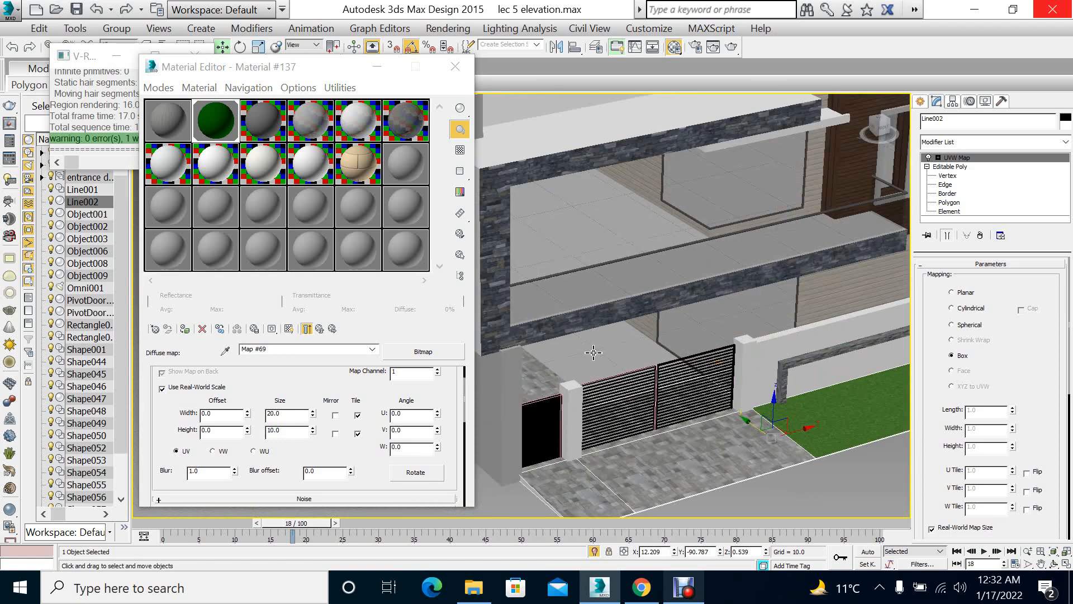
pyautogui.click(610, 339)
pyautogui.moveTo(610, 340); pyautogui.dragTo(562, 255, button='middle')
pyautogui.click(377, 67)
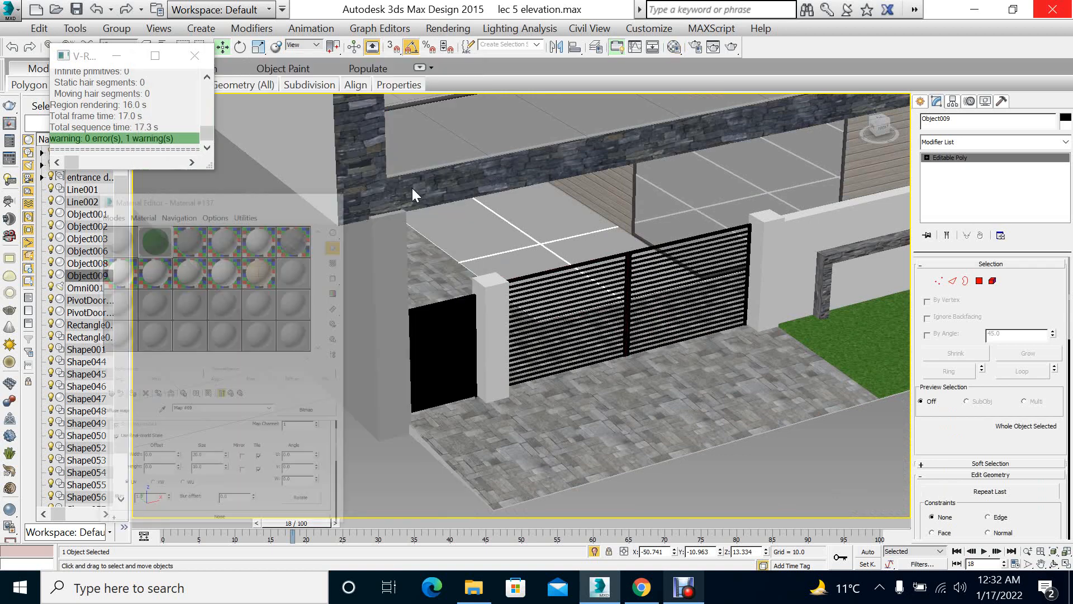
pyautogui.hotkey('alt', 'q')
pyautogui.hotkey('alt', 'w')
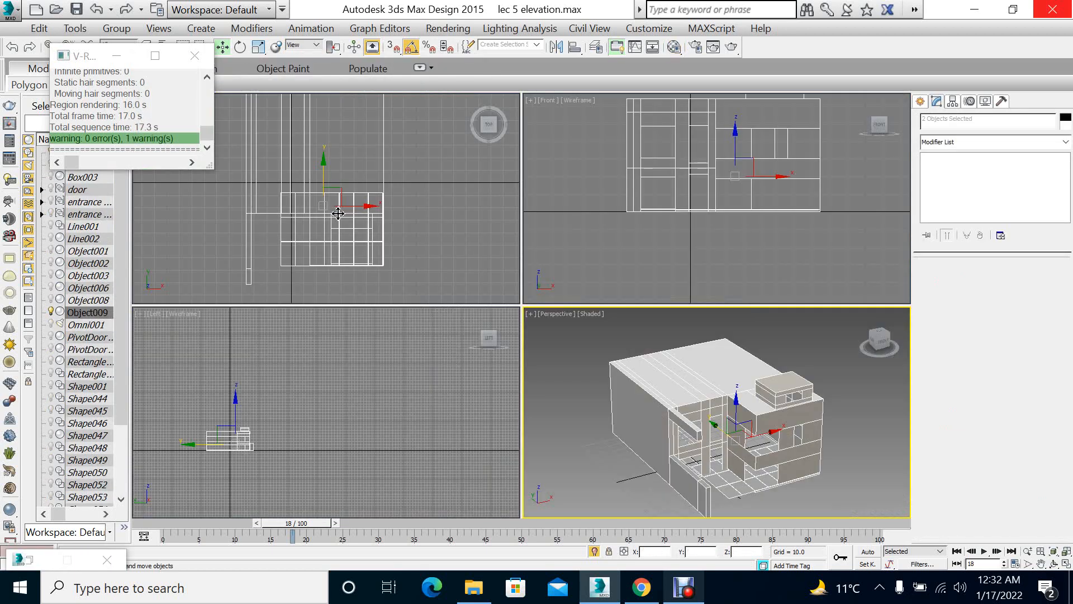
pyautogui.rightClick(511, 213)
pyautogui.hotkey('alt', 'w')
# Delete the floor tile polygons in the two leftmost columns of the grid, covering the car porch
pyautogui.moveTo(462, 467); pyautogui.dragTo(431, 422)
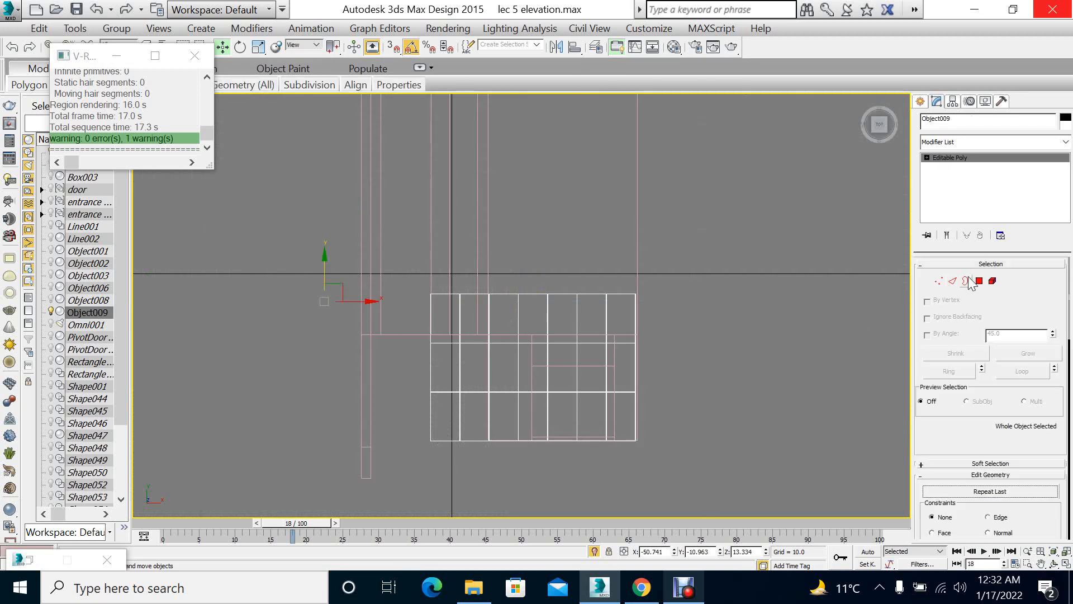
pyautogui.click(983, 280)
pyautogui.moveTo(412, 473); pyautogui.dragTo(484, 343)
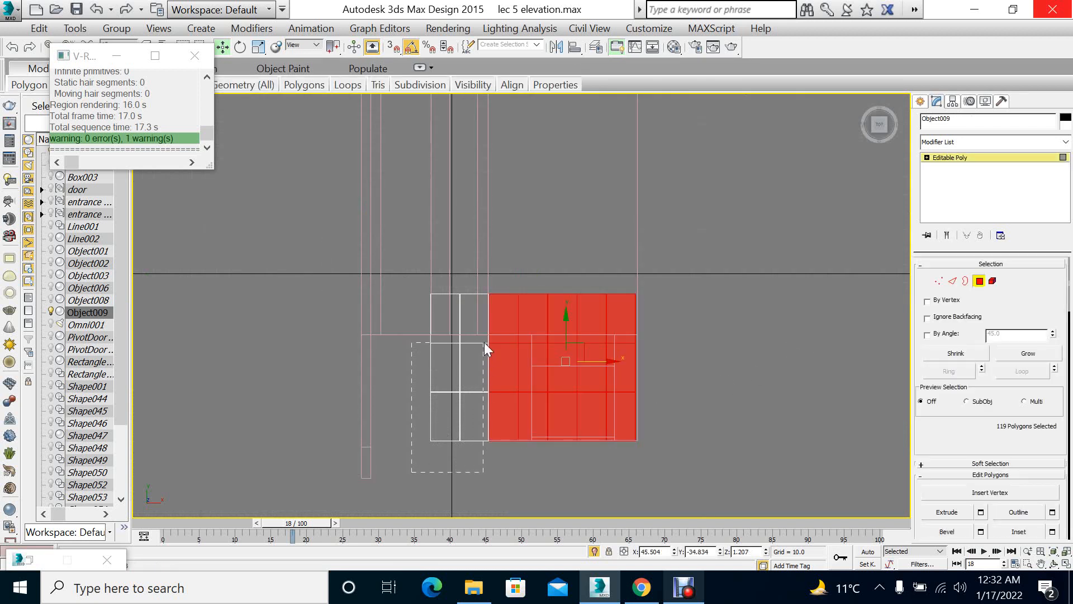
pyautogui.moveTo(486, 279); pyautogui.dragTo(495, 281)
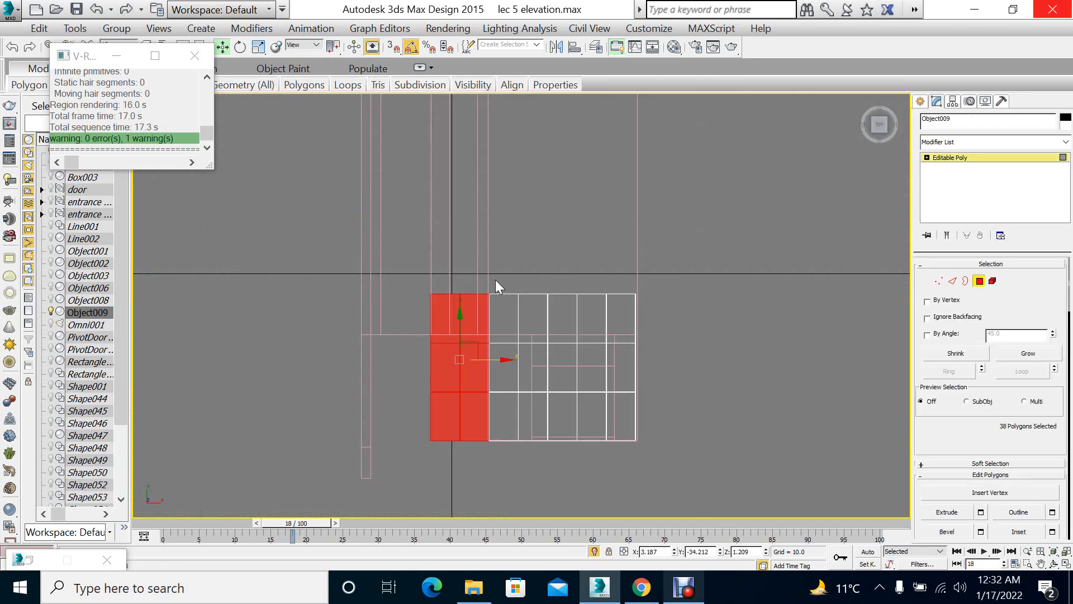
pyautogui.press('Delete')
# Return to the perspective view, deselect the floor and end isolation so the whole house is shown
pyautogui.press('p')
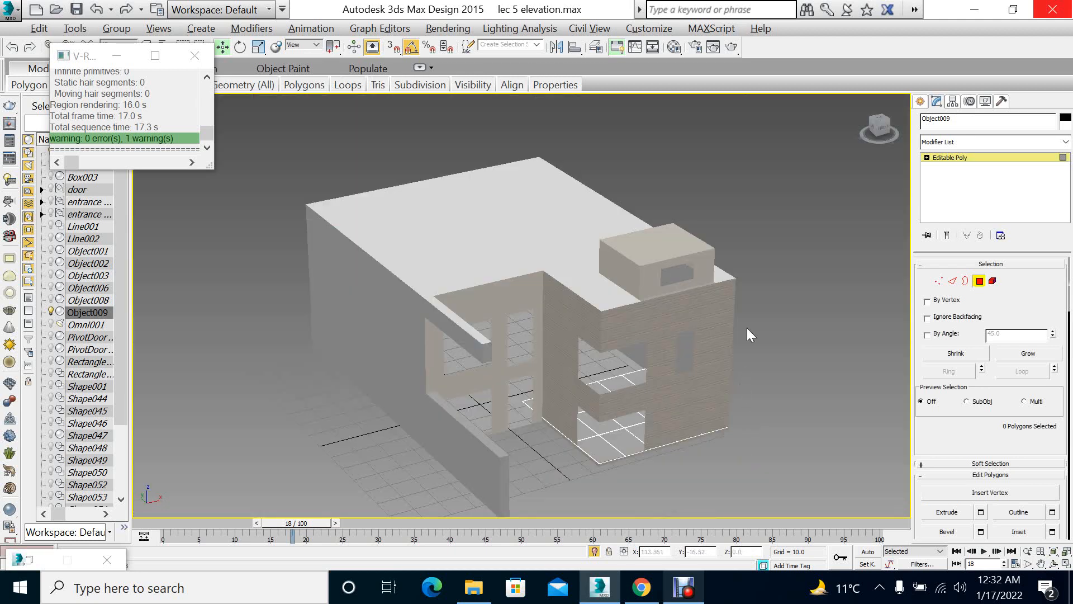
pyautogui.click(784, 378)
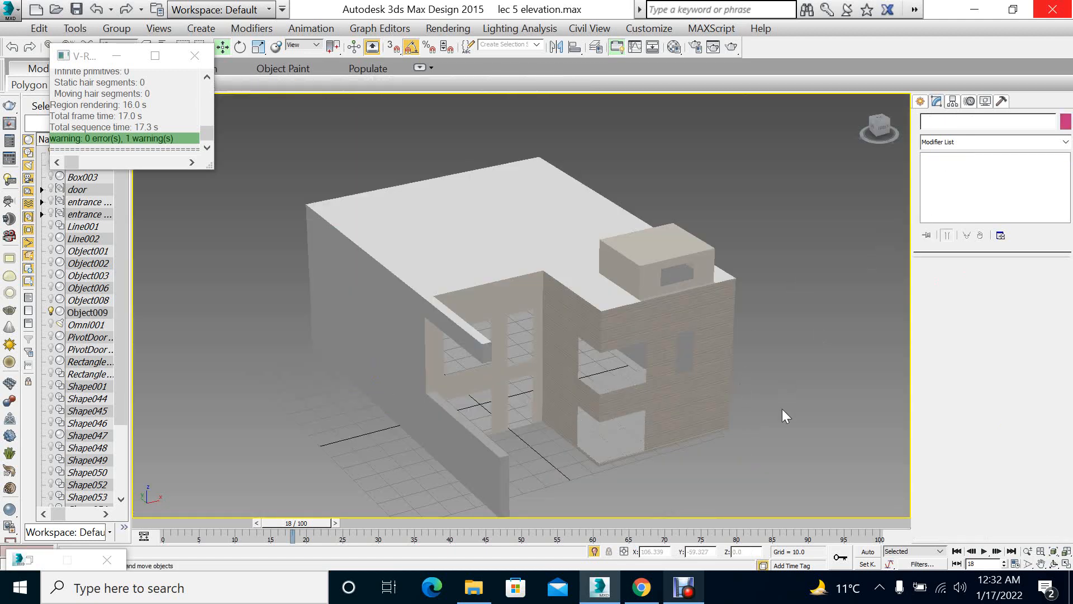
pyautogui.rightClick(776, 353)
pyautogui.click(811, 280)
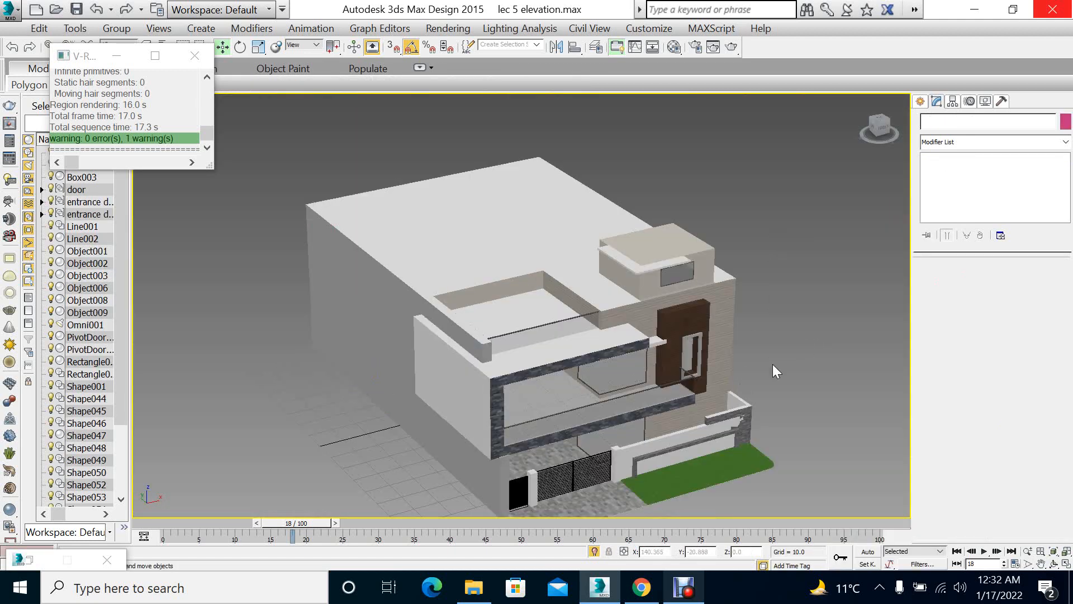
# Sample the upper balcony's material into the third slot of the material editor
pyautogui.scroll(10, 615, 475)
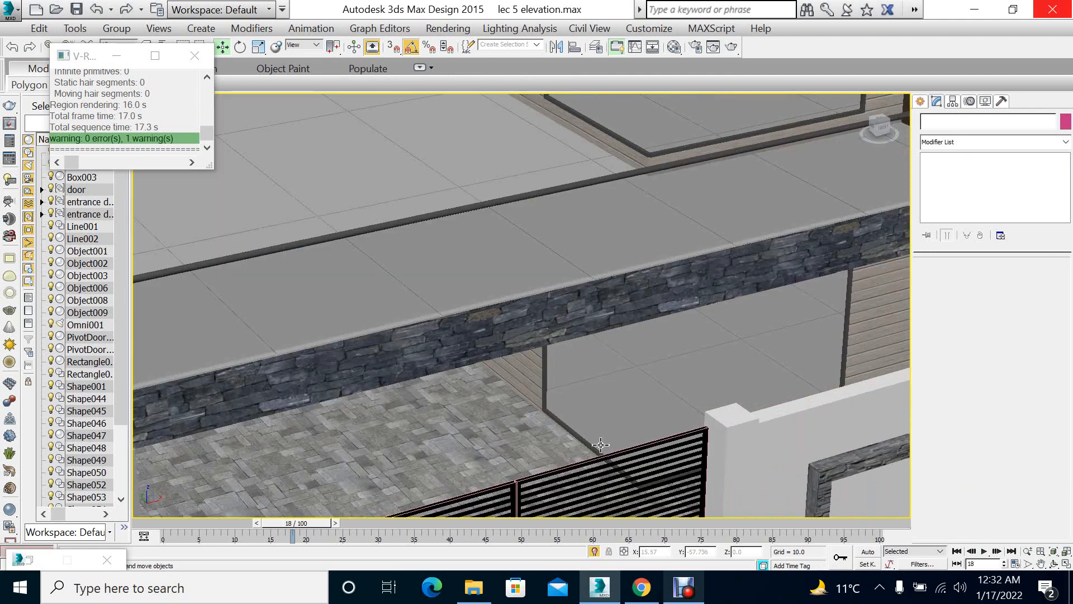
pyautogui.scroll(-8, 601, 445)
pyautogui.moveTo(594, 376); pyautogui.dragTo(487, 305, button='middle')
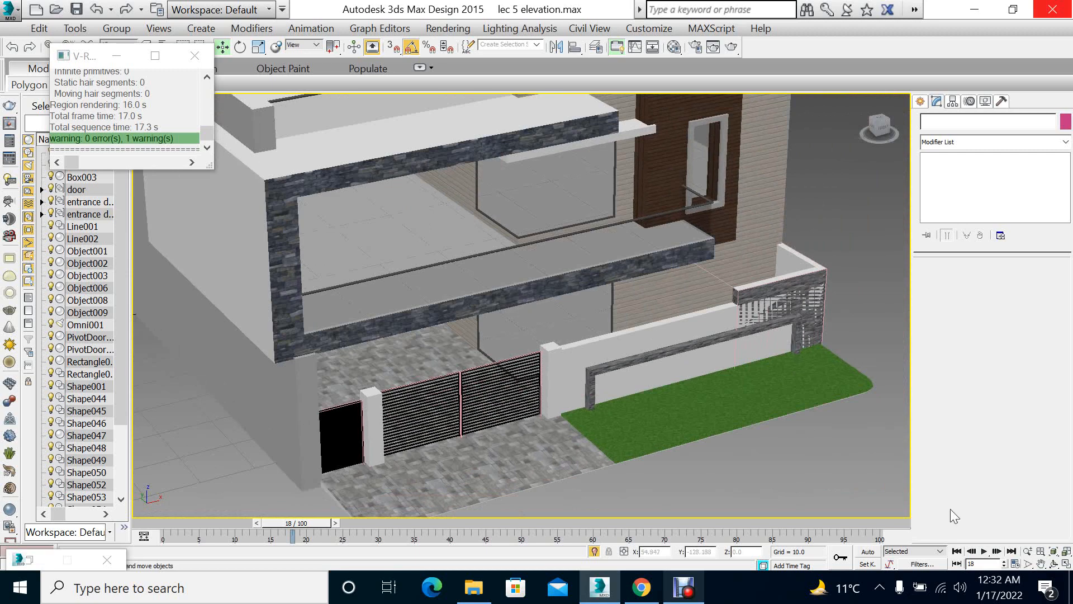
pyautogui.click(1054, 564)
pyautogui.moveTo(541, 297); pyautogui.dragTo(547, 322)
pyautogui.rightClick(521, 325)
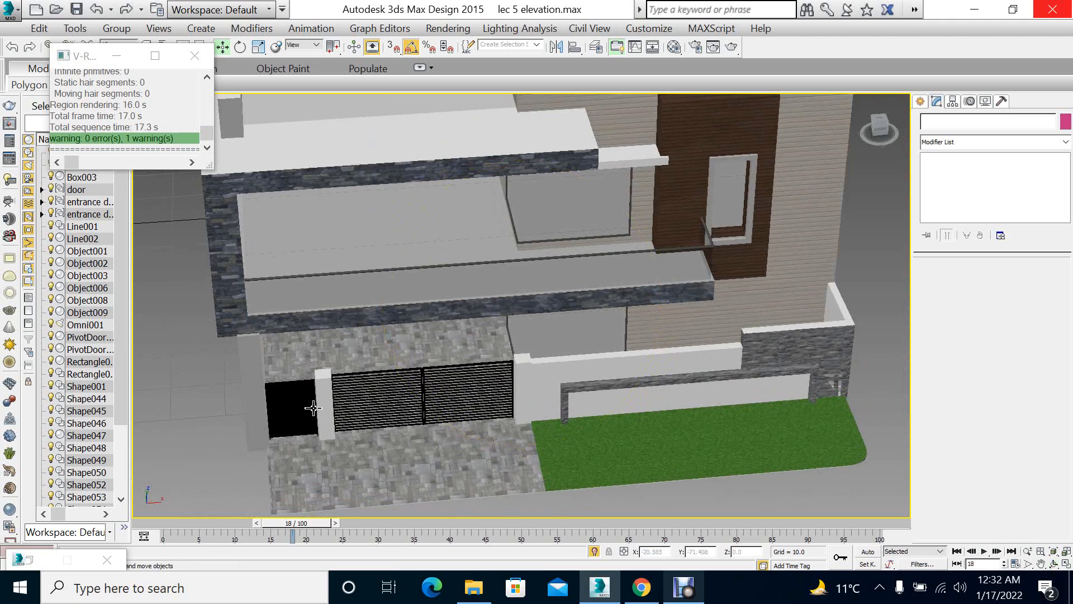
pyautogui.moveTo(369, 400); pyautogui.dragTo(471, 392, button='middle')
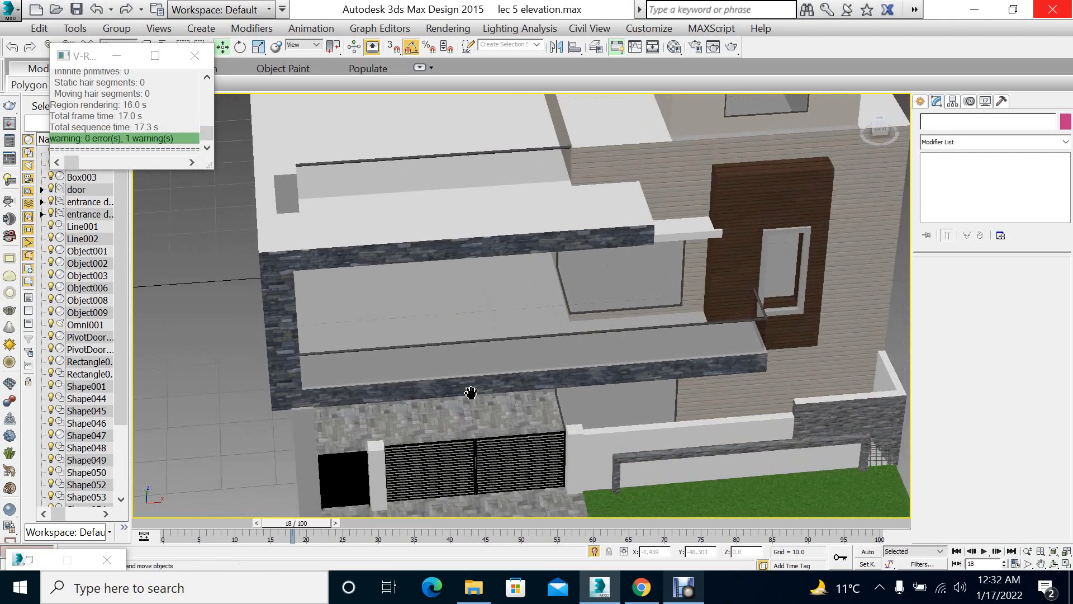
pyautogui.press('m')
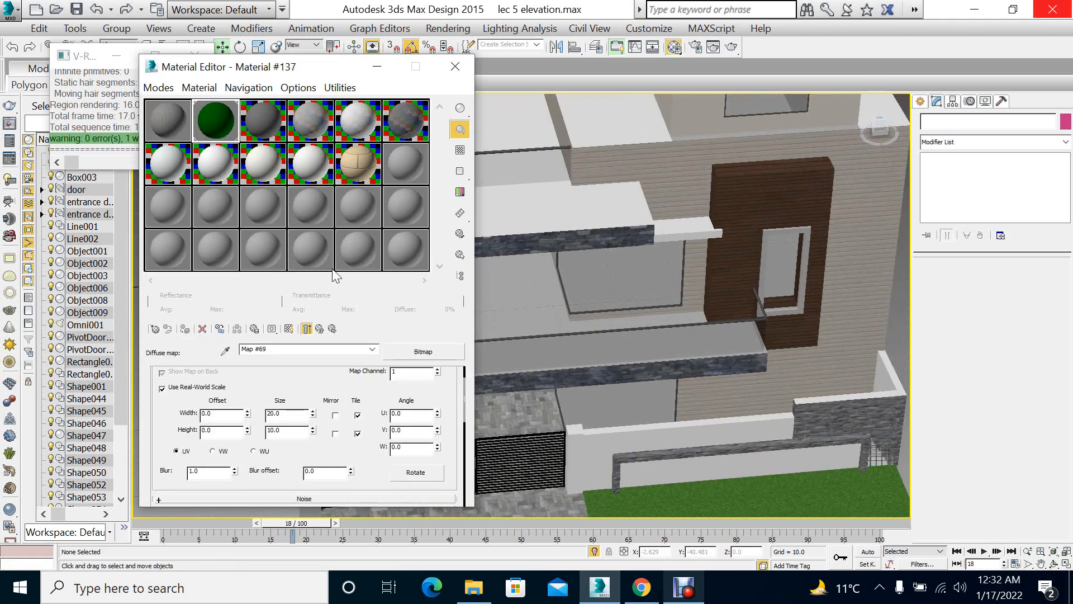
pyautogui.click(248, 128)
pyautogui.click(225, 351)
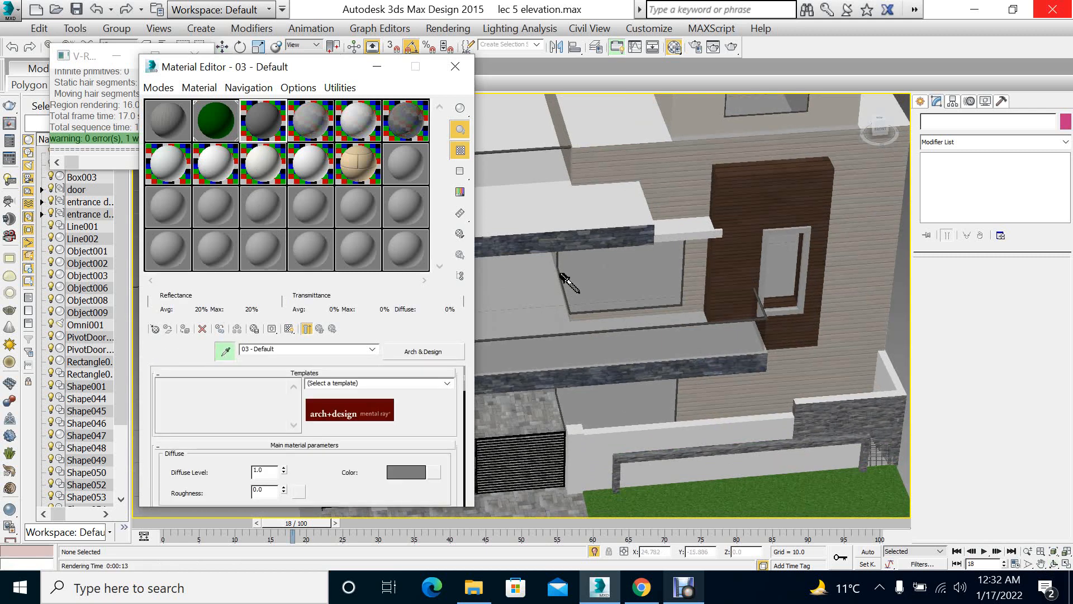
pyautogui.click(486, 284)
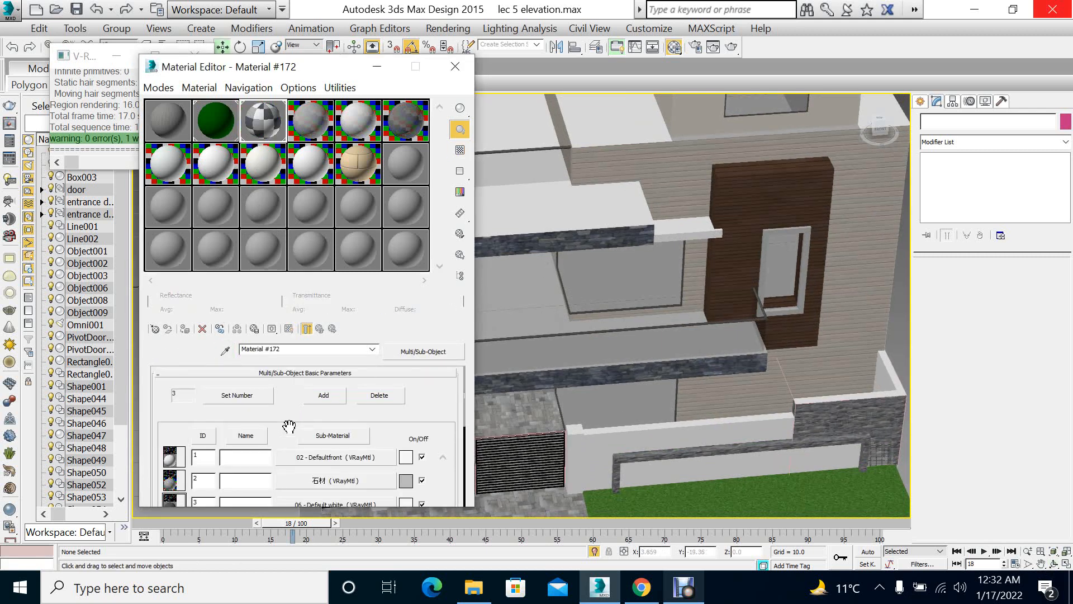
# Replace the diffuse bitmap of the 石材 sub-material with the white marble image download (1) from the text folder
pyautogui.moveTo(289, 426); pyautogui.dragTo(296, 358)
pyautogui.click(300, 408)
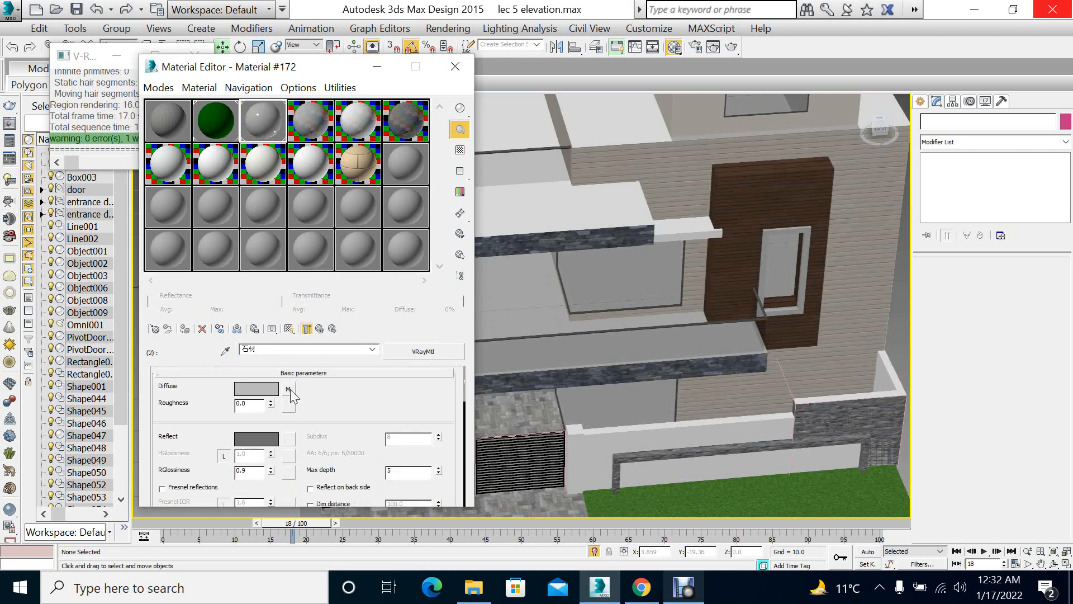
pyautogui.click(289, 389)
pyautogui.scroll(-5, 336, 436)
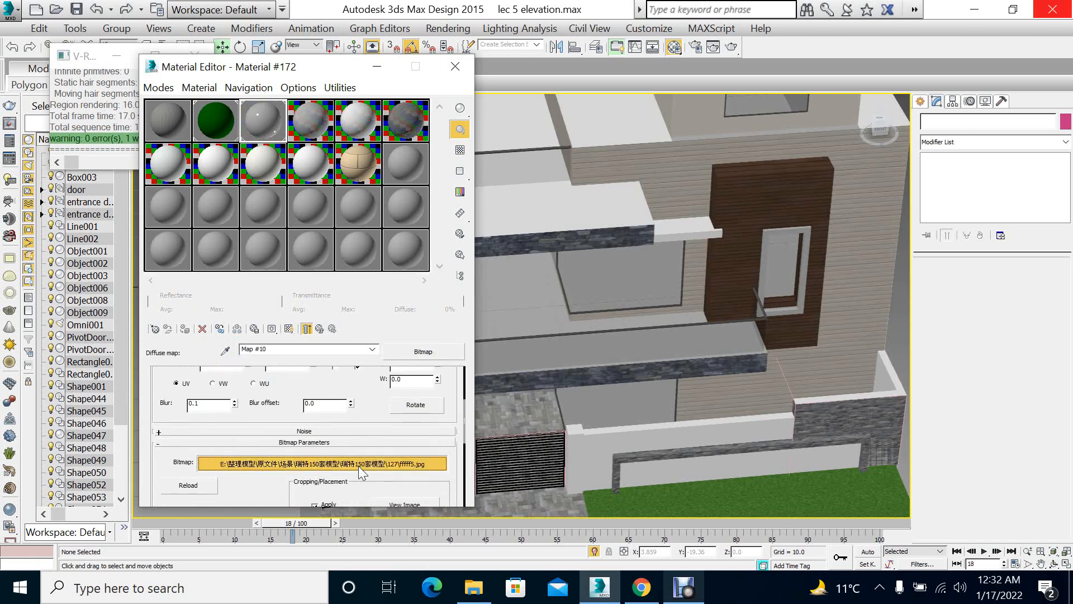
pyautogui.click(358, 465)
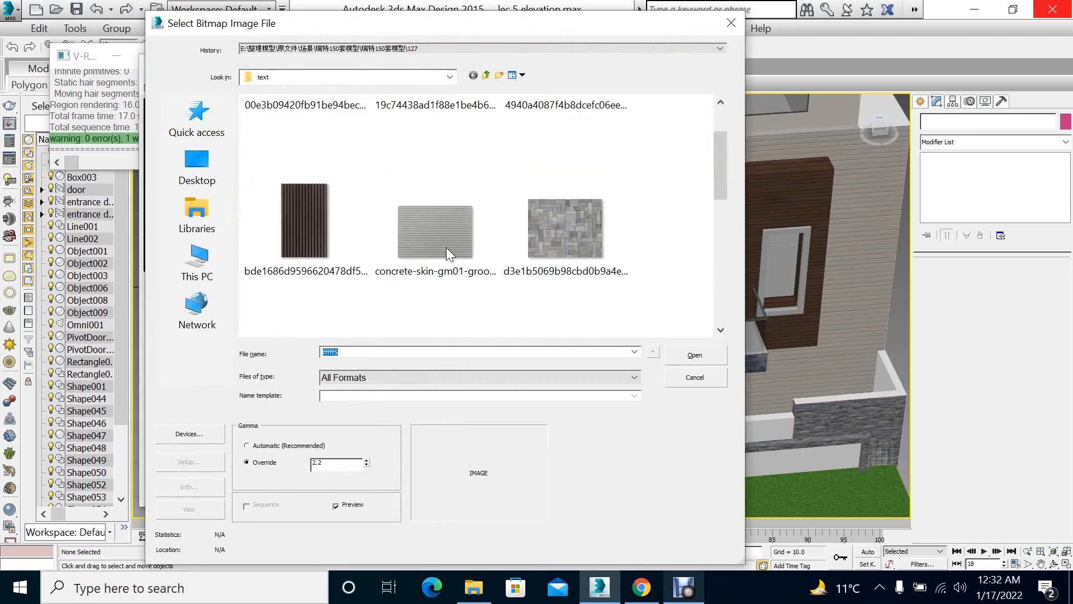
pyautogui.scroll(-2, 446, 247)
pyautogui.click(304, 243)
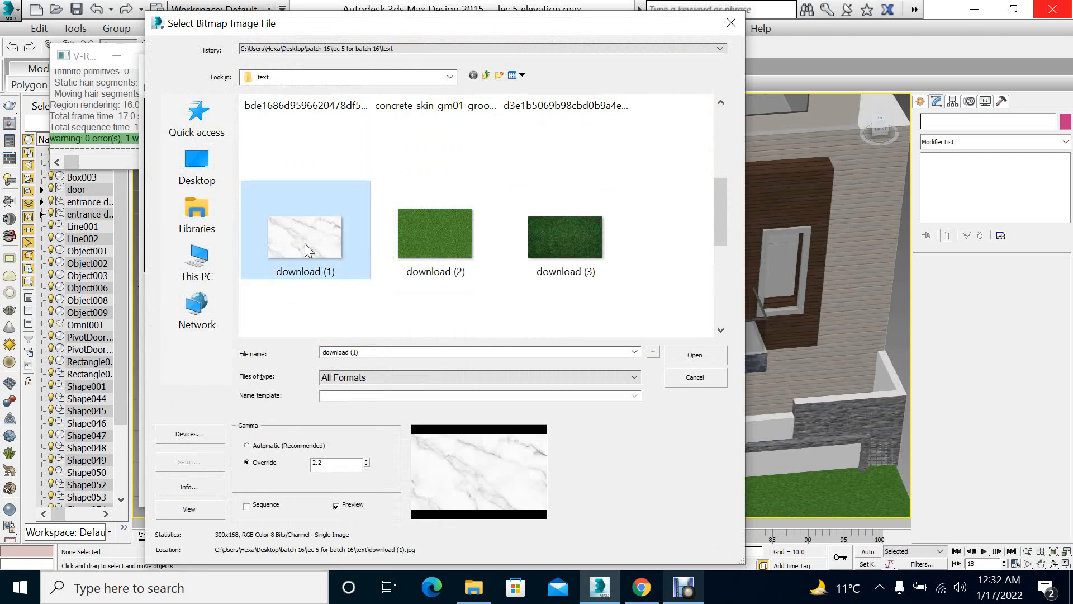
pyautogui.doubleClick(304, 243)
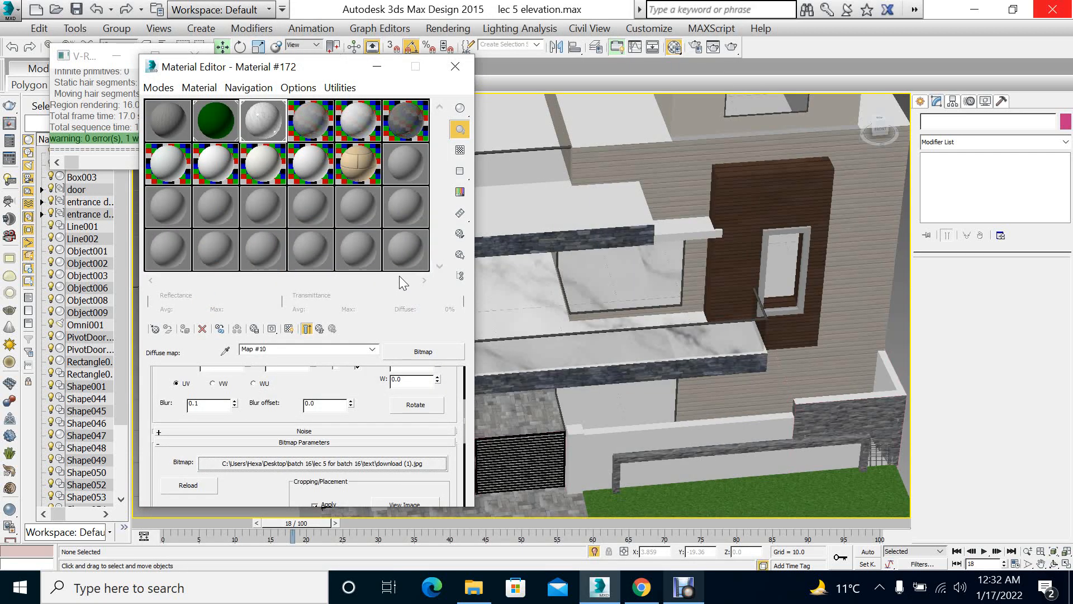
# Minimize the material editor and inspect the front gate, boundary wall and lawn up close
pyautogui.scroll(1, 348, 387)
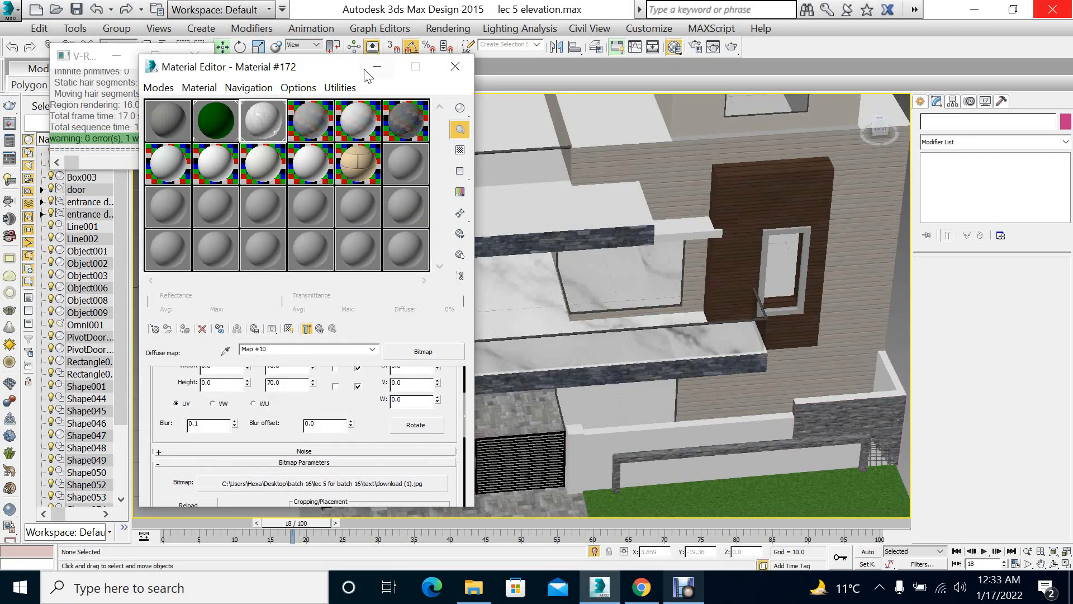
pyautogui.click(377, 67)
pyautogui.click(1053, 563)
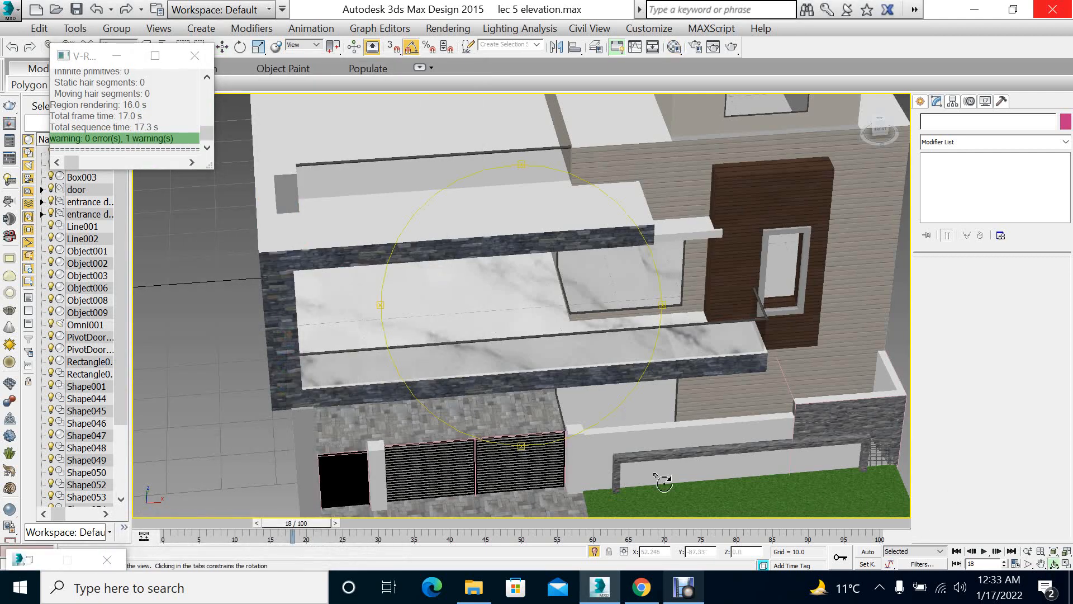
pyautogui.moveTo(517, 384); pyautogui.dragTo(541, 361)
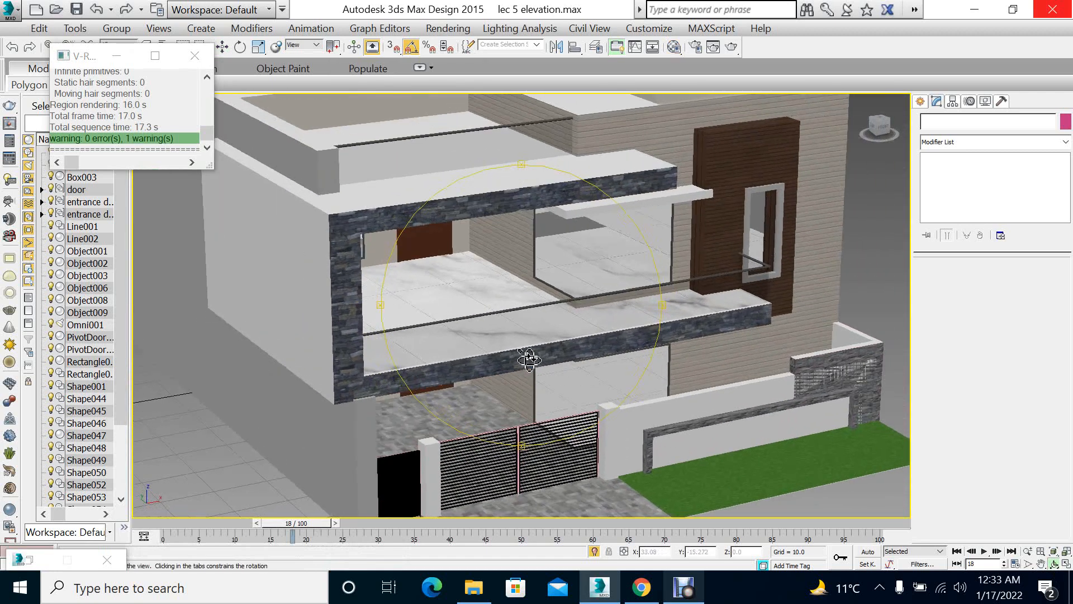
pyautogui.scroll(-2, 546, 380)
pyautogui.scroll(5, 570, 404)
pyautogui.moveTo(570, 404); pyautogui.dragTo(425, 343, button='middle')
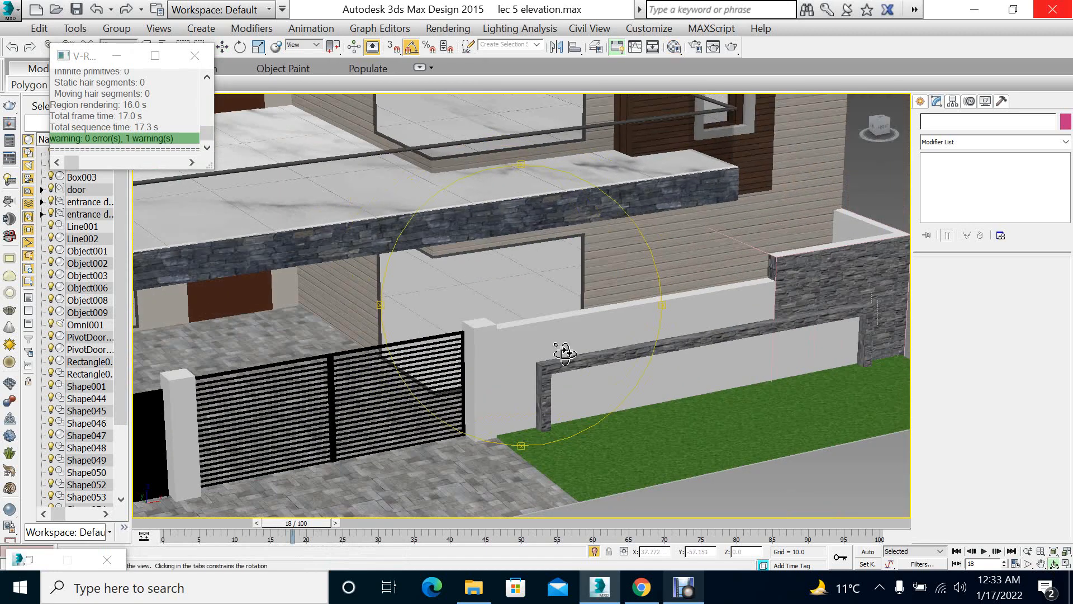
# Change the light creation category from Standard to Photometric and start a Target Light in the top view
pyautogui.hotkey('alt', 'w')
pyautogui.click(334, 209)
pyautogui.hotkey('alt', 'w')
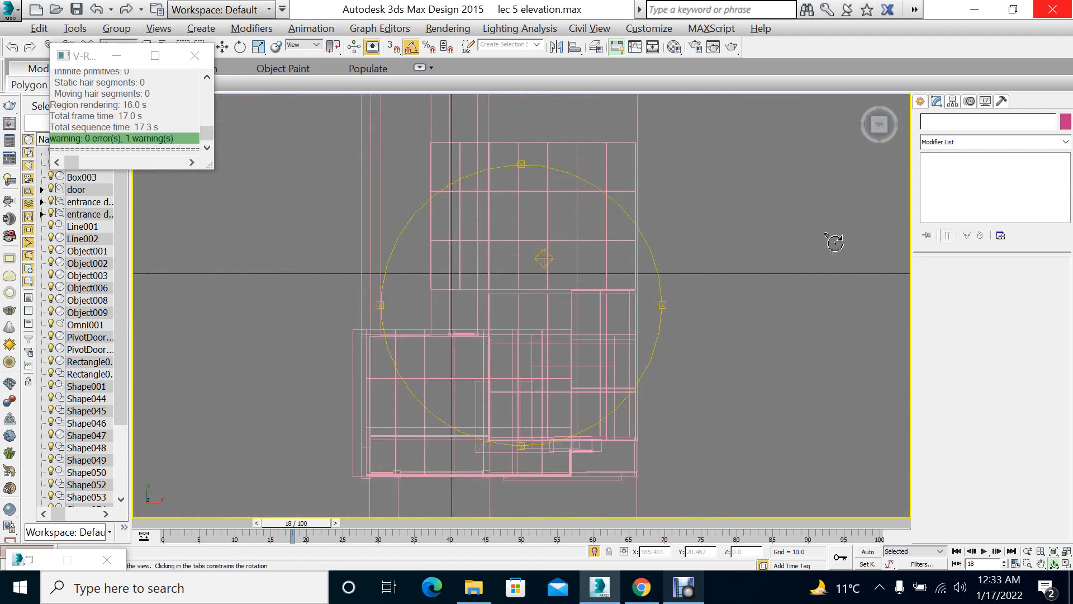
pyautogui.click(921, 101)
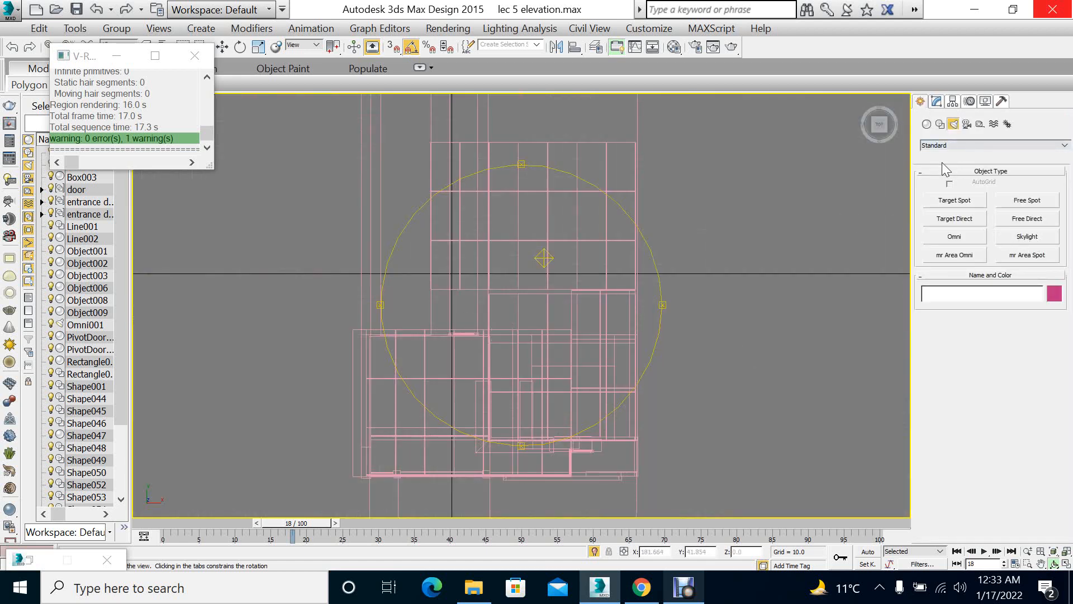
pyautogui.click(947, 145)
pyautogui.click(949, 159)
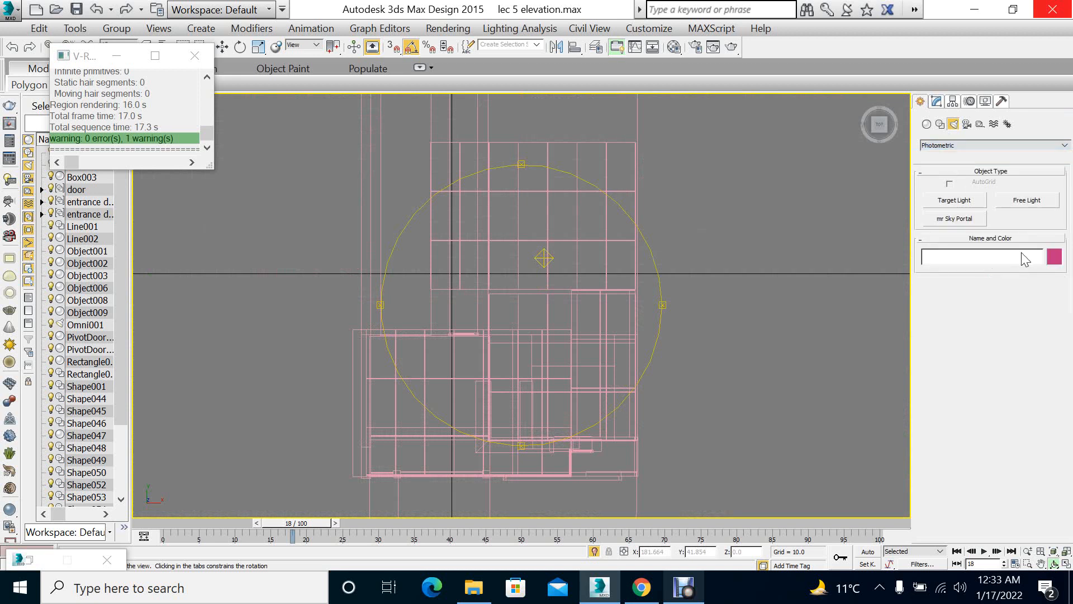
pyautogui.click(967, 202)
pyautogui.hotkey('alt', 'w')
pyautogui.rightClick(336, 389)
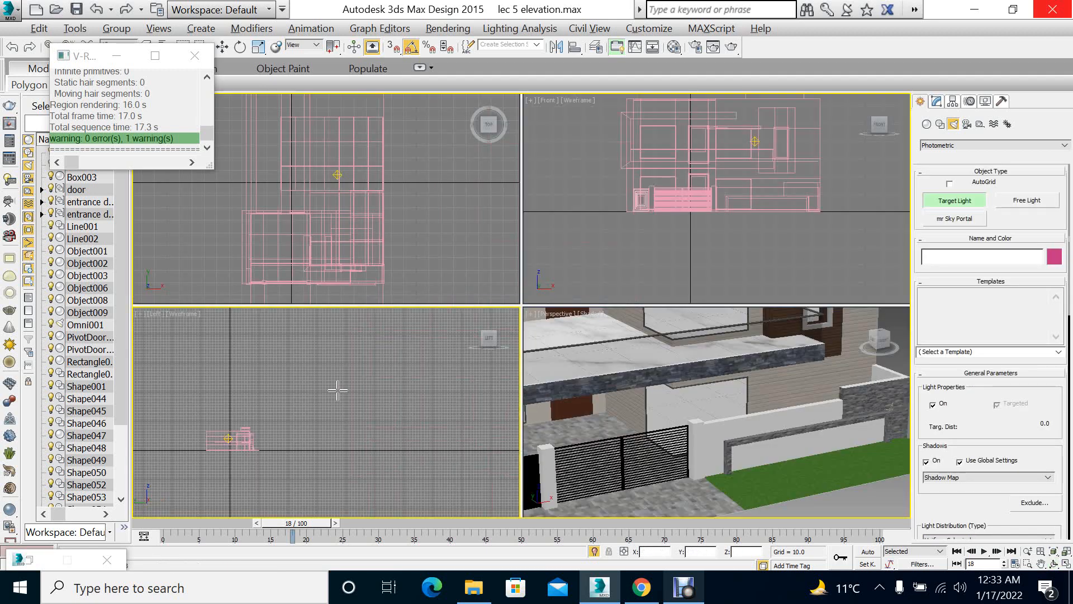
pyautogui.hotkey('alt', 'w')
pyautogui.moveTo(442, 301); pyautogui.dragTo(362, 384)
pyautogui.rightClick(499, 308)
pyautogui.press('Delete')
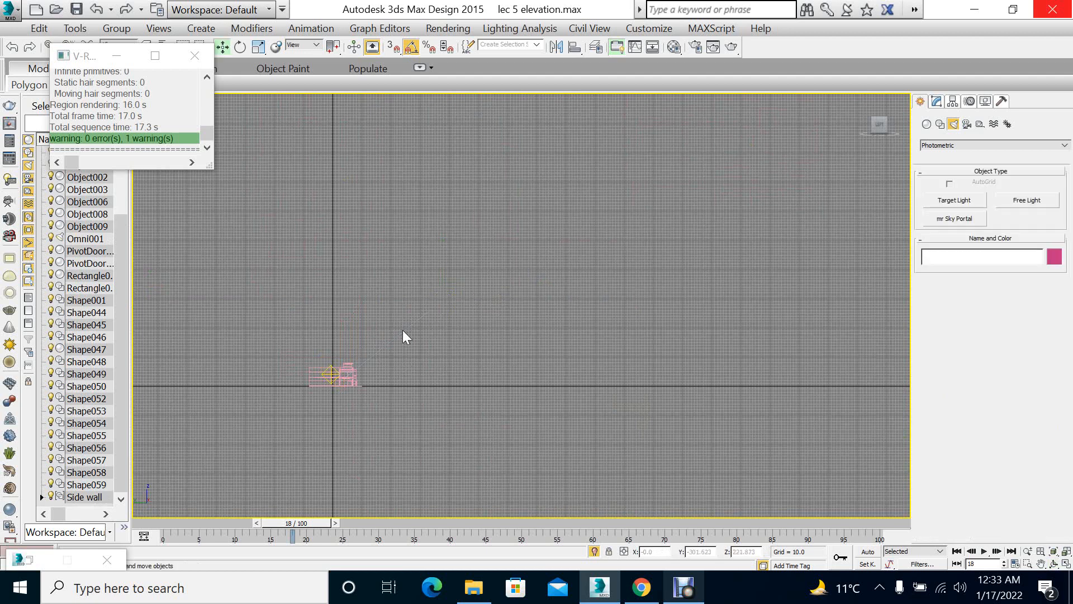
# Create a photometric Target Light in the front view at the boundary wall's stone frame, aimed straight down with a target distance of about 6.66
pyautogui.scroll(10, 307, 383)
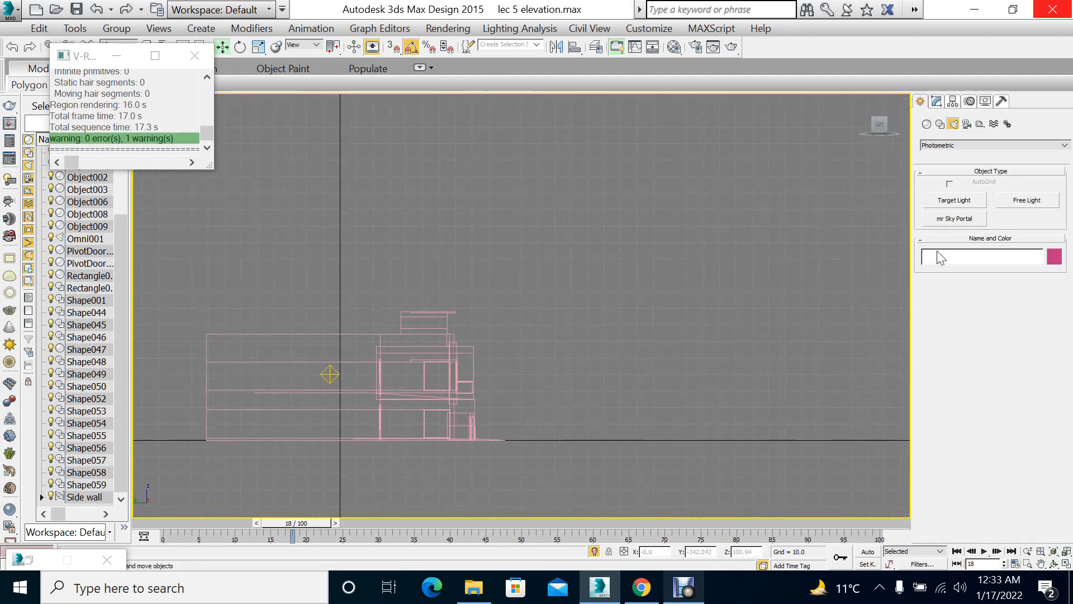
pyautogui.click(953, 201)
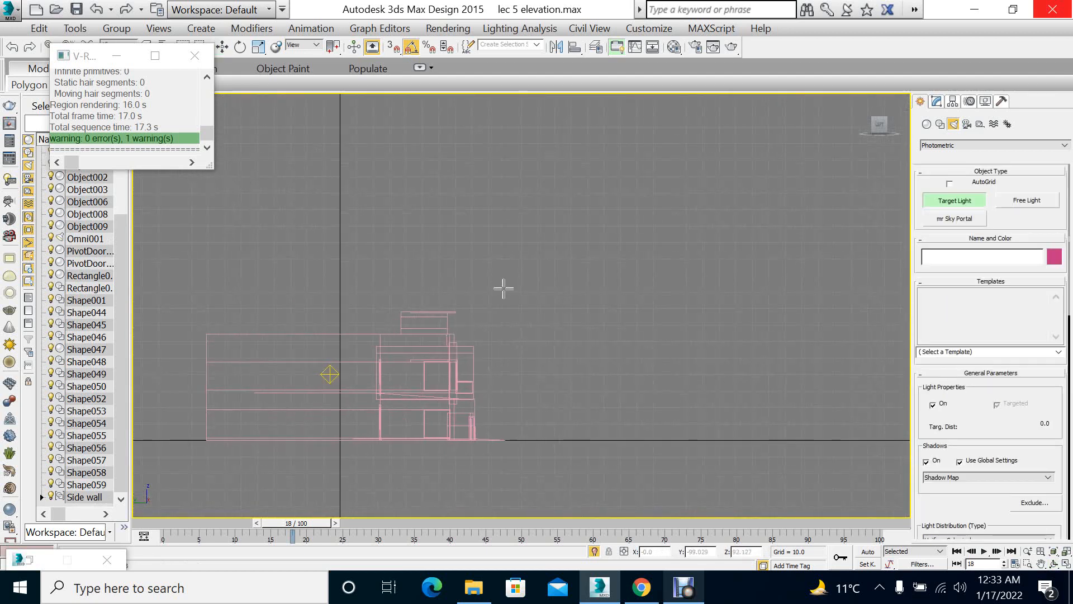
pyautogui.scroll(10, 446, 427)
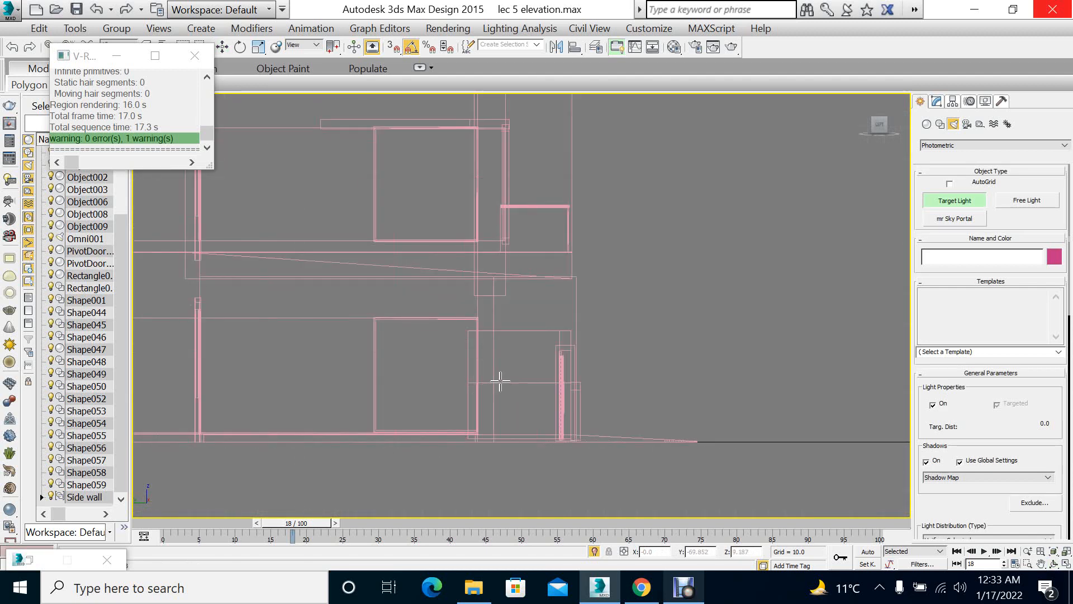
pyautogui.hotkey('alt', 'w')
pyautogui.middleClick(305, 206)
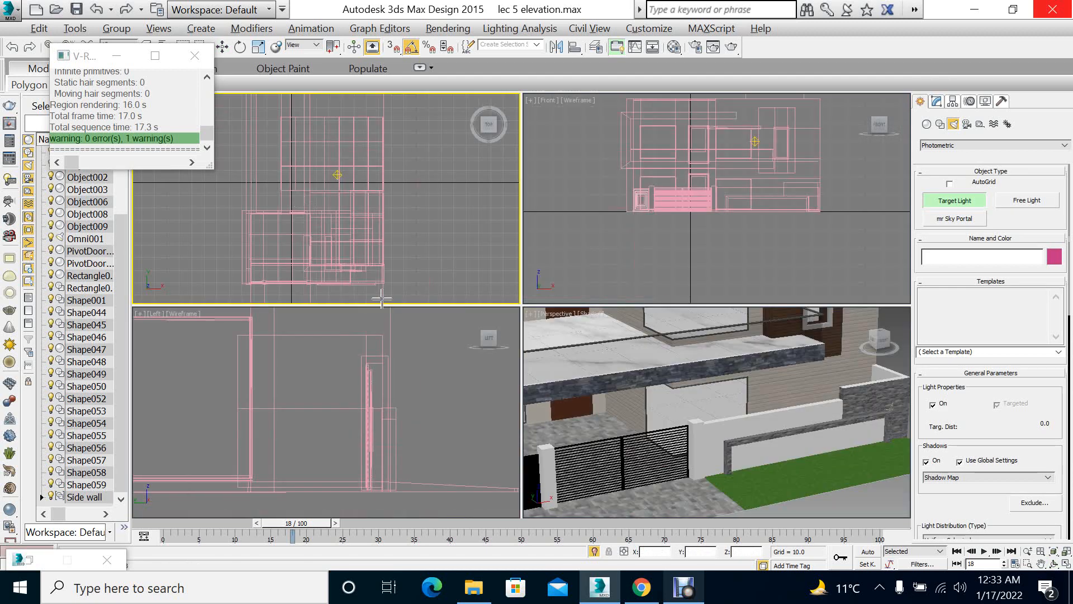
pyautogui.hotkey('alt', 'w')
pyautogui.hotkey('alt', 'w')
pyautogui.middleClick(744, 204)
pyautogui.hotkey('alt', 'w')
pyautogui.scroll(8, 574, 379)
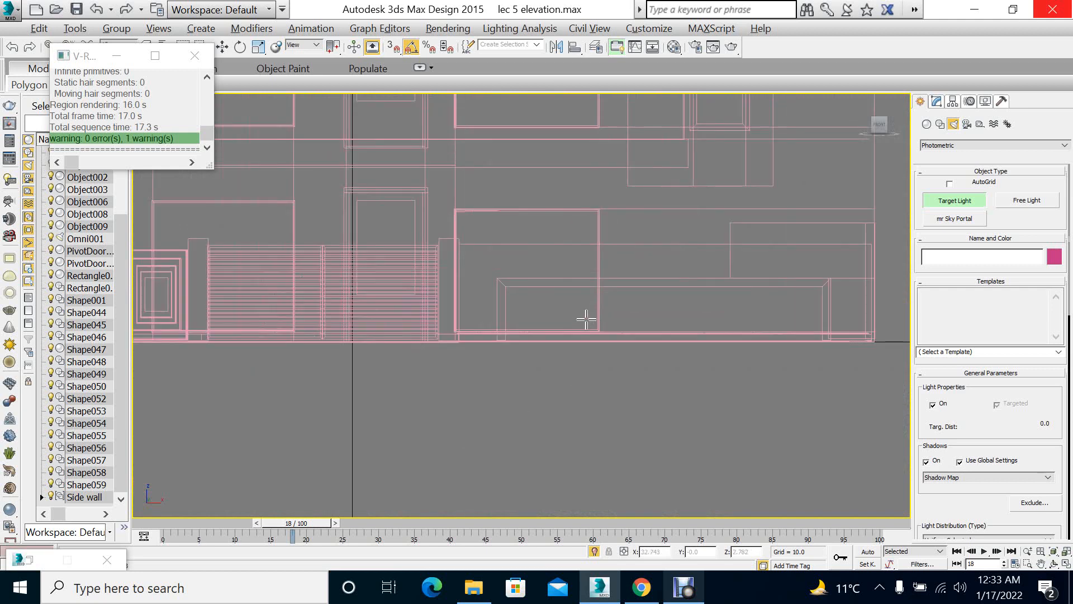
pyautogui.moveTo(492, 276); pyautogui.dragTo(492, 370)
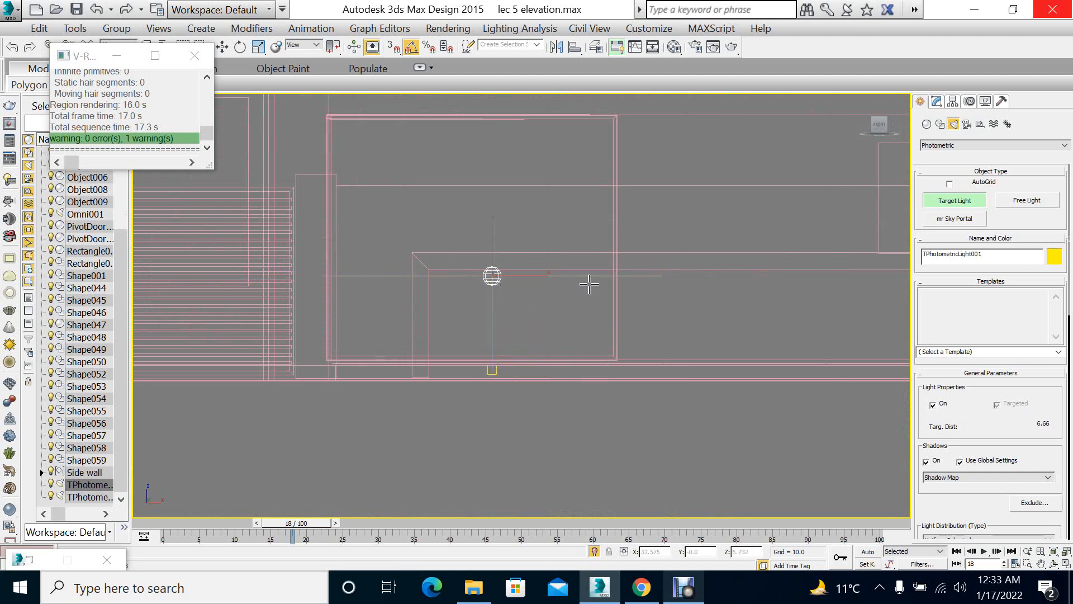
pyautogui.press('w')
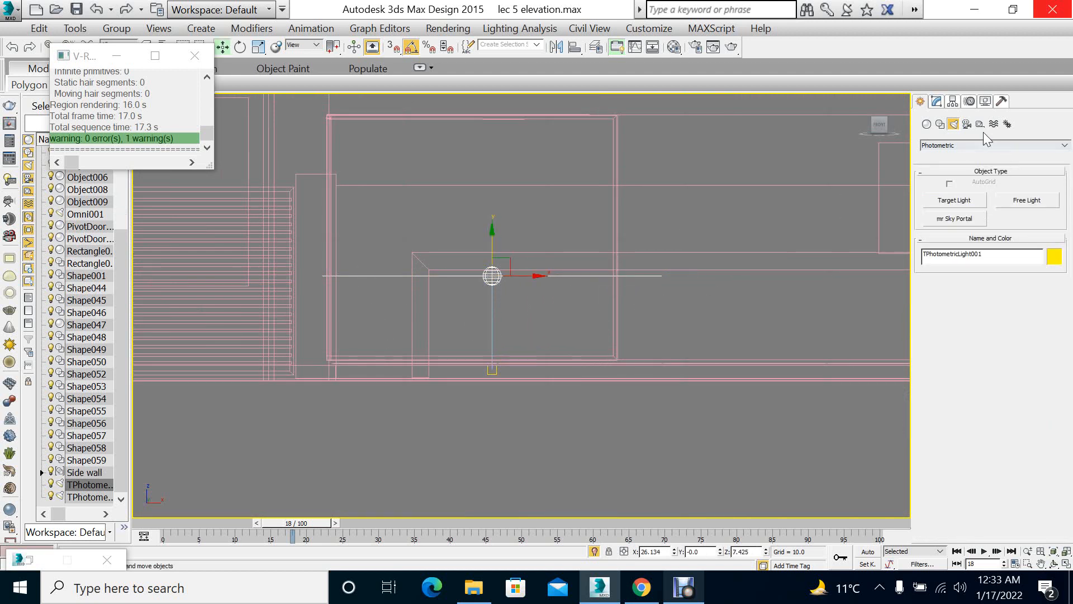
pyautogui.hotkey('alt', 'w')
pyautogui.rightClick(391, 235)
pyautogui.hotkey('alt', 'w')
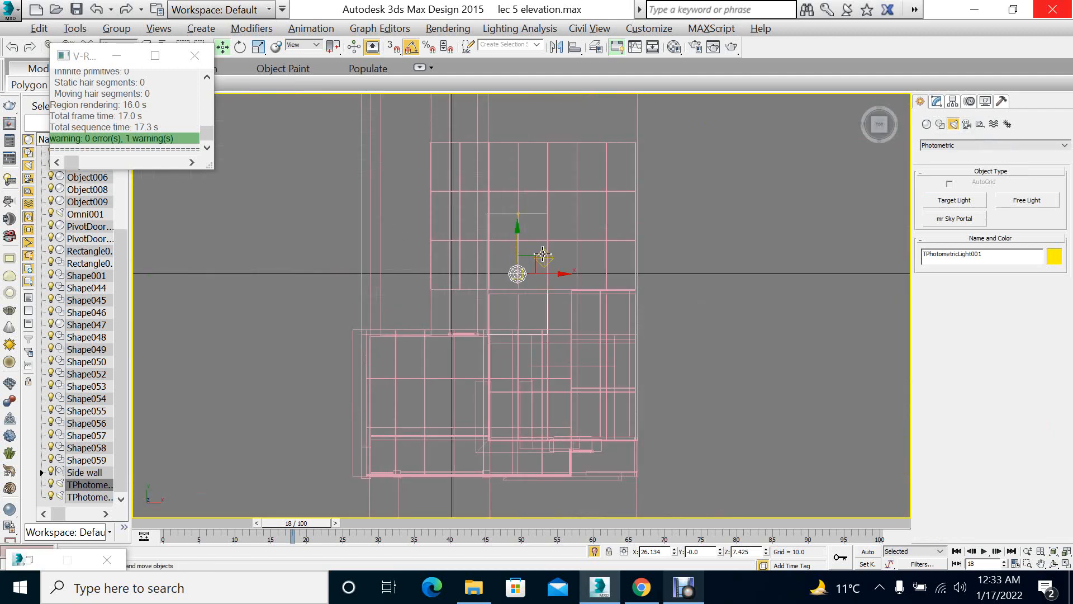
pyautogui.moveTo(517, 240); pyautogui.dragTo(553, 383)
pyautogui.hotkey('ctrl', 'z')
# Select only the light together with its target and move both about -81.3 along Y in the top view, to the front boundary wall
pyautogui.hotkey('alt', 'w')
pyautogui.rightClick(718, 278)
pyautogui.hotkey('alt', 'w')
pyautogui.keyDown('ctrl'); pyautogui.moveTo(483, 408); pyautogui.dragTo(480, 411); pyautogui.keyUp('ctrl')
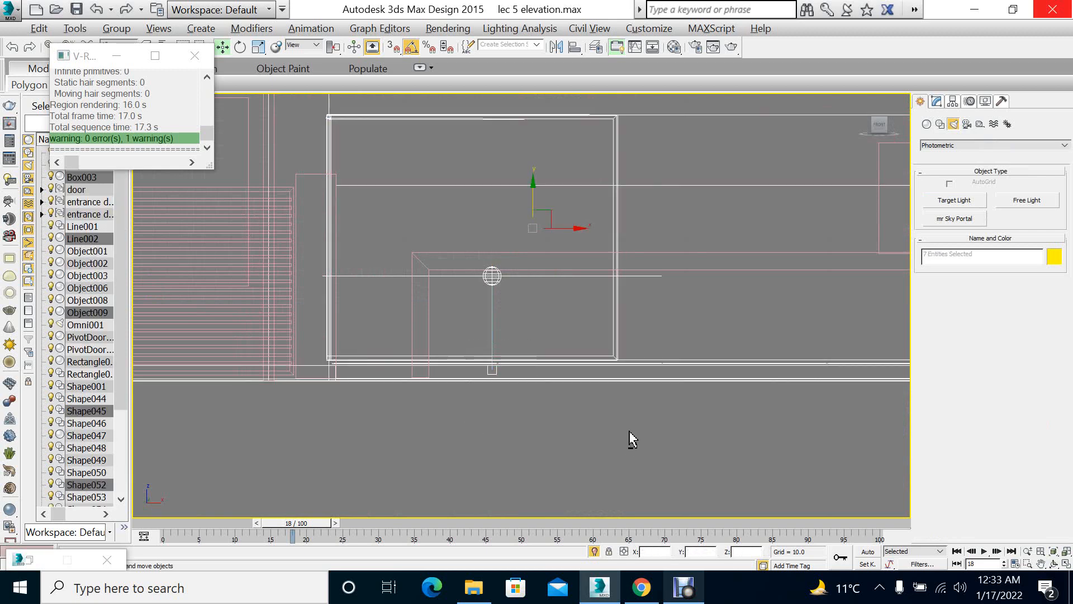
pyautogui.keyDown('alt'); pyautogui.moveTo(628, 437); pyautogui.dragTo(563, 299); pyautogui.keyUp('alt')
pyautogui.hotkey('alt', 'w')
pyautogui.rightClick(310, 211)
pyautogui.hotkey('alt', 'w')
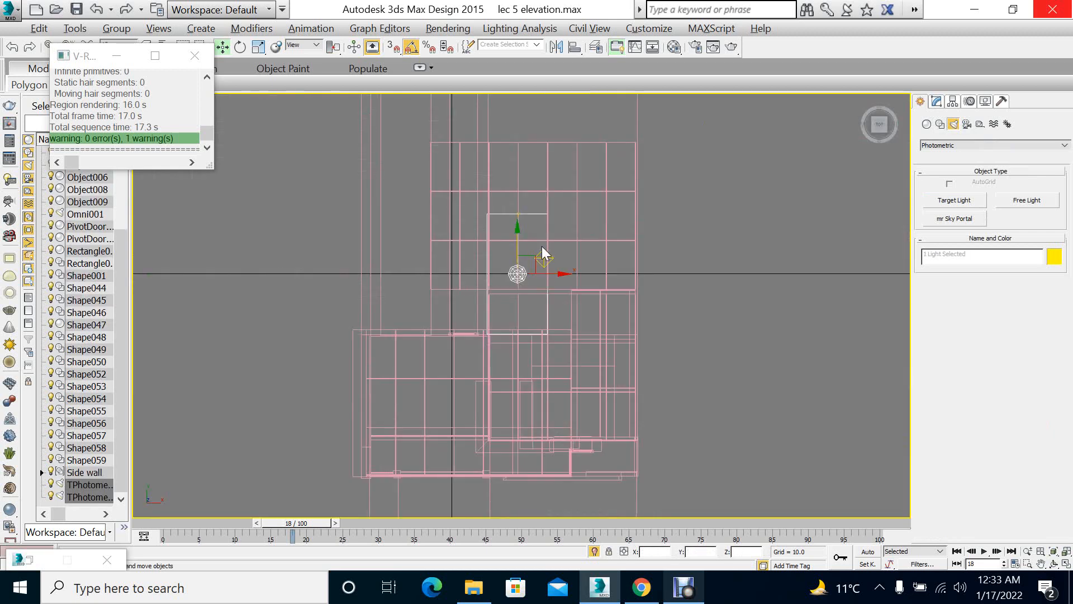
pyautogui.moveTo(517, 256); pyautogui.dragTo(564, 452)
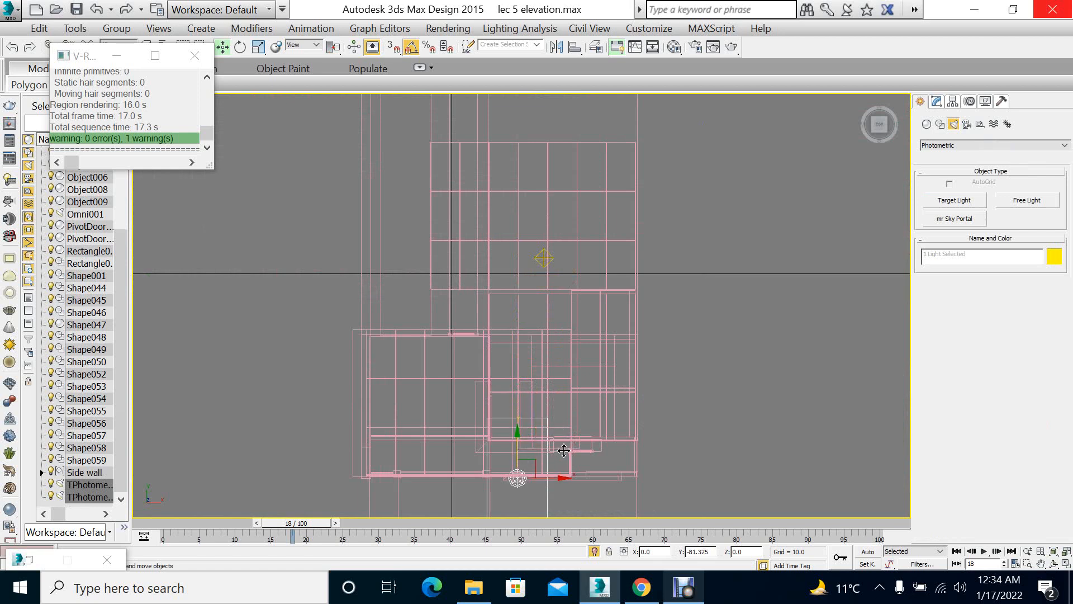
# Lower the light and its target slightly in the perspective view, placing the light just under the boundary wall's horizontal stone band
pyautogui.scroll(5, 544, 486)
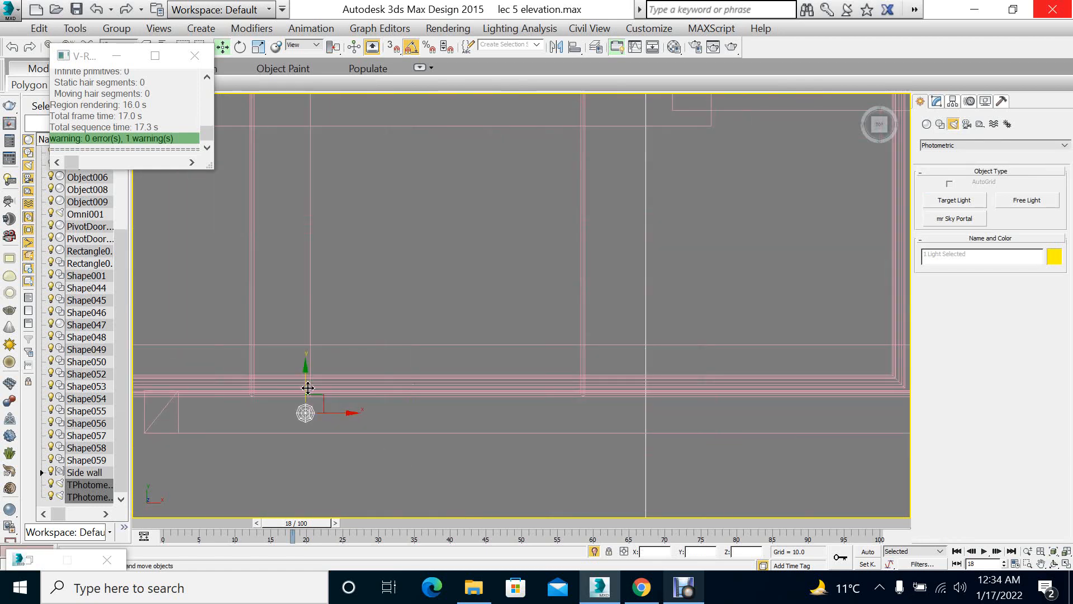
pyautogui.hotkey('alt', 'w')
pyautogui.rightClick(870, 438)
pyautogui.hotkey('alt', 'w')
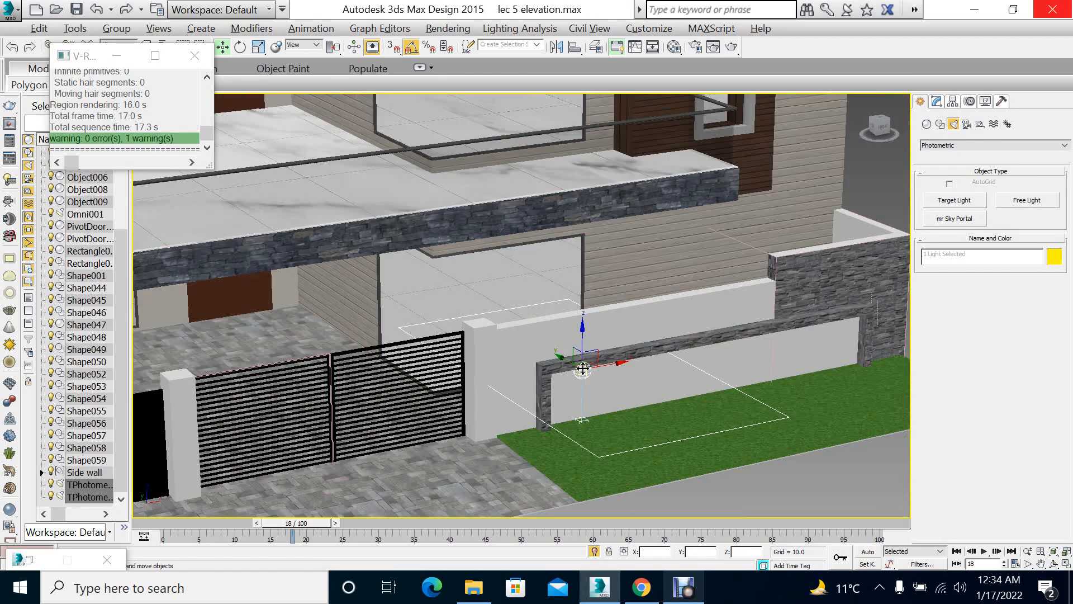
pyautogui.scroll(5, 583, 367)
pyautogui.moveTo(582, 320)
pyautogui.mouseDown()
pyautogui.moveTo(571, 353)
pyautogui.moveTo(576, 324)
pyautogui.mouseUp()
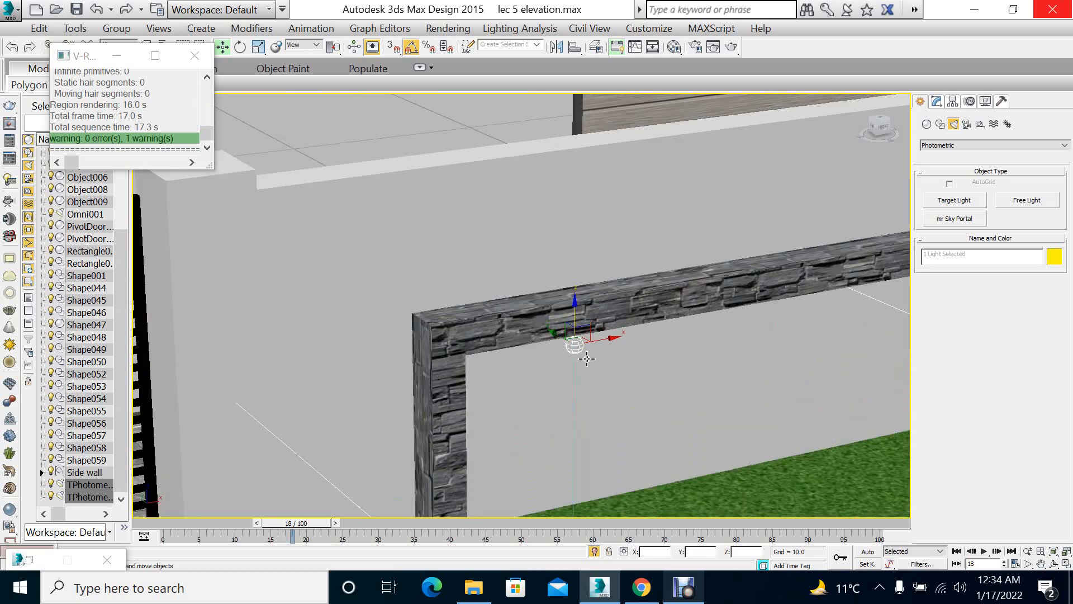
pyautogui.scroll(-5, 586, 358)
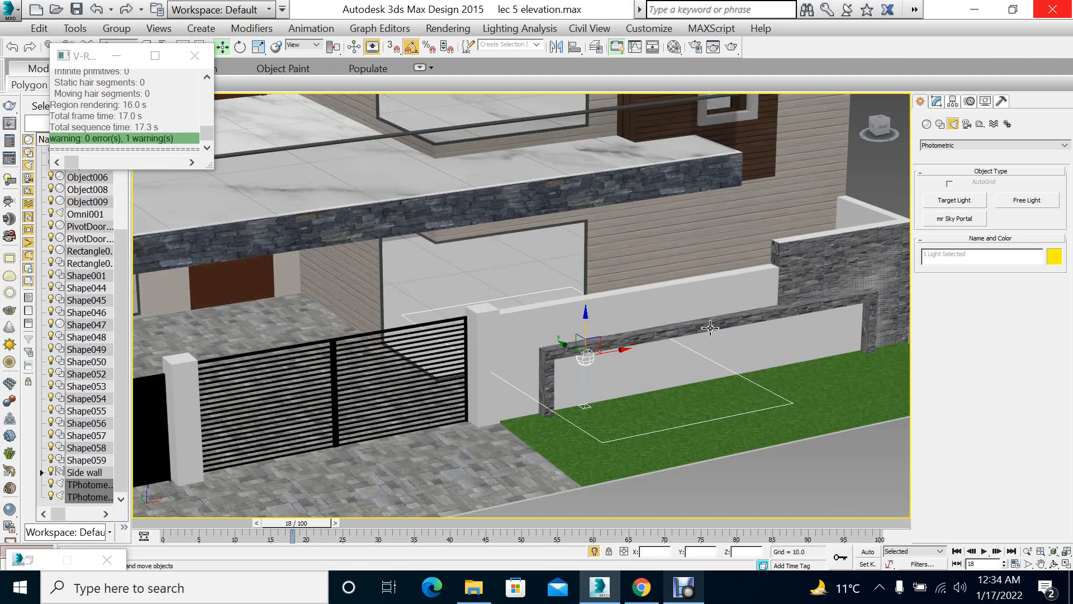
# Run a test render of the boundary wall lighting, then cancel it and close the frame buffer
pyautogui.click(732, 52)
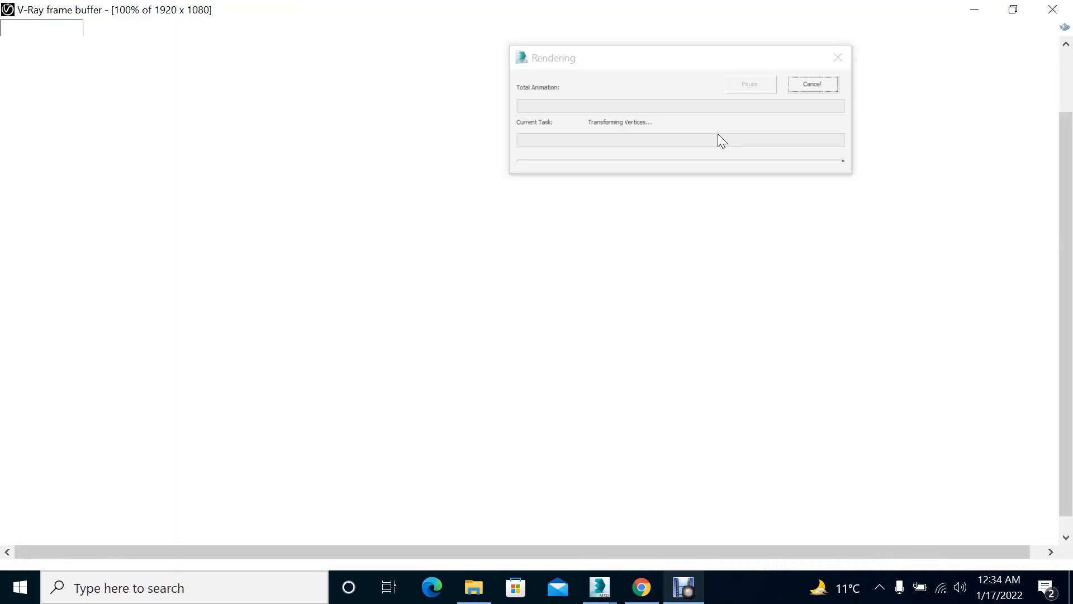
pyautogui.scroll(-3, 612, 279)
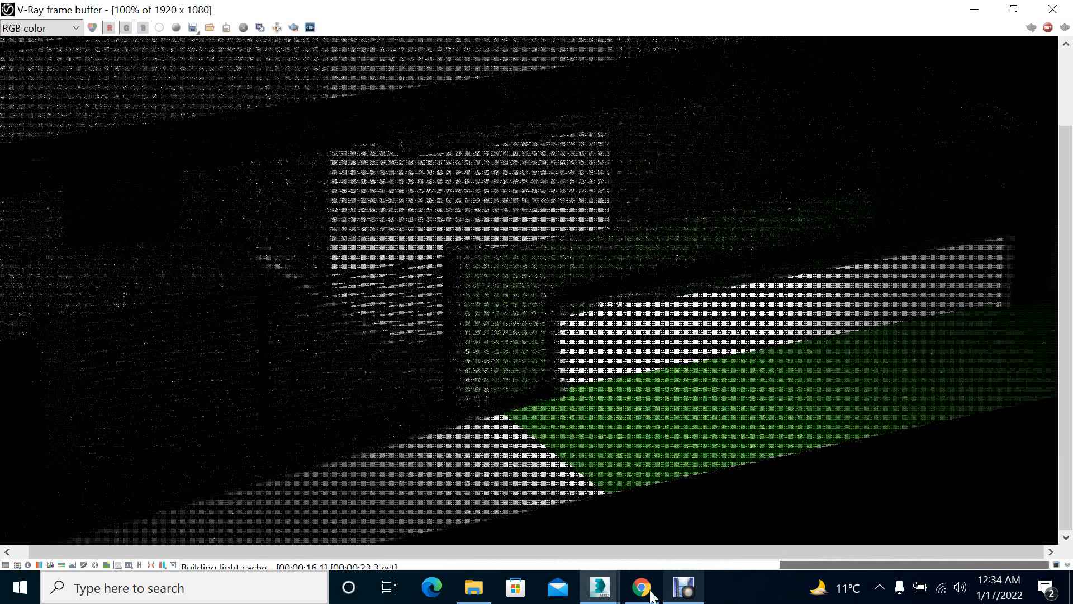
pyautogui.click(1060, 8)
pyautogui.click(813, 85)
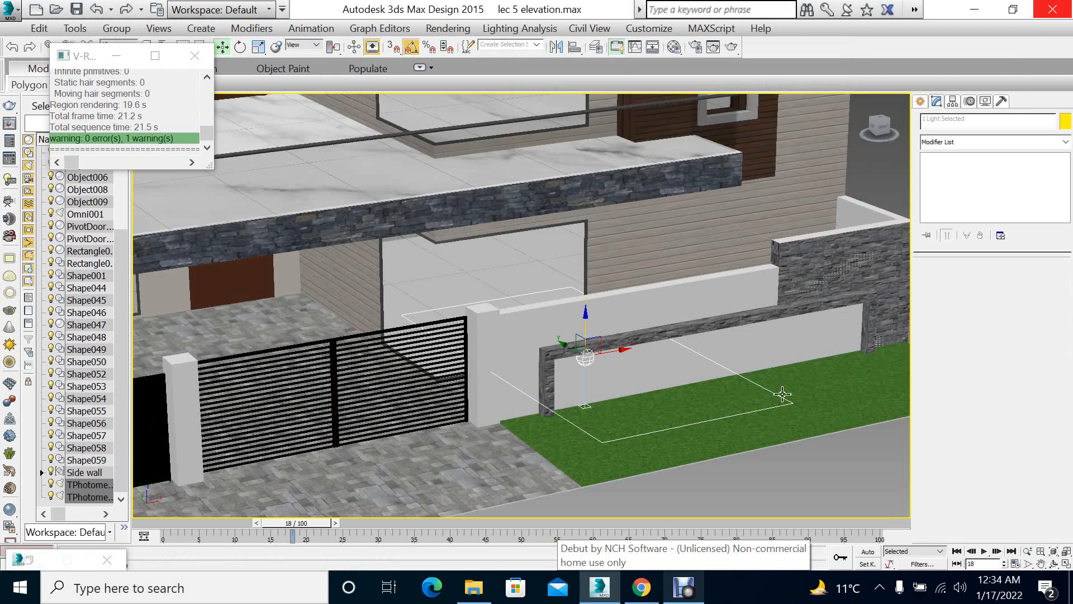
# Enable dimming on the boundary wall's photometric light, set it to 20%, and start another test render
pyautogui.click(585, 359)
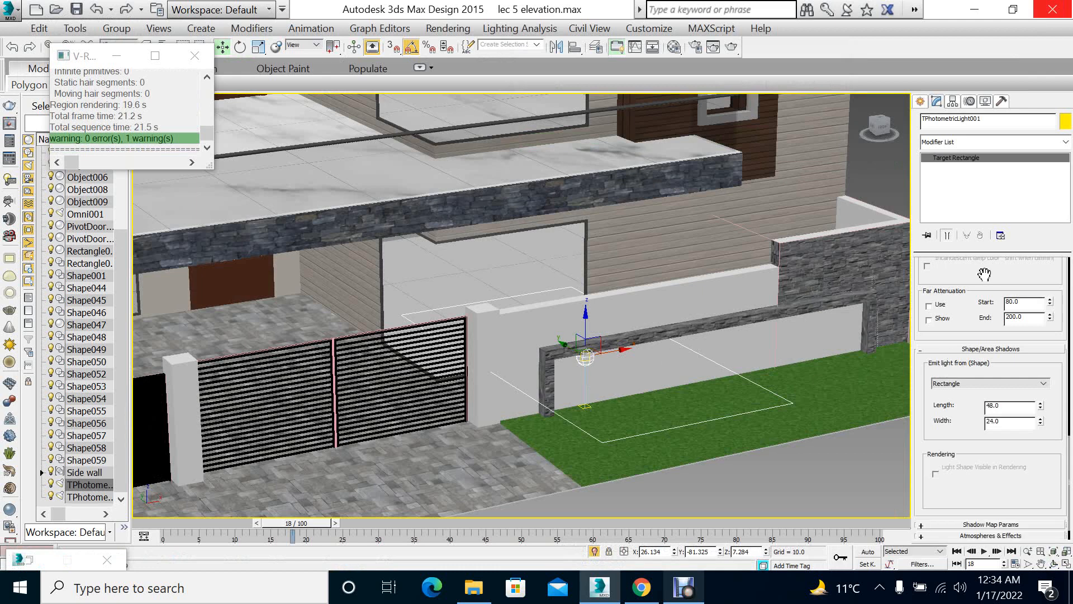
pyautogui.scroll(5, 987, 274)
pyautogui.scroll(5, 965, 341)
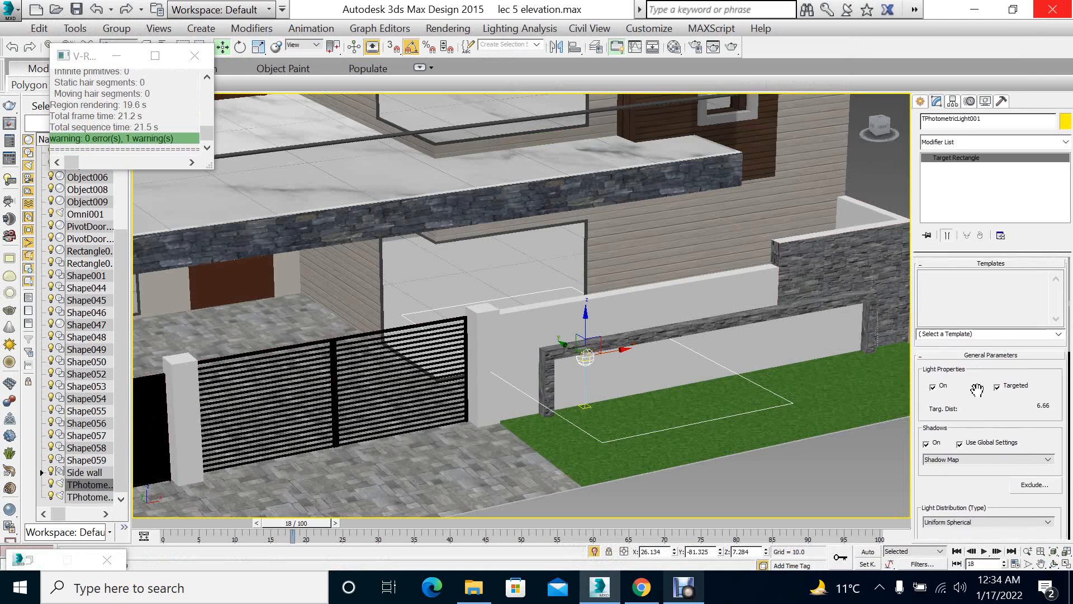
pyautogui.scroll(-5, 977, 369)
pyautogui.scroll(-3, 977, 343)
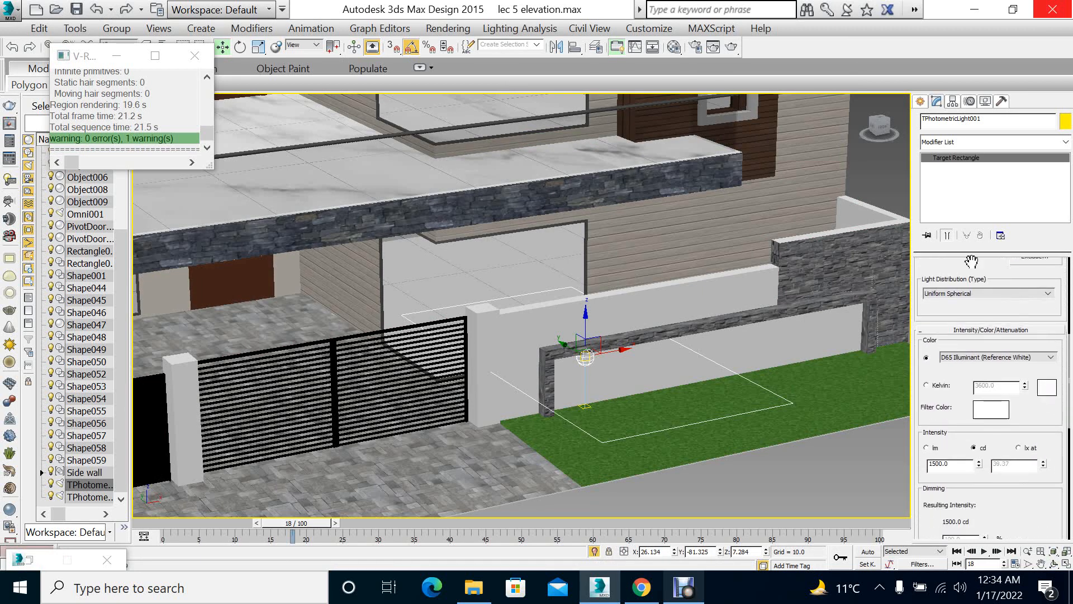
pyautogui.scroll(-3, 973, 302)
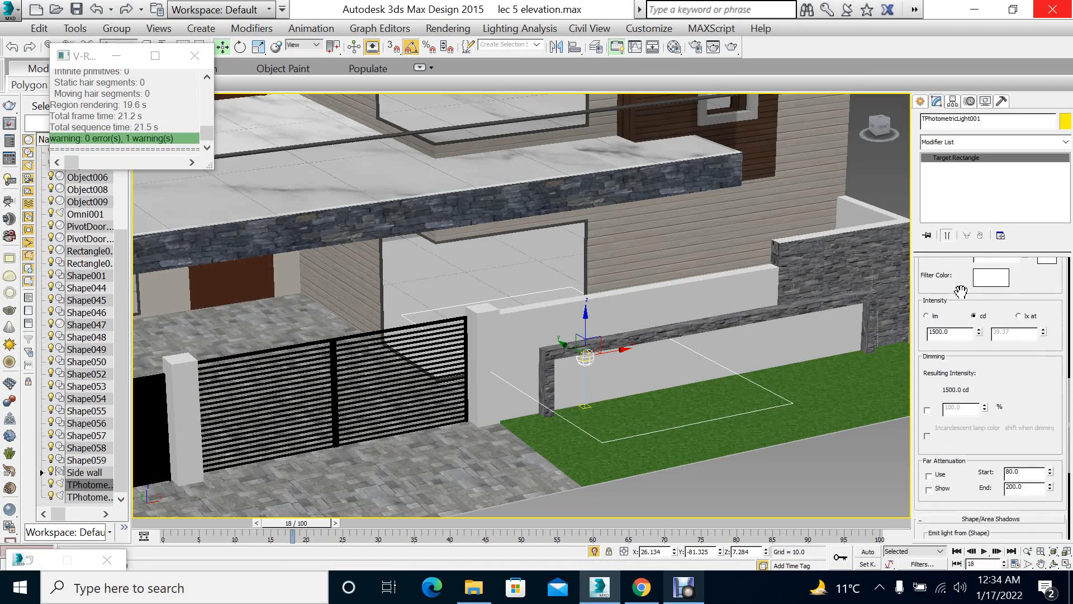
pyautogui.scroll(2, 959, 324)
pyautogui.scroll(-2, 968, 346)
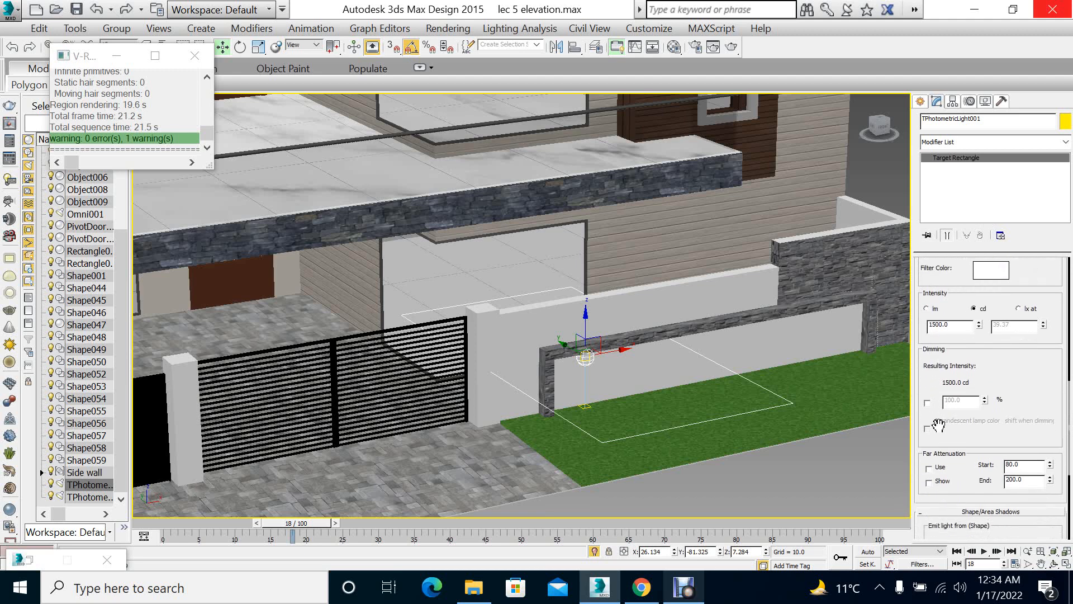
pyautogui.click(928, 403)
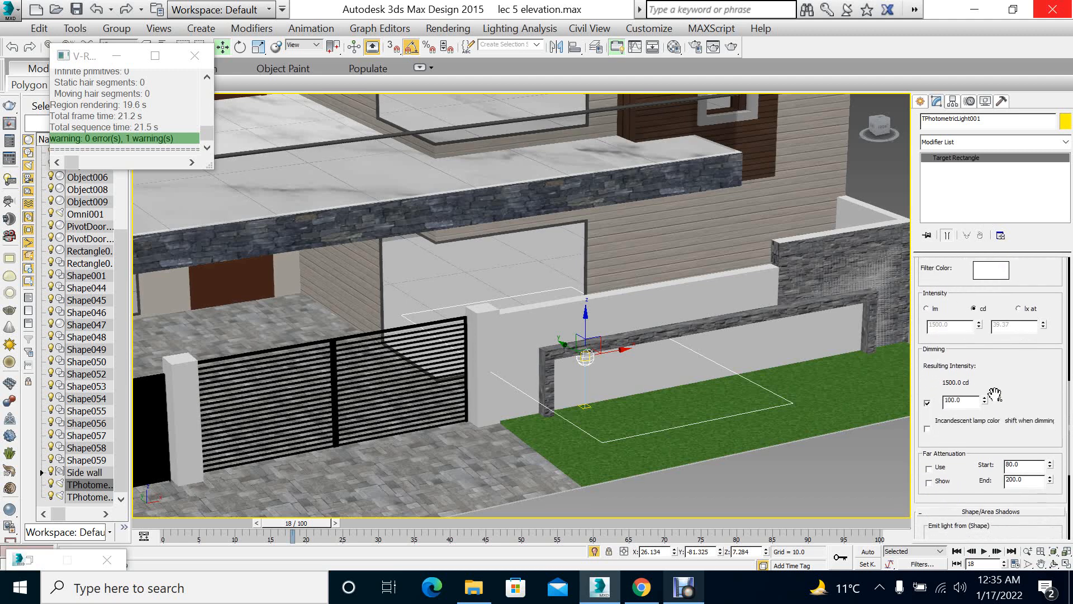
pyautogui.scroll(-2, 996, 392)
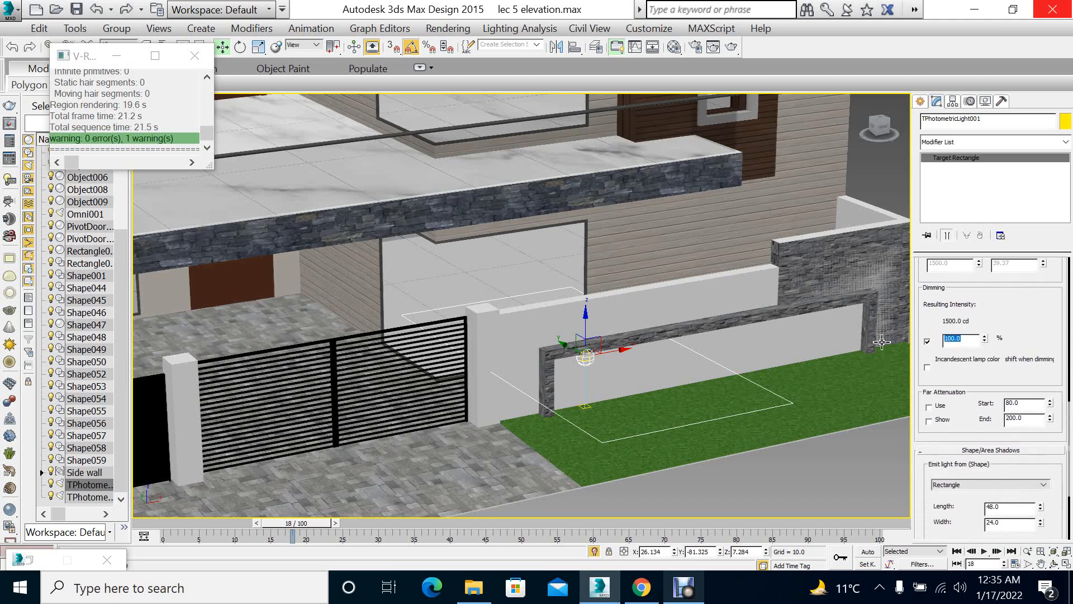
pyautogui.write('20')
pyautogui.press('Return')
pyautogui.click(732, 46)
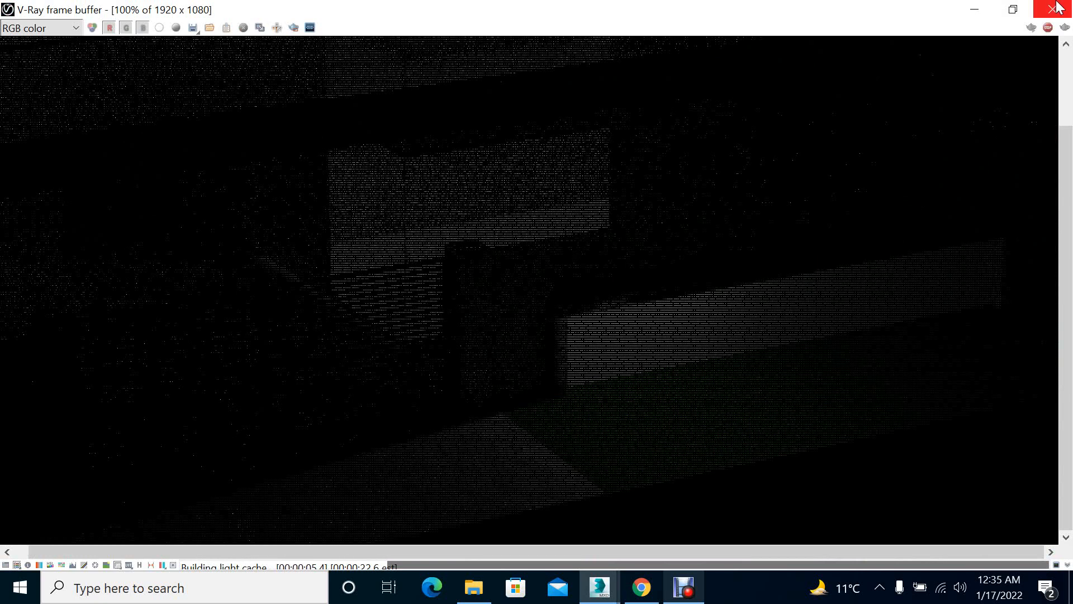
# Cancel the running test render and return to the boundary wall light's intensity and shape parameters
pyautogui.click(975, 9)
pyautogui.click(831, 84)
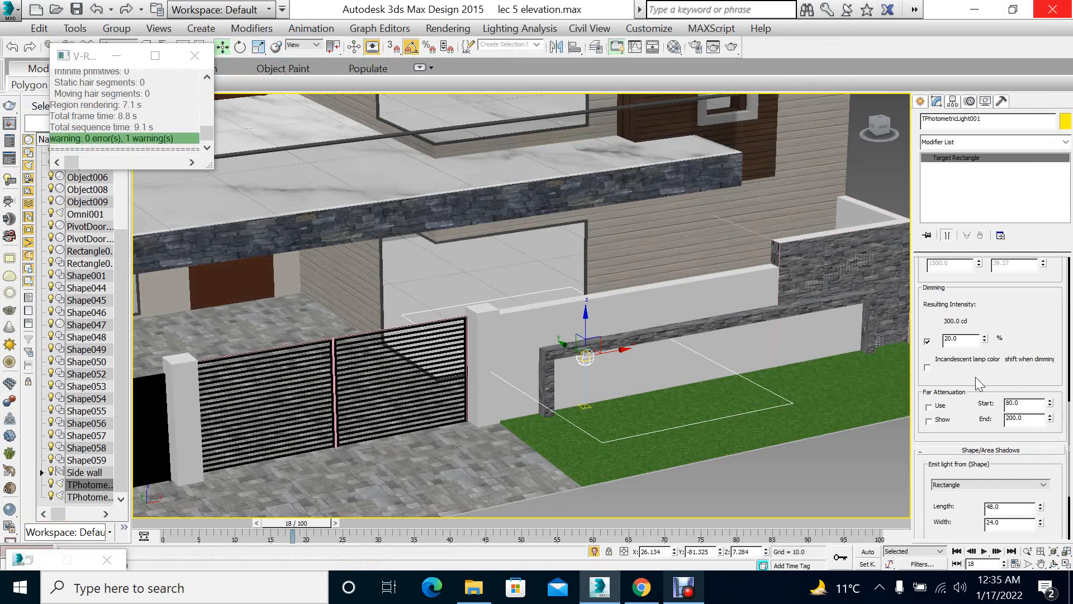
pyautogui.scroll(3, 1061, 337)
pyautogui.scroll(-4, 1061, 337)
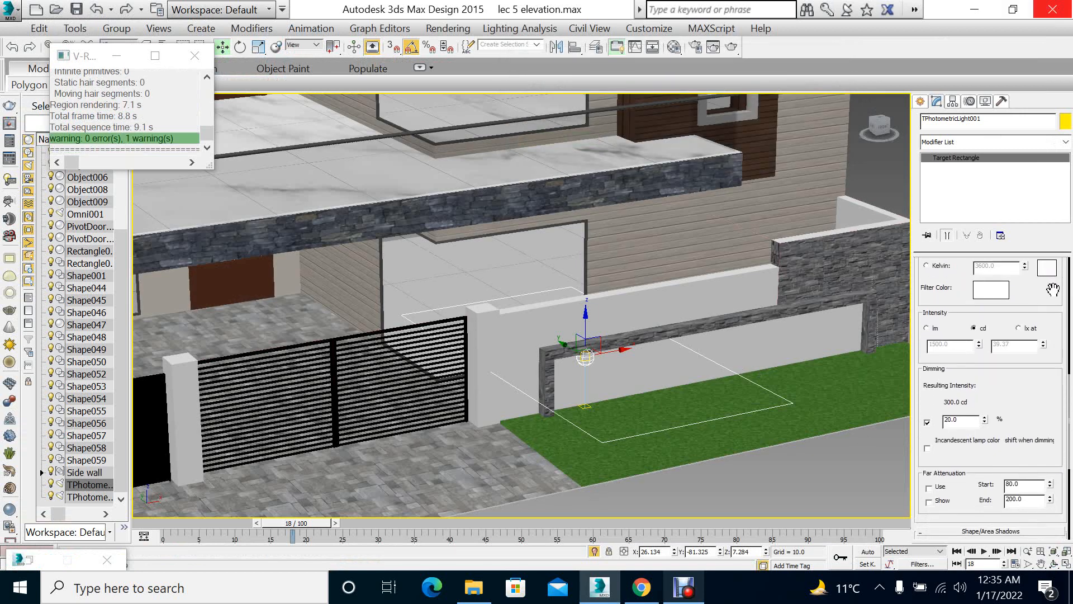
# Try Point as the wall light's emission shape, return to Rectangle, and shrink it to 3.36 long and 5.52 wide
pyautogui.click(991, 441)
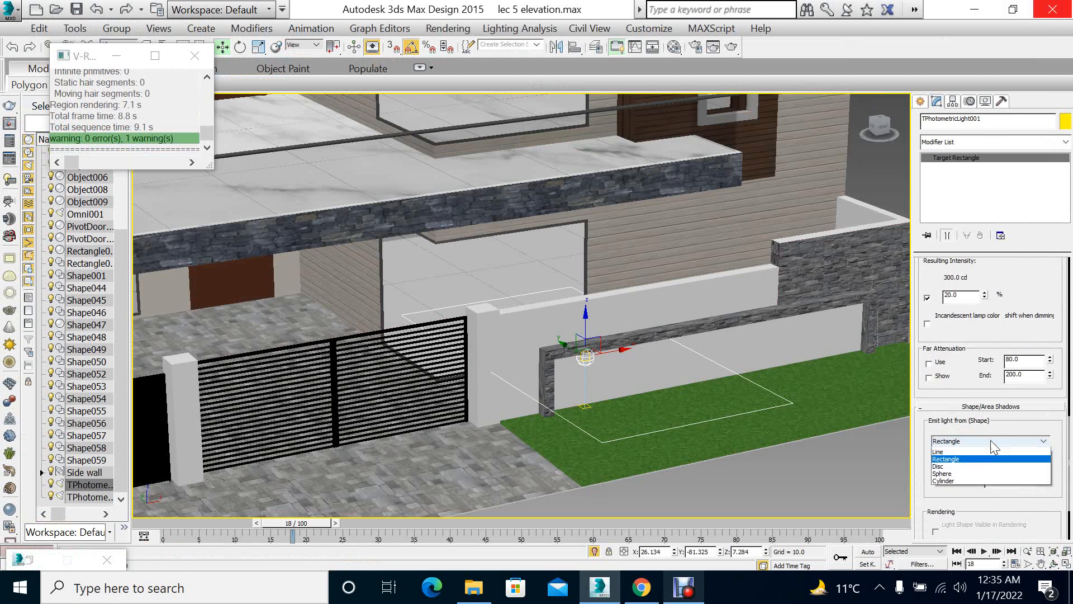
pyautogui.click(954, 451)
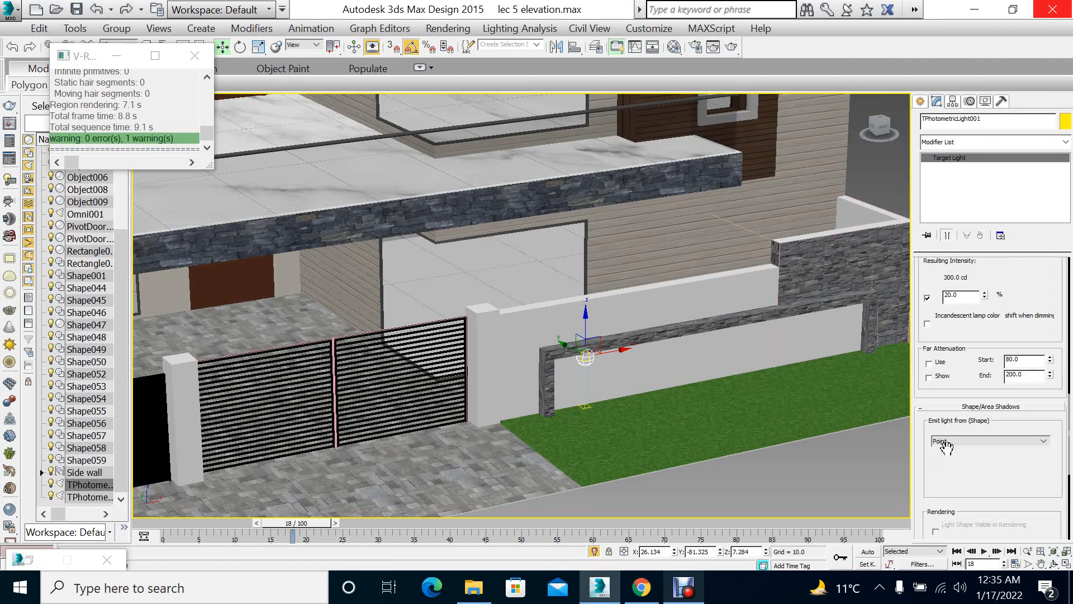
pyautogui.click(945, 441)
pyautogui.click(957, 466)
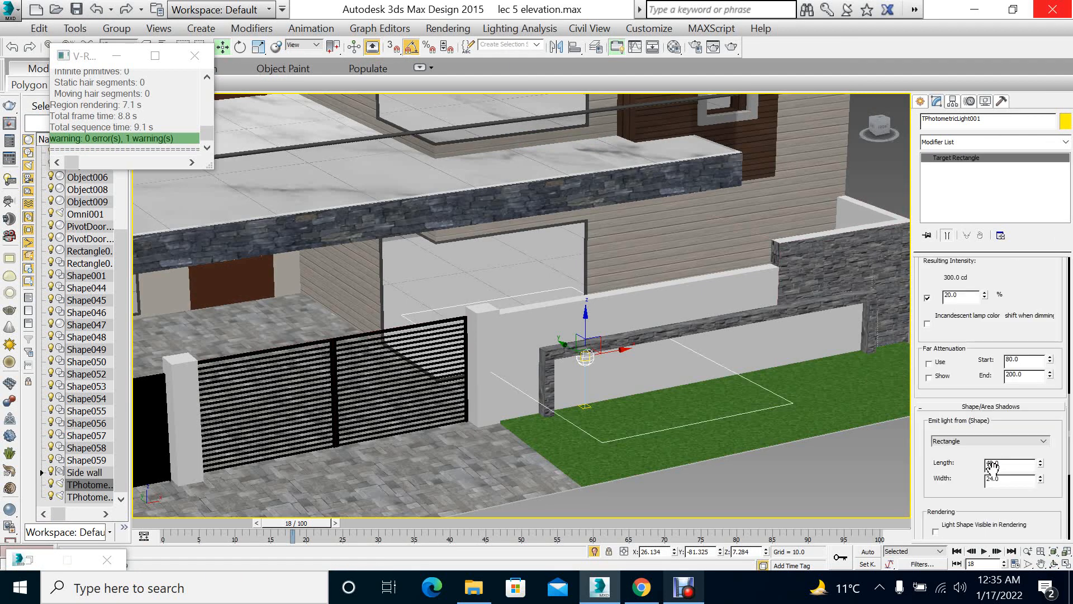
pyautogui.moveTo(1041, 465); pyautogui.dragTo(1050, 515)
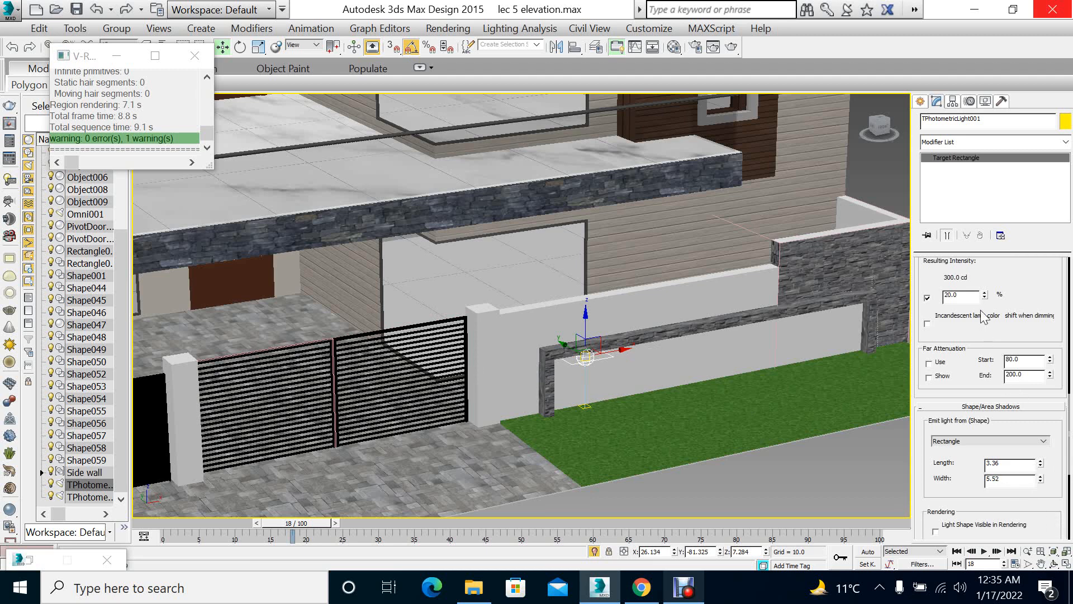
# Set the wall light's dimming to 80%, deselect it, and run a brief test render before cancelling it
pyautogui.doubleClick(953, 295)
pyautogui.write('80')
pyautogui.press('Return')
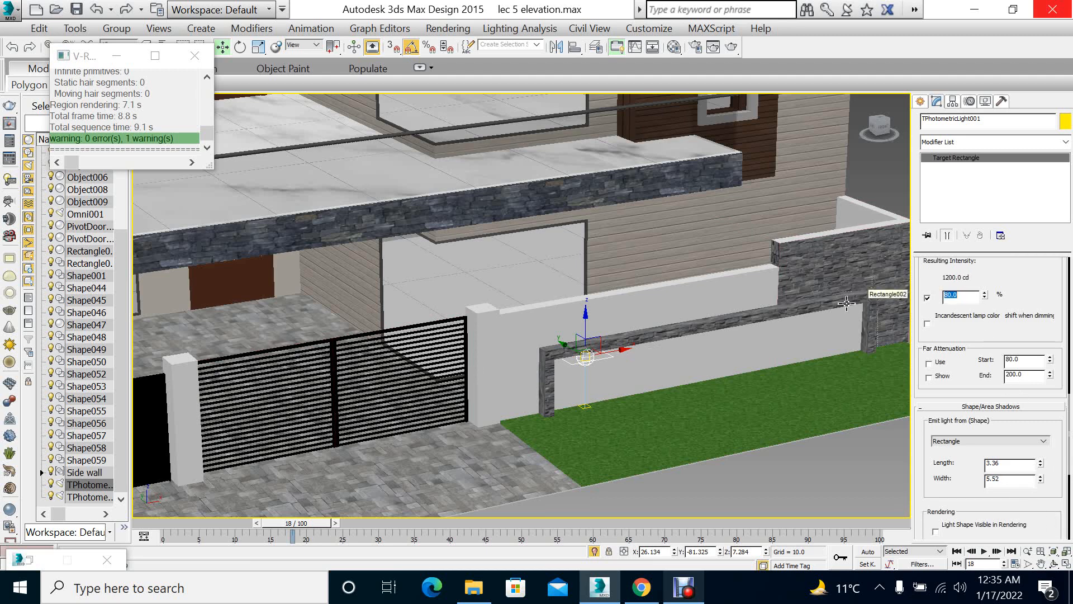
pyautogui.click(783, 477)
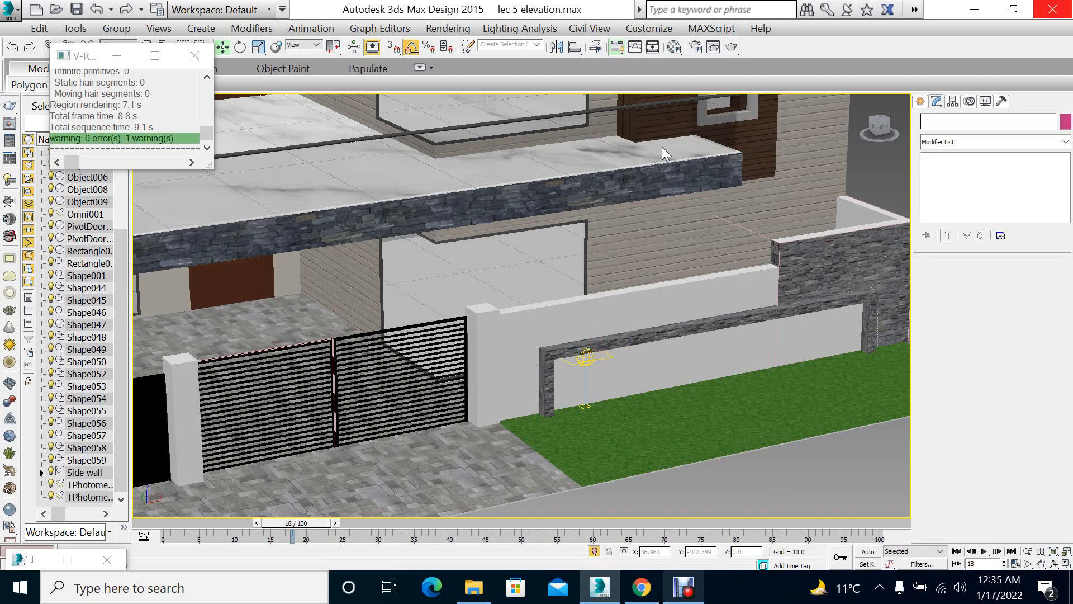
pyautogui.click(732, 47)
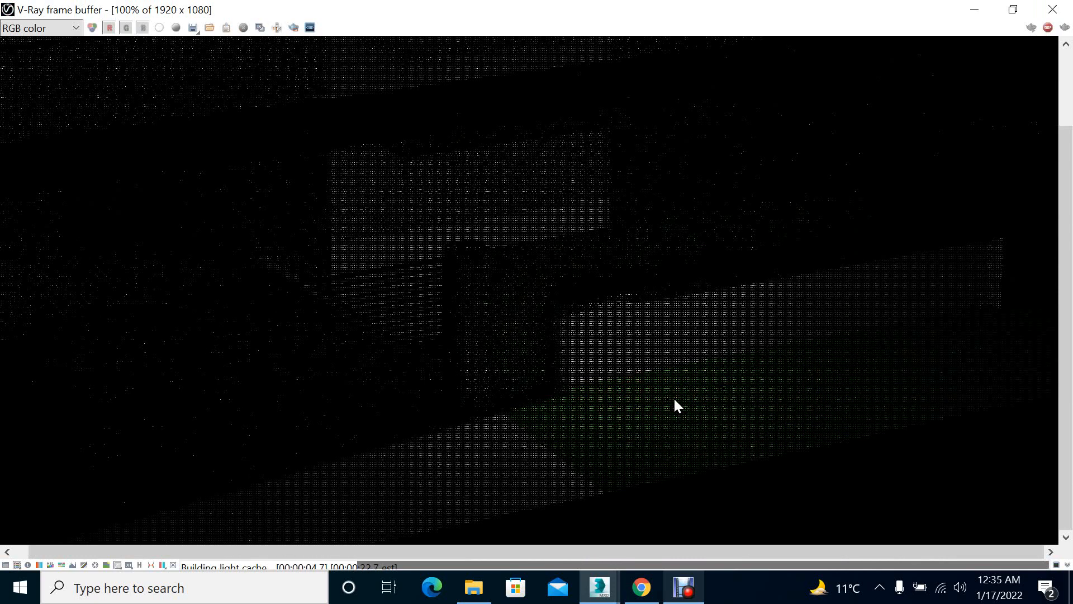
pyautogui.click(1053, 9)
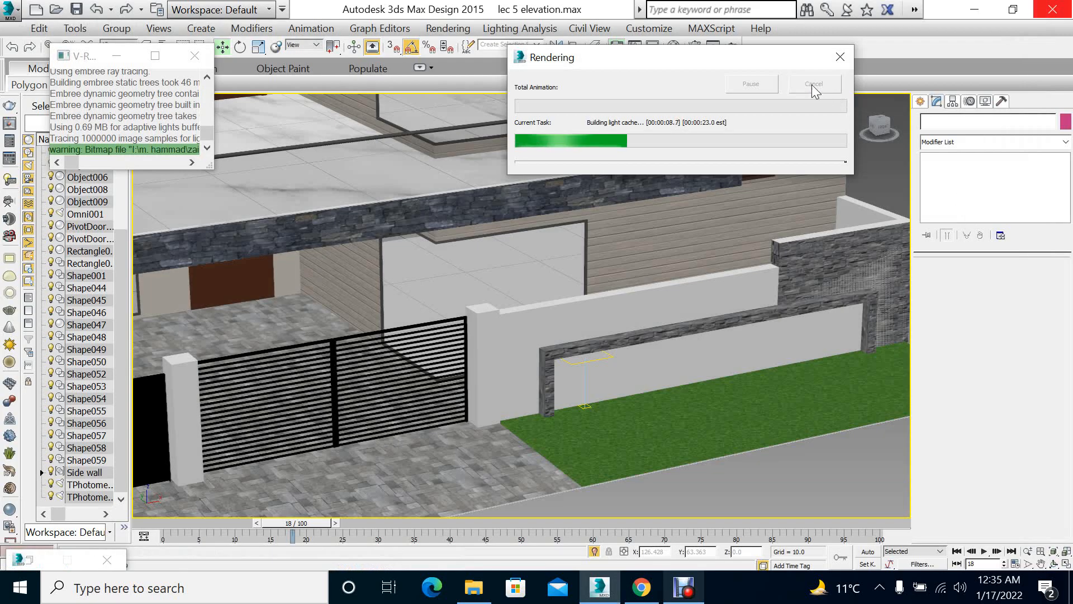
pyautogui.click(814, 84)
# Change the wall light's emission shape to Point and set its dimming to 30%
pyautogui.click(588, 360)
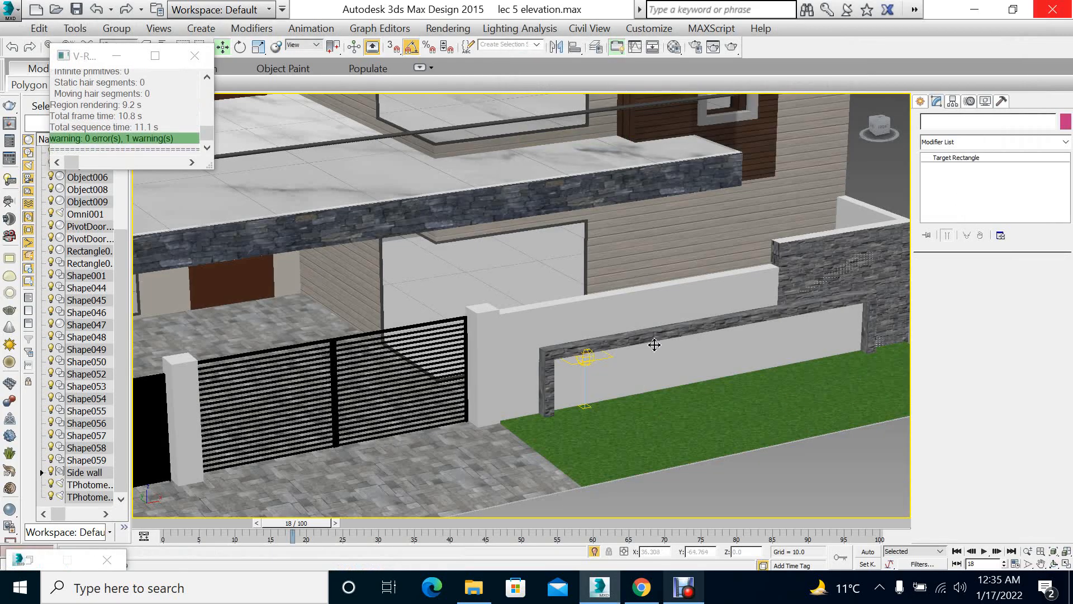
pyautogui.click(990, 441)
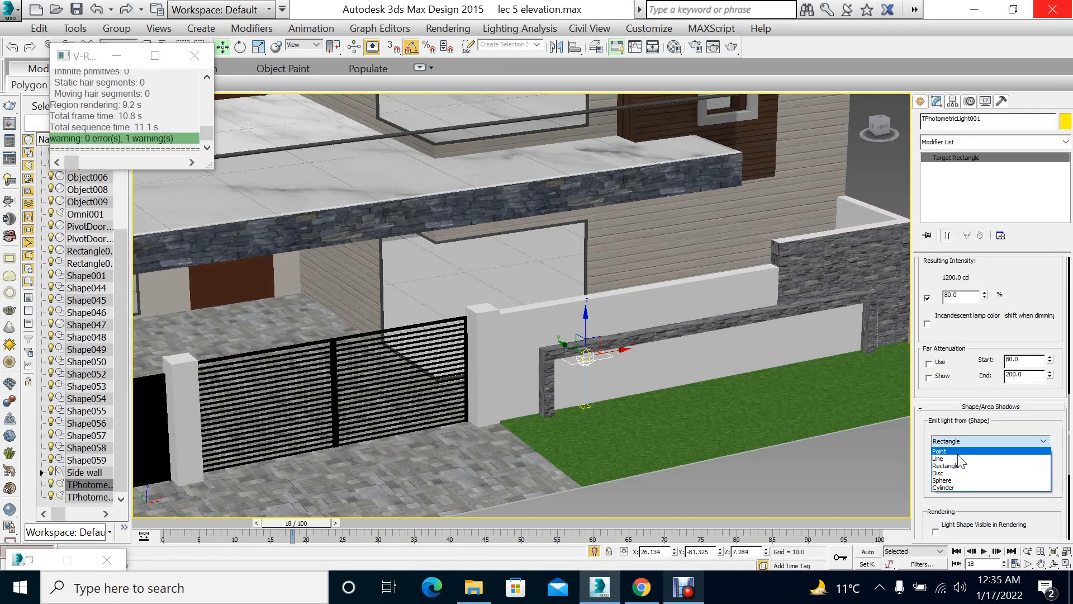
pyautogui.click(957, 454)
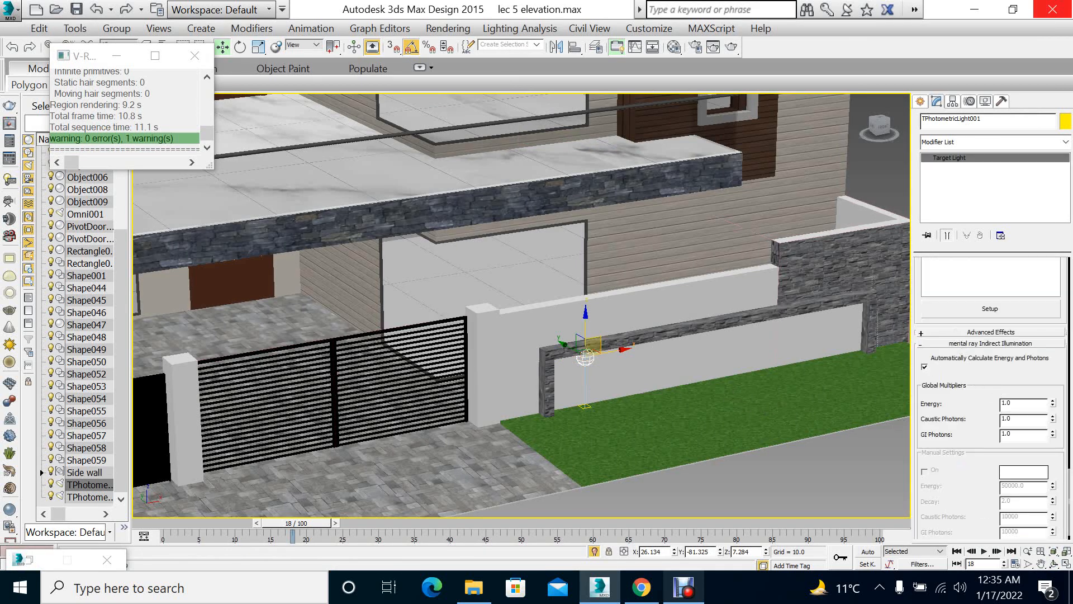
pyautogui.scroll(-10, 989, 404)
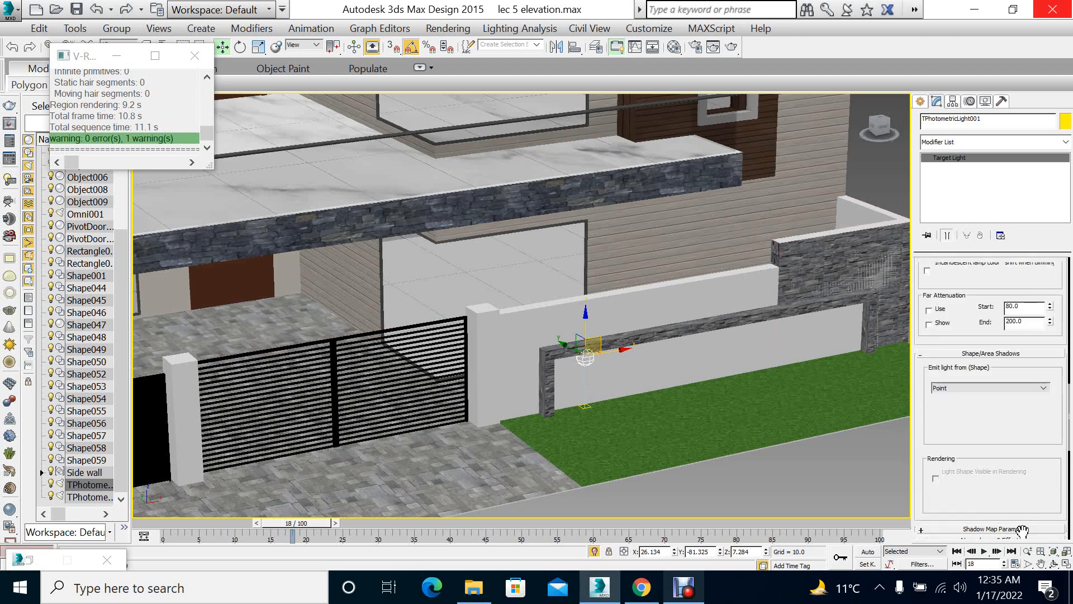
pyautogui.scroll(2, 977, 391)
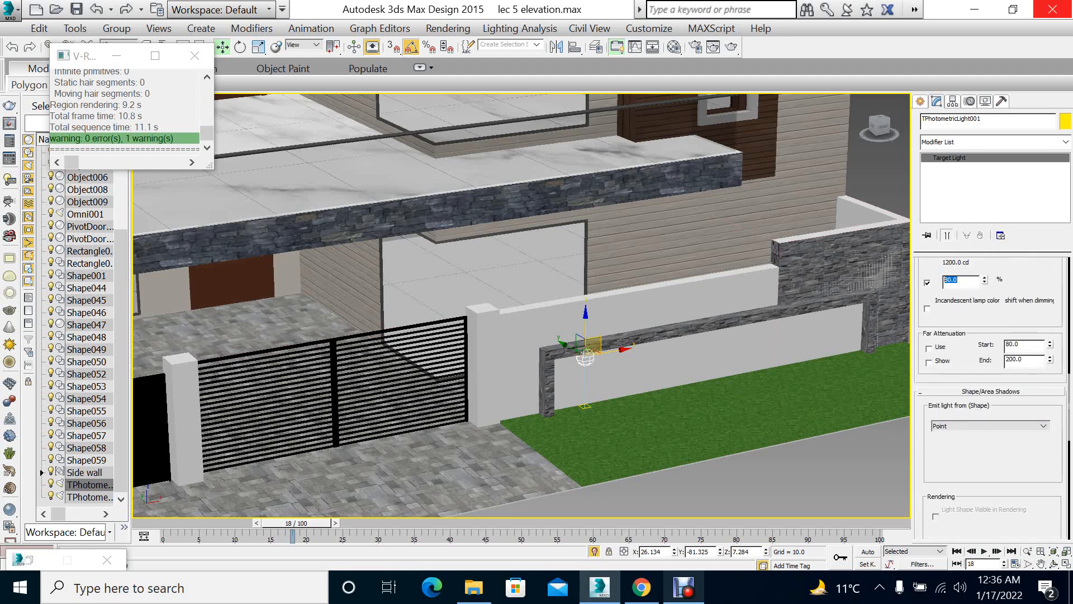
pyautogui.write('30')
pyautogui.press('Return')
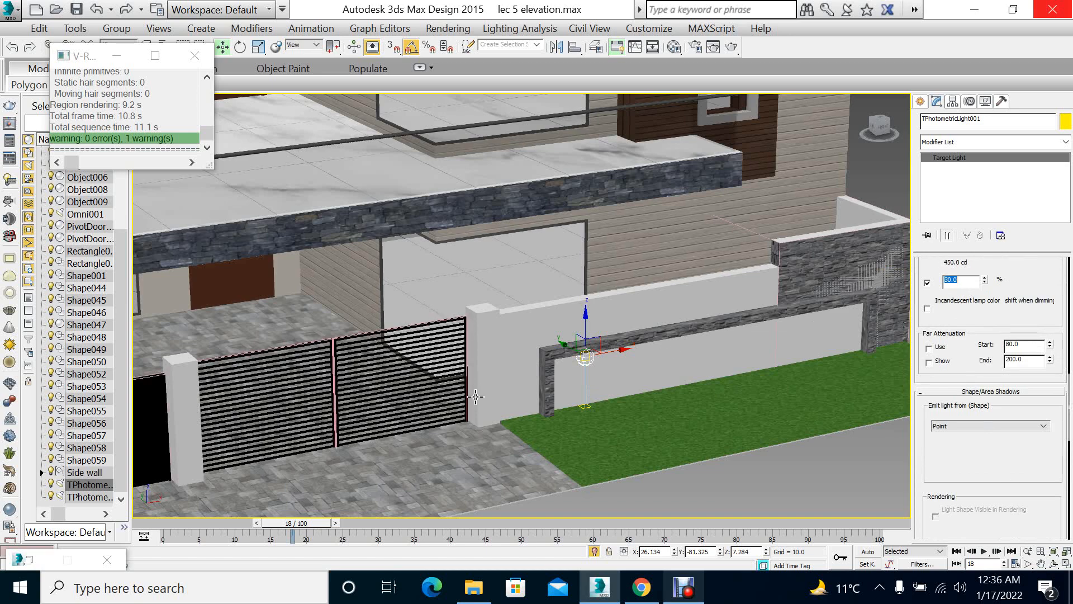
# Run a test render of the boundary wall with the point-shaped light, inspect the light cache, and cancel it
pyautogui.click(732, 47)
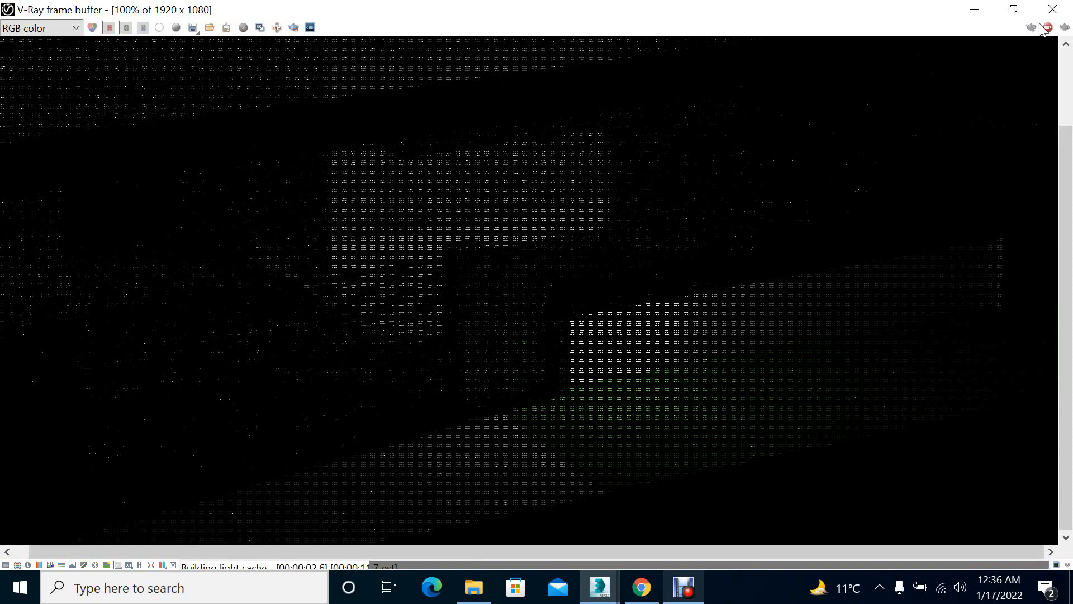
pyautogui.scroll(-1, 623, 369)
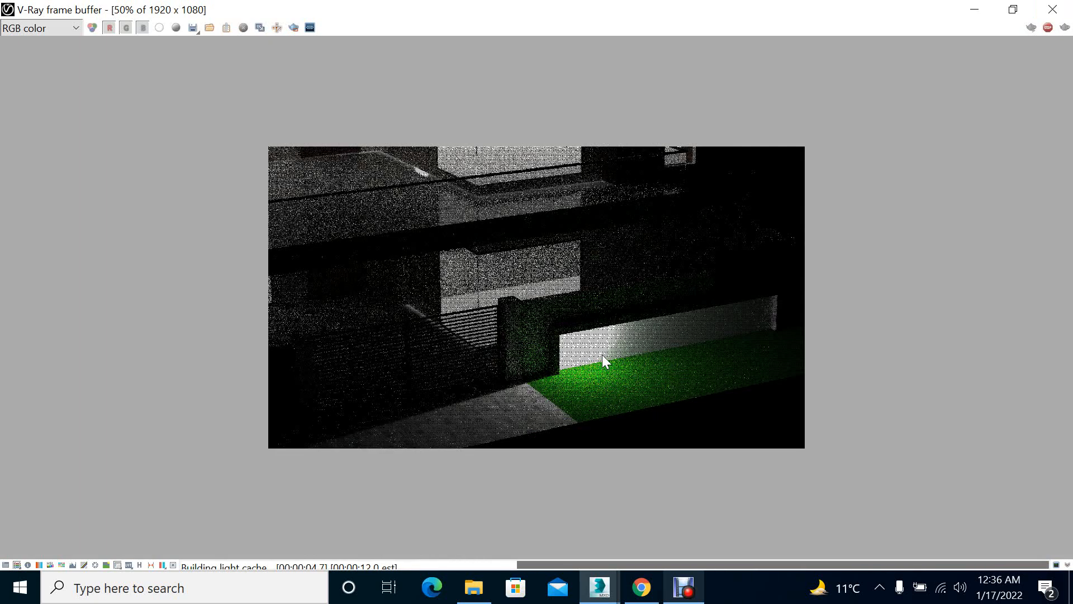
pyautogui.scroll(1, 602, 354)
pyautogui.click(1052, 9)
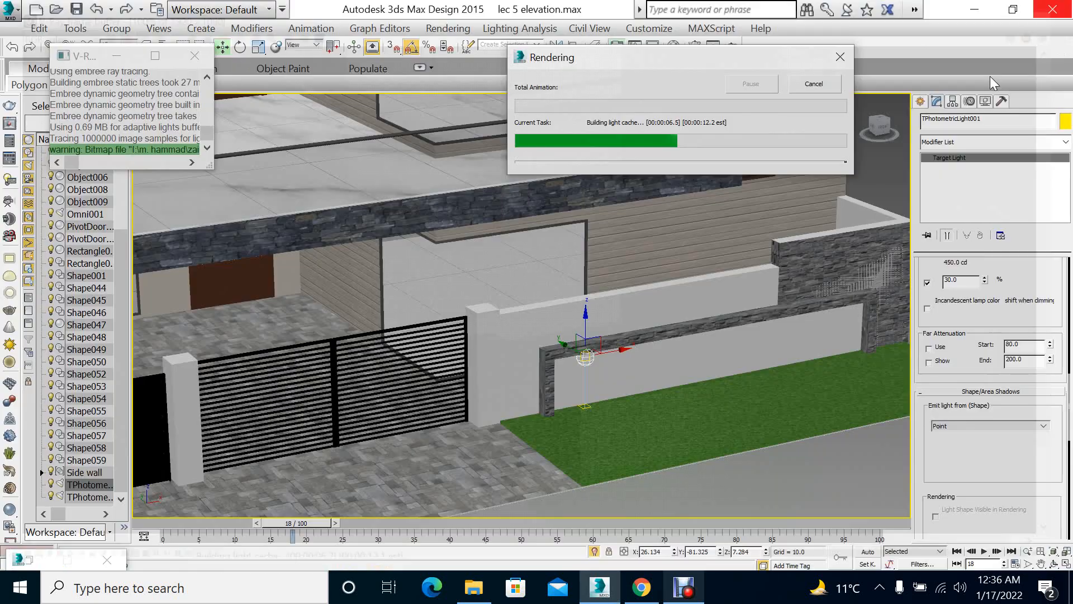
pyautogui.click(815, 85)
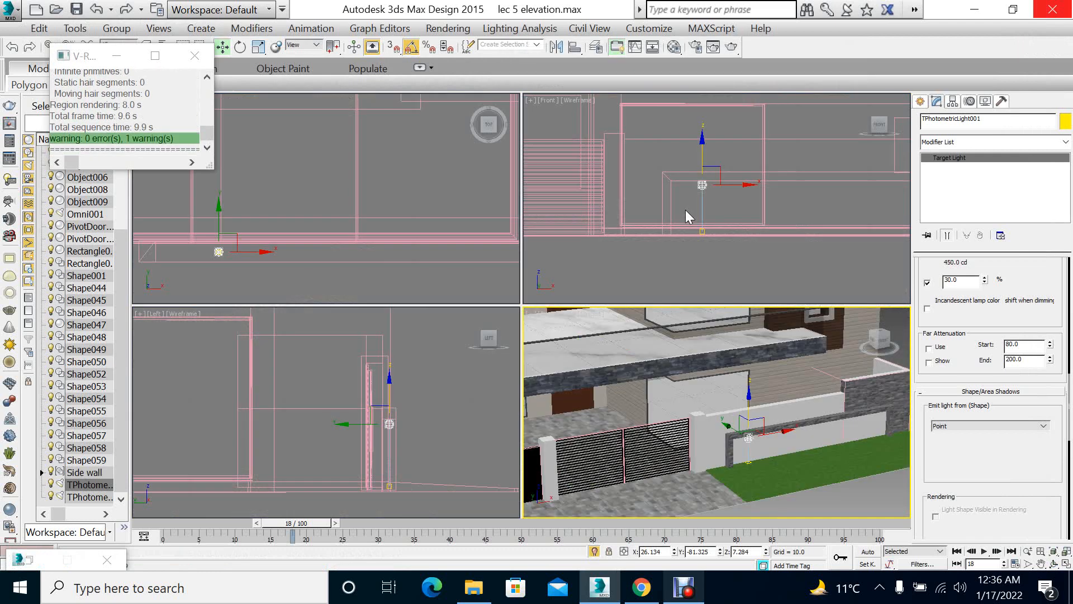
# Lower the wall's photometric light slightly in the front view, to about Z 6.53
pyautogui.rightClick(664, 254)
pyautogui.hotkey('alt', 'w')
pyautogui.moveTo(495, 249); pyautogui.dragTo(500, 262)
# Place a photometric Free Light in the top view beside the existing target light, at about X 29, Y -81.3
pyautogui.click(921, 103)
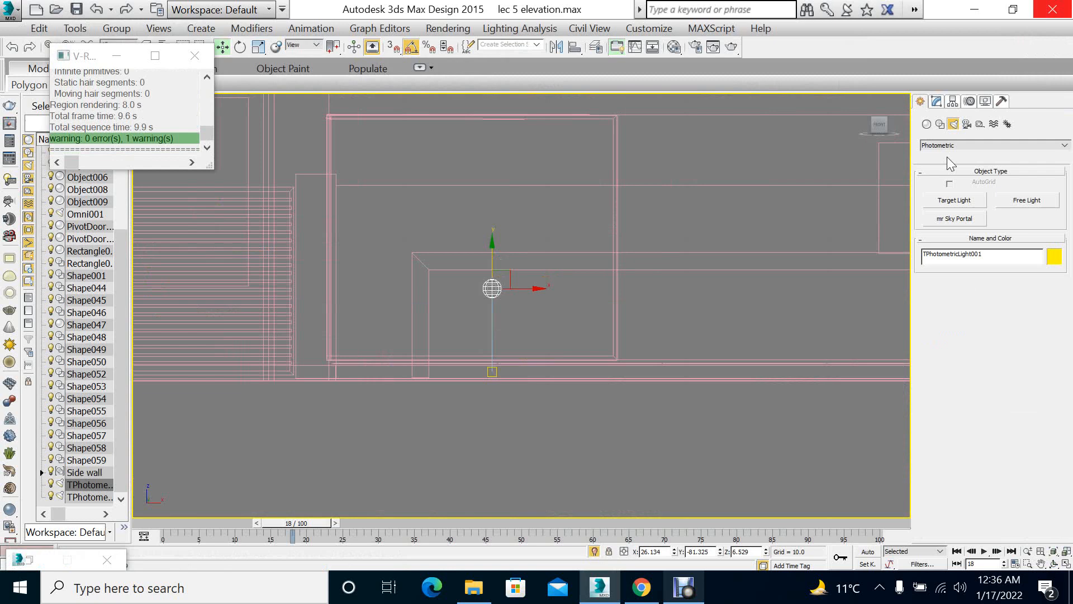
pyautogui.click(1027, 200)
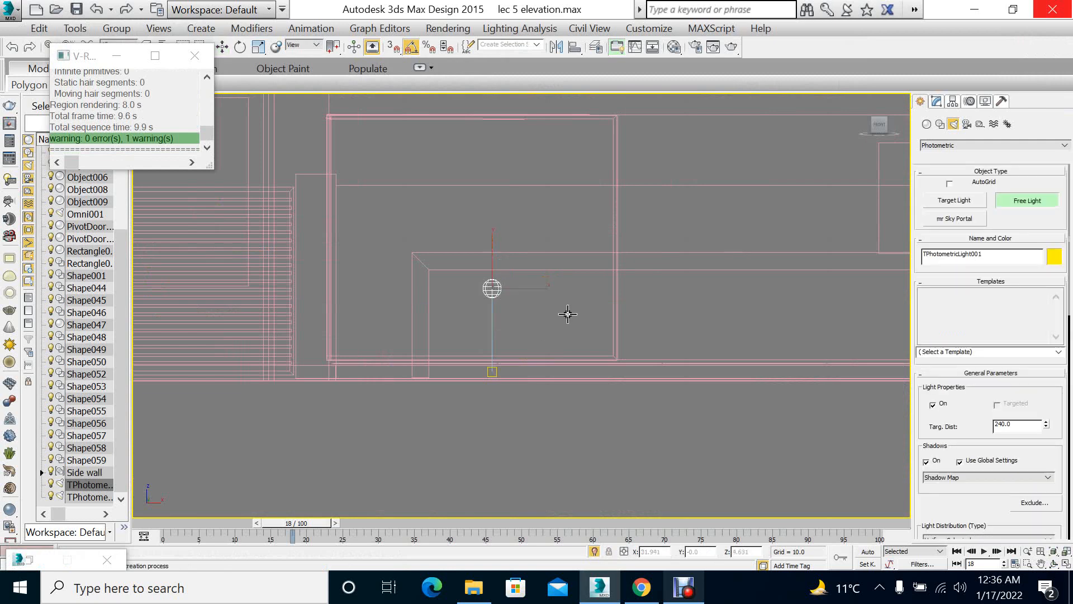
pyautogui.hotkey('alt', 'w')
pyautogui.middleClick(142, 252)
pyautogui.hotkey('alt', 'w')
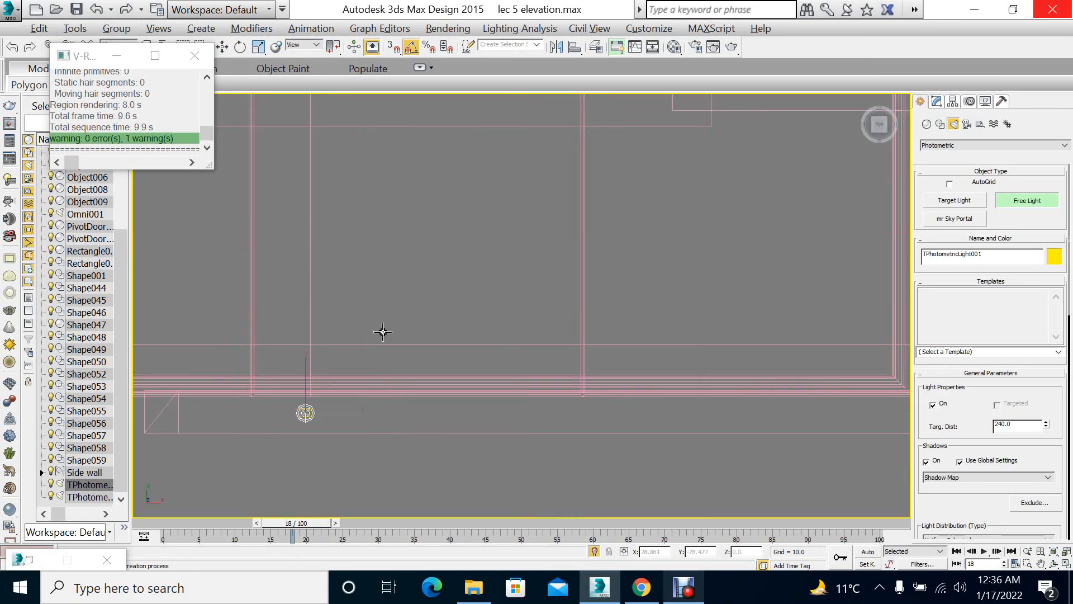
pyautogui.scroll(3, 380, 330)
pyautogui.moveTo(299, 477); pyautogui.dragTo(336, 353, button='middle')
pyautogui.click(453, 352)
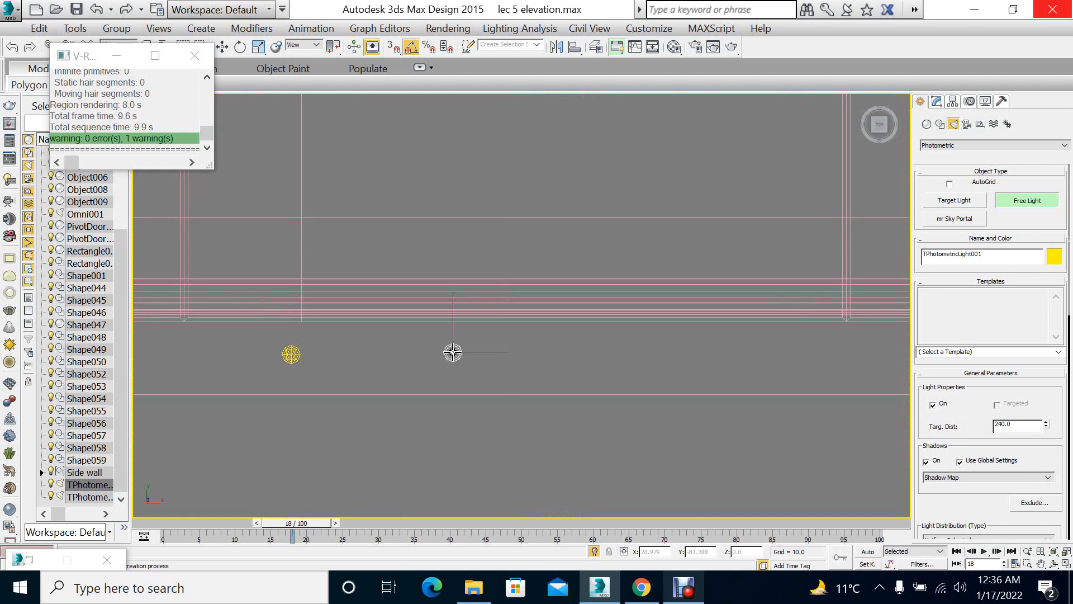
# Raise the new free light in the front view to about Z 7.06, just under the wall's horizontal band
pyautogui.hotkey('alt', 'w')
pyautogui.middleClick(714, 259)
pyautogui.hotkey('alt', 'w')
pyautogui.rightClick(534, 379)
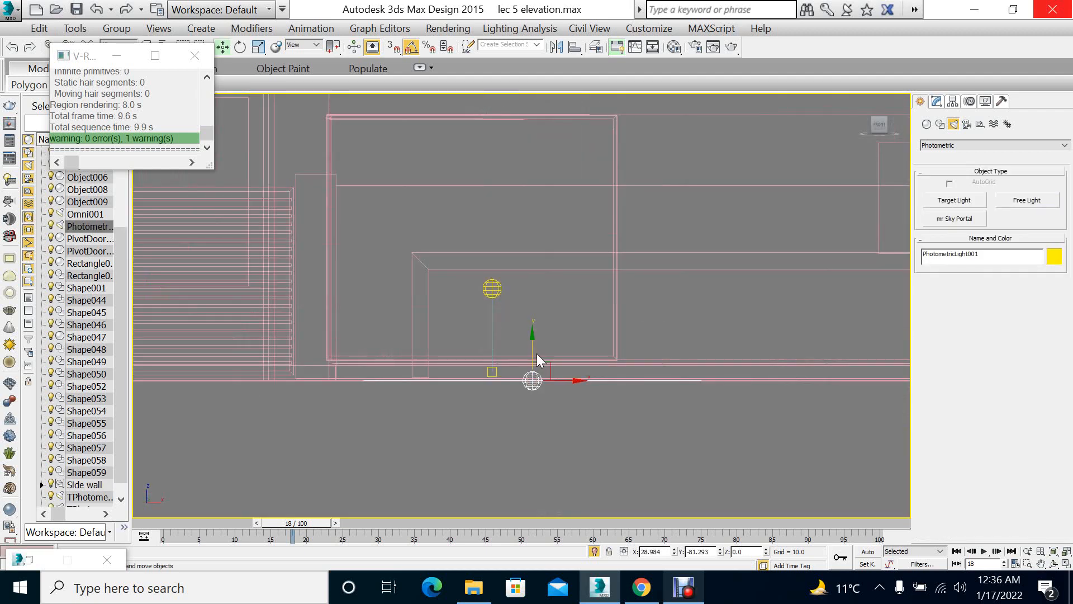
pyautogui.click(537, 354)
pyautogui.moveTo(534, 373); pyautogui.dragTo(534, 279)
# Set the free light's distribution type to Uniform Spherical
pyautogui.click(935, 101)
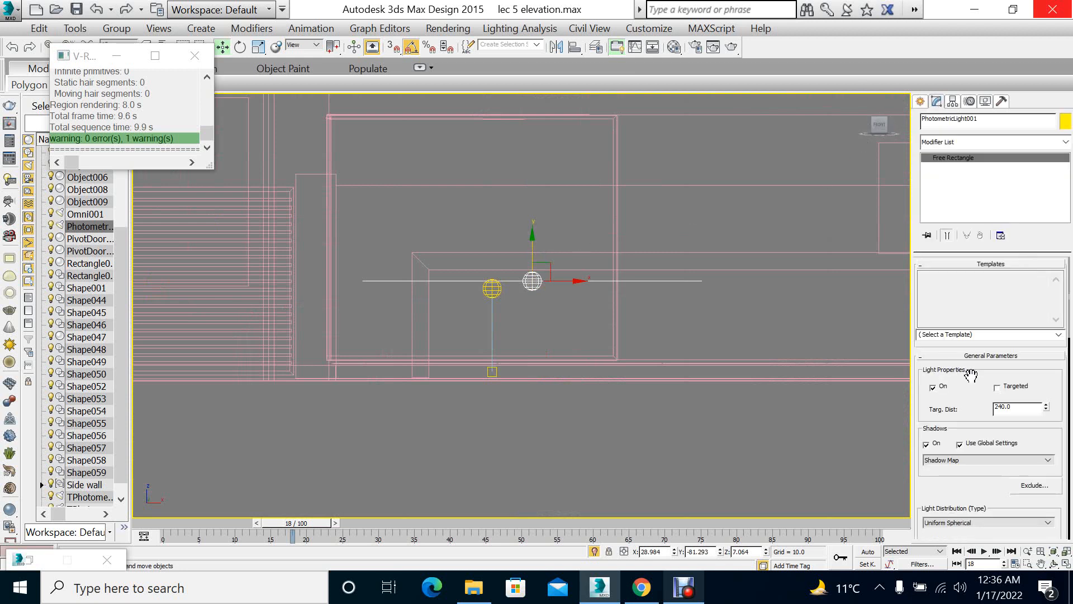
pyautogui.moveTo(972, 425); pyautogui.dragTo(980, 287)
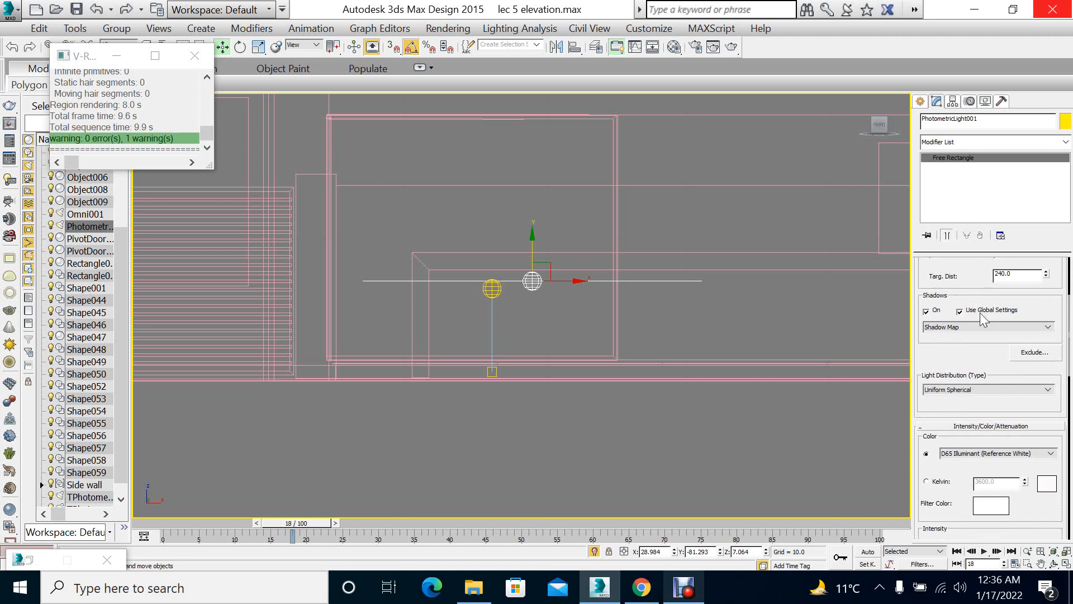
pyautogui.moveTo(995, 366); pyautogui.dragTo(973, 342)
pyautogui.click(972, 358)
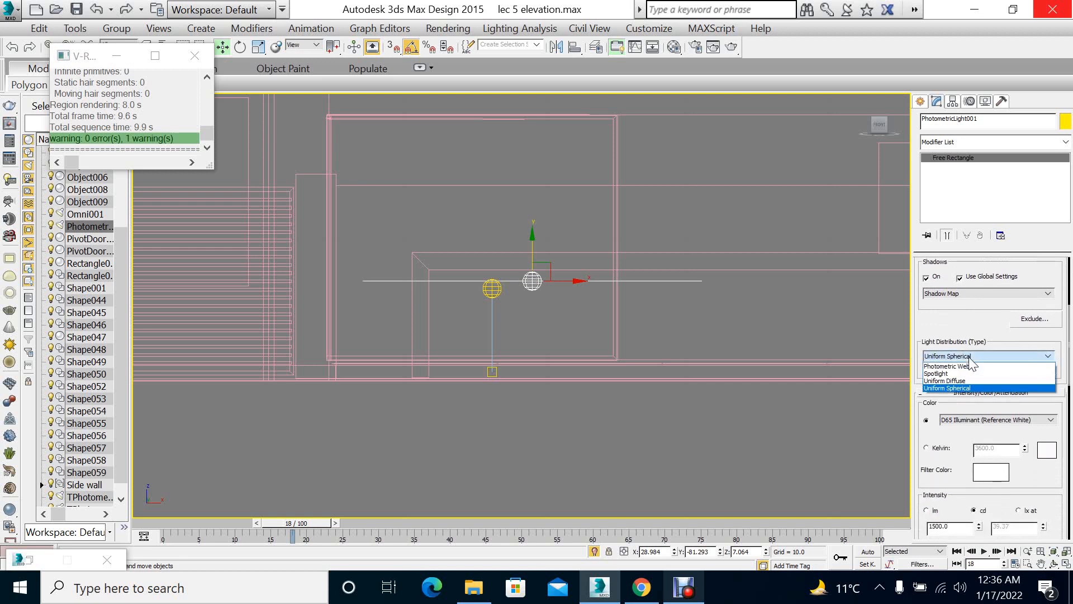
pyautogui.click(953, 389)
pyautogui.moveTo(954, 373); pyautogui.dragTo(950, 267)
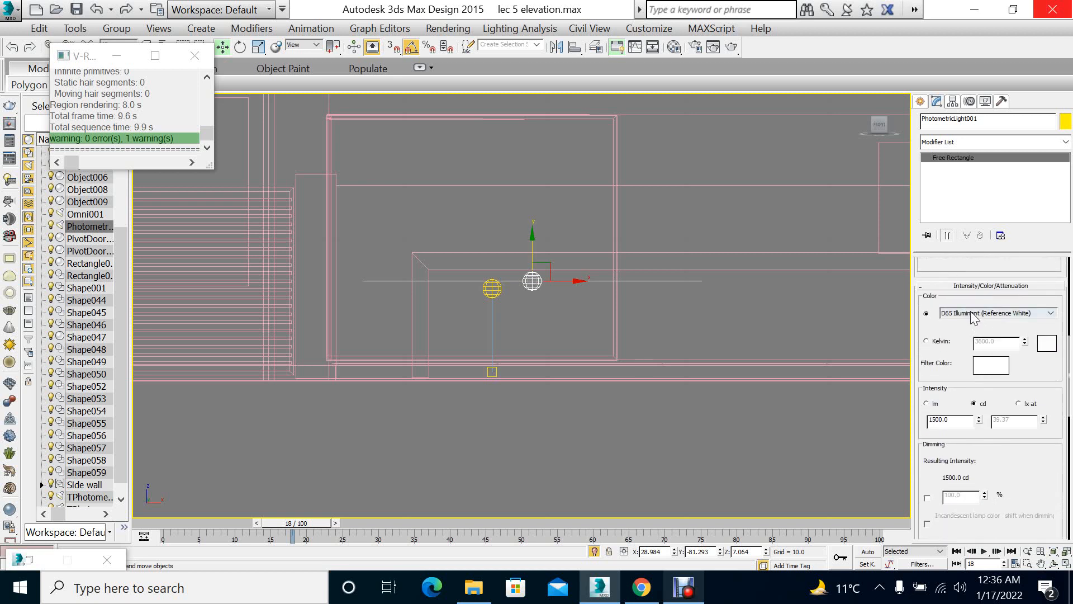
# Try the Fluorescent (Warm White) color preset on the free light, and switch its color to a custom Kelvin temperature
pyautogui.click(973, 313)
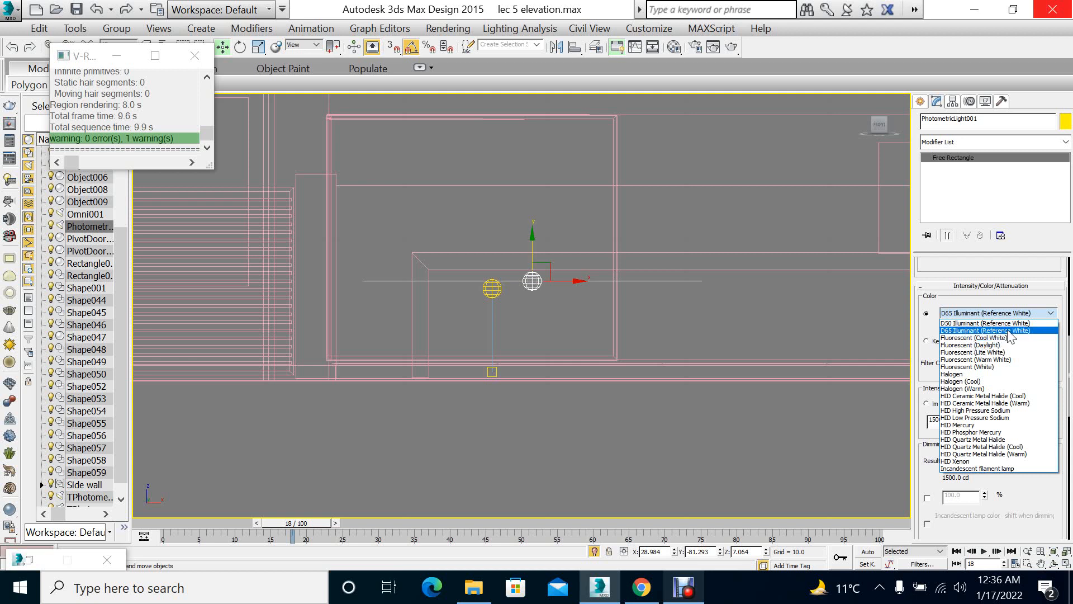
pyautogui.click(1015, 365)
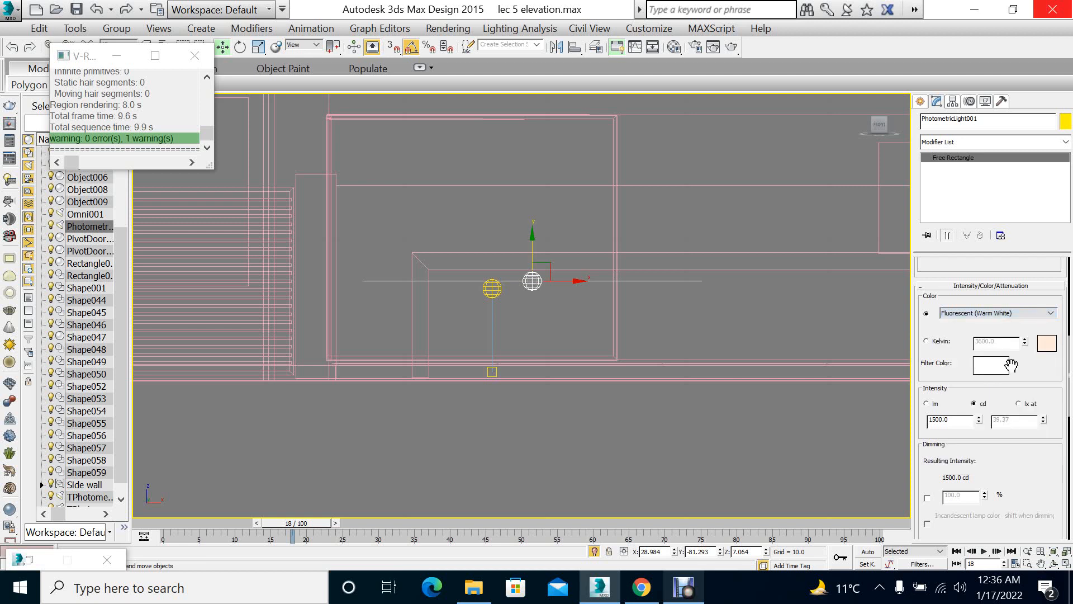
pyautogui.click(941, 342)
pyautogui.scroll(-2, 962, 352)
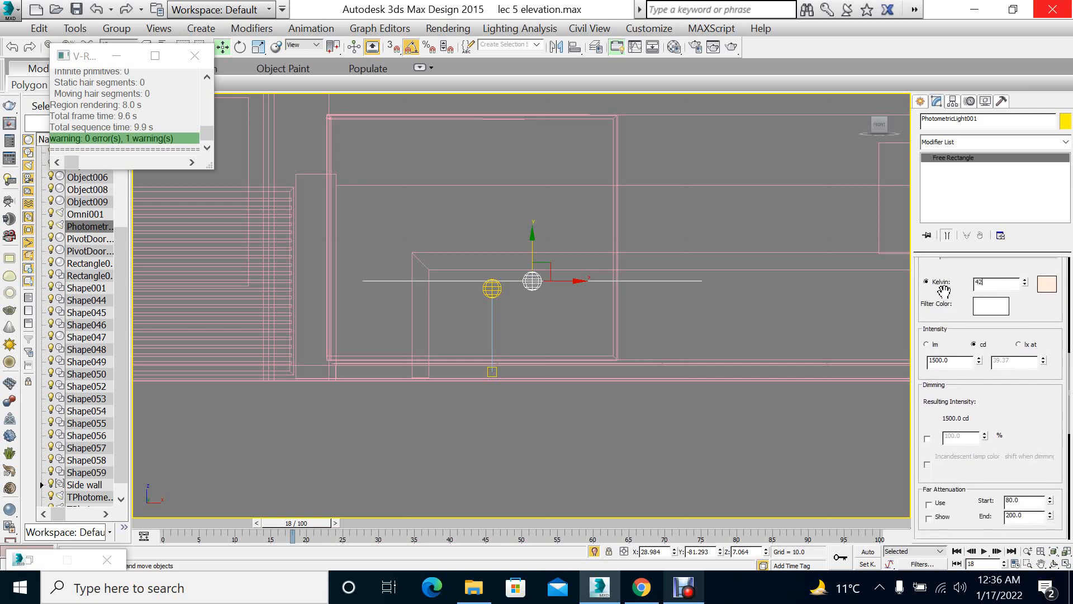
pyautogui.scroll(-2, 1034, 313)
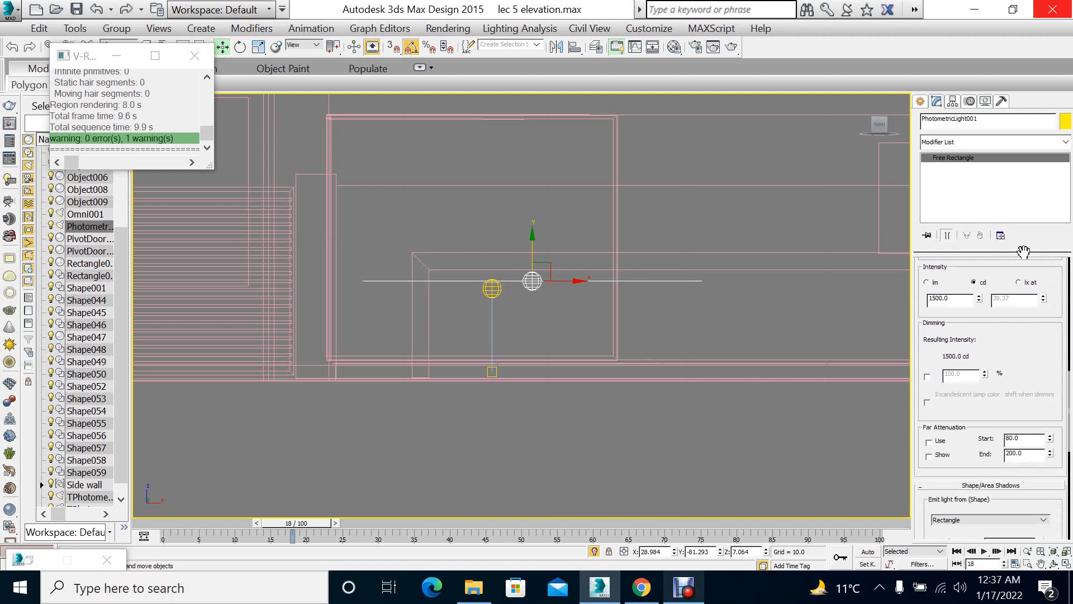
# Enable dimming on the free light and set it to 60%
pyautogui.click(928, 377)
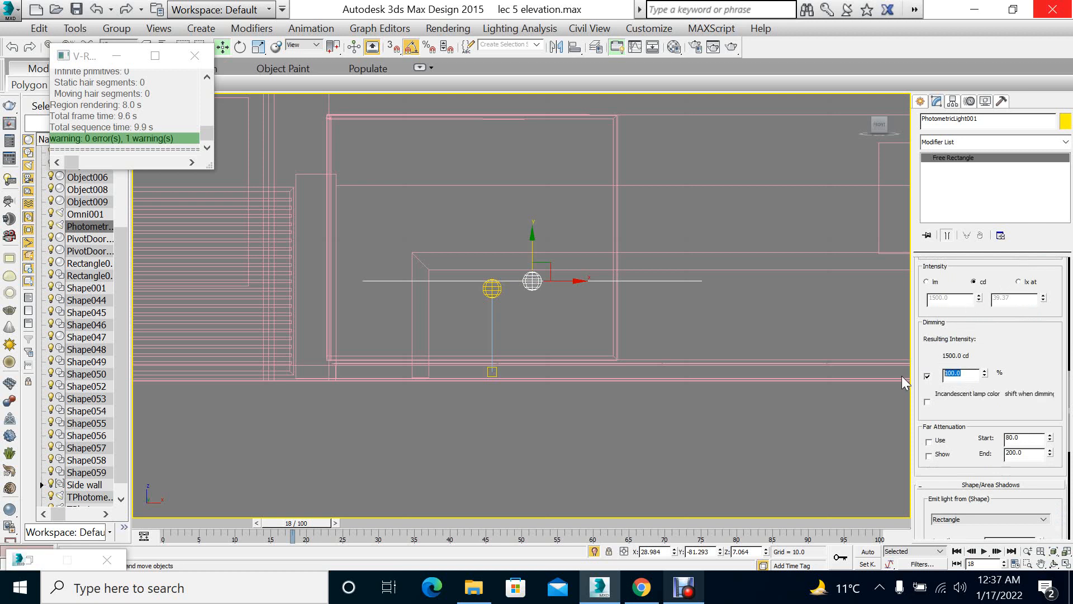
pyautogui.write('60')
pyautogui.press('Return')
pyautogui.moveTo(1021, 363); pyautogui.dragTo(1021, 224)
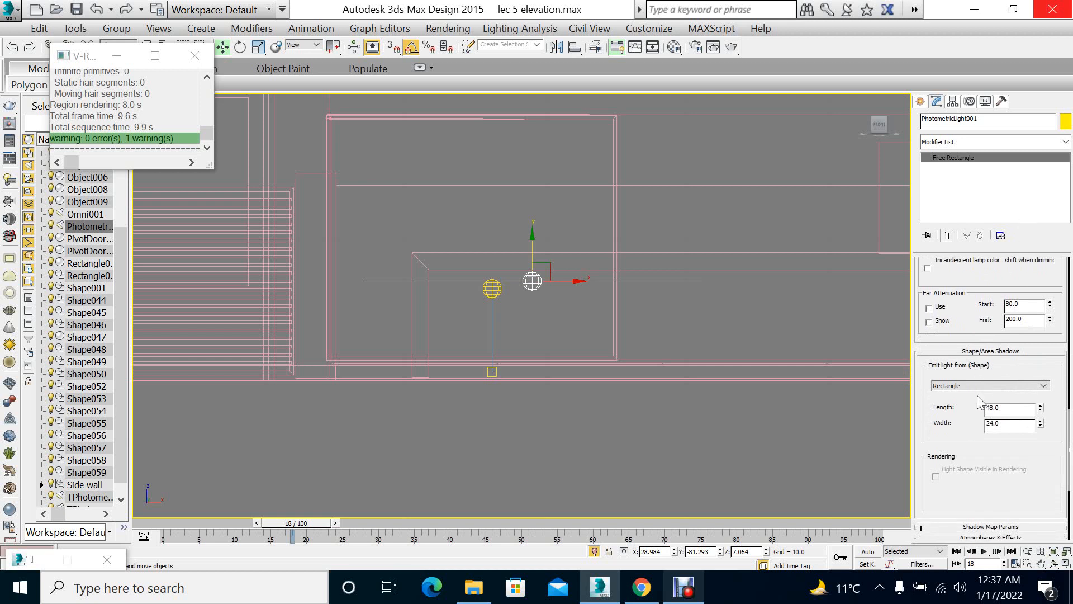
# Set the free light's emitting shape to Point
pyautogui.click(961, 386)
pyautogui.click(945, 395)
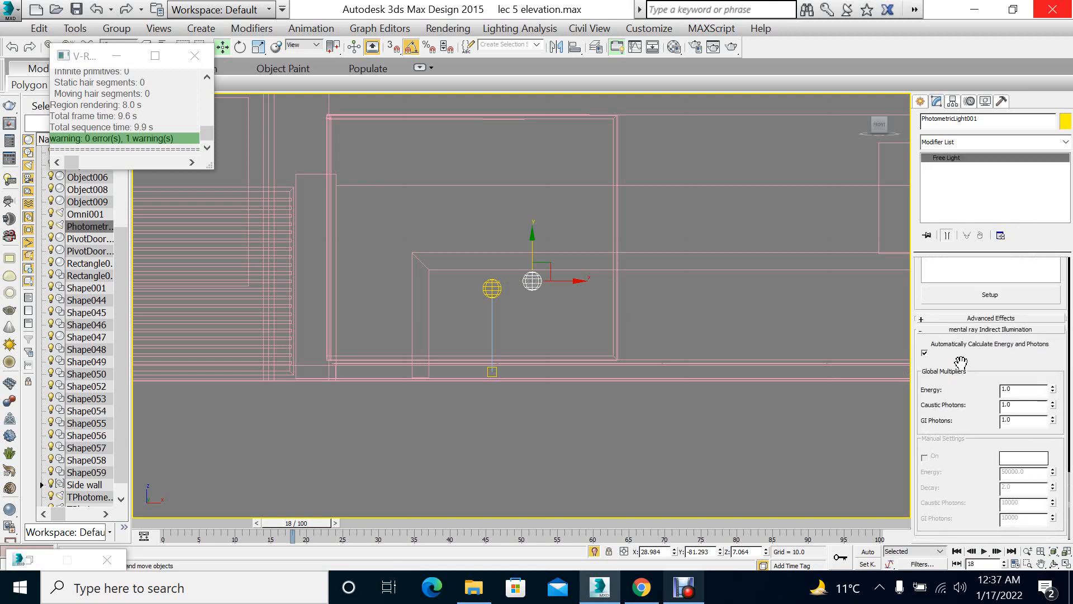
pyautogui.scroll(4, 1009, 459)
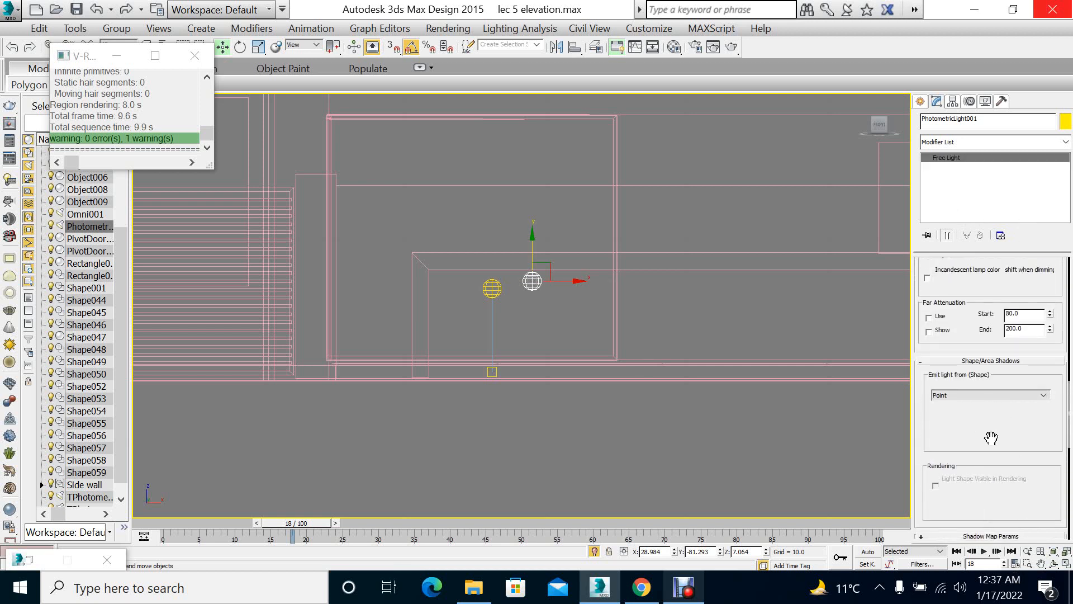
pyautogui.moveTo(988, 429); pyautogui.dragTo(982, 469)
# Move the free light along the boundary wall to about X 50.7, Z 6.48 in the perspective view, and run a test render
pyautogui.hotkey('alt', 'w')
pyautogui.rightClick(626, 444)
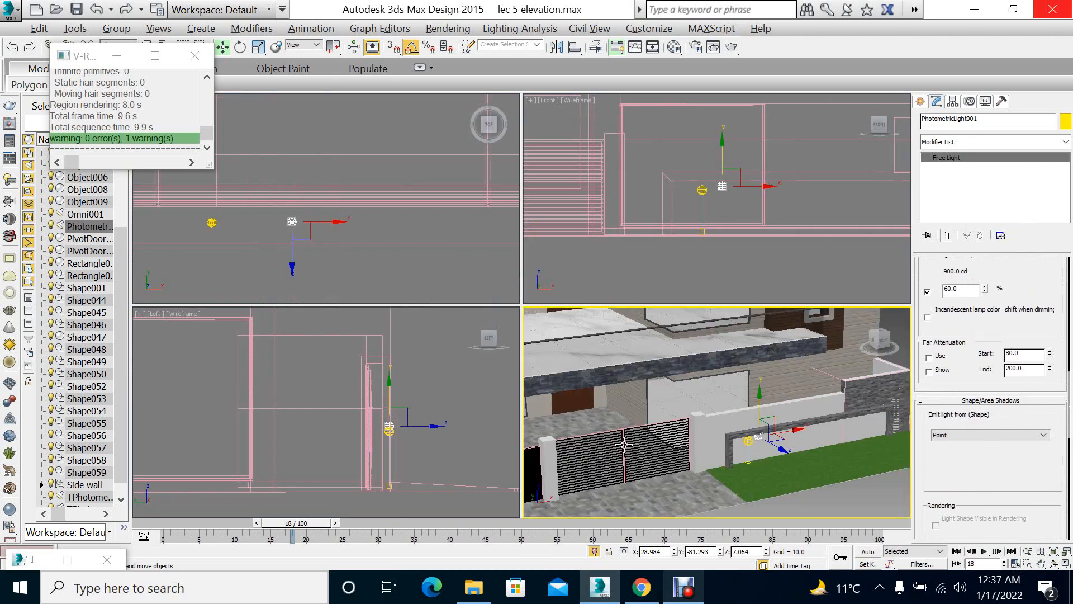
pyautogui.hotkey('alt', 'w')
pyautogui.moveTo(607, 321); pyautogui.dragTo(613, 325)
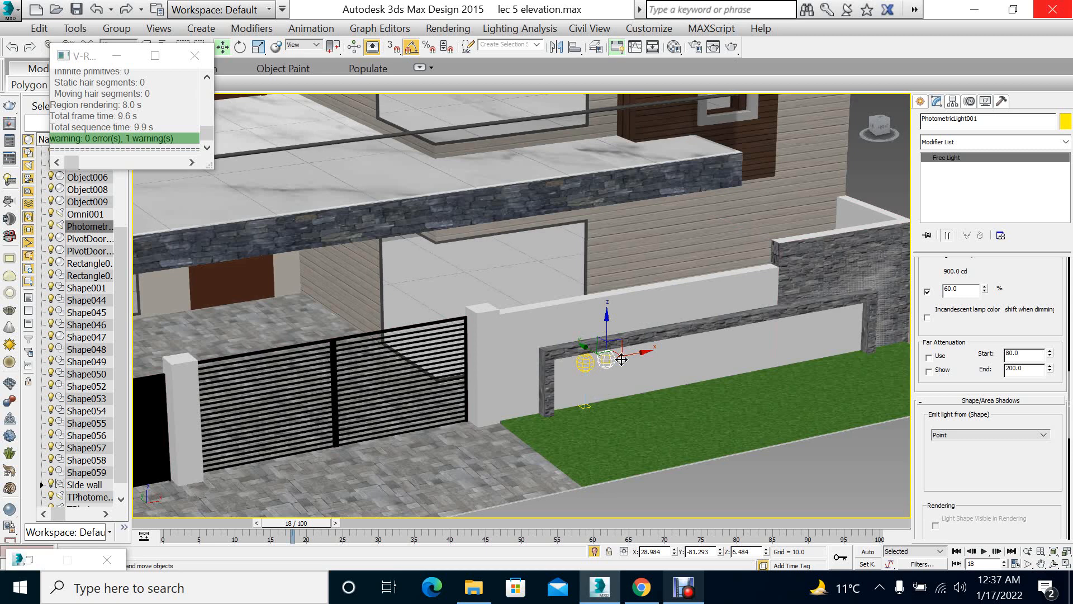
pyautogui.moveTo(633, 357); pyautogui.dragTo(832, 325)
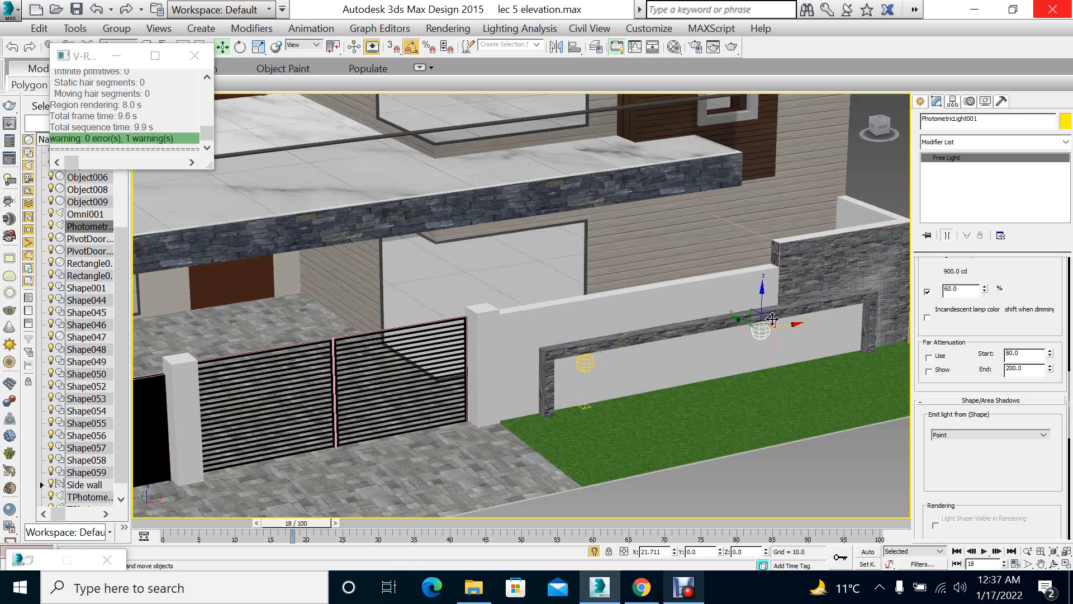
pyautogui.click(728, 51)
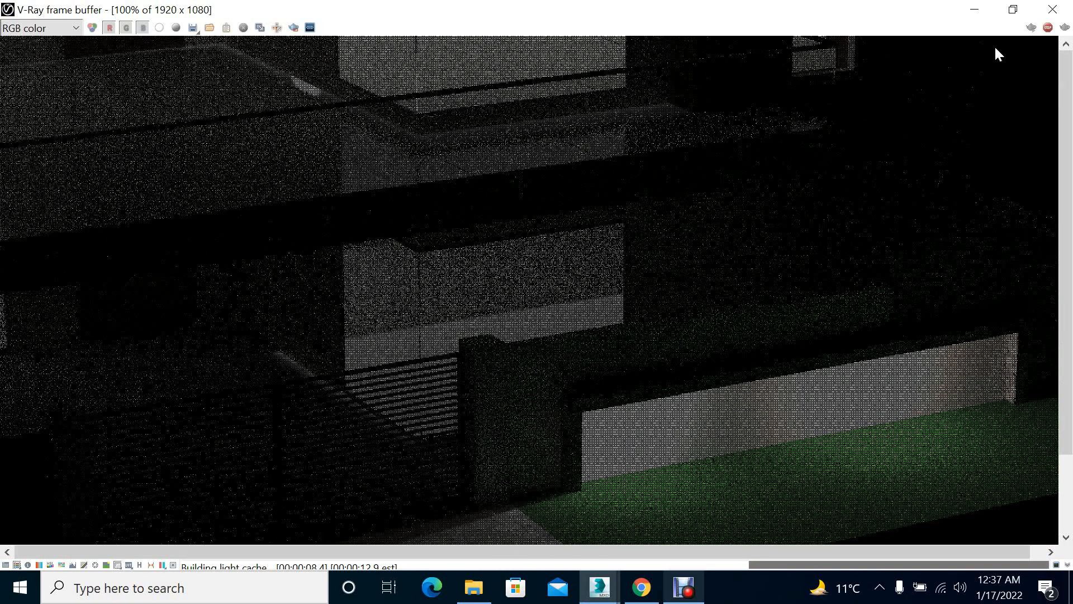
pyautogui.click(1053, 9)
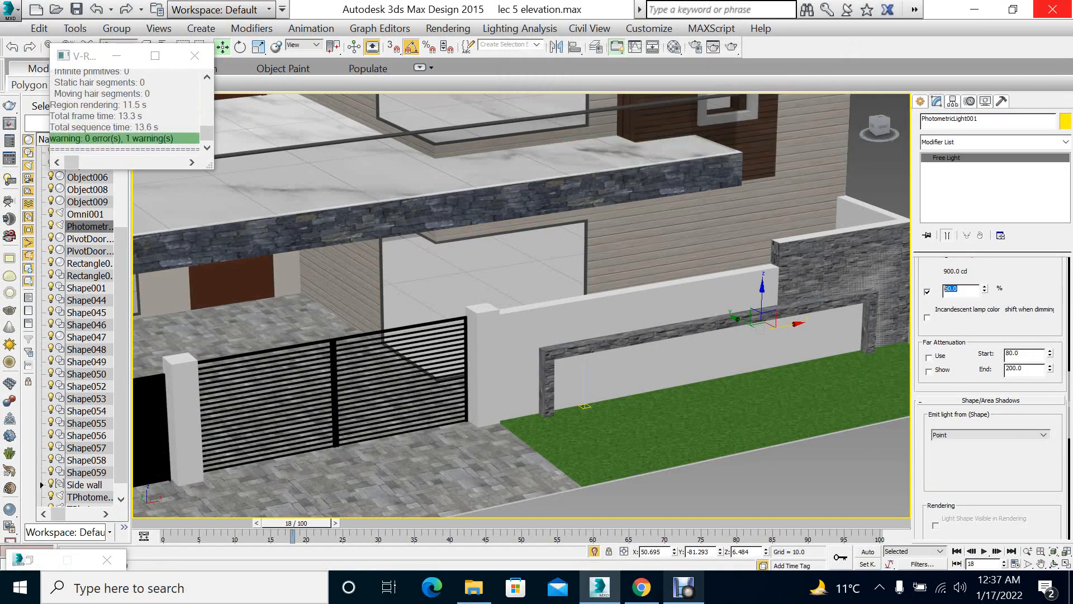
# Set the dimming to 10% on the free light and 5% on the target light
pyautogui.write('10')
pyautogui.press('Return')
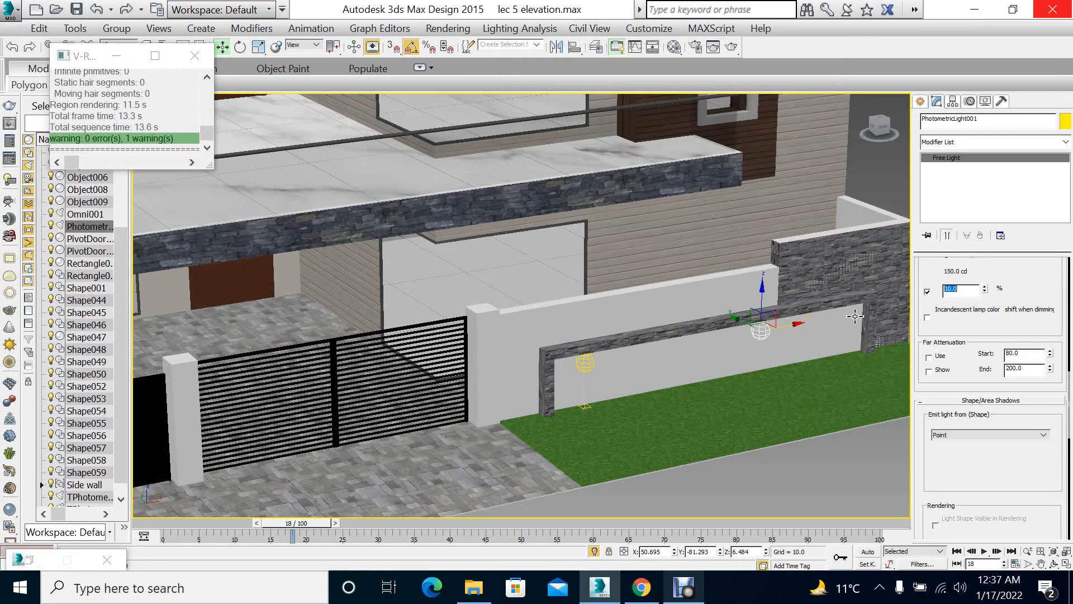
pyautogui.click(579, 364)
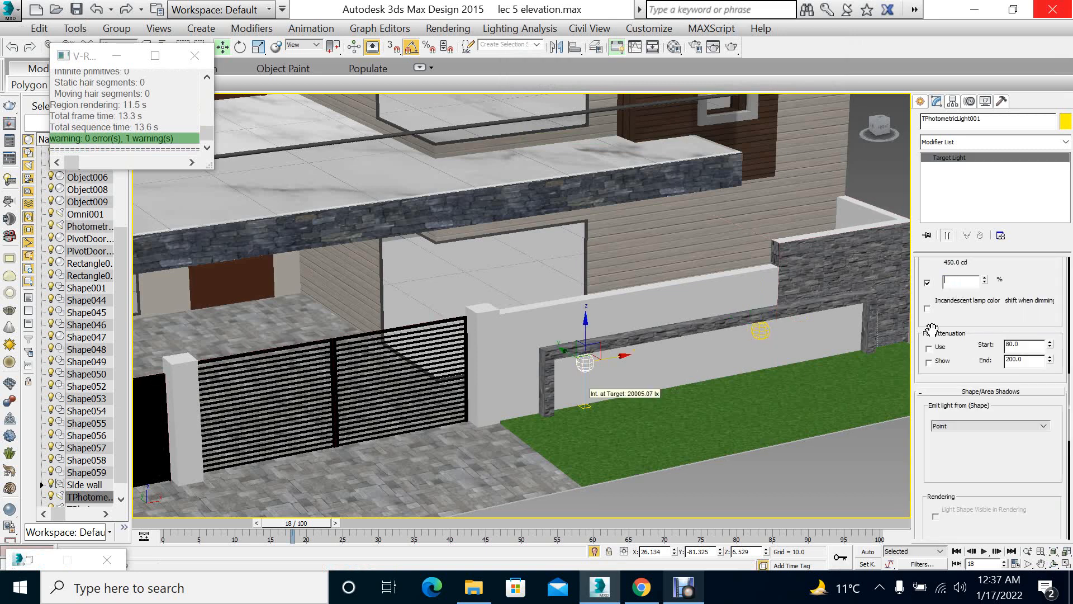
pyautogui.write('5')
pyautogui.press('Return')
# Run a test render of the boundary wall and inspect both light spots on it up close
pyautogui.click(730, 47)
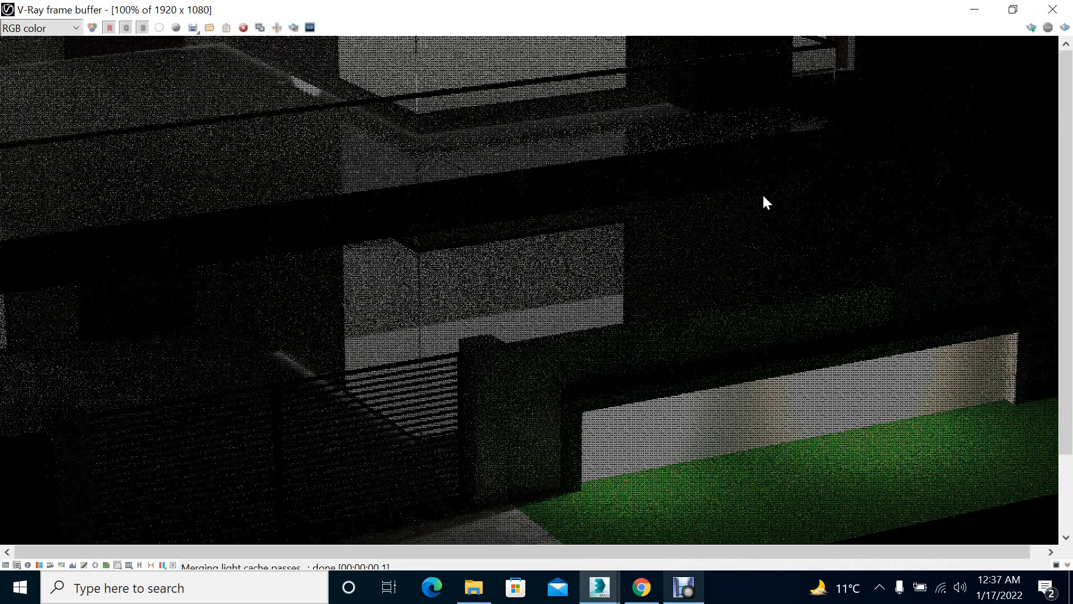
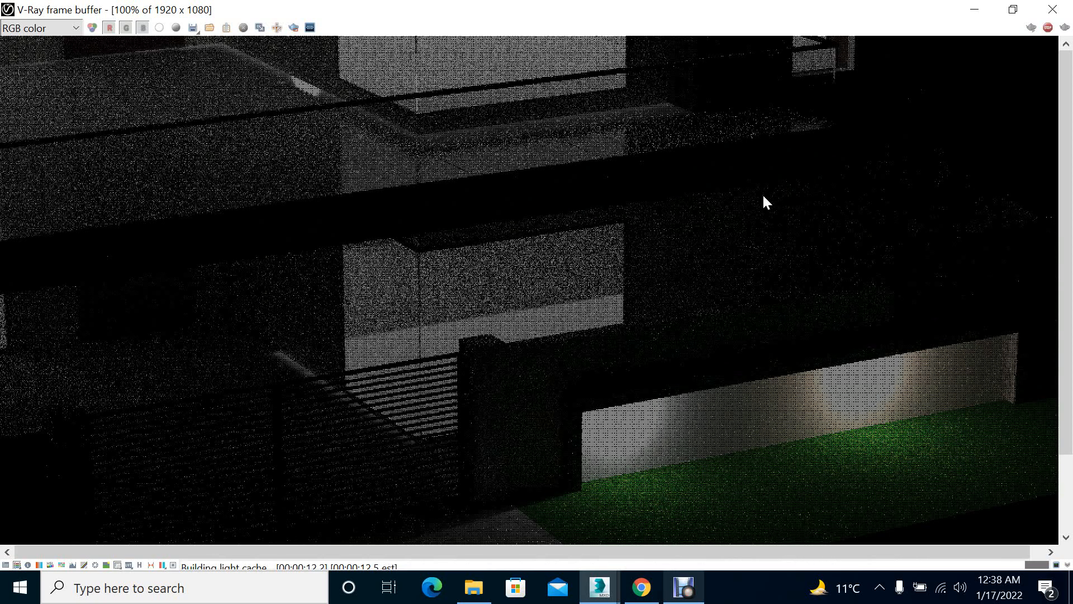
pyautogui.scroll(-1, 664, 447)
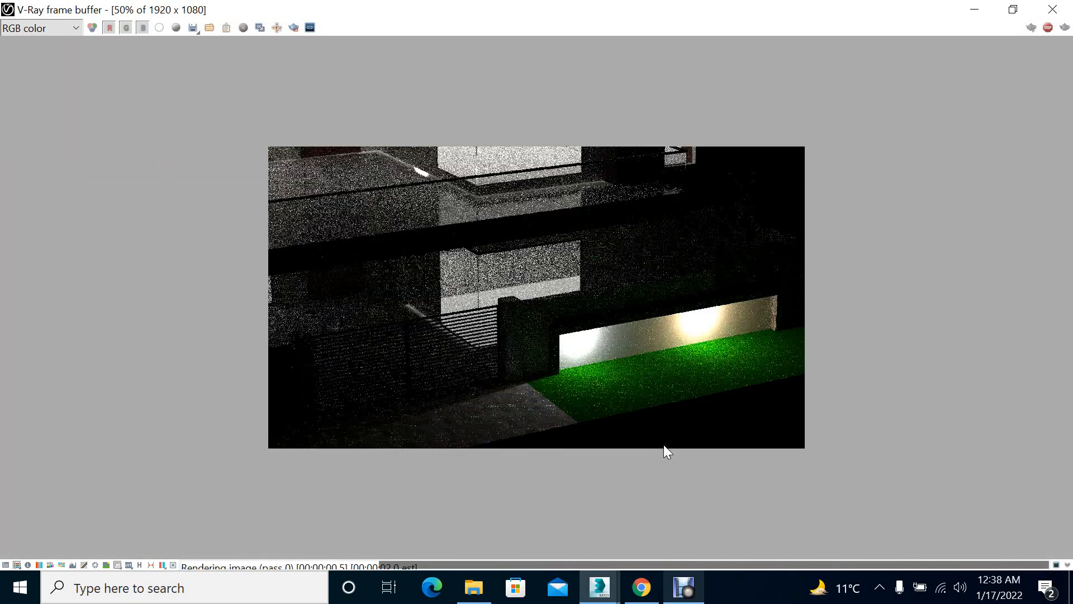
pyautogui.scroll(1, 577, 345)
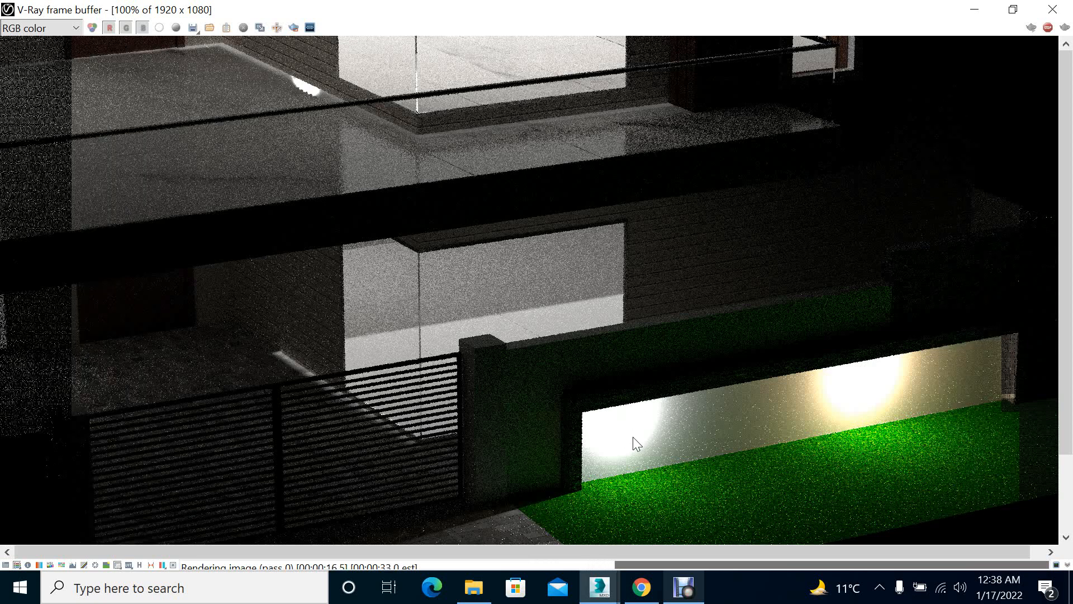
pyautogui.scroll(-3, 633, 429)
pyautogui.scroll(3, 633, 429)
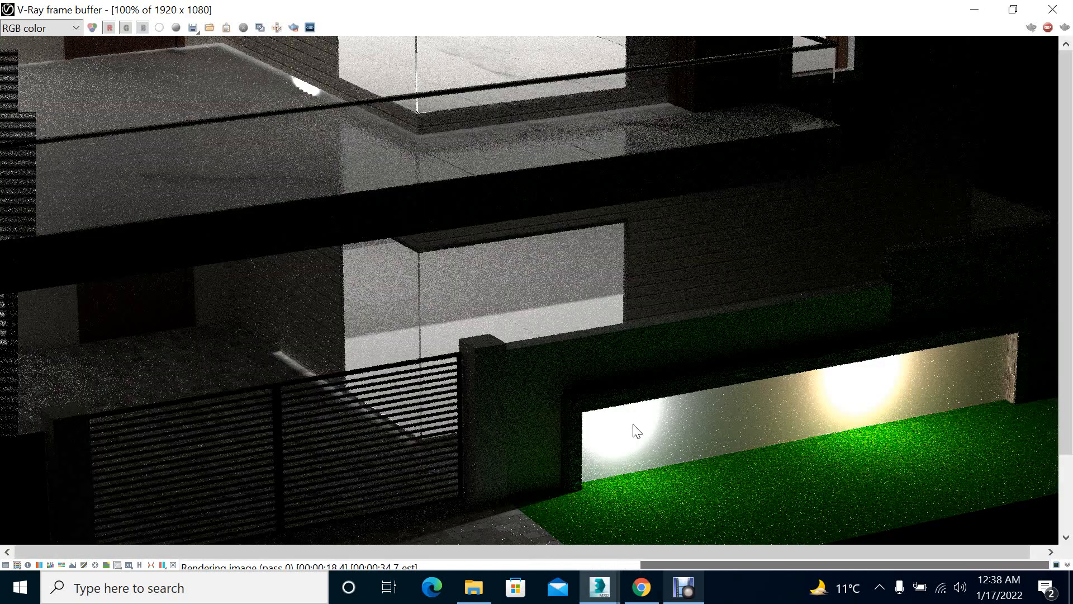
pyautogui.click(1066, 8)
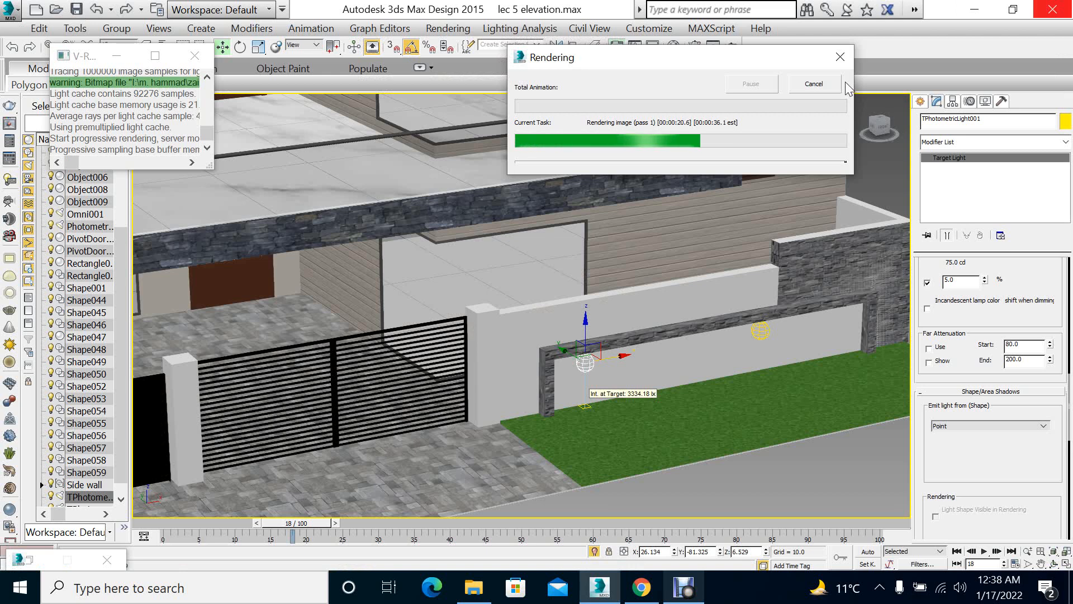
# Delete both the free light and the target light at the boundary wall
pyautogui.keyDown('ctrl'); pyautogui.click(755, 329); pyautogui.keyUp('ctrl')
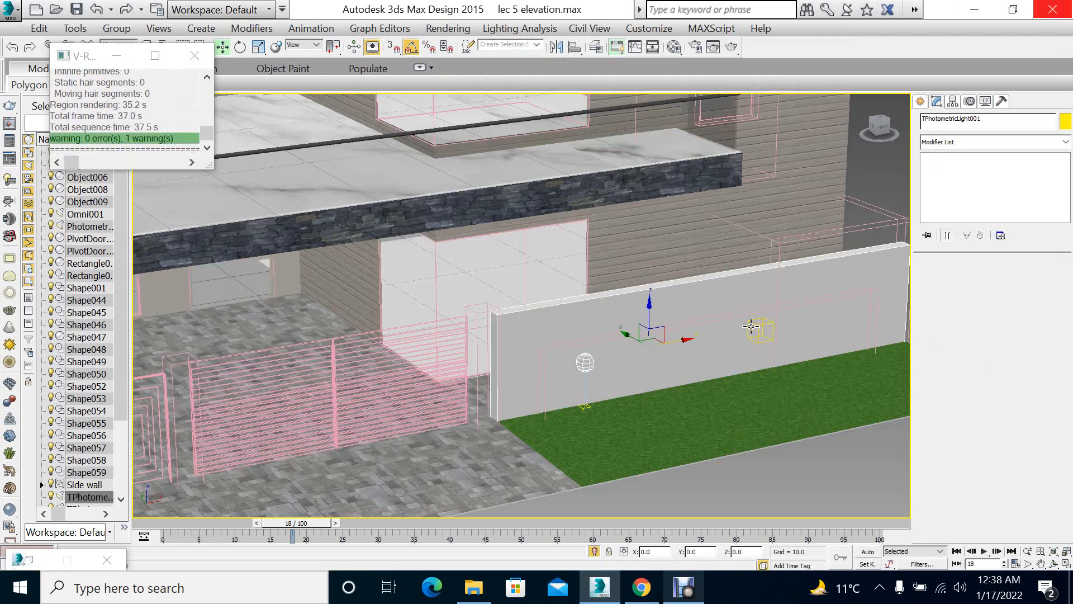
pyautogui.keyDown('ctrl'); pyautogui.click(758, 332); pyautogui.keyUp('ctrl')
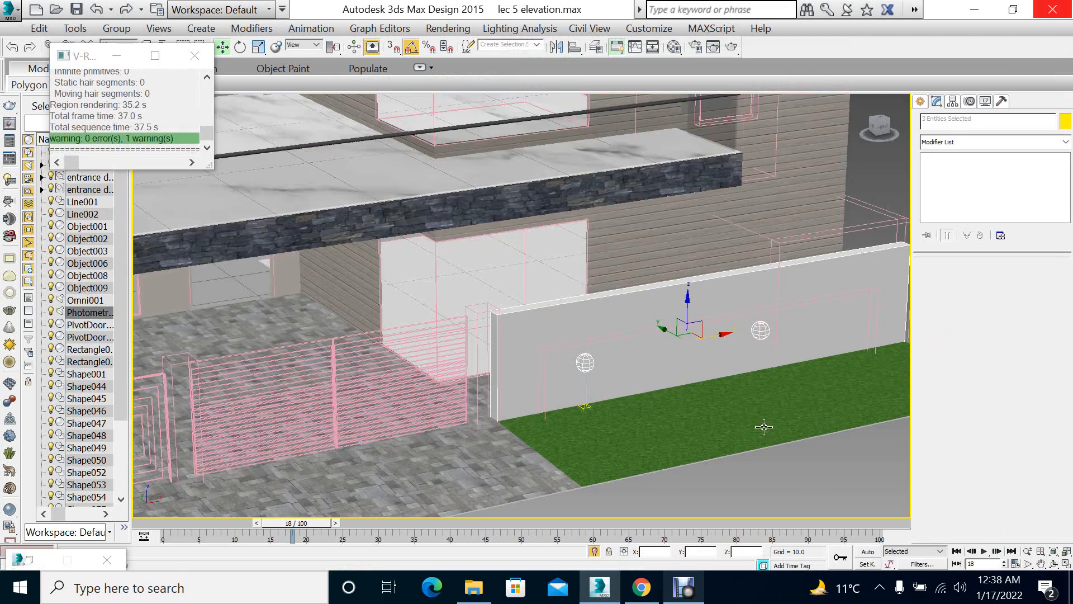
pyautogui.click(759, 330)
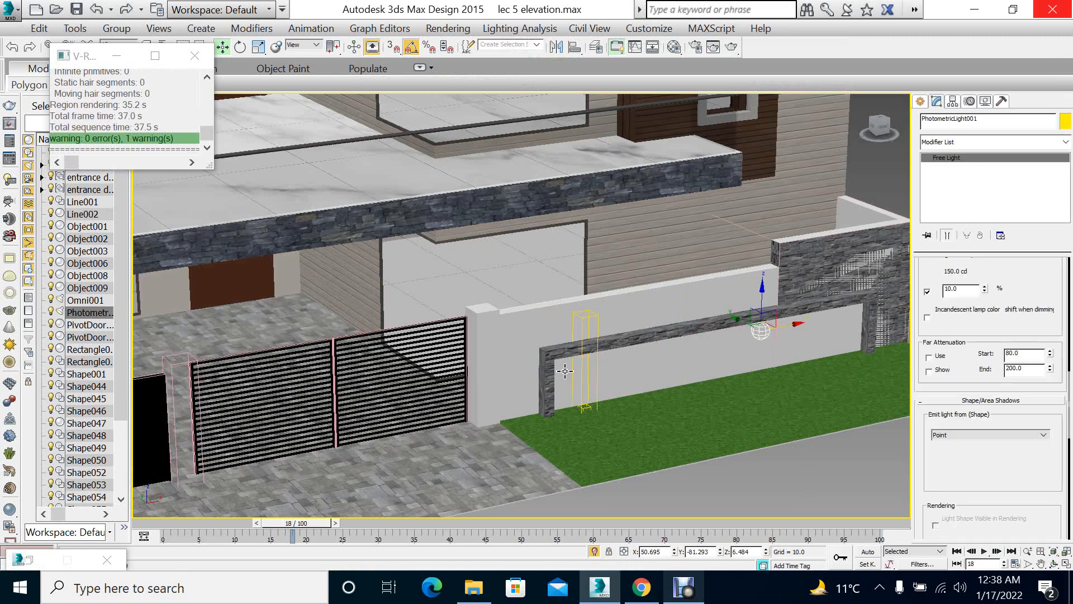
pyautogui.keyDown('ctrl'); pyautogui.click(579, 366); pyautogui.keyUp('ctrl')
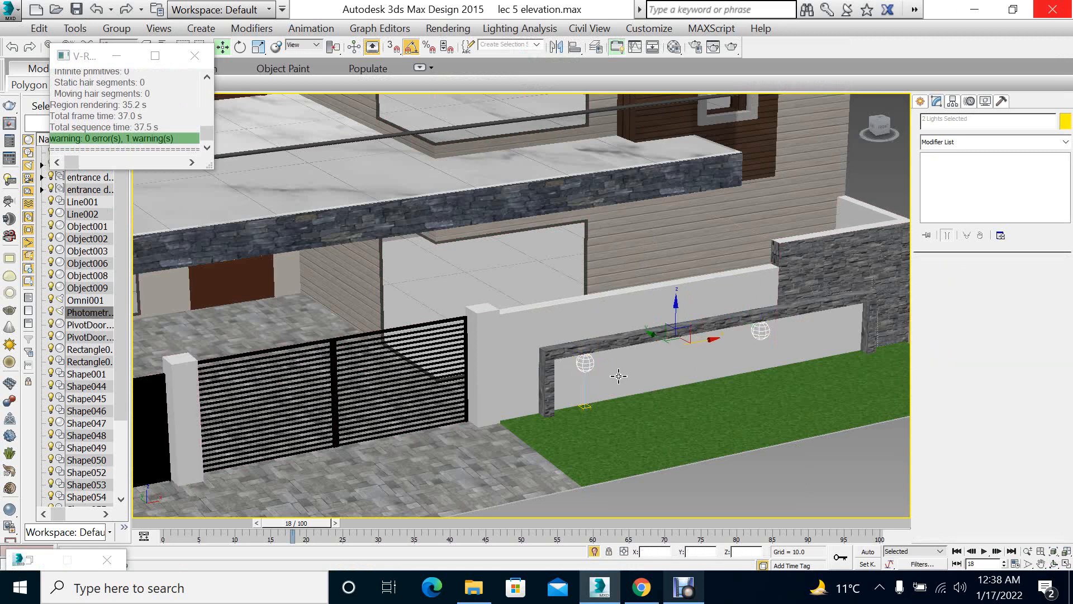
pyautogui.press('Delete')
# Enlarge the top view and switch light creation to the VRay light types
pyautogui.hotkey('alt', 'w')
pyautogui.click(359, 270)
pyautogui.hotkey('alt', 'w')
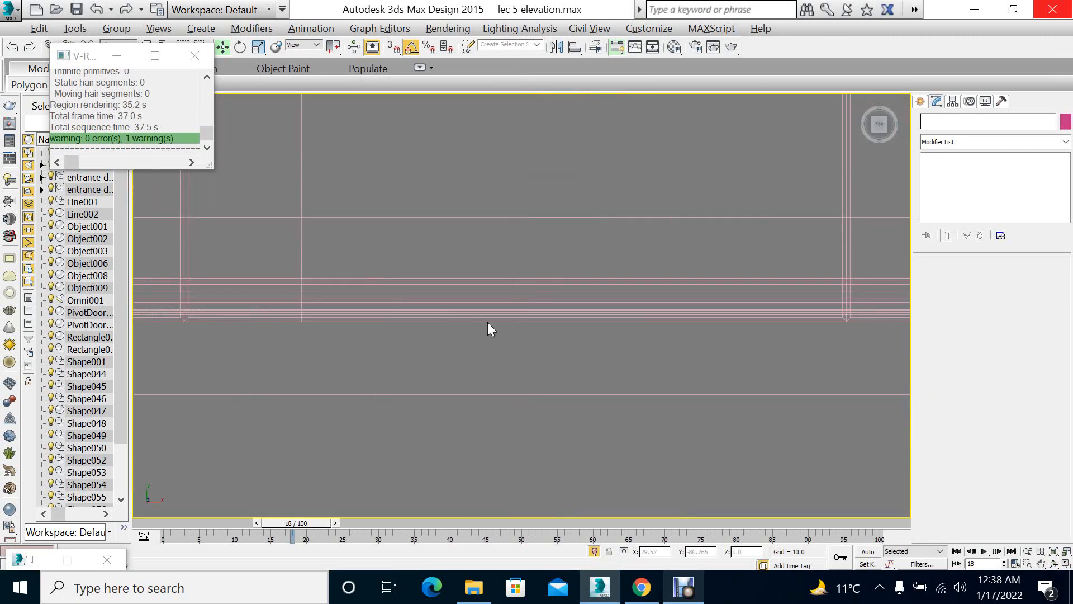
pyautogui.click(920, 102)
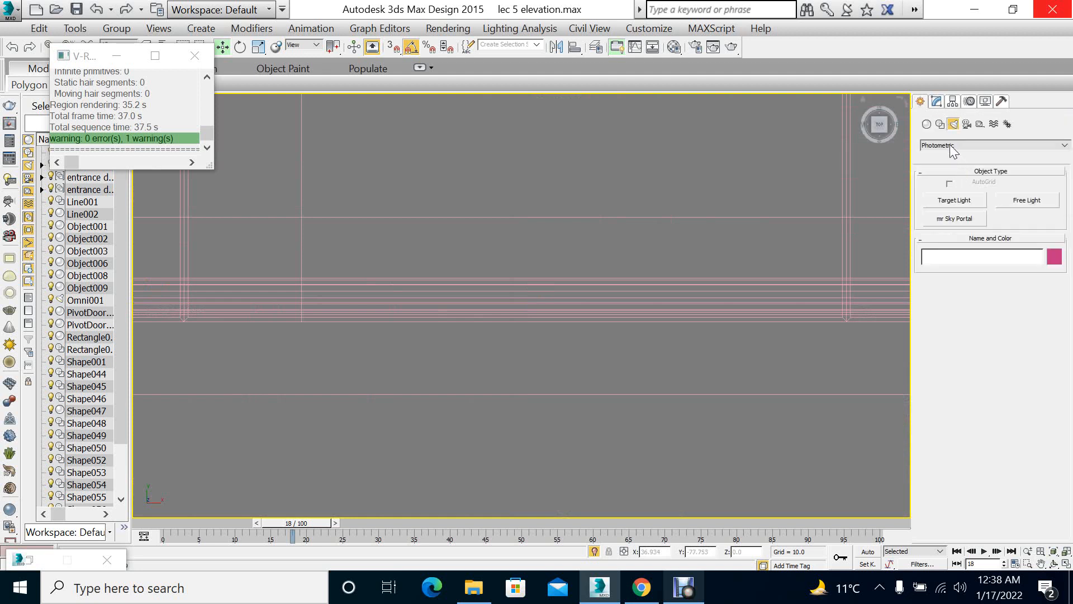
pyautogui.click(951, 146)
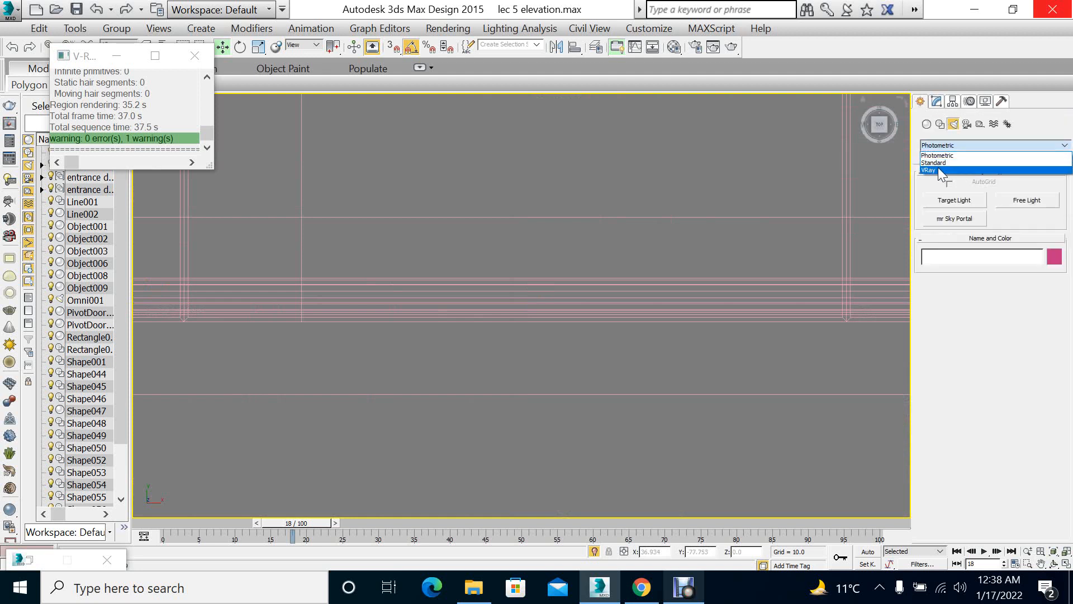
pyautogui.click(939, 169)
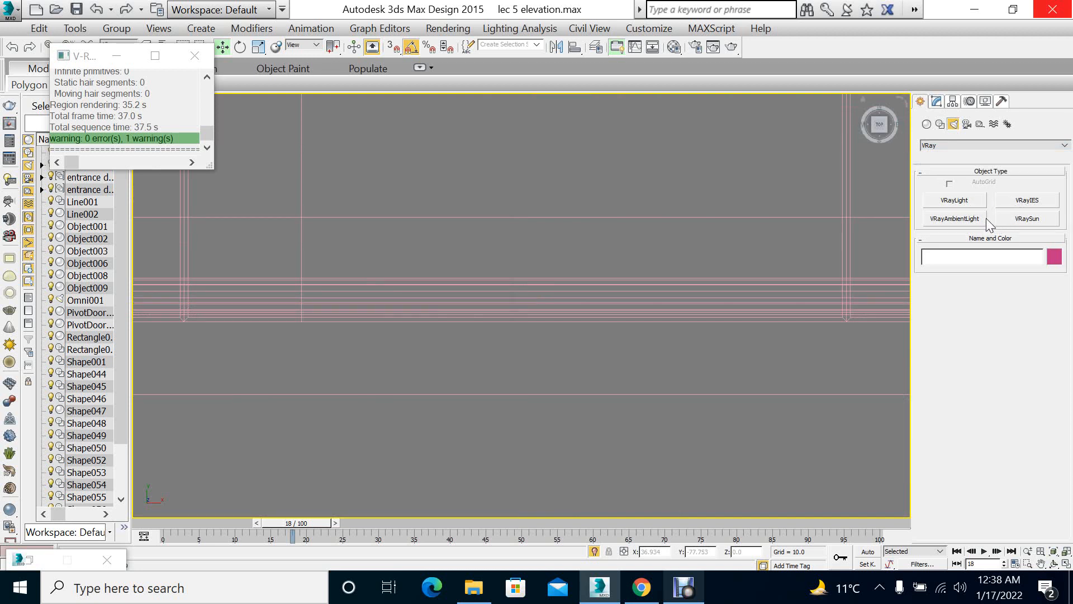
pyautogui.click(955, 201)
pyautogui.scroll(-5, 470, 256)
pyautogui.moveTo(480, 249); pyautogui.dragTo(496, 489, button='middle')
pyautogui.scroll(5, 509, 275)
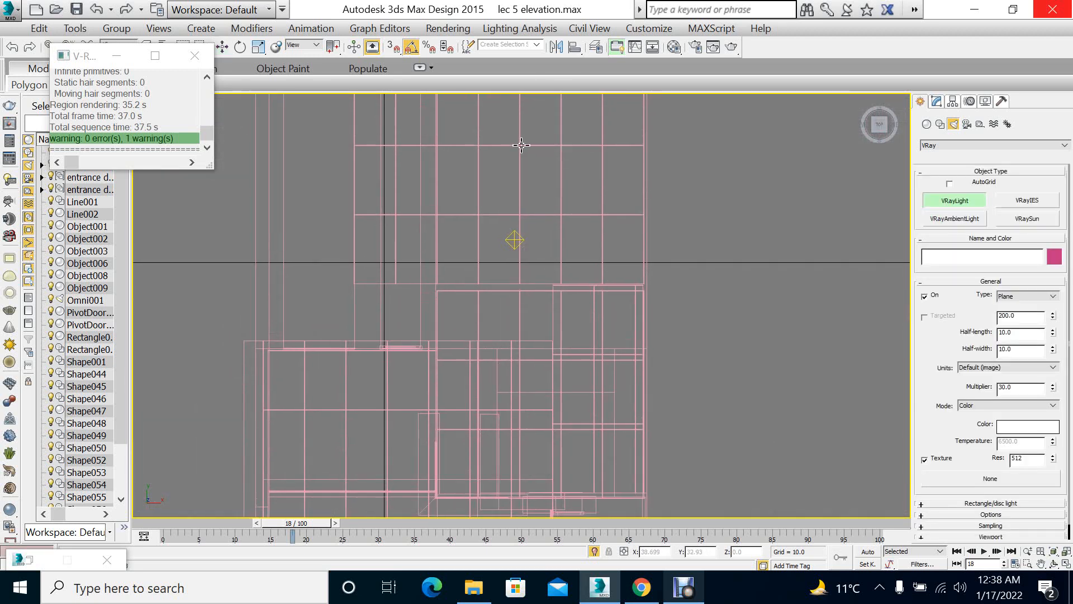
pyautogui.rightClick(501, 209)
pyautogui.hotkey('alt', 'w')
pyautogui.rightClick(762, 460)
pyautogui.hotkey('alt', 'w')
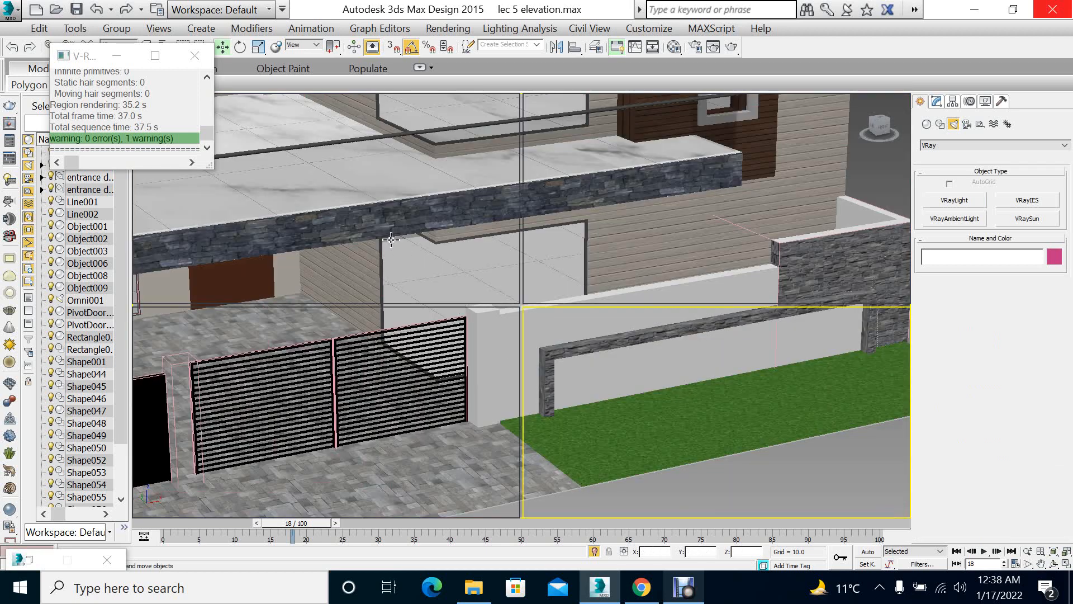
pyautogui.hotkey('alt', 'w')
pyautogui.rightClick(411, 203)
pyautogui.hotkey('alt', 'w')
# Draw a VRayLight plane over the car porch in the top view, about 18.04 half-length by 19.3 half-width
pyautogui.click(955, 201)
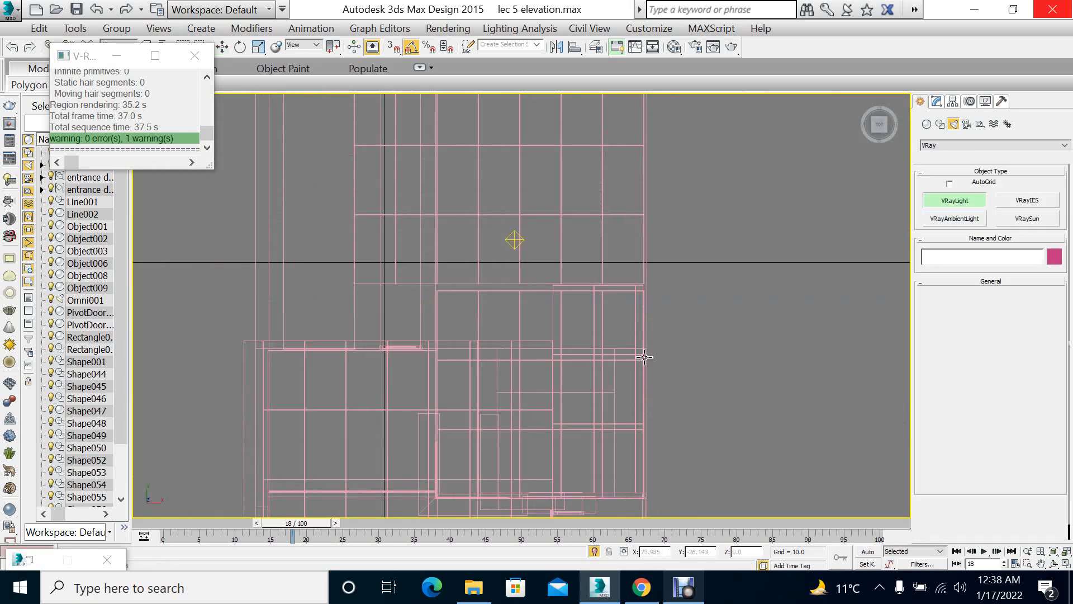
pyautogui.moveTo(329, 370); pyautogui.dragTo(403, 218, button='middle')
pyautogui.moveTo(356, 206); pyautogui.dragTo(484, 246)
# Raise the plane light in the front view to about Z 23.35, above the main gate, and return to the perspective view
pyautogui.press('f')
pyautogui.scroll(-8, 630, 302)
pyautogui.rightClick(464, 321)
pyautogui.scroll(5, 452, 281)
pyautogui.scroll(4, 492, 334)
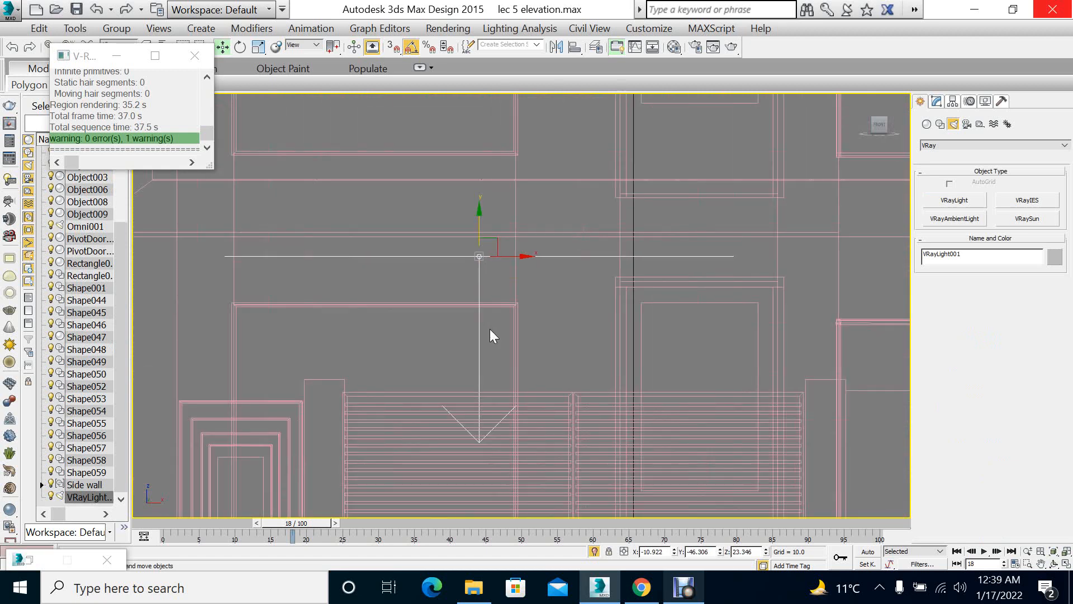
pyautogui.hotkey('alt', 'w')
pyautogui.rightClick(629, 395)
pyautogui.hotkey('alt', 'w')
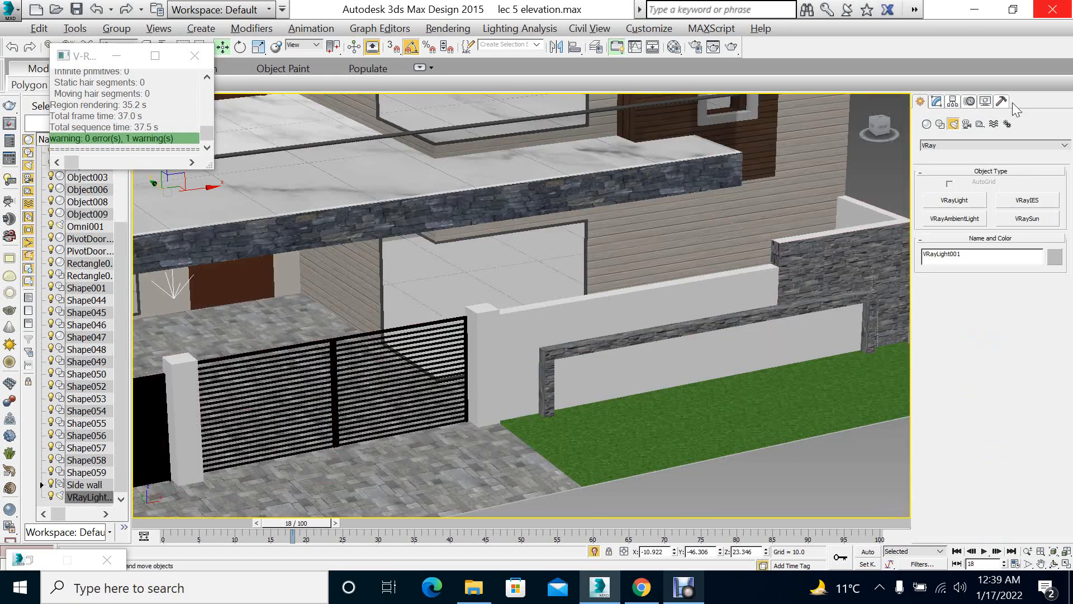
# Try increasing the plane light's half-length to about 58.44, and undo the size change
pyautogui.click(934, 104)
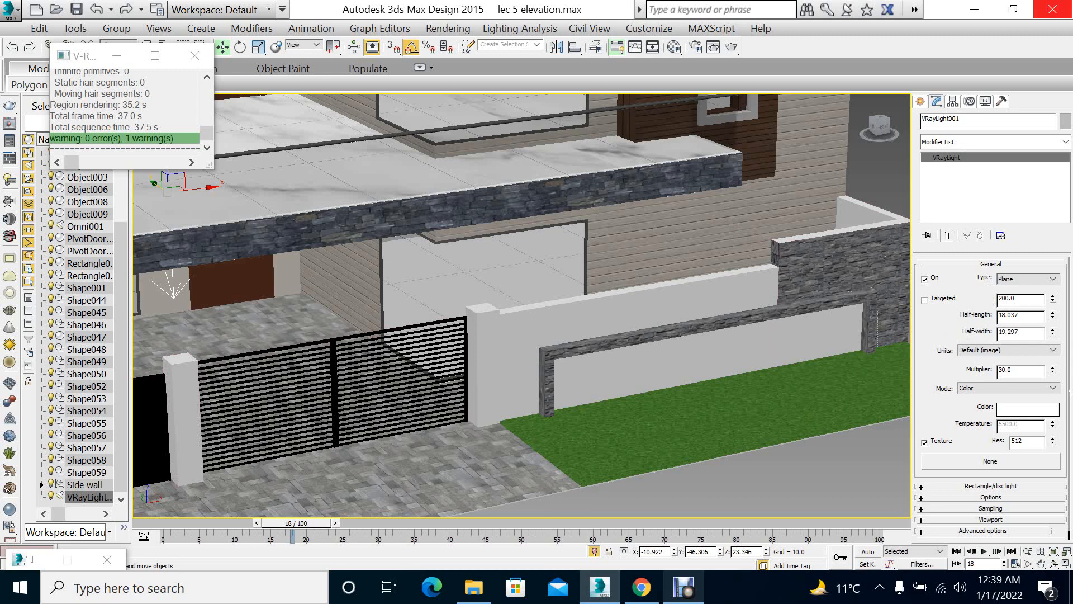
pyautogui.click(1053, 313)
pyautogui.moveTo(1055, 316); pyautogui.dragTo(1071, 169)
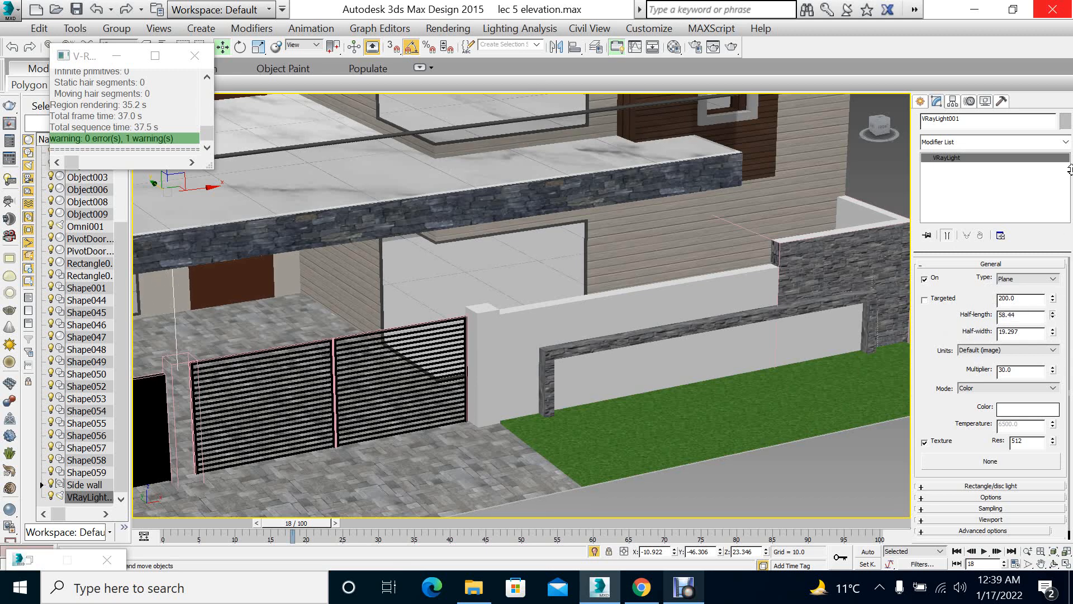
pyautogui.moveTo(1071, 243); pyautogui.dragTo(1056, 295)
pyautogui.hotkey('ctrl', 'z')
pyautogui.hotkey('ctrl', 'z')
# Check the plane light's coverage in the top view and start a test render of the car porch in perspective
pyautogui.hotkey('alt', 'w')
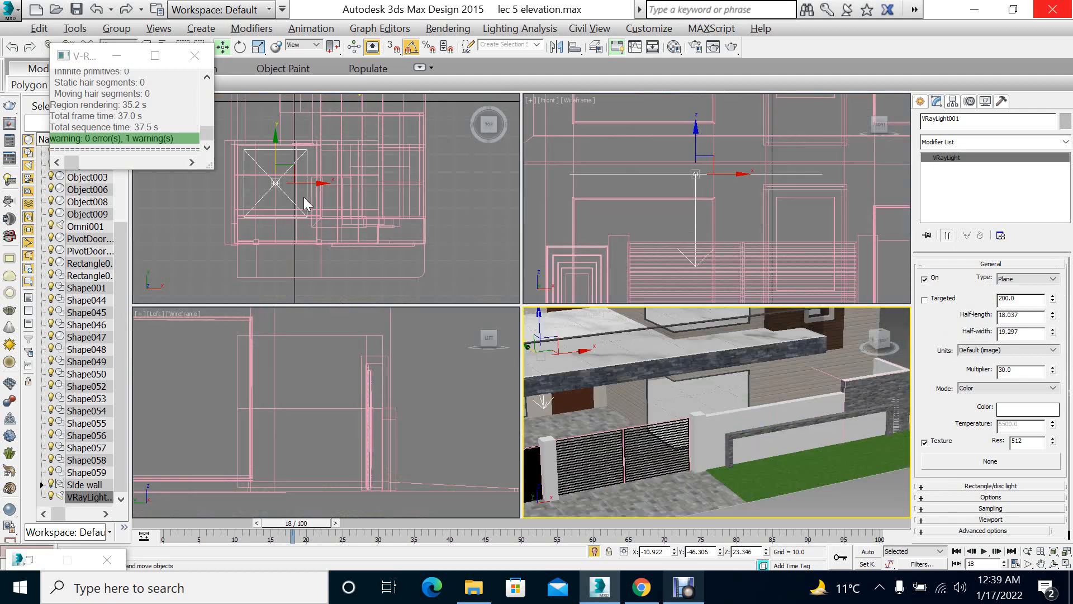
pyautogui.rightClick(303, 197)
pyautogui.hotkey('alt', 'w')
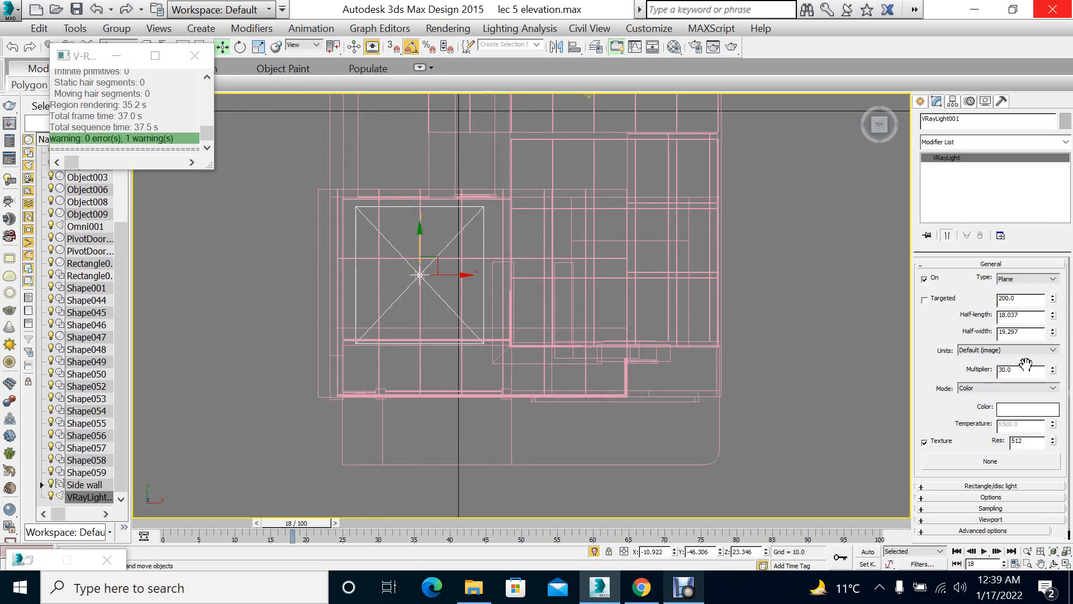
pyautogui.hotkey('alt', 'w')
pyautogui.rightClick(778, 441)
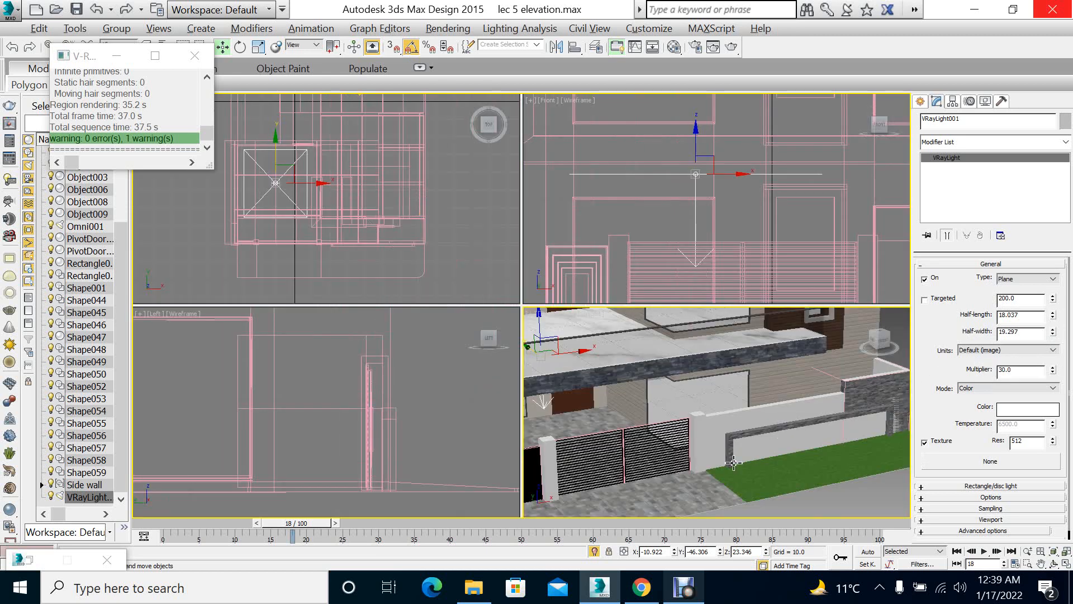
pyautogui.hotkey('alt', 'w')
pyautogui.moveTo(436, 358); pyautogui.dragTo(509, 371, button='middle')
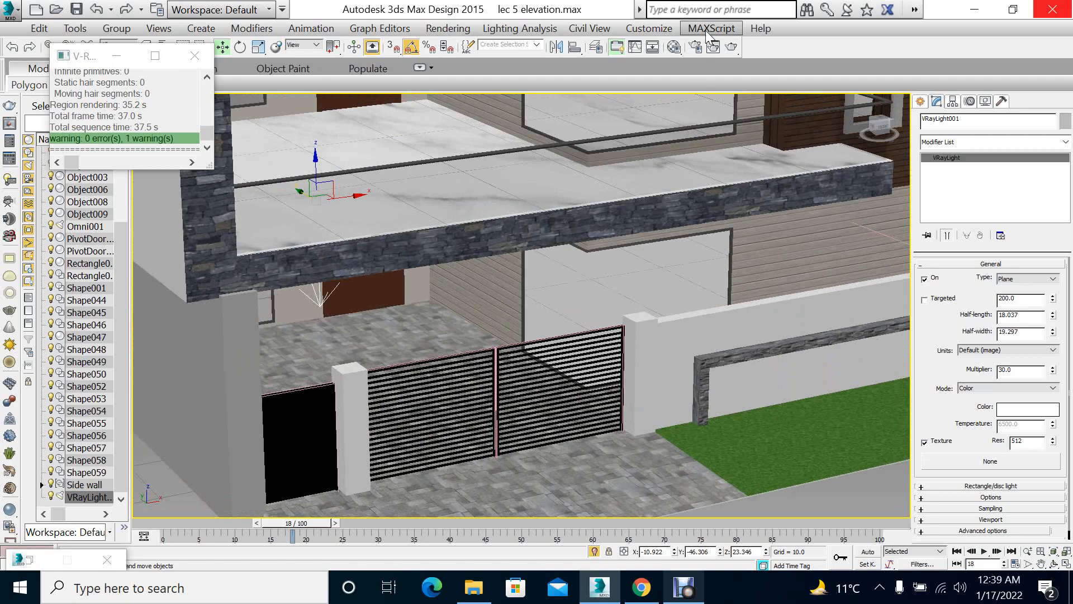
pyautogui.click(730, 49)
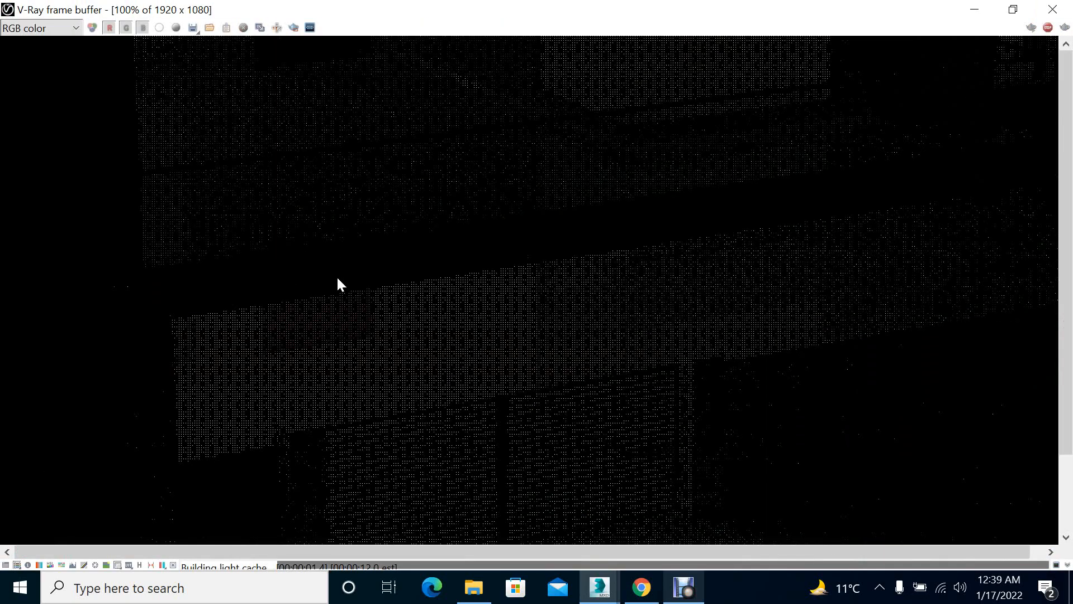
# Check and end the car porch test render, and set the plane light's multiplier to 2
pyautogui.scroll(-2, 377, 336)
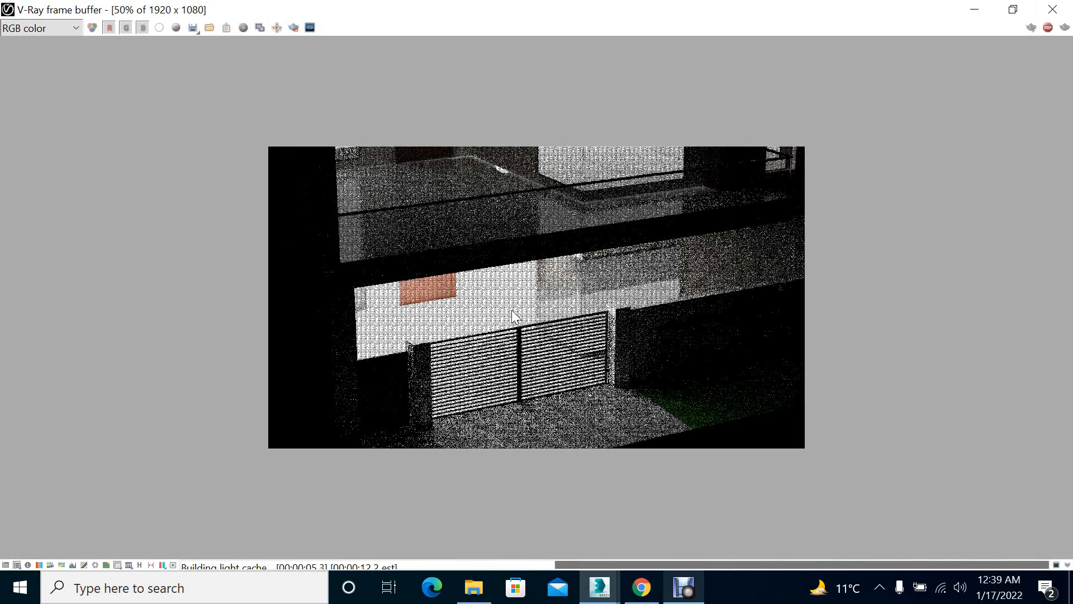
pyautogui.click(1068, 10)
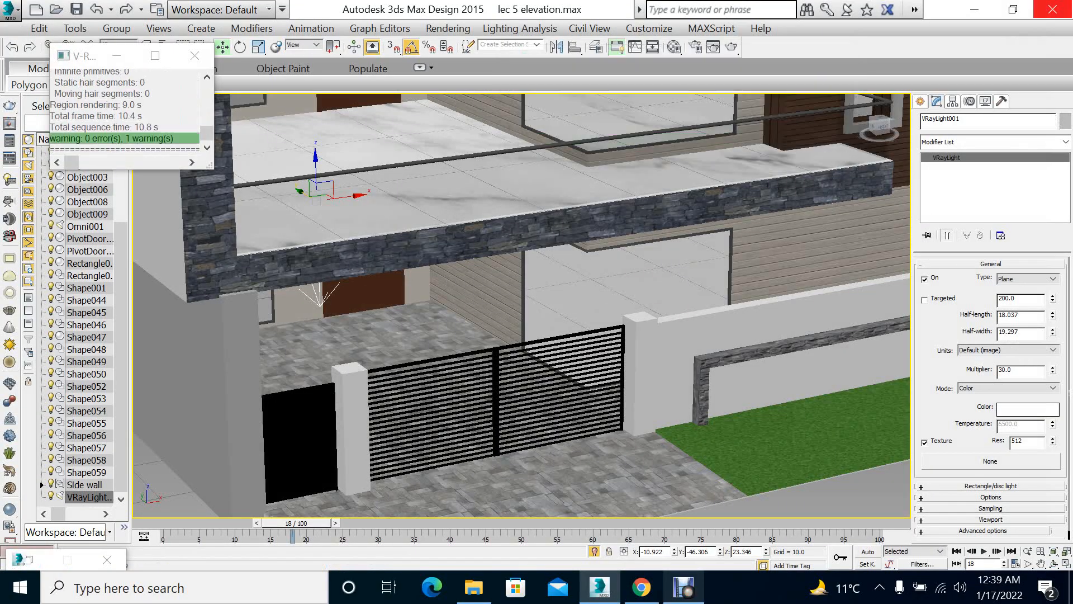
pyautogui.write('2')
pyautogui.press('Return')
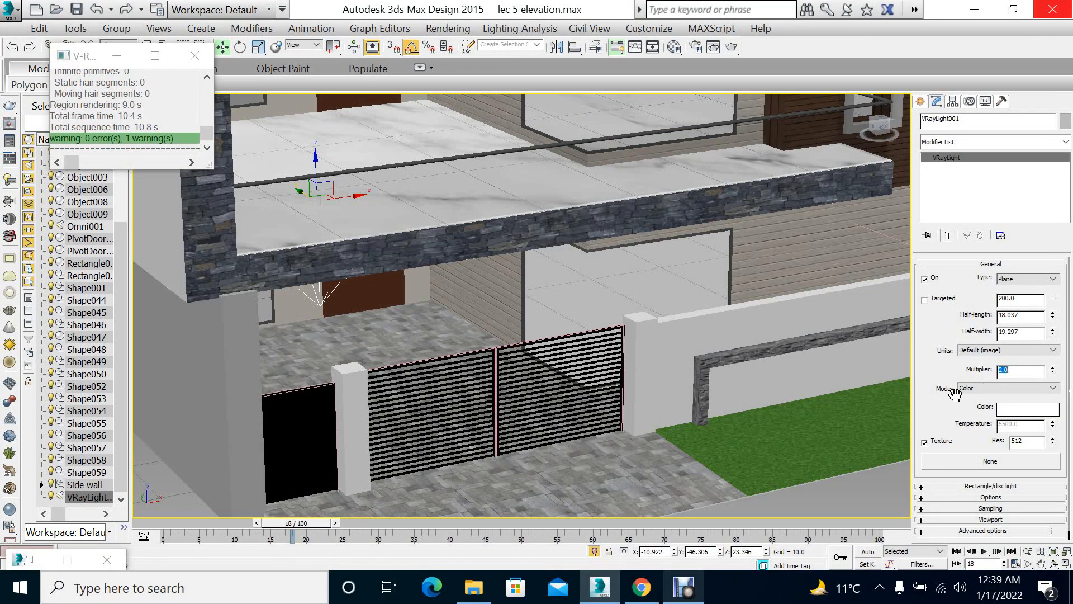
pyautogui.moveTo(933, 376); pyautogui.dragTo(935, 315)
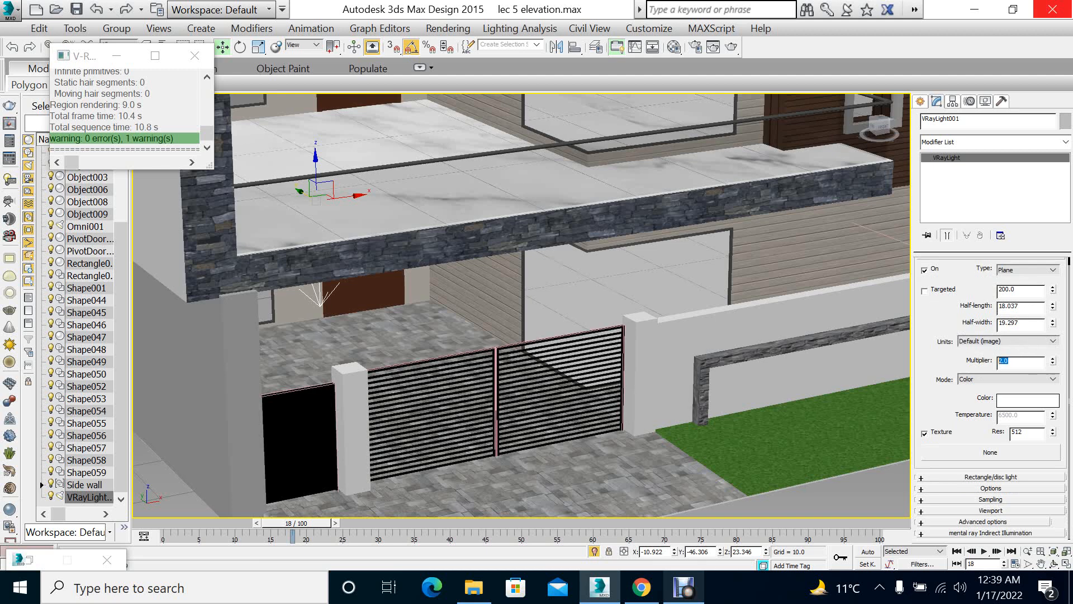
pyautogui.doubleClick(1006, 360)
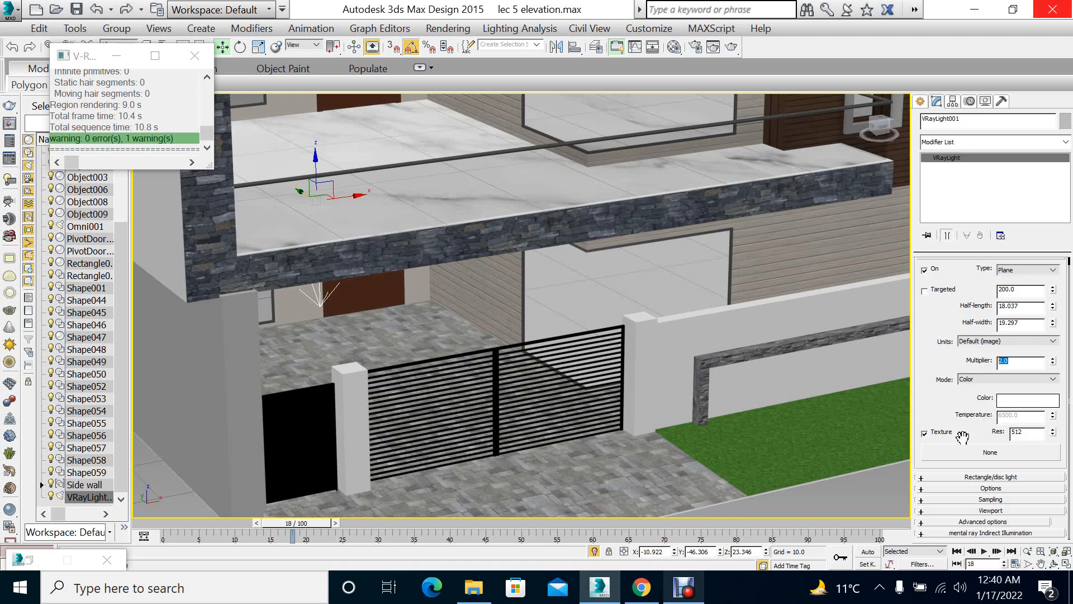
# Expand the plane light's Rectangle/disc light and Options settings
pyautogui.click(973, 478)
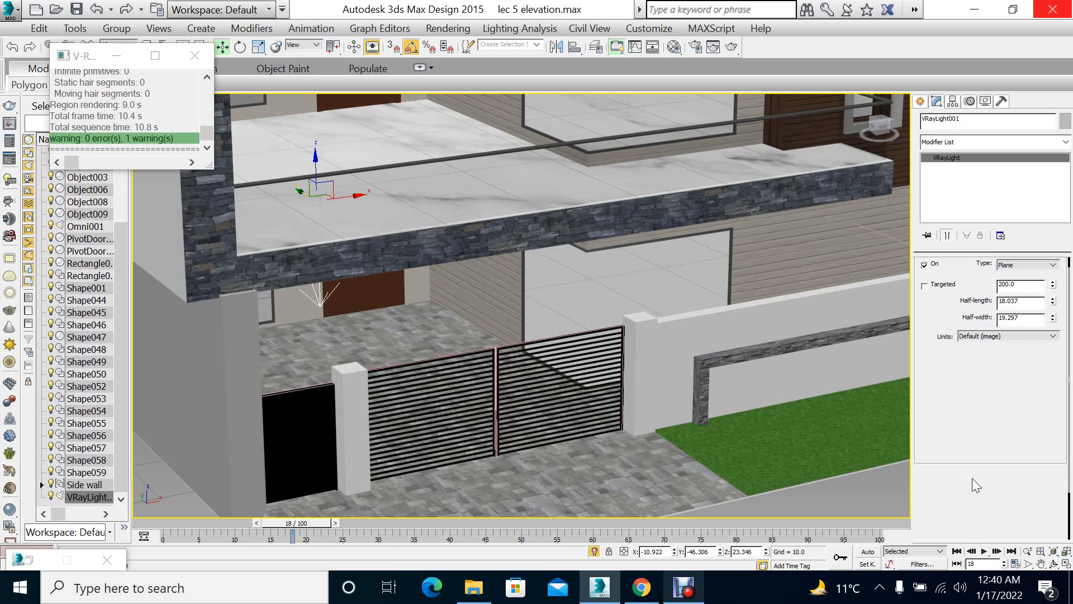
pyautogui.scroll(-3, 951, 447)
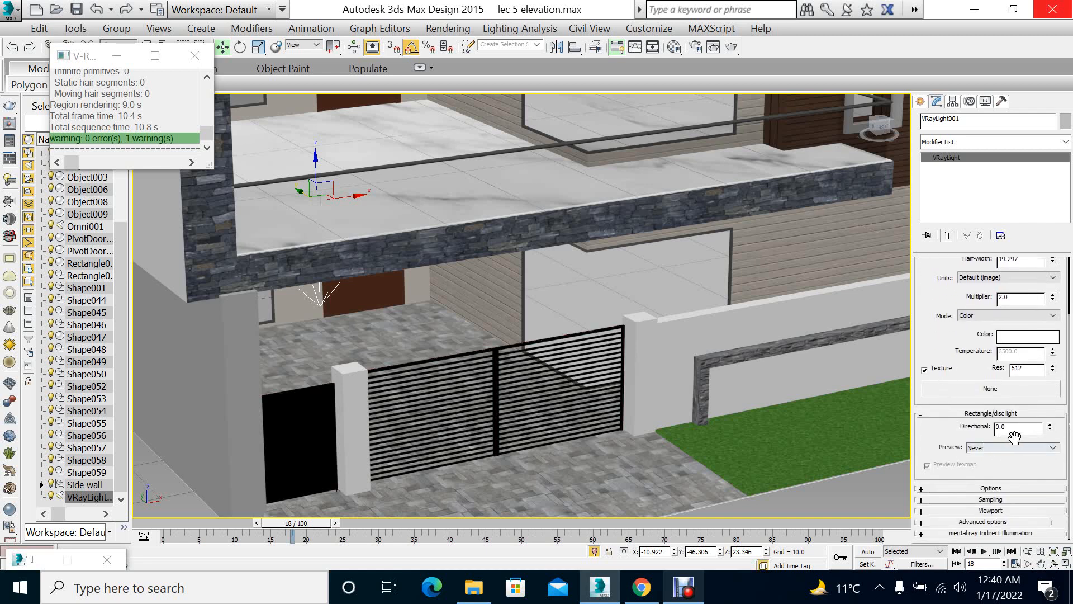
pyautogui.click(998, 487)
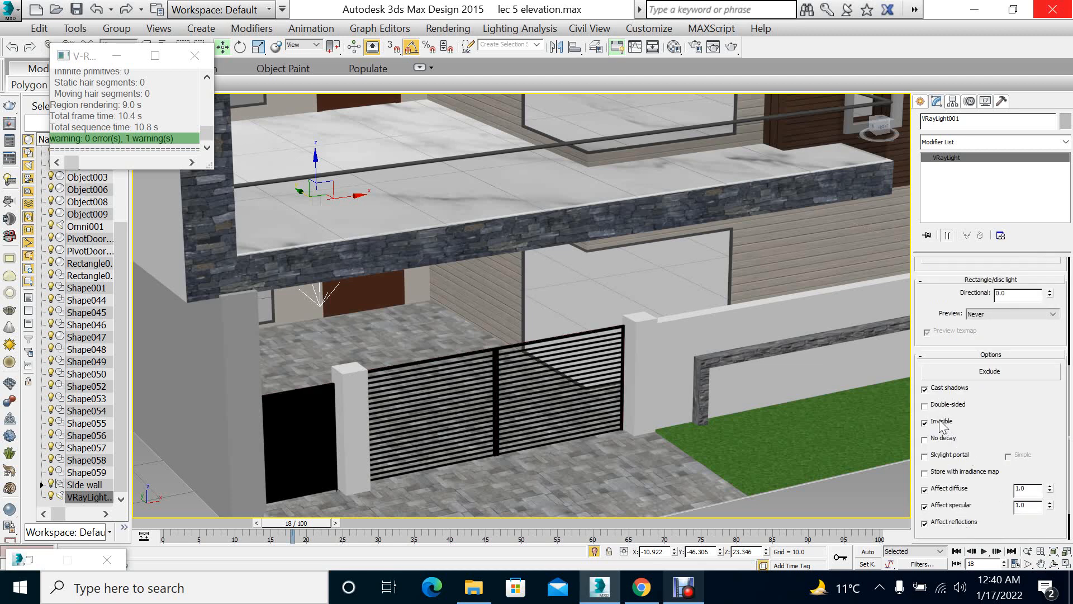
pyautogui.hotkey('alt', 'w')
pyautogui.hotkey('alt', 'w')
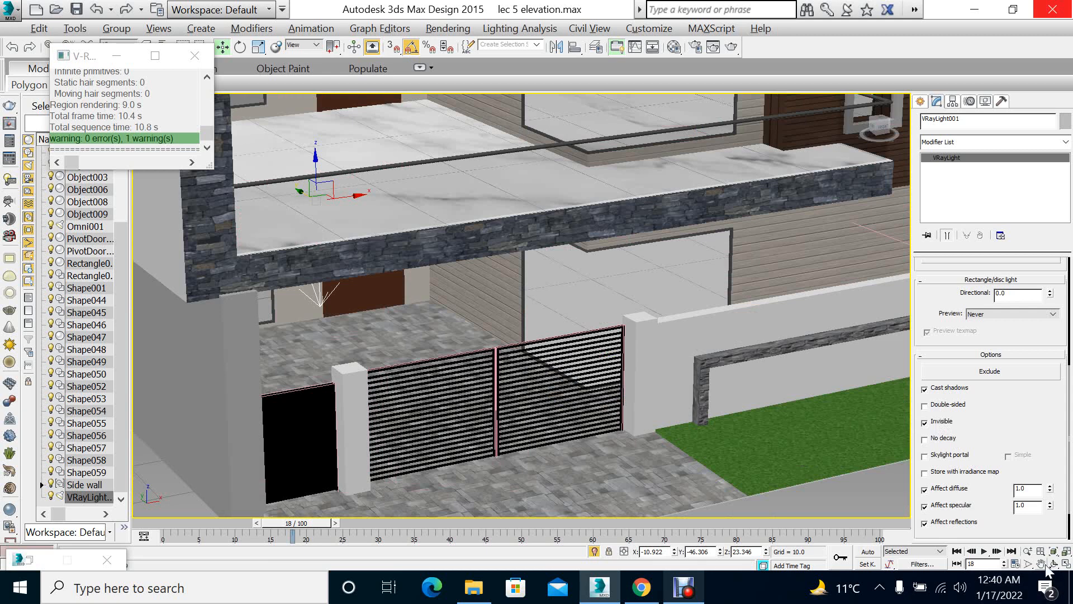
# Lower the plane light under the porch ceiling to about Z 20.38 and turn off its Invisible option
pyautogui.click(1052, 564)
pyautogui.moveTo(527, 319); pyautogui.dragTo(473, 261)
pyautogui.rightClick(474, 261)
pyautogui.moveTo(289, 141); pyautogui.dragTo(294, 178)
pyautogui.click(942, 421)
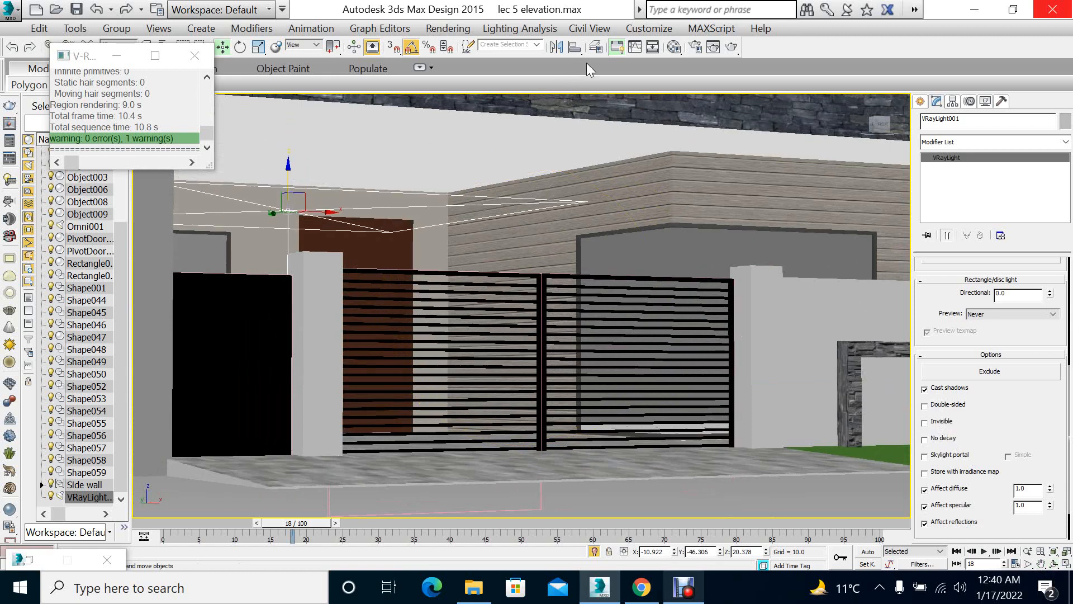
# Test render the porch from gate level to check the visible plane light, and cancel the render
pyautogui.click(731, 47)
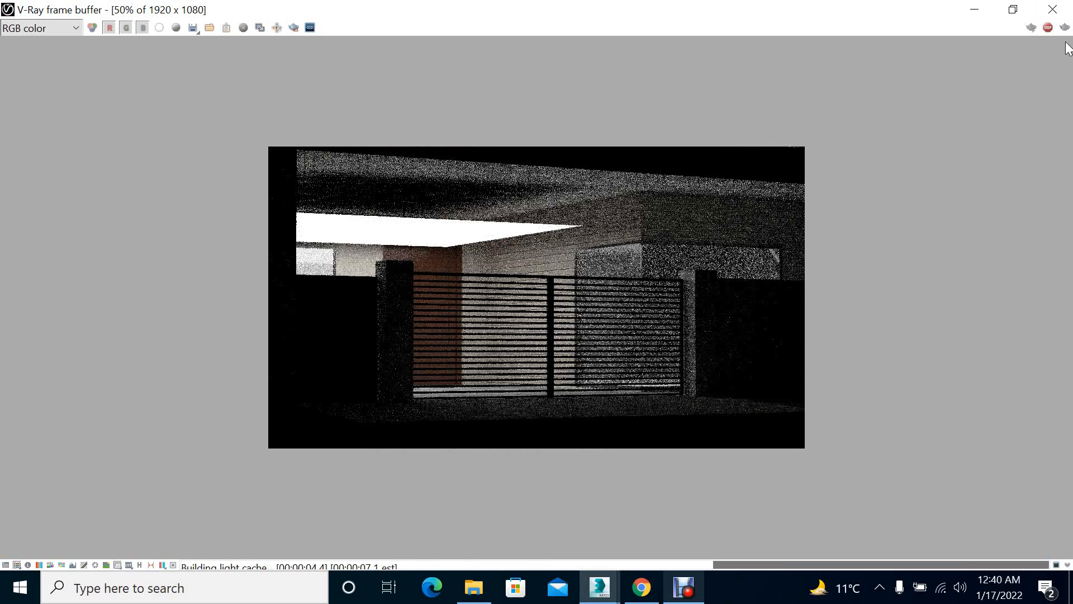
pyautogui.click(1067, 9)
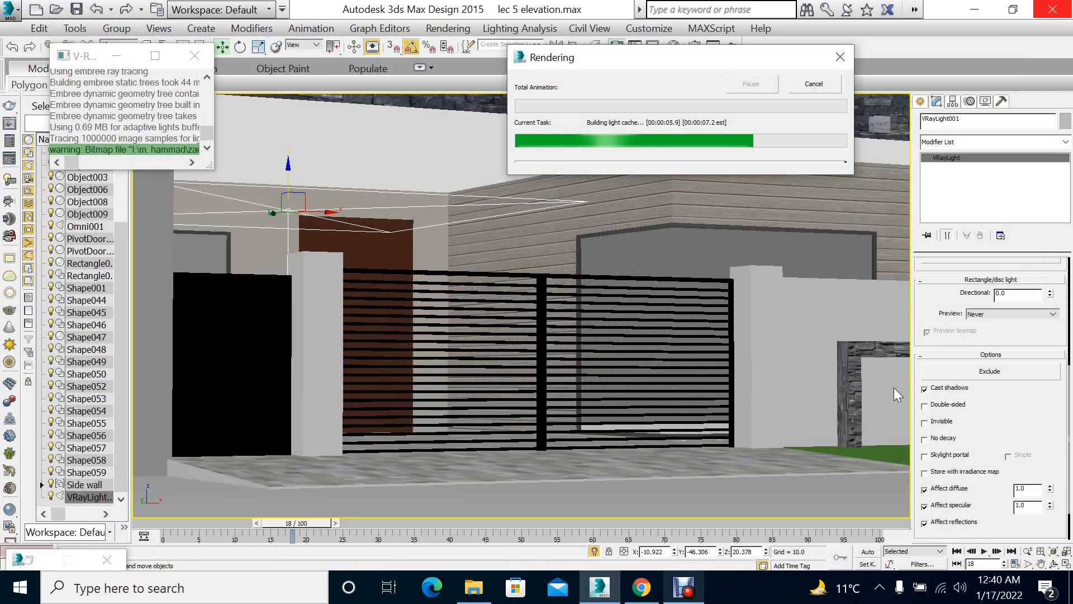
pyautogui.click(814, 83)
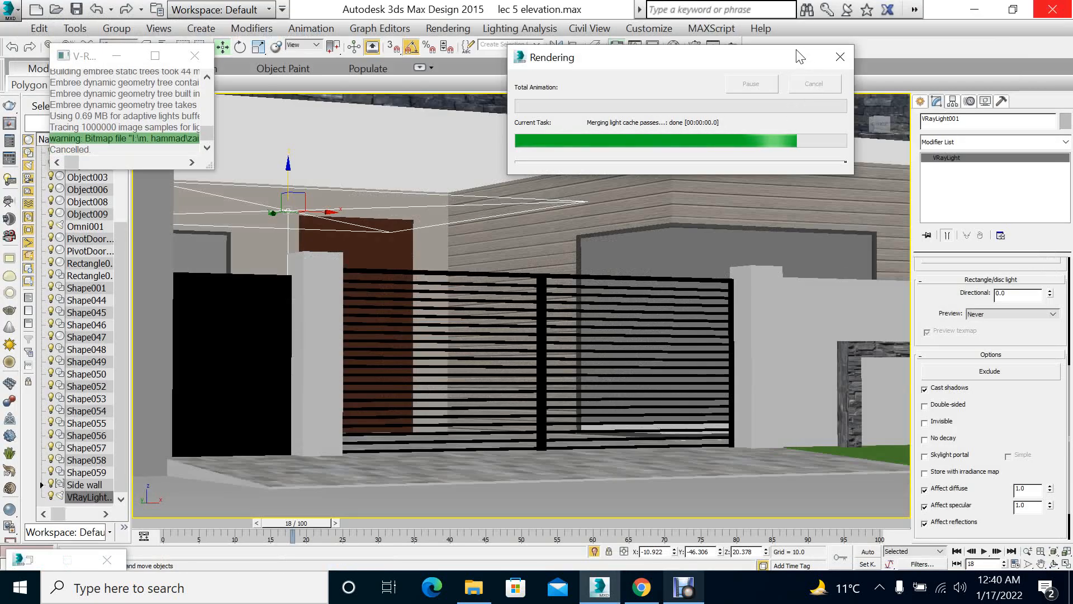
# Turn on the plane light's Double-sided and Invisible options, and scale it down uniformly to about 87.3 percent
pyautogui.click(946, 406)
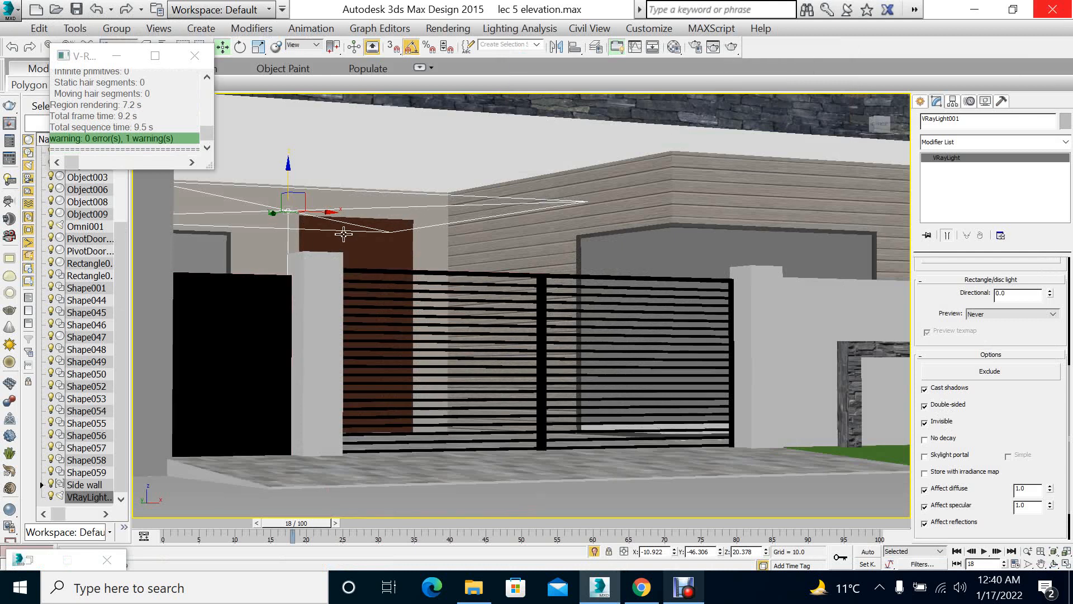
pyautogui.press('r')
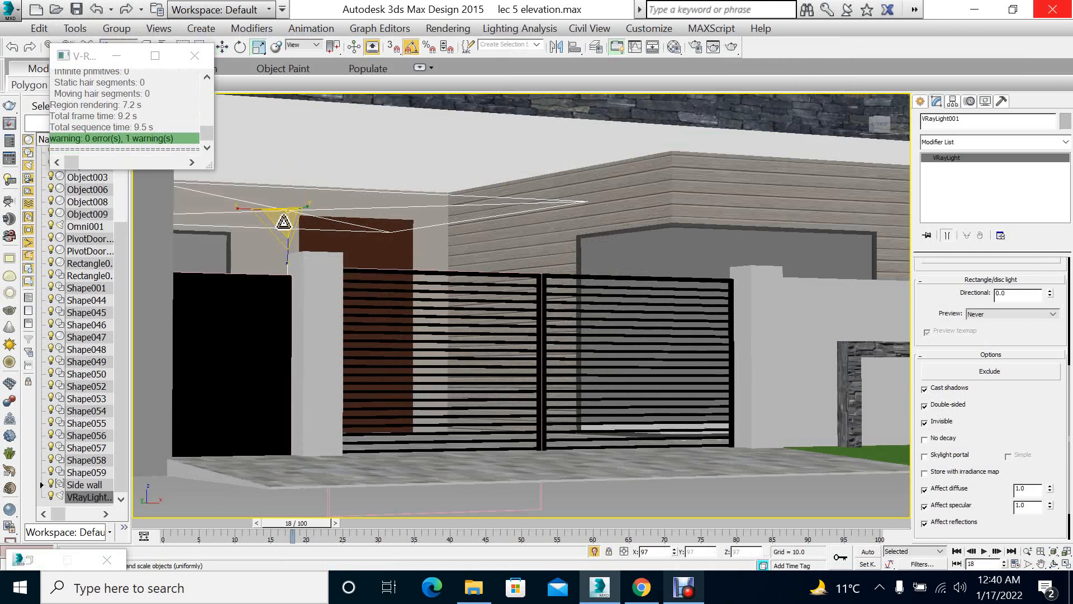
pyautogui.moveTo(284, 222); pyautogui.dragTo(283, 228)
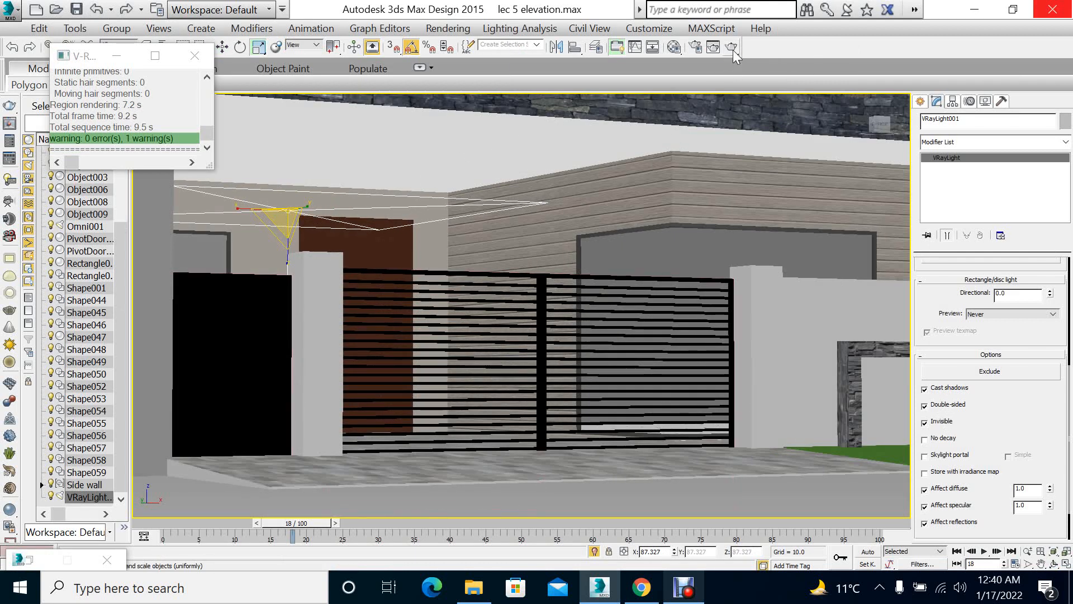
# Check the double-sided plane light in a porch test render, and turn off its Double-sided option
pyautogui.click(732, 48)
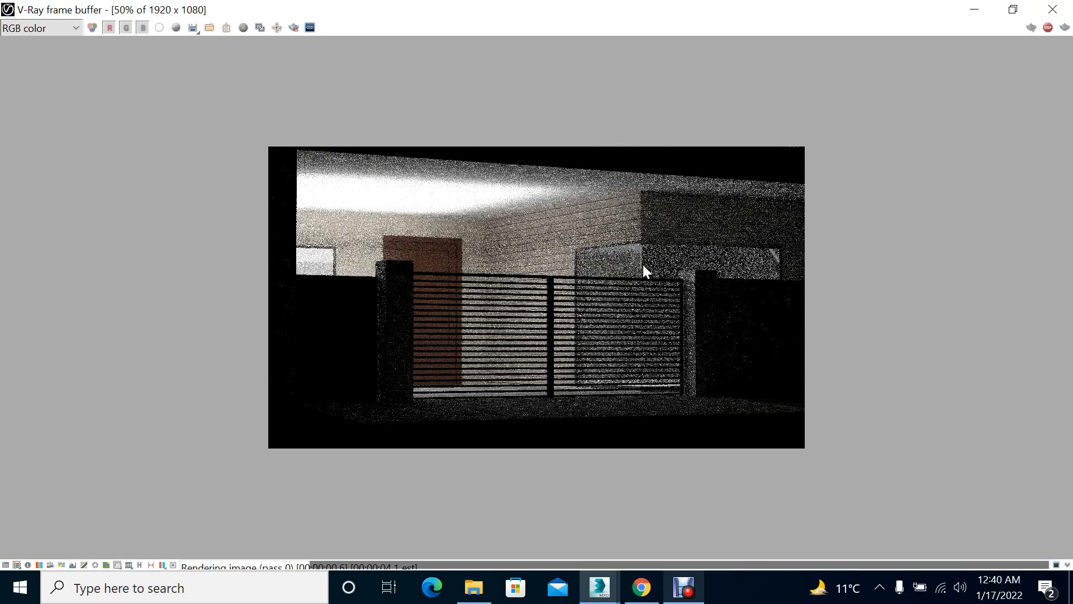
pyautogui.doubleClick(536, 262)
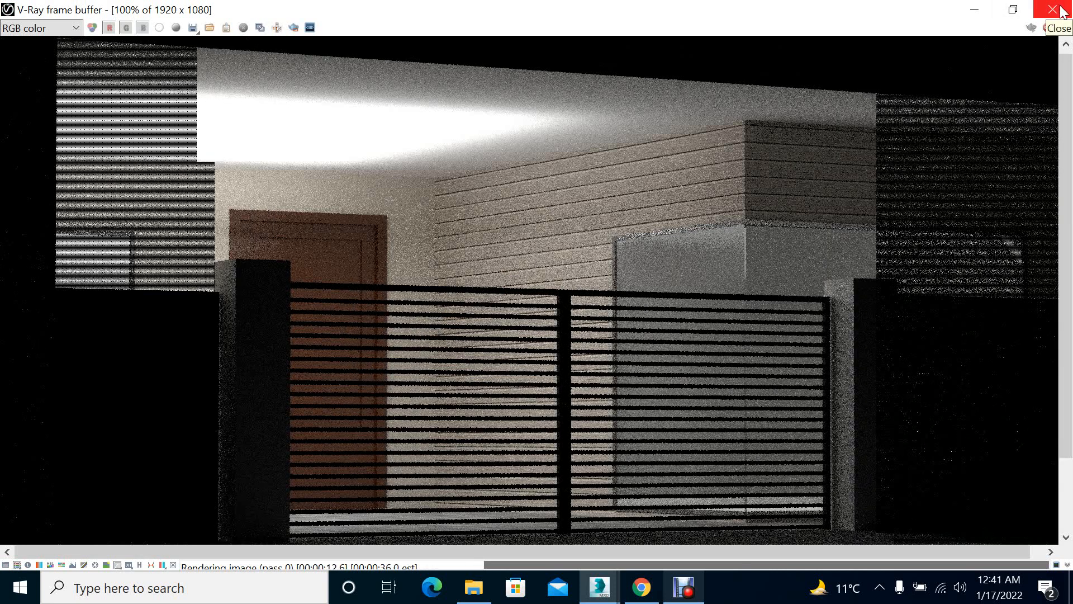
pyautogui.scroll(-1, 459, 291)
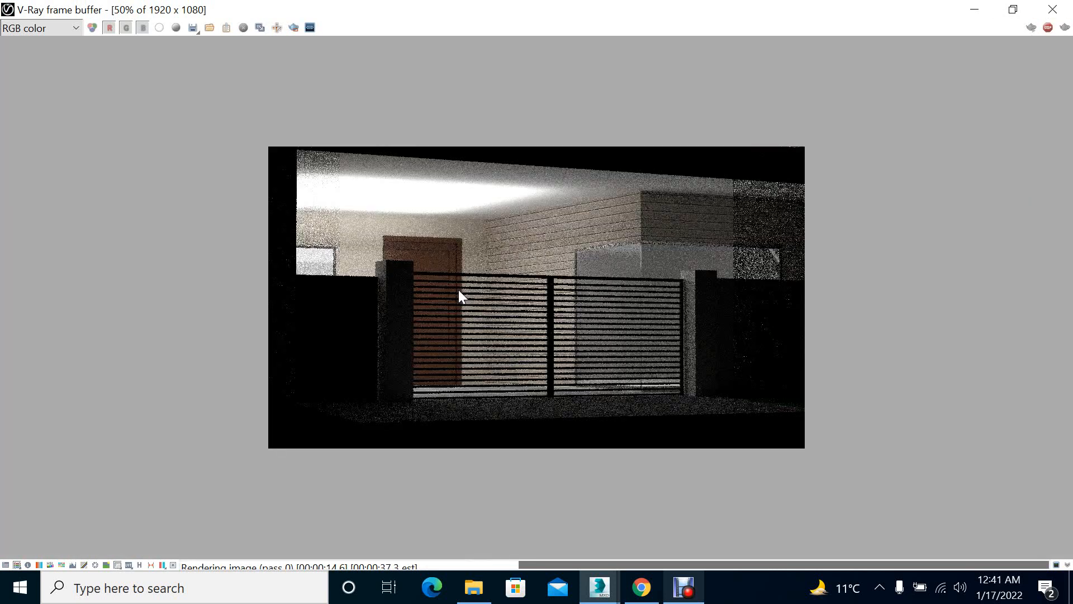
pyautogui.scroll(1, 459, 290)
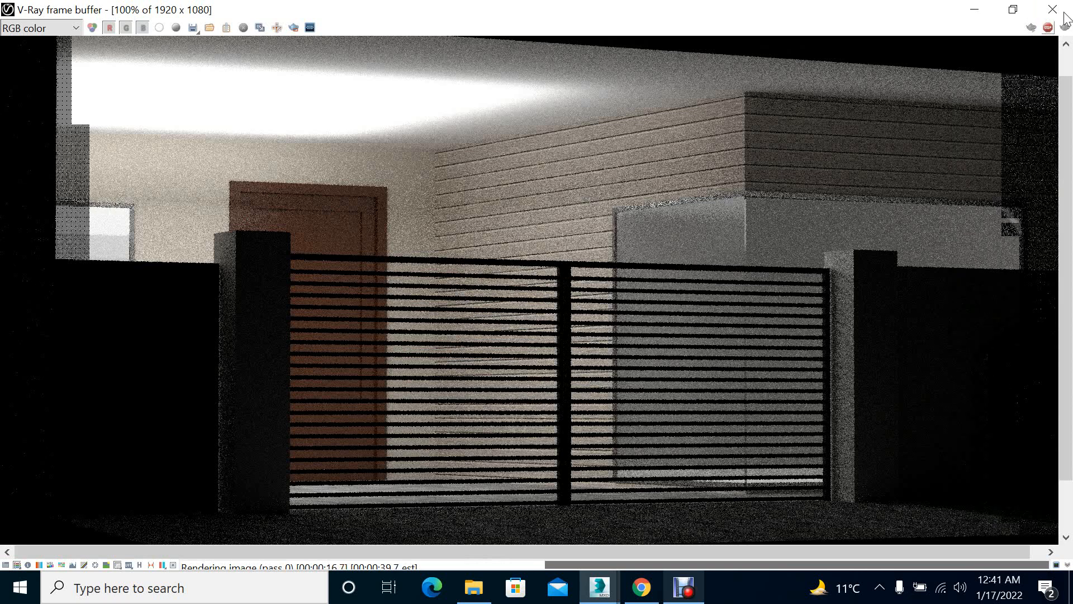
pyautogui.click(975, 9)
pyautogui.click(811, 80)
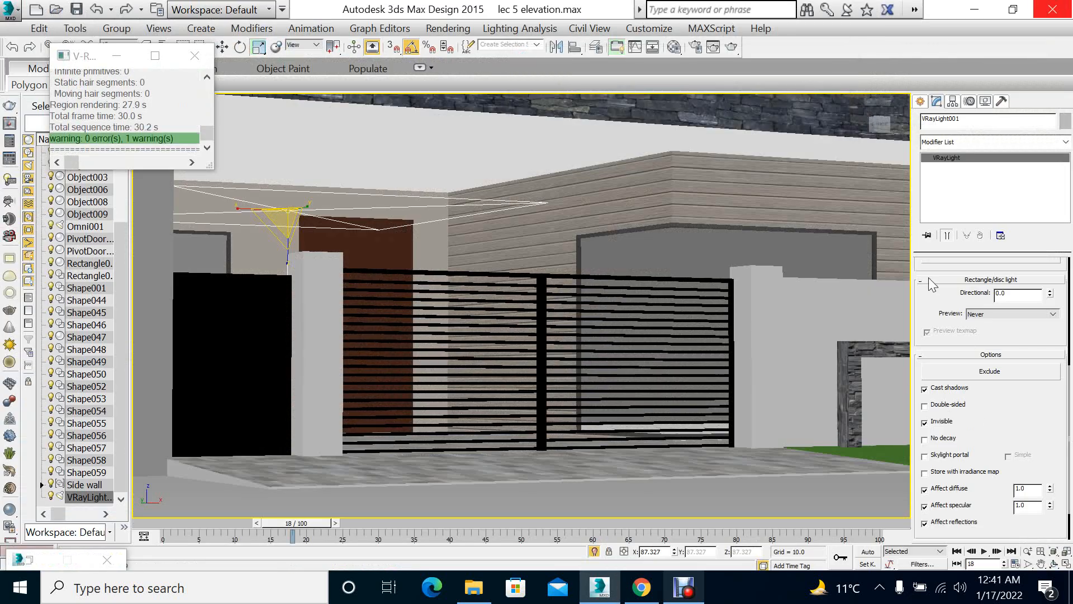
# Test render the porch with the single-sided plane light, examine the ceiling, walls and gate, and cancel the render
pyautogui.click(731, 47)
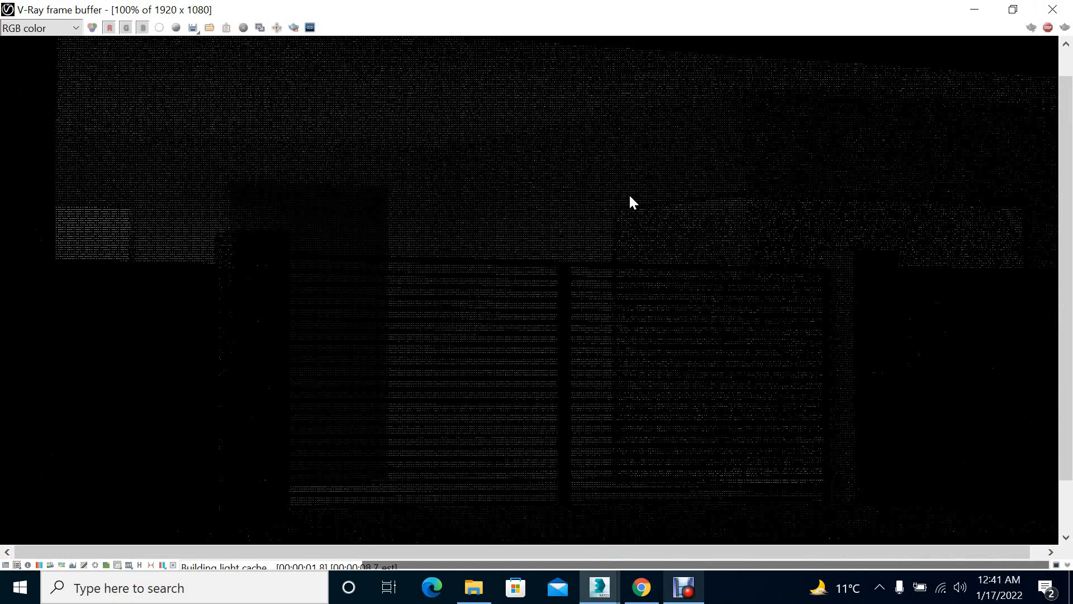
pyautogui.scroll(-1, 656, 285)
pyautogui.scroll(1, 593, 307)
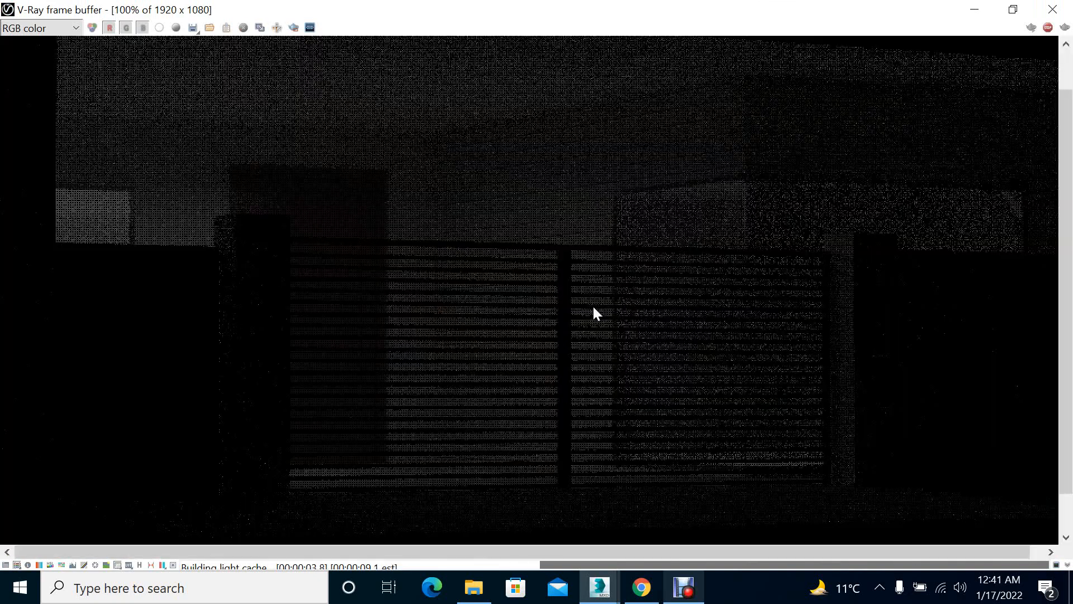
pyautogui.scroll(-1, 592, 306)
pyautogui.scroll(1, 592, 306)
pyautogui.scroll(-1, 593, 306)
pyautogui.scroll(1, 593, 306)
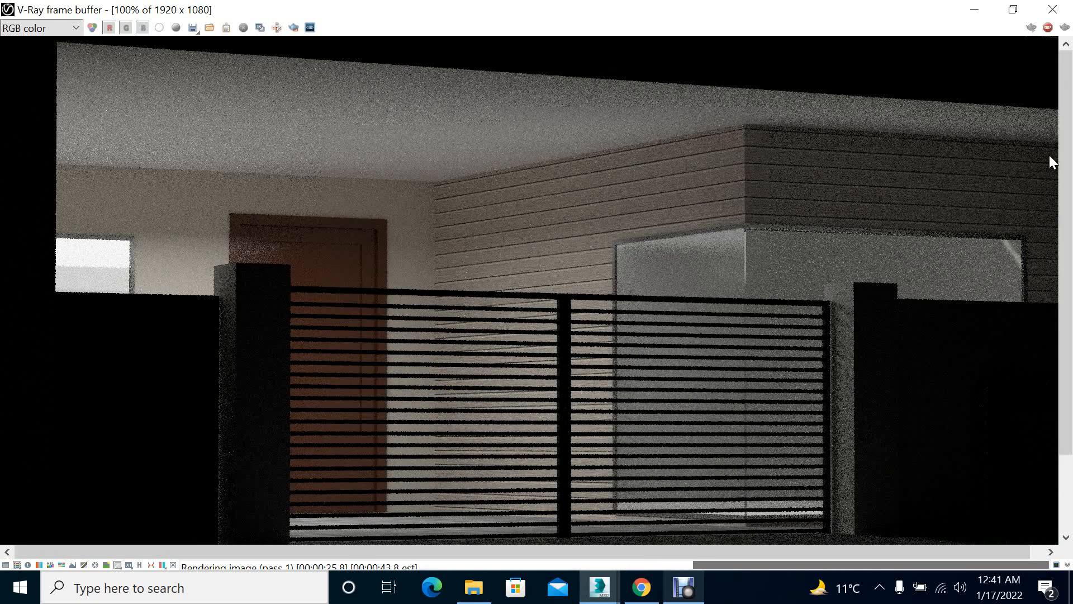
pyautogui.scroll(-1, 578, 273)
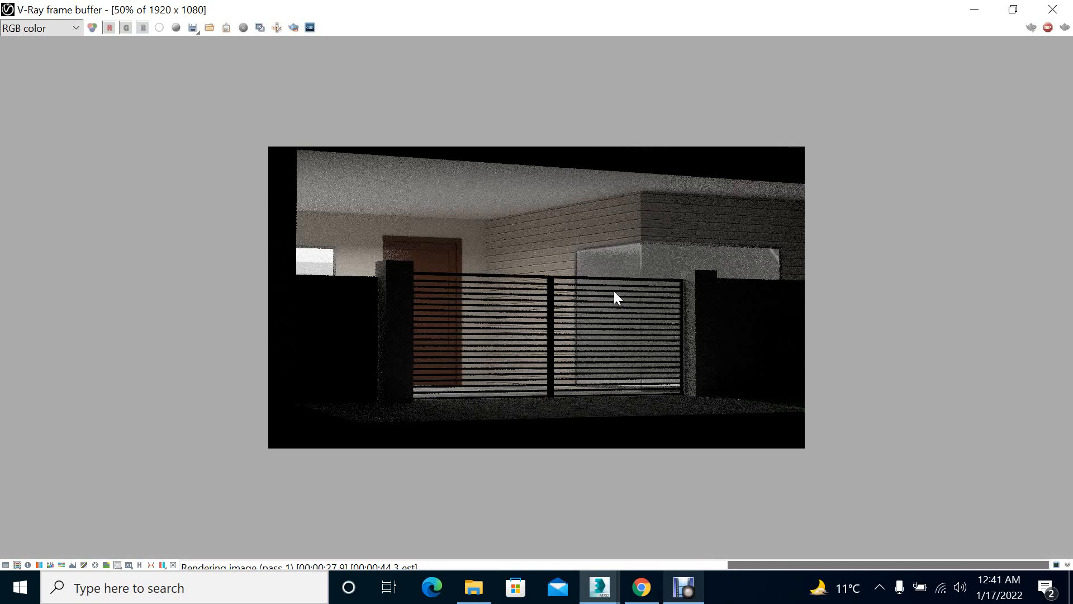
pyautogui.scroll(1, 615, 291)
pyautogui.scroll(-1, 615, 292)
pyautogui.click(1065, 4)
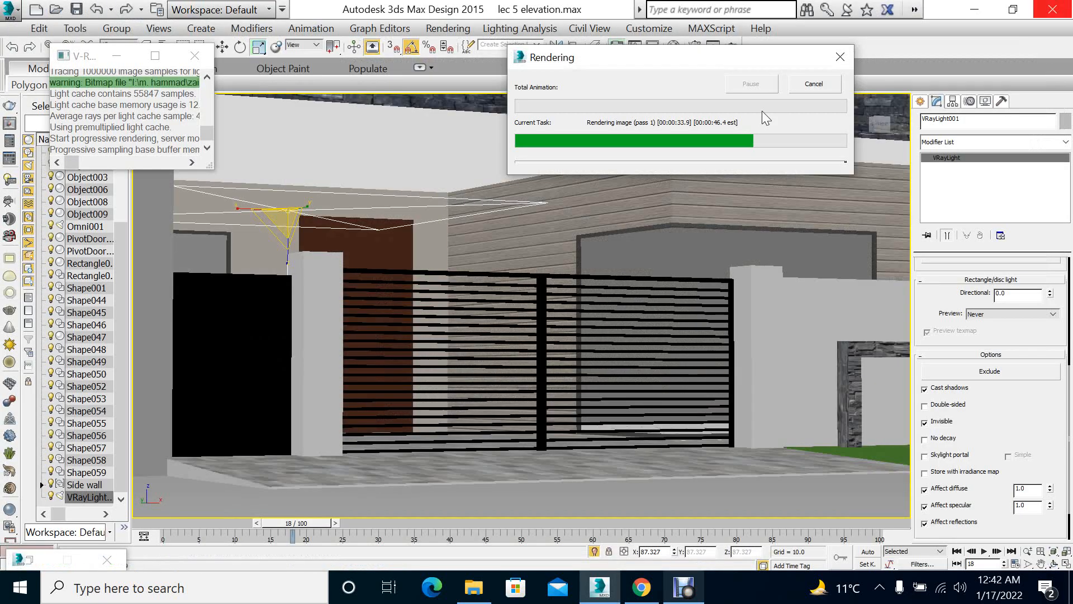
pyautogui.click(819, 88)
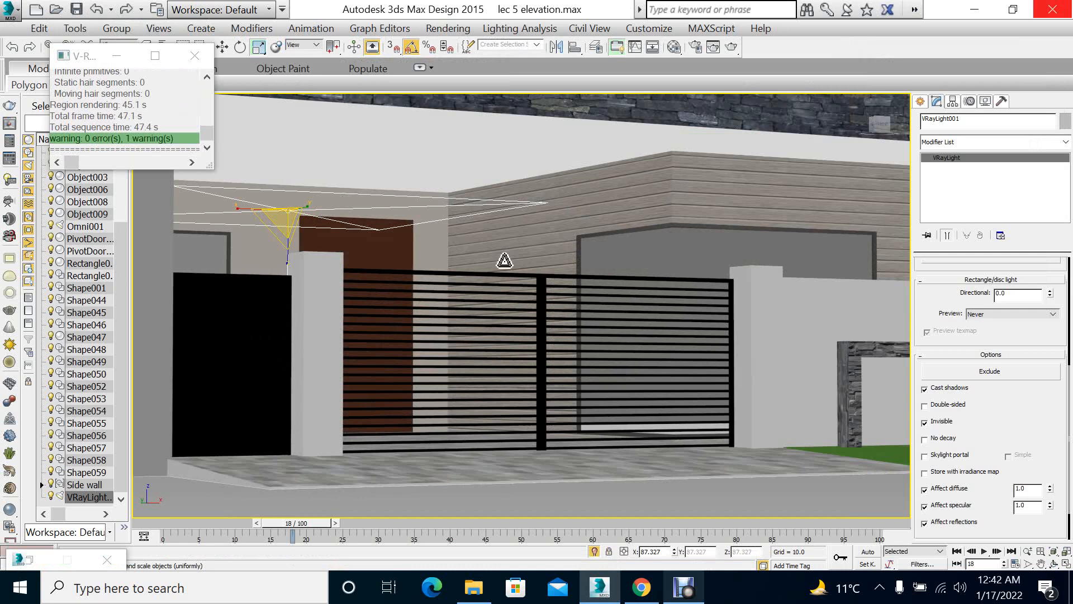
# Set the plane light's colour mode to Temperature at 4500 and check it in a short test render
pyautogui.scroll(-1, 1056, 418)
pyautogui.scroll(4, 1007, 392)
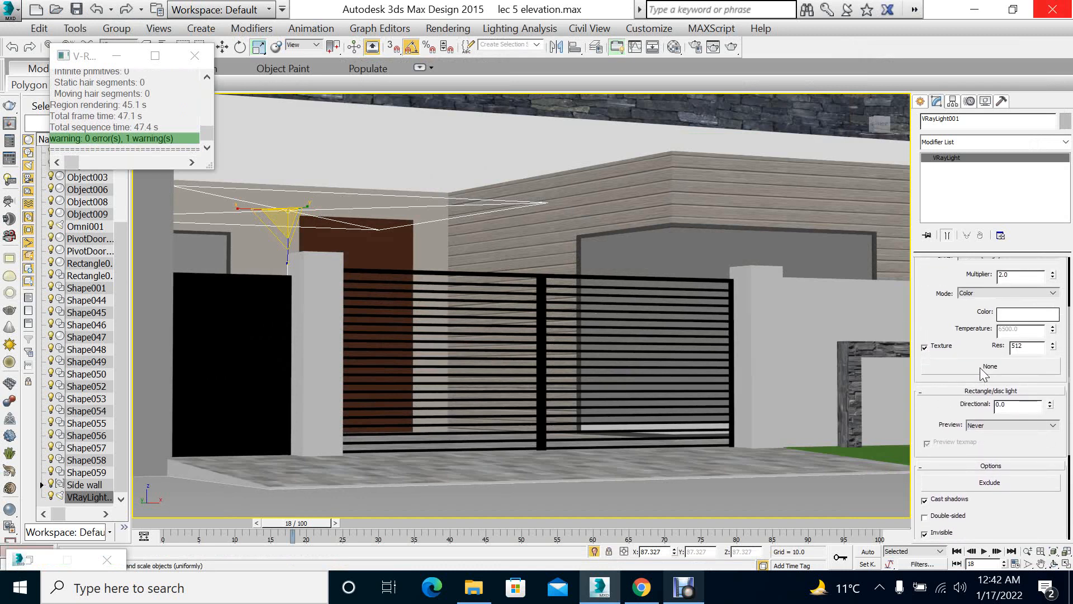
pyautogui.scroll(1, 984, 374)
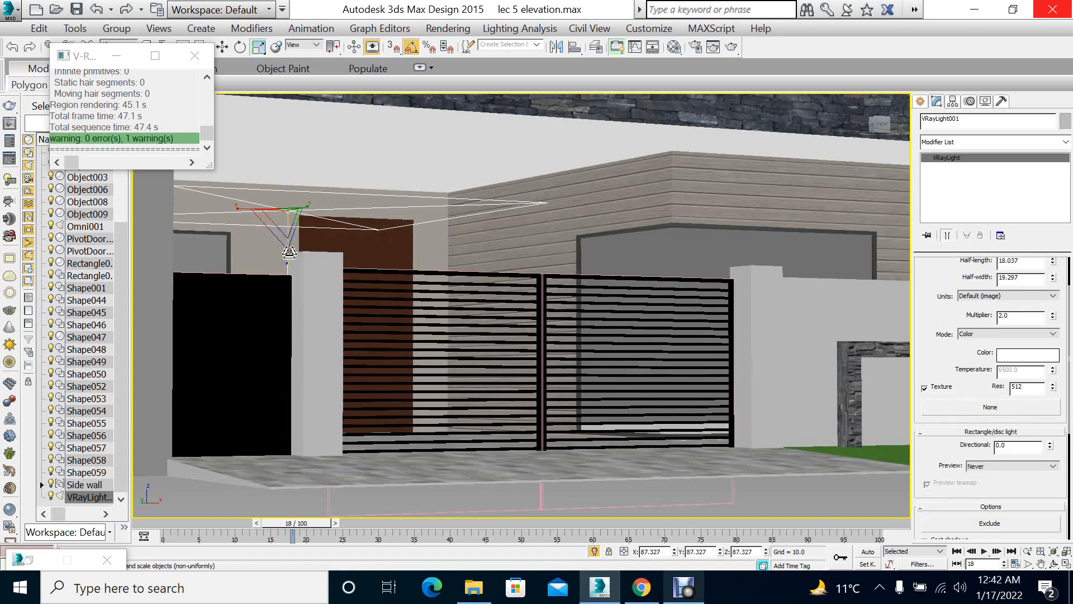
pyautogui.moveTo(969, 327); pyautogui.dragTo(970, 331)
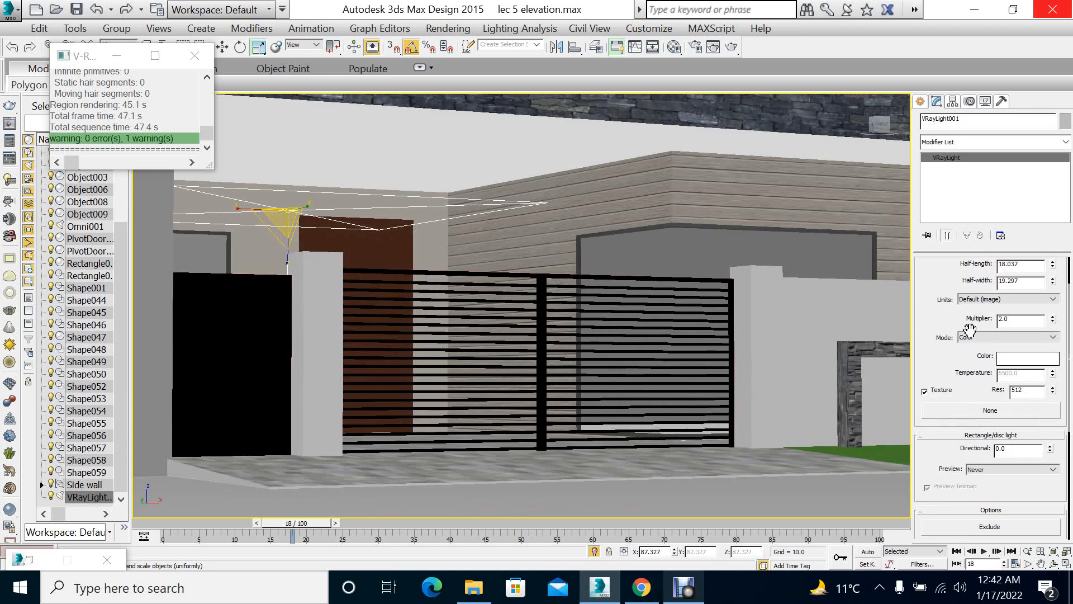
pyautogui.click(975, 337)
pyautogui.click(983, 355)
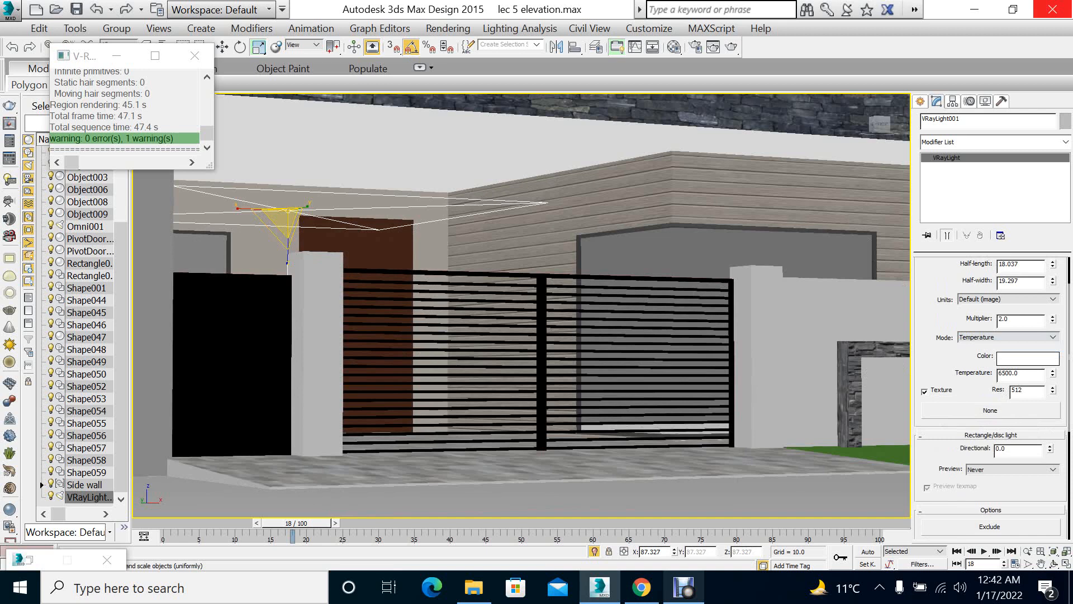
pyautogui.moveTo(1020, 373); pyautogui.dragTo(1002, 373)
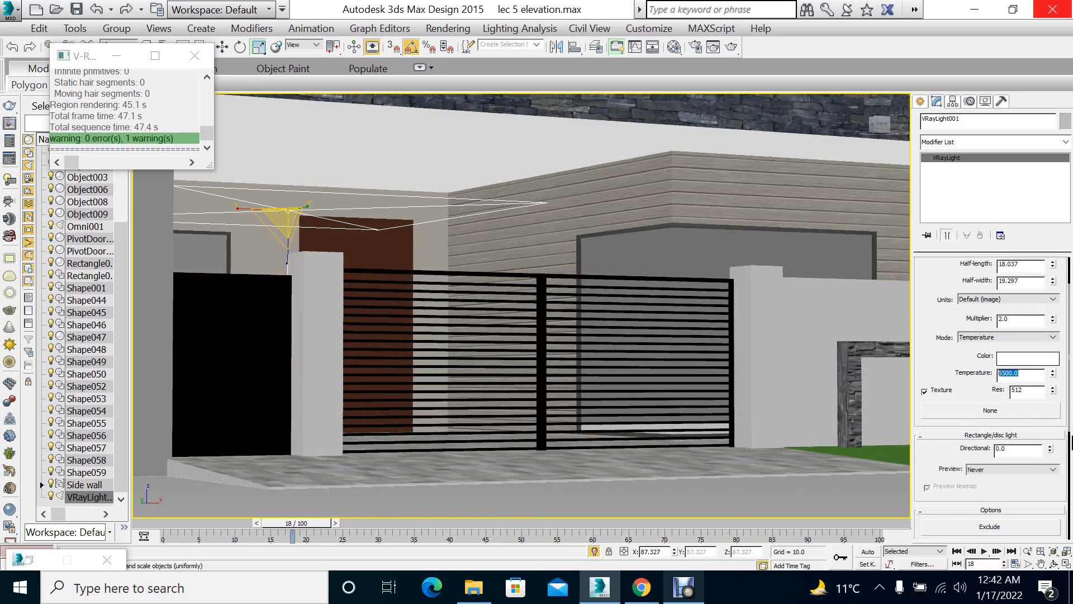
pyautogui.write('4500')
pyautogui.press('Return')
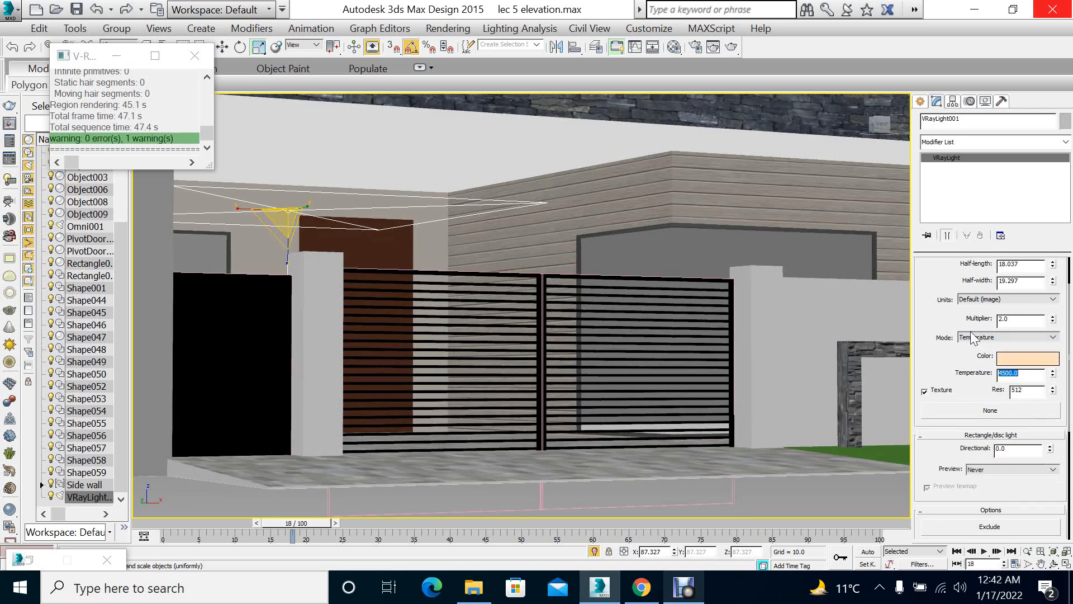
pyautogui.click(732, 47)
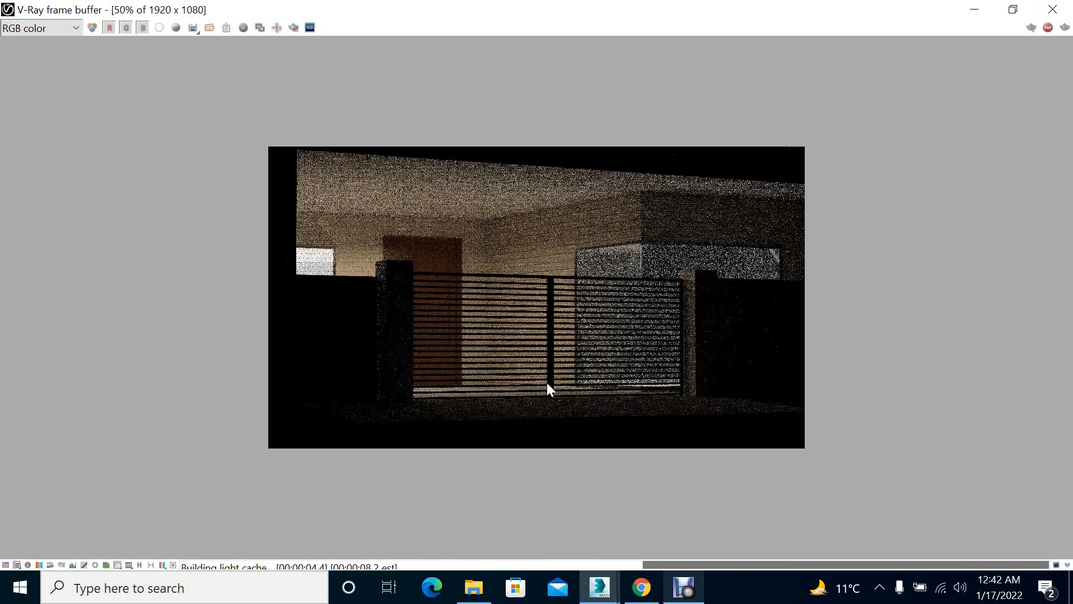
pyautogui.click(1069, 5)
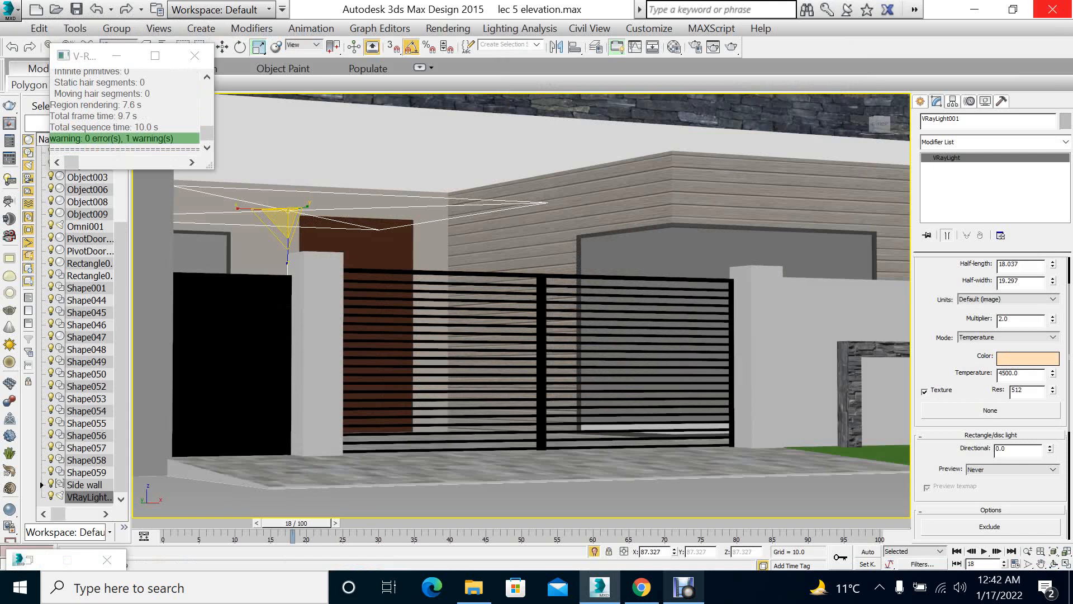
# Set the plane light's temperature to 7500 and check it in a porch test render
pyautogui.moveTo(1024, 373); pyautogui.dragTo(941, 370)
pyautogui.write('75')
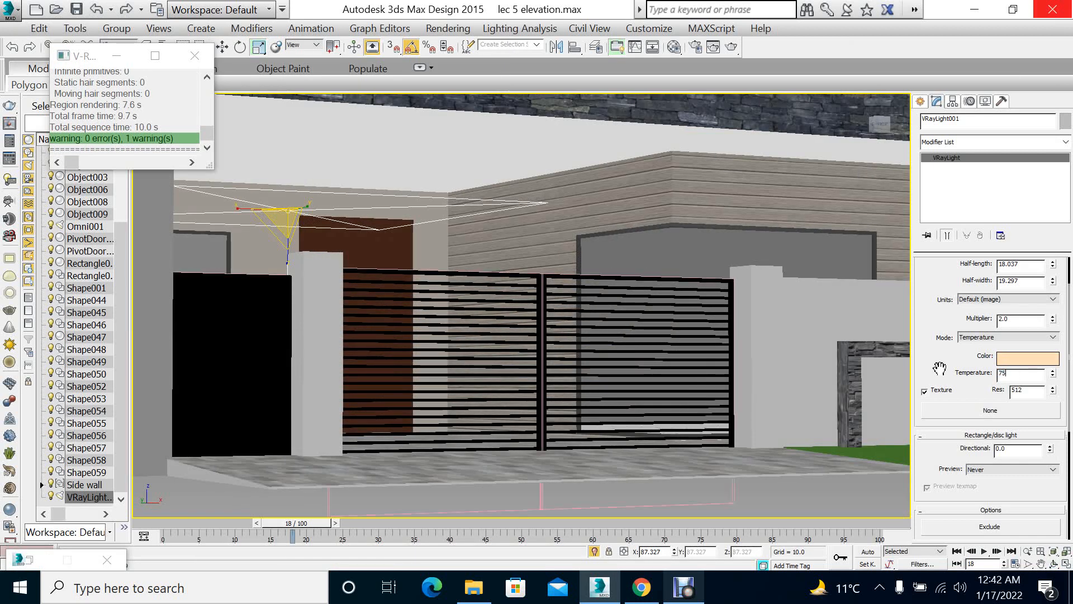
pyautogui.write('00')
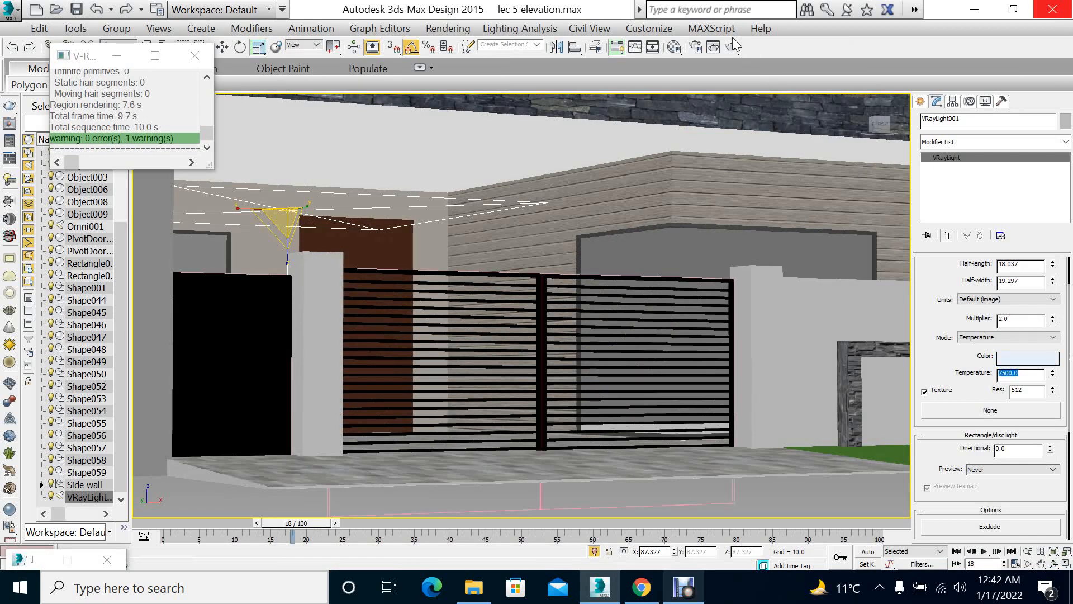
pyautogui.click(734, 44)
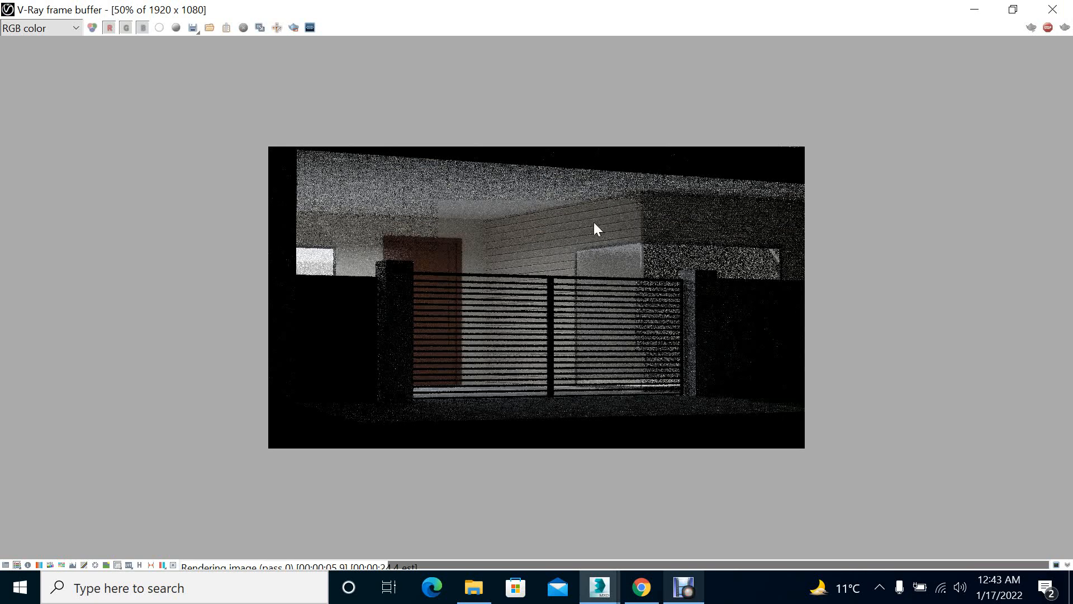
pyautogui.click(1053, 9)
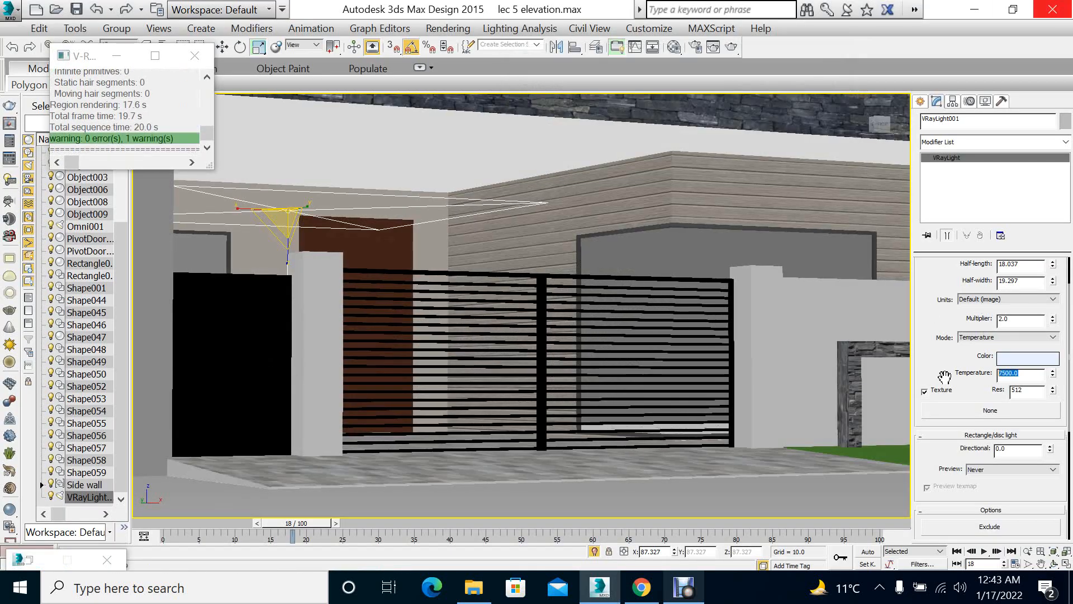
# Set the plane light's temperature to 12500, test render the porch, and cancel the render
pyautogui.write('125')
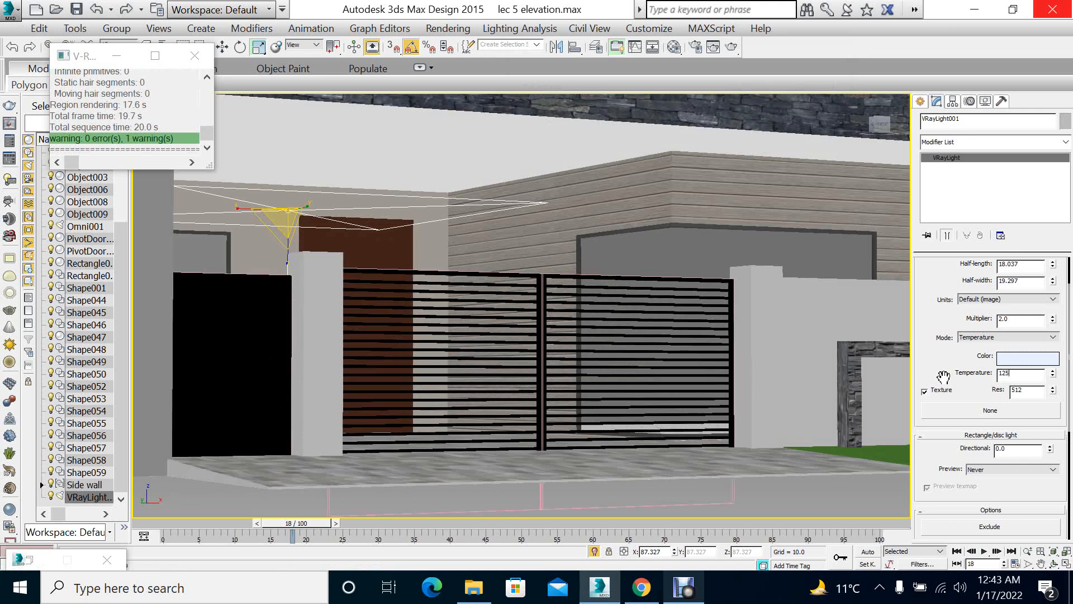
pyautogui.click(736, 48)
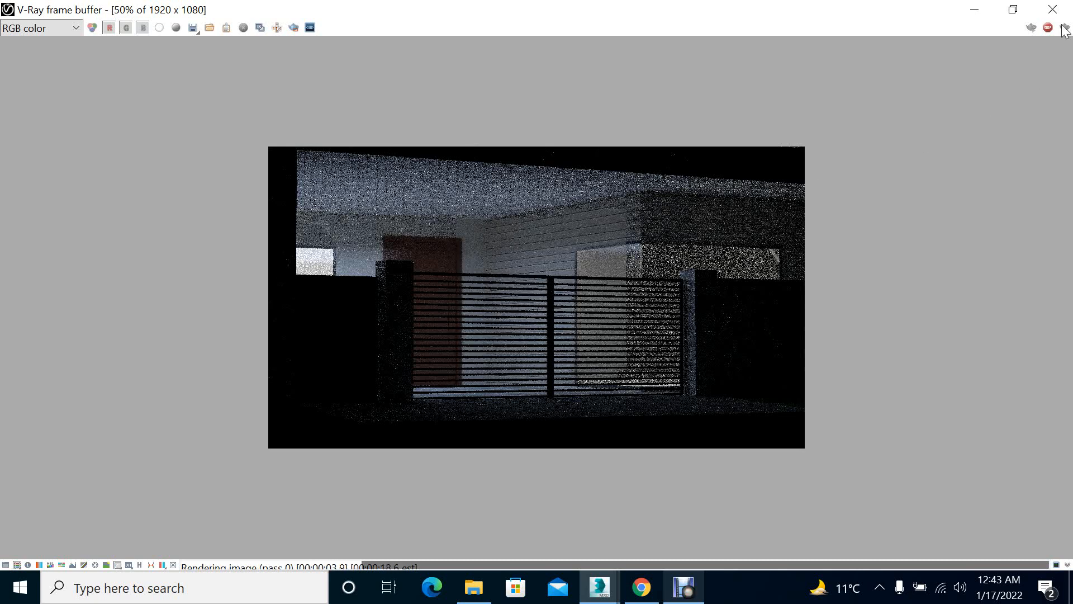
pyautogui.click(1053, 9)
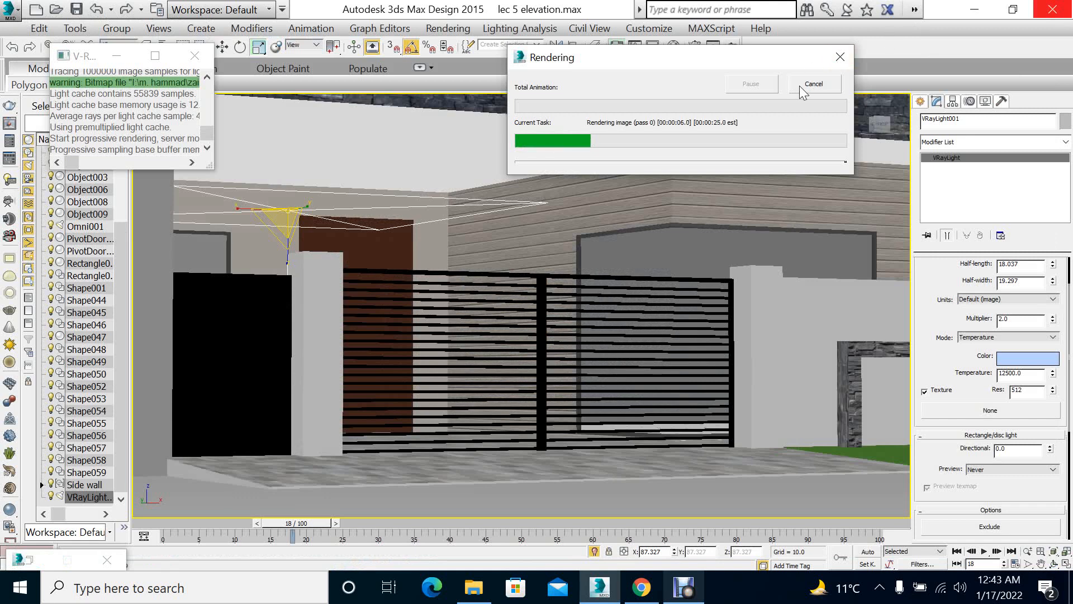
pyautogui.click(801, 85)
# Delete the plane light and draw a targeted VRayIES light aimed straight down at the boundary wall in the front view
pyautogui.press('Delete')
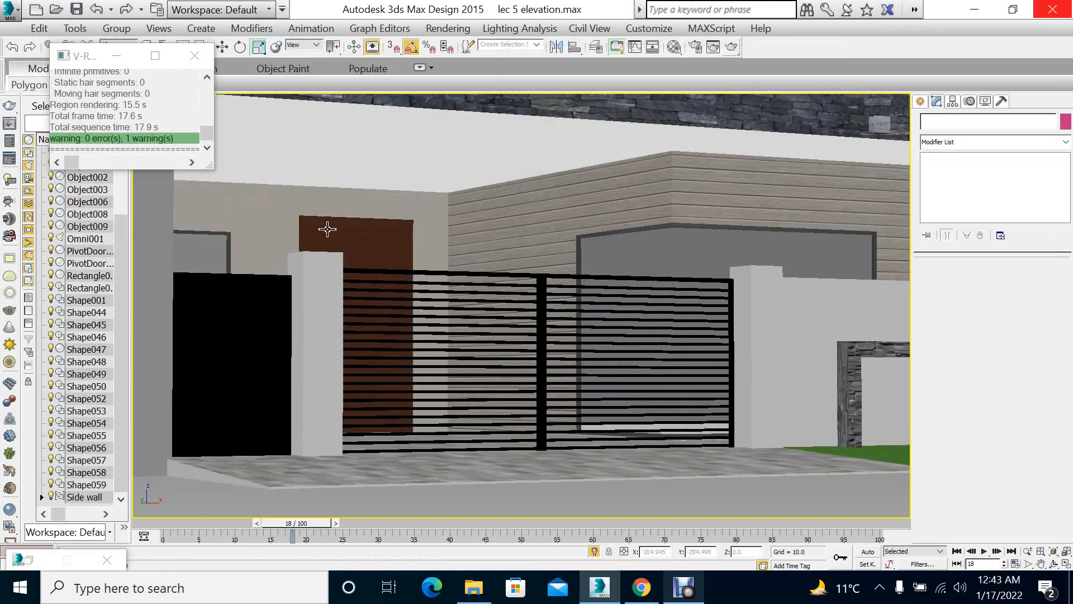
pyautogui.hotkey('alt', 'w')
pyautogui.click(307, 215)
pyautogui.hotkey('alt', 'w')
pyautogui.scroll(-3, 416, 251)
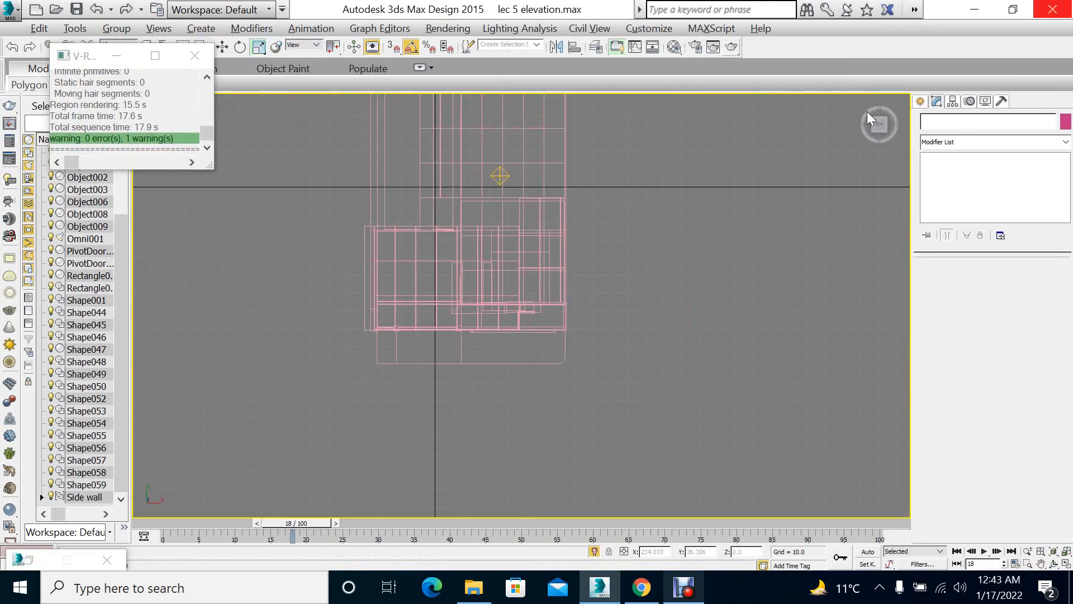
pyautogui.click(921, 100)
pyautogui.click(1037, 205)
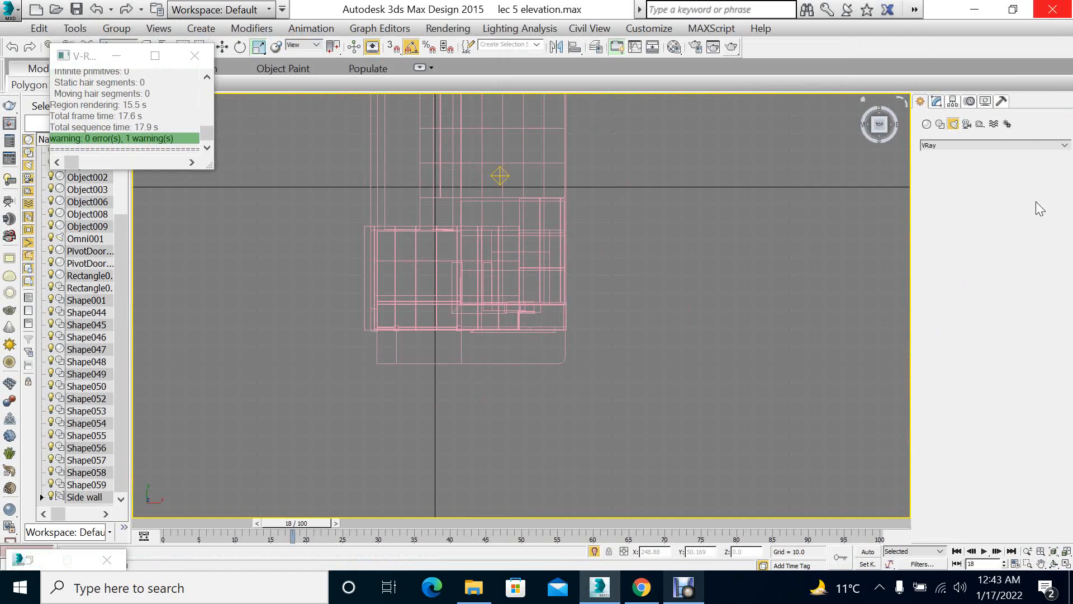
pyautogui.press('f')
pyautogui.scroll(-3, 621, 394)
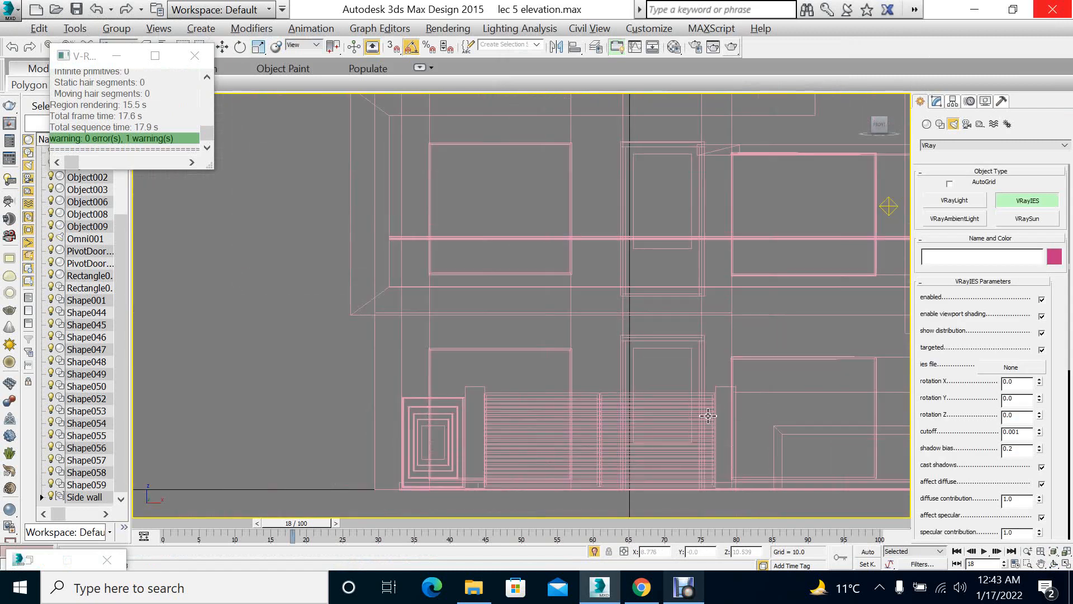
pyautogui.moveTo(851, 439); pyautogui.dragTo(690, 408, button='middle')
pyautogui.scroll(3, 687, 408)
pyautogui.moveTo(606, 398); pyautogui.dragTo(606, 488)
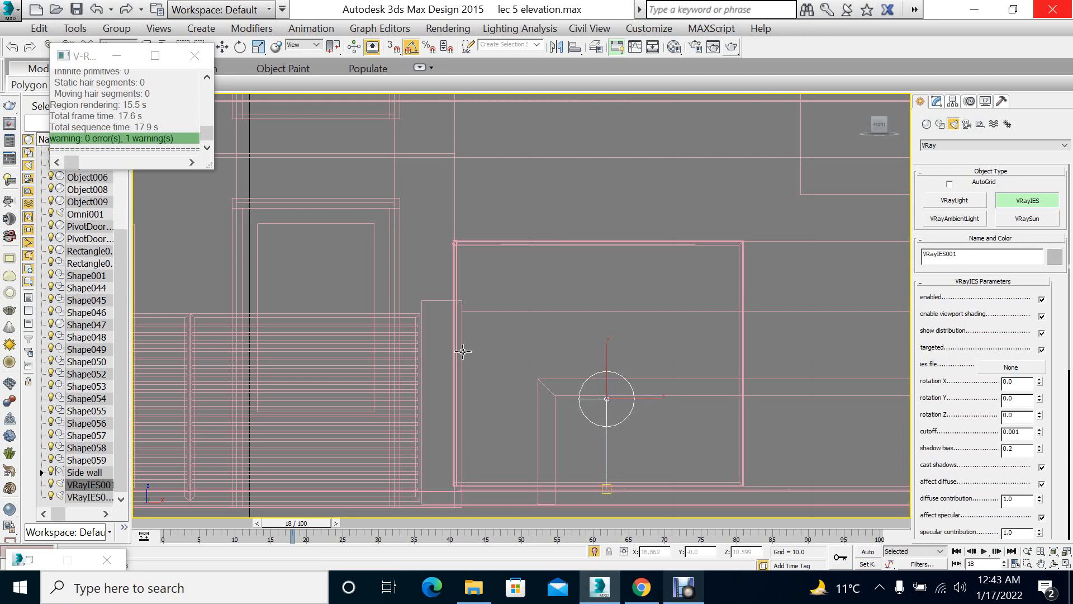
# Move the IES light and its target in the top view to just outside the boundary wall's stone-framed panel
pyautogui.hotkey('alt', 'w')
pyautogui.rightClick(333, 218)
pyautogui.hotkey('alt', 'w')
pyautogui.scroll(6, 477, 190)
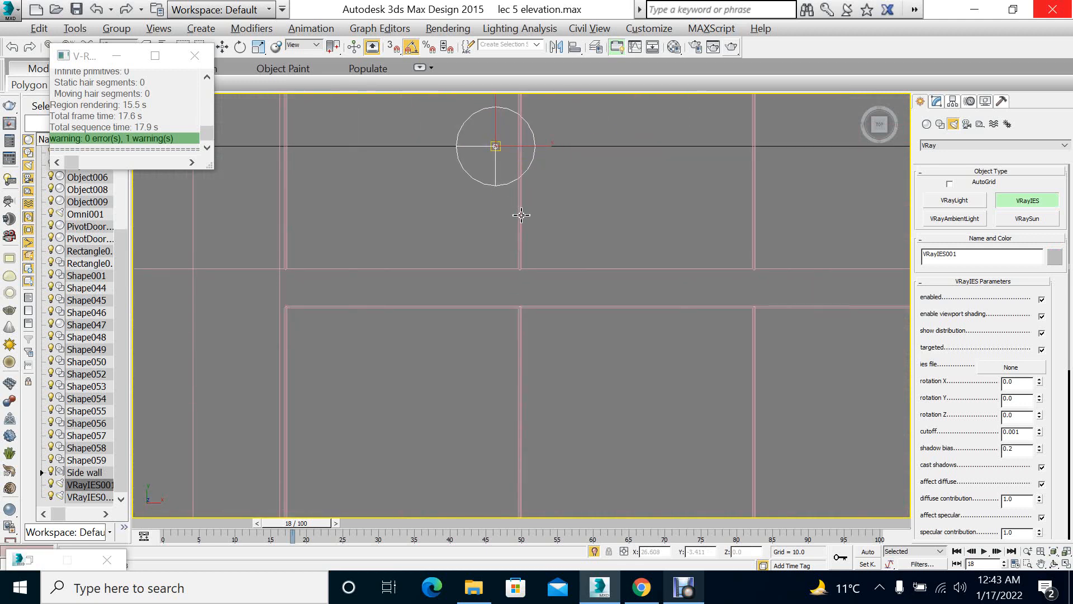
pyautogui.rightClick(520, 216)
pyautogui.moveTo(496, 159); pyautogui.dragTo(527, 442)
pyautogui.scroll(-6, 535, 184)
pyautogui.scroll(5, 550, 473)
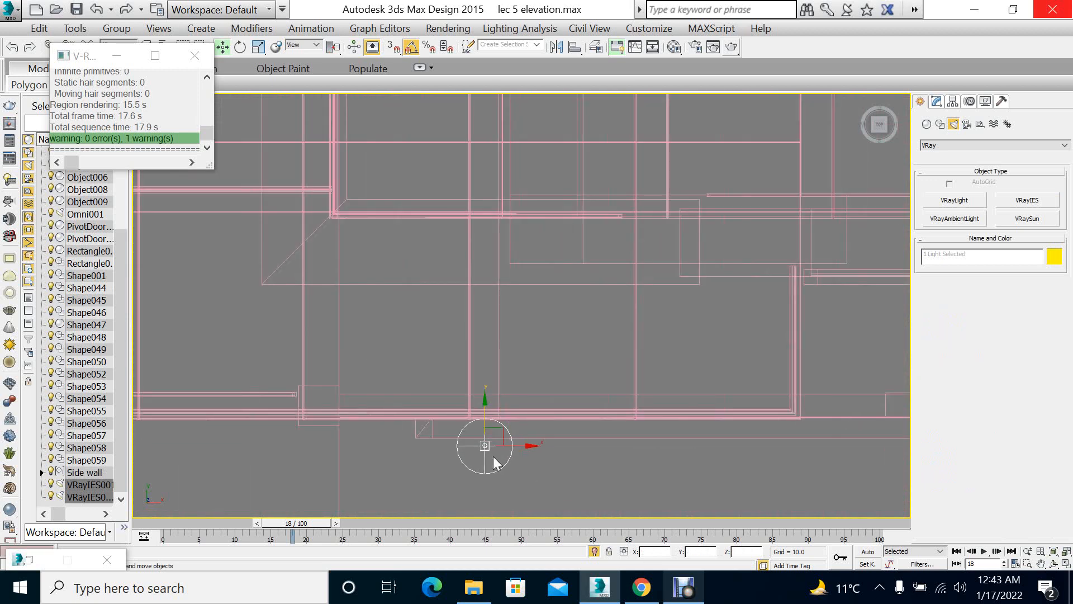
pyautogui.scroll(5, 524, 442)
pyautogui.scroll(1, 529, 442)
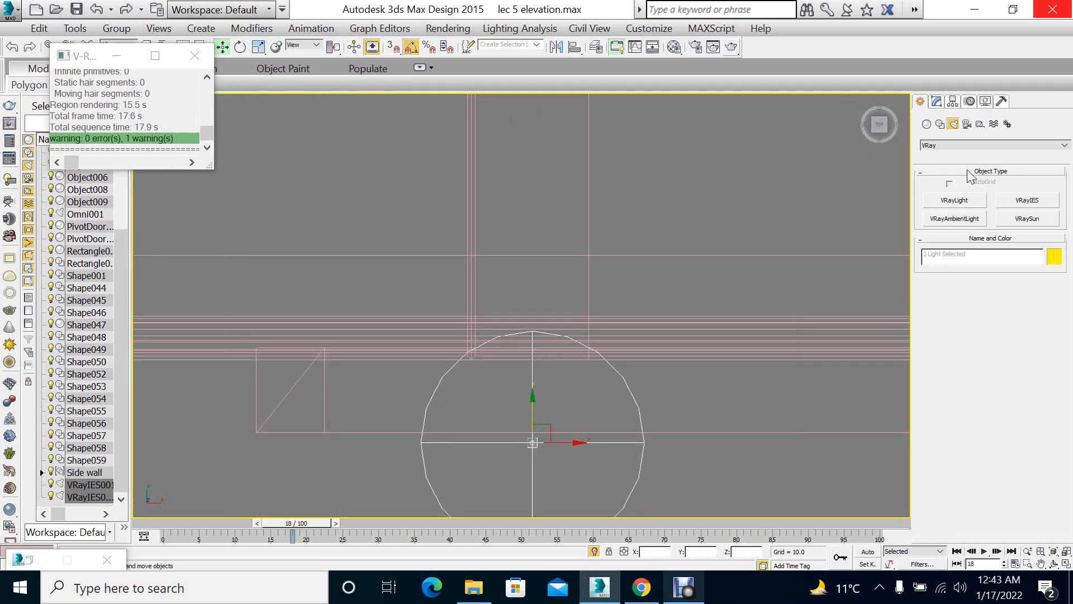
pyautogui.click(936, 101)
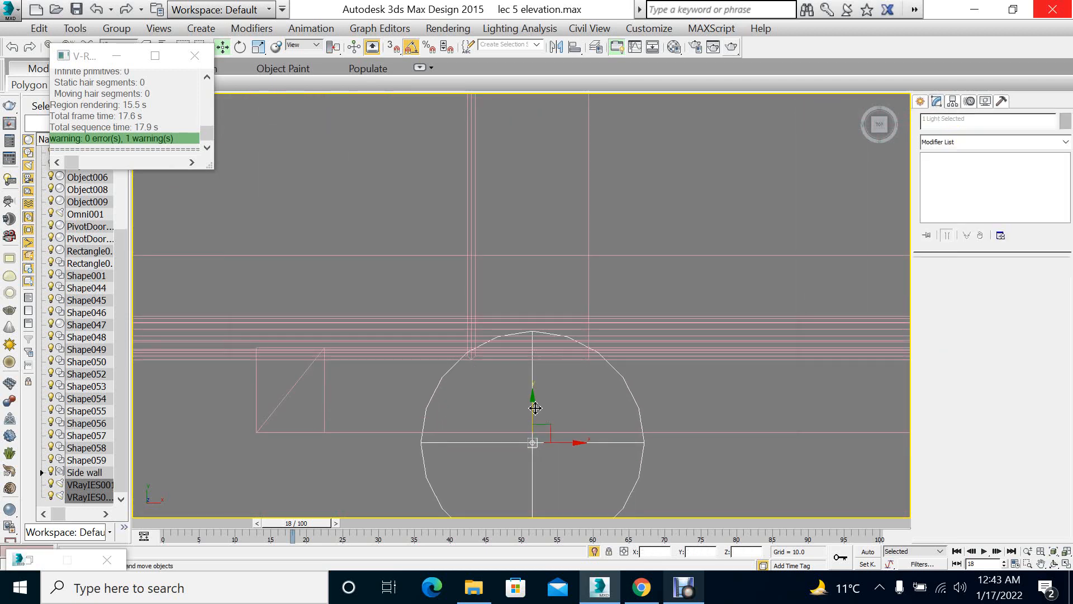
pyautogui.moveTo(537, 417); pyautogui.dragTo(537, 467)
# Lower the IES light and its target slightly in the front view, and check their position against the wall in perspective
pyautogui.hotkey('alt', 'w')
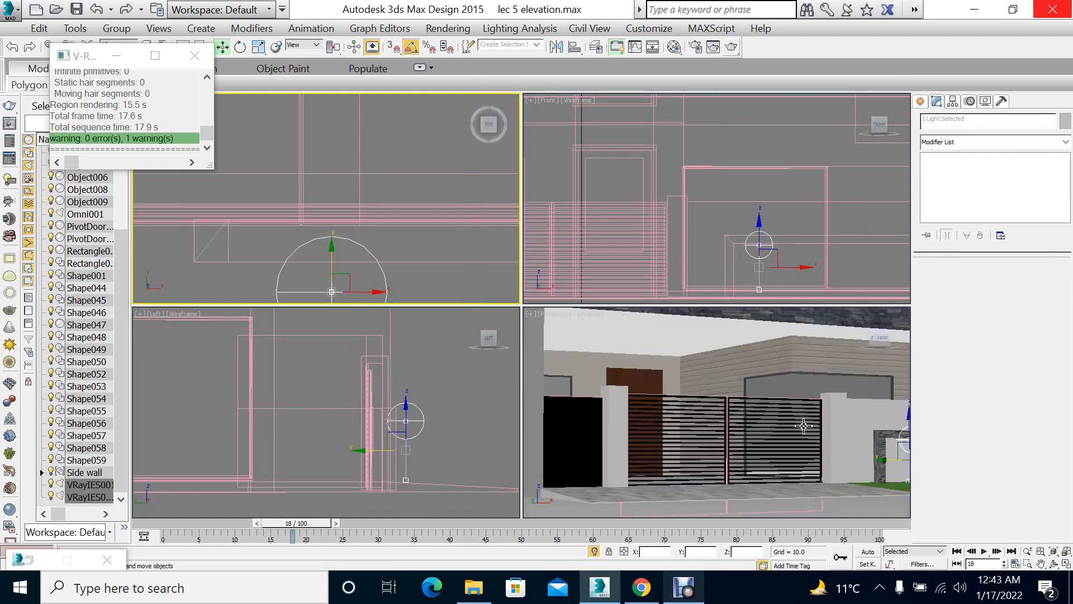
pyautogui.rightClick(803, 427)
pyautogui.hotkey('alt', 'w')
pyautogui.moveTo(702, 434); pyautogui.dragTo(582, 437, button='middle')
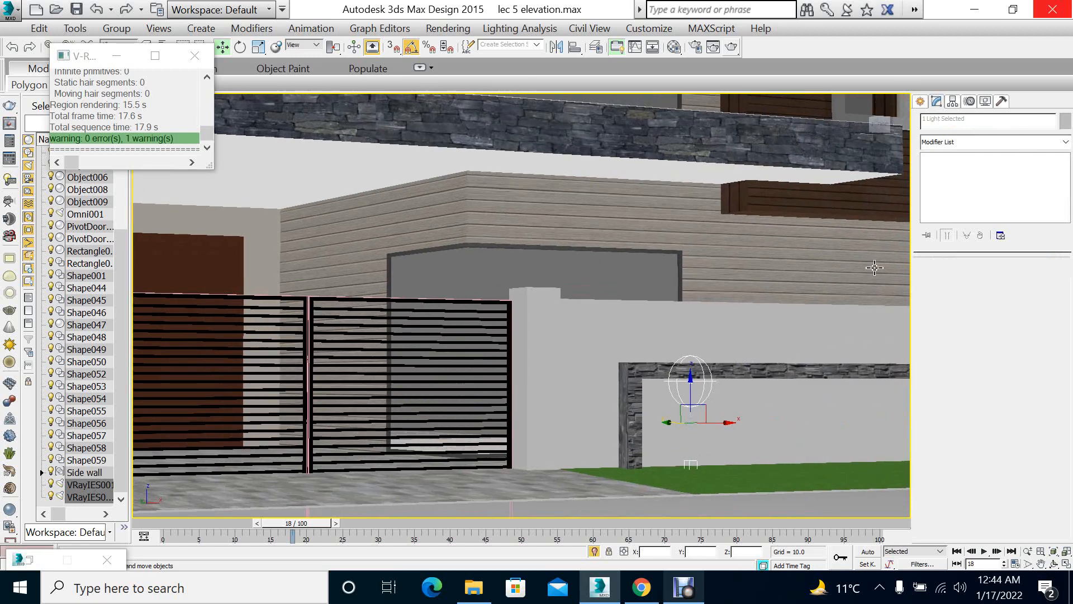
pyautogui.press('f')
pyautogui.moveTo(609, 397); pyautogui.dragTo(609, 424)
pyautogui.hotkey('alt', 'w')
pyautogui.rightClick(702, 469)
pyautogui.hotkey('alt', 'w')
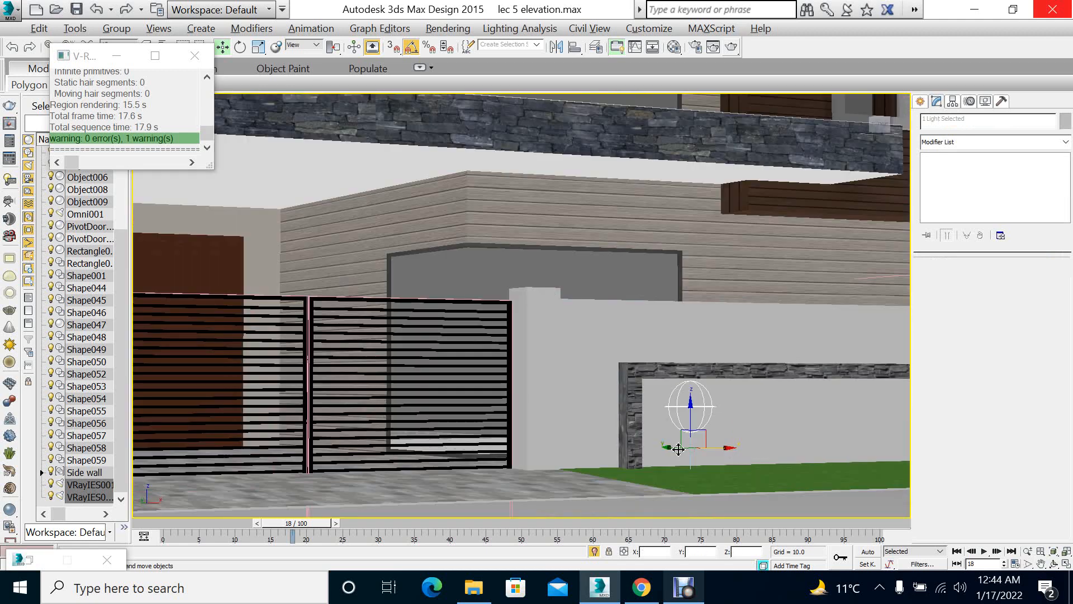
pyautogui.click(1054, 564)
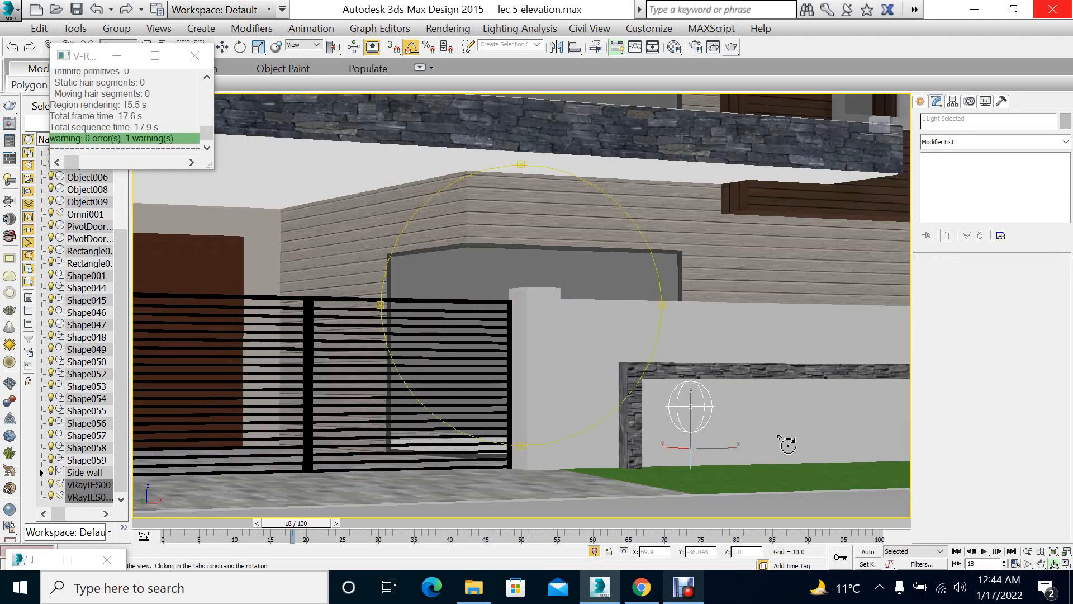
pyautogui.moveTo(618, 384); pyautogui.dragTo(618, 387)
pyautogui.rightClick(618, 388)
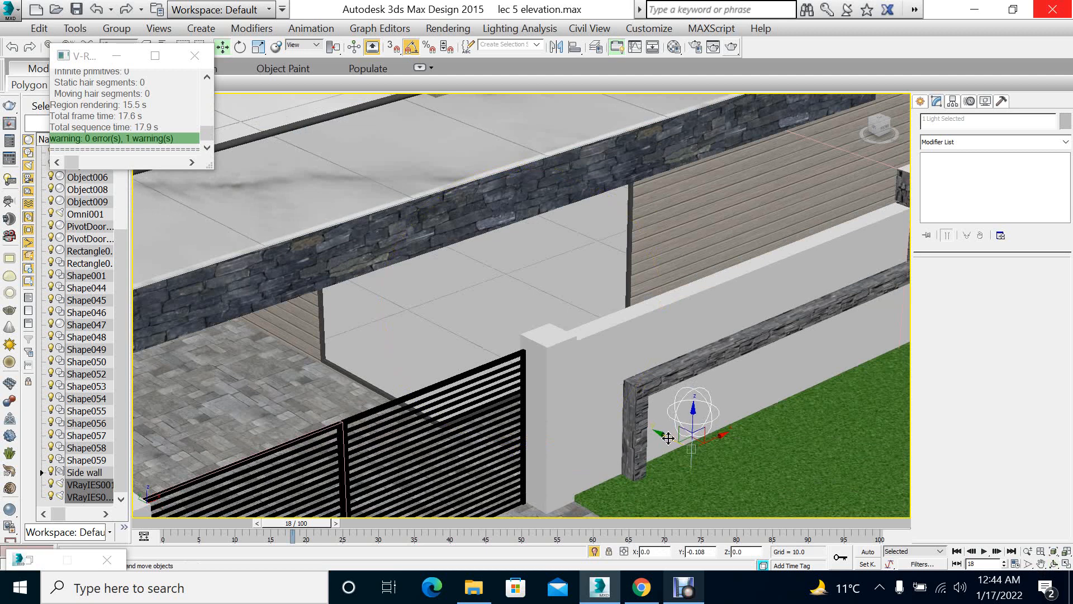
# Clone the IES light with its target along the boundary wall in the front view as three evenly spaced instances
pyautogui.hotkey('alt', 'w')
pyautogui.rightClick(379, 196)
pyautogui.hotkey('alt', 'w')
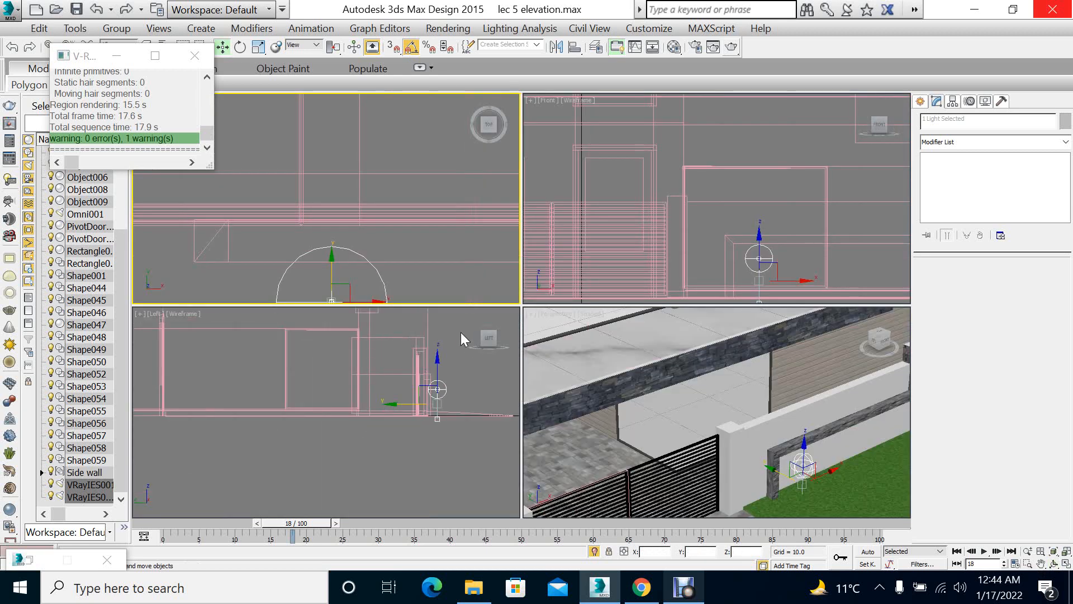
pyautogui.rightClick(461, 335)
pyautogui.hotkey('alt', 'w')
pyautogui.hotkey('alt', 'w')
pyautogui.rightClick(415, 237)
pyautogui.hotkey('alt', 'w')
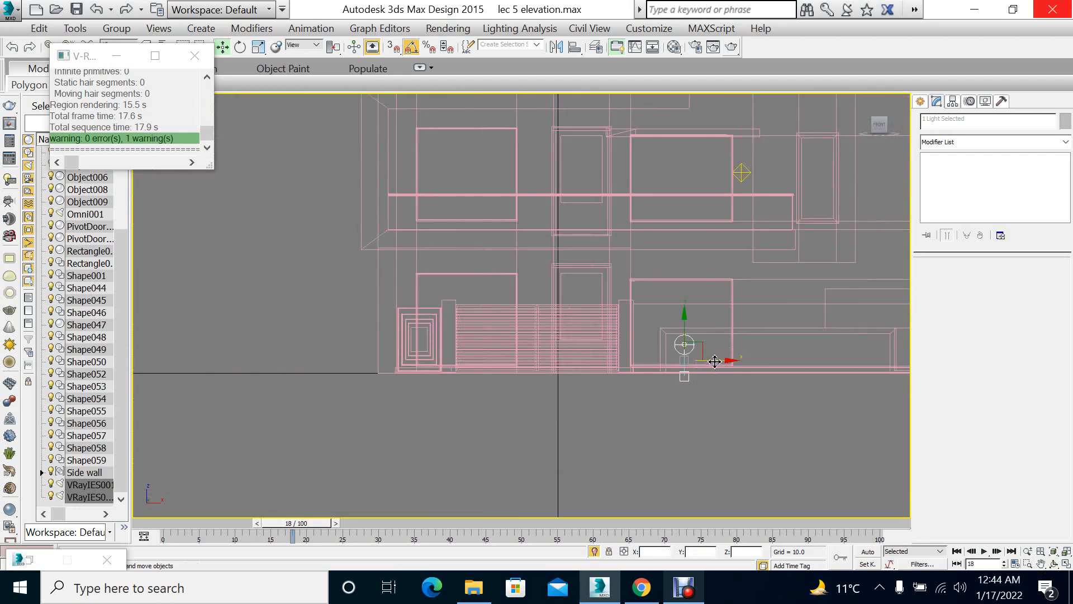
pyautogui.keyDown('shift'); pyautogui.moveTo(715, 361); pyautogui.dragTo(751, 382); pyautogui.keyUp('shift')
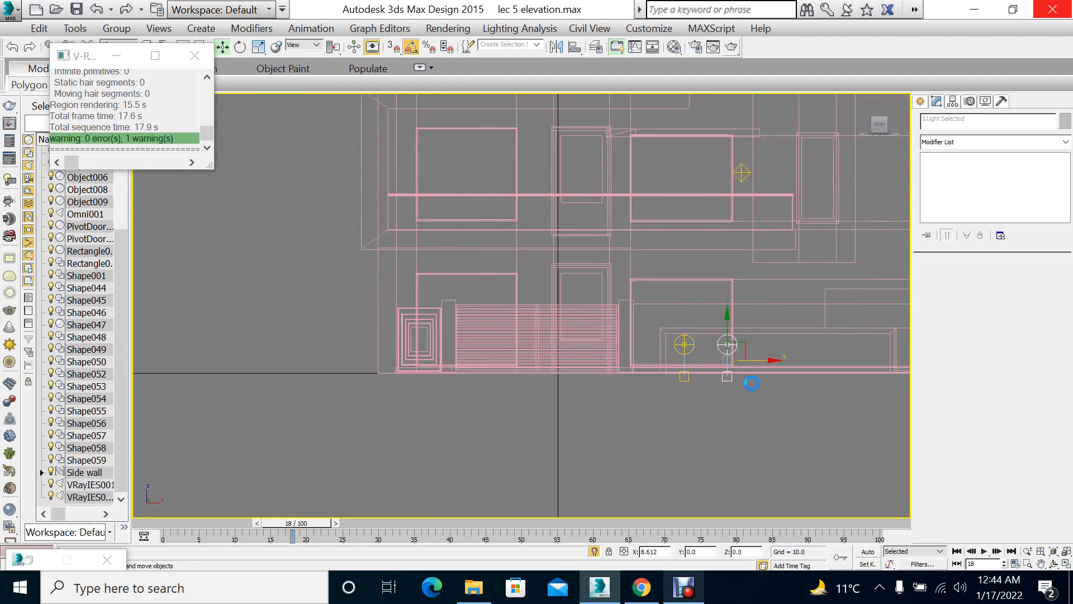
pyautogui.click(450, 255)
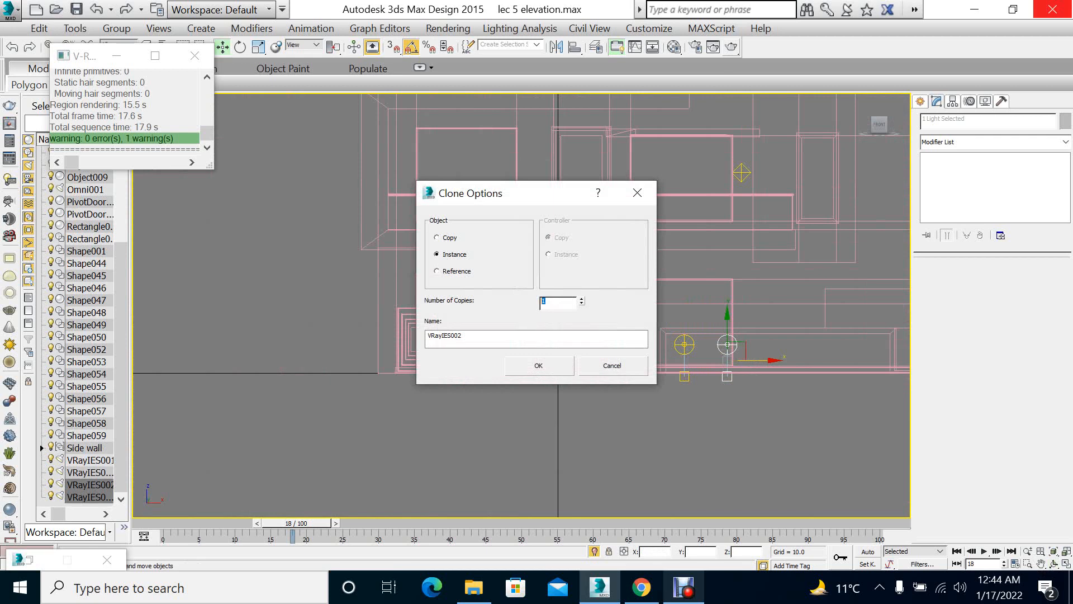
pyautogui.write('3')
pyautogui.click(551, 365)
# Add one more IES light instance at the row's end and shift all five lights slightly to centre them in the stone frame
pyautogui.moveTo(716, 386); pyautogui.dragTo(616, 395, button='middle')
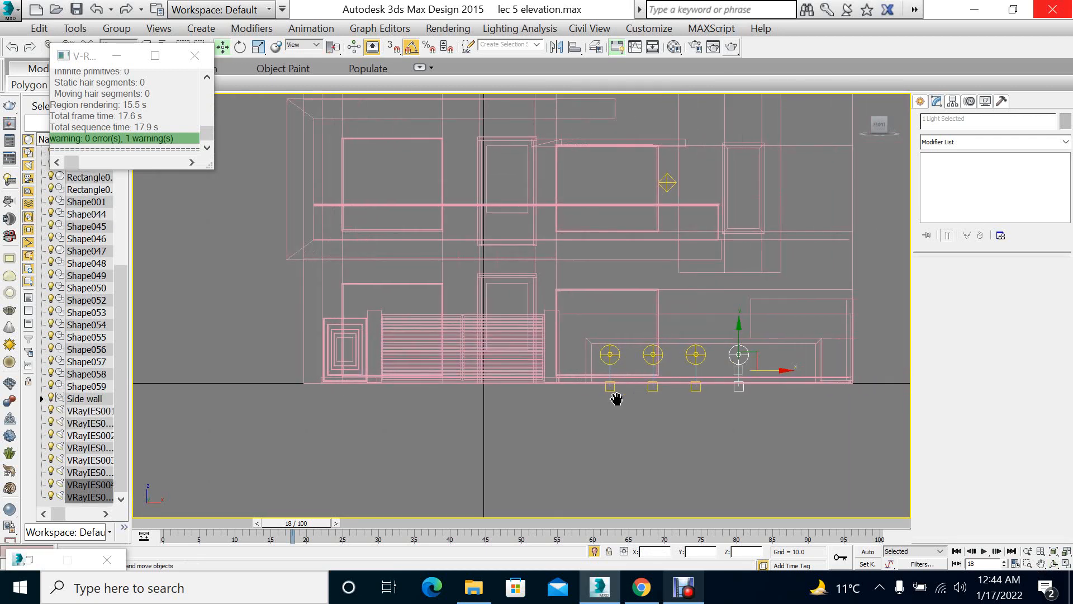
pyautogui.scroll(4, 746, 374)
pyautogui.moveTo(716, 374)
pyautogui.keyDown('shift'); pyautogui.mouseDown()
pyautogui.moveTo(771, 376)
pyautogui.moveTo(805, 396)
pyautogui.mouseUp(); pyautogui.keyUp('shift')
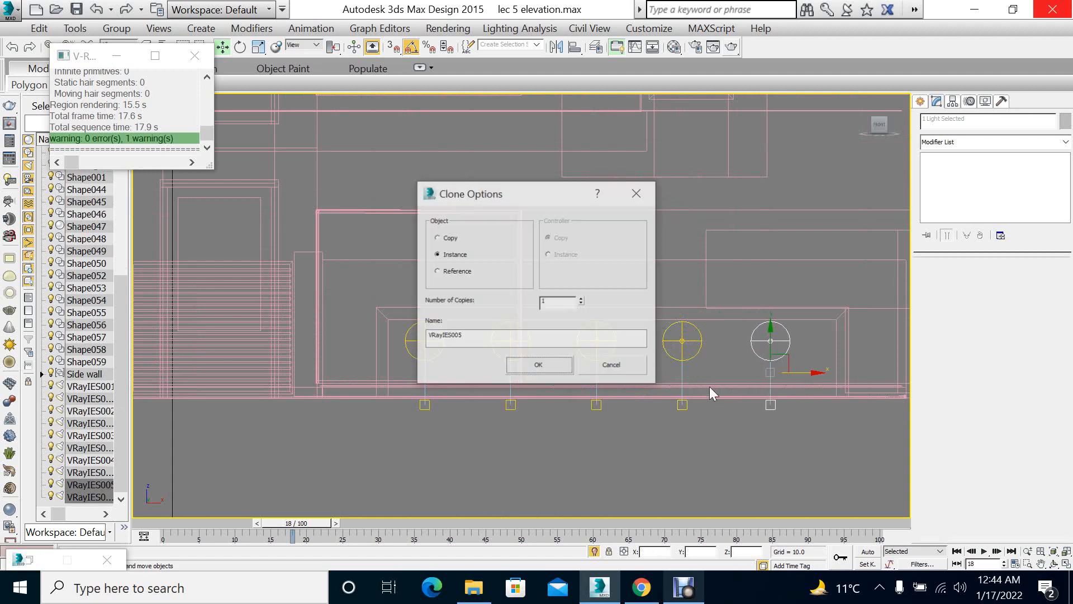
pyautogui.click(539, 366)
pyautogui.moveTo(439, 450); pyautogui.dragTo(372, 379)
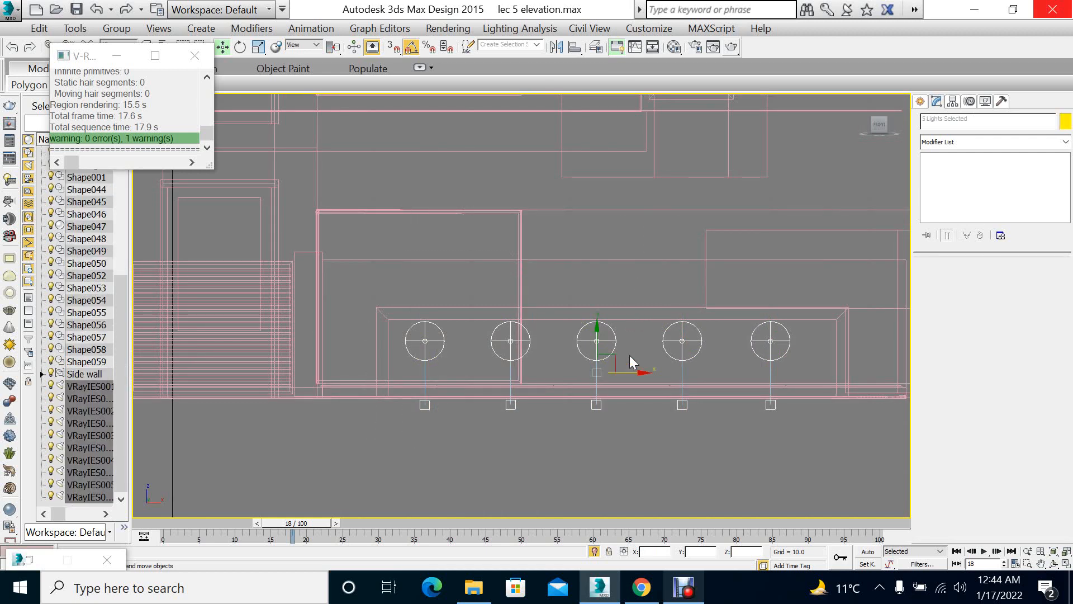
pyautogui.moveTo(632, 374); pyautogui.dragTo(646, 376)
# Test render the row of IES lights along the boundary wall in perspective, and cancel the render
pyautogui.hotkey('alt', 'w')
pyautogui.rightClick(759, 432)
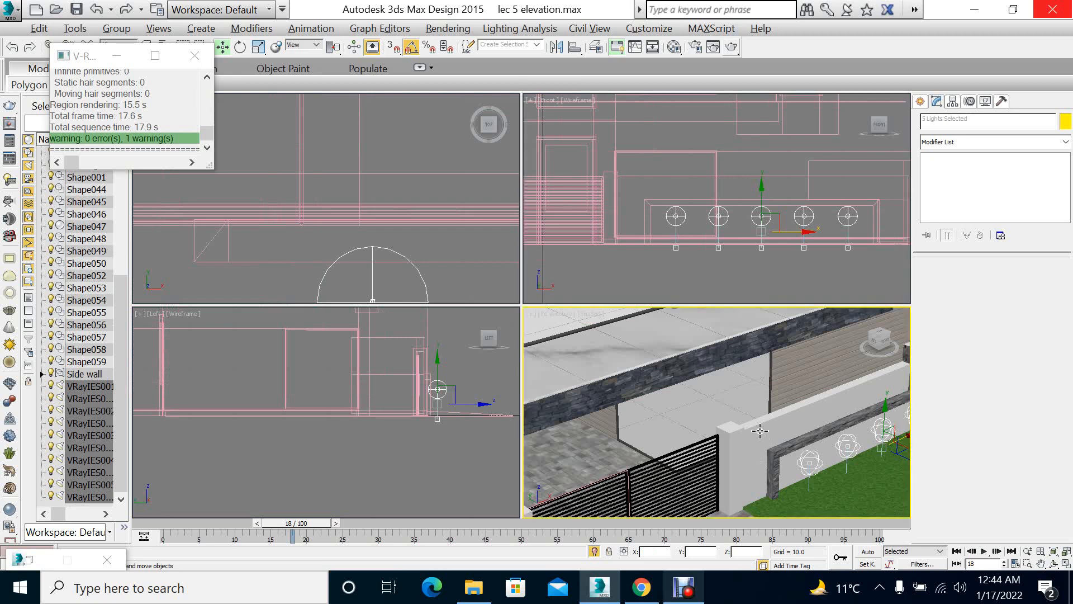
pyautogui.hotkey('alt', 'w')
pyautogui.moveTo(667, 413); pyautogui.dragTo(492, 350, button='middle')
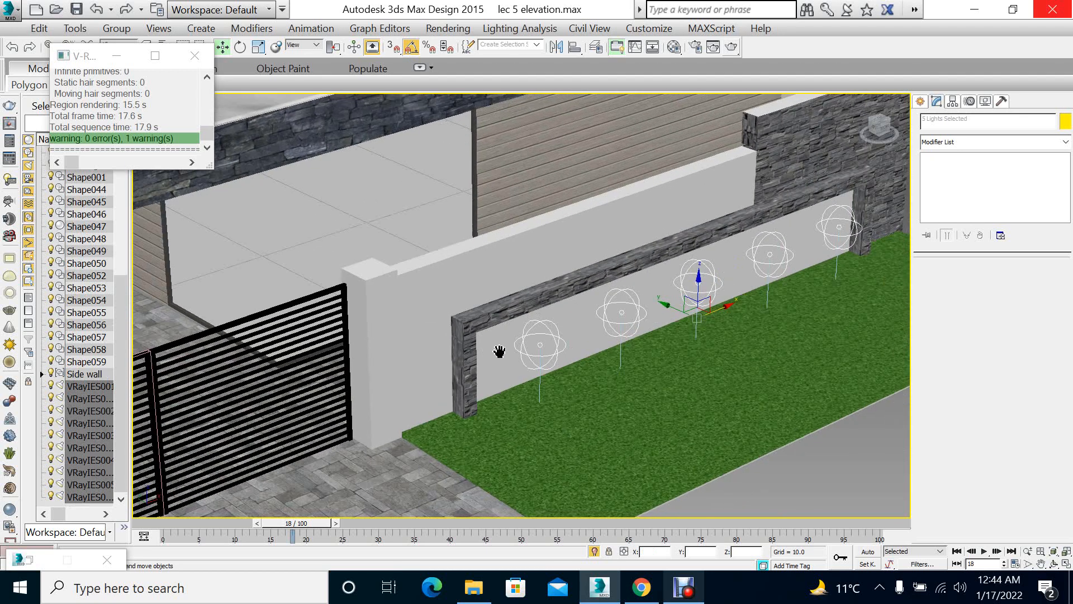
pyautogui.click(730, 46)
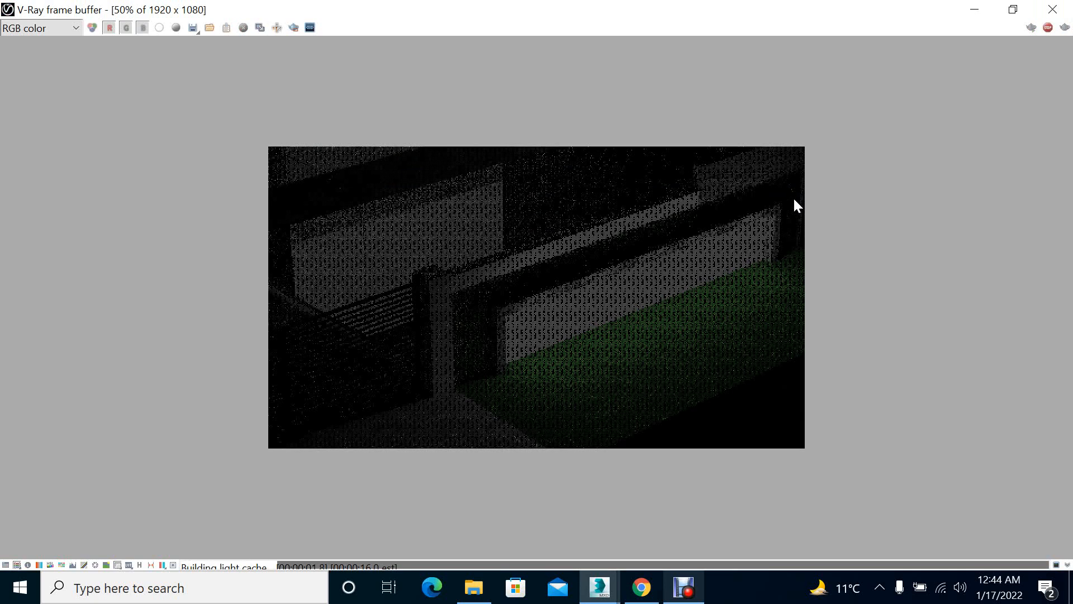
pyautogui.click(1053, 8)
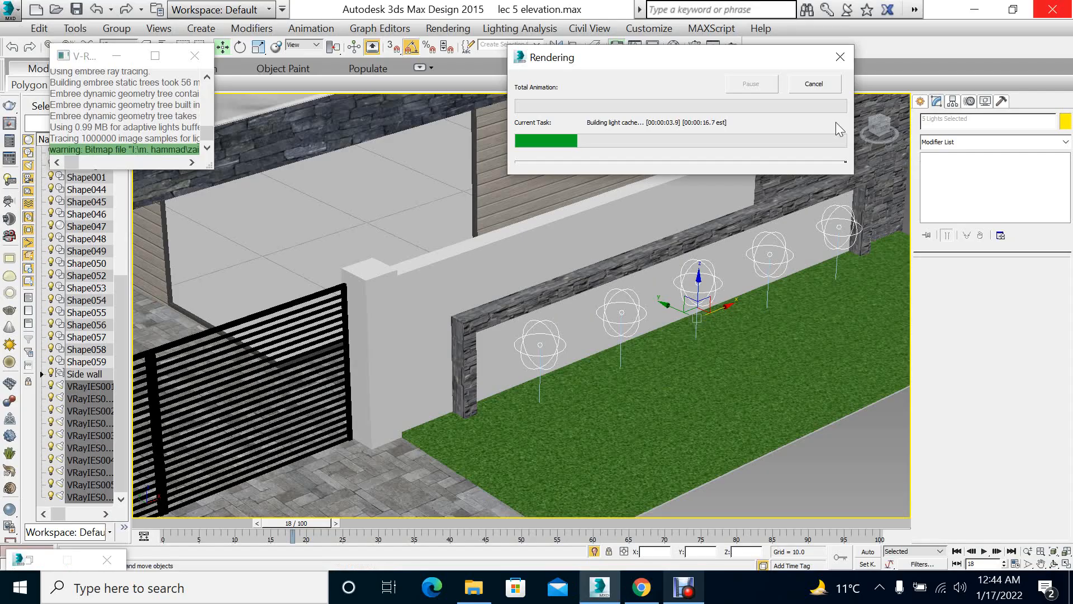
pyautogui.click(814, 84)
# Select the IES light nearest the gate pillar and review its shadow, diffuse, specular, colour and intensity parameters
pyautogui.click(540, 344)
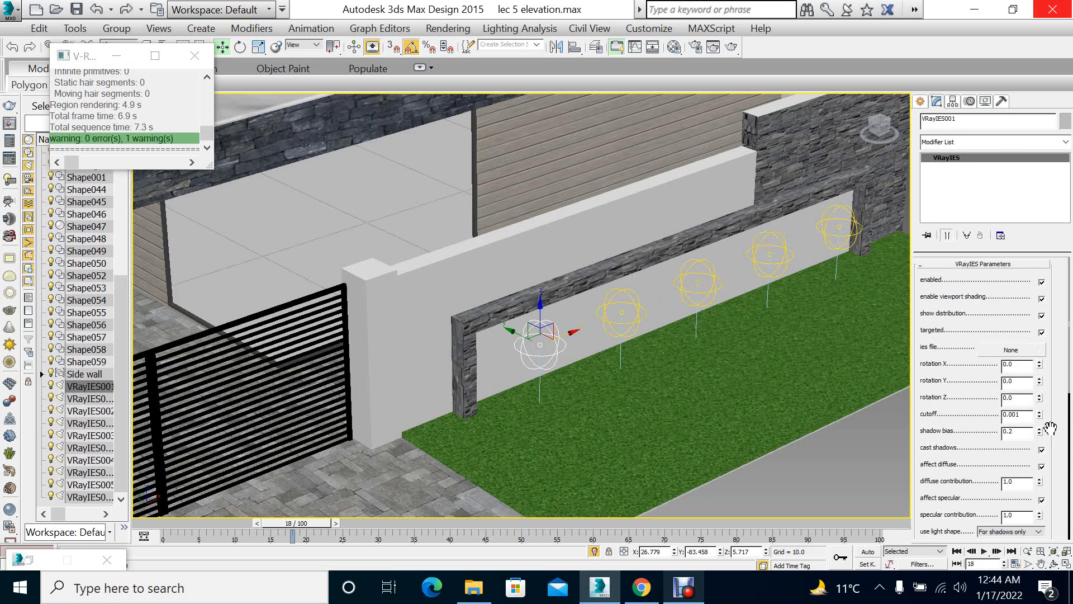
pyautogui.moveTo(1051, 428); pyautogui.dragTo(1049, 403)
pyautogui.moveTo(961, 439); pyautogui.dragTo(971, 347)
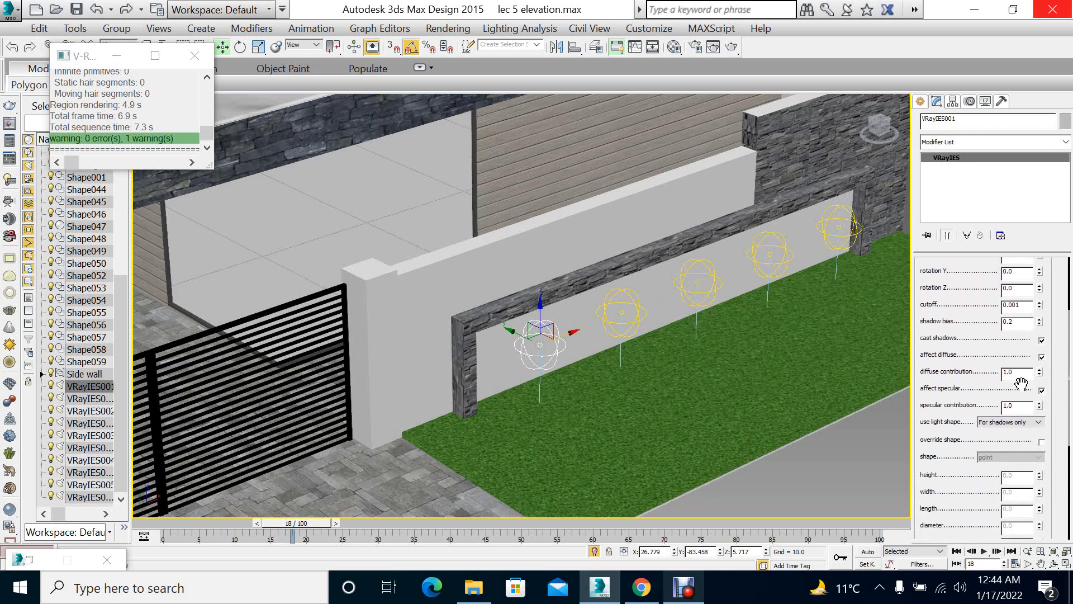
pyautogui.moveTo(1041, 376)
pyautogui.mouseDown()
pyautogui.moveTo(1043, 392)
pyautogui.moveTo(1047, 370)
pyautogui.mouseUp()
pyautogui.rightClick(1042, 376)
pyautogui.scroll(-5, 952, 422)
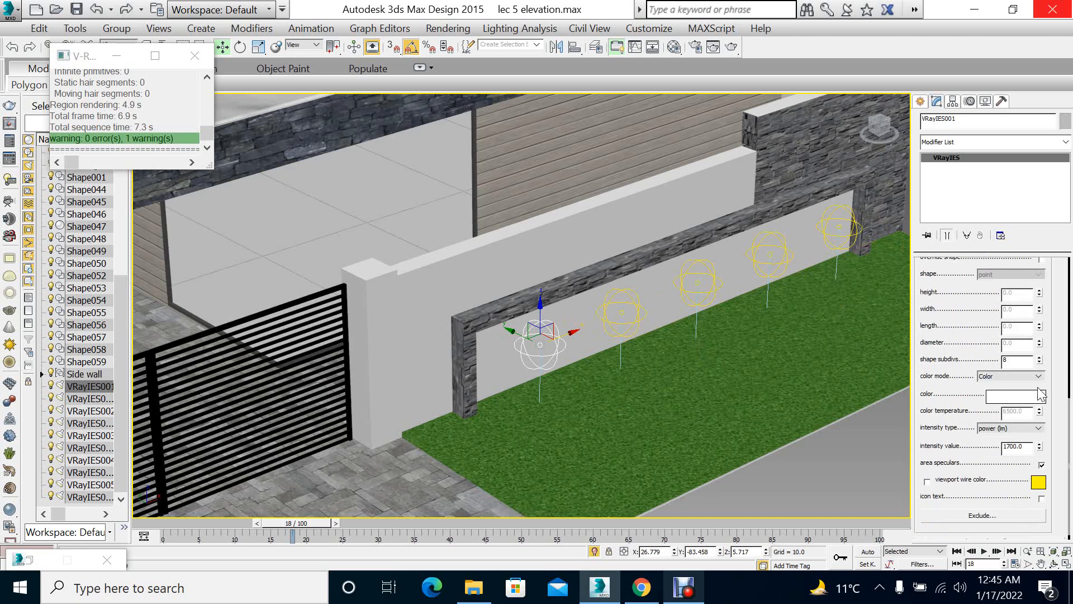
# Try the Temperature color mode on the selected IES light and switch it back to Color
pyautogui.click(1001, 377)
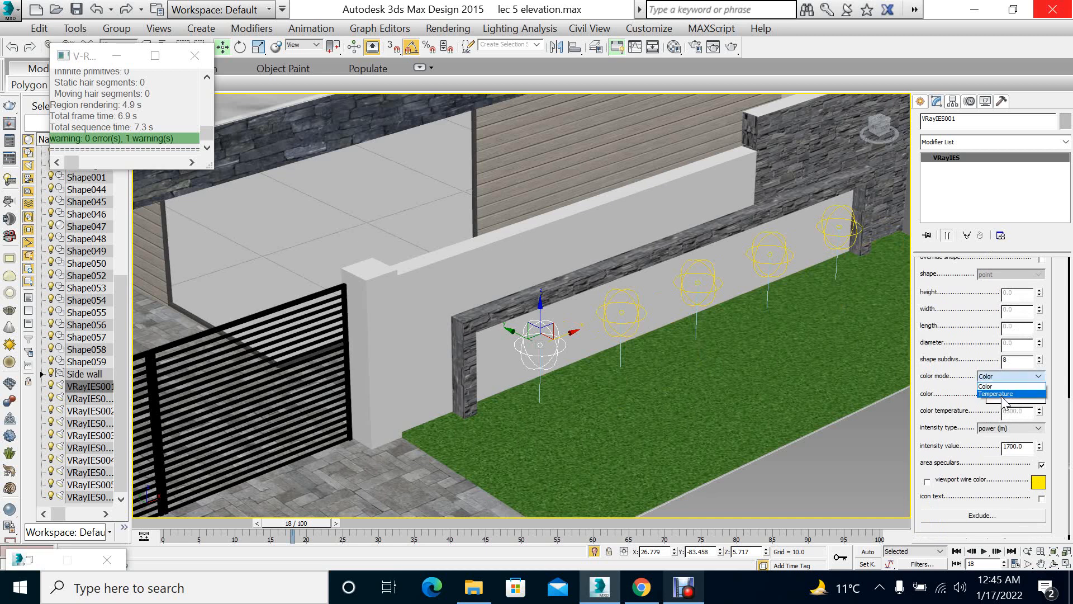
pyautogui.click(1002, 394)
pyautogui.click(1003, 377)
pyautogui.click(1003, 387)
# Set the light's intensity type to intensity (cd) with a value of 500, test render the perspective view, and cancel the render
pyautogui.moveTo(934, 412); pyautogui.dragTo(953, 352)
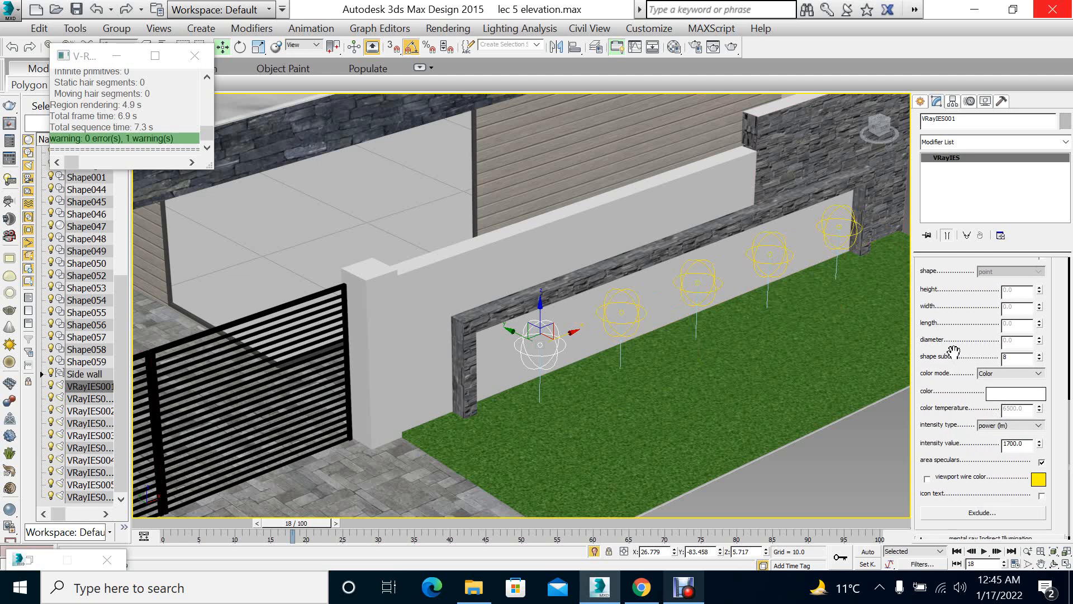
pyautogui.click(1007, 427)
pyautogui.click(1007, 442)
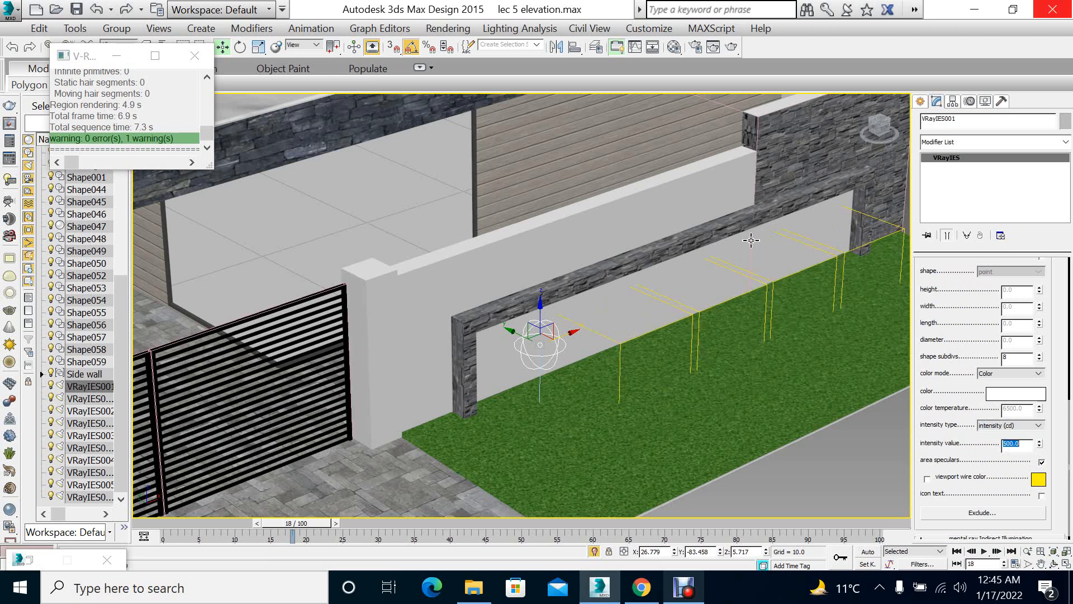
pyautogui.click(731, 46)
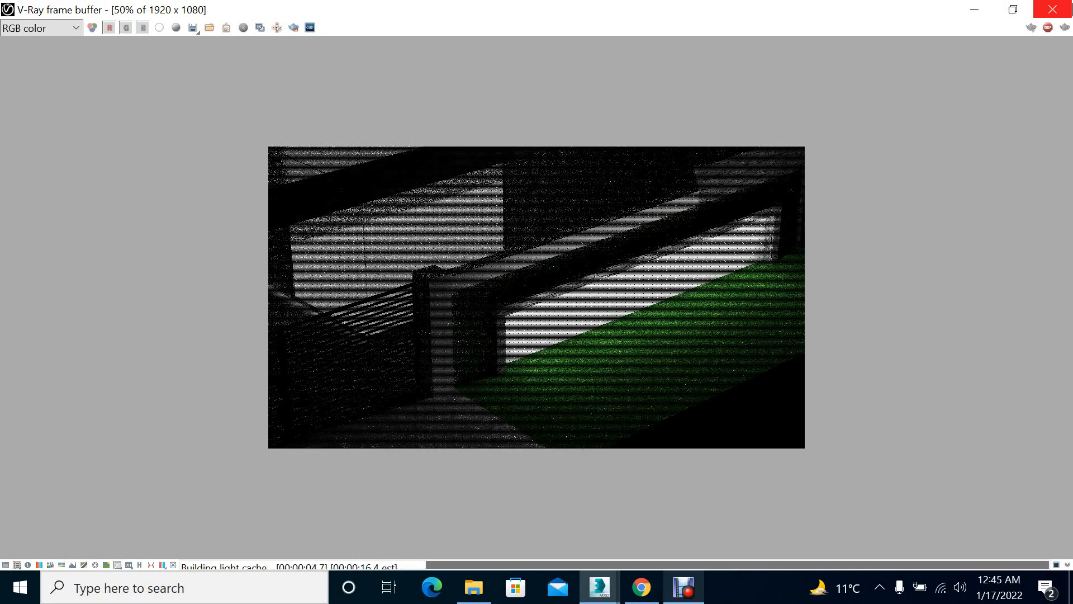
pyautogui.click(1053, 9)
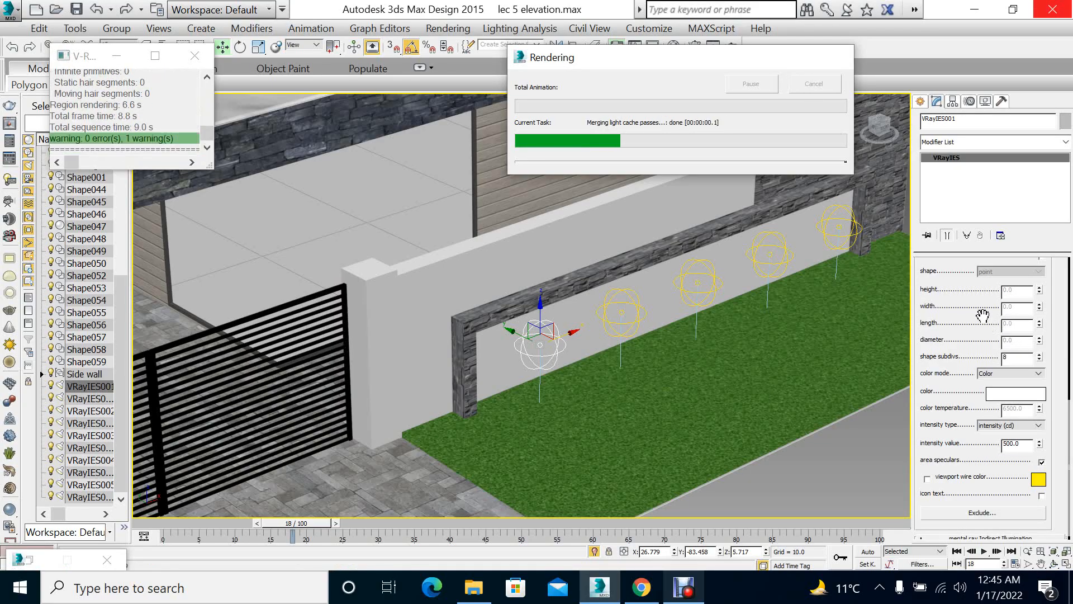
# Review the light's use light shape options, keeping For shadows only
pyautogui.moveTo(989, 330); pyautogui.dragTo(994, 536)
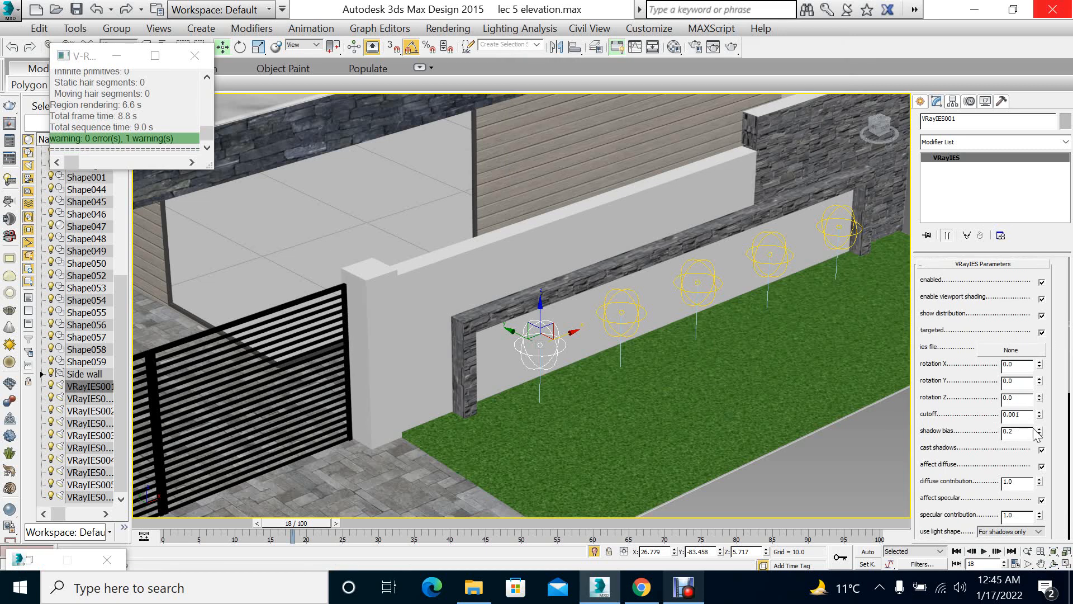
pyautogui.moveTo(972, 447); pyautogui.dragTo(990, 307)
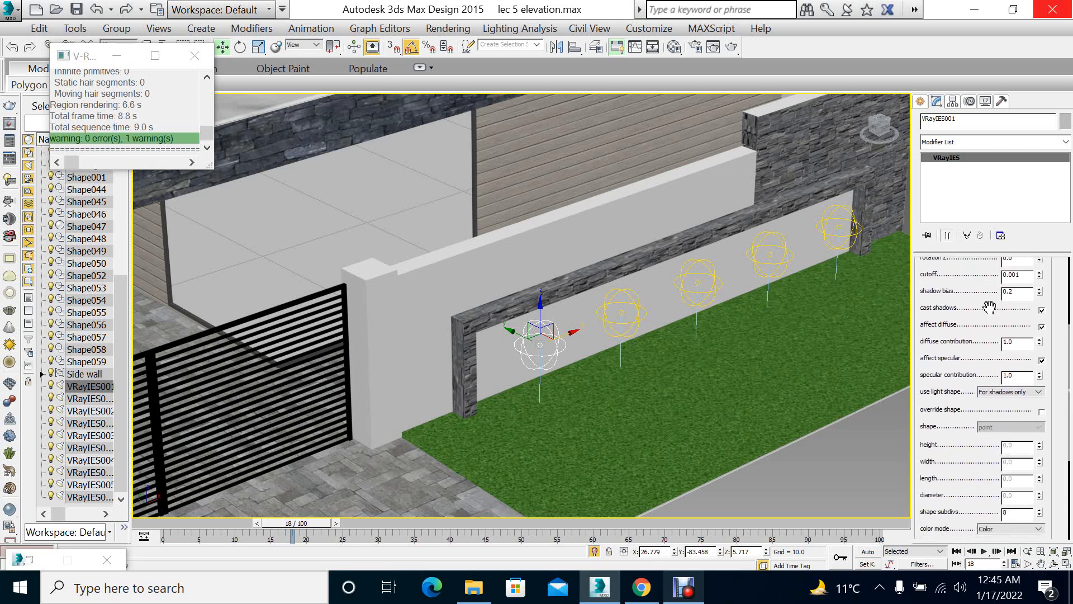
pyautogui.click(1017, 392)
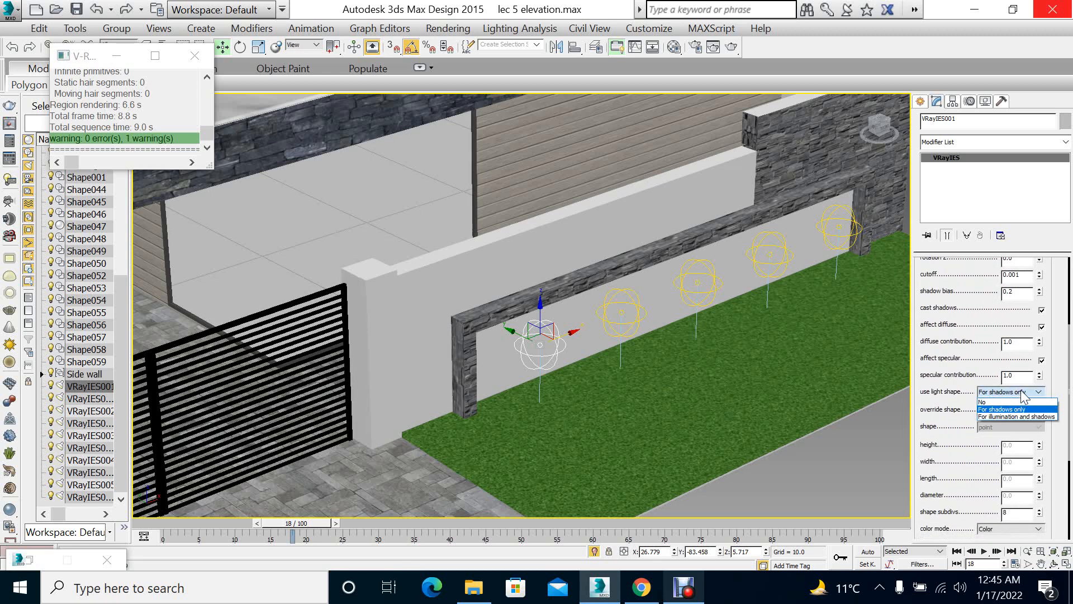
pyautogui.click(1002, 409)
pyautogui.click(1016, 392)
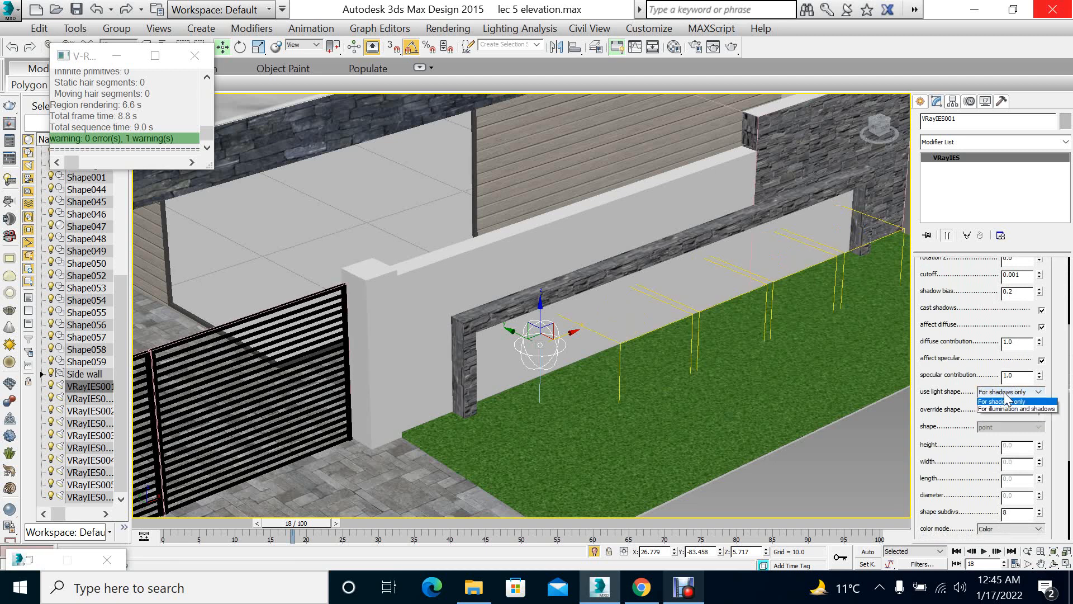
pyautogui.click(1002, 417)
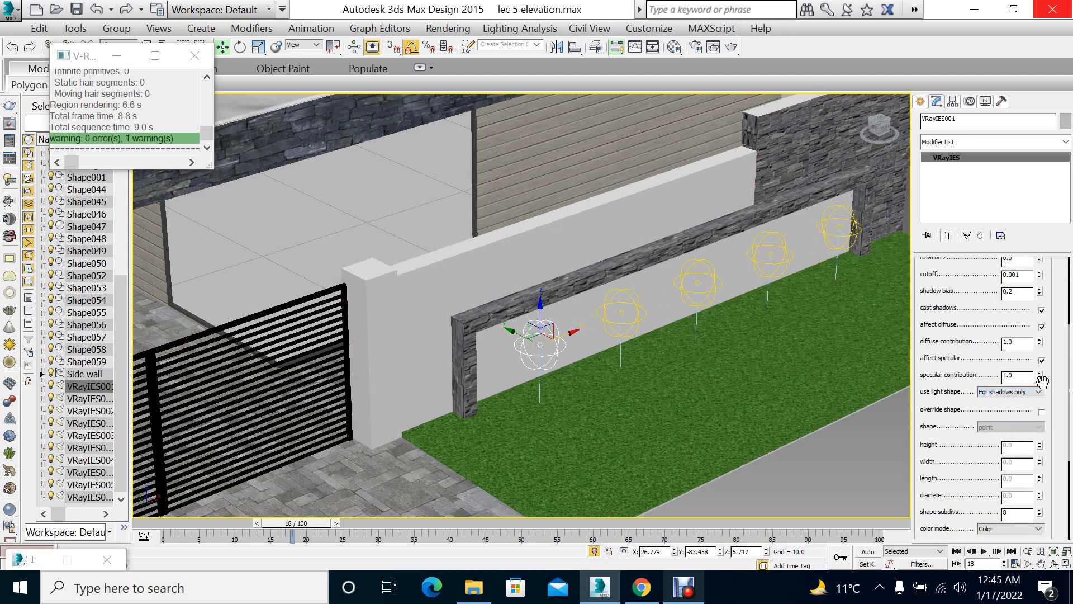
pyautogui.scroll(-3, 1014, 363)
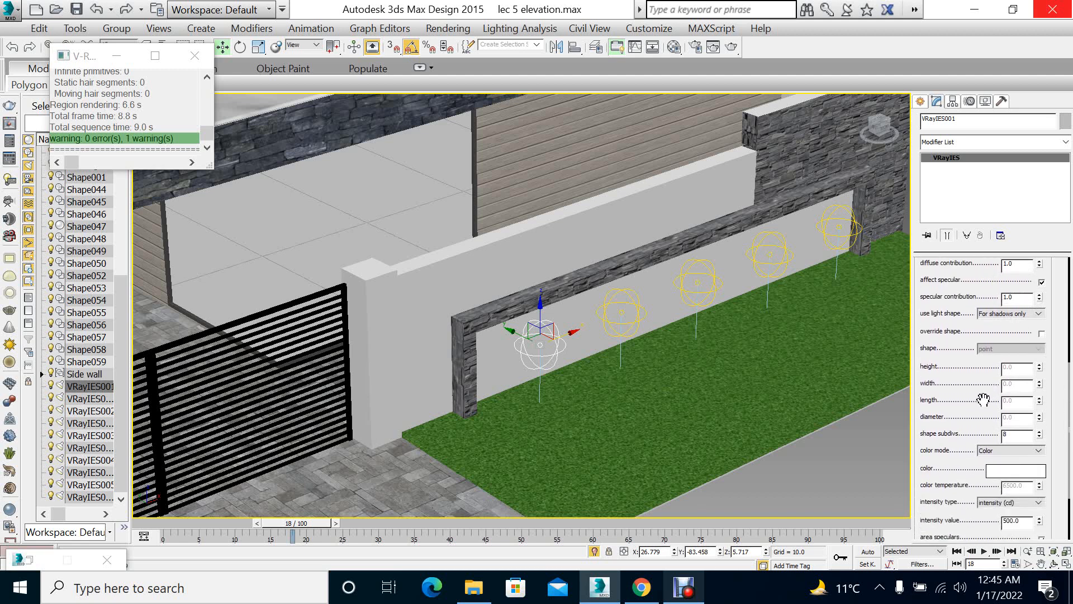
# Set the IES light's intensity value to 10, test render the perspective view, and cancel the render
pyautogui.moveTo(984, 399); pyautogui.dragTo(995, 301)
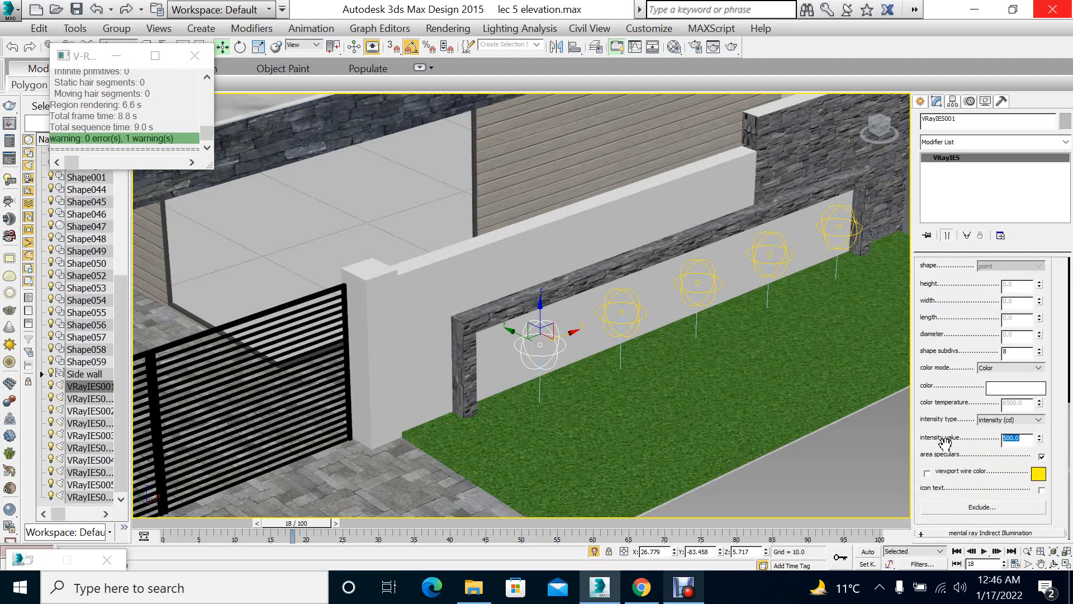
pyautogui.write('0')
pyautogui.press('Return')
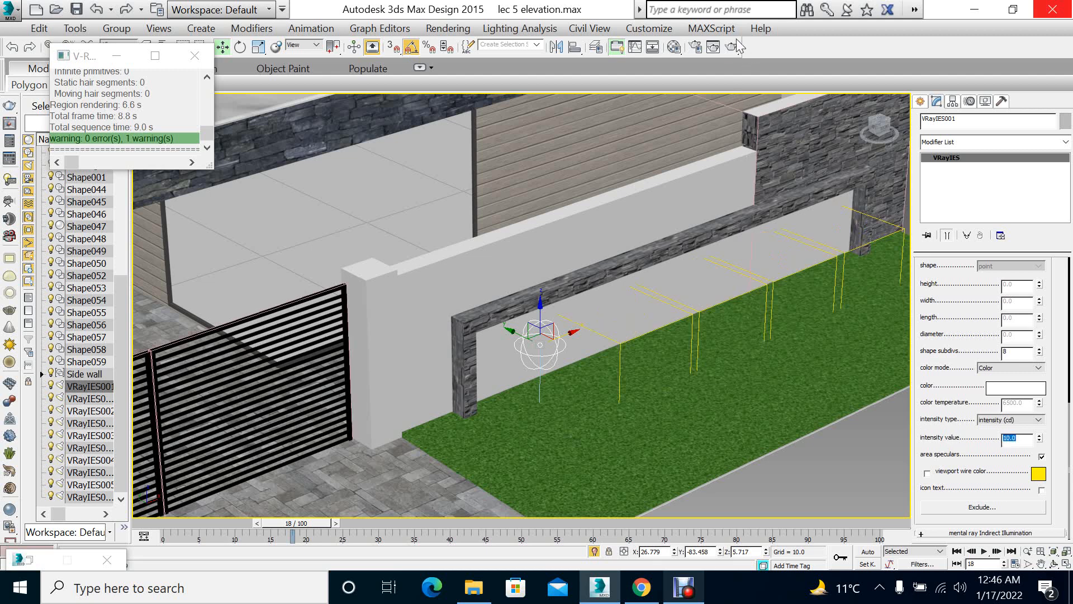
pyautogui.click(732, 47)
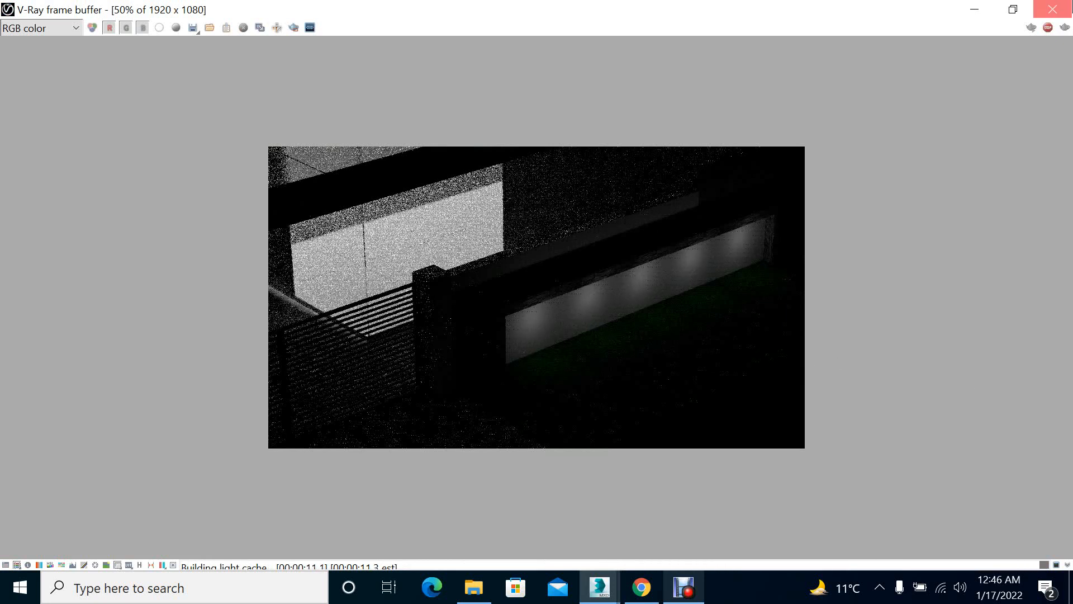
pyautogui.click(1053, 9)
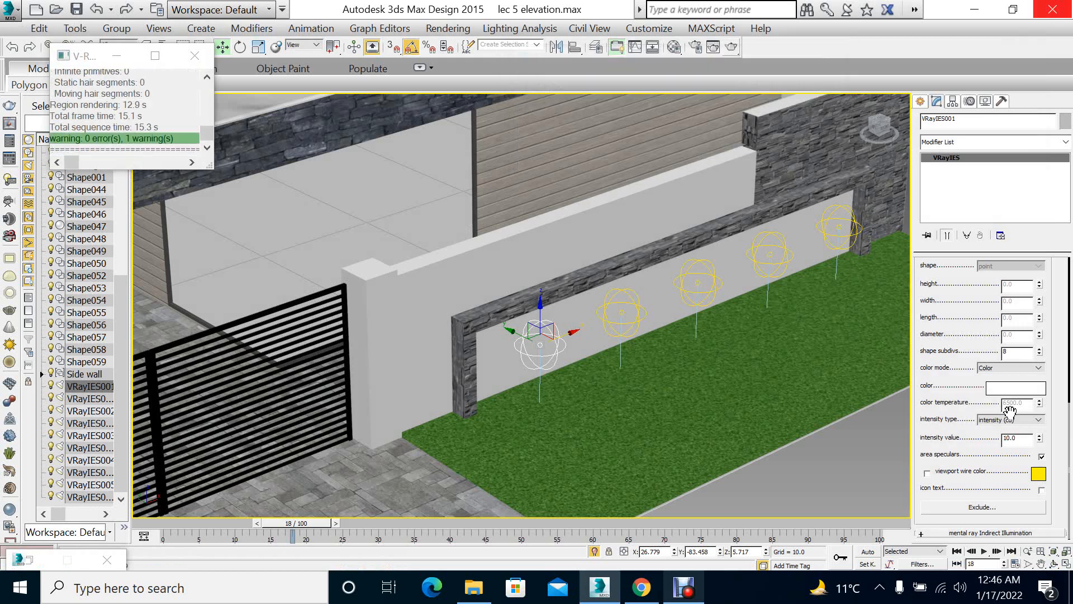
# Set the IES light's intensity value to 20
pyautogui.moveTo(1025, 439); pyautogui.dragTo(949, 441)
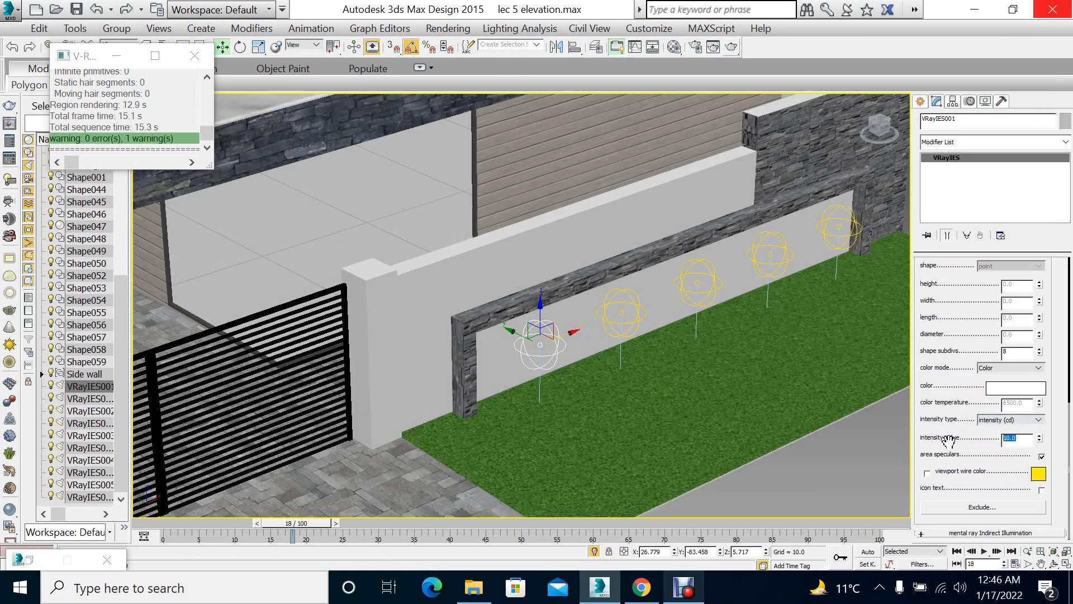
pyautogui.write('20')
pyautogui.press('Return')
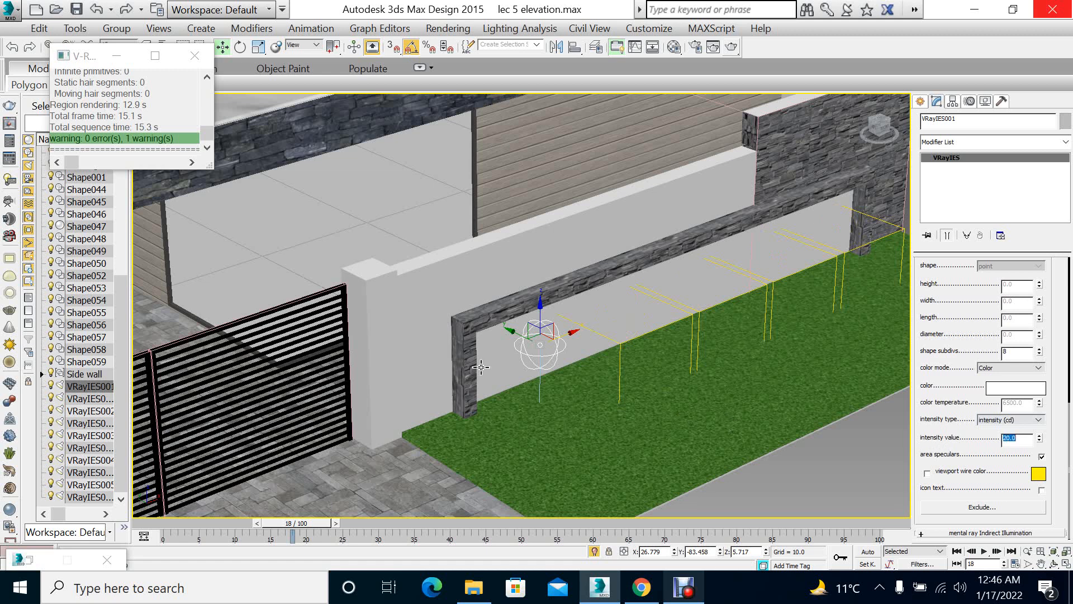
# Select all five IES lights with their targets in the front view, deselecting the surrounding house objects
pyautogui.hotkey('alt', 'w')
pyautogui.hotkey('alt', 'w')
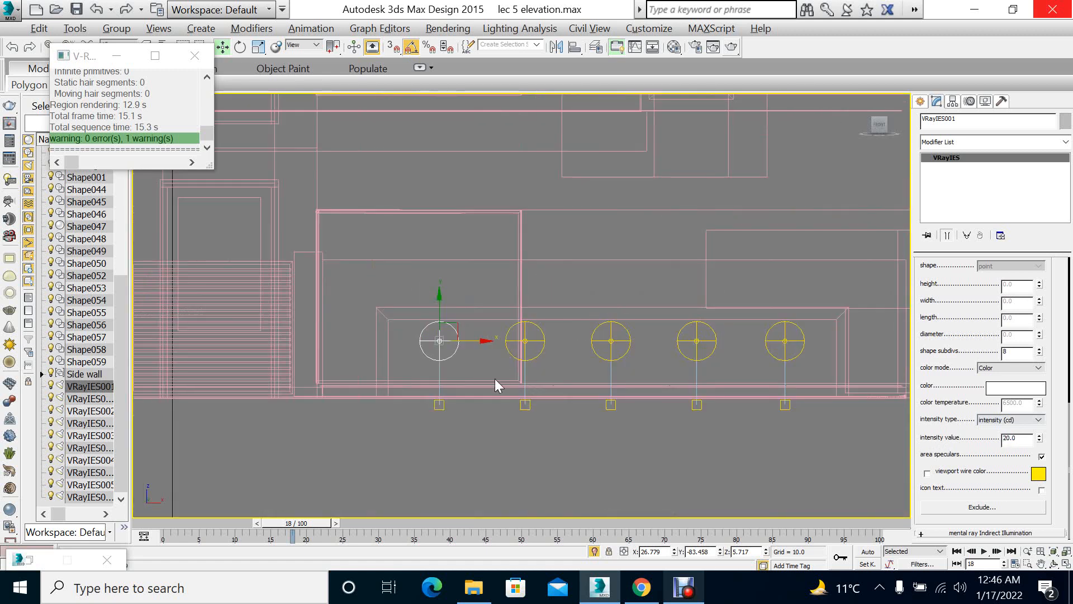
pyautogui.keyDown('ctrl'); pyautogui.click(439, 404); pyautogui.keyUp('ctrl')
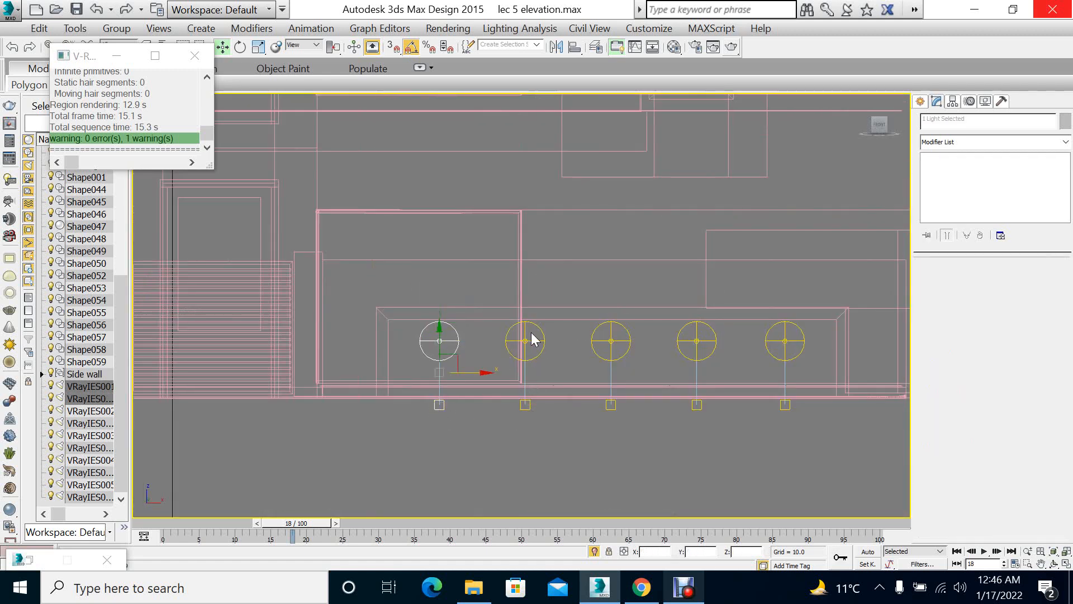
pyautogui.moveTo(407, 285); pyautogui.dragTo(836, 463)
pyautogui.keyDown('alt'); pyautogui.moveTo(887, 439); pyautogui.dragTo(820, 260); pyautogui.keyUp('alt')
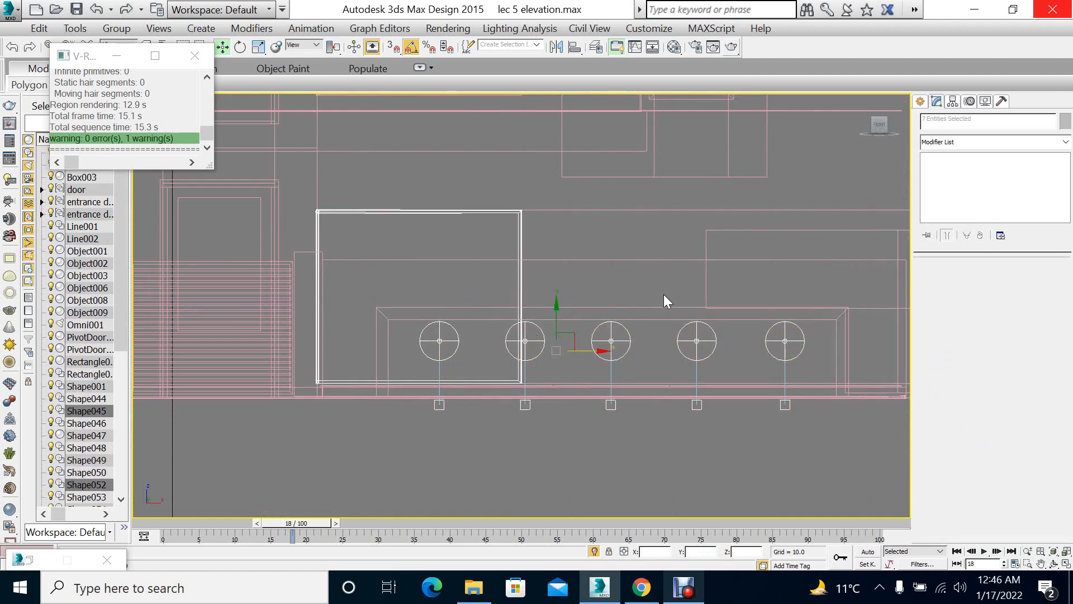
pyautogui.keyDown('alt'); pyautogui.moveTo(662, 287); pyautogui.dragTo(321, 97); pyautogui.keyUp('alt')
pyautogui.hotkey('alt', 'w')
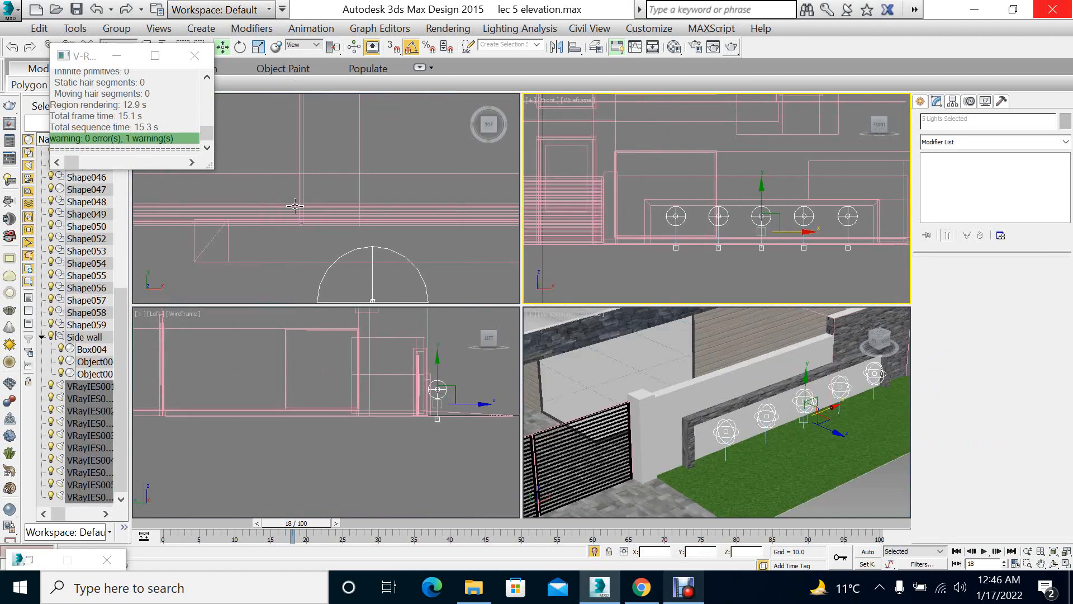
# Move the five IES lights and targets away from the boundary wall in the top view, to about Y -86.4, and check them in perspective
pyautogui.rightClick(292, 206)
pyautogui.hotkey('alt', 'w')
pyautogui.scroll(-10, 576, 371)
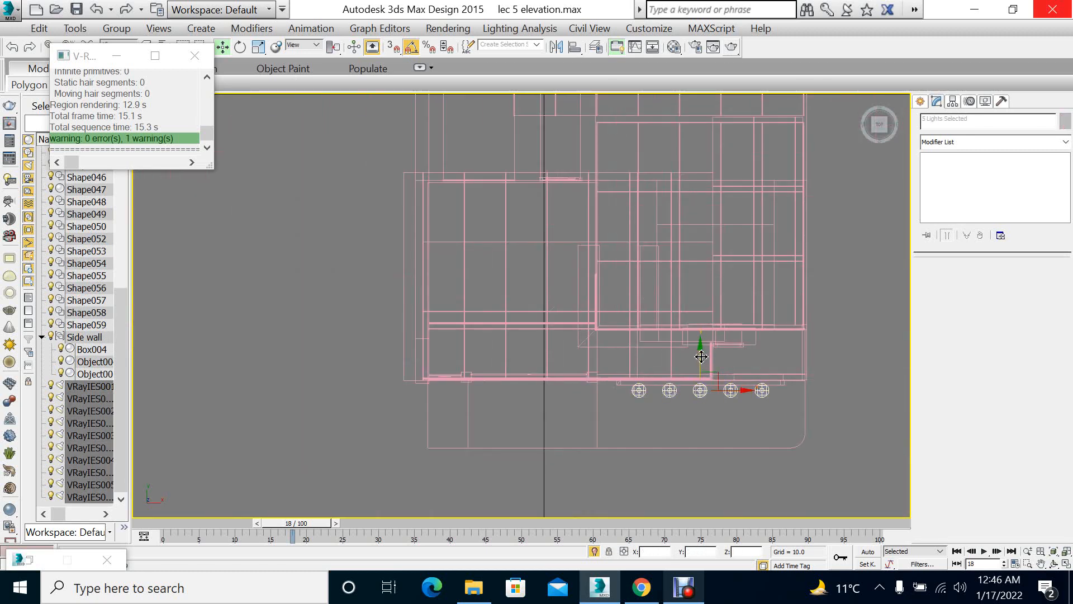
pyautogui.moveTo(700, 357); pyautogui.dragTo(709, 368)
pyautogui.hotkey('alt', 'w')
pyautogui.rightClick(764, 465)
pyautogui.hotkey('alt', 'w')
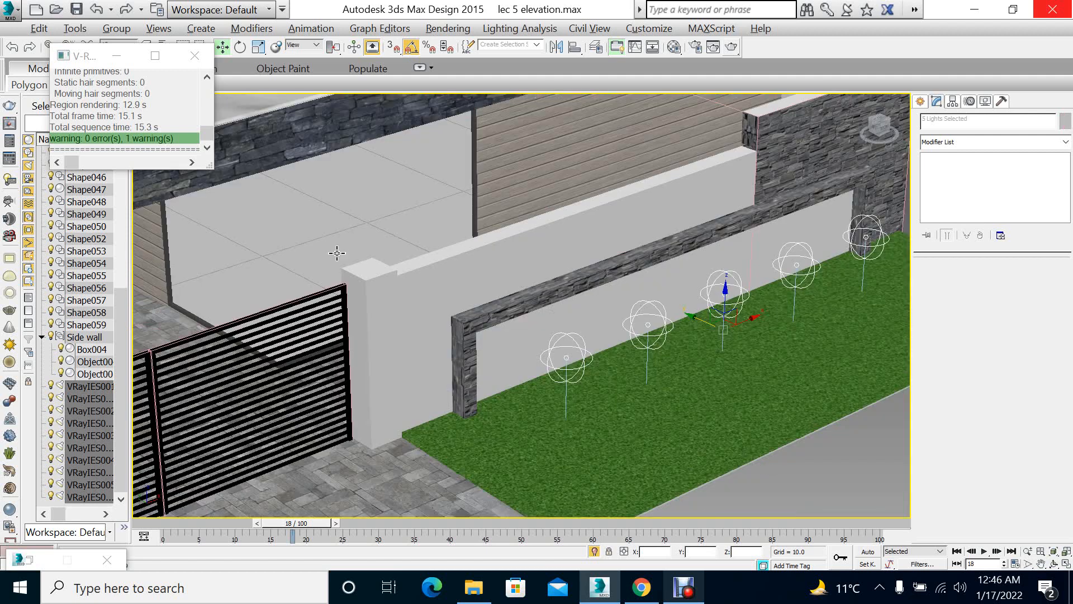
# Group the five lights and targets as "IES vry", test render the perspective view, and cancel the render
pyautogui.click(102, 29)
pyautogui.click(124, 44)
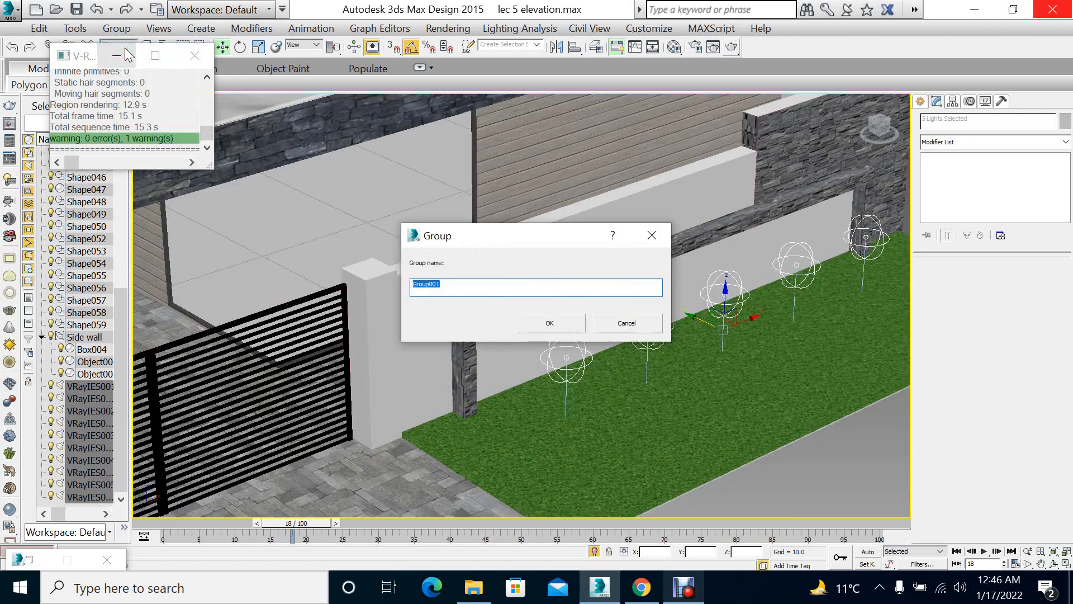
pyautogui.write('IES vr')
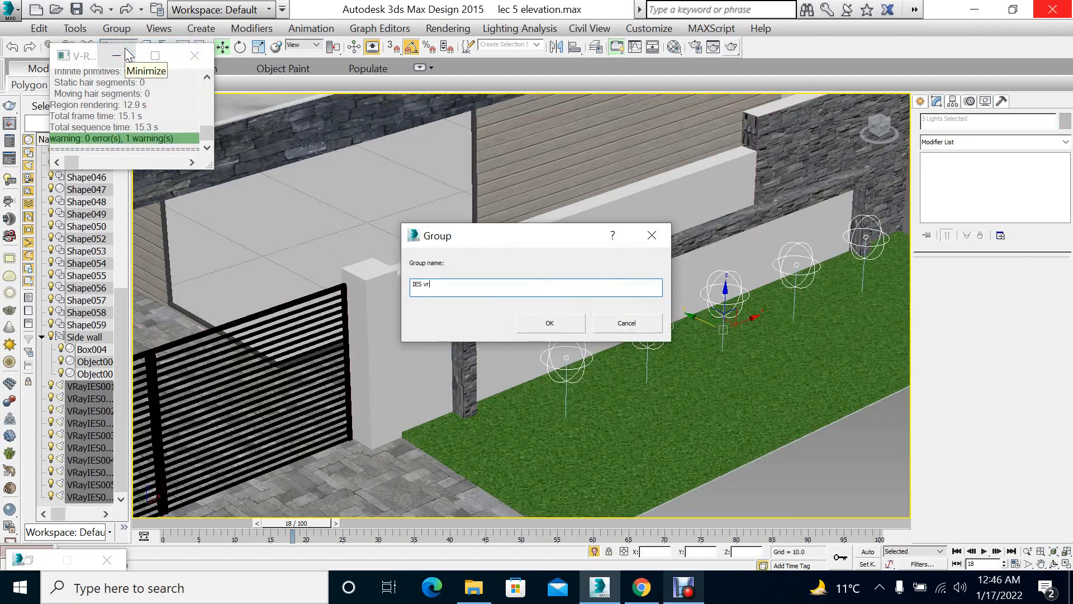
pyautogui.write('y')
pyautogui.press('Return')
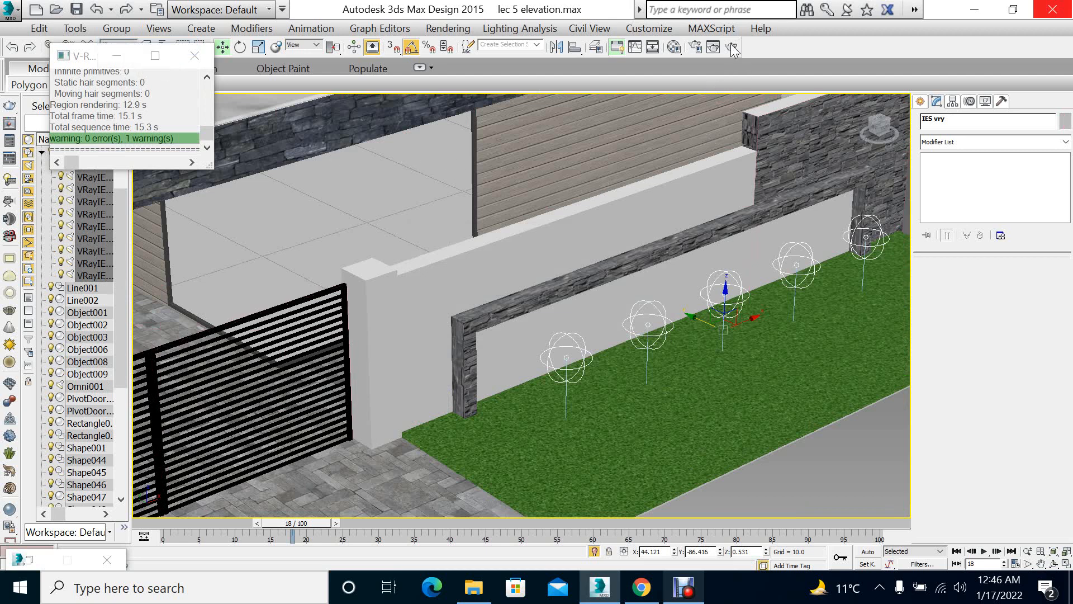
pyautogui.click(732, 48)
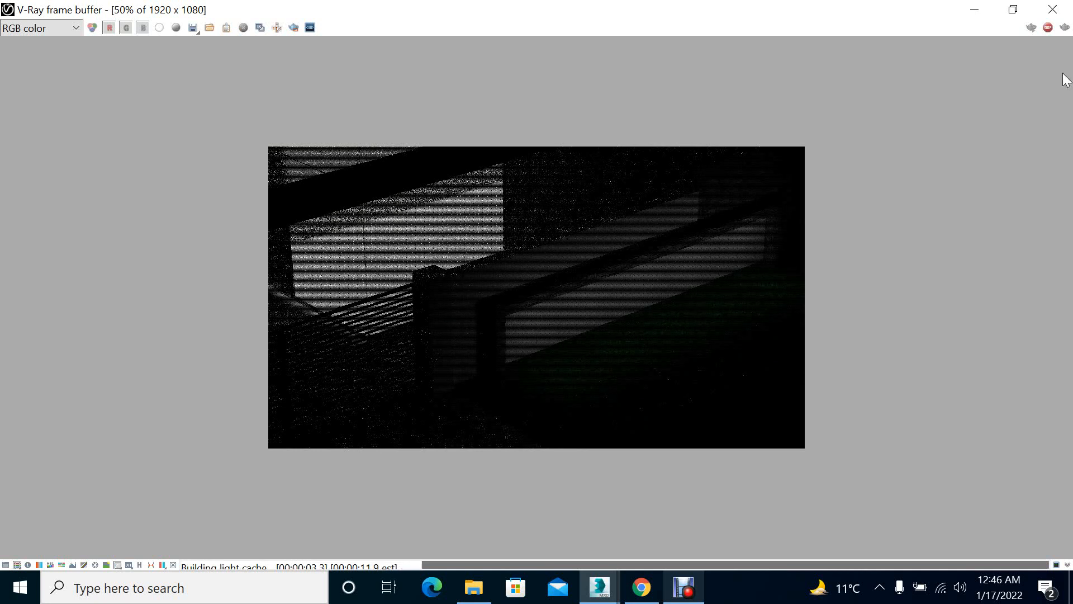
pyautogui.click(1066, 4)
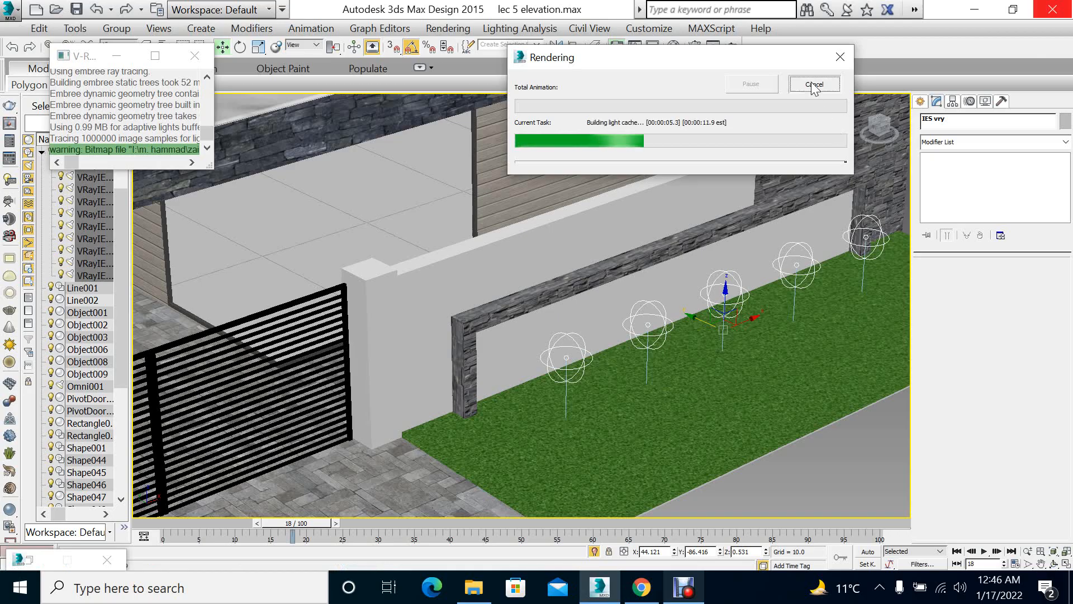
# Move the light group closer to the boundary wall, to about Y -81.5, test render it, and switch to the front view
pyautogui.moveTo(697, 317); pyautogui.dragTo(658, 309)
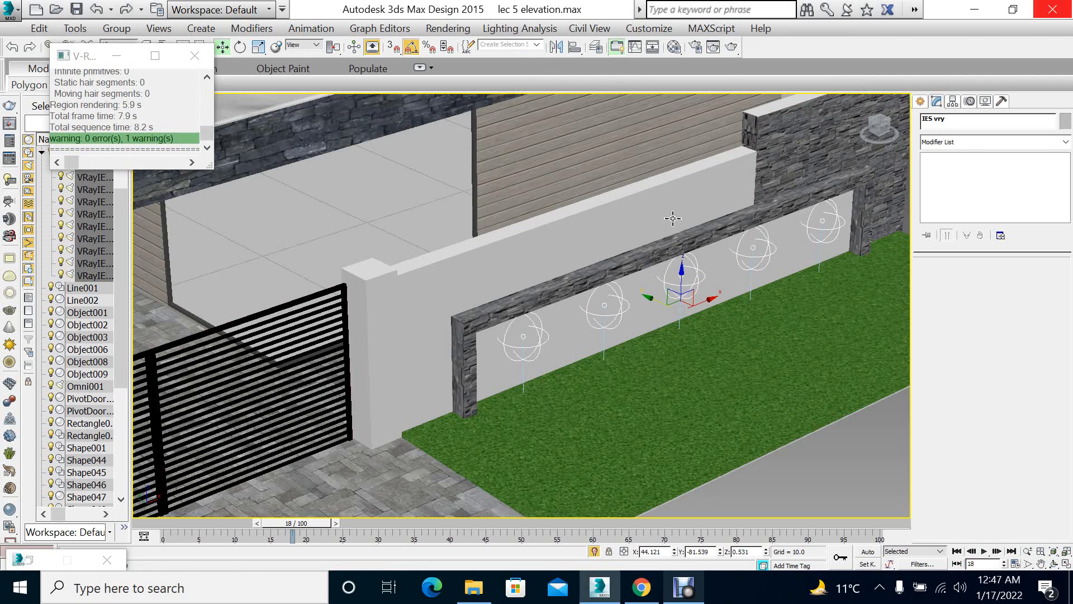
pyautogui.click(733, 48)
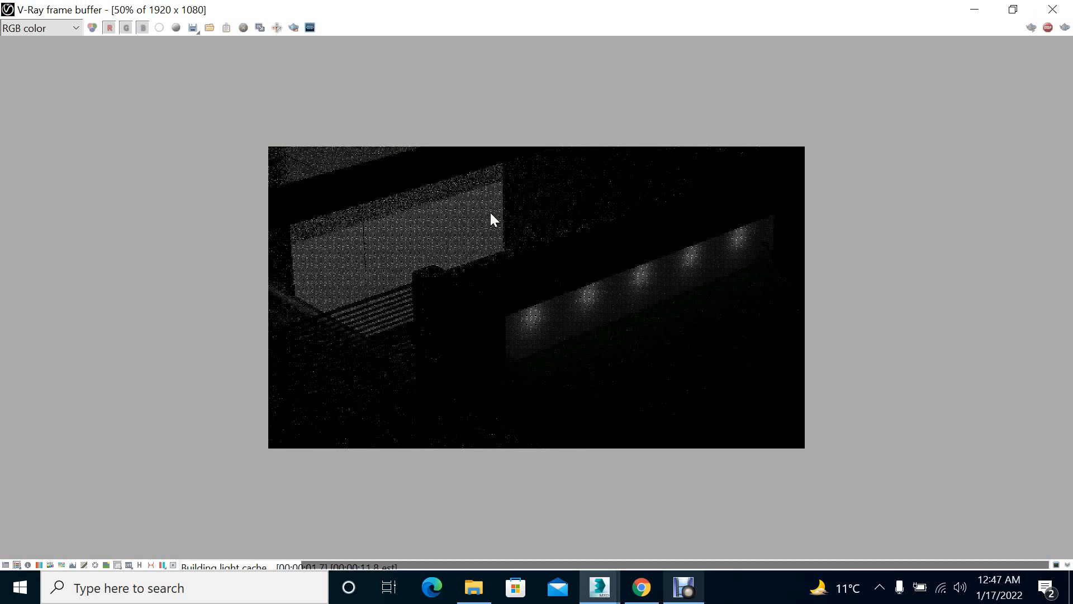
pyautogui.click(1067, 7)
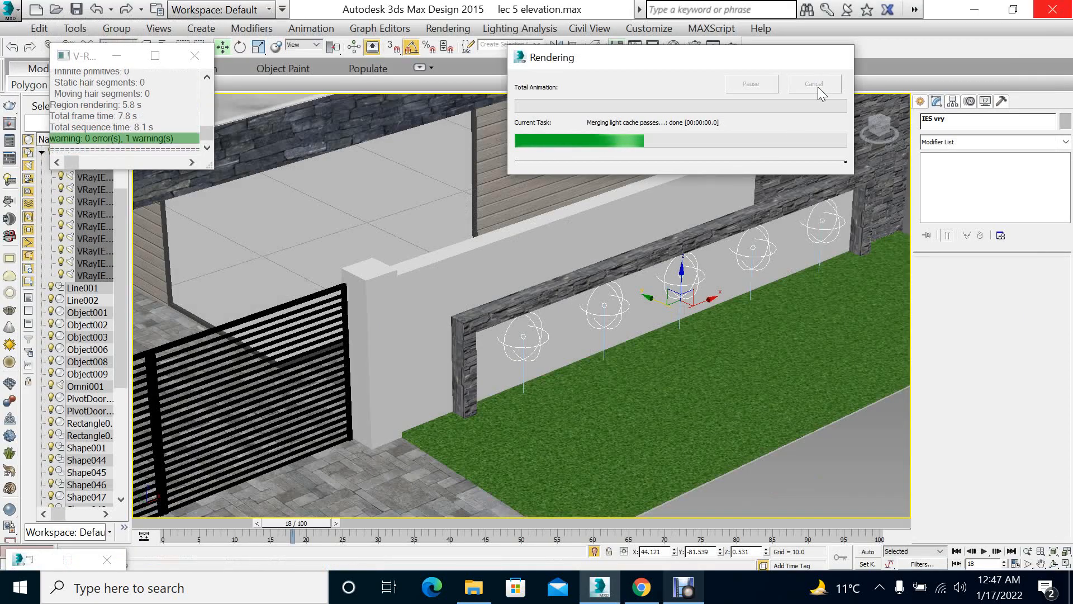
pyautogui.press('f')
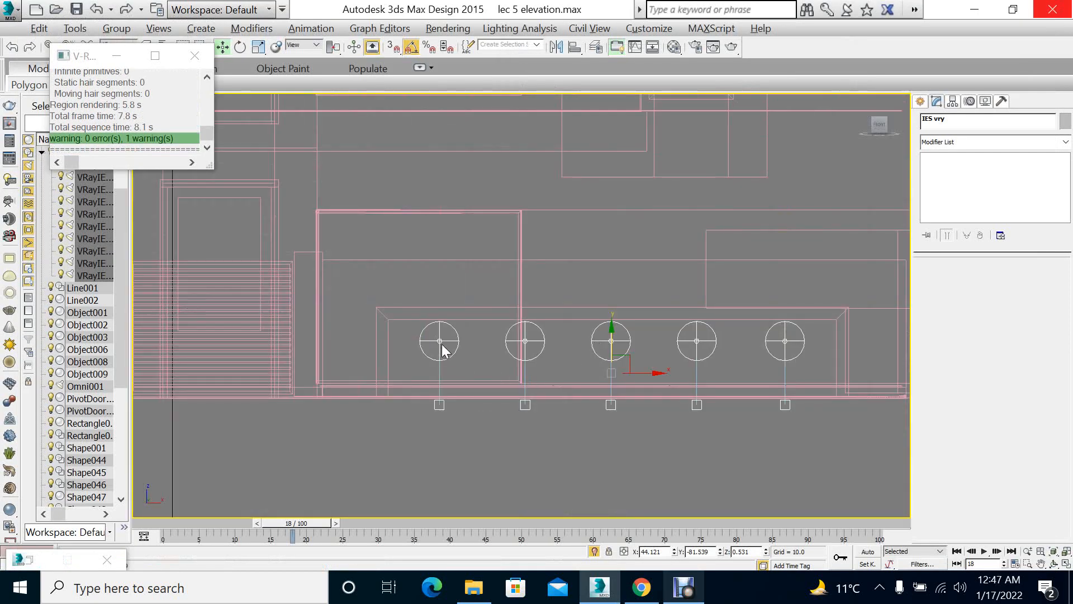
# Scale the IES light group vertically to about 238% in the front view and lower it to about Z -6.9
pyautogui.click(442, 344)
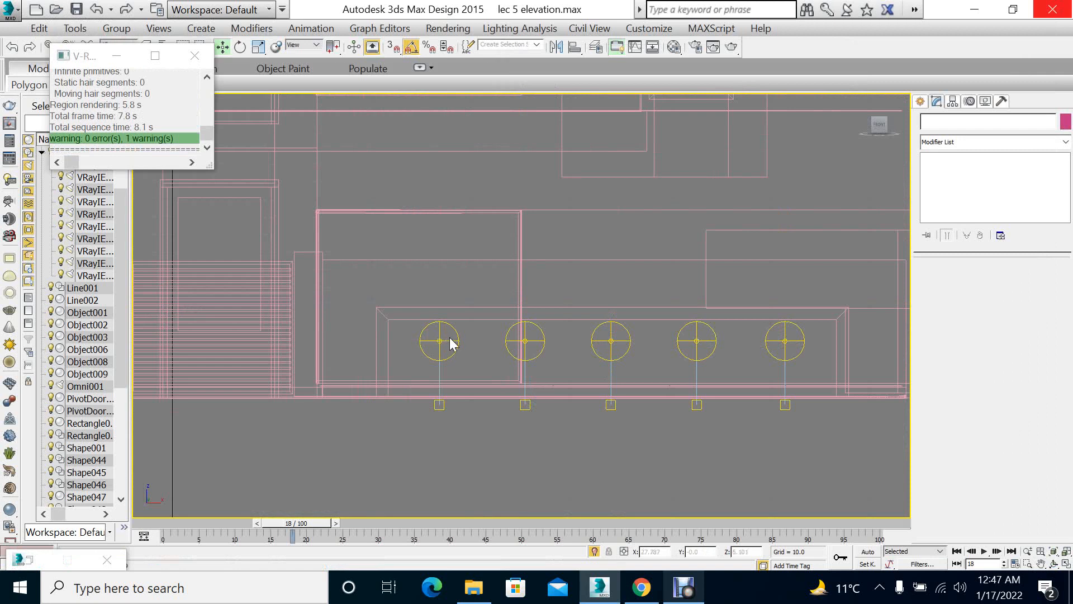
pyautogui.click(449, 339)
pyautogui.press('r')
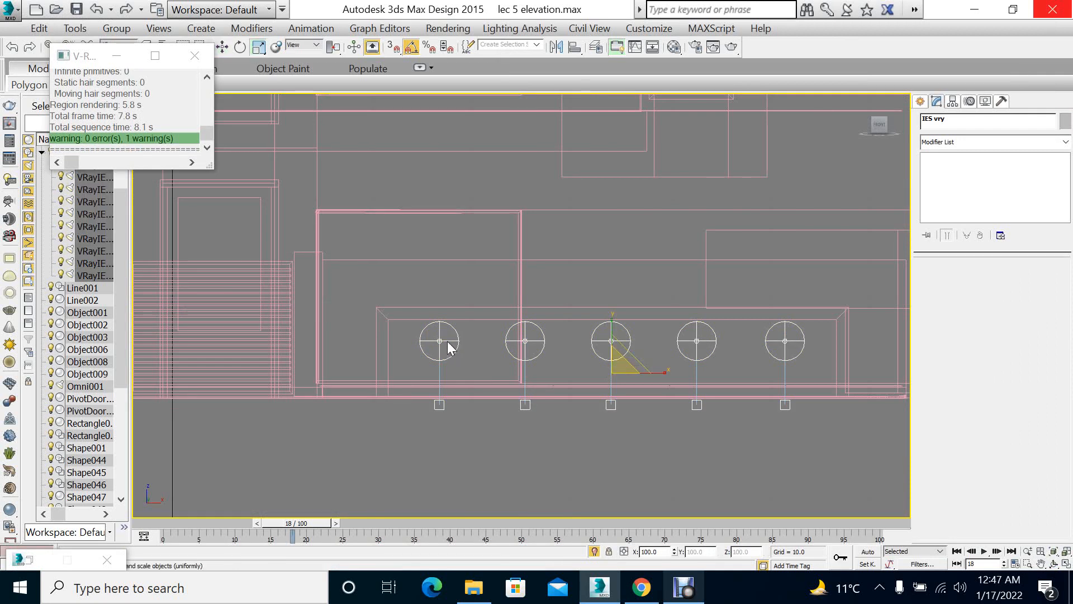
pyautogui.moveTo(611, 317); pyautogui.dragTo(619, 260)
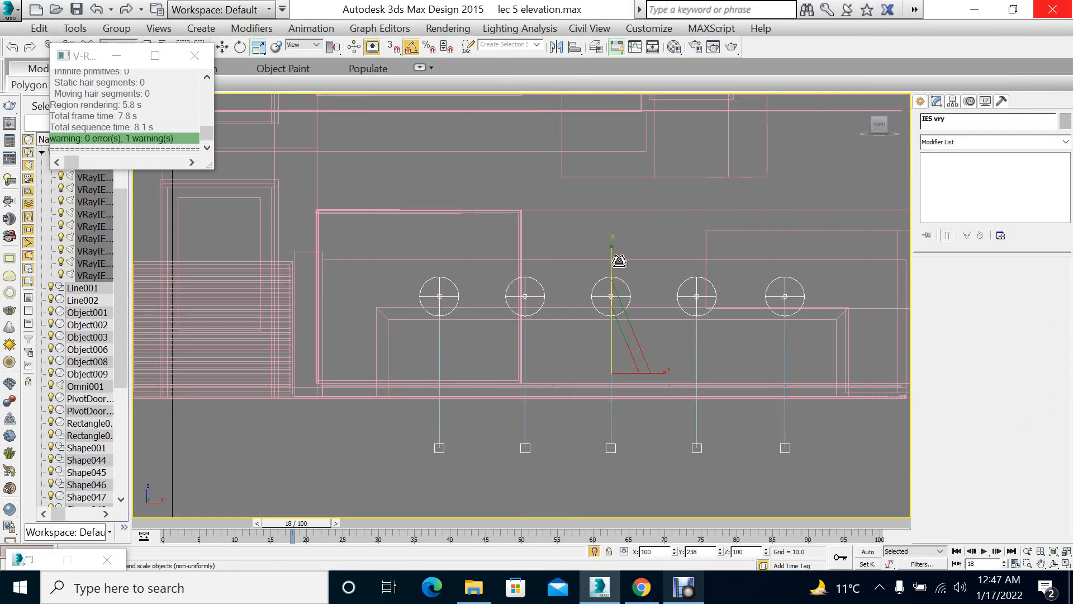
pyautogui.press('w')
pyautogui.moveTo(624, 338); pyautogui.dragTo(624, 385)
# Move the light group away from the boundary wall in the top view, to about Y -84.3, and test render the perspective view
pyautogui.hotkey('alt', 'w')
pyautogui.hotkey('alt', 'w')
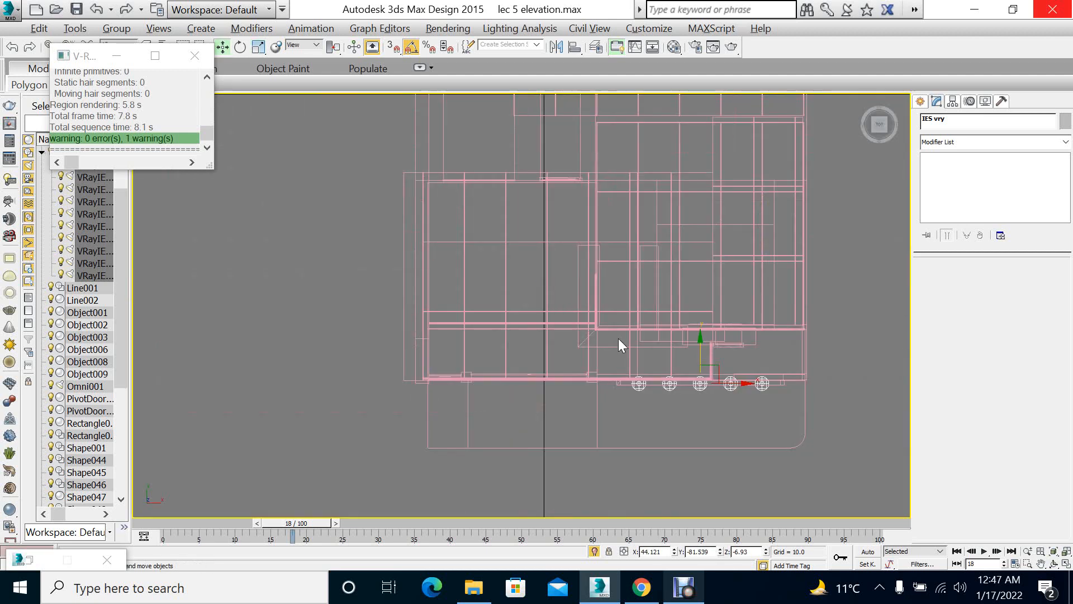
pyautogui.moveTo(695, 343)
pyautogui.mouseDown()
pyautogui.moveTo(702, 382)
pyautogui.moveTo(704, 362)
pyautogui.mouseUp()
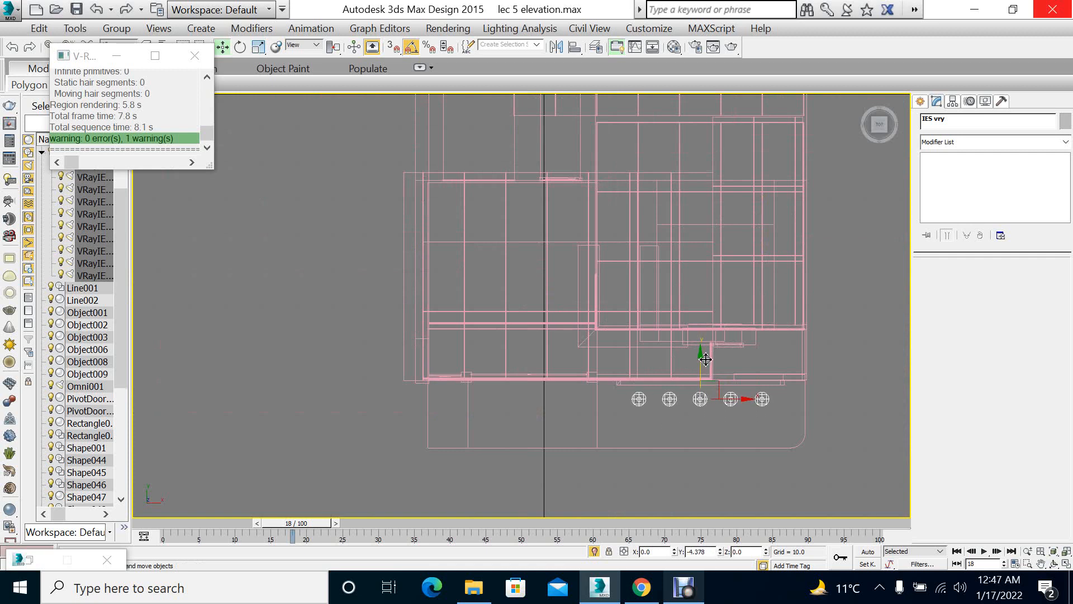
pyautogui.hotkey('alt', 'w')
pyautogui.hotkey('alt', 'w')
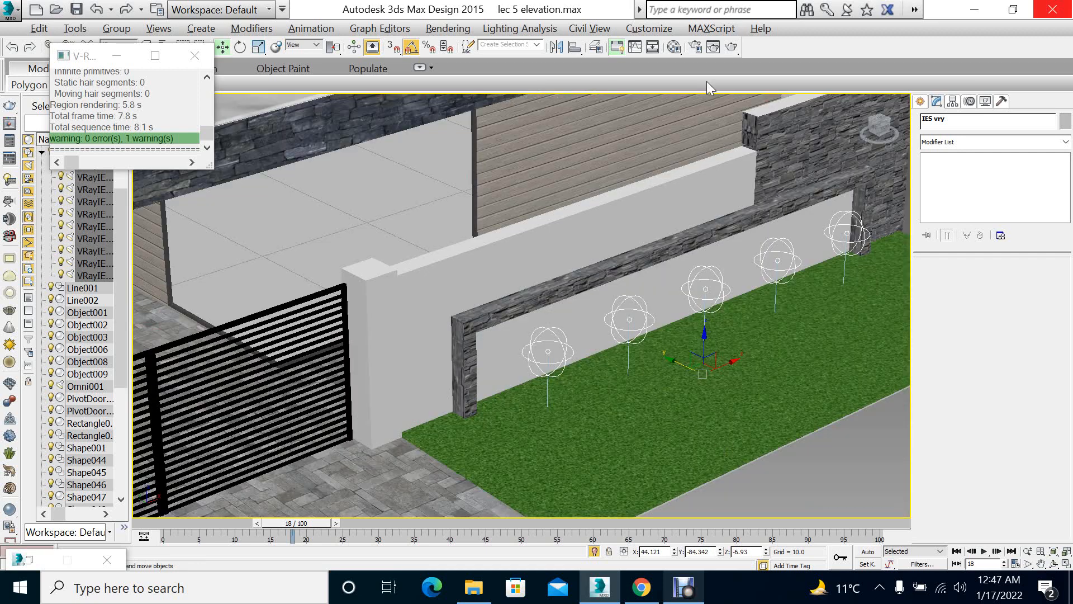
pyautogui.hotkey('shift', 'q')
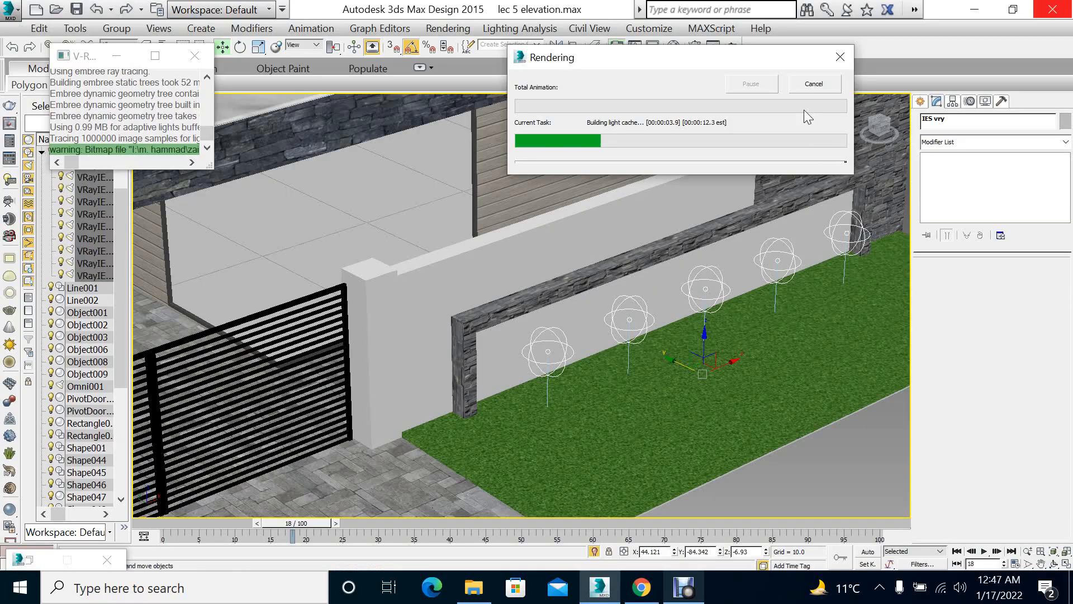
# Open the "IES vry" group and select the IES light nearest the gate for editing
pyautogui.click(556, 354)
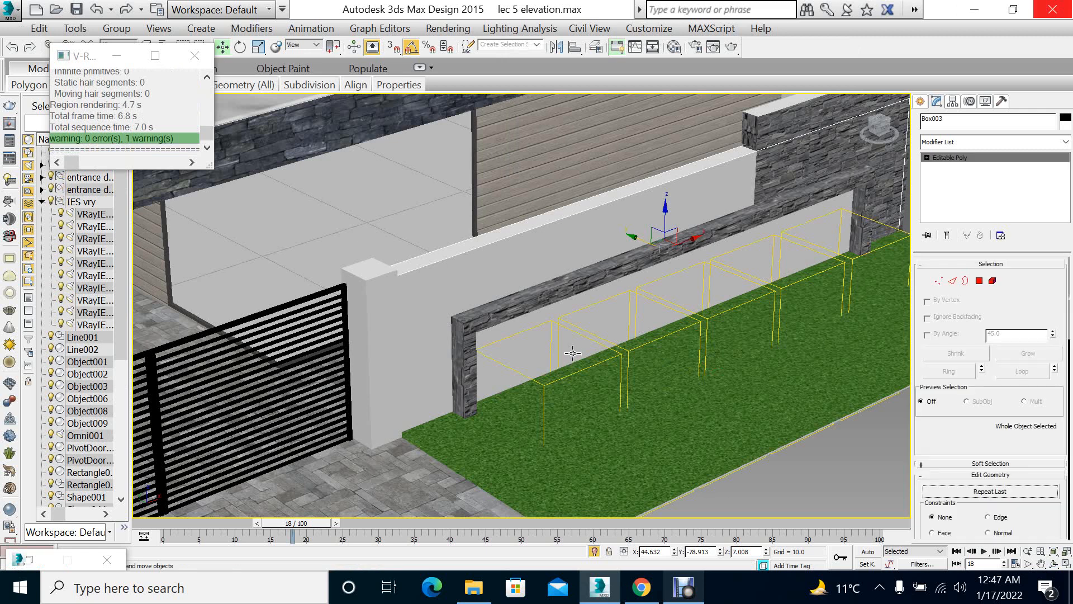
pyautogui.click(570, 344)
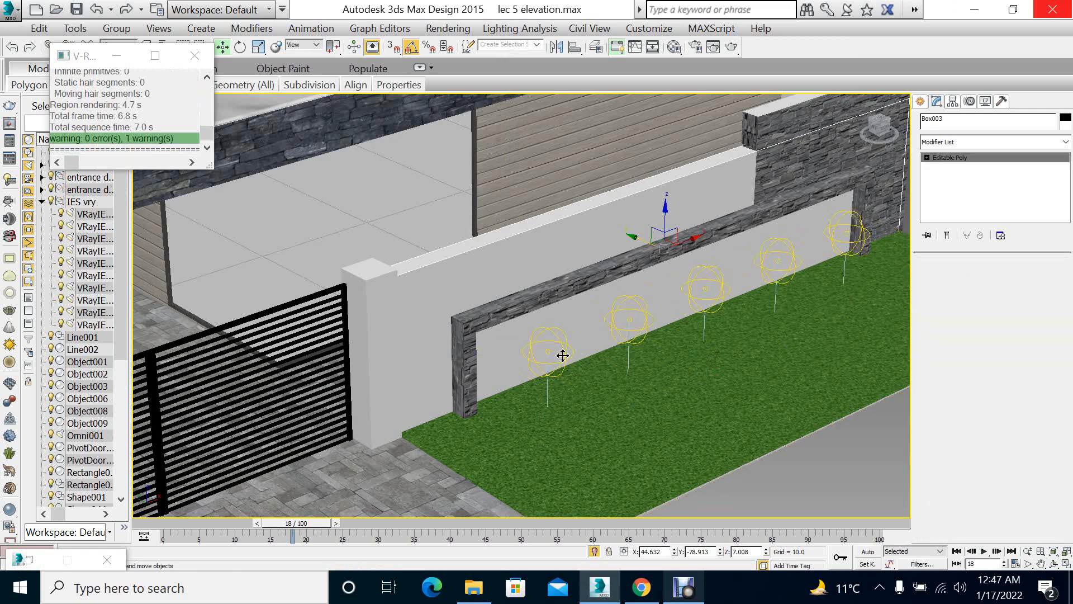
pyautogui.click(544, 357)
pyautogui.click(545, 357)
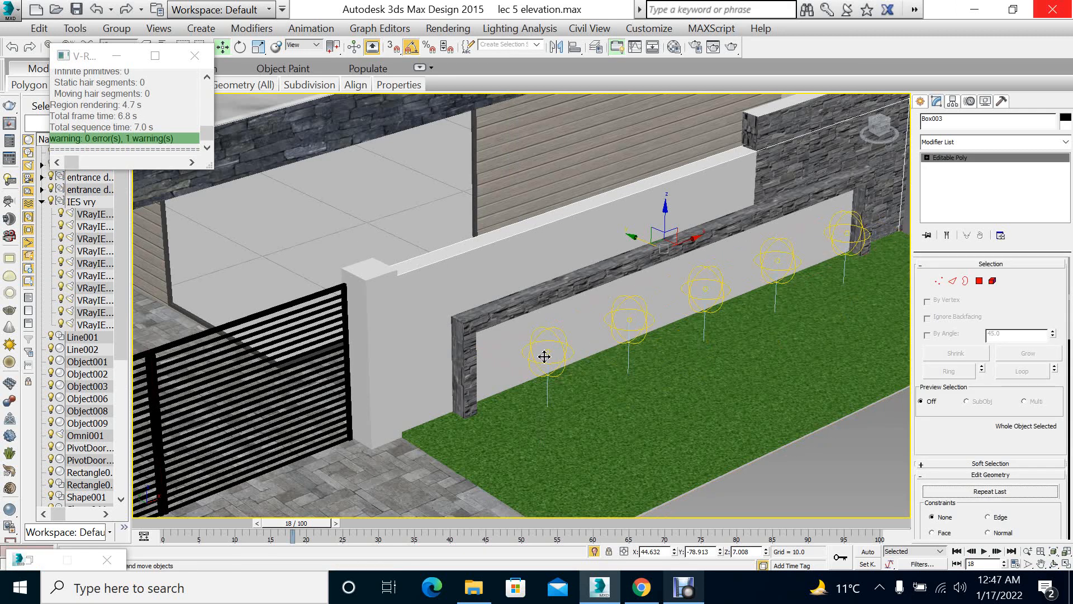
pyautogui.click(541, 351)
pyautogui.click(546, 328)
pyautogui.click(116, 28)
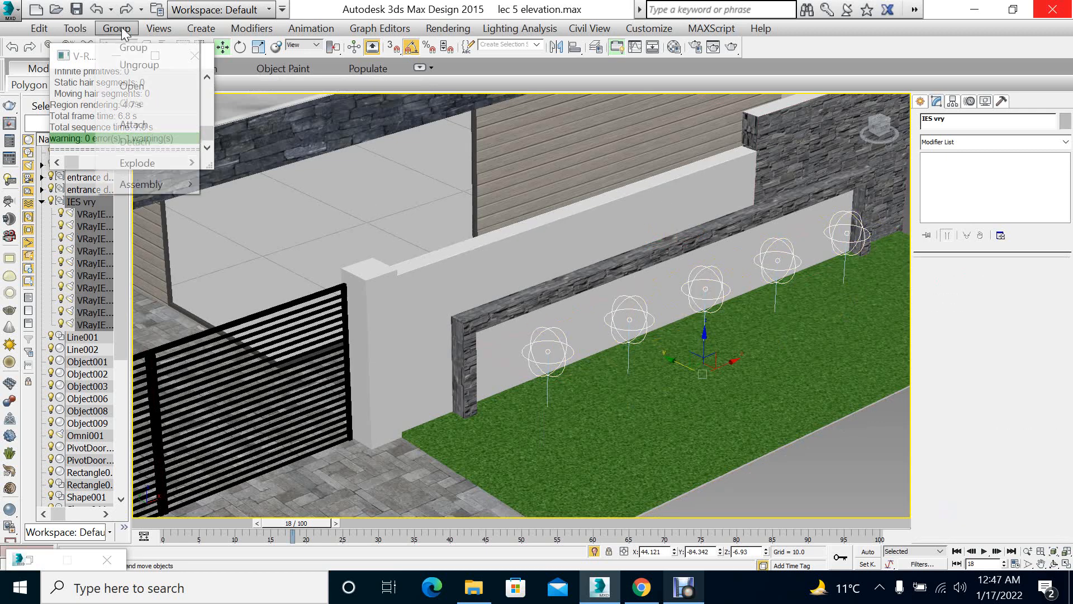
pyautogui.click(154, 88)
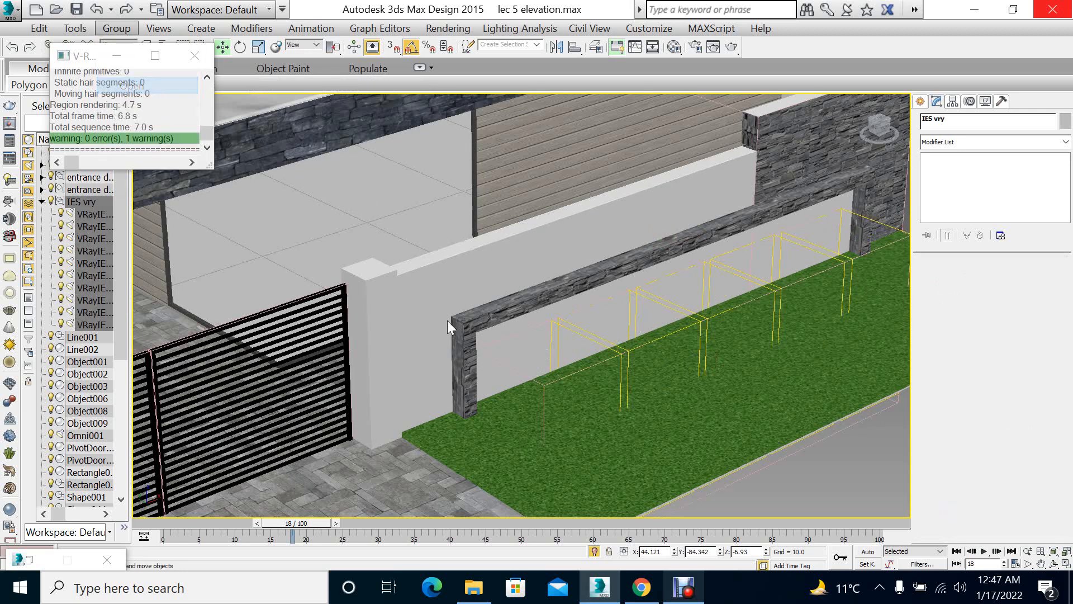
pyautogui.click(553, 335)
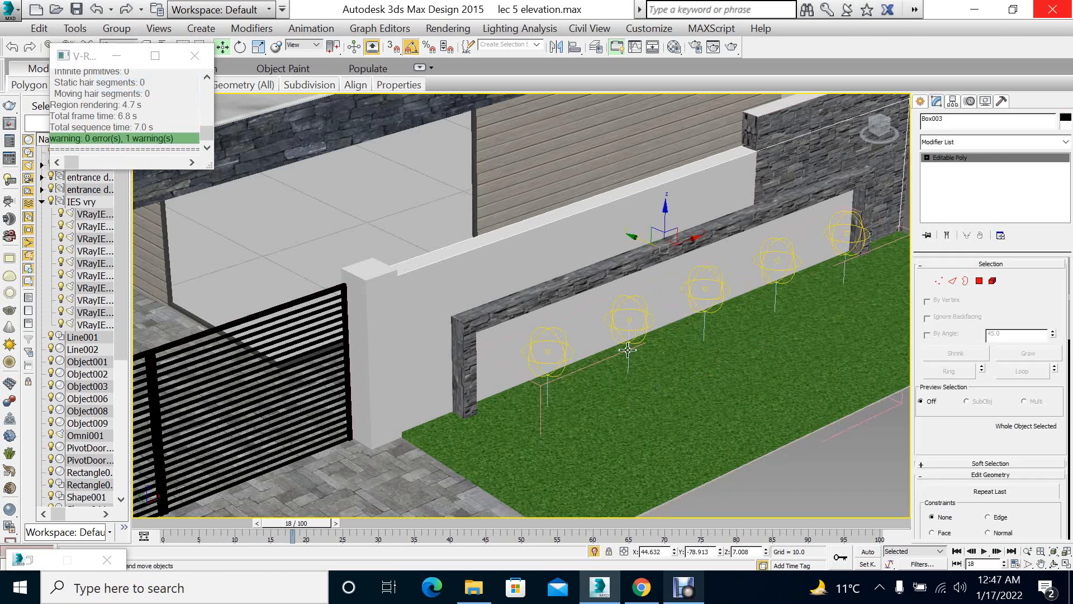
pyautogui.click(559, 343)
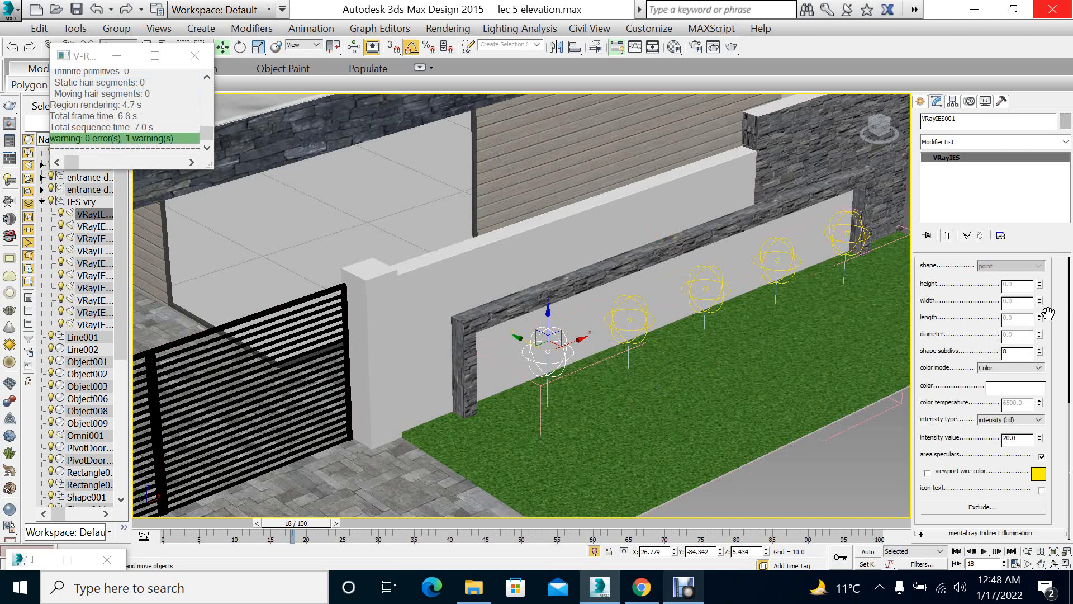
# Enable the light's shape override with a circle shape, test render the perspective view, and cancel the render
pyautogui.moveTo(1058, 317); pyautogui.dragTo(1055, 430)
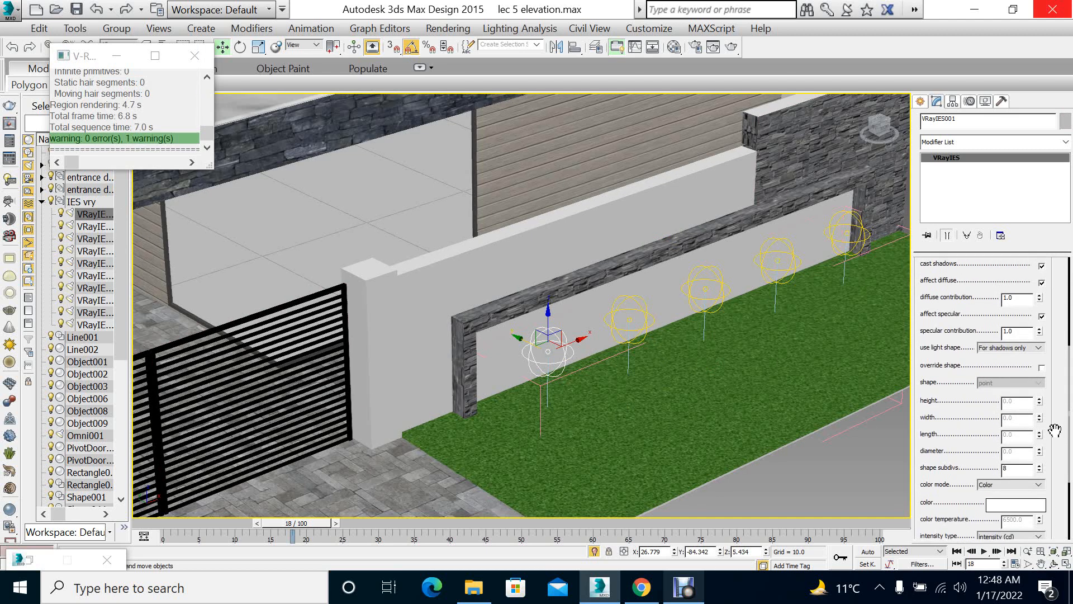
pyautogui.moveTo(1041, 333); pyautogui.dragTo(1038, 366)
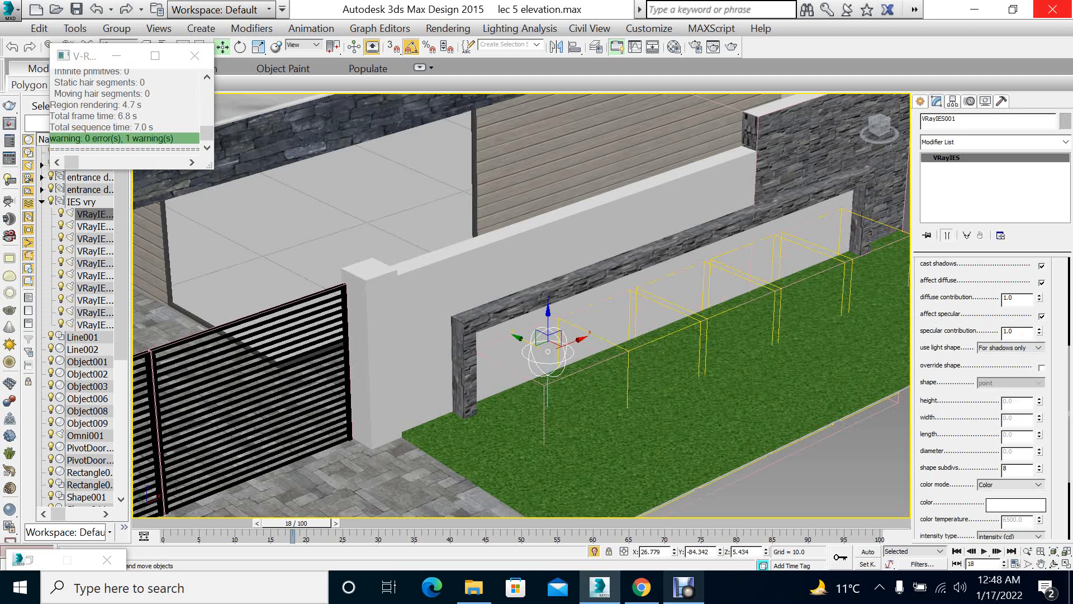
pyautogui.moveTo(1052, 367); pyautogui.dragTo(1057, 493)
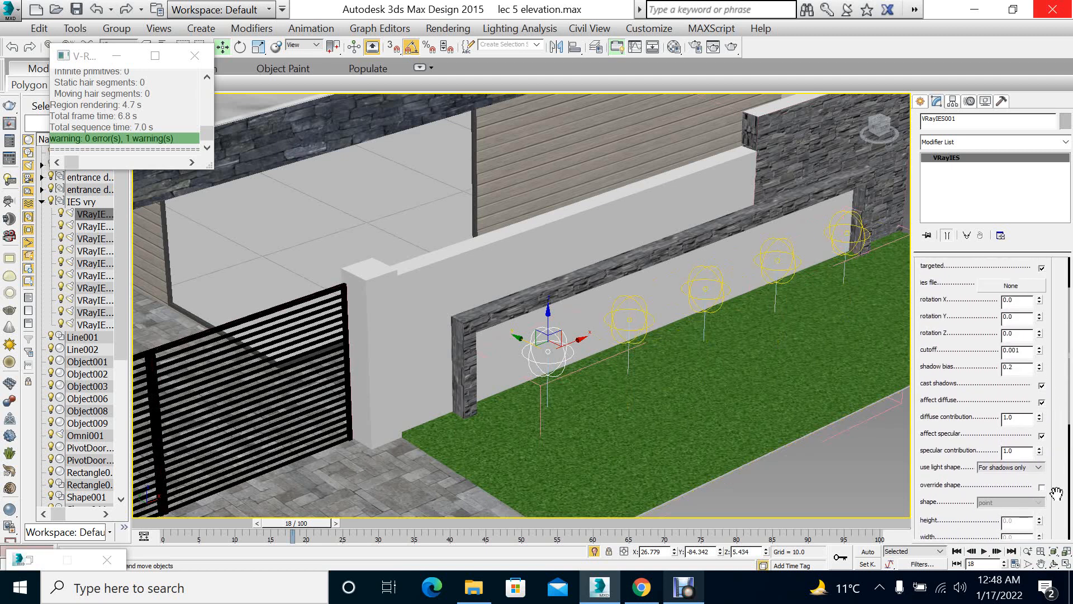
pyautogui.moveTo(1057, 493); pyautogui.dragTo(1055, 319)
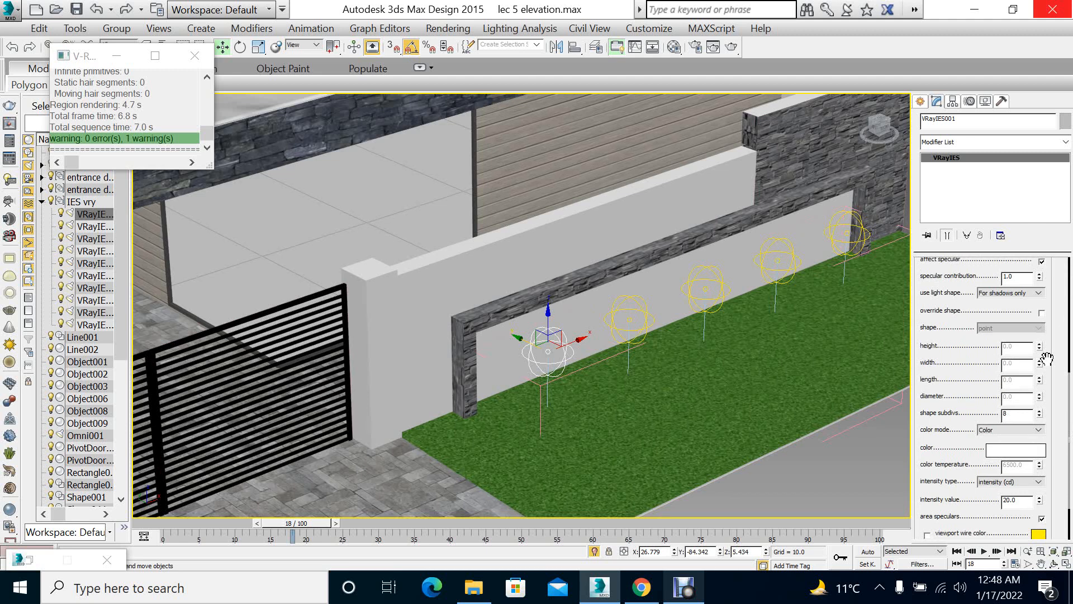
pyautogui.click(1042, 313)
pyautogui.click(1038, 329)
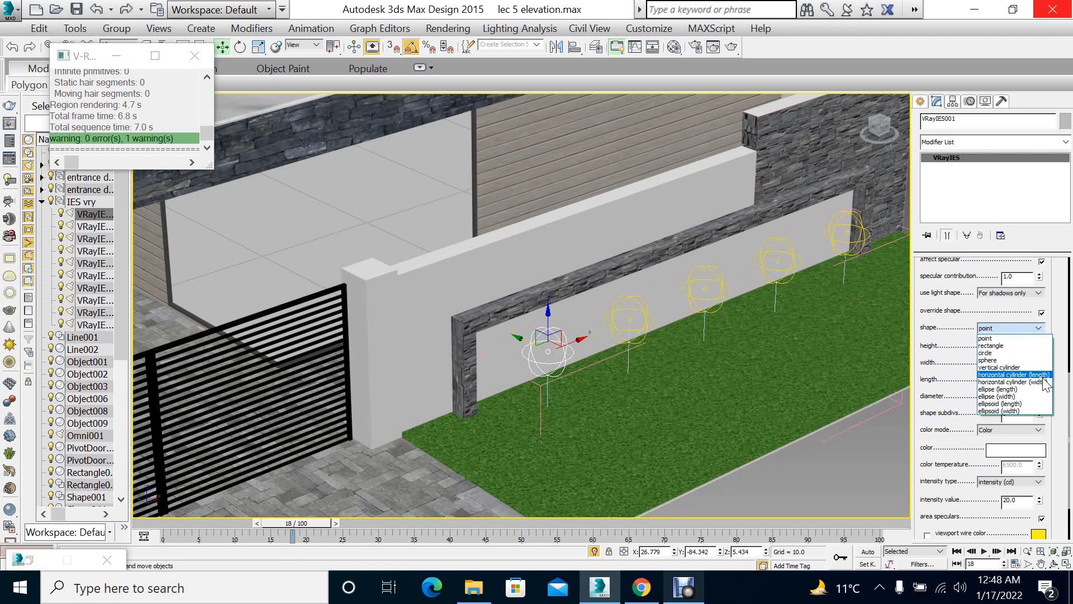
pyautogui.click(1001, 353)
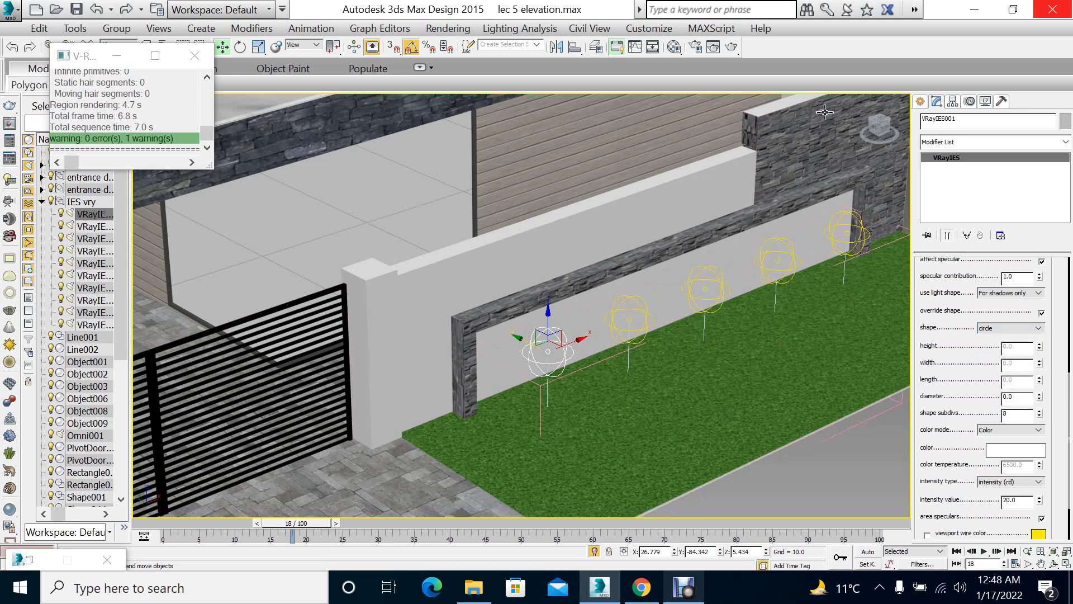
pyautogui.click(736, 46)
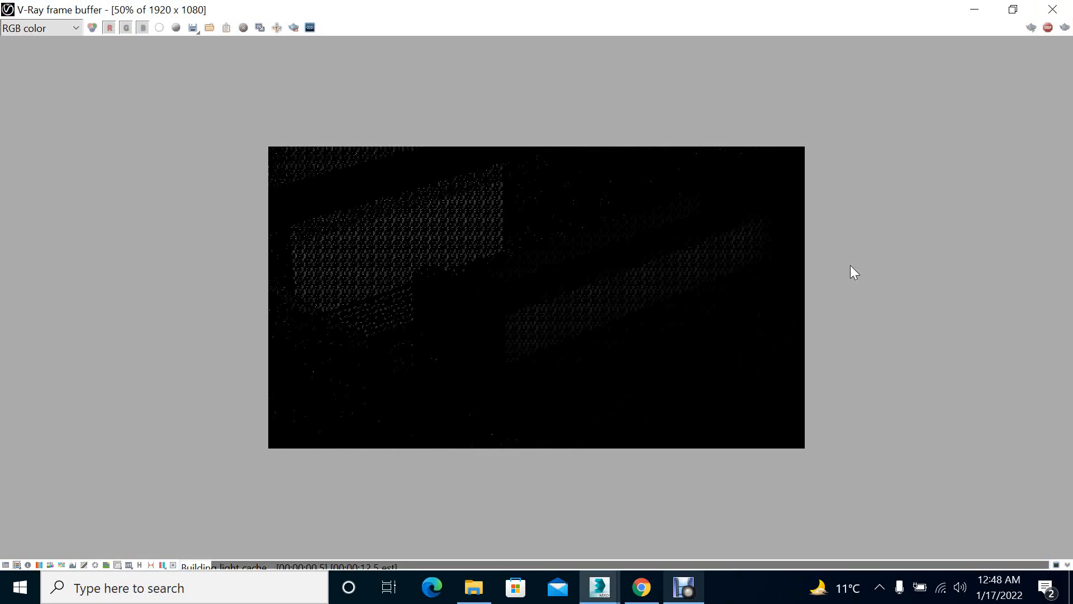
pyautogui.click(1053, 9)
pyautogui.click(813, 84)
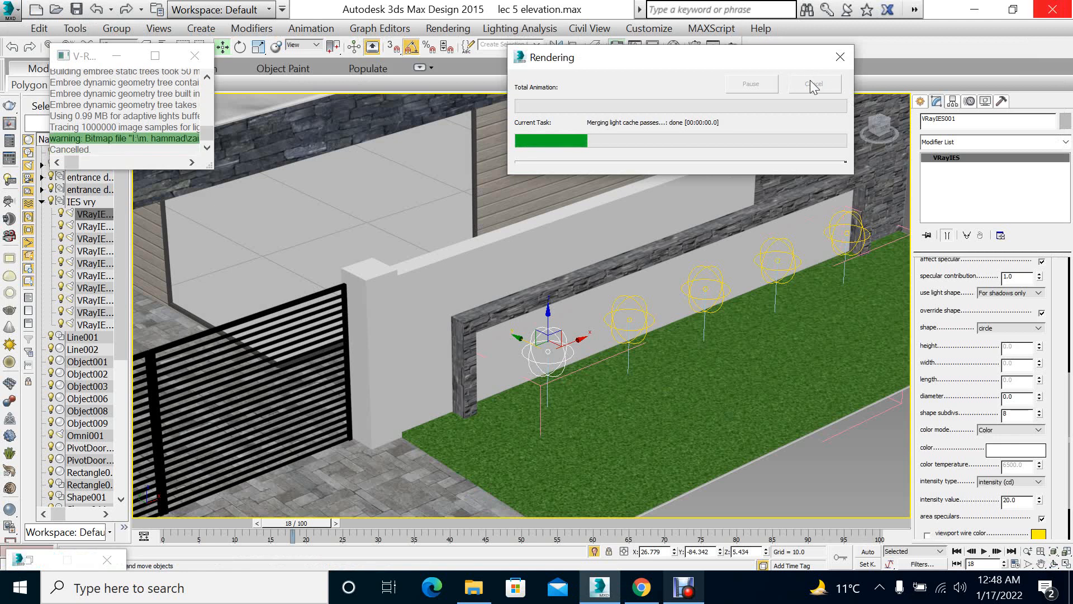
# Change the light's override shape to sphere and set its diameter to 1.55
pyautogui.click(998, 328)
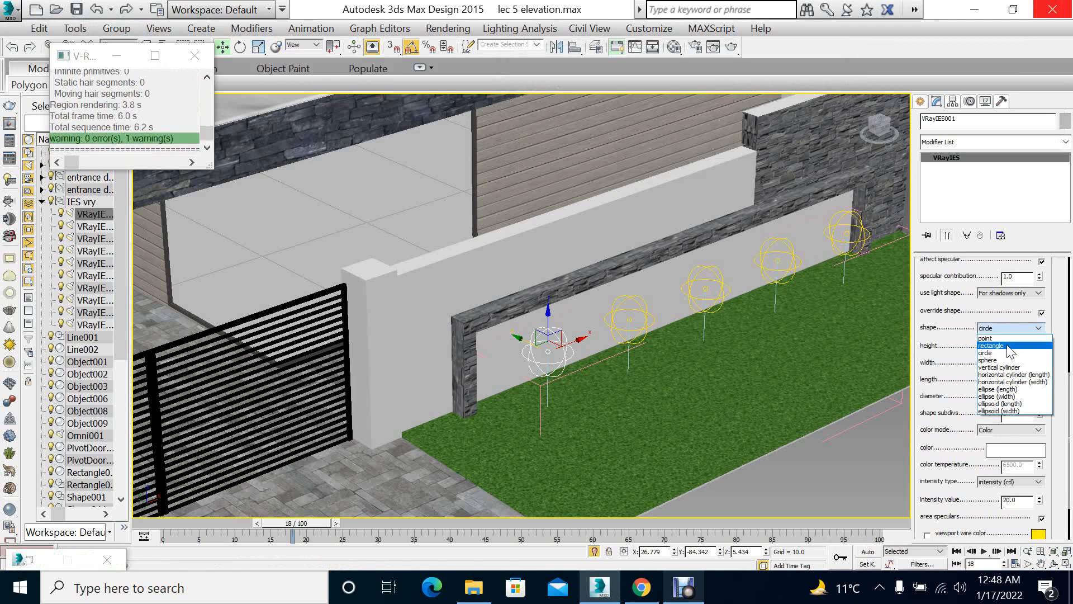
pyautogui.click(1011, 347)
pyautogui.click(1001, 330)
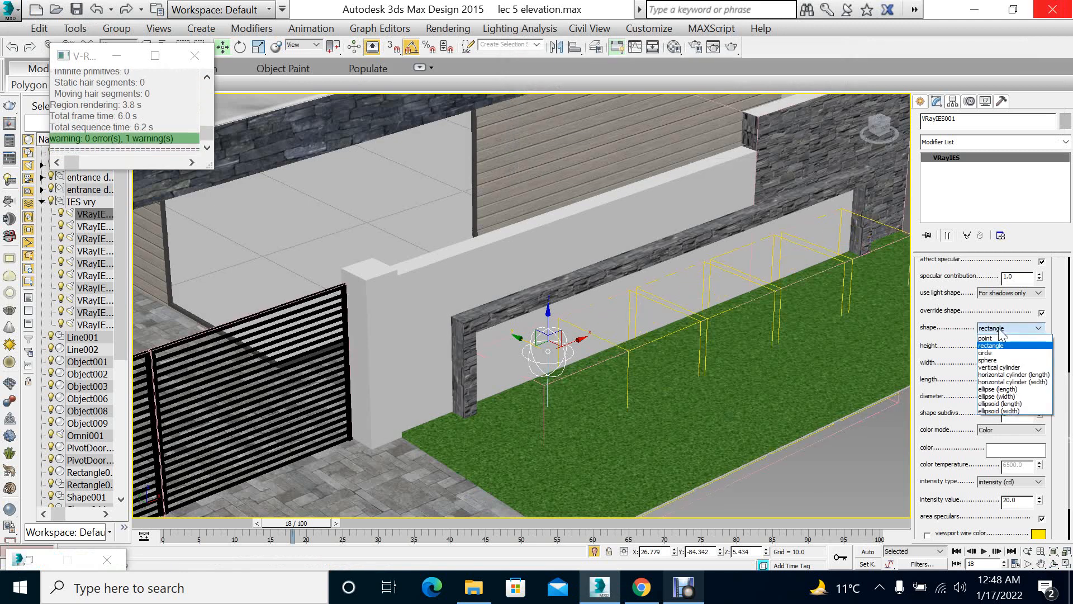
pyautogui.click(985, 338)
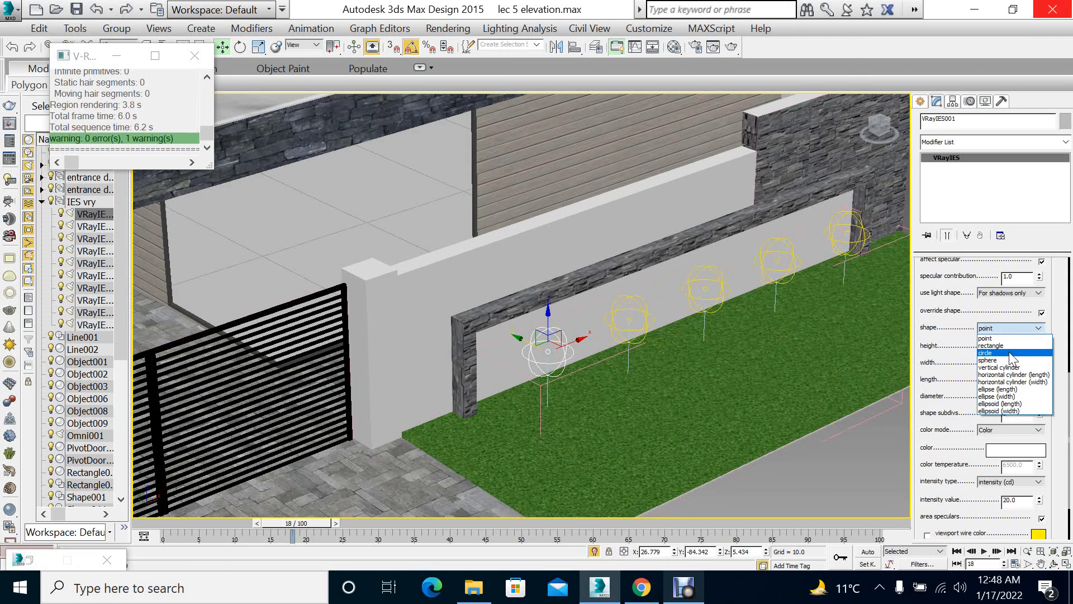
pyautogui.click(1012, 360)
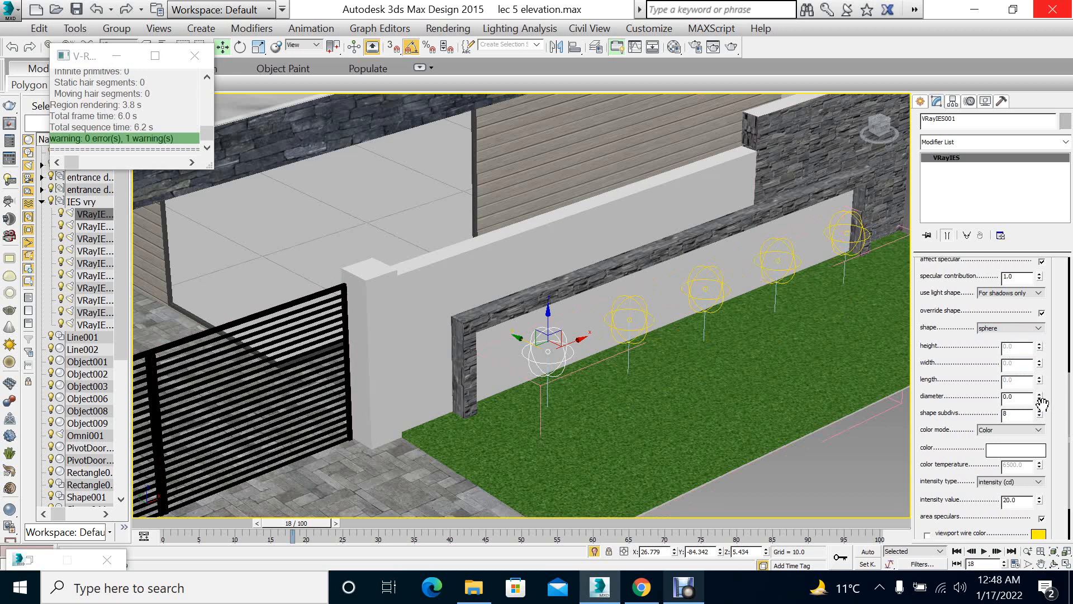
pyautogui.moveTo(1040, 398); pyautogui.dragTo(1063, 310)
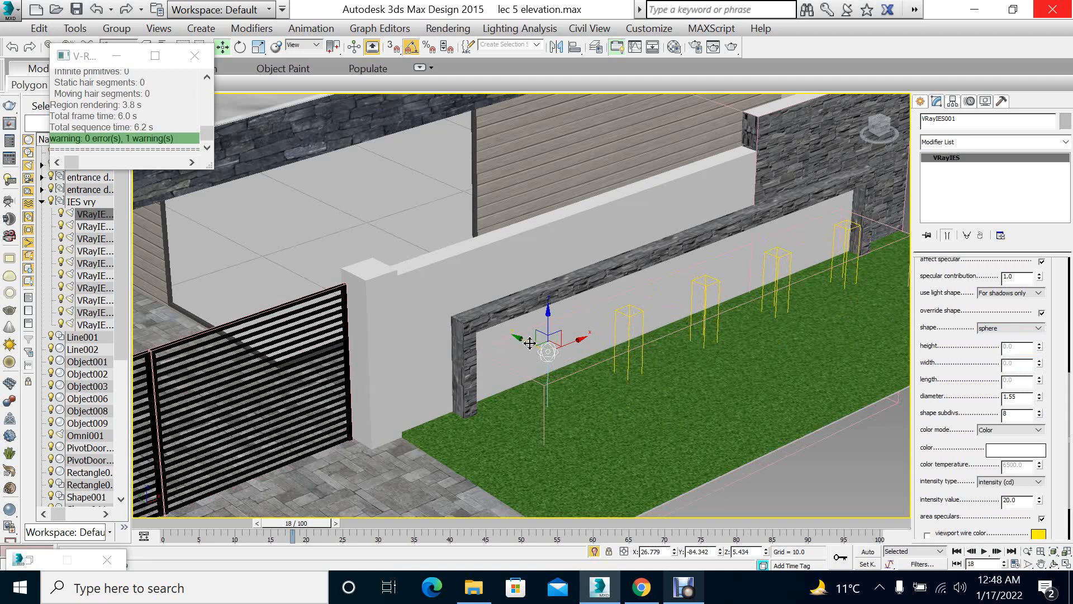
# Switch to the top view and close the IES light group
pyautogui.hotkey('alt', 'w')
pyautogui.rightClick(380, 187)
pyautogui.hotkey('alt', 'w')
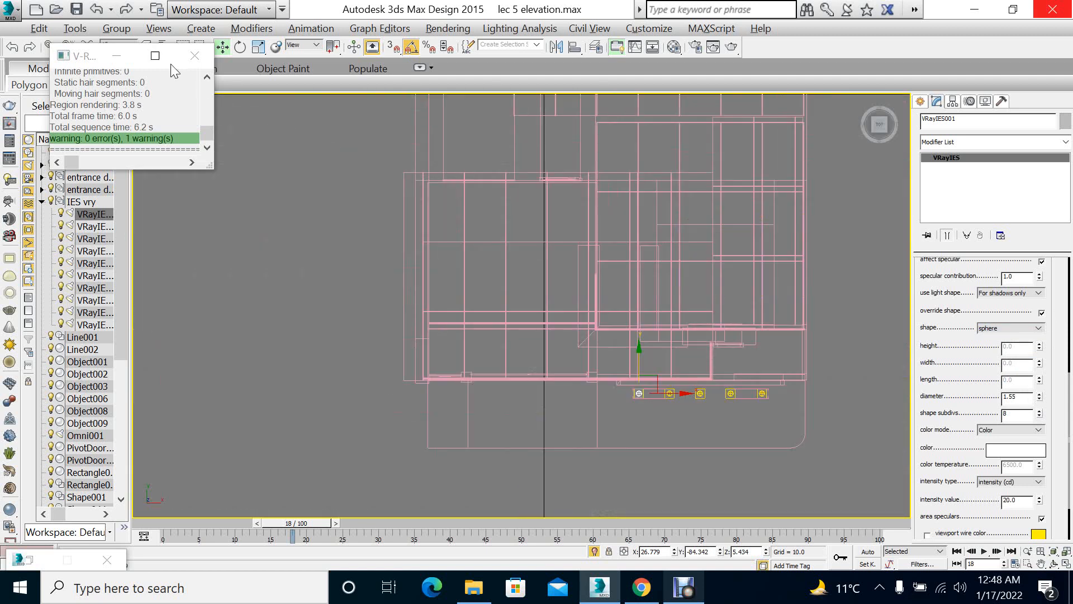
pyautogui.click(117, 29)
pyautogui.click(148, 101)
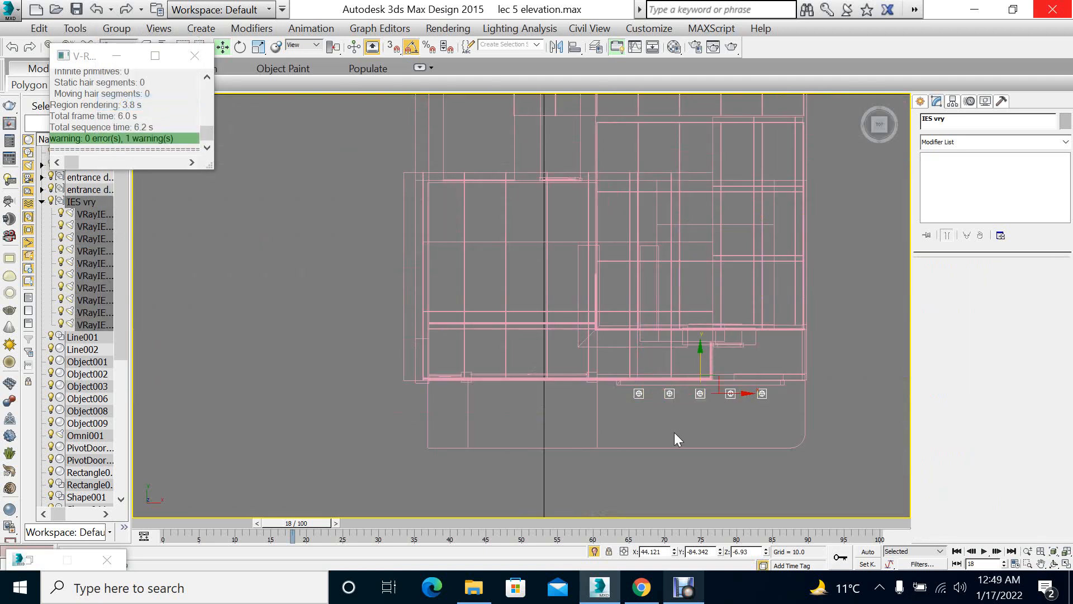
# Move the light group closer to the boundary wall in the top view, to about Y -81.3
pyautogui.moveTo(711, 389); pyautogui.dragTo(707, 352)
pyautogui.scroll(6, 613, 417)
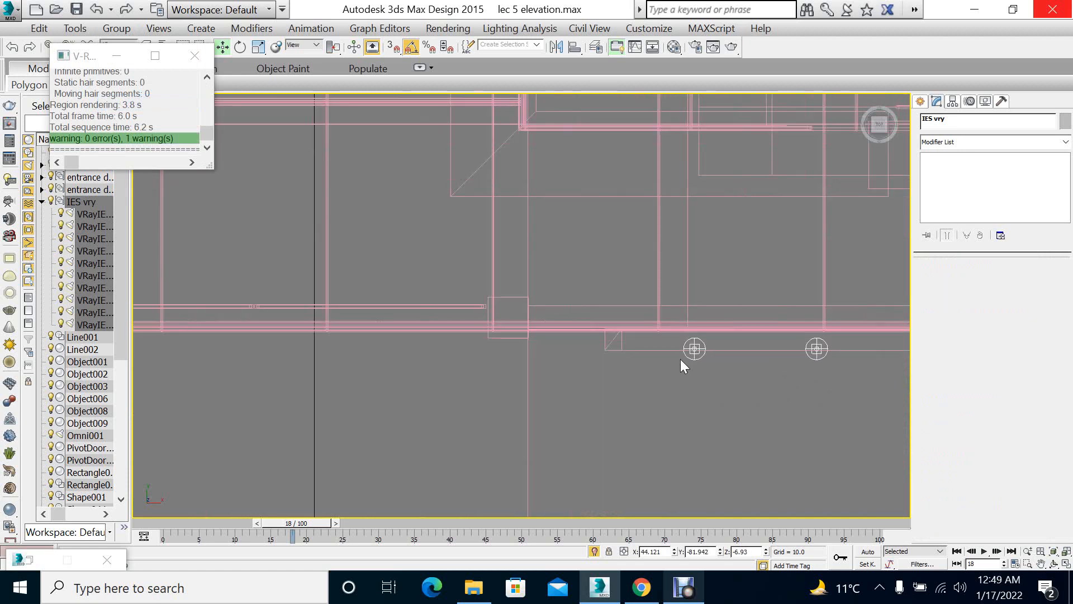
pyautogui.moveTo(683, 364); pyautogui.dragTo(486, 423, button='middle')
pyautogui.scroll(-2, 715, 396)
pyautogui.scroll(-2, 741, 401)
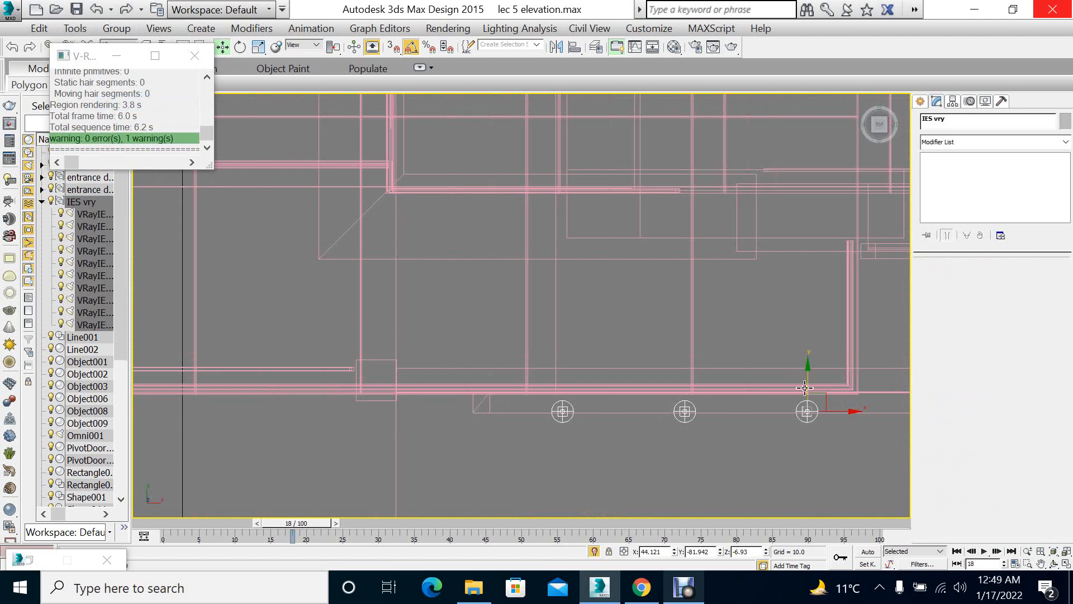
pyautogui.moveTo(807, 387); pyautogui.dragTo(807, 378)
# Test render the perspective view, inspect the light spots on the boundary wall, and cancel the render
pyautogui.hotkey('alt', 'w')
pyautogui.rightClick(824, 431)
pyautogui.hotkey('alt', 'w')
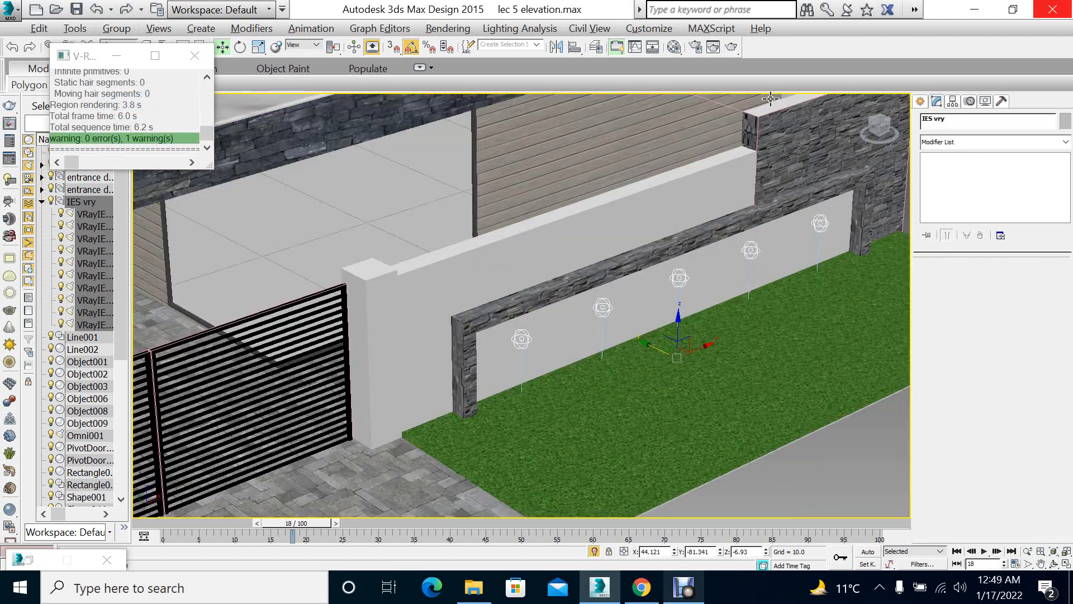
pyautogui.click(732, 46)
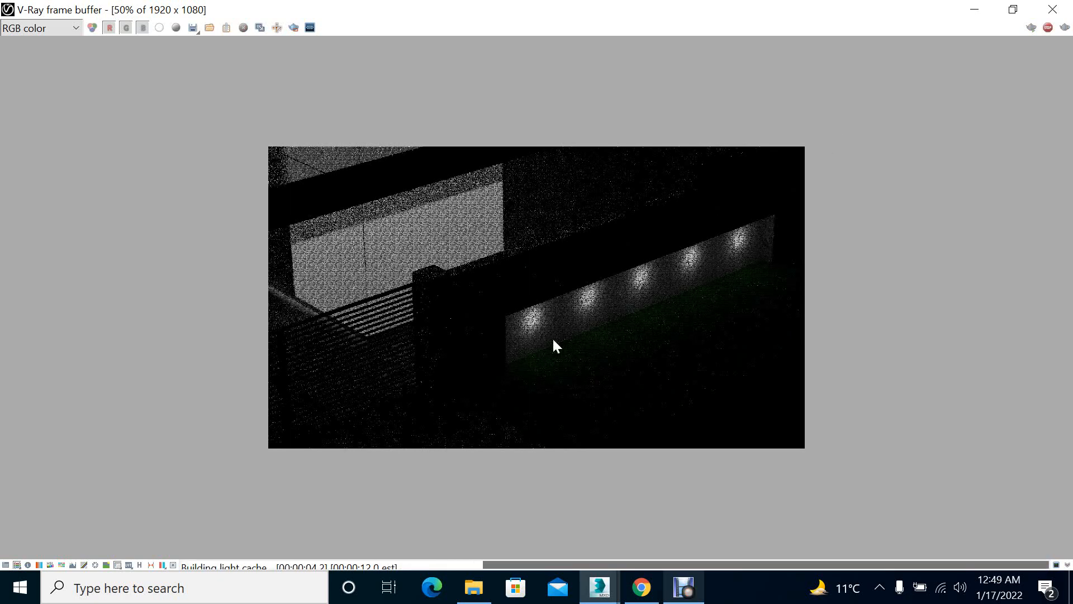
pyautogui.scroll(2, 508, 352)
pyautogui.scroll(-1, 507, 353)
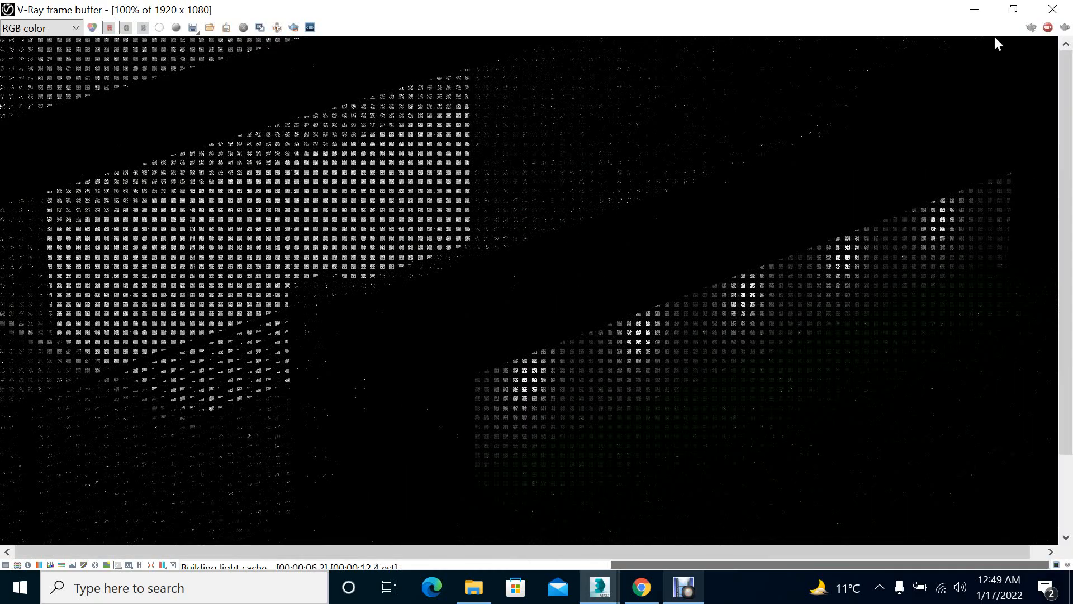
pyautogui.click(1053, 10)
pyautogui.click(824, 85)
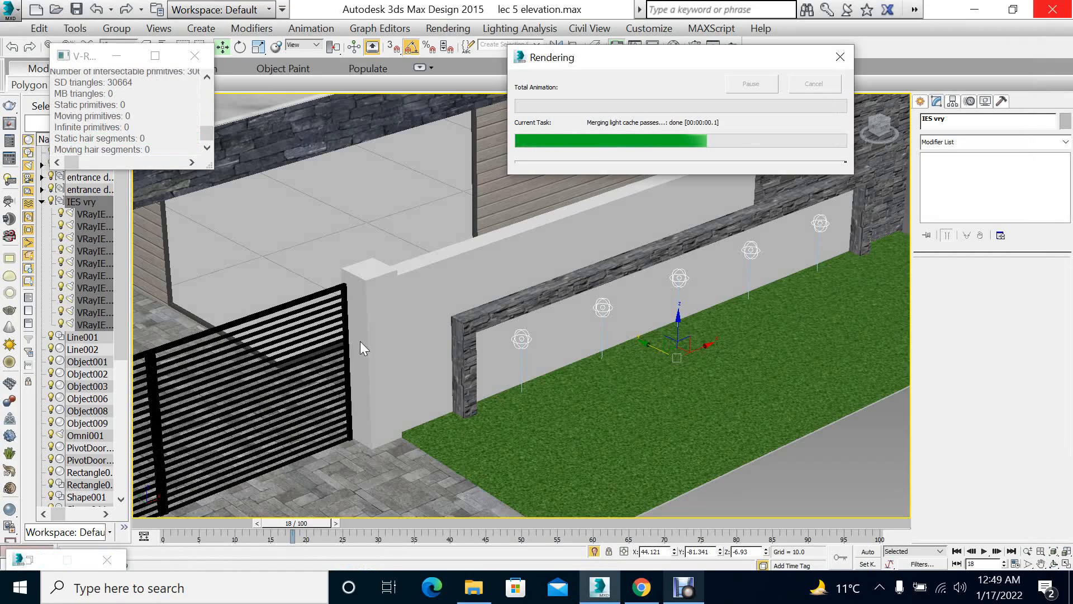
# Raise the IES light group by about 2 units in the left view, to about Z -4.9, and return to the perspective view
pyautogui.hotkey('alt', 'w')
pyautogui.rightClick(324, 432)
pyautogui.hotkey('alt', 'w')
pyautogui.scroll(6, 740, 261)
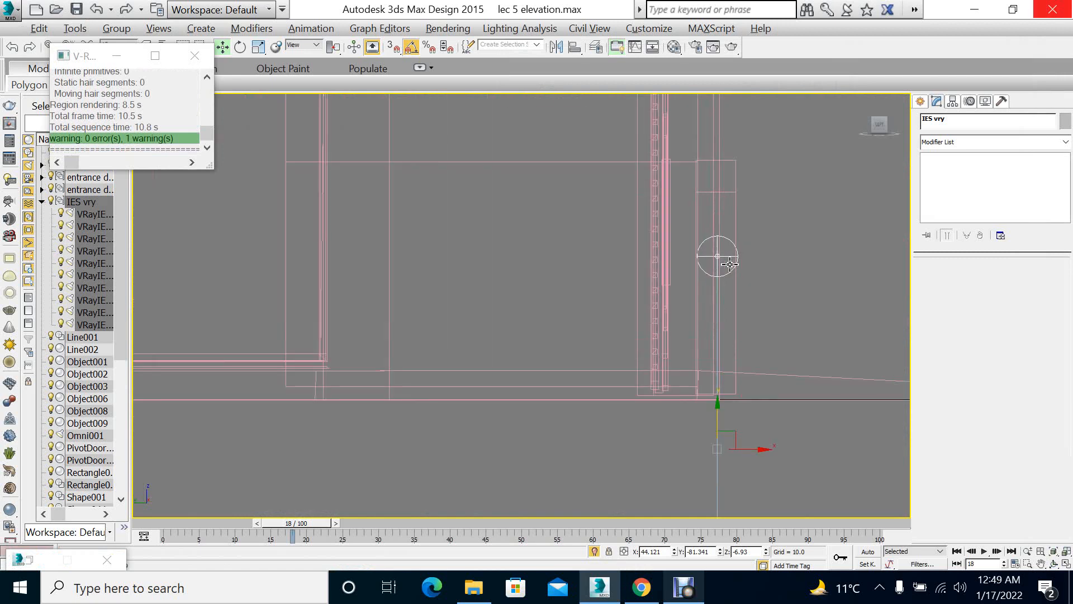
pyautogui.moveTo(704, 506); pyautogui.dragTo(725, 457)
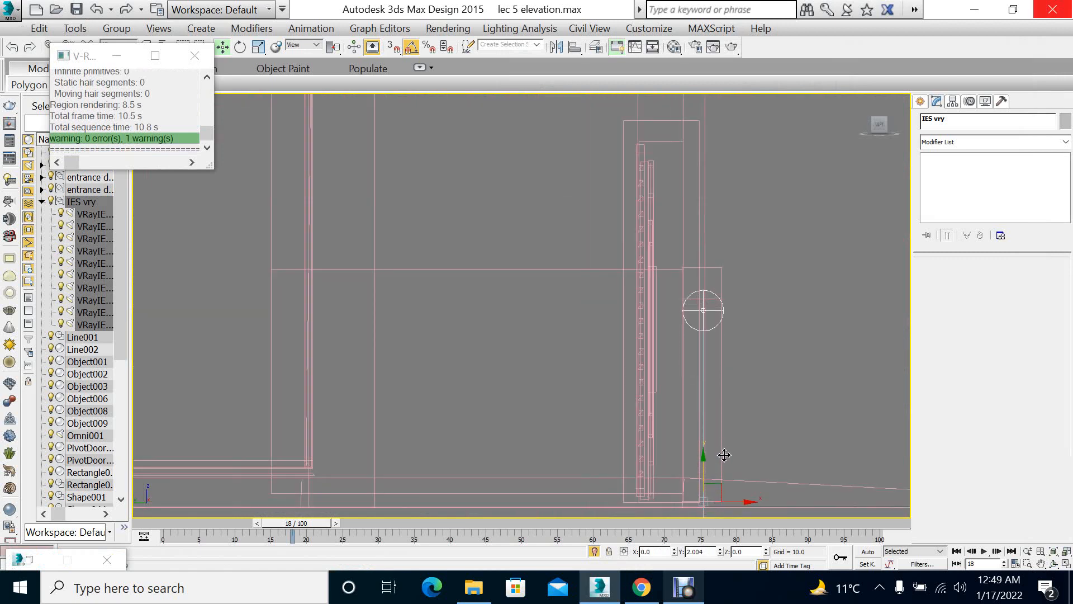
pyautogui.hotkey('alt', 'w')
pyautogui.rightClick(738, 472)
pyautogui.hotkey('alt', 'w')
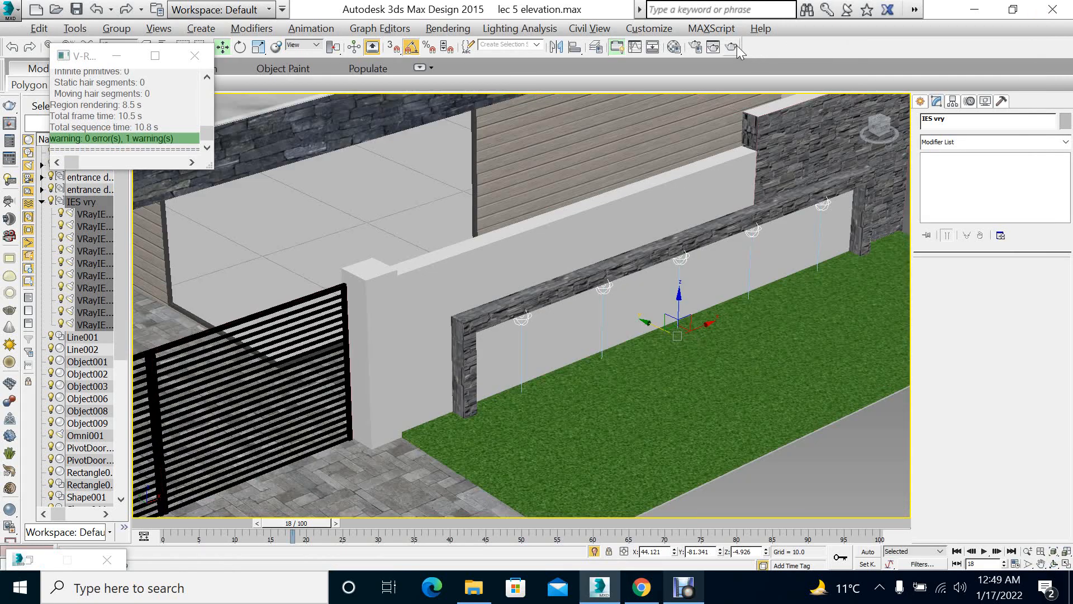
# Test render the perspective view, inspect the light spots on the boundary wall, and cancel the render
pyautogui.hotkey('shift', 'q')
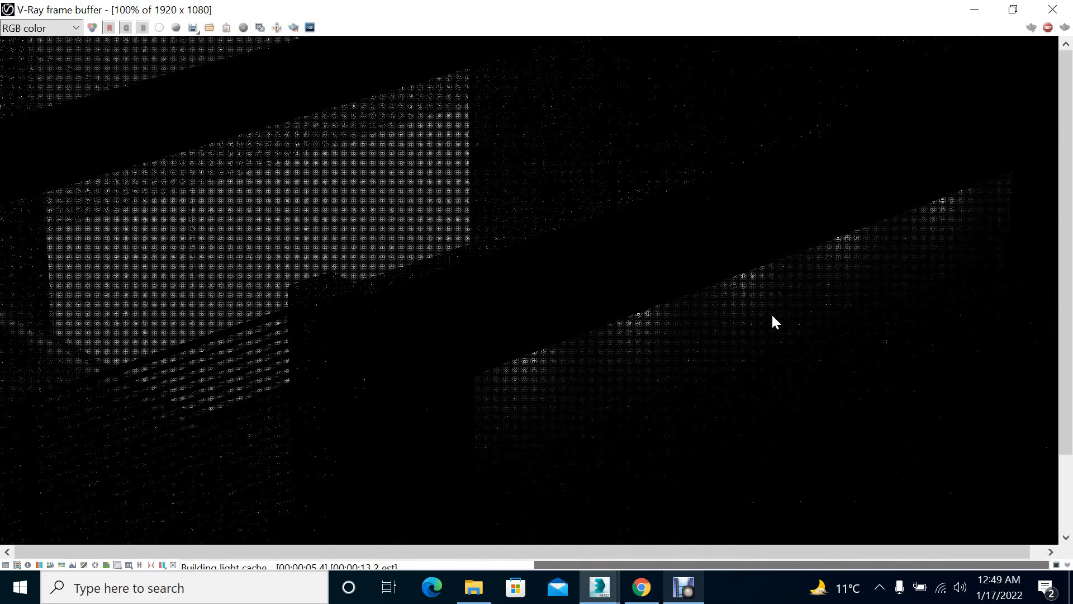
pyautogui.scroll(-1, 766, 290)
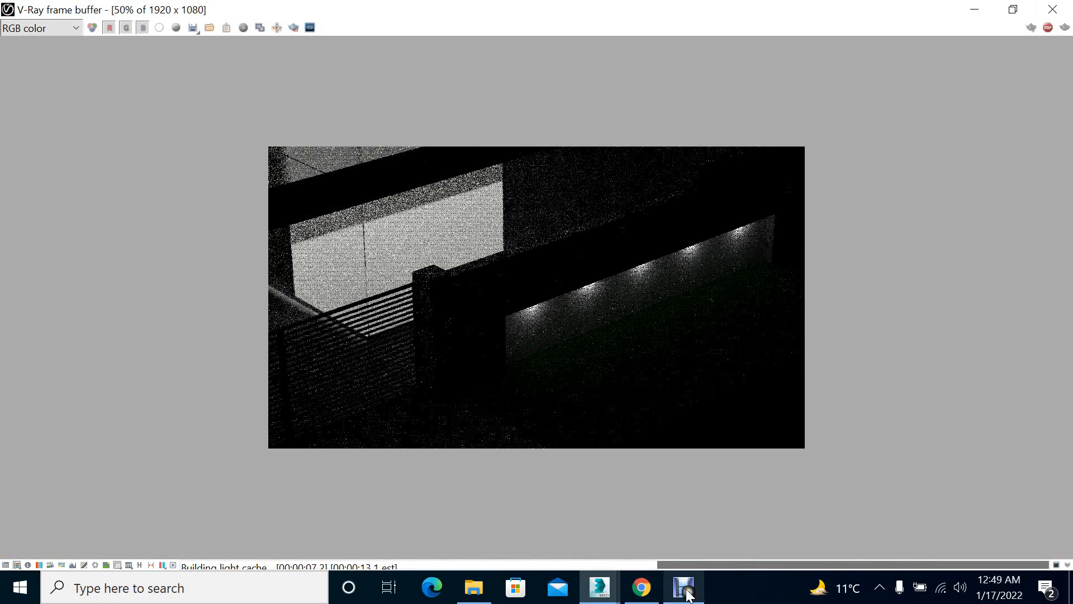
pyautogui.click(684, 587)
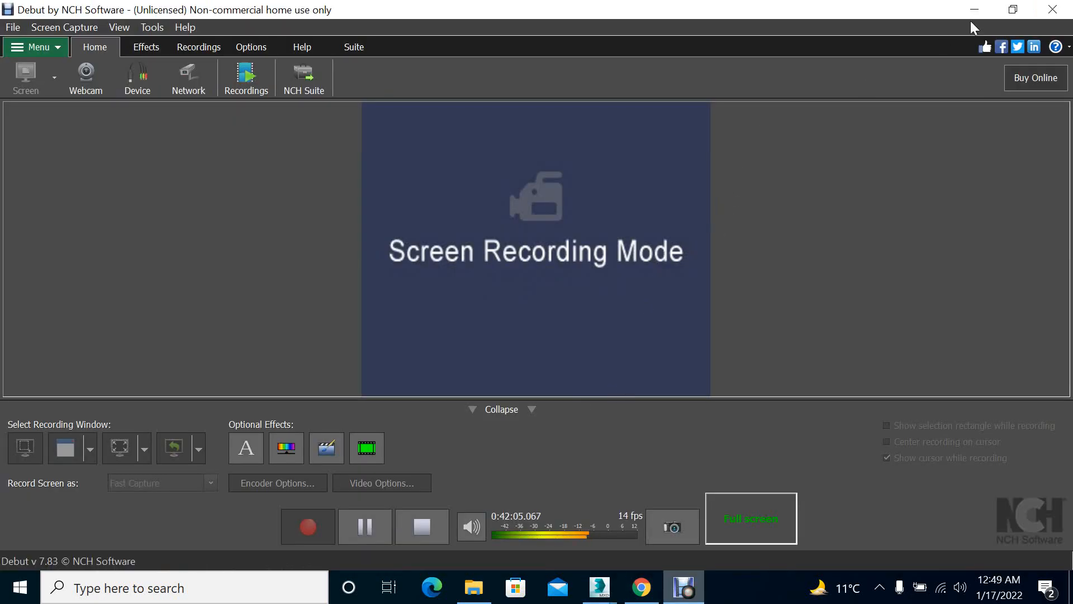
pyautogui.click(976, 9)
pyautogui.scroll(-1, 500, 358)
pyautogui.scroll(2, 511, 333)
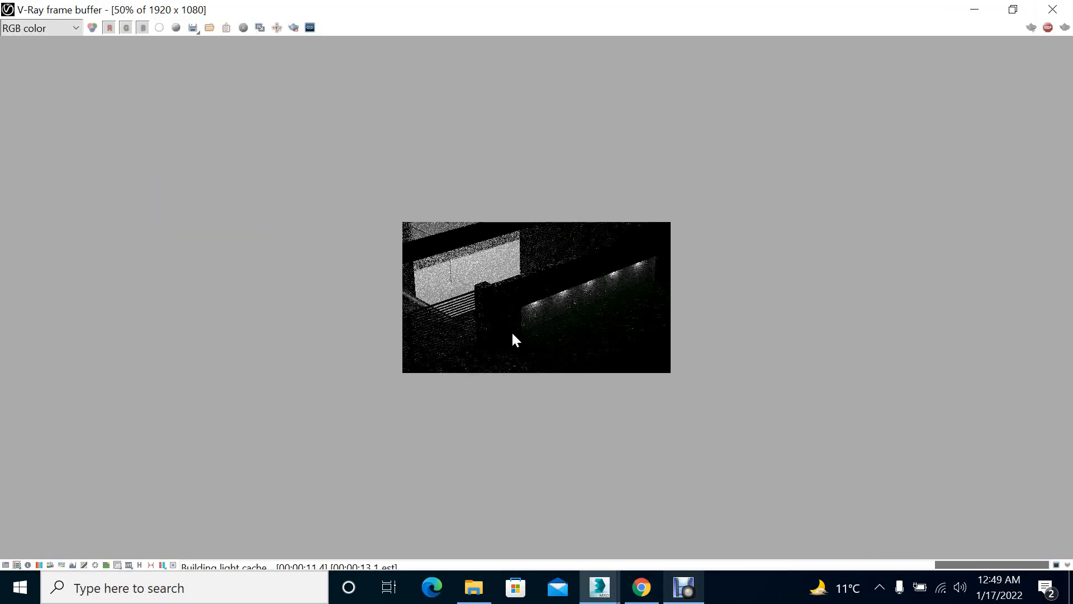
pyautogui.click(1053, 9)
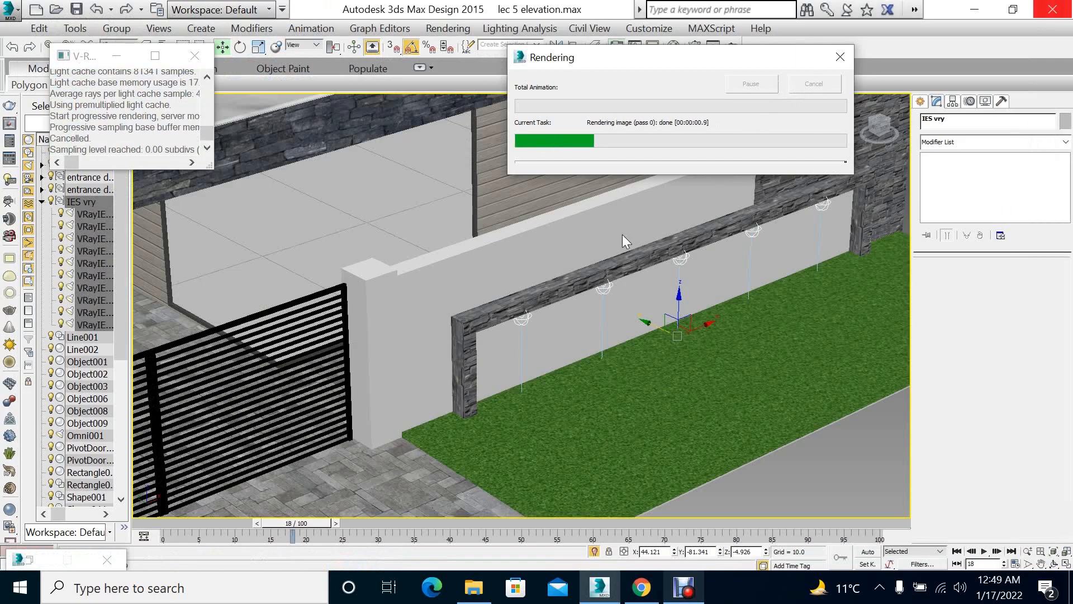
# Open the IES light group in the front view and disable its instanced V-Ray IES lights
pyautogui.hotkey('alt', 'w')
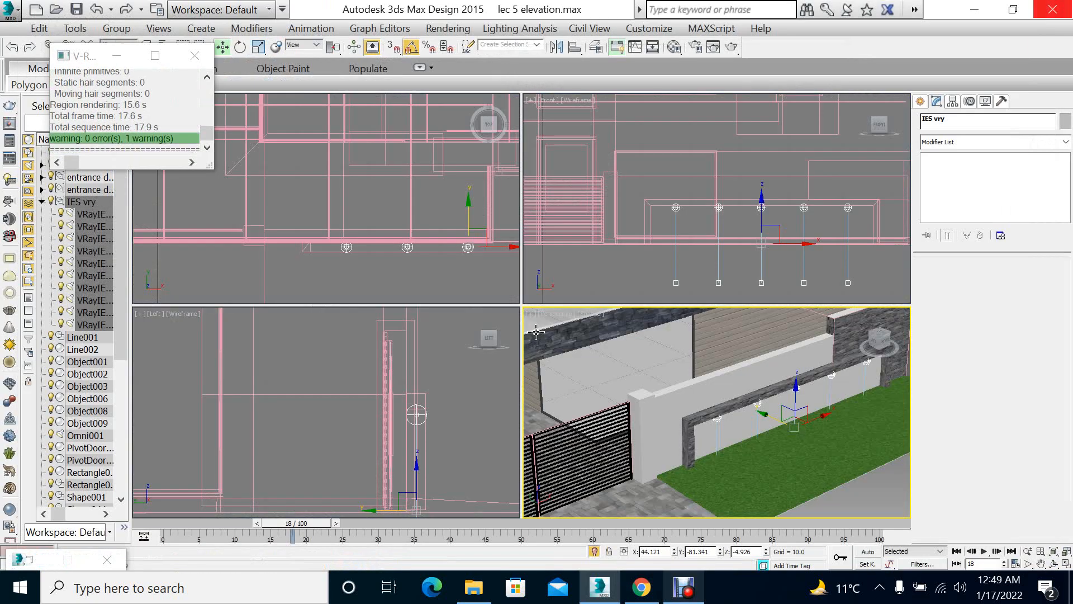
pyautogui.rightClick(701, 263)
pyautogui.hotkey('alt', 'w')
pyautogui.click(469, 325)
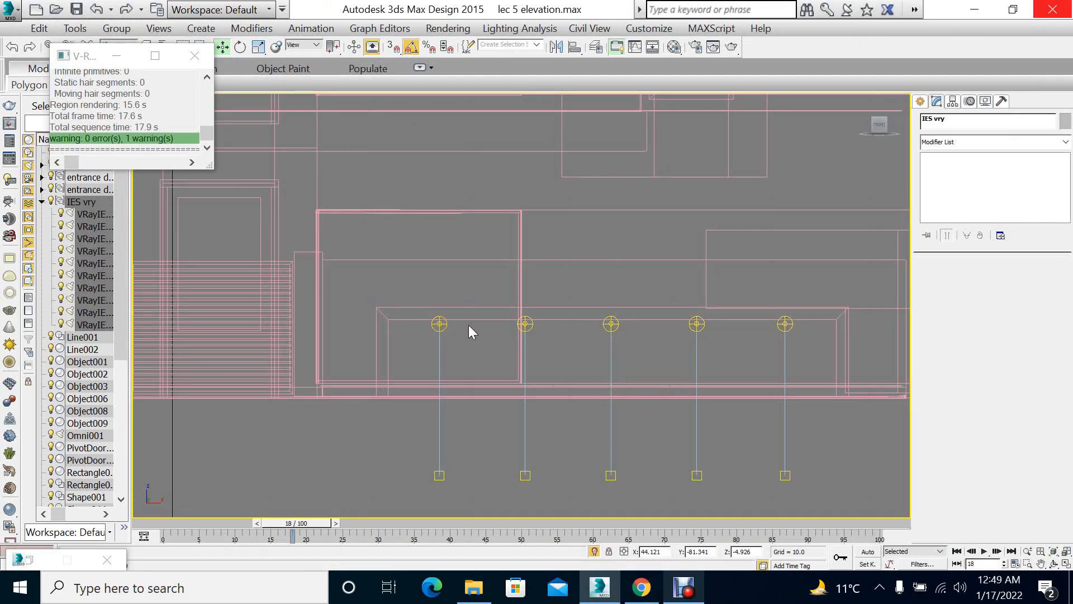
pyautogui.click(440, 325)
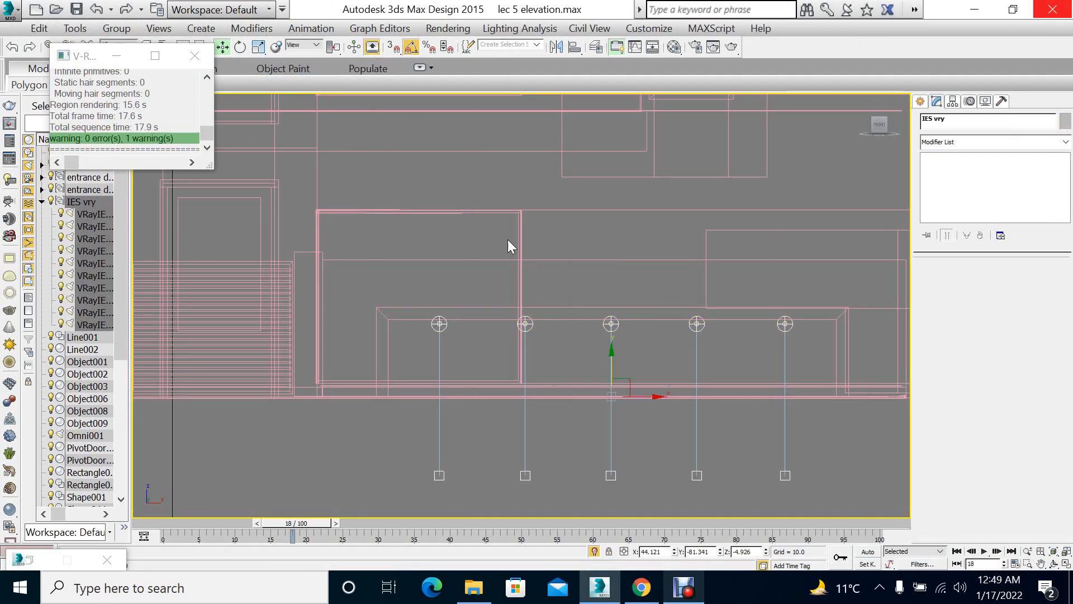
pyautogui.click(113, 30)
pyautogui.click(131, 85)
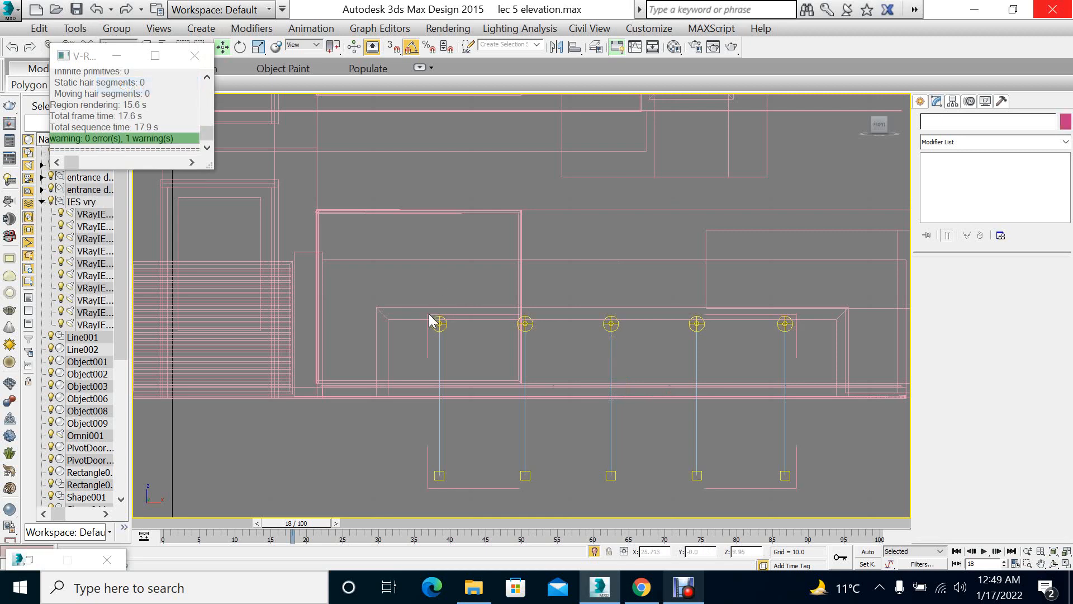
pyautogui.click(439, 324)
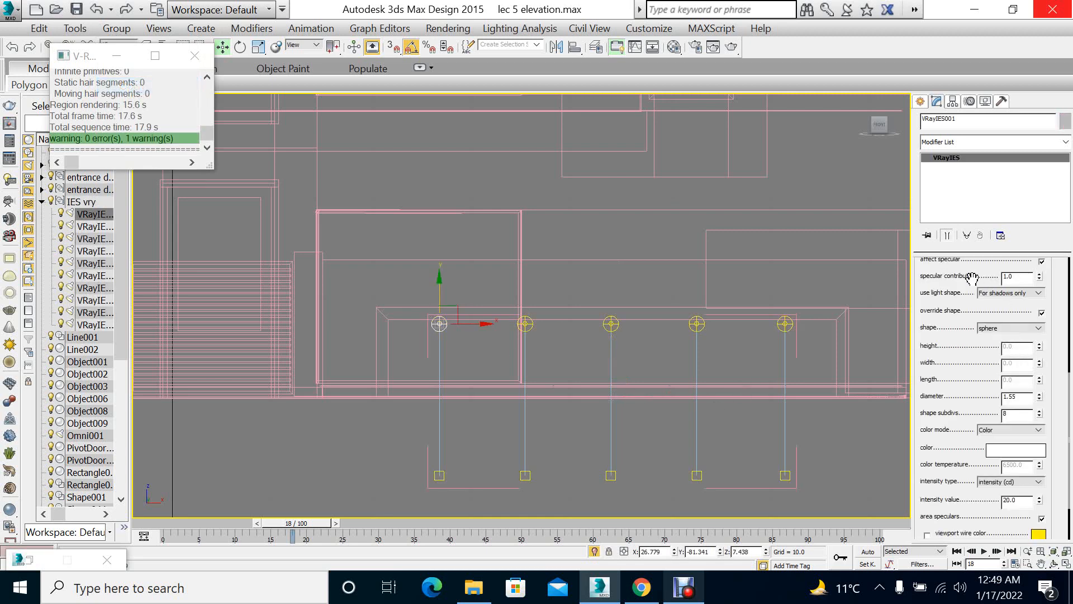
pyautogui.click(1041, 281)
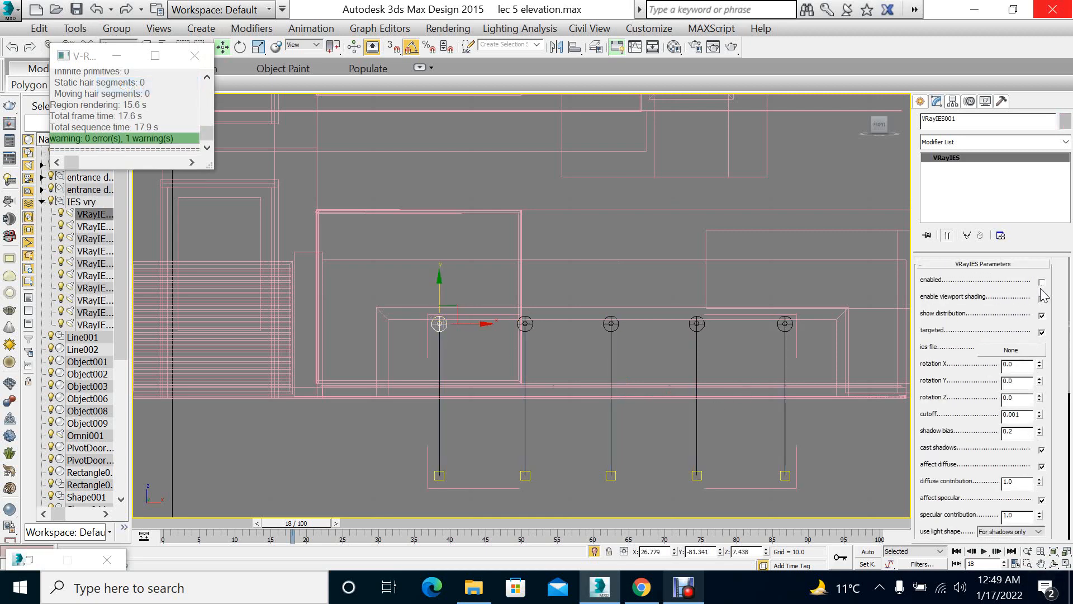
# Create a VRaySun in the left view from high in front of the house toward its base, replacing the environment map with VRaySky
pyautogui.hotkey('alt', 'w')
pyautogui.hotkey('alt', 'w')
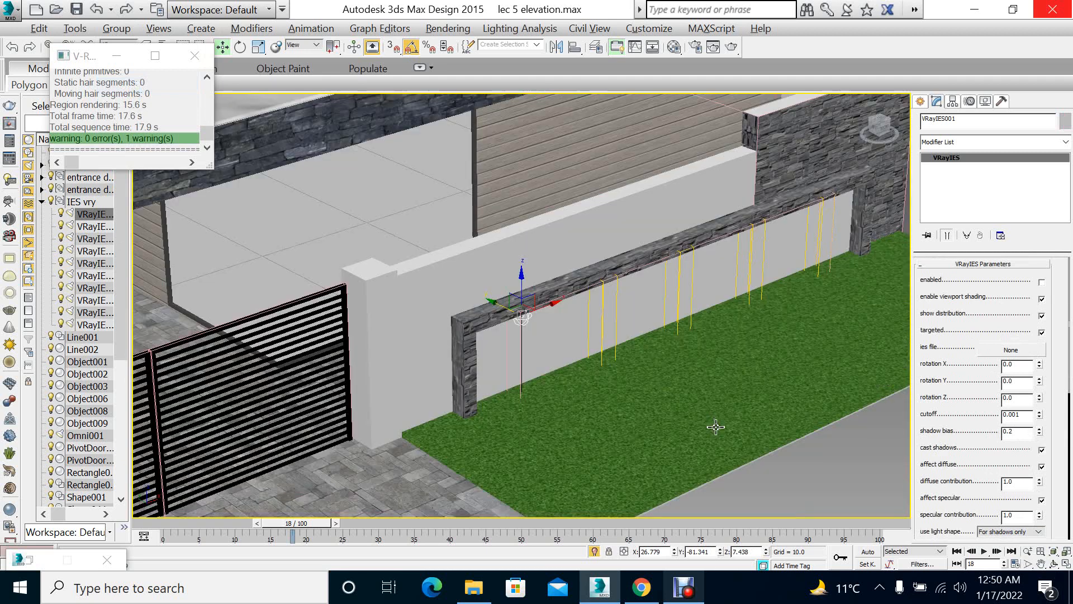
pyautogui.scroll(-5, 716, 426)
pyautogui.click(925, 103)
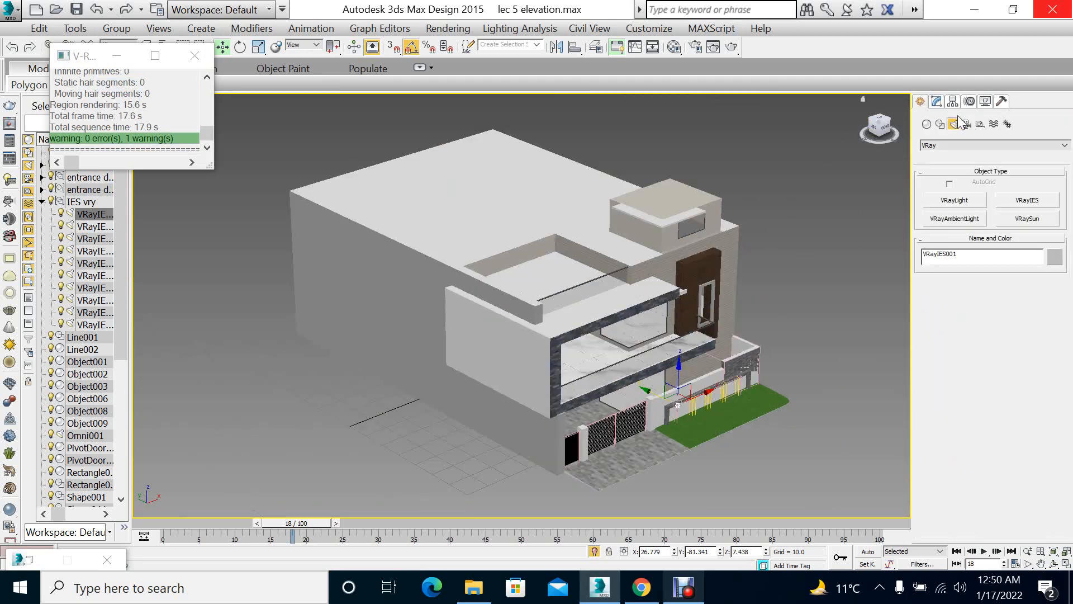
pyautogui.click(1026, 219)
pyautogui.hotkey('alt', 'w')
pyautogui.middleClick(358, 407)
pyautogui.hotkey('alt', 'w')
pyautogui.scroll(-6, 411, 405)
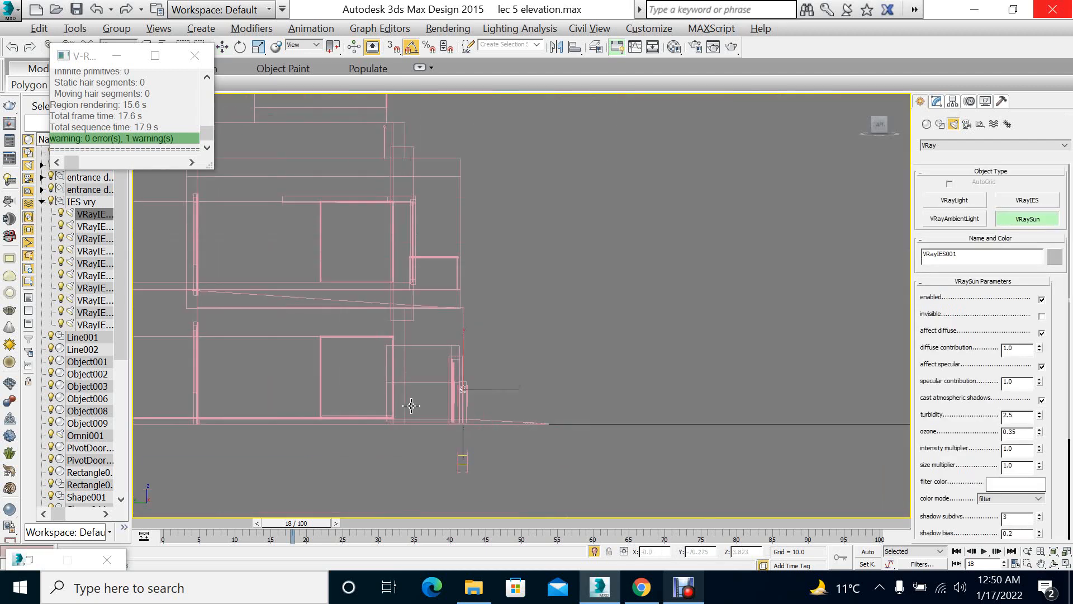
pyautogui.scroll(-4, 411, 406)
pyautogui.moveTo(607, 135); pyautogui.dragTo(434, 406)
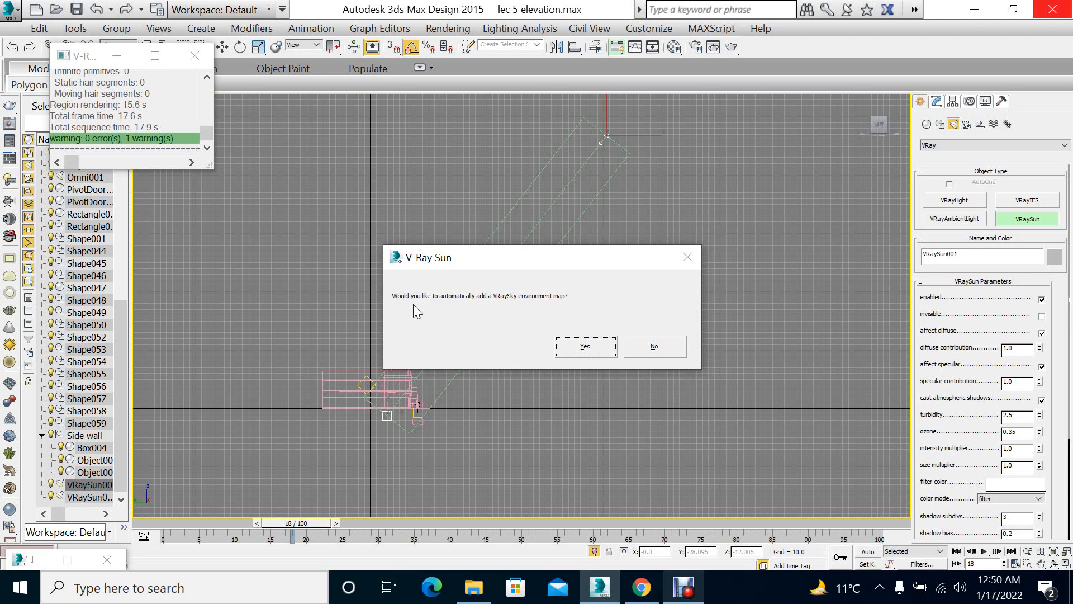
pyautogui.click(602, 343)
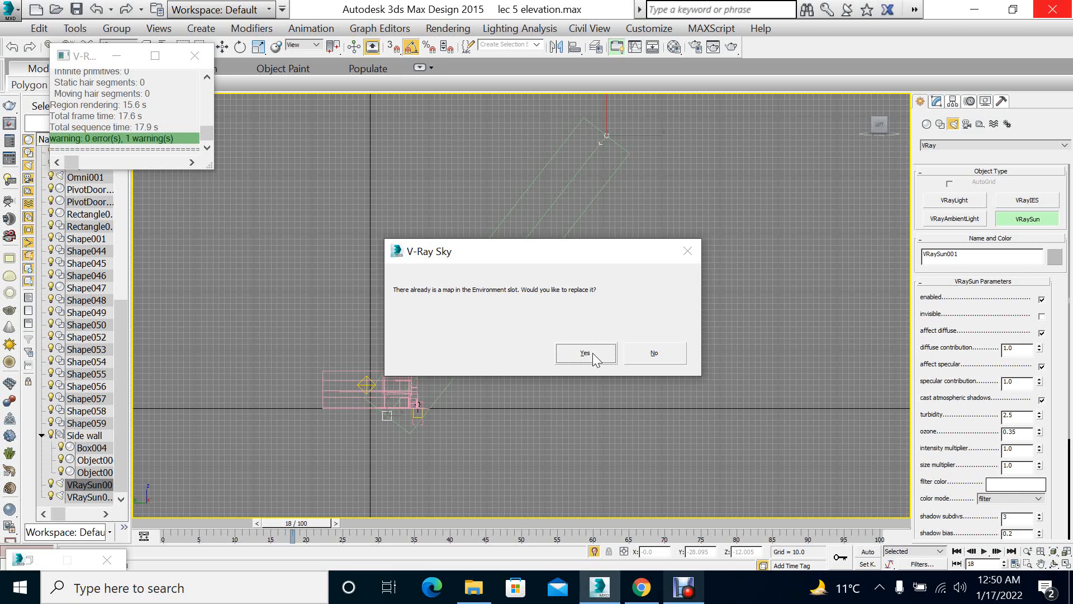
pyautogui.click(592, 354)
# Move the sun sideways in the top view to about X 522 so it shines diagonally onto the house
pyautogui.hotkey('alt', 'w')
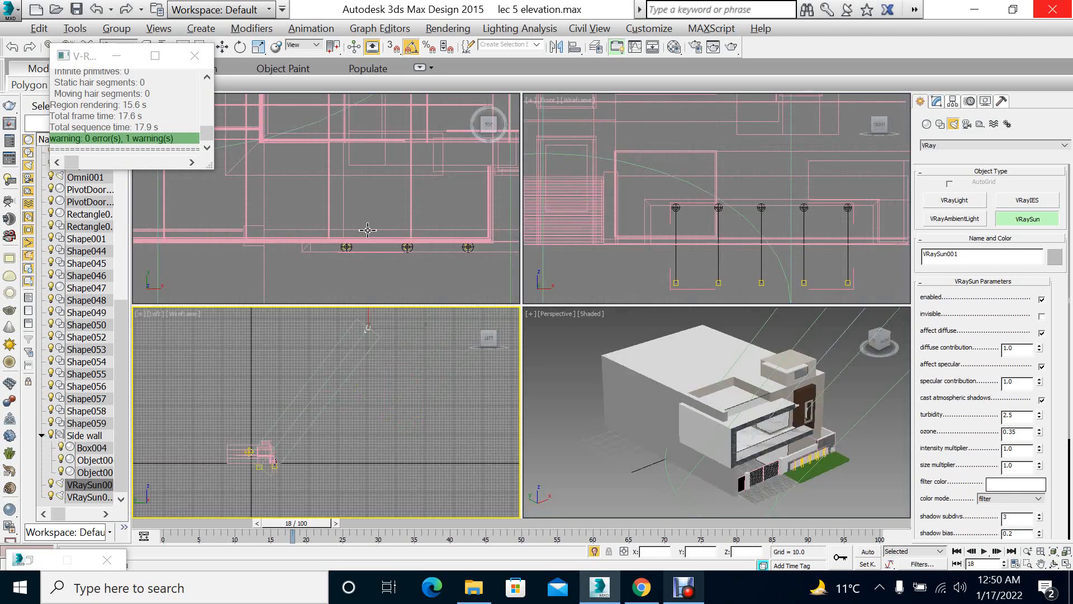
pyautogui.middleClick(368, 230)
pyautogui.hotkey('alt', 'w')
pyautogui.scroll(-10, 539, 436)
pyautogui.moveTo(528, 402); pyautogui.dragTo(496, 303, button='middle')
pyautogui.rightClick(505, 387)
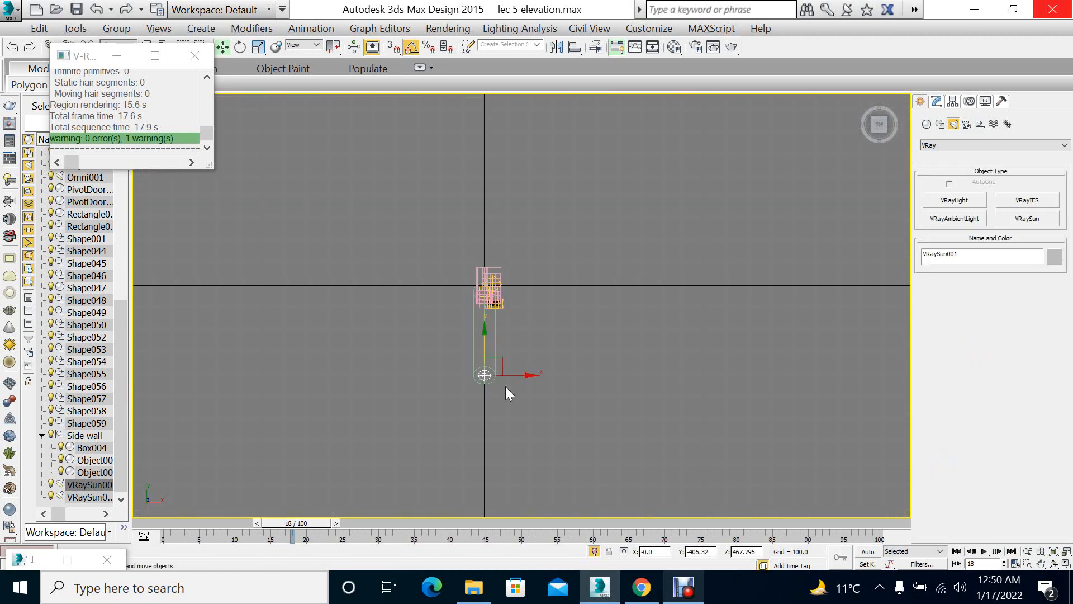
pyautogui.moveTo(519, 375); pyautogui.dragTo(634, 393)
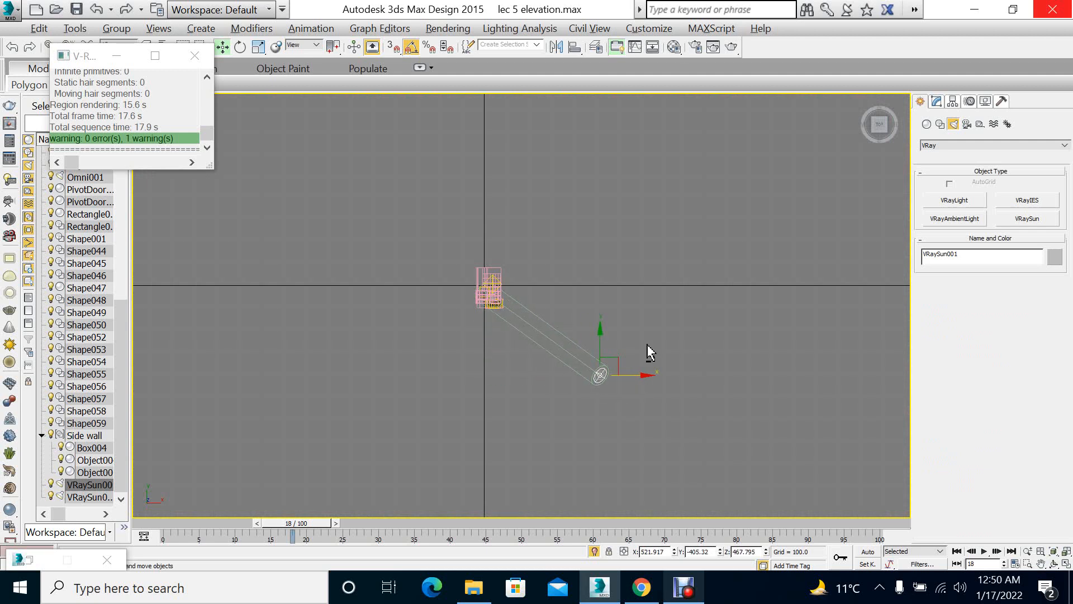
# Raise the sun in the left view to about Z 520
pyautogui.hotkey('alt', 'w')
pyautogui.middleClick(393, 411)
pyautogui.hotkey('alt', 'w')
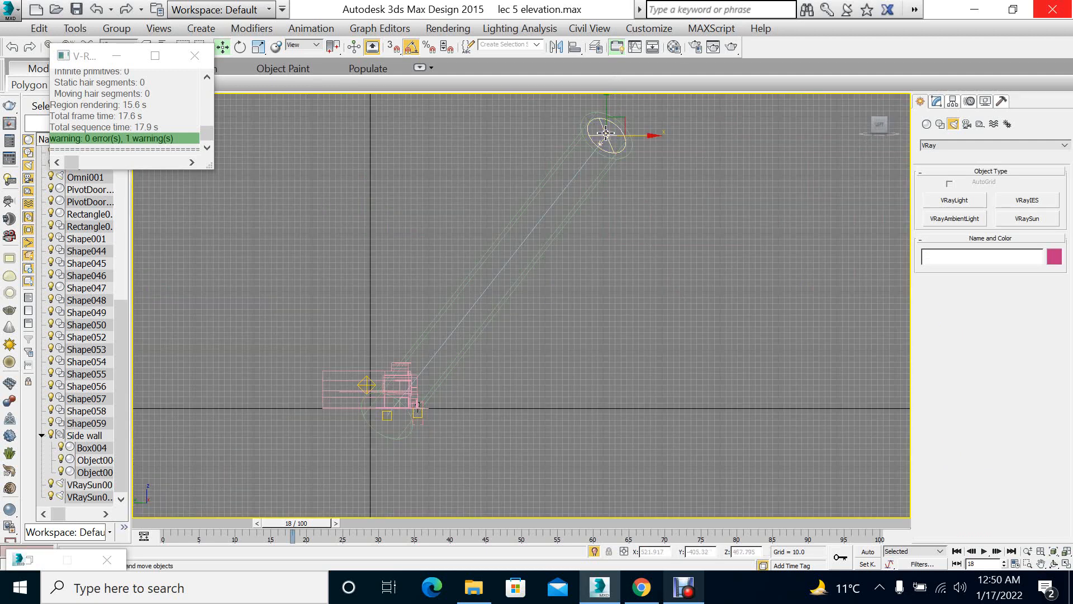
pyautogui.moveTo(609, 114); pyautogui.dragTo(610, 84)
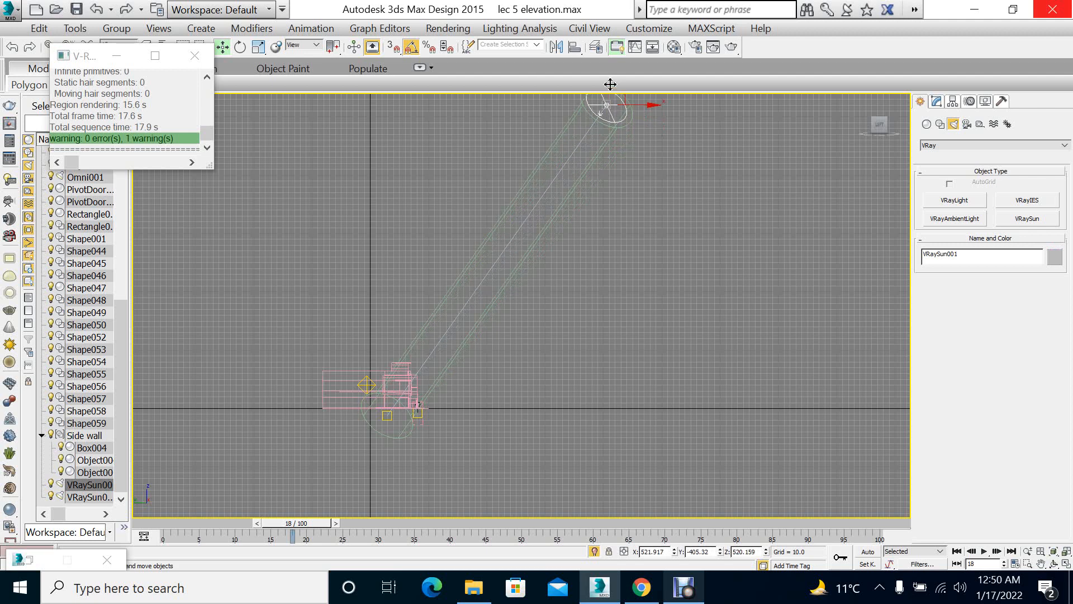
# Review the VRaySun parameters and set the intensity multiplier to 0.5
pyautogui.click(942, 103)
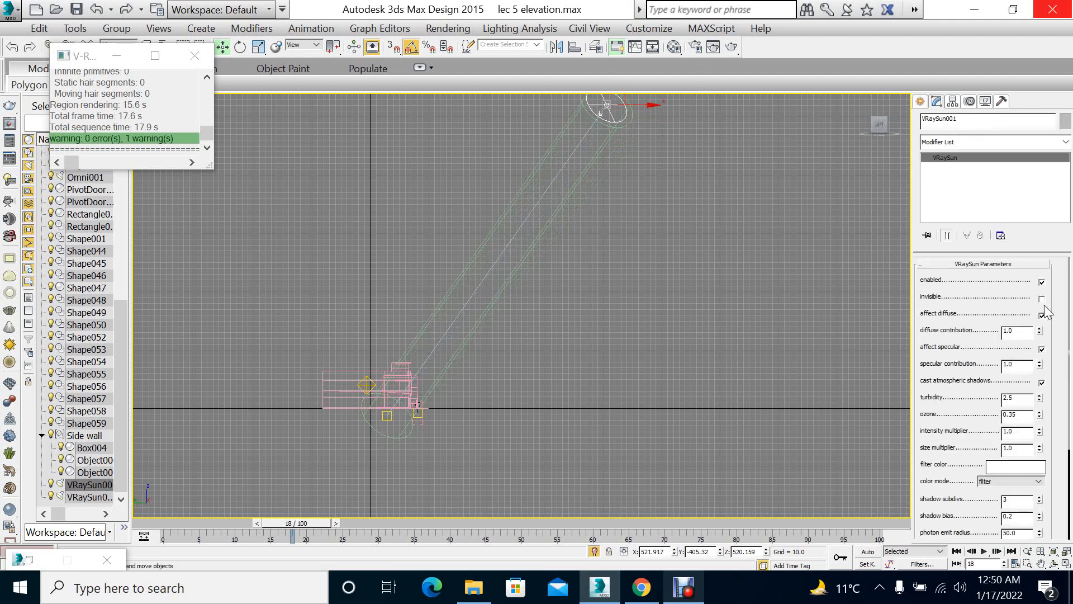
pyautogui.scroll(-1, 1040, 329)
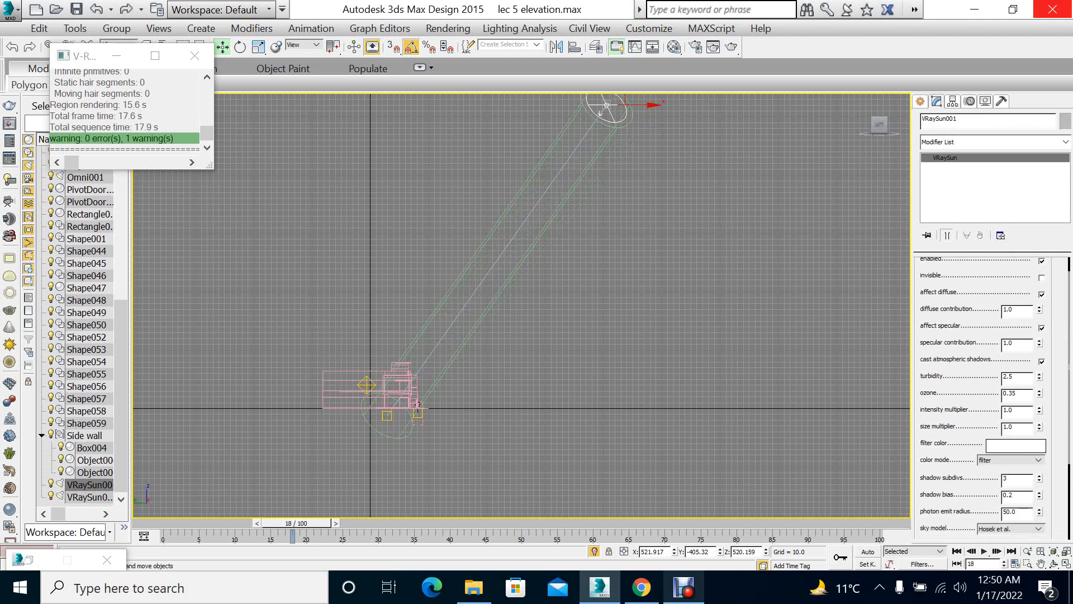
pyautogui.scroll(1, 979, 325)
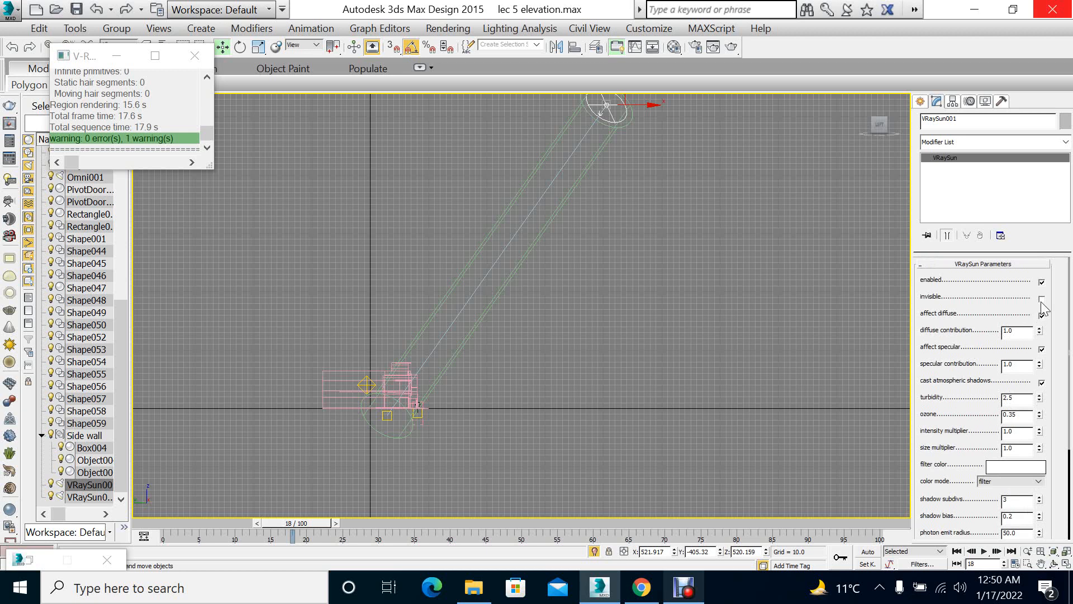
pyautogui.moveTo(976, 339); pyautogui.dragTo(963, 250)
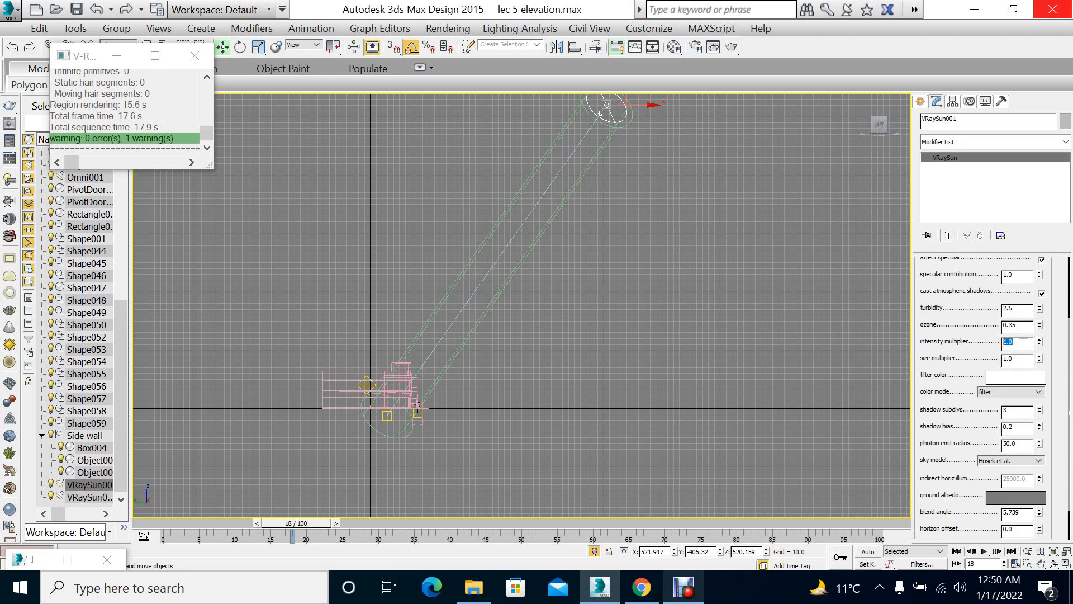
pyautogui.press('Return')
pyautogui.scroll(-3, 963, 369)
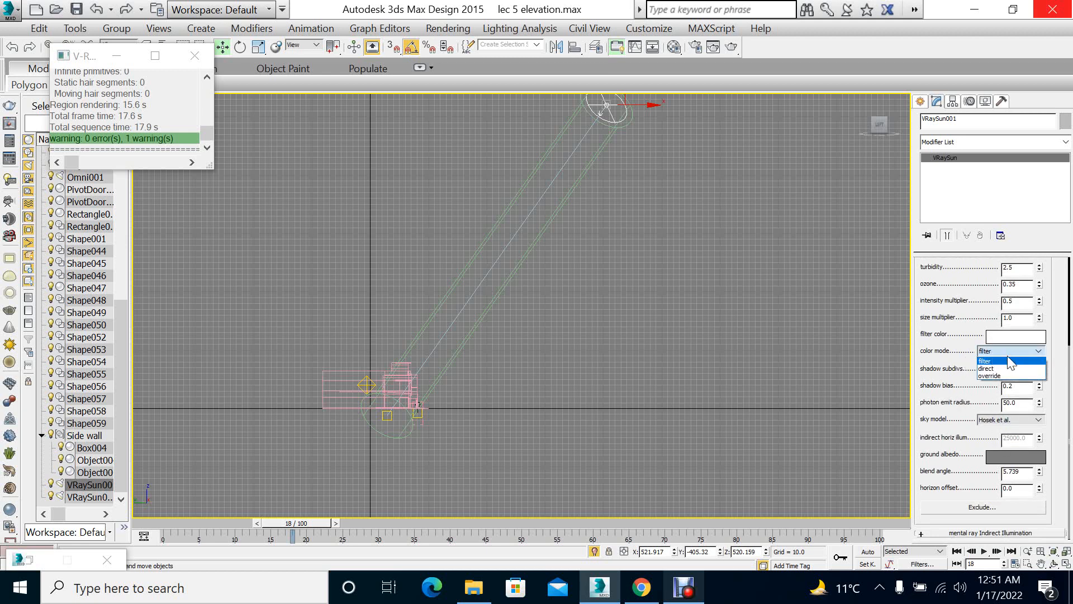
# Try the sun's override color mode and set the color mode to direct
pyautogui.click(990, 368)
pyautogui.click(1004, 354)
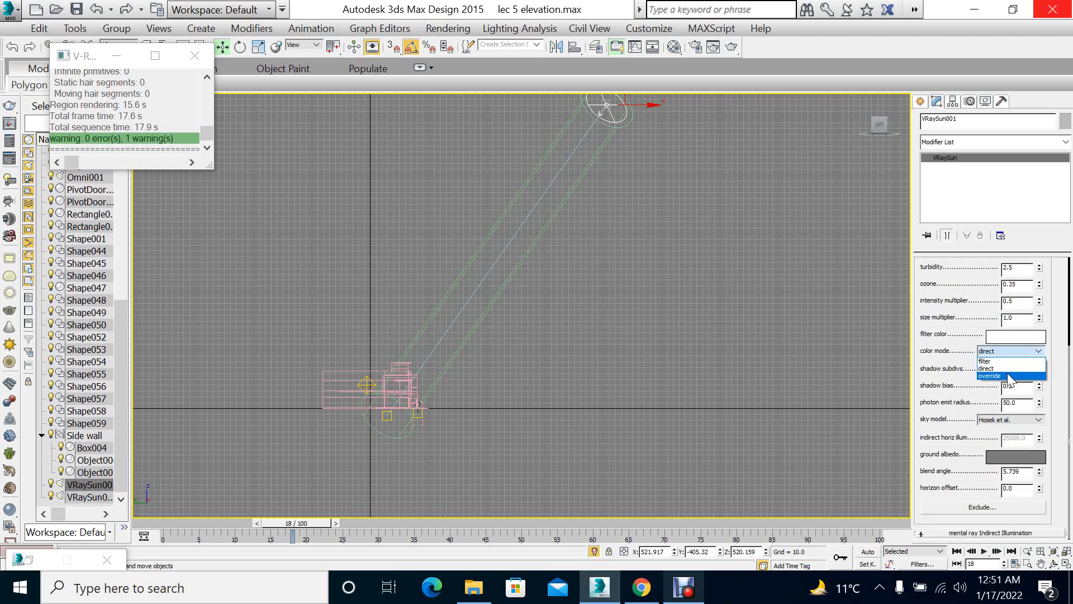
pyautogui.click(1008, 376)
pyautogui.click(1011, 350)
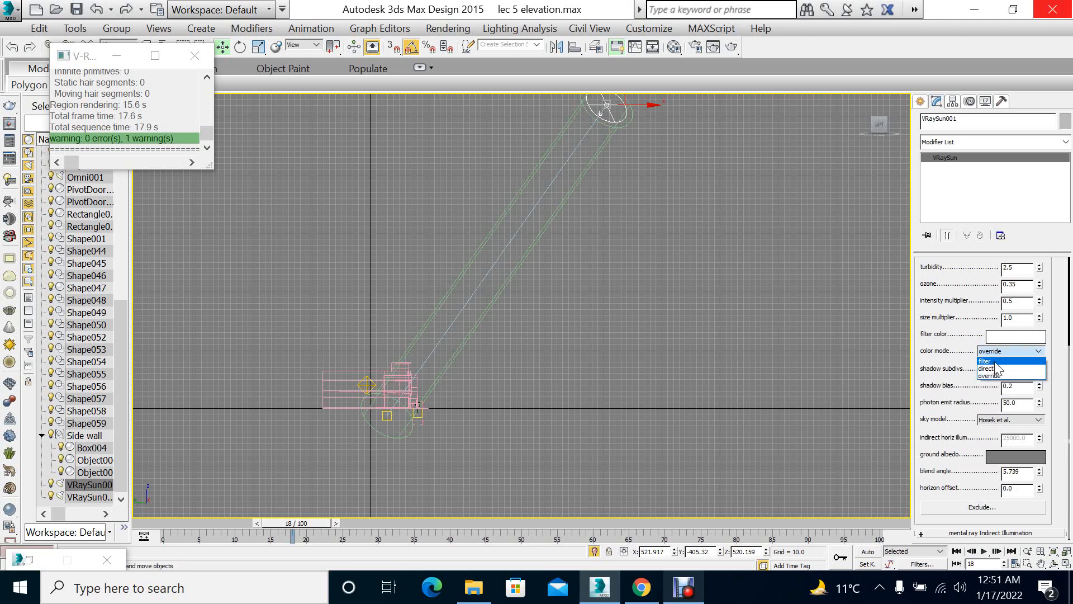
pyautogui.click(997, 367)
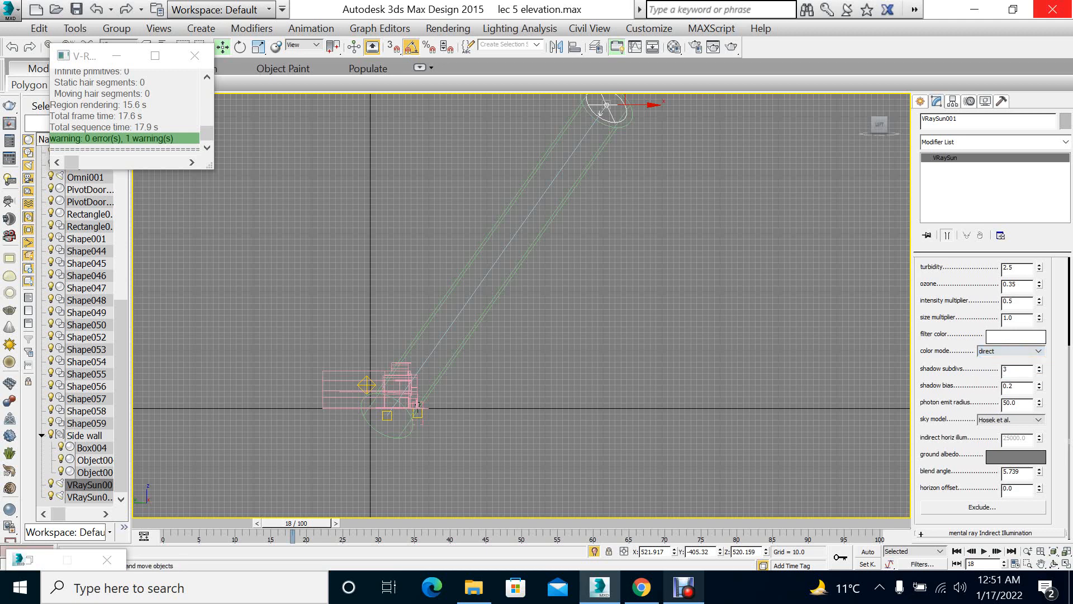
pyautogui.scroll(5, 1023, 470)
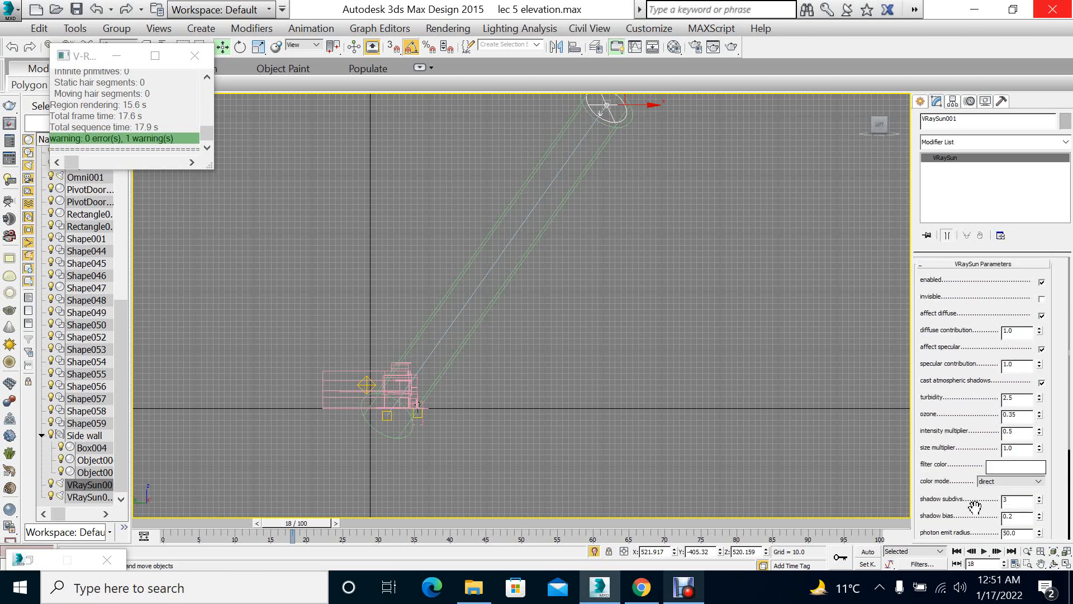
# Start a test render of the whole house in the perspective view with the new sun
pyautogui.hotkey('alt', 'w')
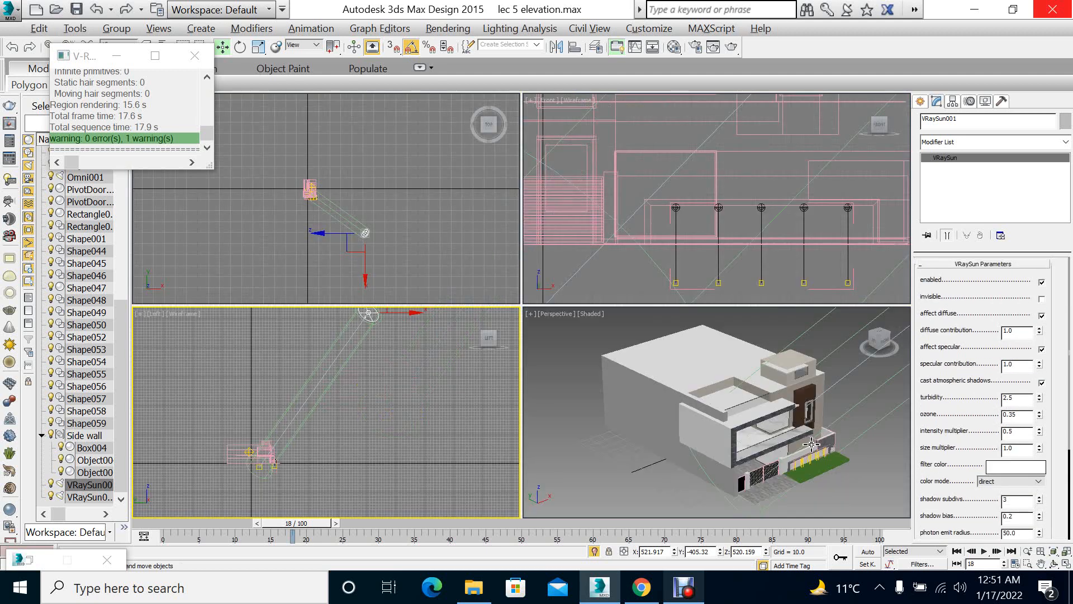
pyautogui.rightClick(807, 440)
pyautogui.hotkey('alt', 'w')
pyautogui.click(728, 49)
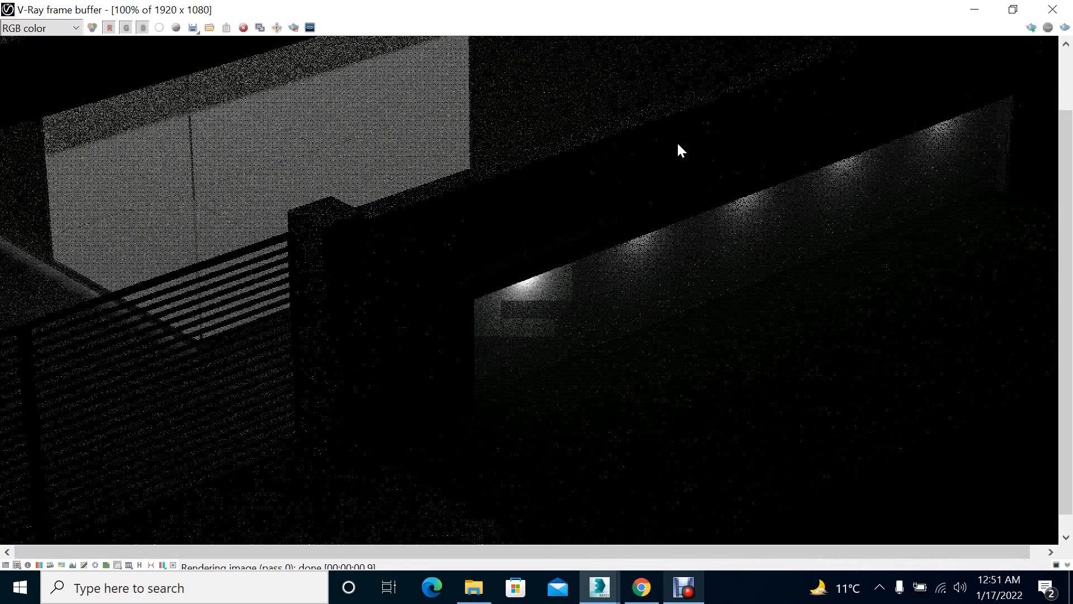
# Check the early passes of the test render, stop rendering and close the frame buffer
pyautogui.scroll(-1, 501, 294)
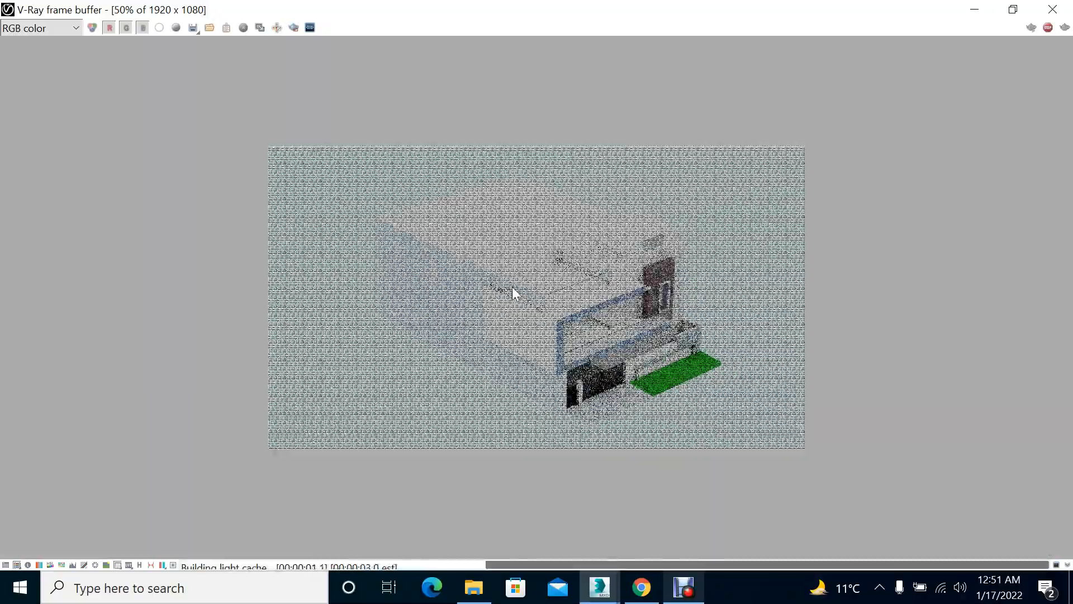
pyautogui.scroll(1, 621, 360)
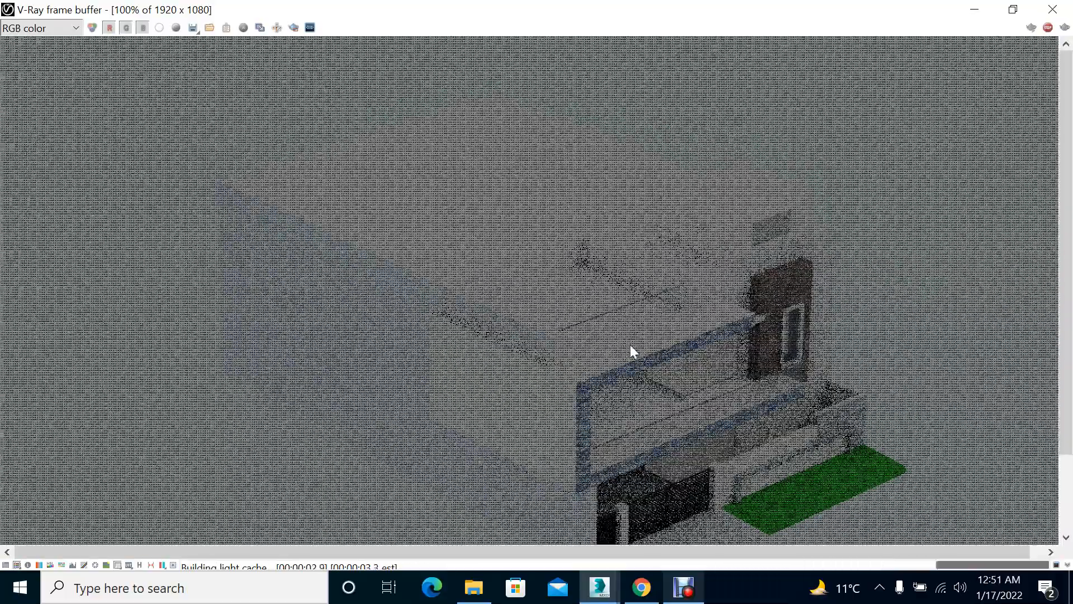
pyautogui.scroll(-2, 631, 353)
pyautogui.scroll(2, 634, 351)
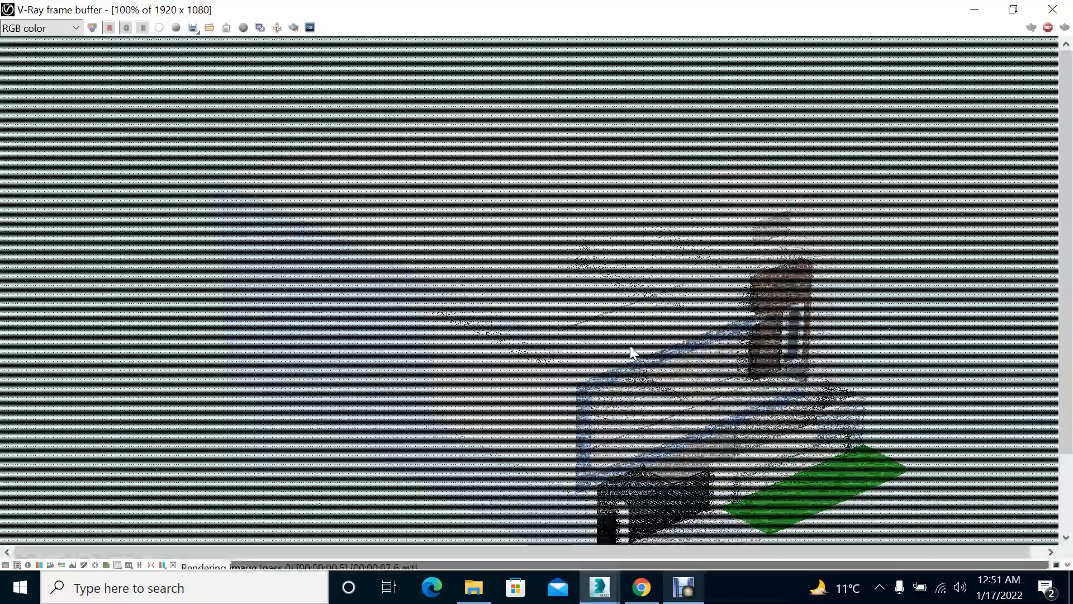
pyautogui.click(1054, 10)
pyautogui.click(800, 83)
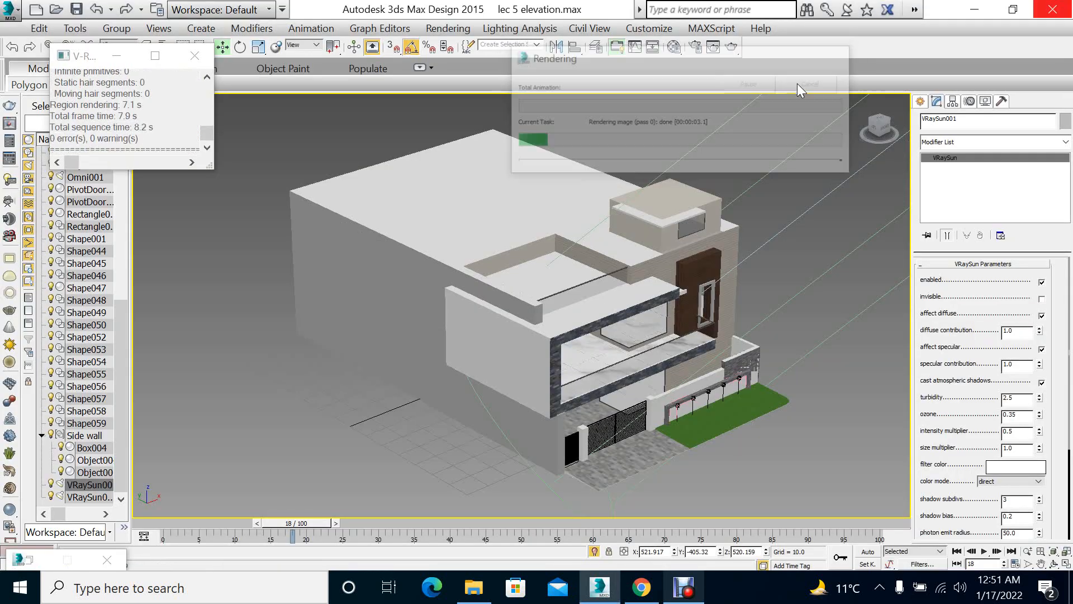
# Place the environment's DefaultVRaySky map into the fourth material slot as an instance
pyautogui.press('m')
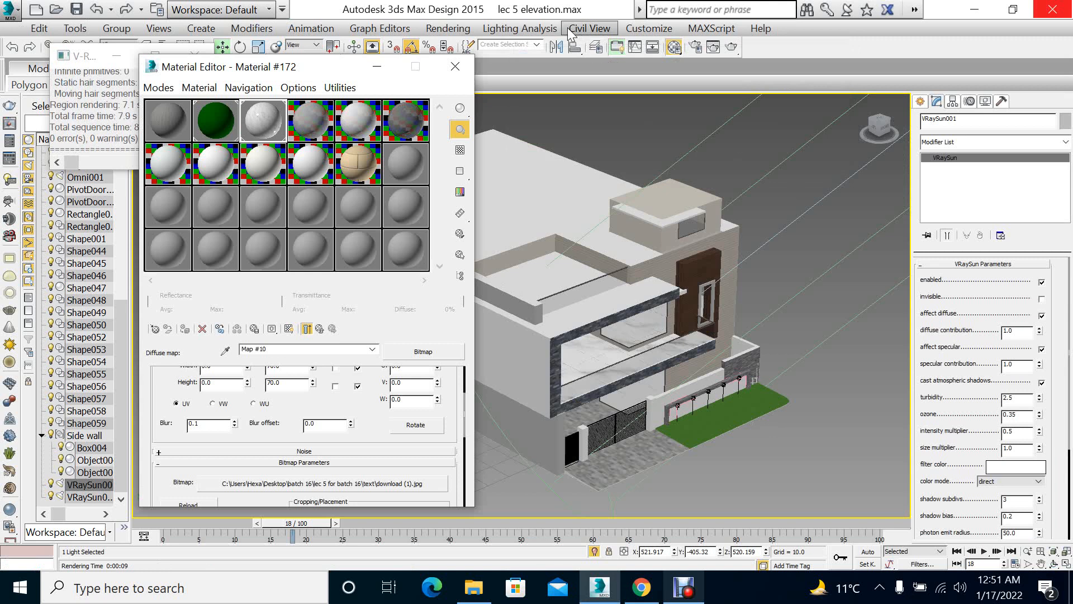
pyautogui.click(448, 28)
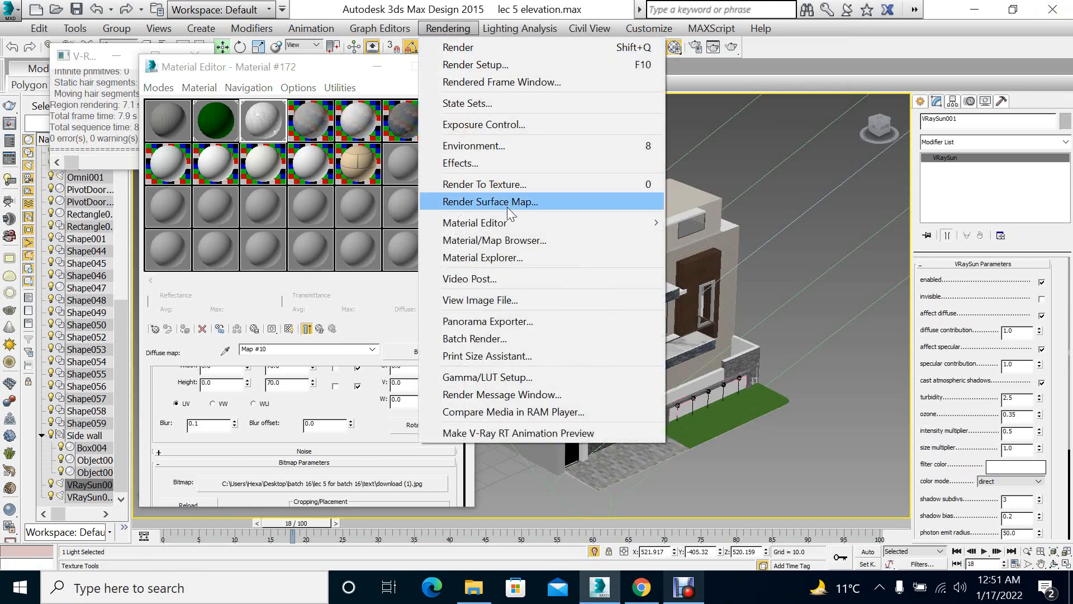
pyautogui.click(474, 146)
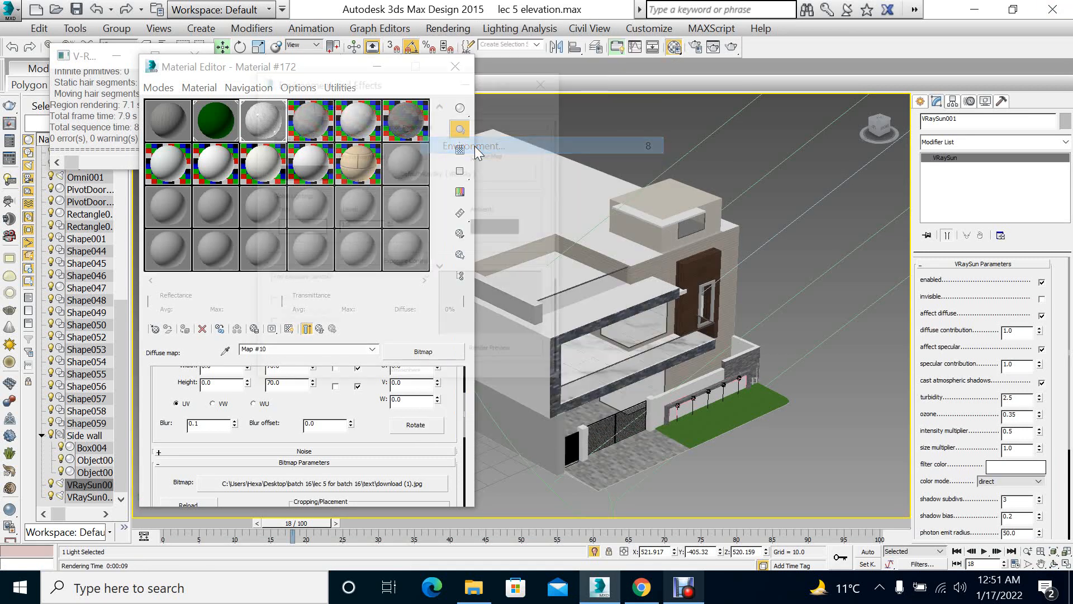
pyautogui.moveTo(405, 84); pyautogui.dragTo(652, 144)
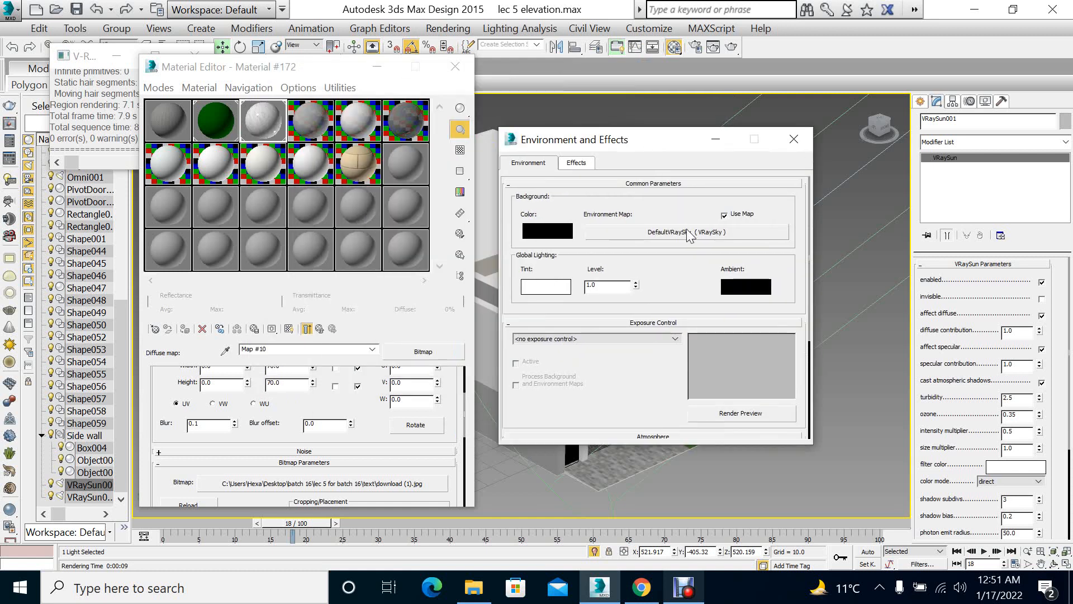
pyautogui.moveTo(689, 235); pyautogui.dragTo(319, 134)
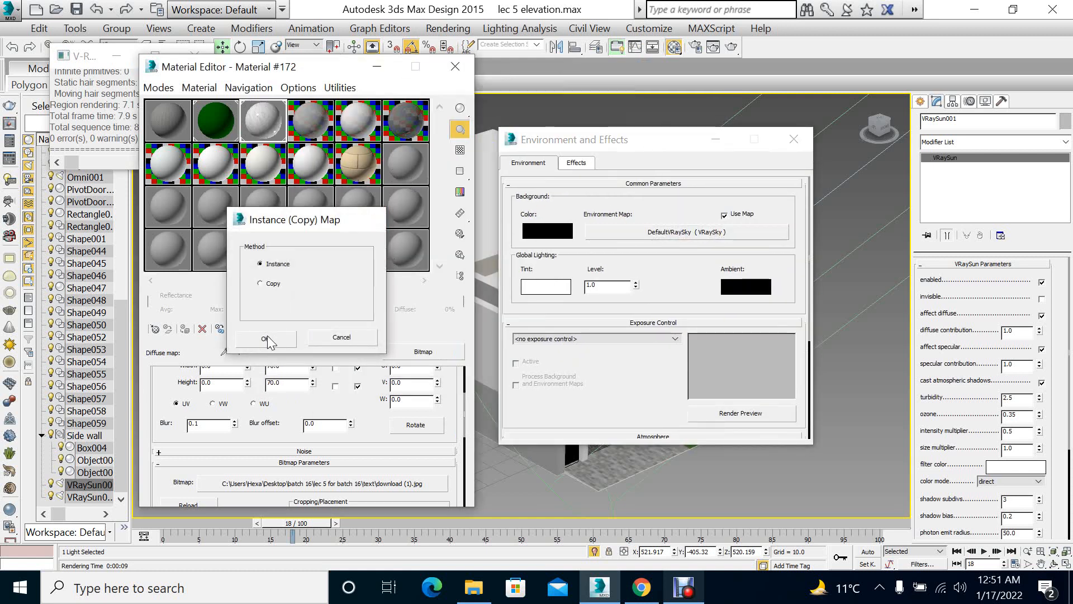
pyautogui.click(266, 339)
pyautogui.click(794, 139)
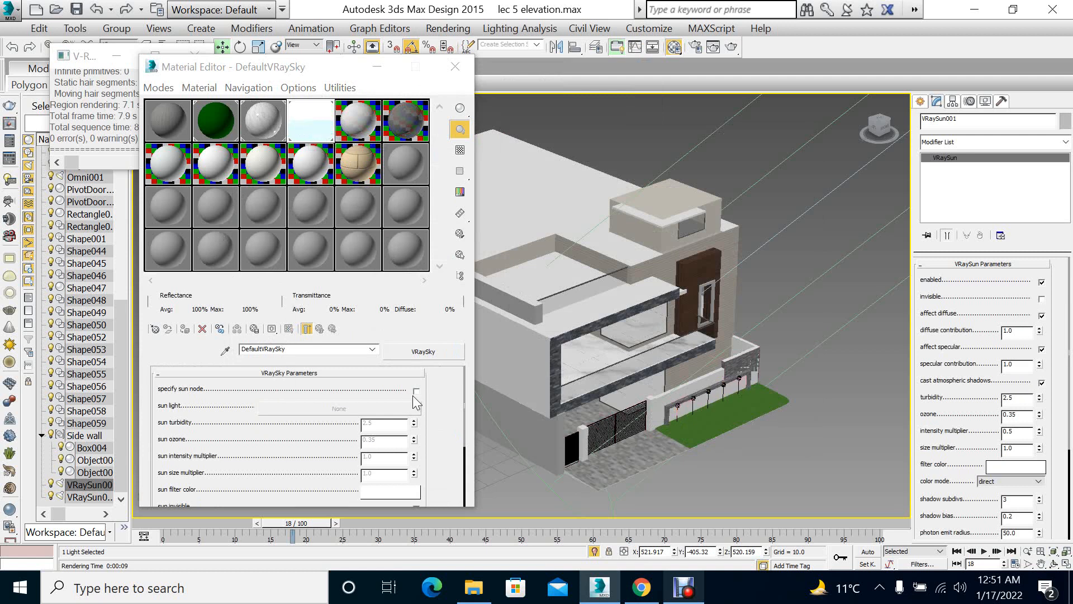
# Enable specify sun node on the VRaySky map and assign VRaySun001 as its sun light
pyautogui.scroll(-8, 646, 340)
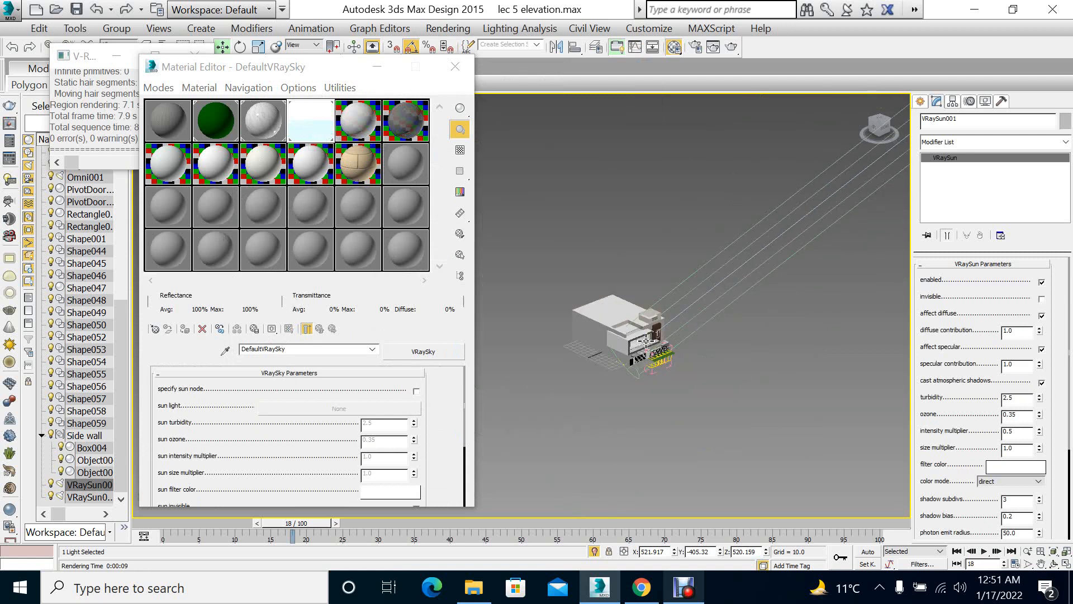
pyautogui.scroll(-4, 647, 340)
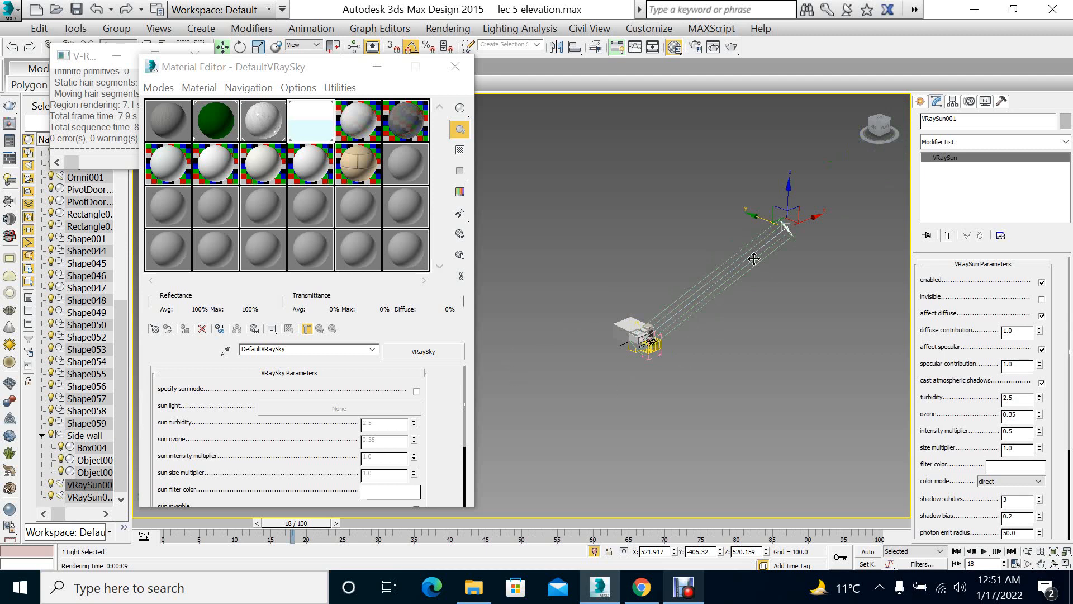
pyautogui.scroll(6, 763, 254)
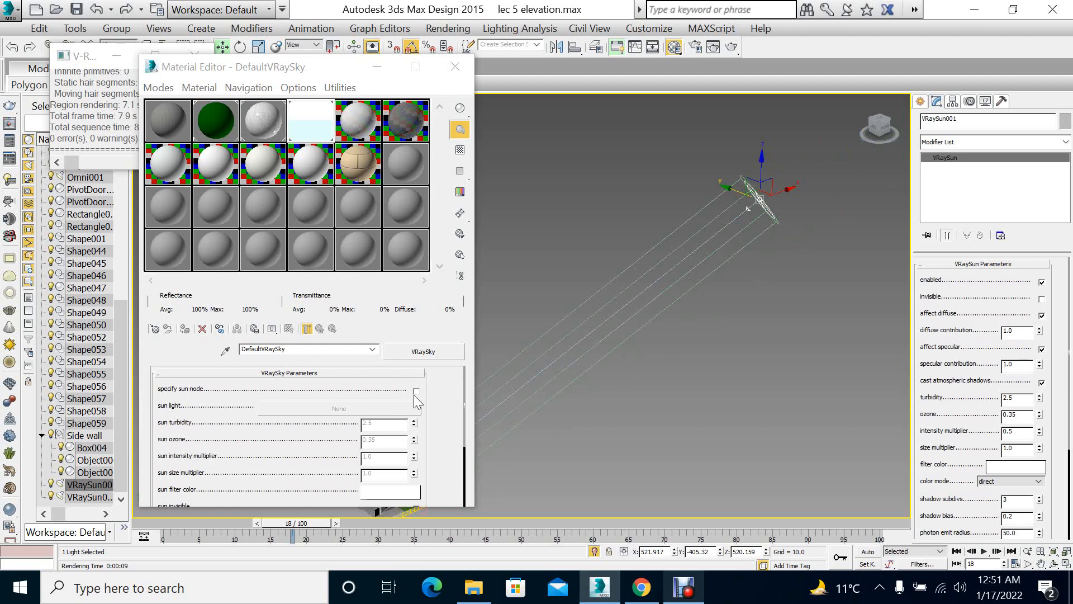
pyautogui.click(416, 392)
pyautogui.click(339, 408)
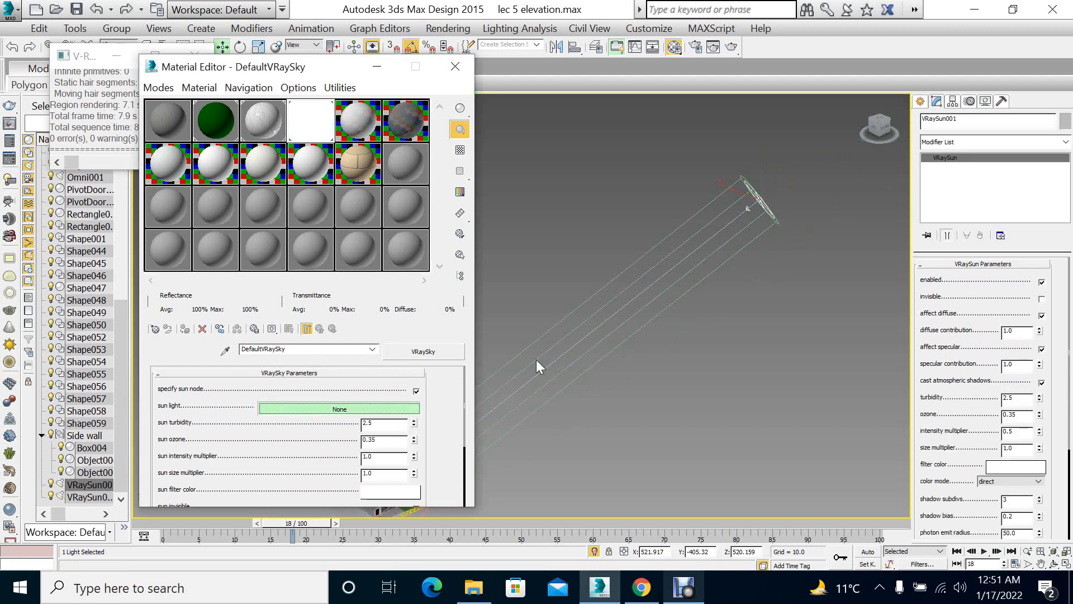
pyautogui.click(759, 199)
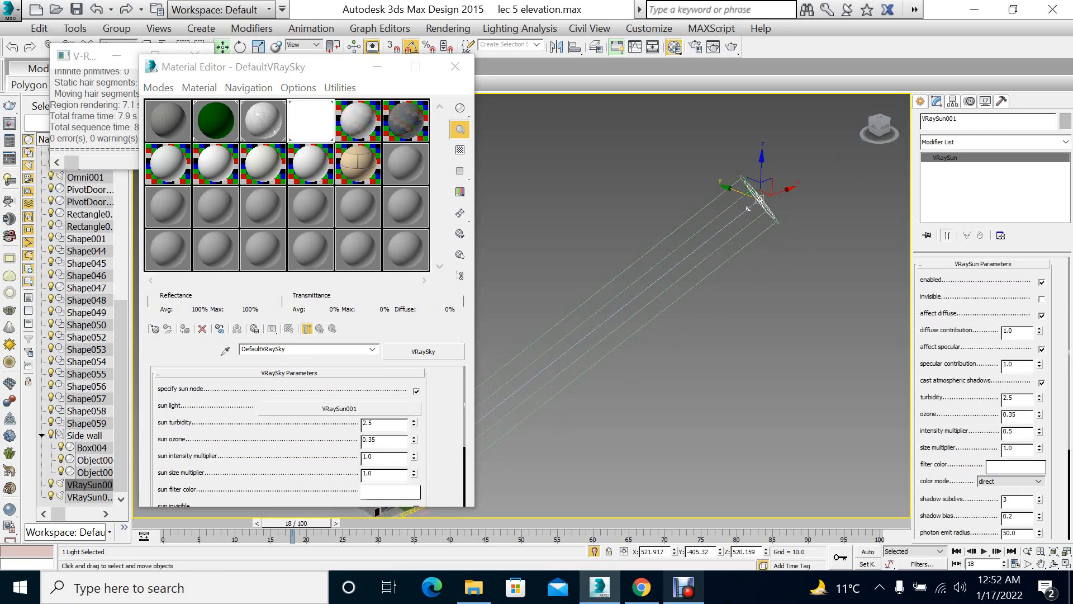
# Try the VRaySky map's sun intensity and sun size multipliers at 4.0
pyautogui.doubleClick(369, 456)
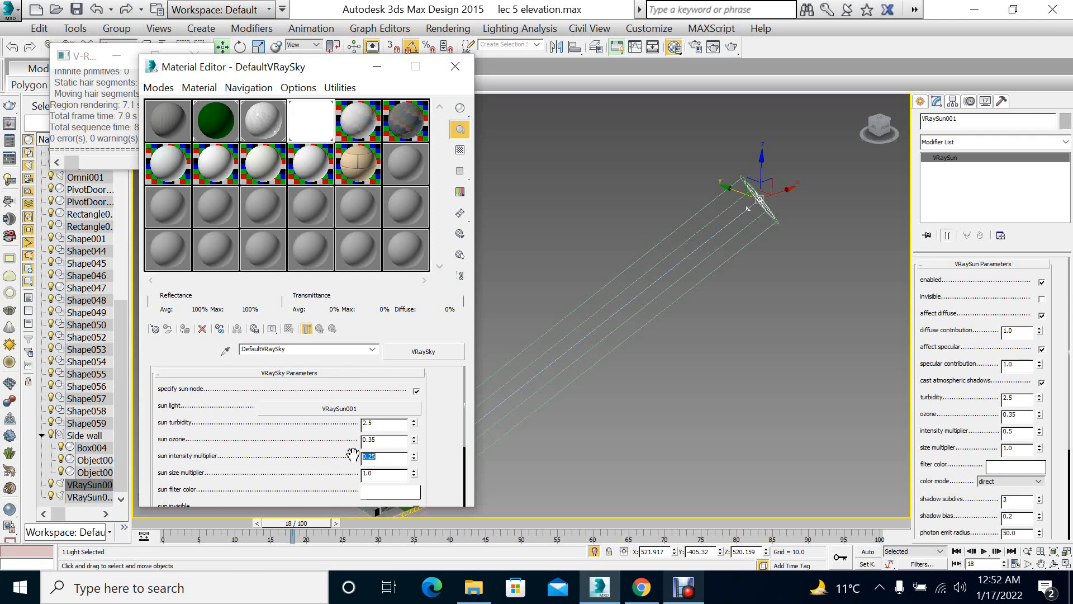
pyautogui.press('Tab')
pyautogui.write('.')
pyautogui.press('Tab')
pyautogui.write('4')
pyautogui.press('Return')
# Choose a sky model from the options for the VRaySky map
pyautogui.moveTo(357, 455); pyautogui.dragTo(379, 348)
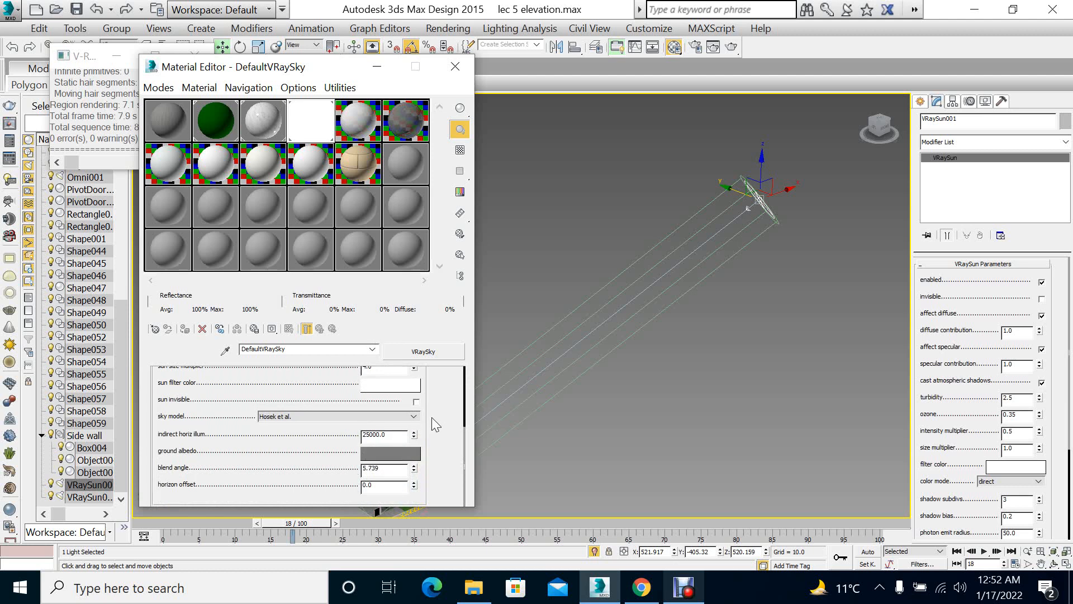
pyautogui.click(417, 414)
pyautogui.click(299, 427)
pyautogui.scroll(4, 309, 455)
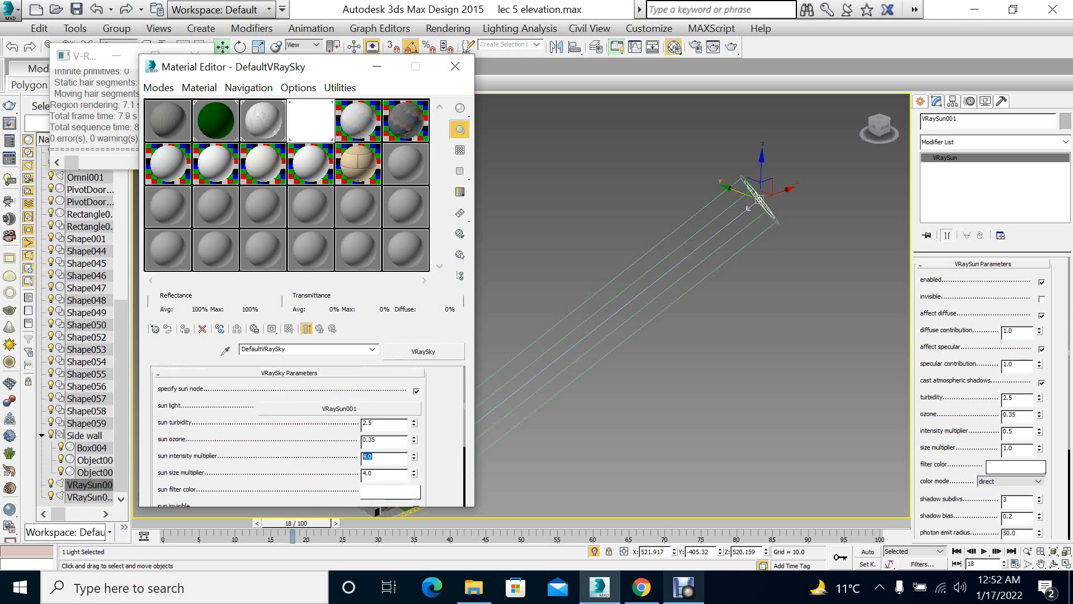
# Set the VRaySky sun turbidity to 3.0 and the sun intensity and size multipliers to 0.2
pyautogui.write('2')
pyautogui.press('Tab')
pyautogui.write('.2')
pyautogui.press('Return')
pyautogui.moveTo(355, 448); pyautogui.dragTo(353, 441)
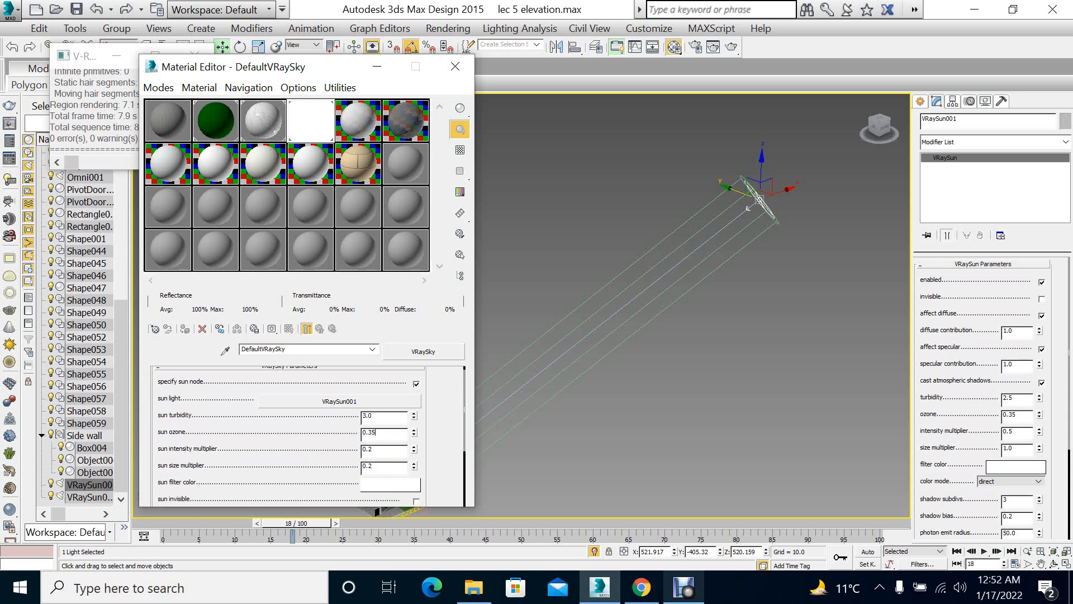
# Set the VRaySky sun ozone to 1.0 and the sun intensity multiplier to 0.02, and minimize the material editor
pyautogui.write('.2')
pyautogui.press('Return')
pyautogui.write('0')
pyautogui.press('Return')
pyautogui.click(388, 479)
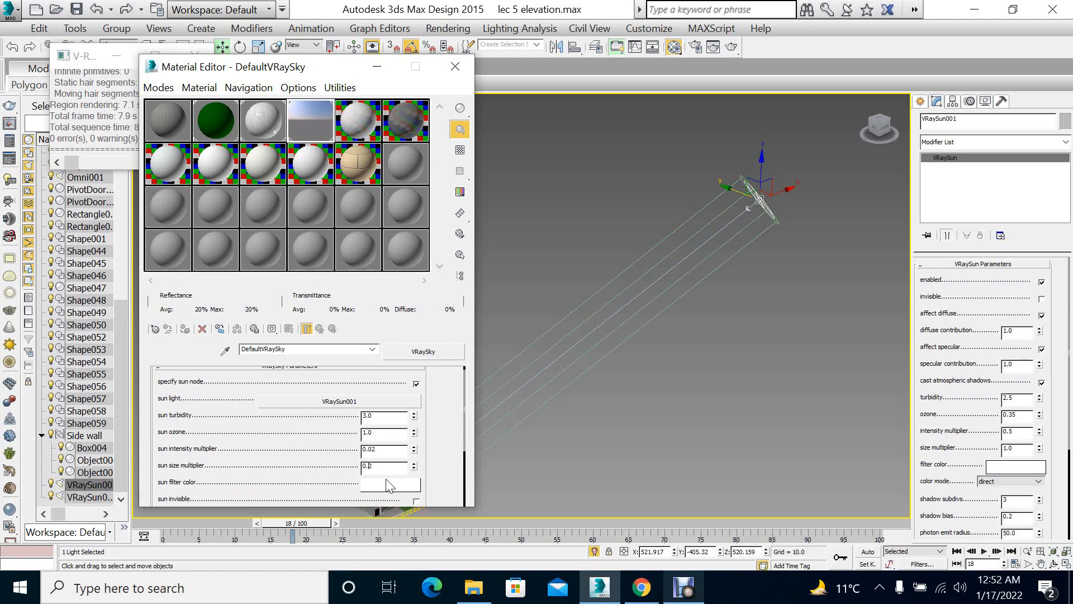
pyautogui.press('Return')
pyautogui.click(377, 67)
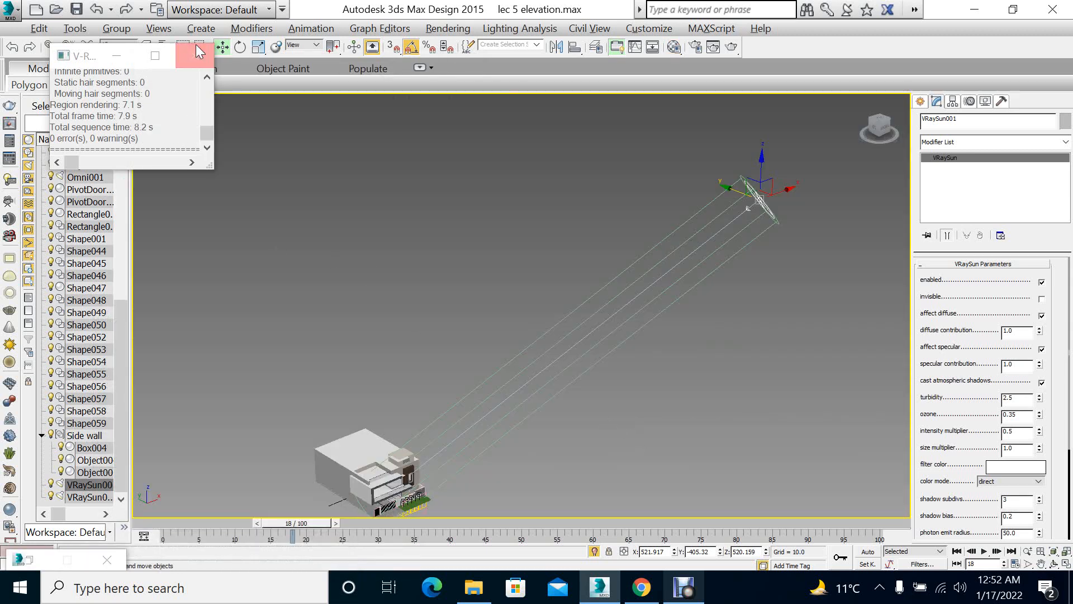
# Frame the house's front from near ground level in the perspective view and start a test render
pyautogui.moveTo(566, 366); pyautogui.dragTo(527, 397, button='middle')
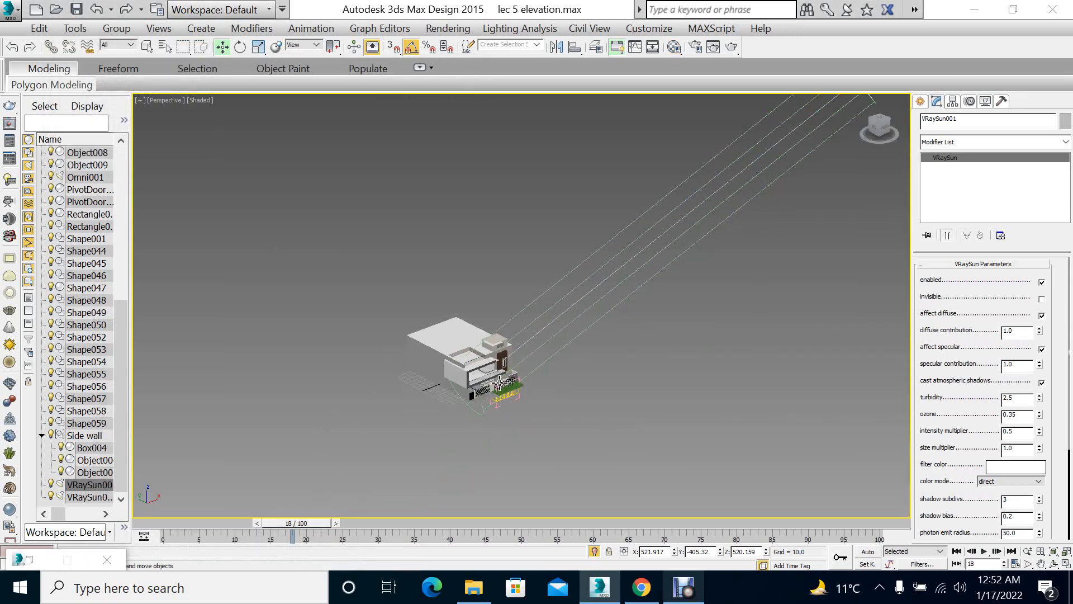
pyautogui.scroll(6, 501, 384)
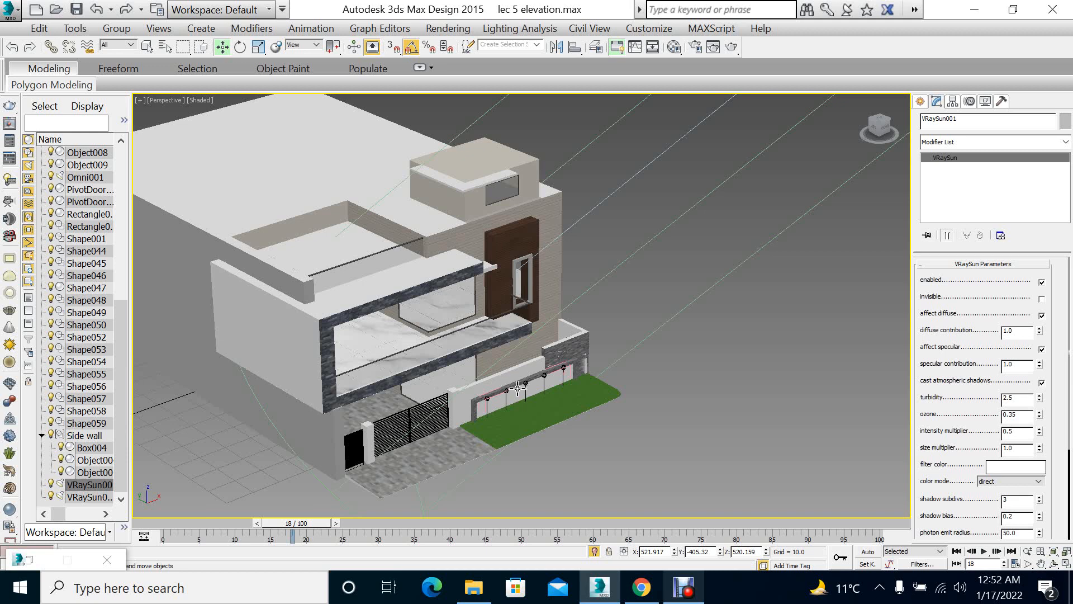
pyautogui.click(1053, 564)
pyautogui.moveTo(541, 350); pyautogui.dragTo(520, 338)
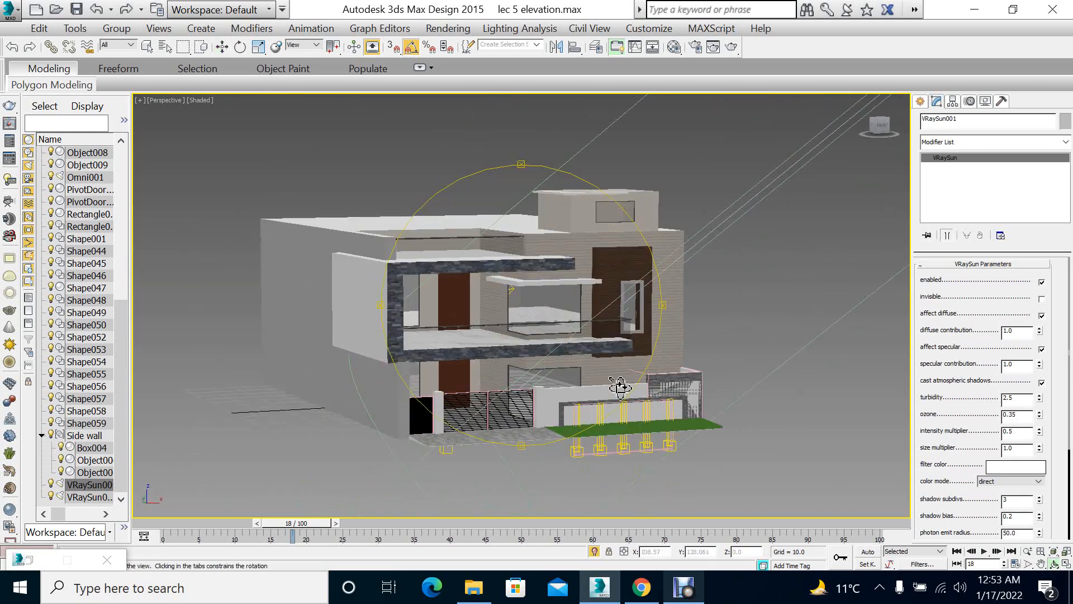
pyautogui.click(1028, 553)
pyautogui.moveTo(759, 415); pyautogui.dragTo(759, 401)
pyautogui.moveTo(598, 374); pyautogui.dragTo(616, 376, button='middle')
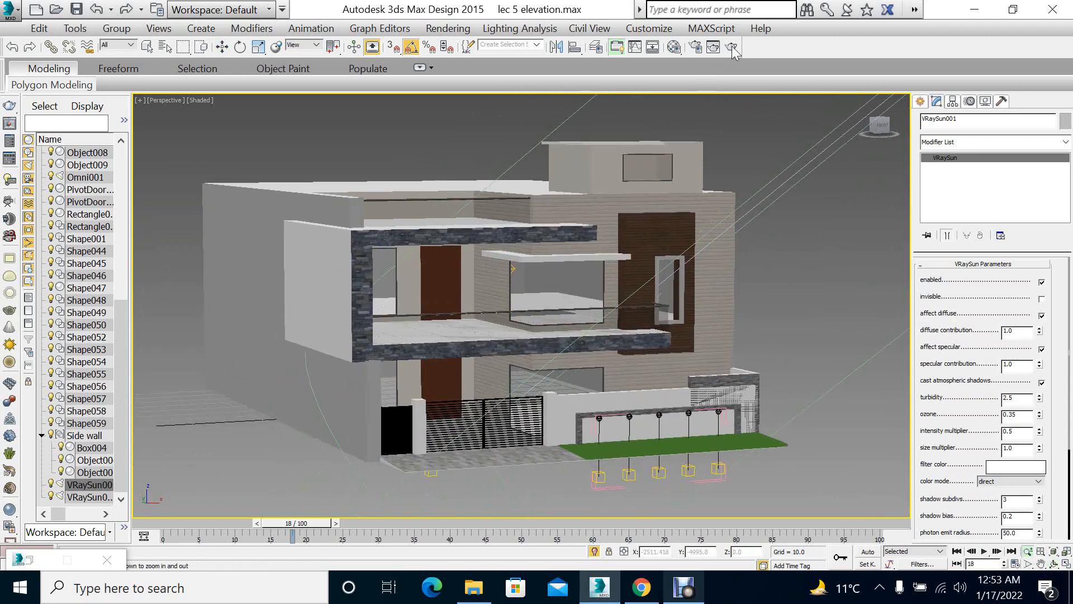
pyautogui.click(732, 47)
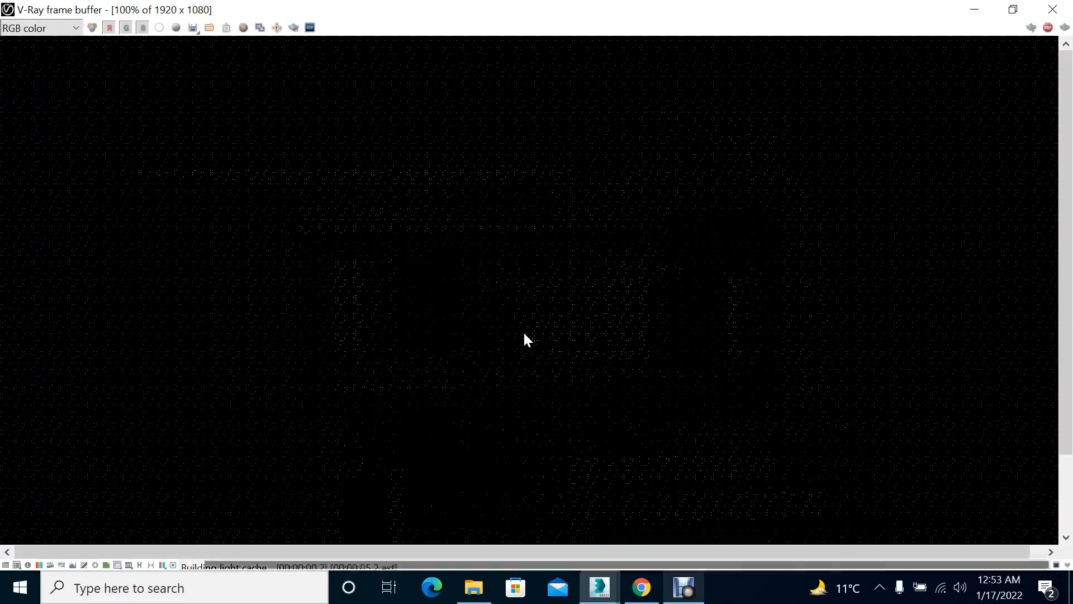
# Inspect the sunlit render of the whole house and its balcony up close, and close the frame buffer
pyautogui.scroll(-1, 518, 331)
pyautogui.scroll(1, 518, 331)
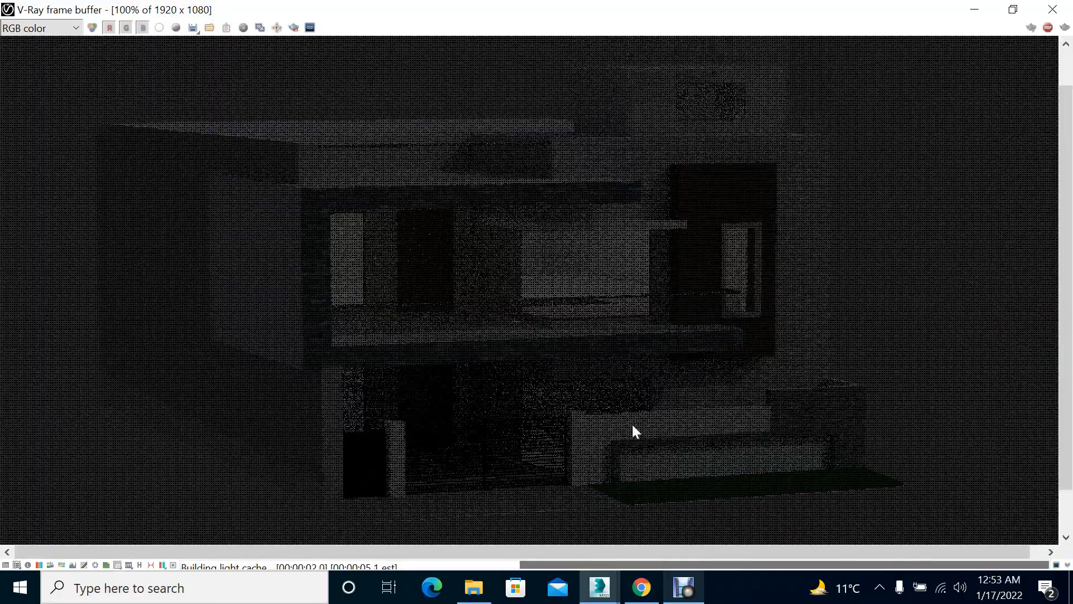
pyautogui.scroll(-1, 629, 374)
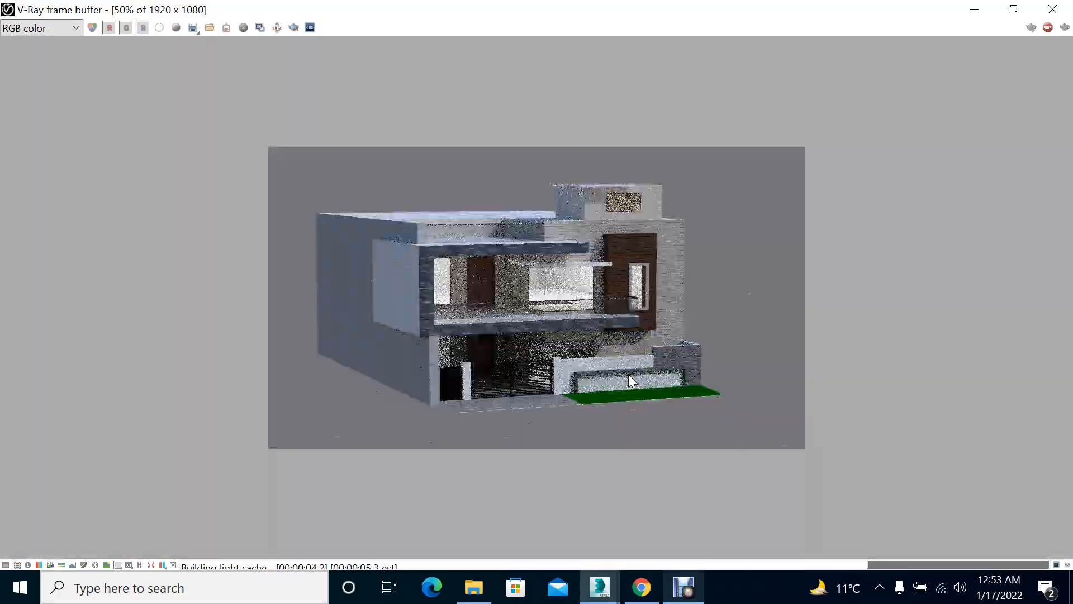
pyautogui.scroll(1, 626, 371)
pyautogui.scroll(-1, 622, 368)
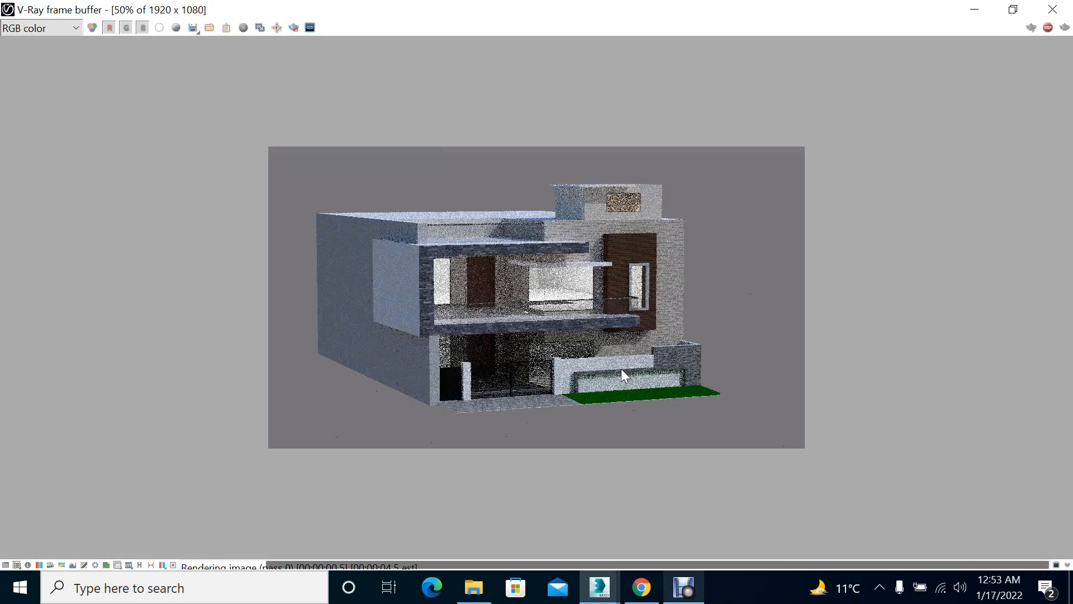
pyautogui.scroll(1, 622, 368)
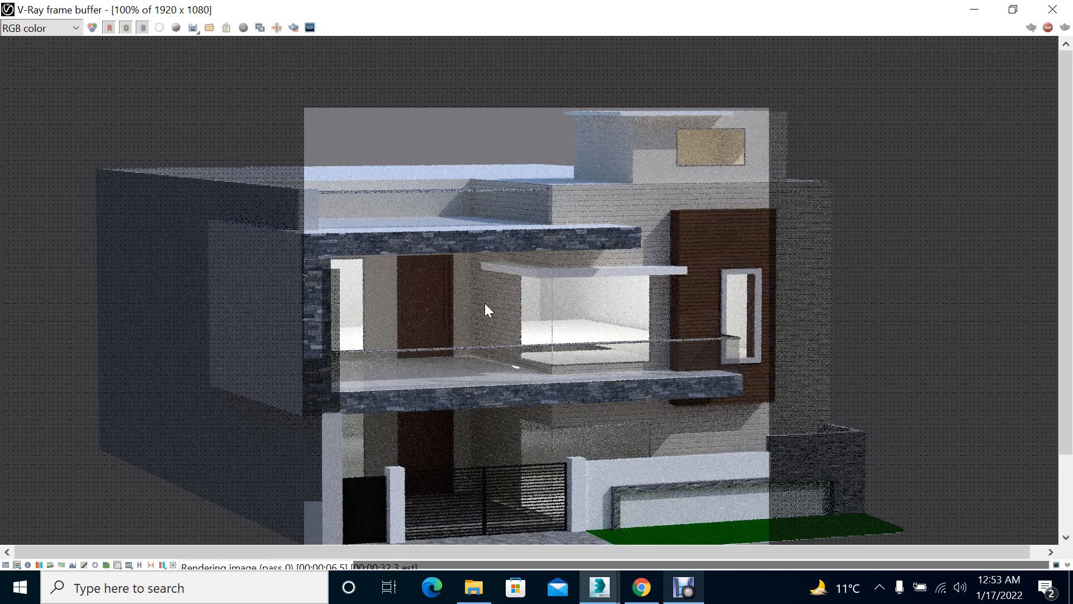
pyautogui.scroll(-1, 485, 303)
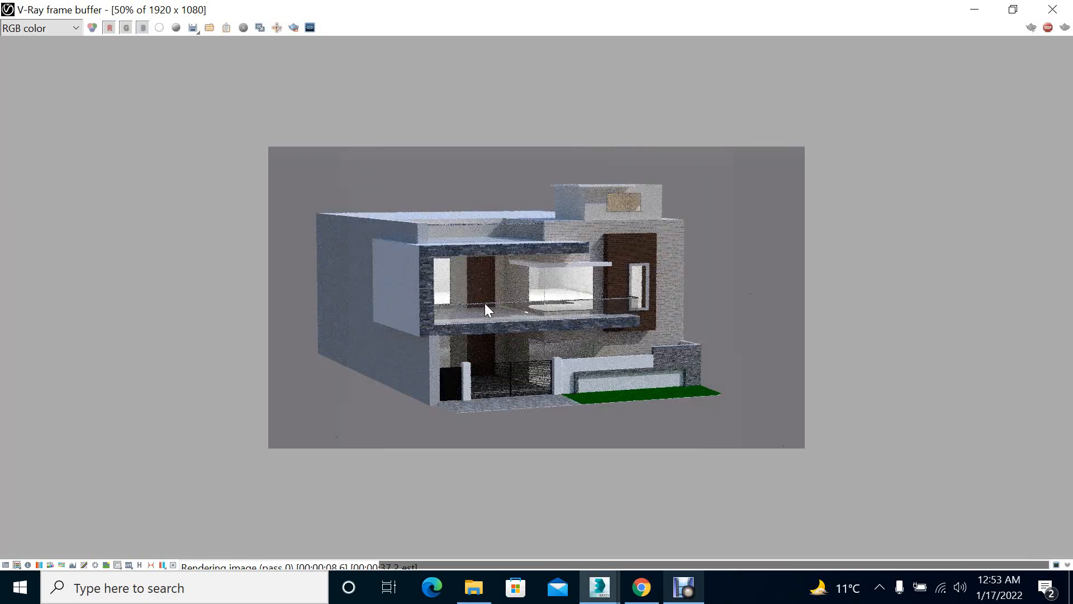
pyautogui.scroll(2, 485, 303)
pyautogui.scroll(-2, 485, 303)
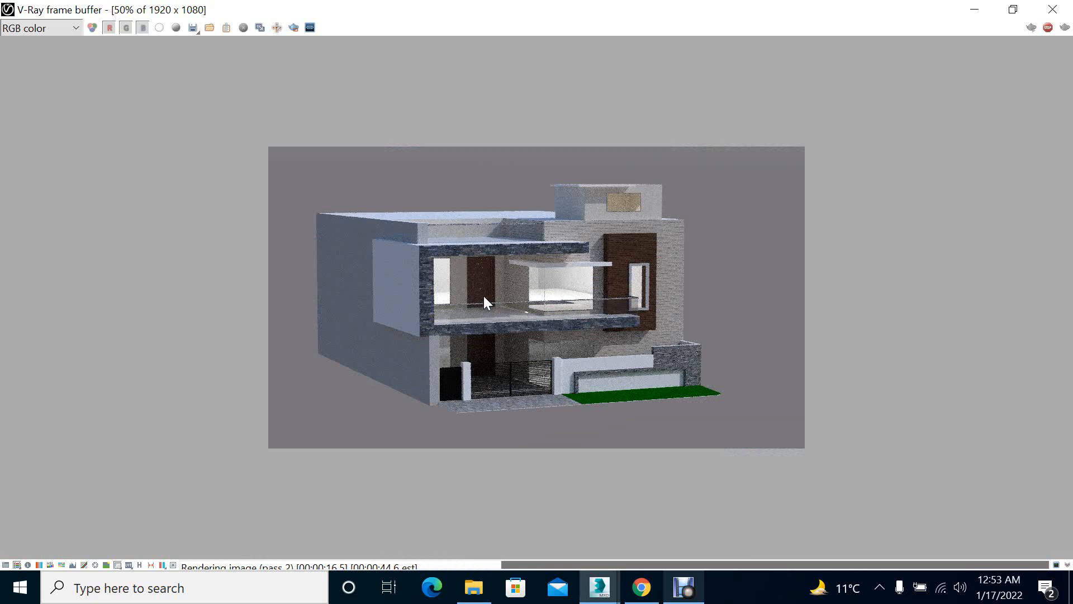
pyautogui.scroll(1, 455, 318)
pyautogui.scroll(1, 455, 317)
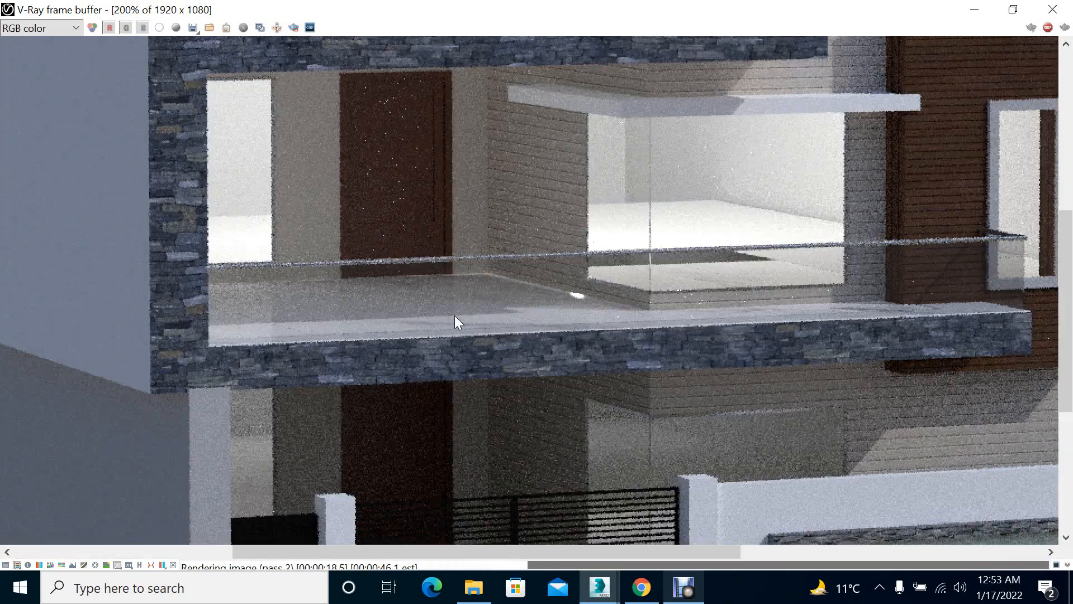
pyautogui.scroll(-1, 454, 315)
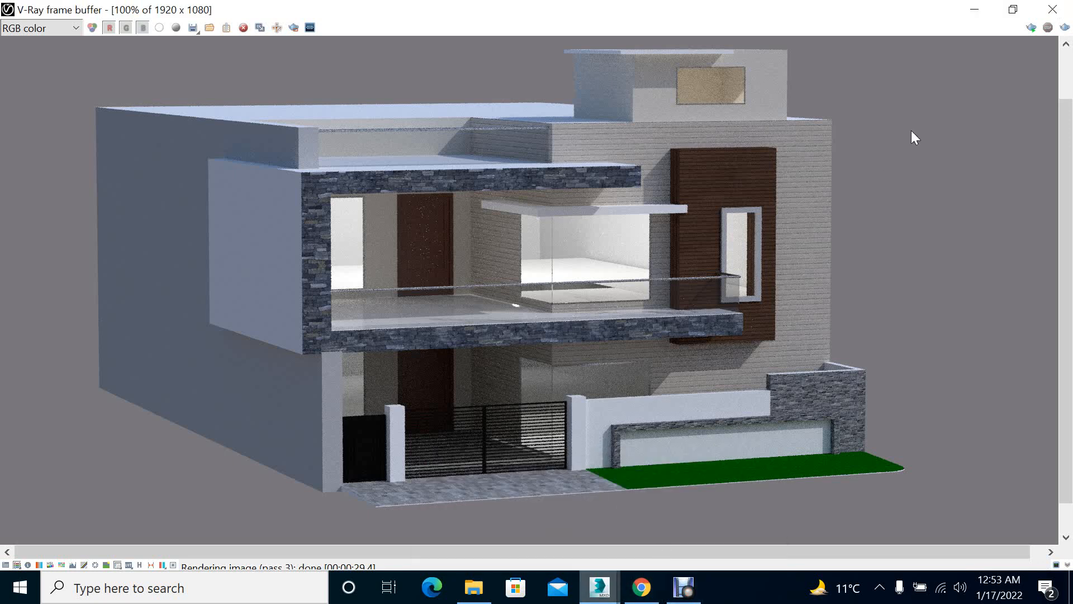
pyautogui.click(1053, 11)
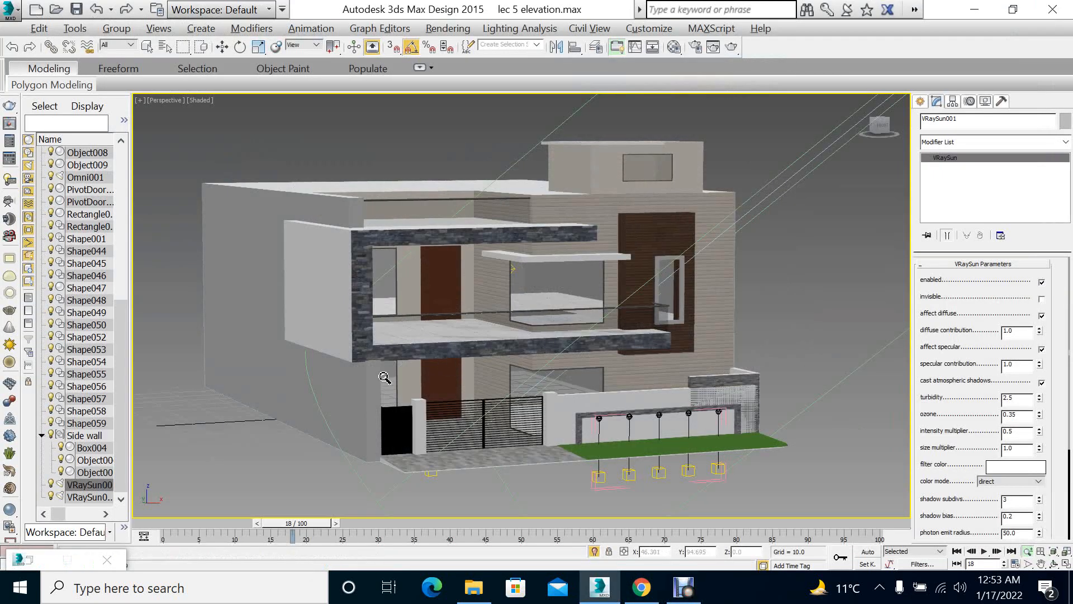
# Set the VRaySun's intensity multiplier to 1 and deselect the sun in the maximized top view
pyautogui.hotkey('alt', 'w')
pyautogui.hotkey('alt', 'w')
pyautogui.hotkey('alt', 'w')
pyautogui.click(470, 218)
pyautogui.hotkey('alt', 'w')
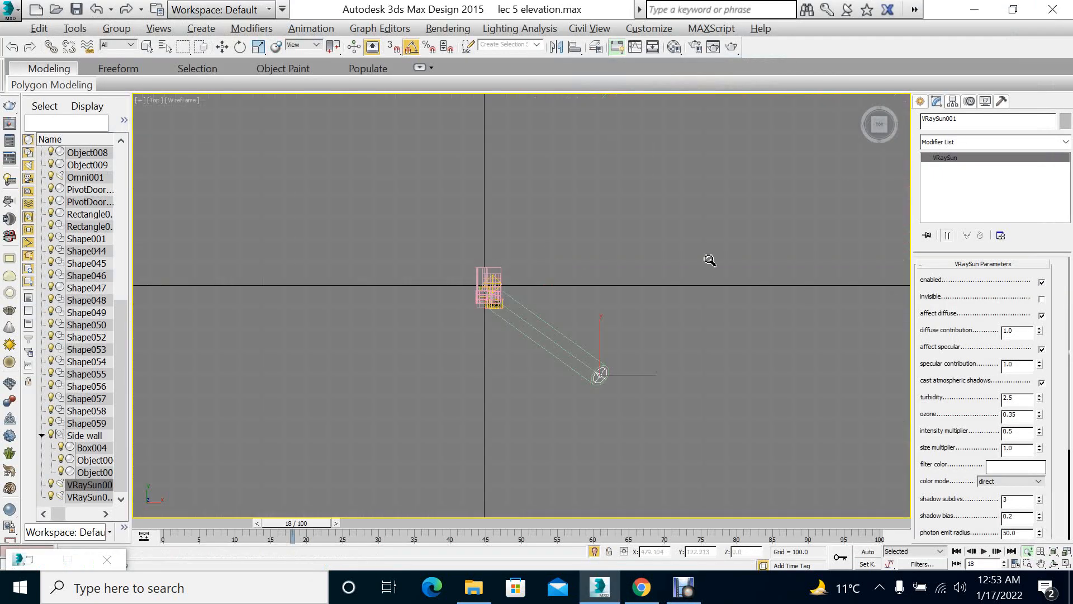
pyautogui.press('w')
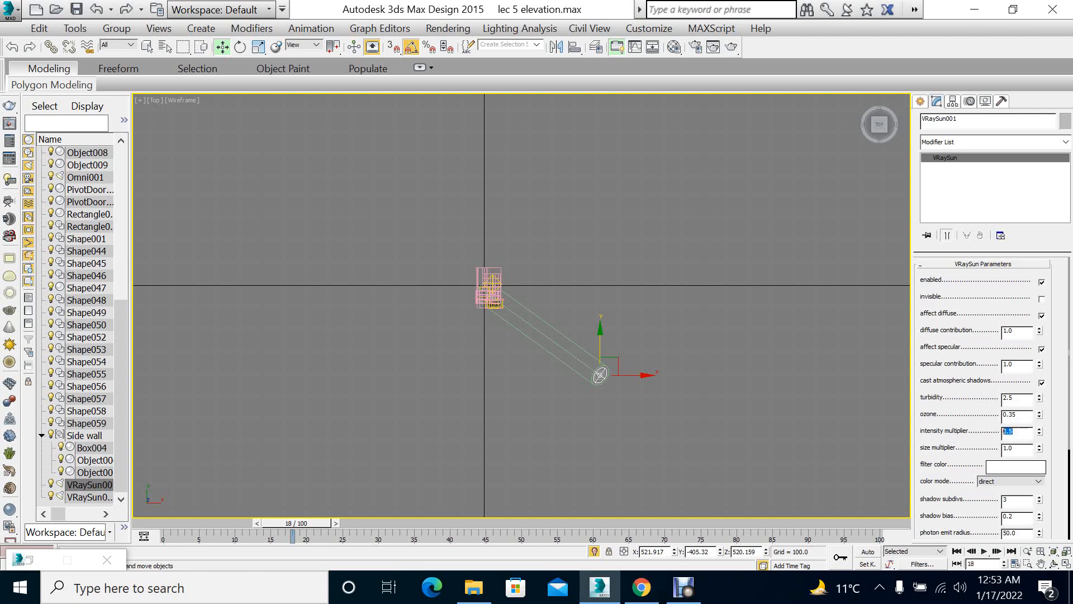
pyautogui.write('1')
pyautogui.click(732, 286)
# Set the VRaySky sun intensity multiplier to 0.07, change its sun size multiplier, and close the material editor
pyautogui.press('m')
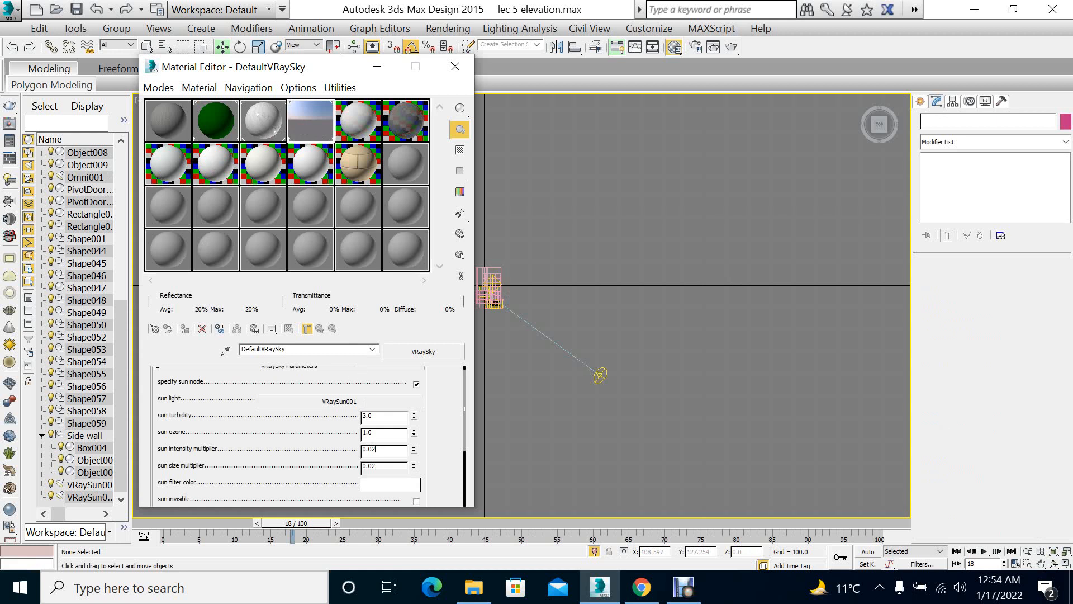
pyautogui.press('Return')
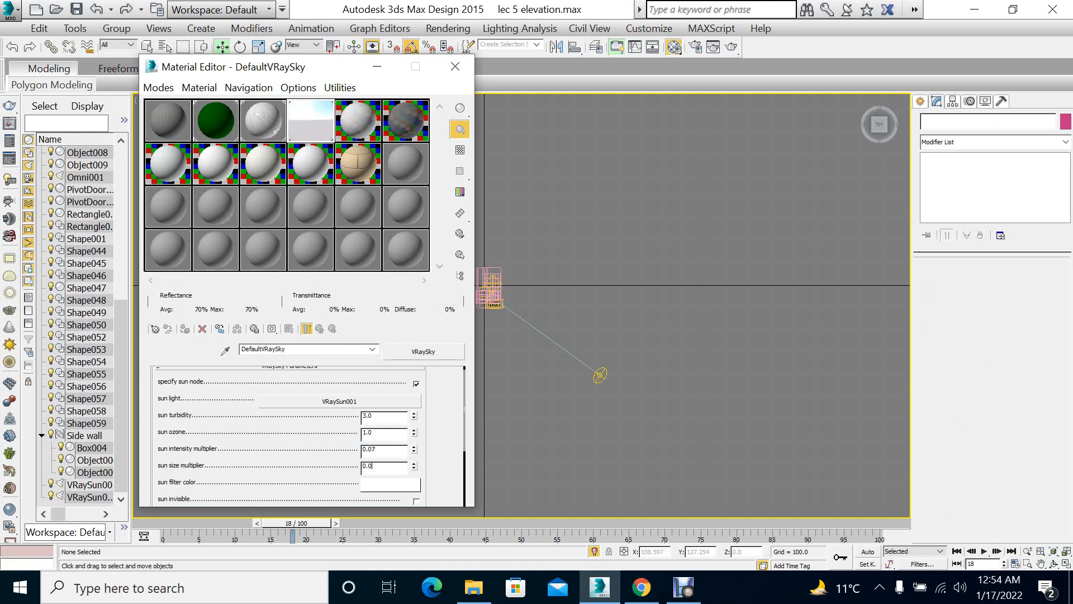
pyautogui.click(455, 67)
# Frame the house's front corner at a lower angle in the perspective view and start a test render
pyautogui.hotkey('alt', 'w')
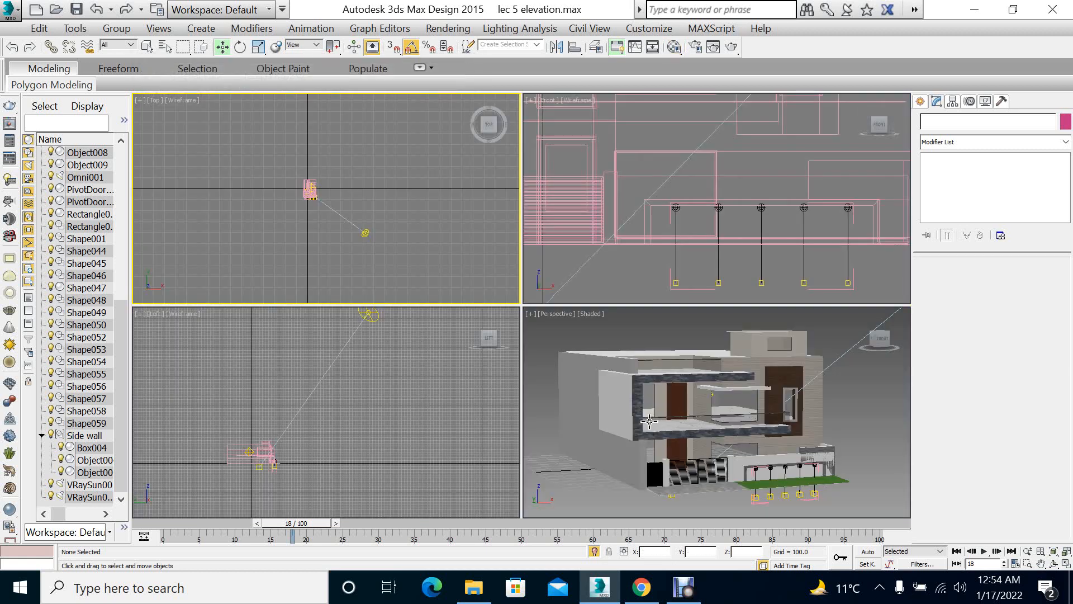
pyautogui.rightClick(648, 421)
pyautogui.hotkey('alt', 'w')
pyautogui.click(1055, 564)
pyautogui.moveTo(501, 321); pyautogui.dragTo(583, 275)
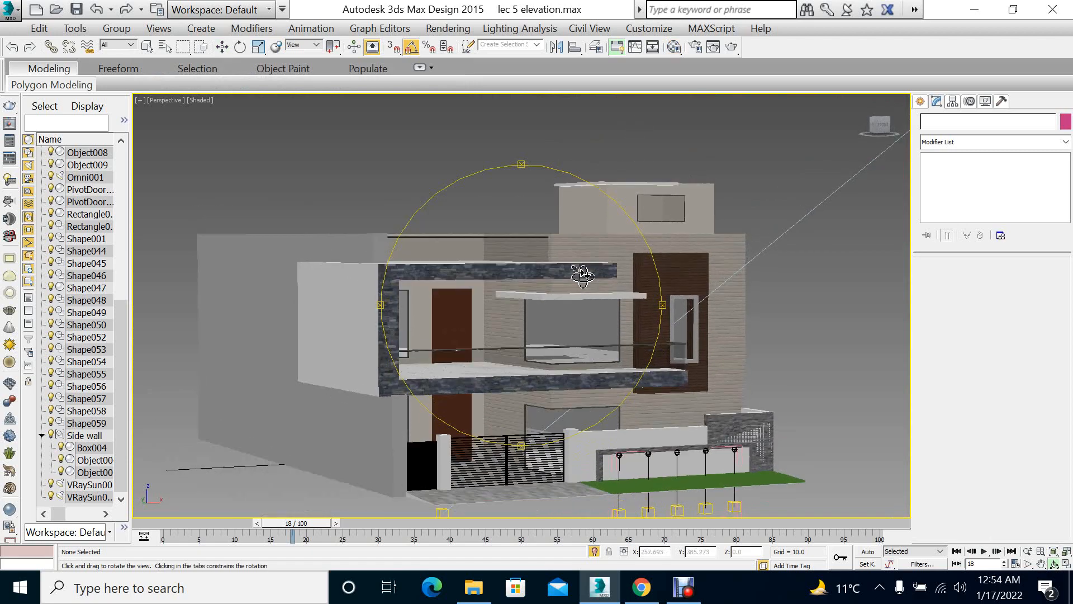
pyautogui.click(731, 49)
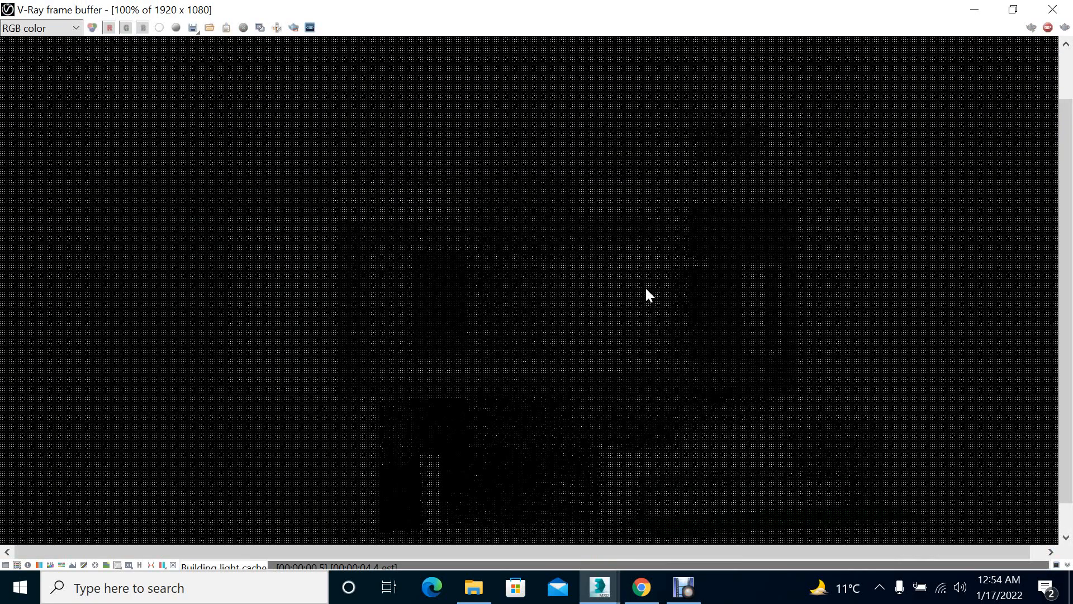
# Examine the sky, sunlight and shadows across the whole house in the progressing render
pyautogui.scroll(-1, 676, 337)
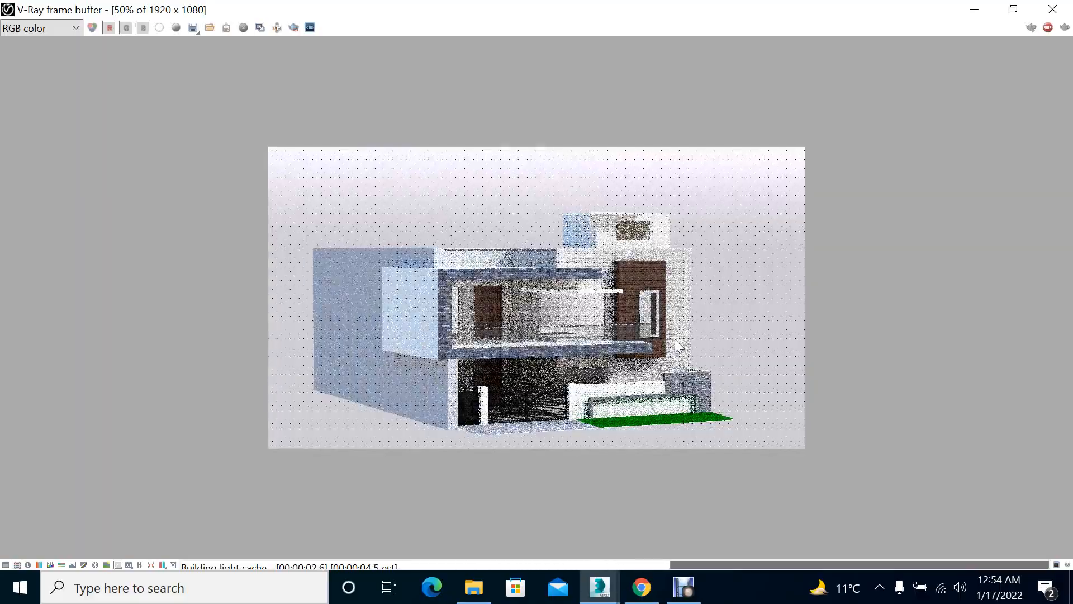
pyautogui.scroll(1, 675, 339)
pyautogui.scroll(-1, 705, 277)
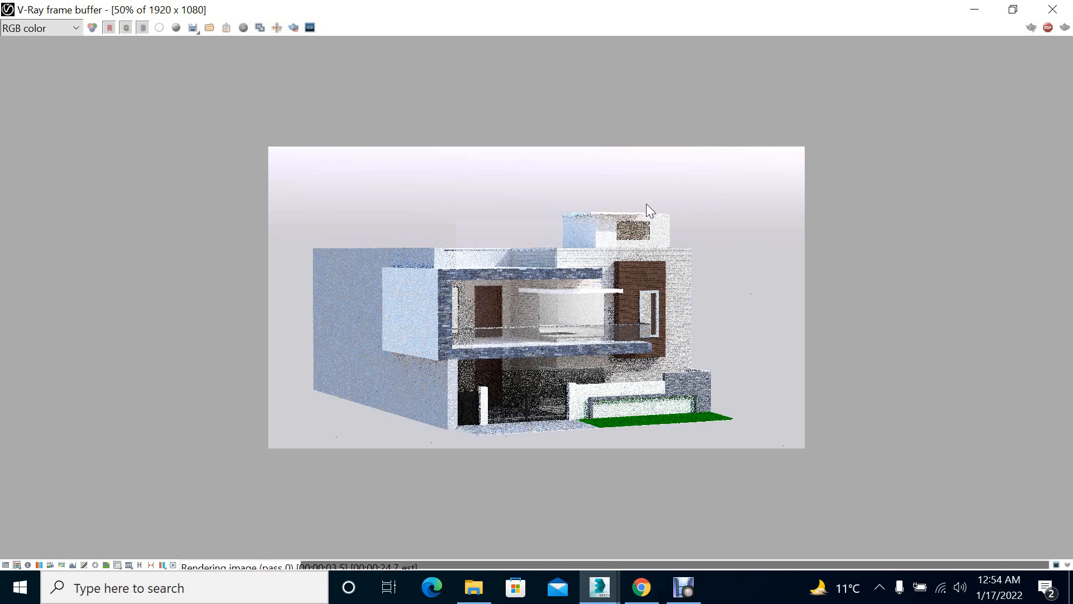
pyautogui.scroll(1, 624, 360)
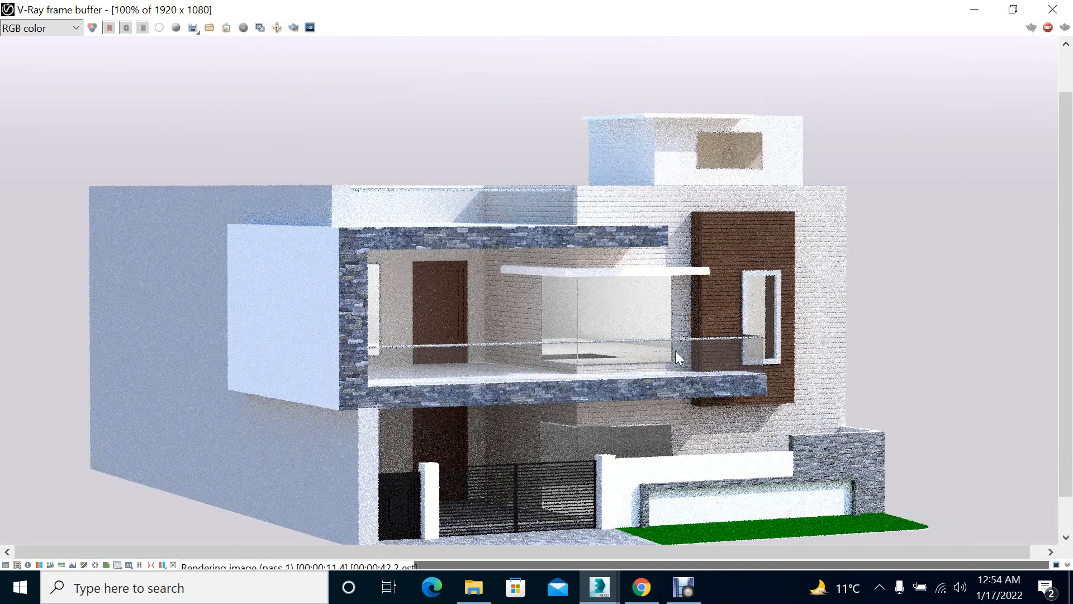
pyautogui.scroll(-1, 675, 350)
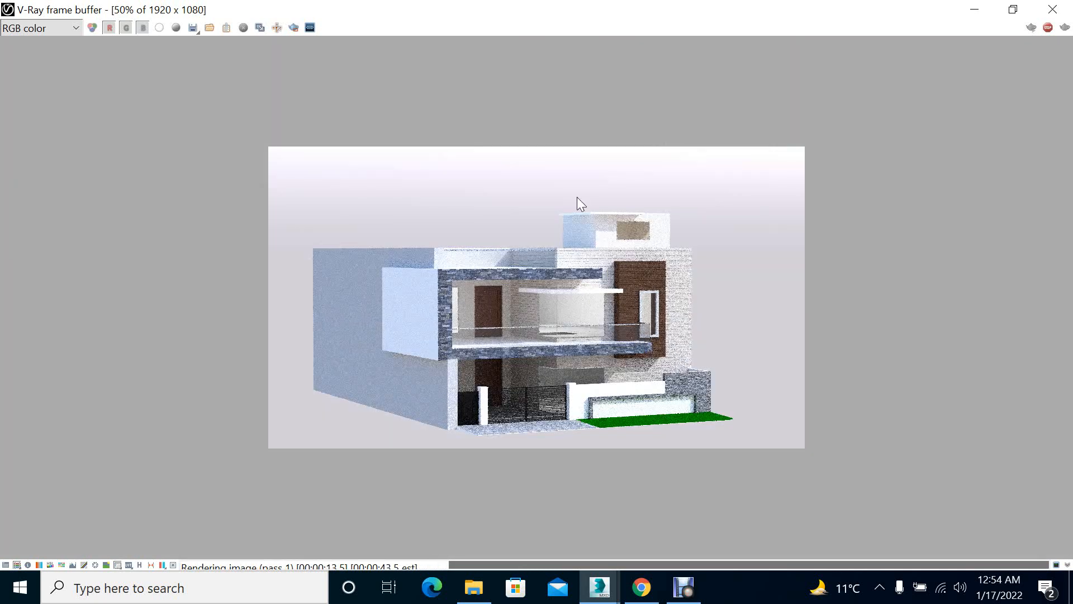
# Examine the rendered roof, balcony, stone cladding, gate and boundary wall up close
pyautogui.scroll(2, 581, 204)
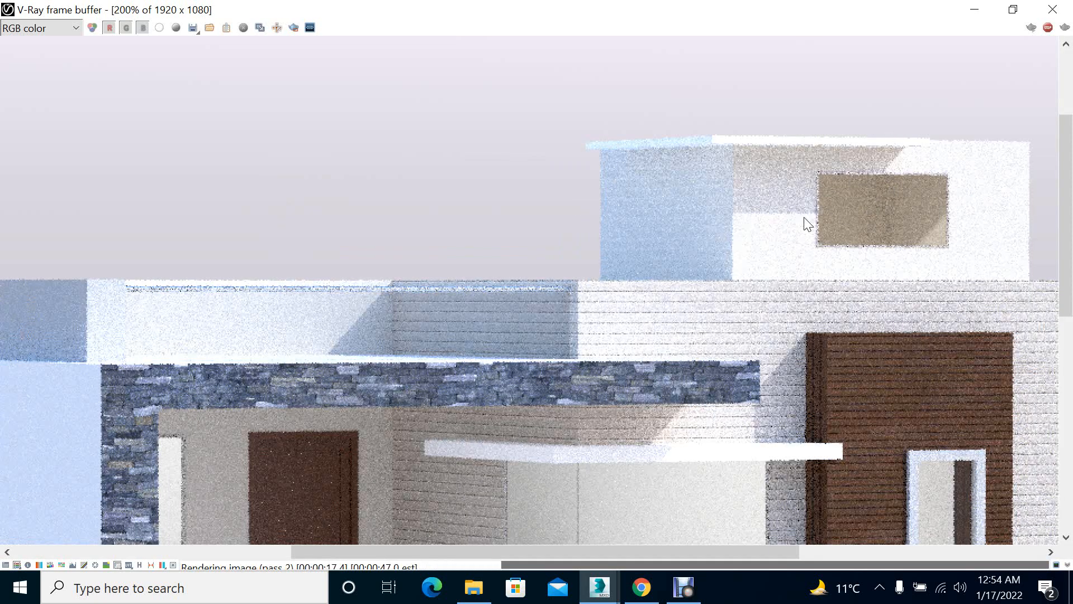
pyautogui.moveTo(656, 308); pyautogui.dragTo(728, 221, button='middle')
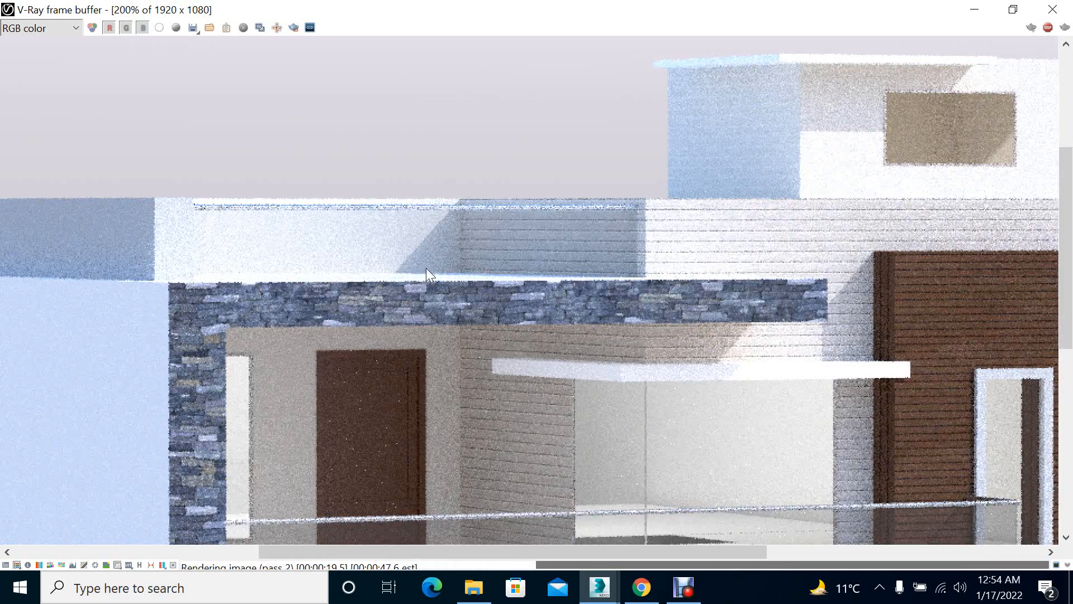
pyautogui.moveTo(639, 289); pyautogui.dragTo(654, 102, button='middle')
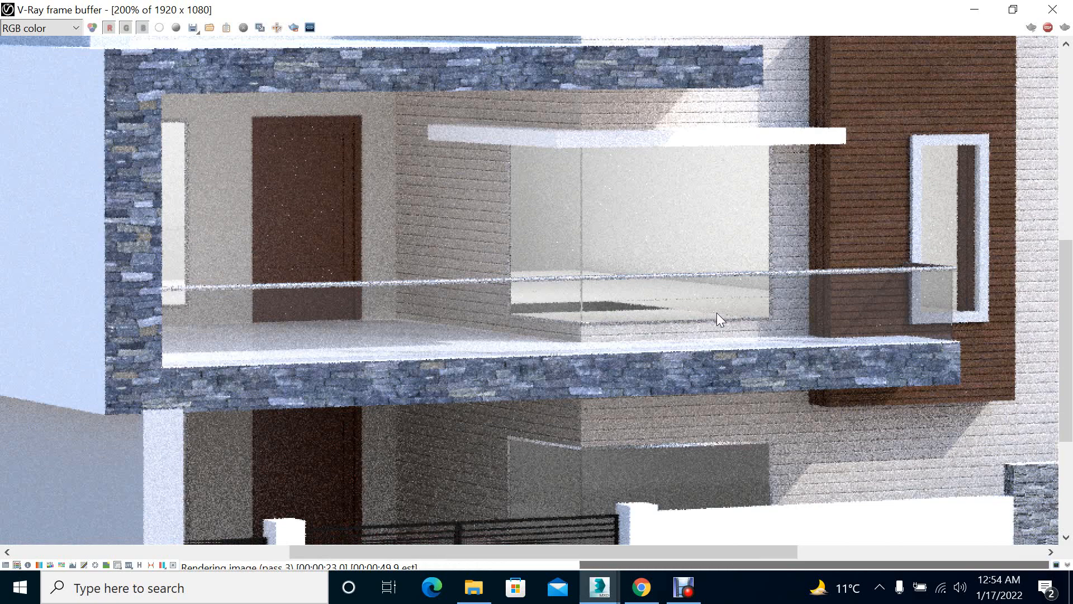
pyautogui.moveTo(719, 317); pyautogui.dragTo(676, 292, button='middle')
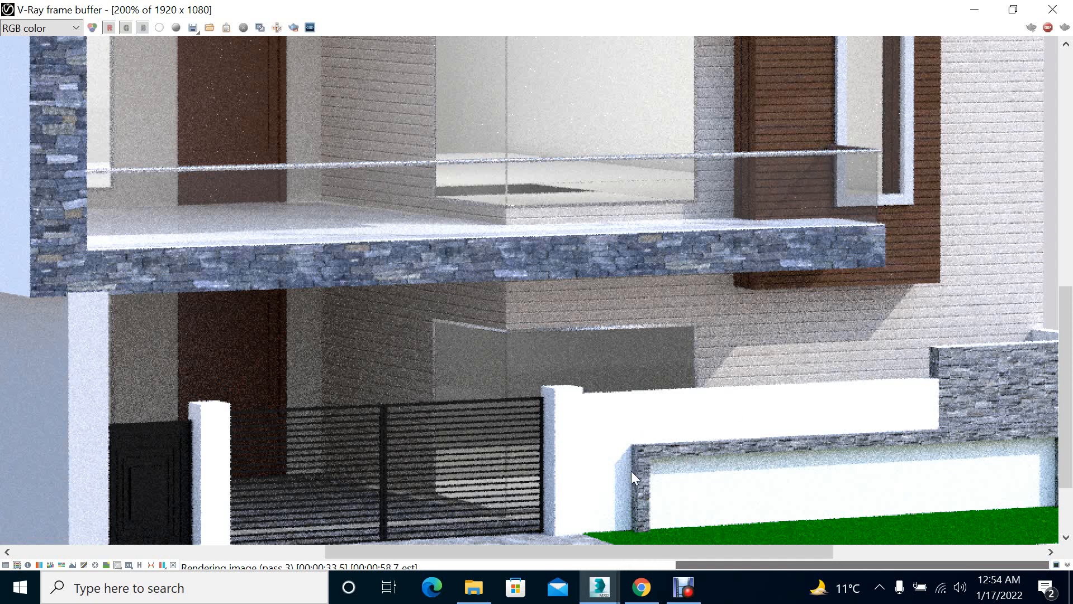
pyautogui.moveTo(421, 404); pyautogui.dragTo(439, 364, button='middle')
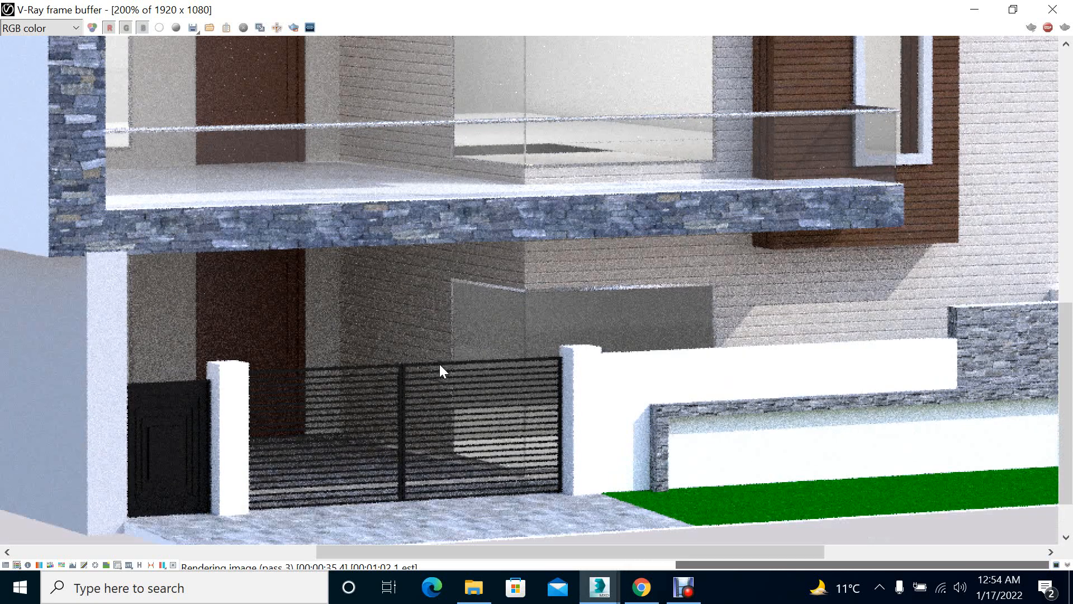
pyautogui.moveTo(458, 493); pyautogui.dragTo(517, 429, button='middle')
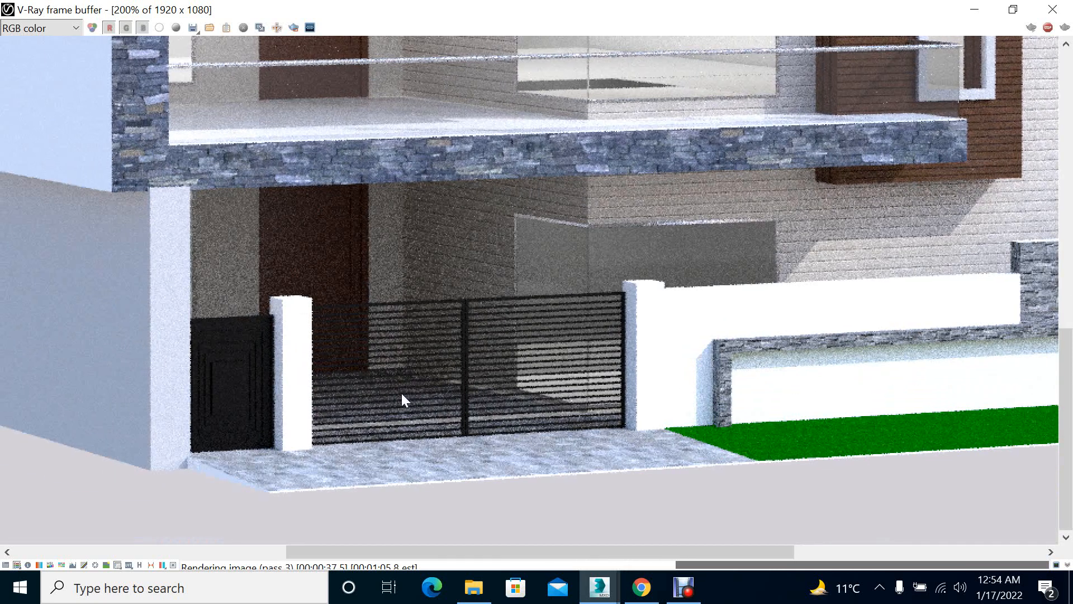
pyautogui.scroll(-1, 423, 383)
pyautogui.moveTo(538, 360); pyautogui.dragTo(442, 282, button='middle')
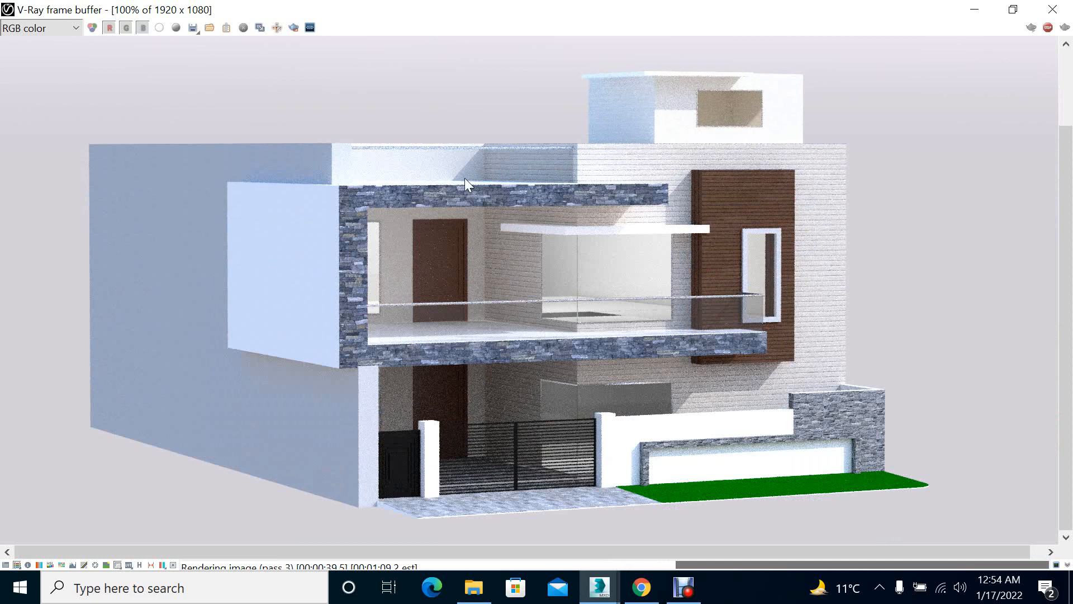
pyautogui.scroll(2, 469, 366)
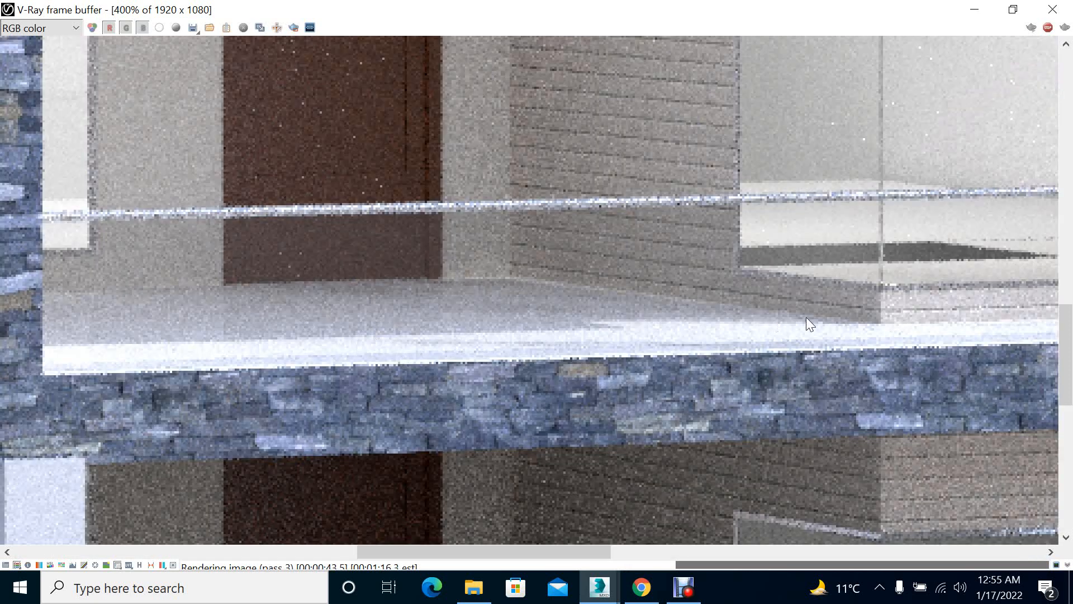
pyautogui.scroll(-4, 417, 381)
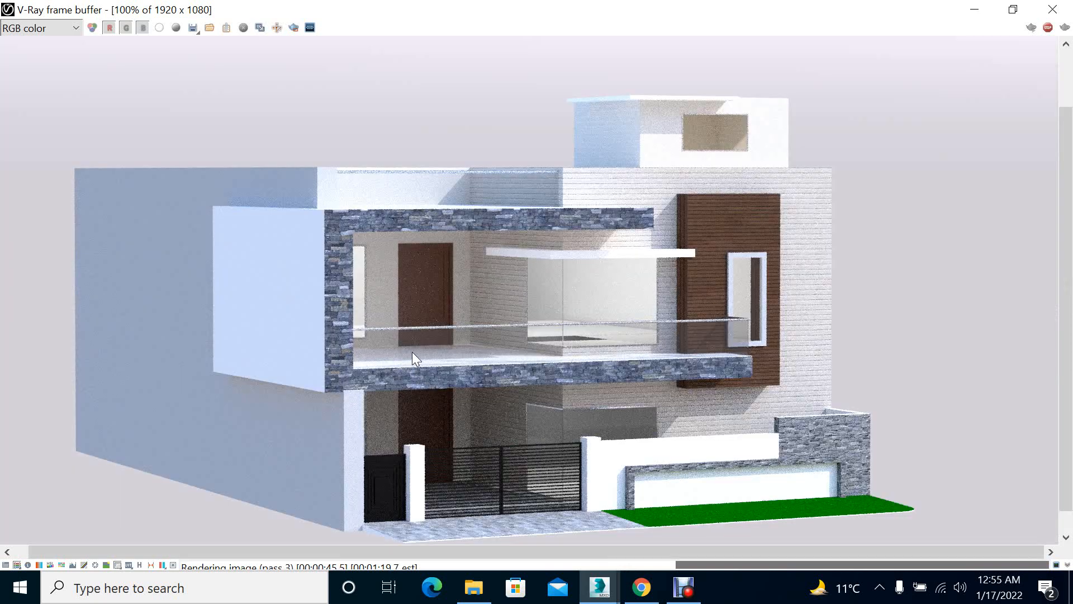
# Close the frame buffer, cancel the running render and save the scene
pyautogui.click(1053, 9)
pyautogui.click(793, 90)
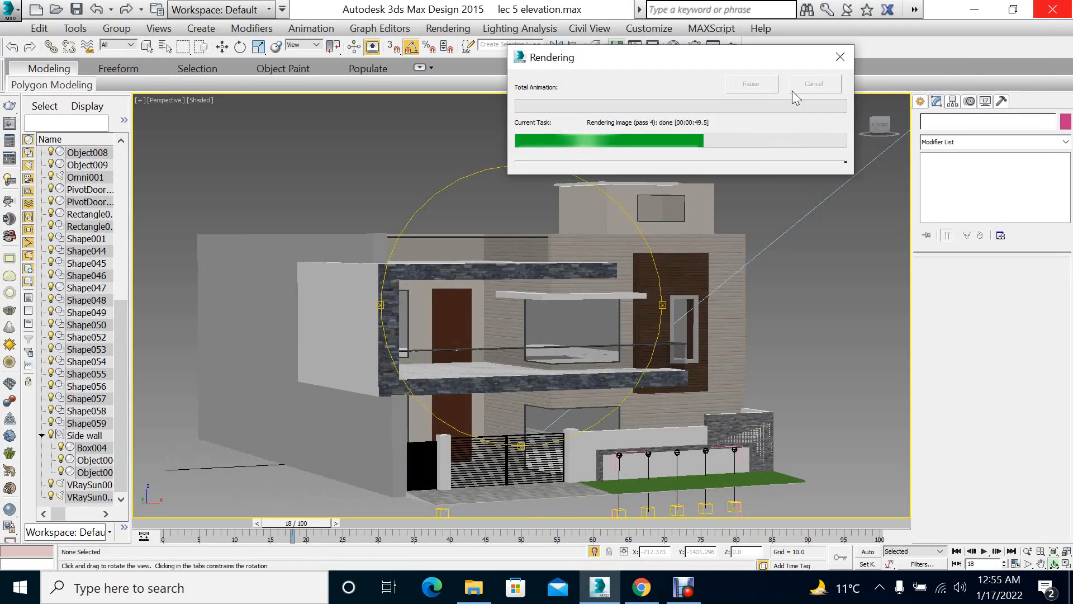
pyautogui.hotkey('ctrl', 's')
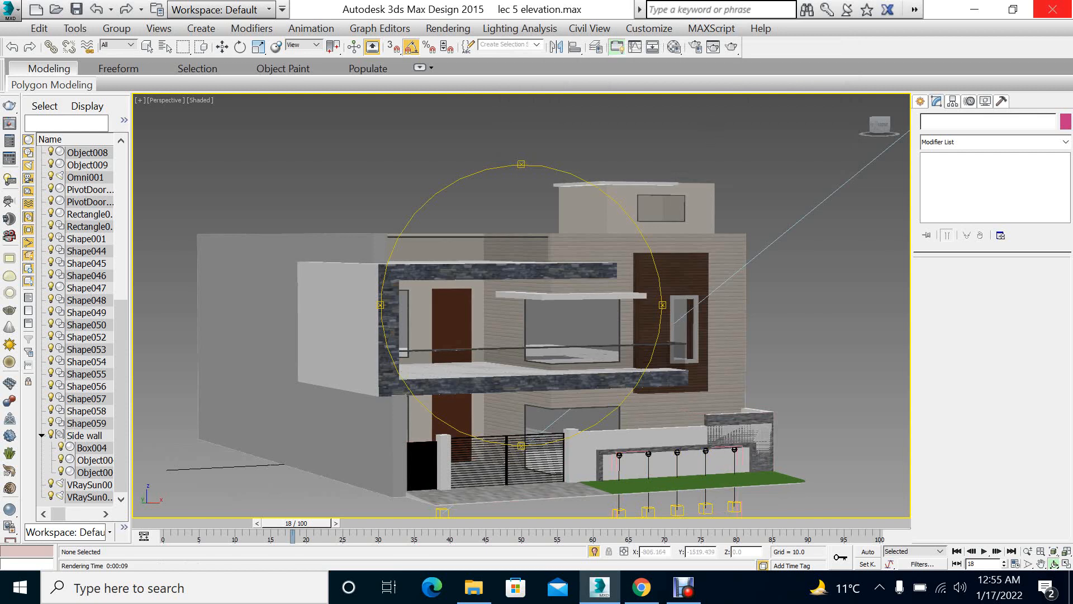
# Set the Windows power mode on battery to Battery saver
pyautogui.click(920, 590)
pyautogui.moveTo(882, 459); pyautogui.dragTo(781, 459)
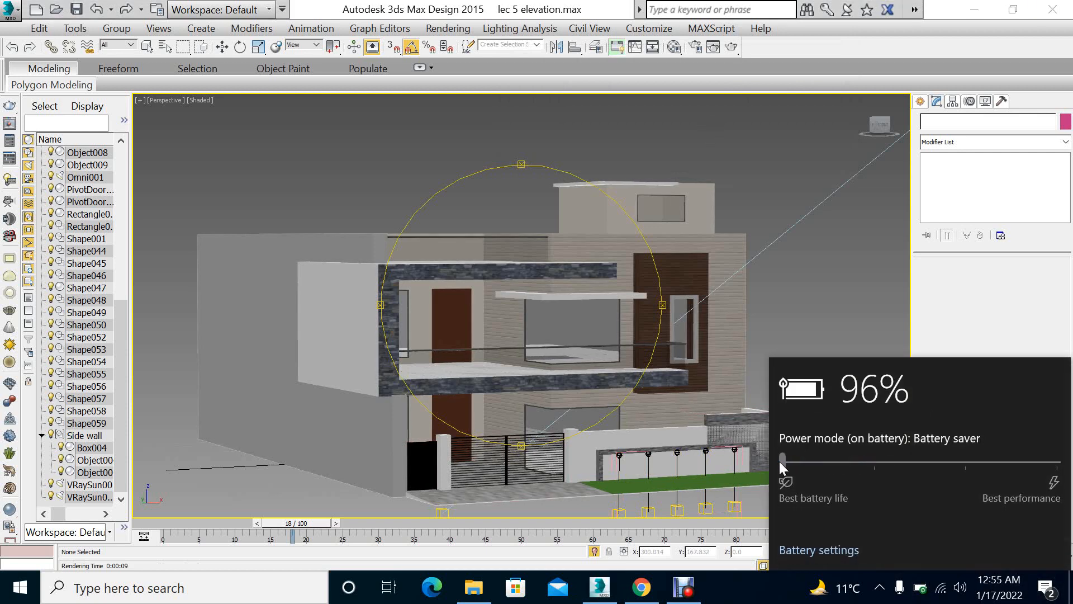
pyautogui.click(796, 262)
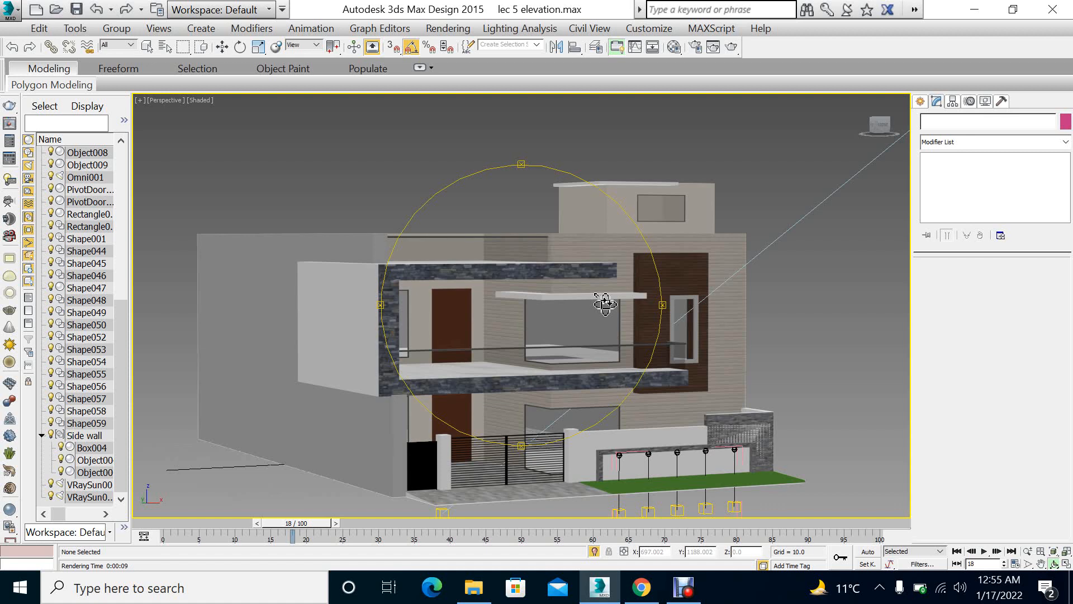
# View the house from the front and reset the program to a new empty scene
pyautogui.moveTo(568, 290); pyautogui.dragTo(535, 341)
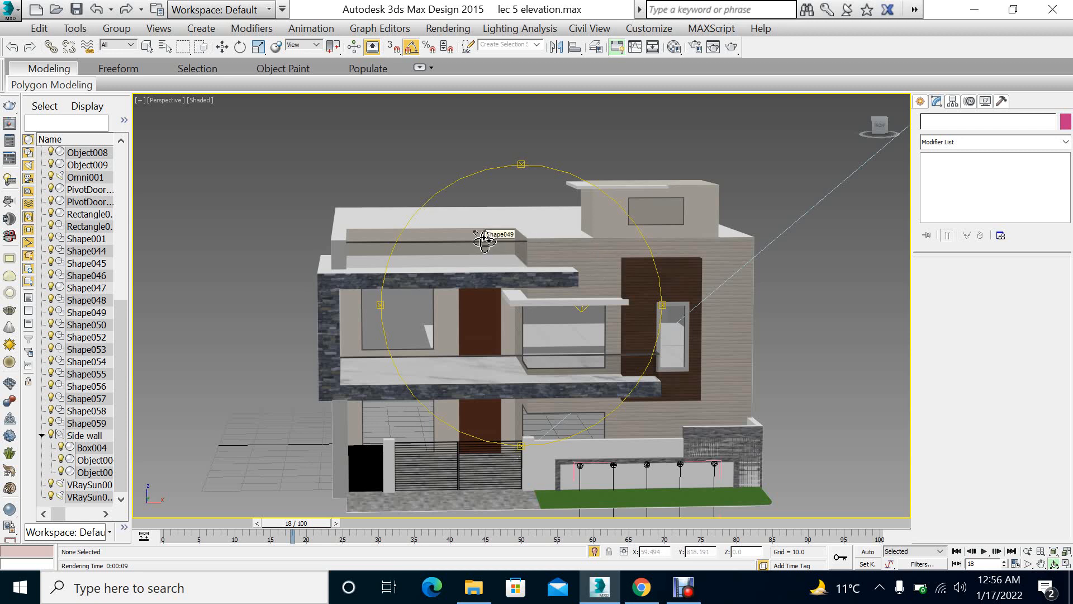
pyautogui.click(13, 13)
pyautogui.click(81, 109)
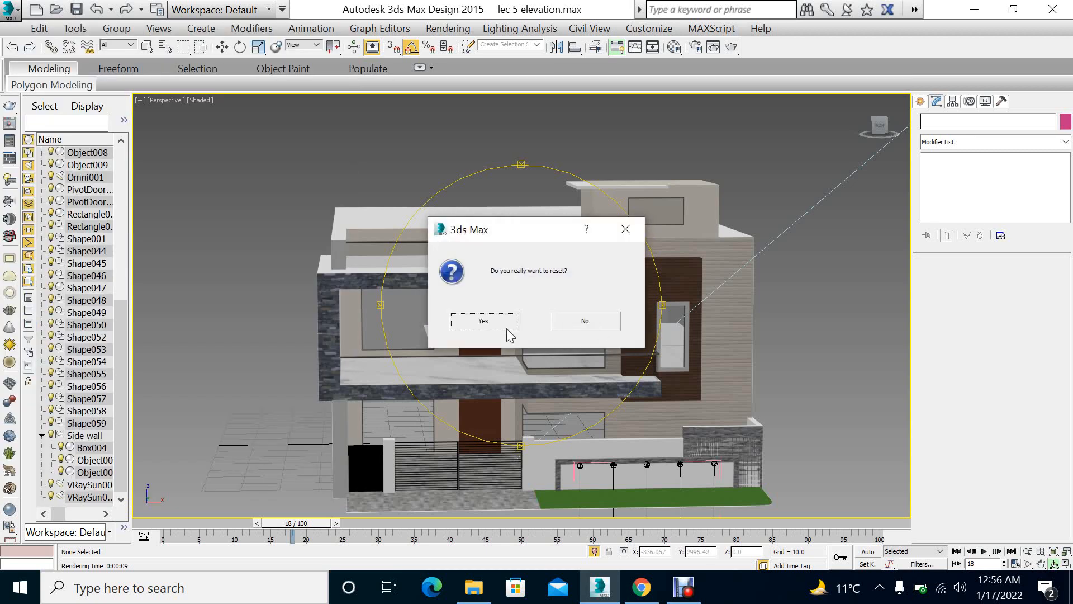
pyautogui.click(488, 329)
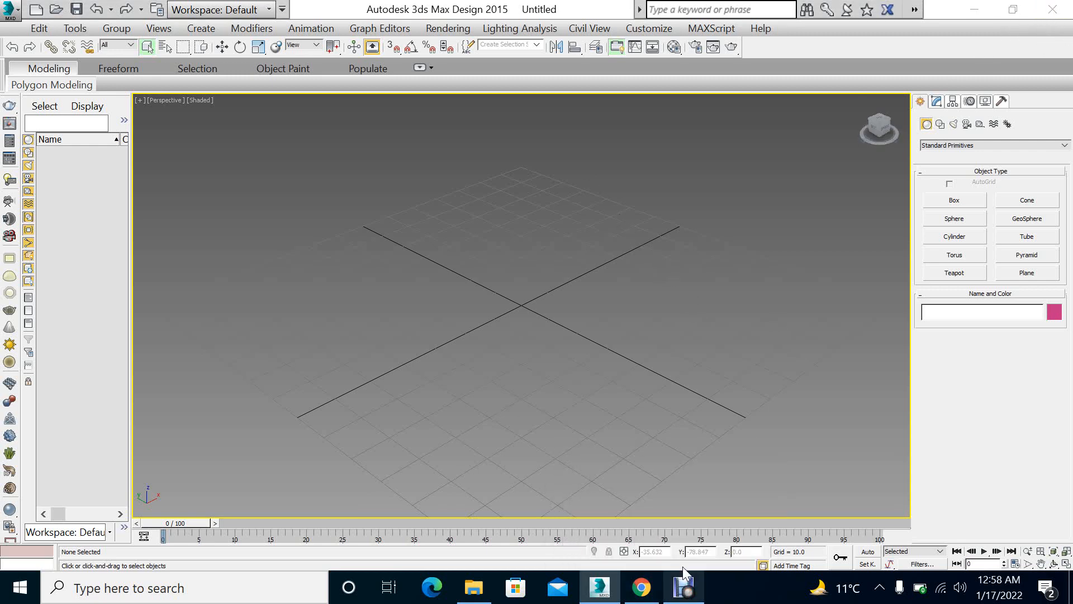
pyautogui.click(684, 585)
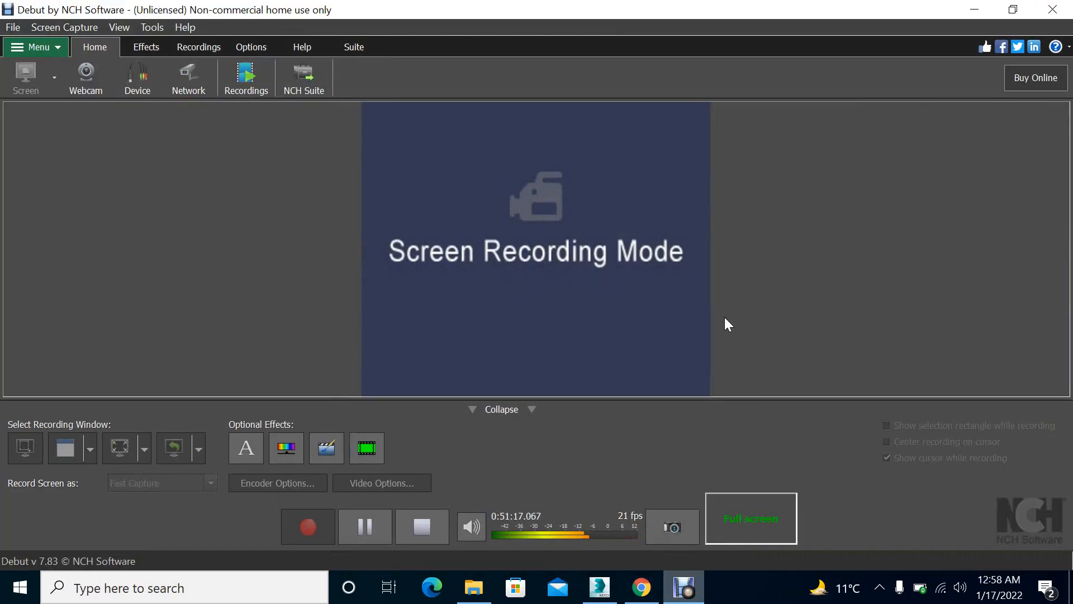